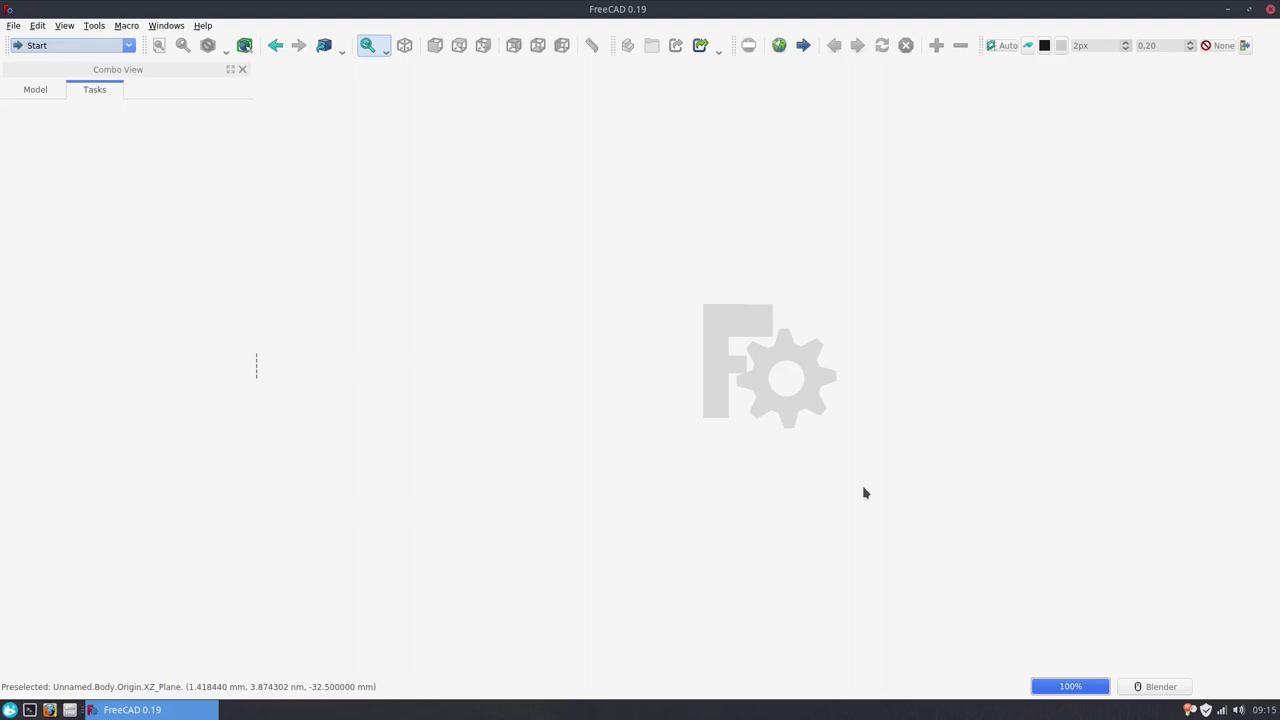
Step: Save the new document as Phase01
key(ctrl+s)
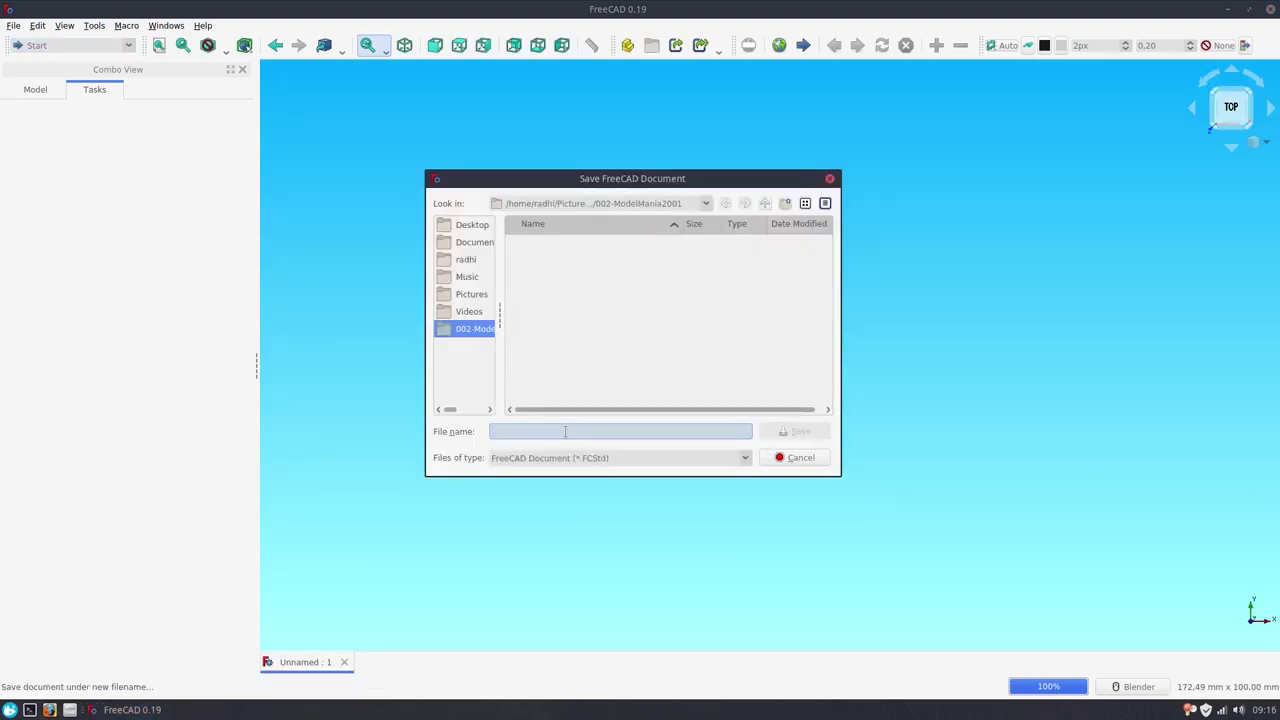
text(Phase01)
key(Return)
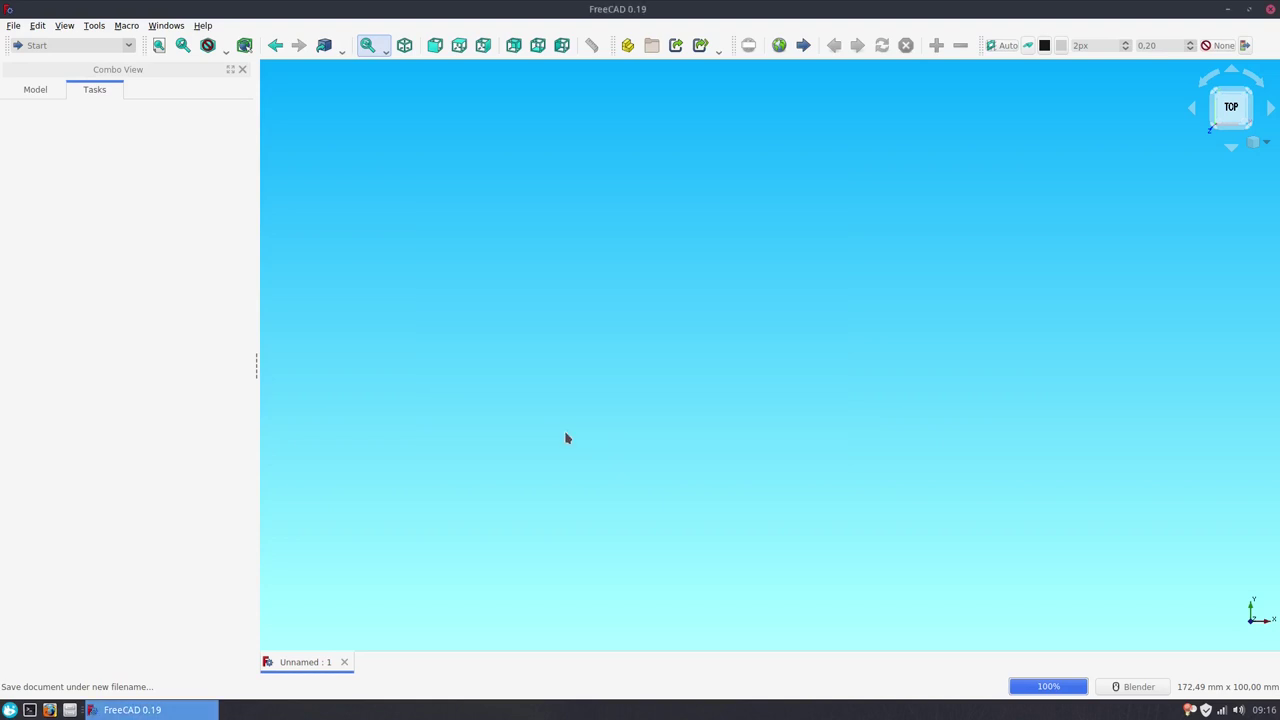
Step: In the Part Design workbench, create a body and open a new sketch on the YZ plane
click(66, 45)
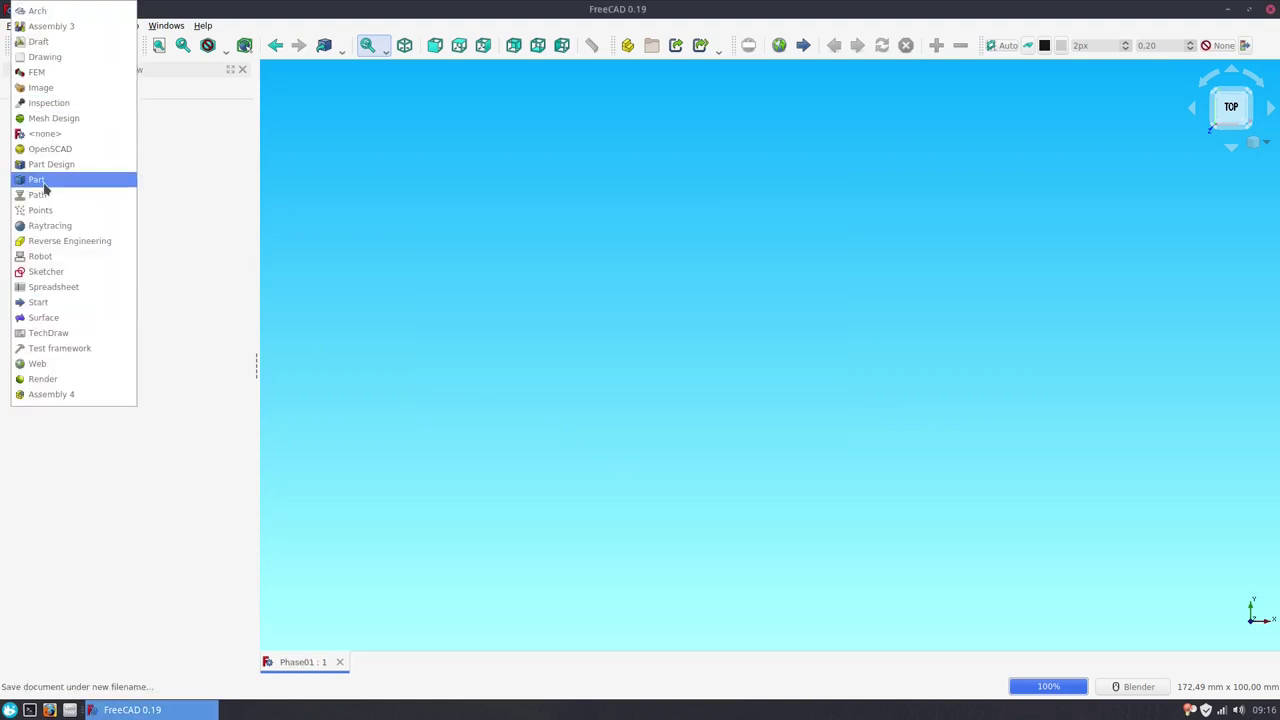
click(58, 177)
click(52, 163)
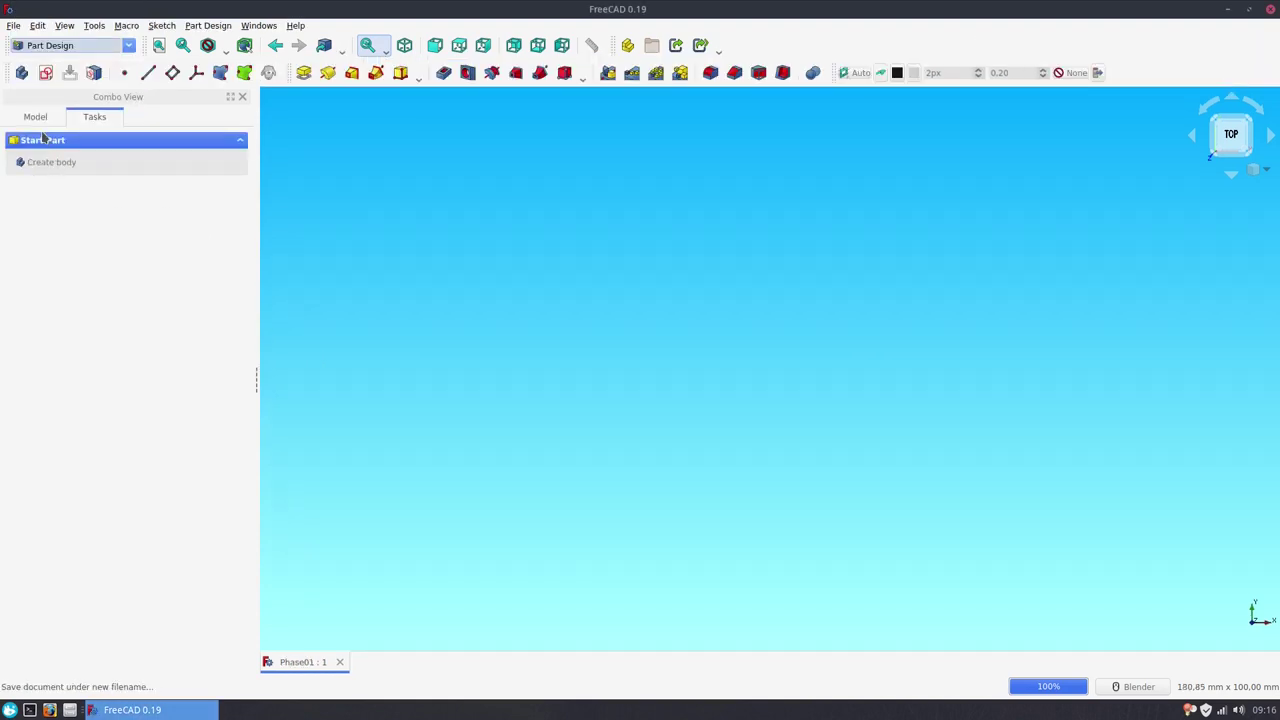
click(57, 168)
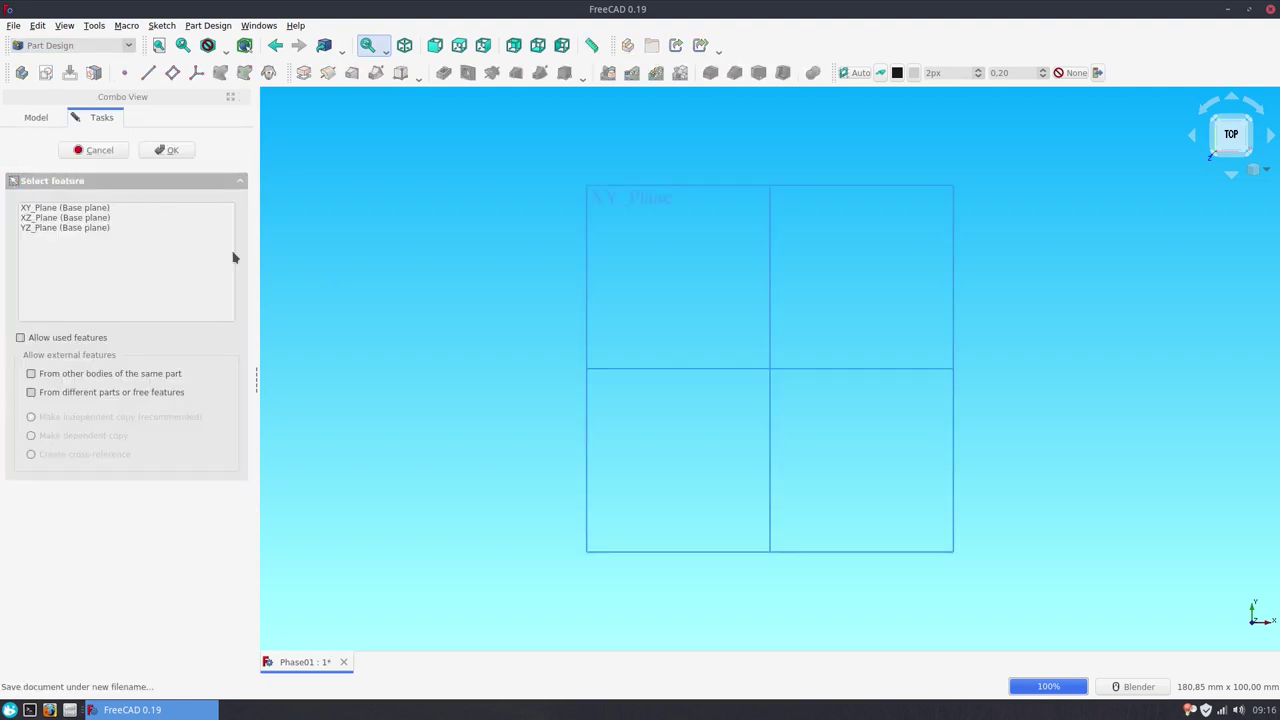
mouse_move(397, 327)
middle_down()
mouse_move(551, 260)
mouse_move(359, 225)
middle_up()
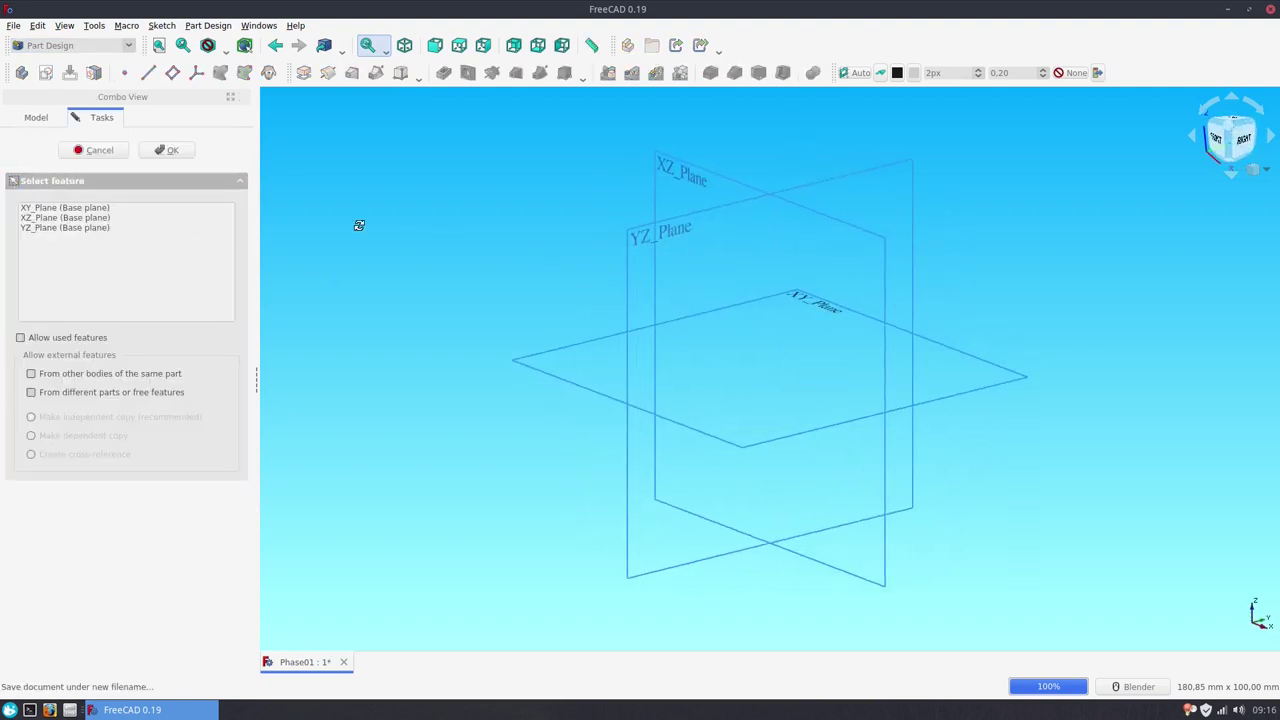
click(58, 228)
click(166, 150)
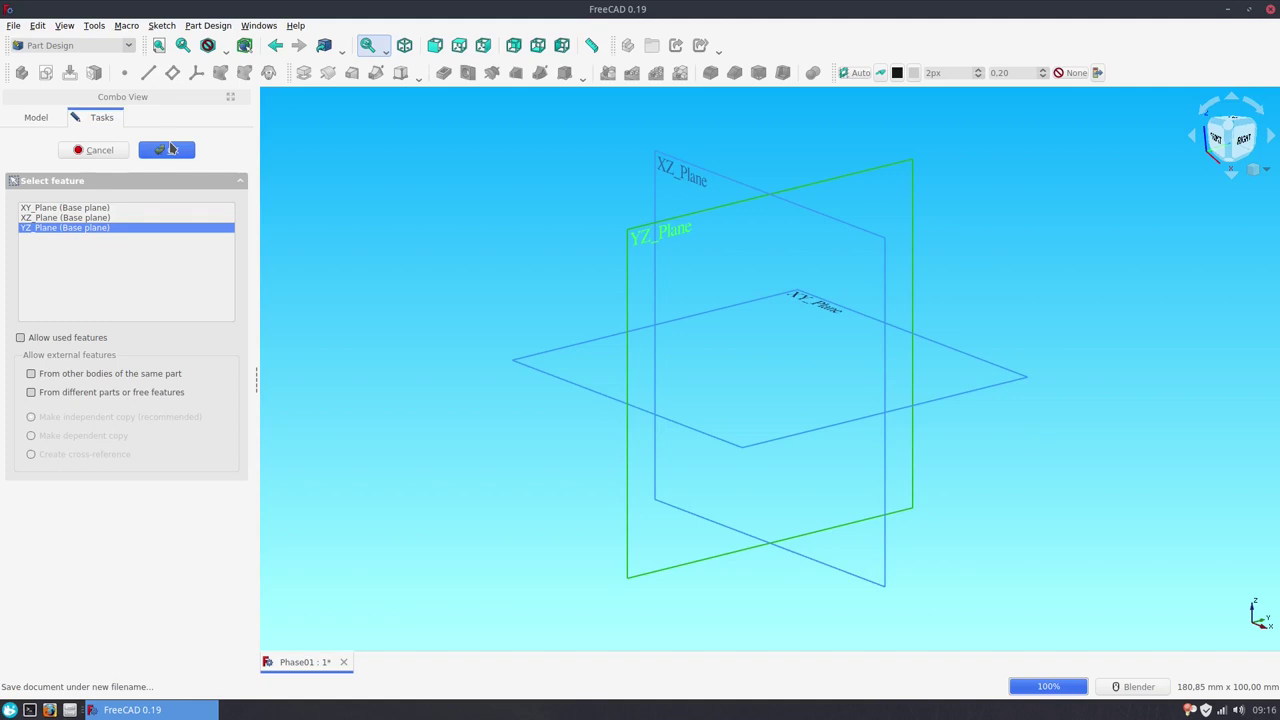
mouse_move(589, 484)
middle_down()
mouse_move(734, 364)
mouse_move(789, 337)
mouse_move(818, 342)
mouse_move(739, 343)
middle_up()
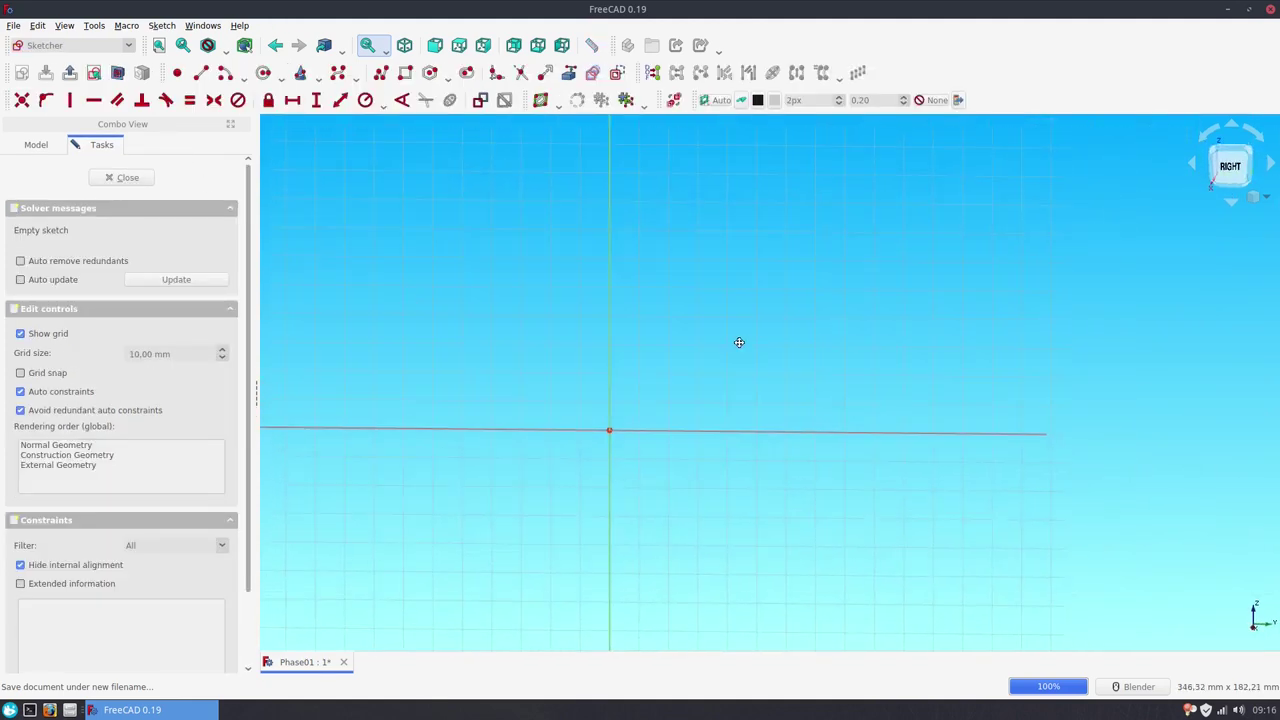
Step: Draw a rectangle from the origin and constrain its bottom edge to 64 mm
click(405, 72)
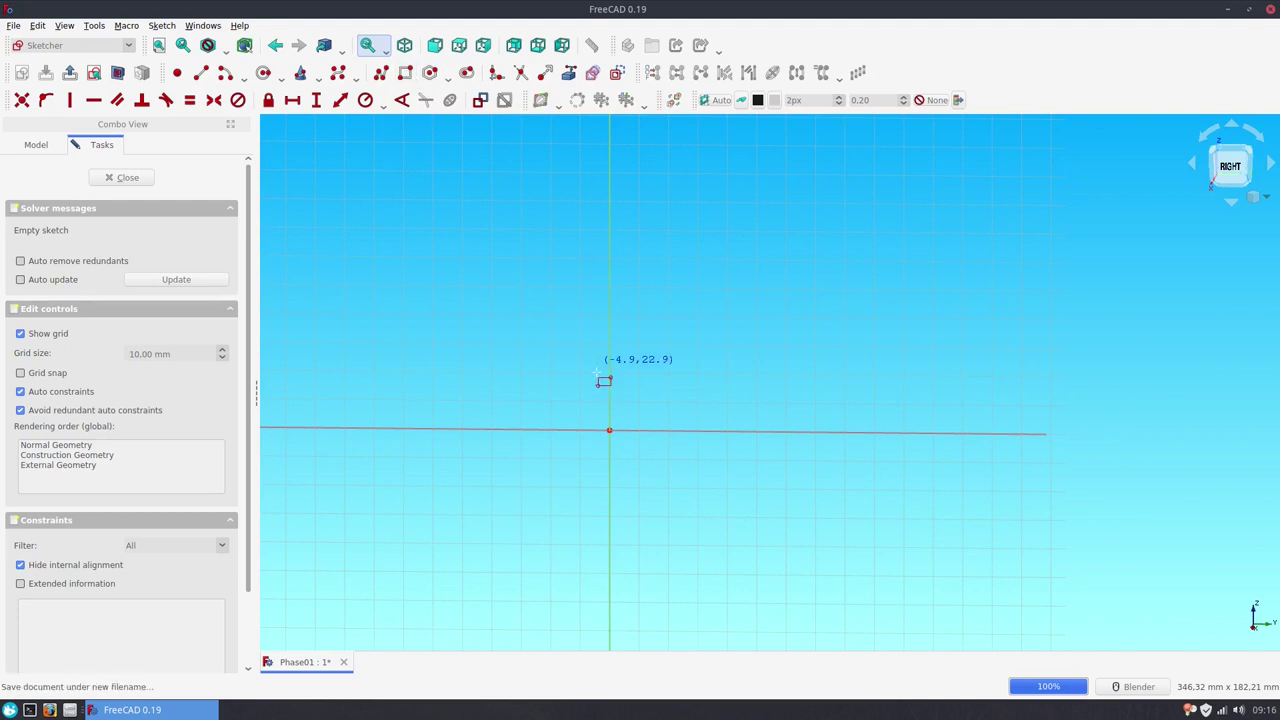
click(609, 431)
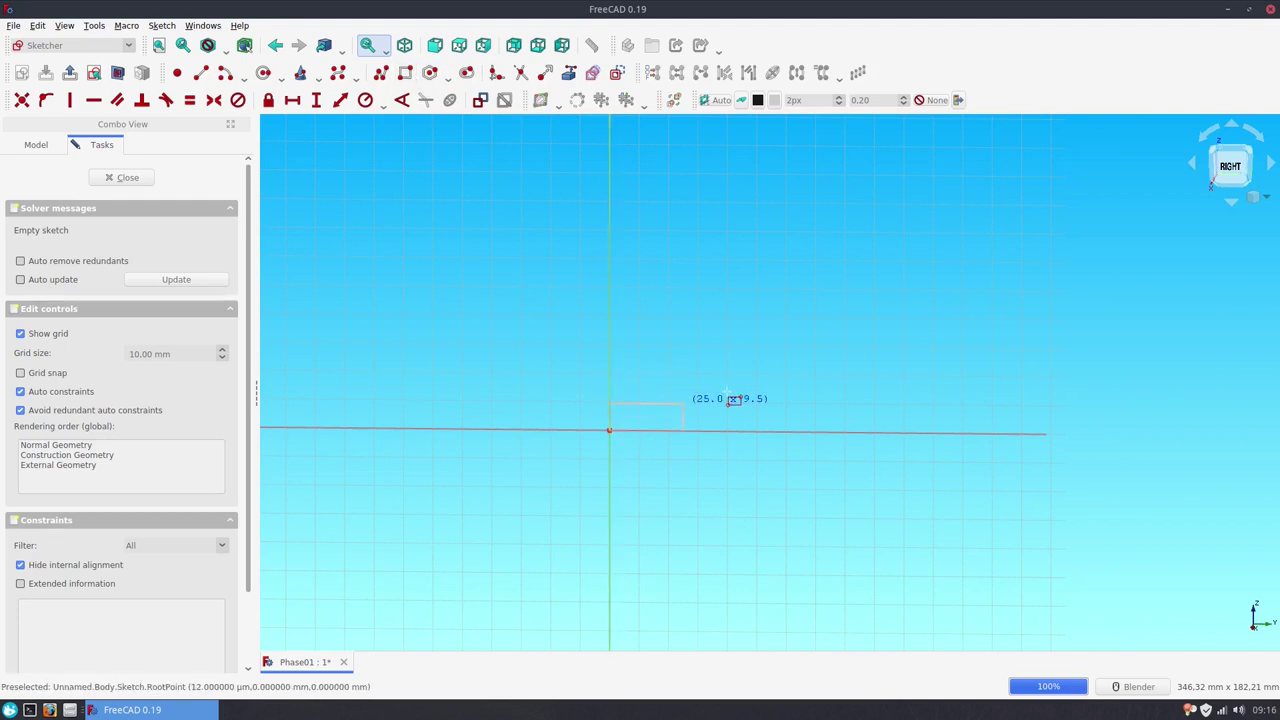
click(746, 382)
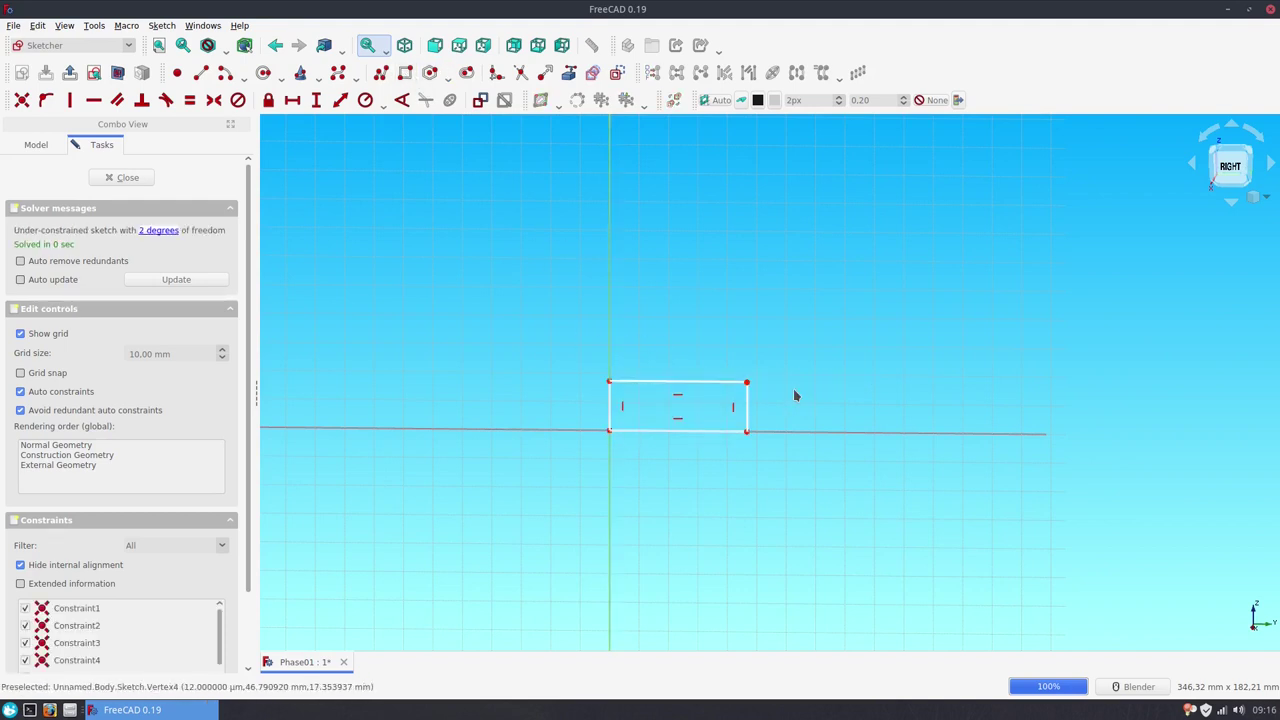
click(703, 431)
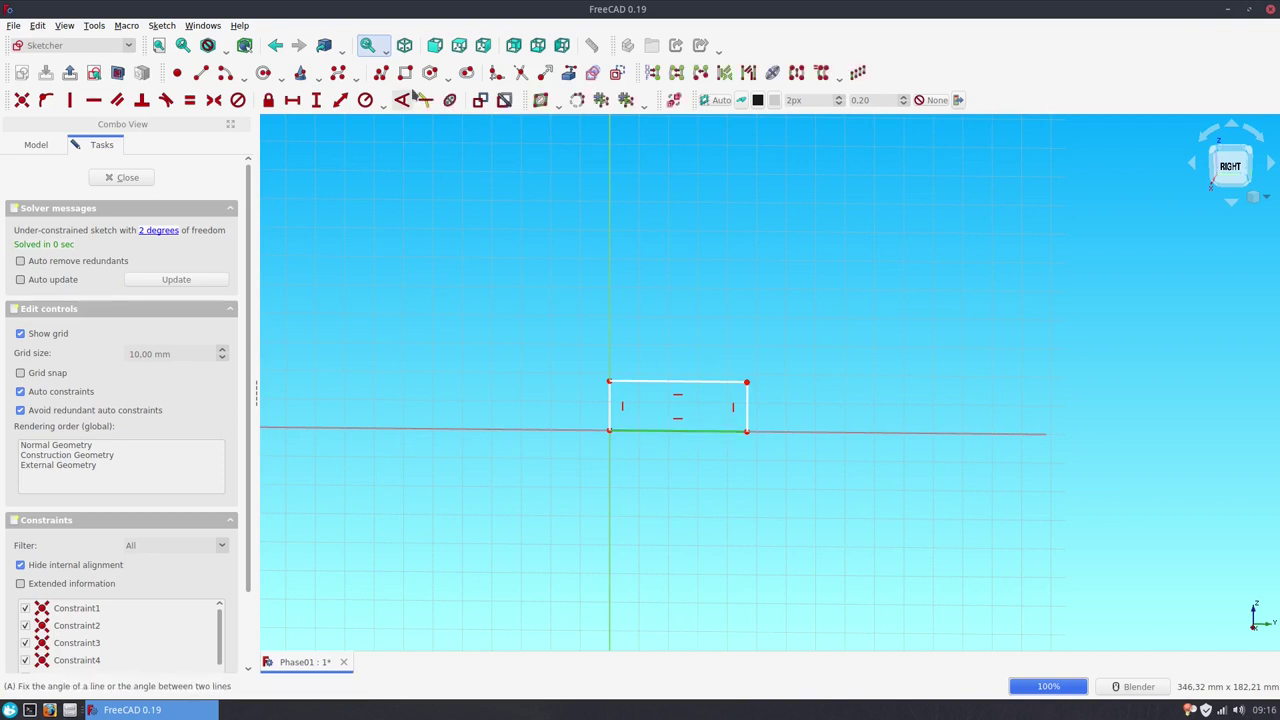
click(292, 100)
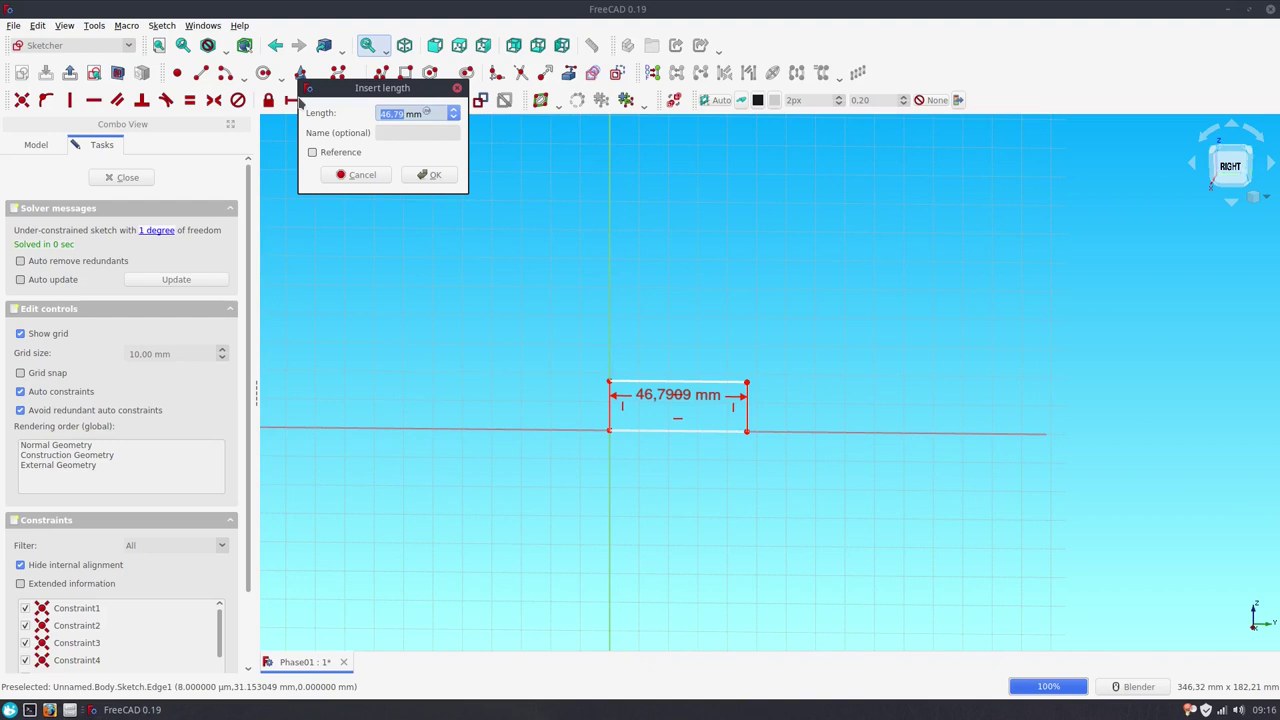
text(54)
key(Return)
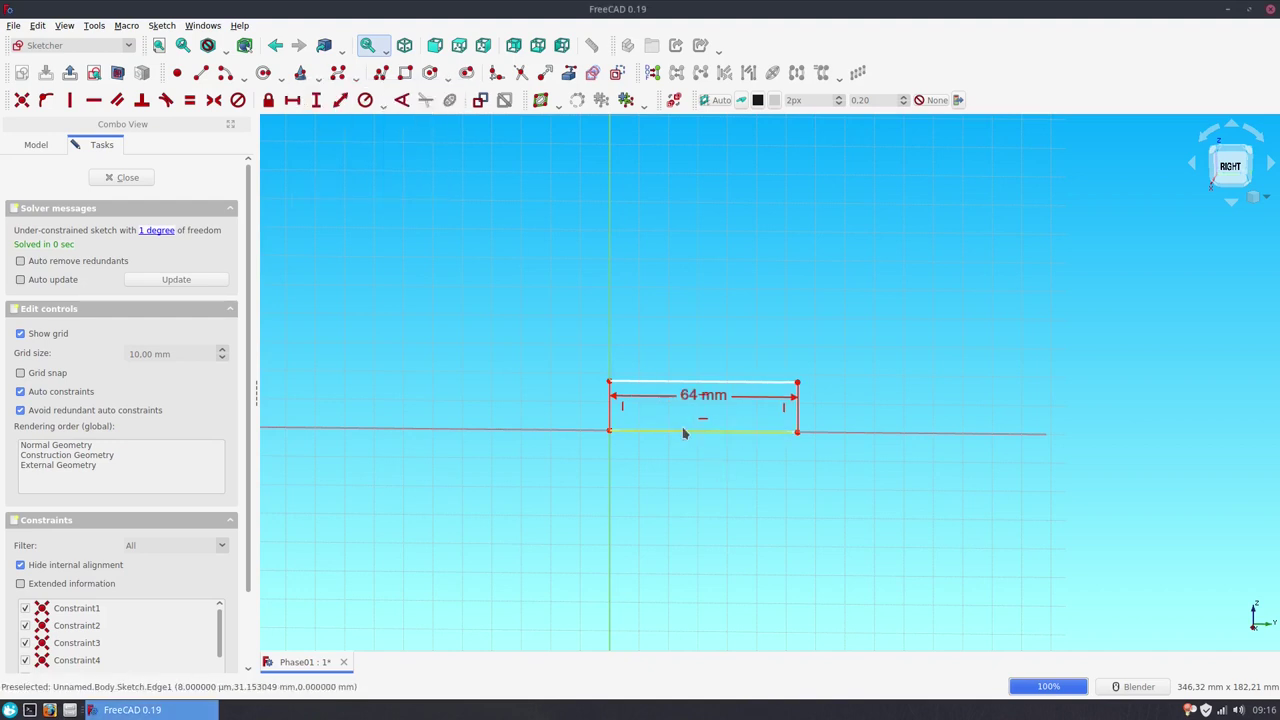
drag(694, 402, 700, 474)
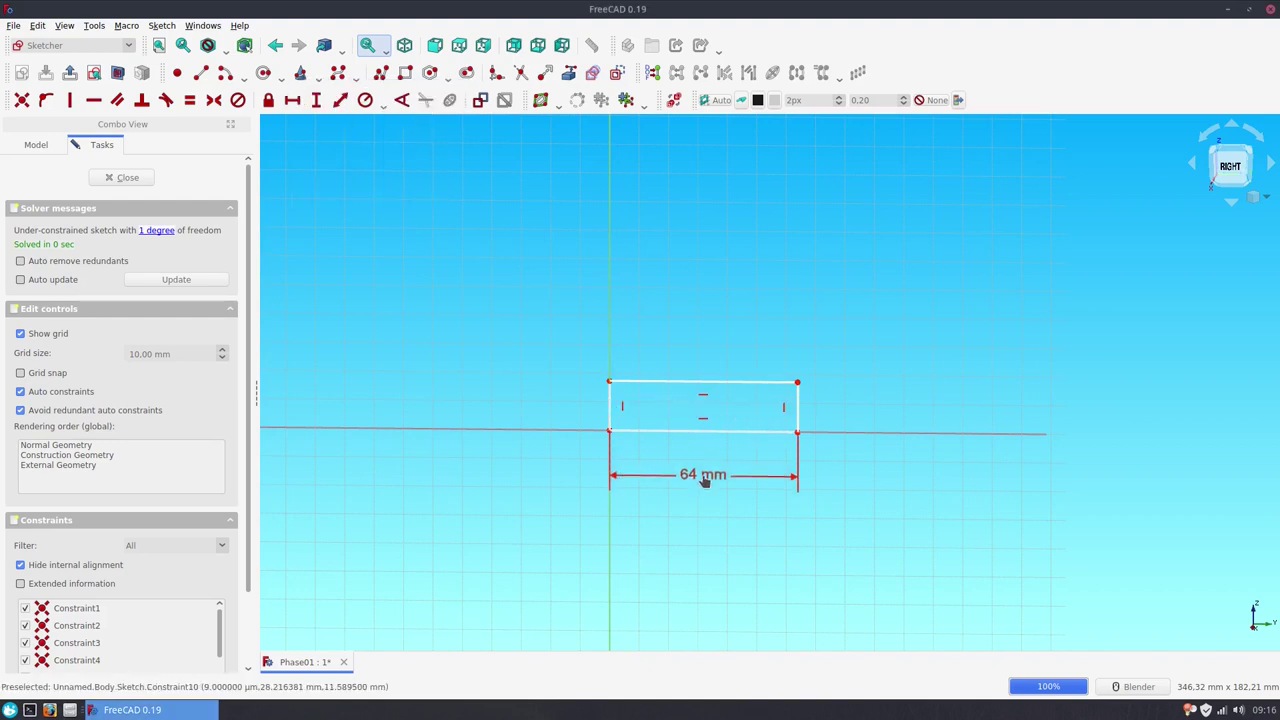
Step: Constrain the rectangle's left edge to a 20 mm height
click(611, 402)
click(316, 100)
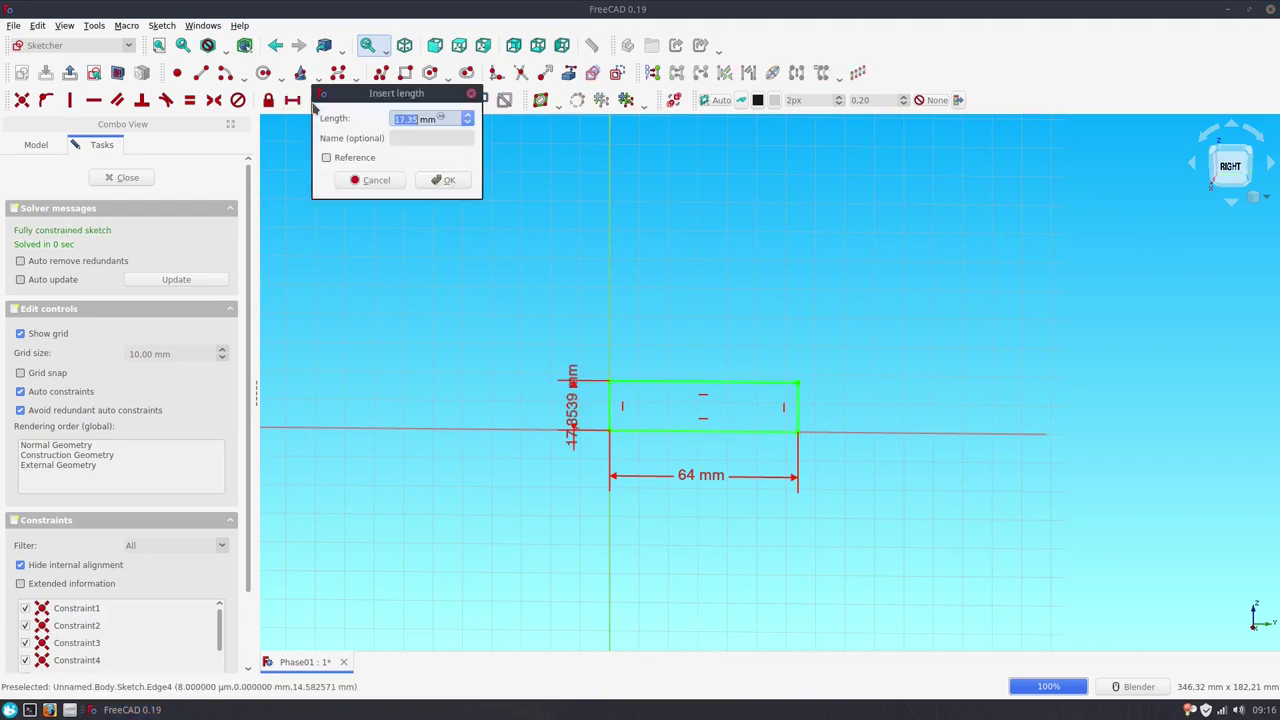
text(20)
key(Return)
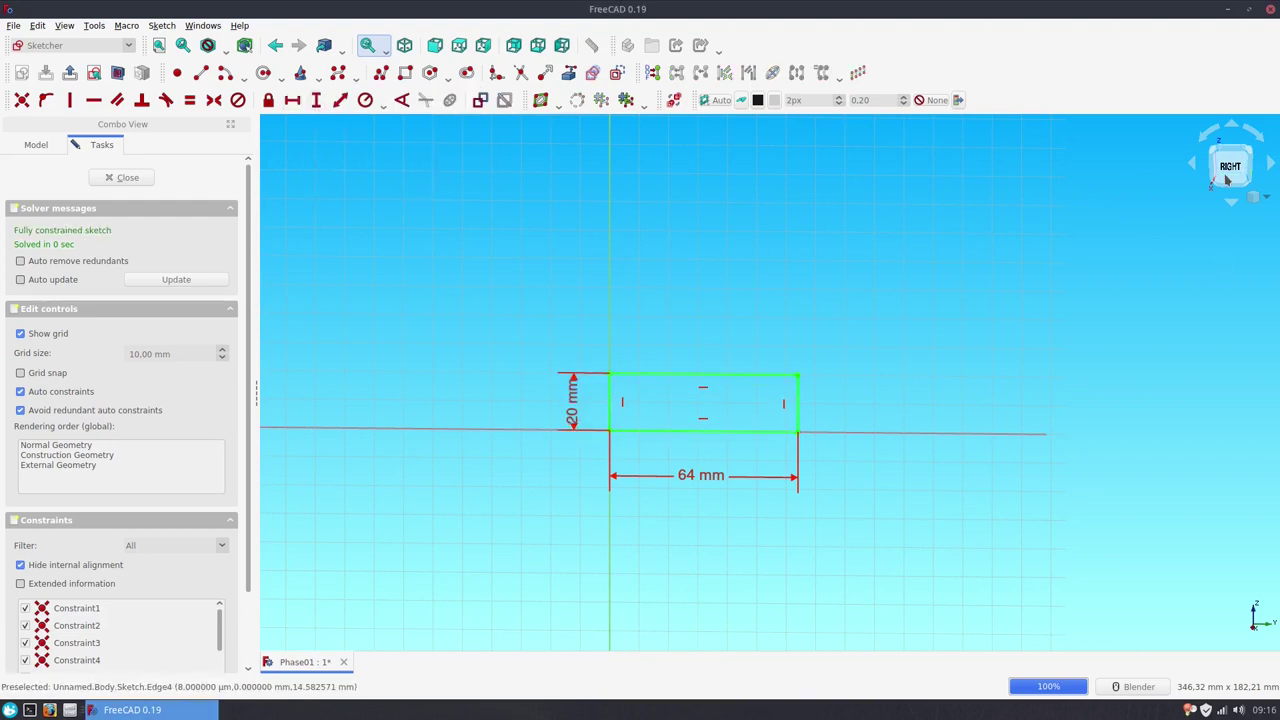
mouse_move(803, 309)
shift+middle_down()
mouse_move(731, 386)
mouse_move(717, 429)
mouse_move(691, 434)
shift+middle_up()
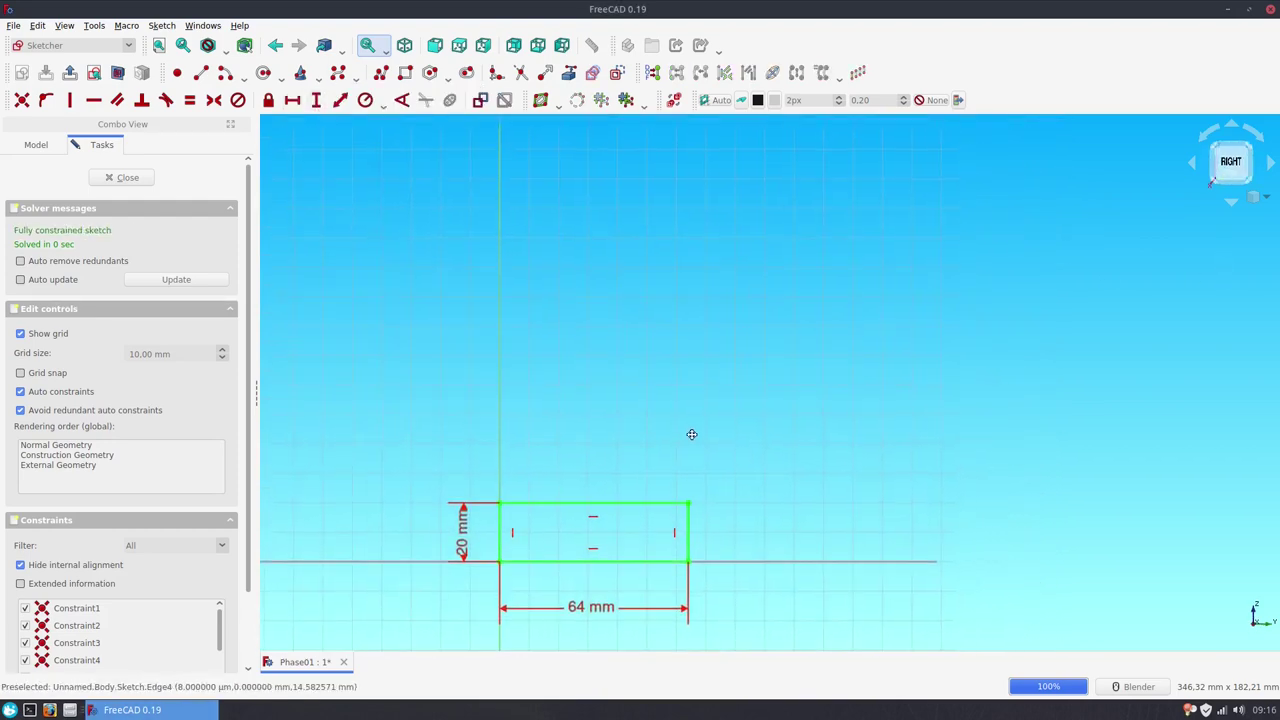
Step: Draw a bent three-segment polyline up from the rectangle's top-right corner and fillet its lower bend
click(381, 73)
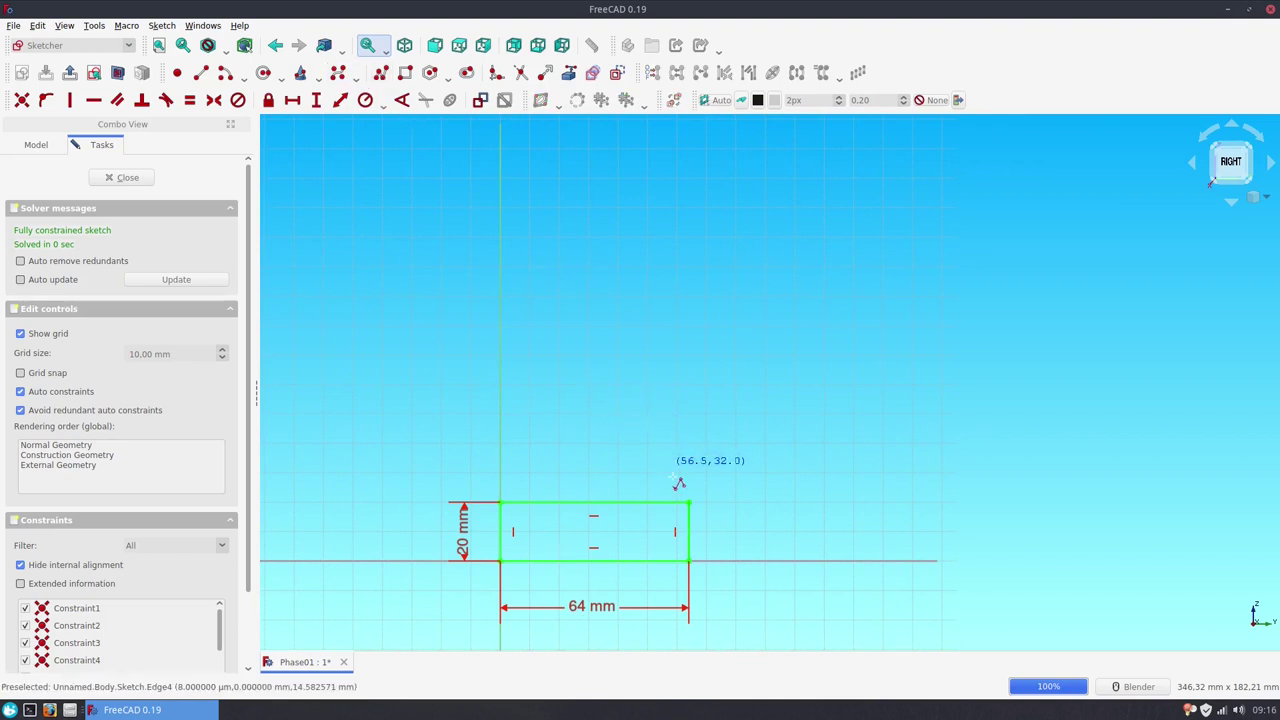
click(689, 503)
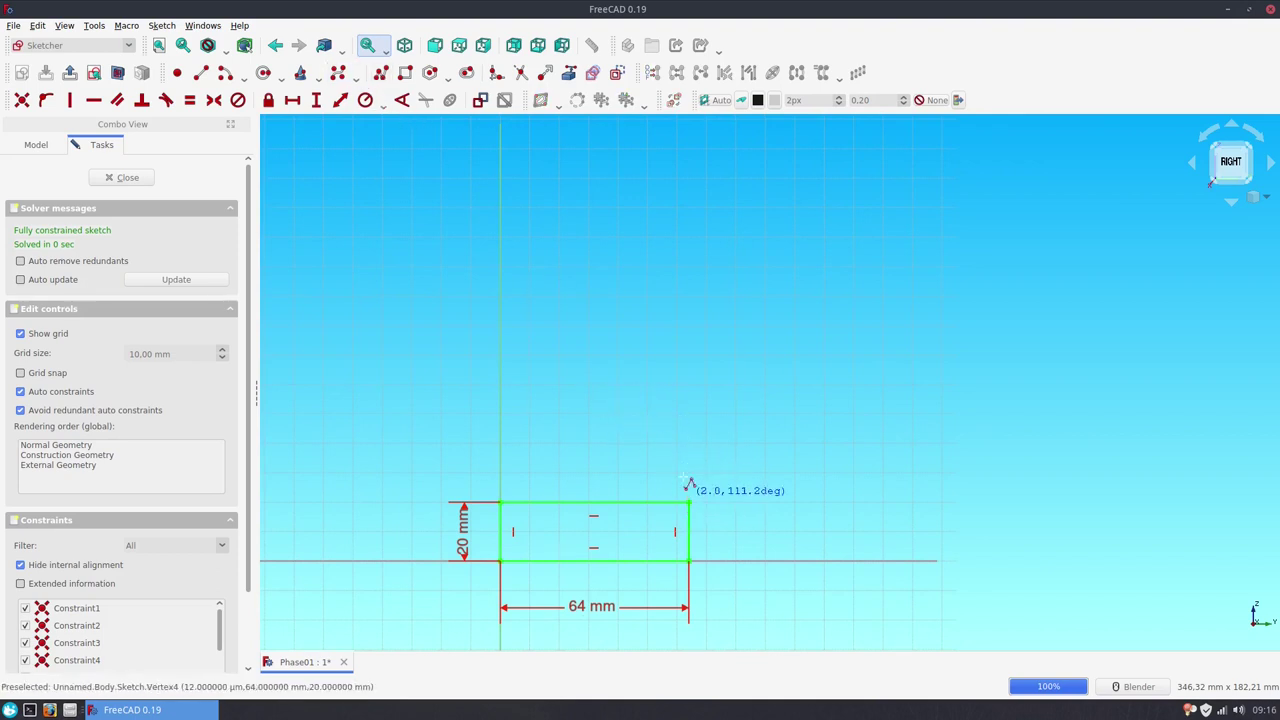
click(689, 345)
click(799, 249)
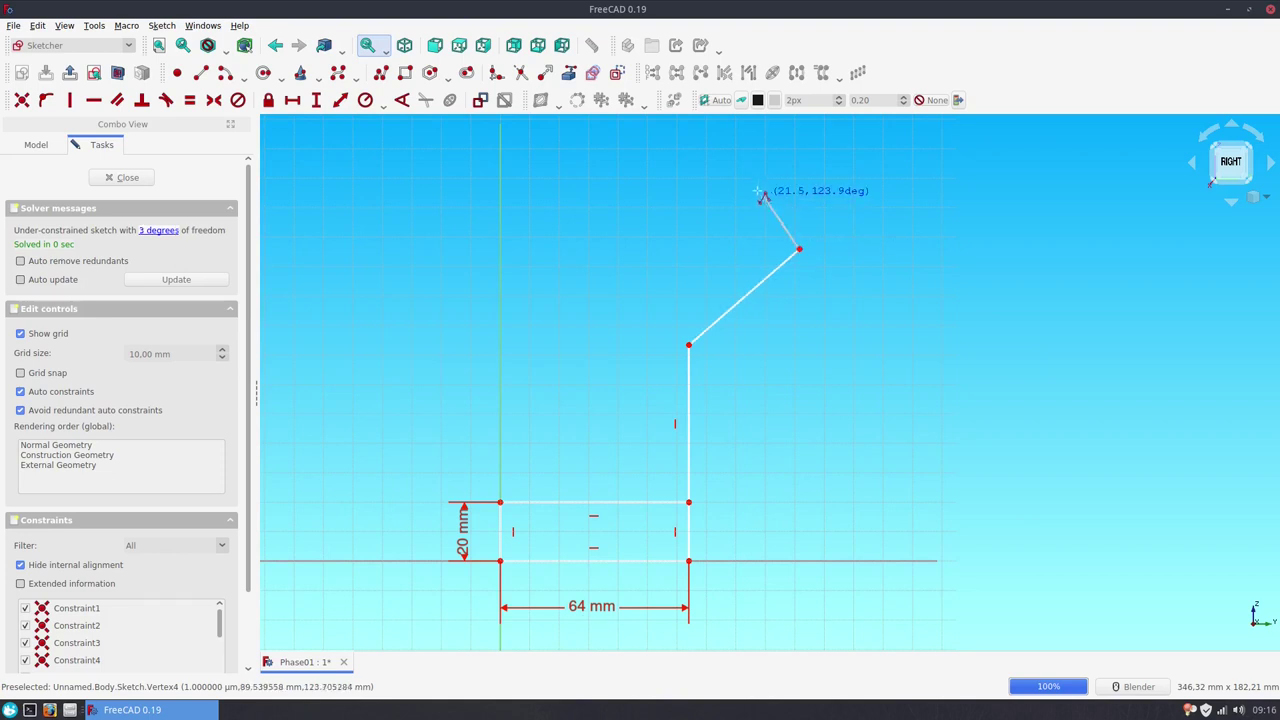
click(717, 169)
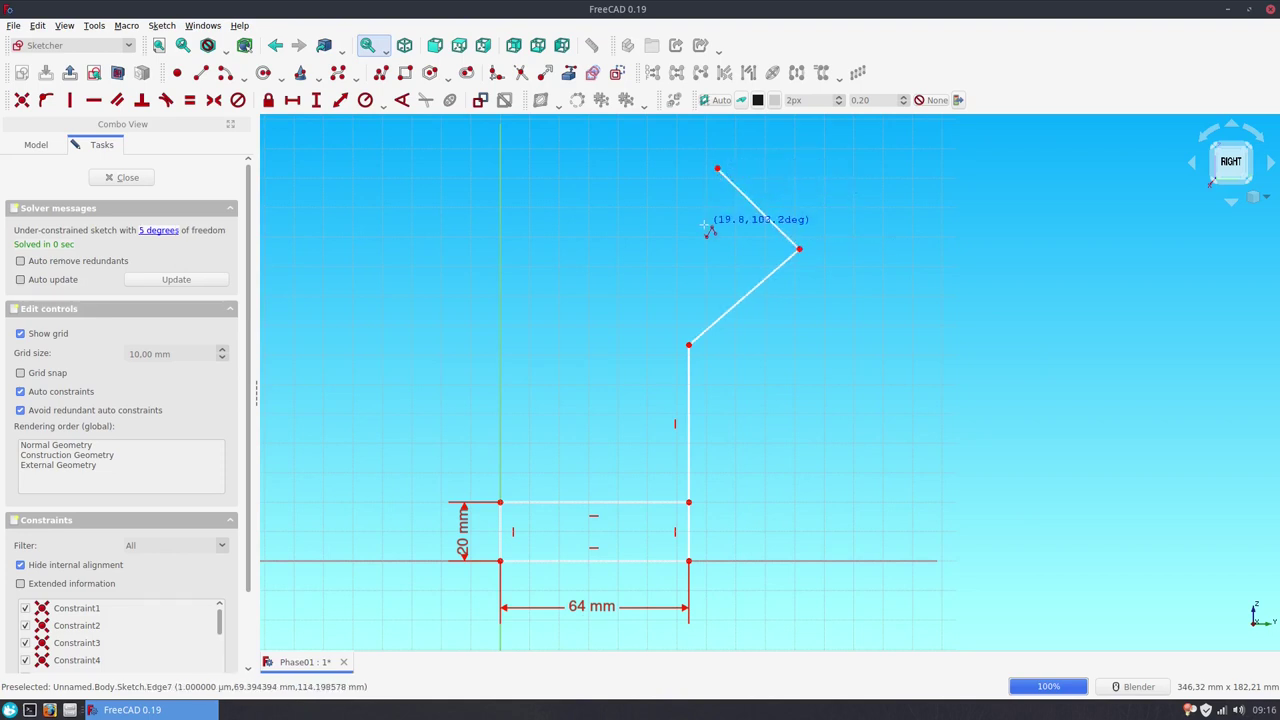
key(Escape)
click(694, 338)
click(689, 378)
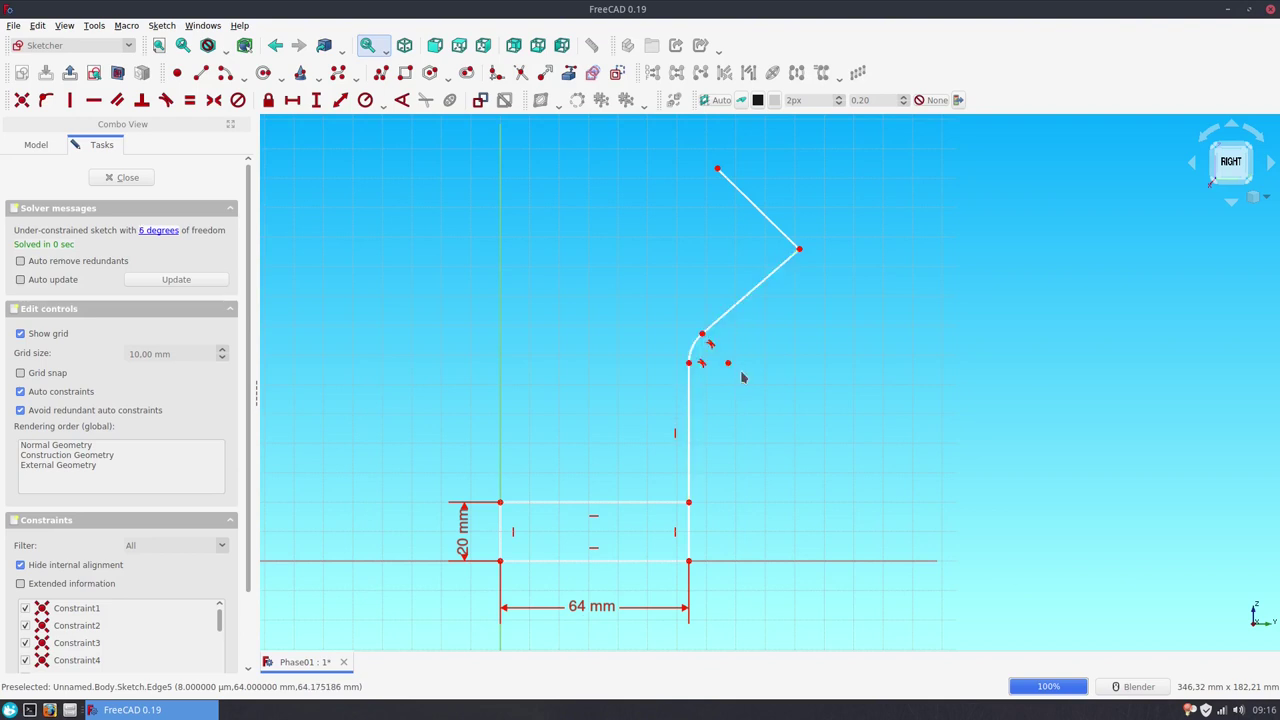
Step: Make the two diagonal lines perpendicular and set 135° between the vertical and lower diagonal
click(751, 209)
click(769, 274)
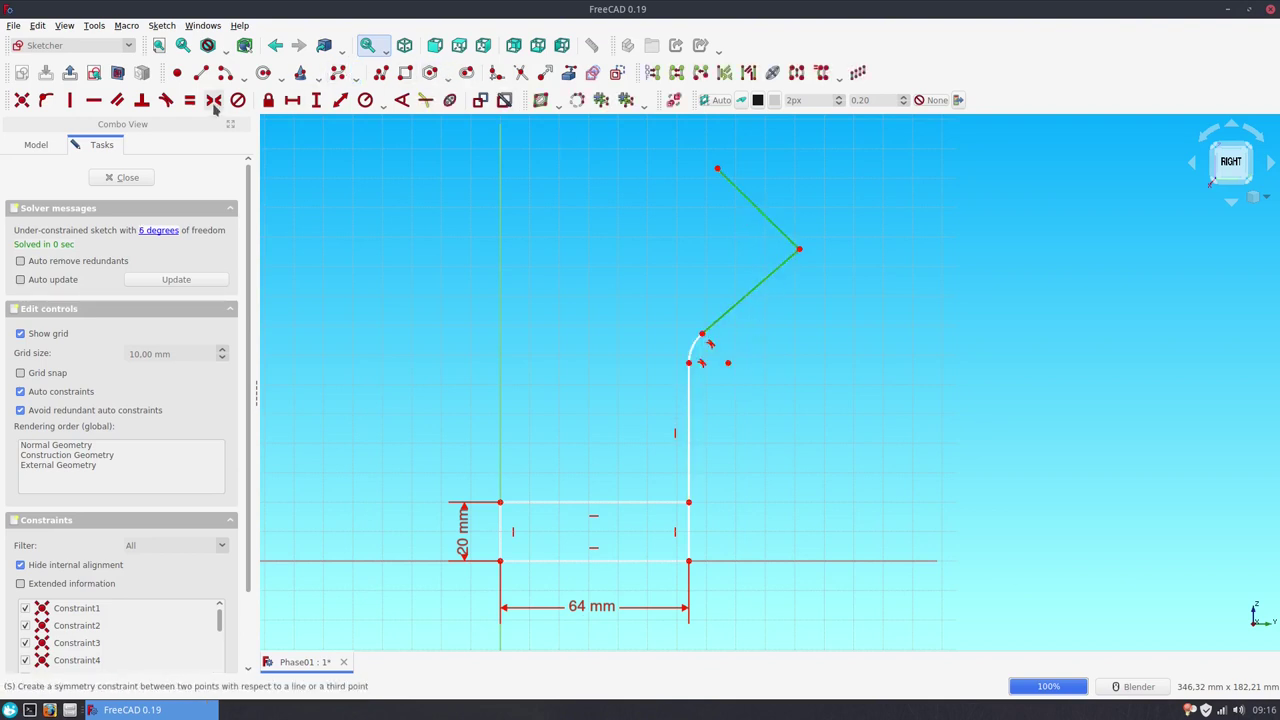
click(141, 100)
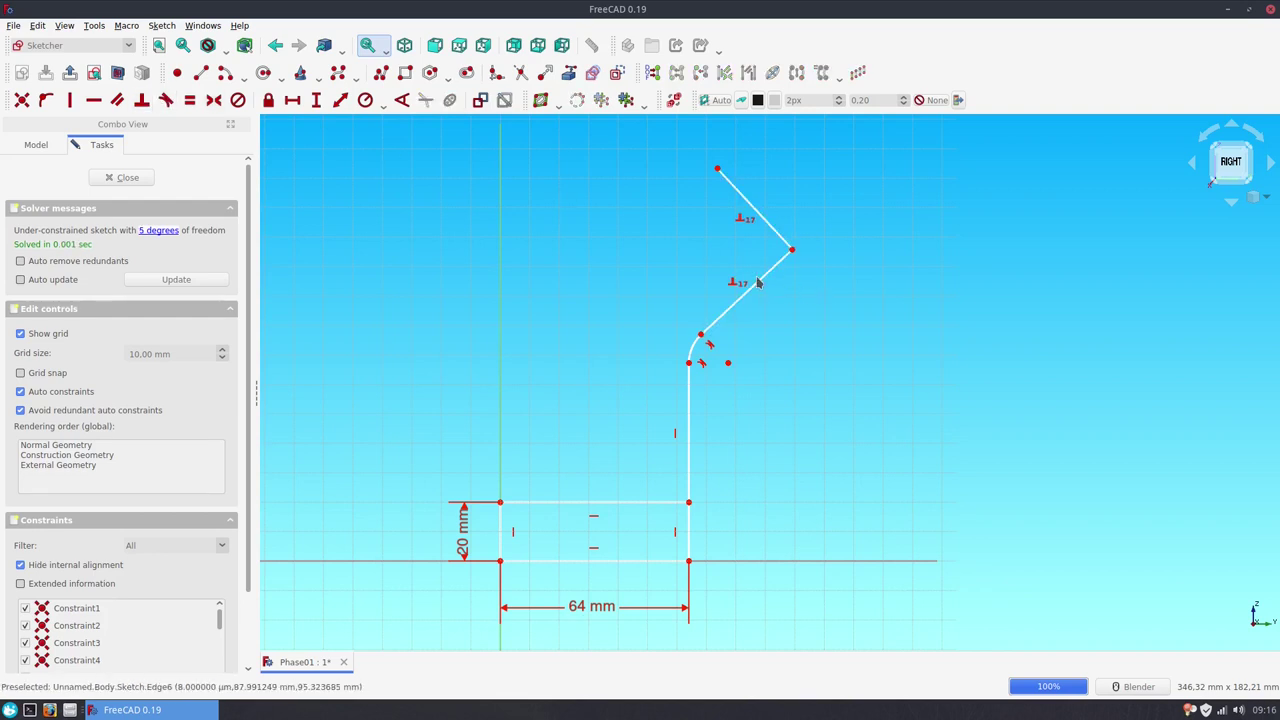
click(757, 281)
click(692, 410)
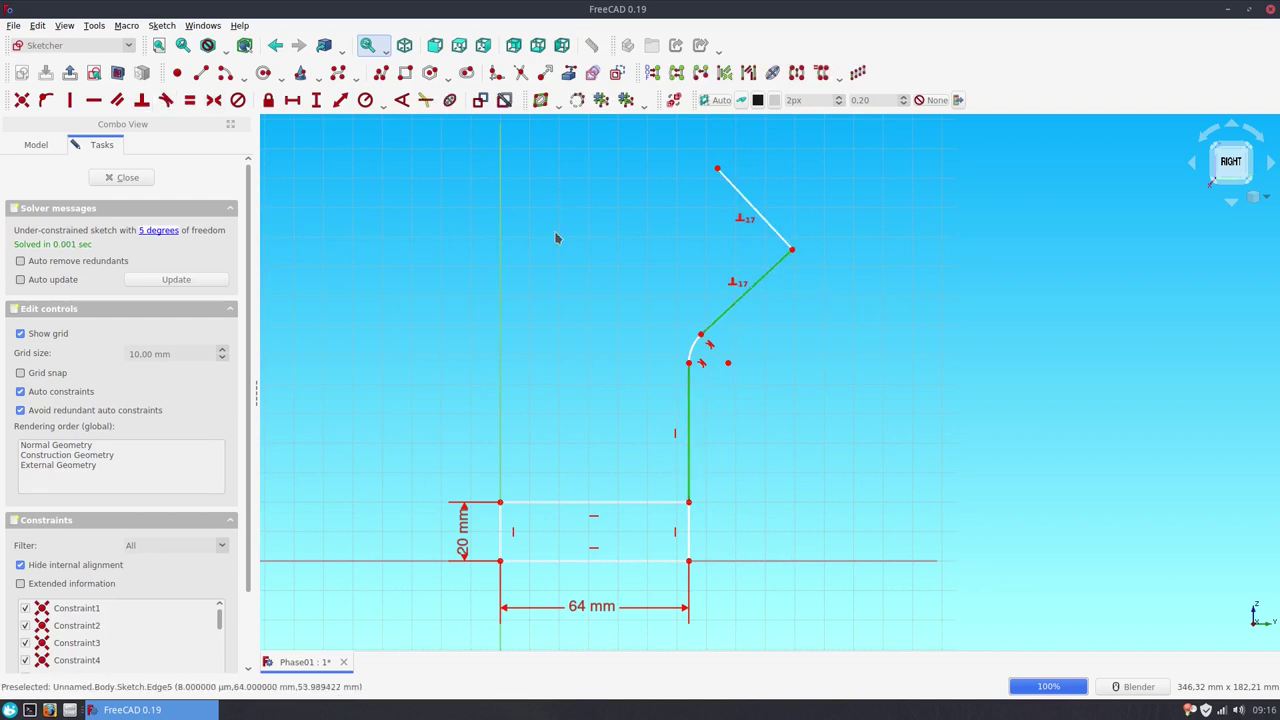
click(401, 100)
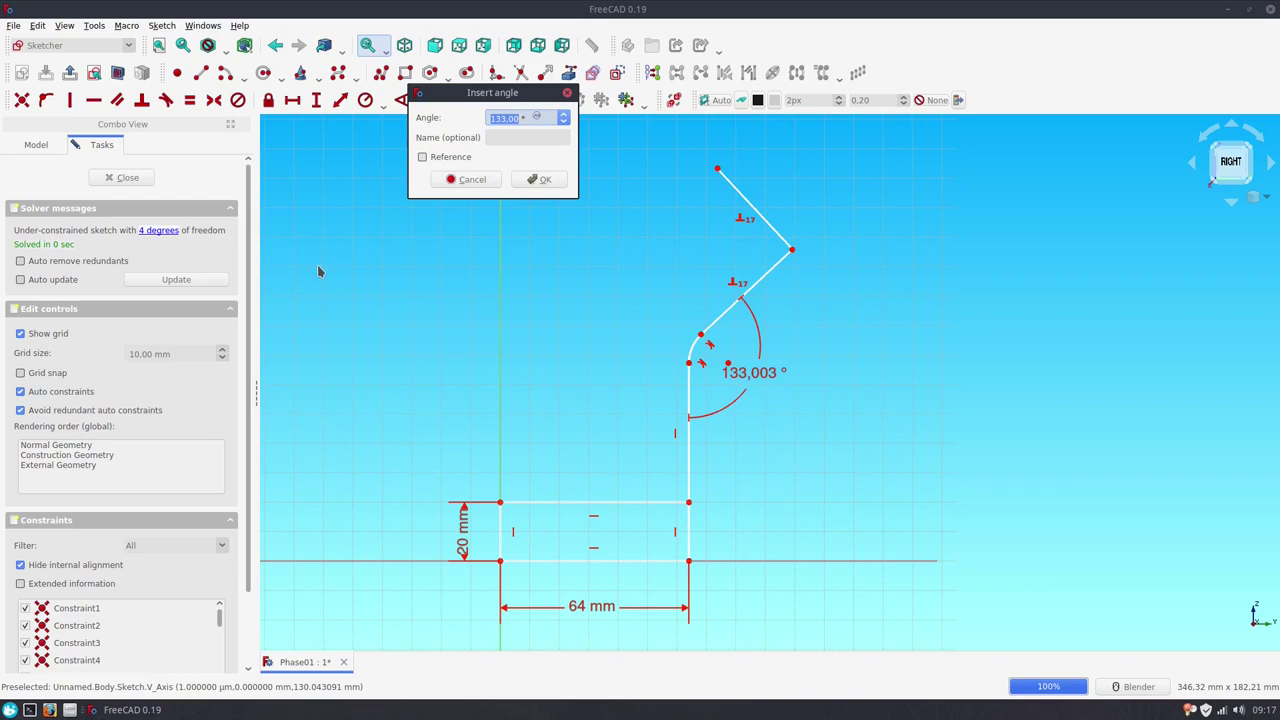
text(90+45)
key(Return)
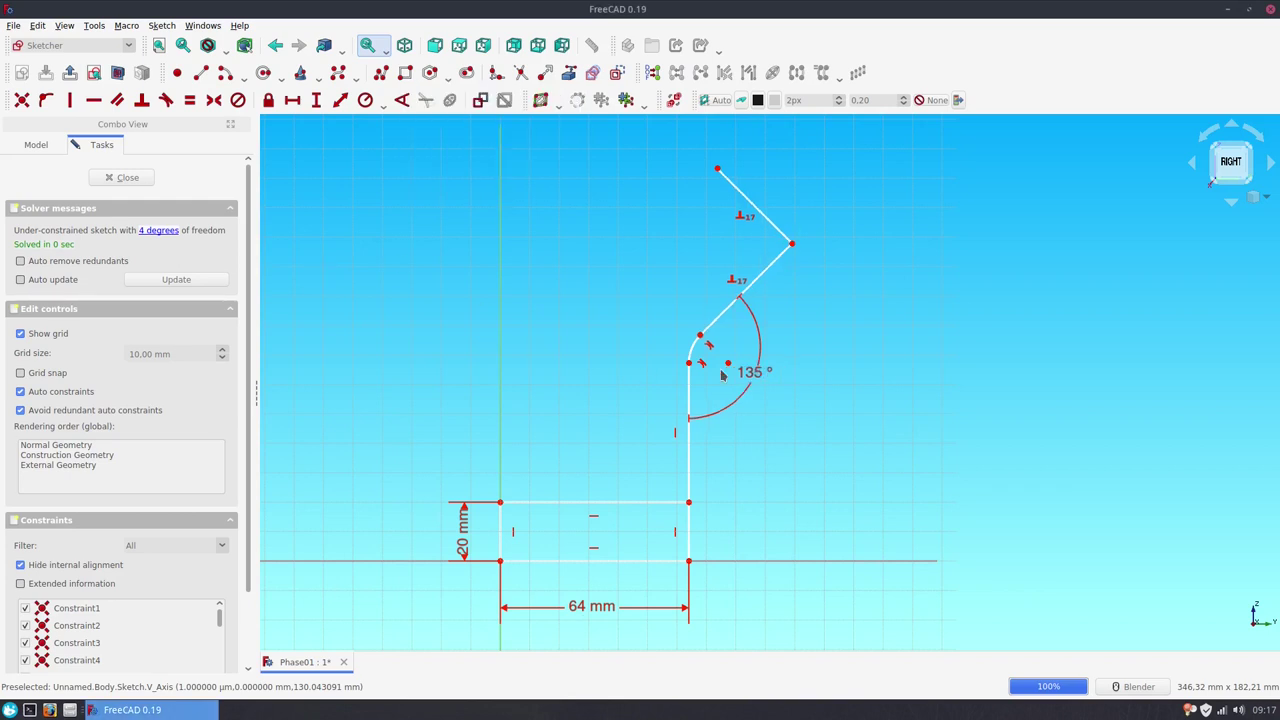
Step: Give the bend's fillet arc a 15 mm radius
click(694, 350)
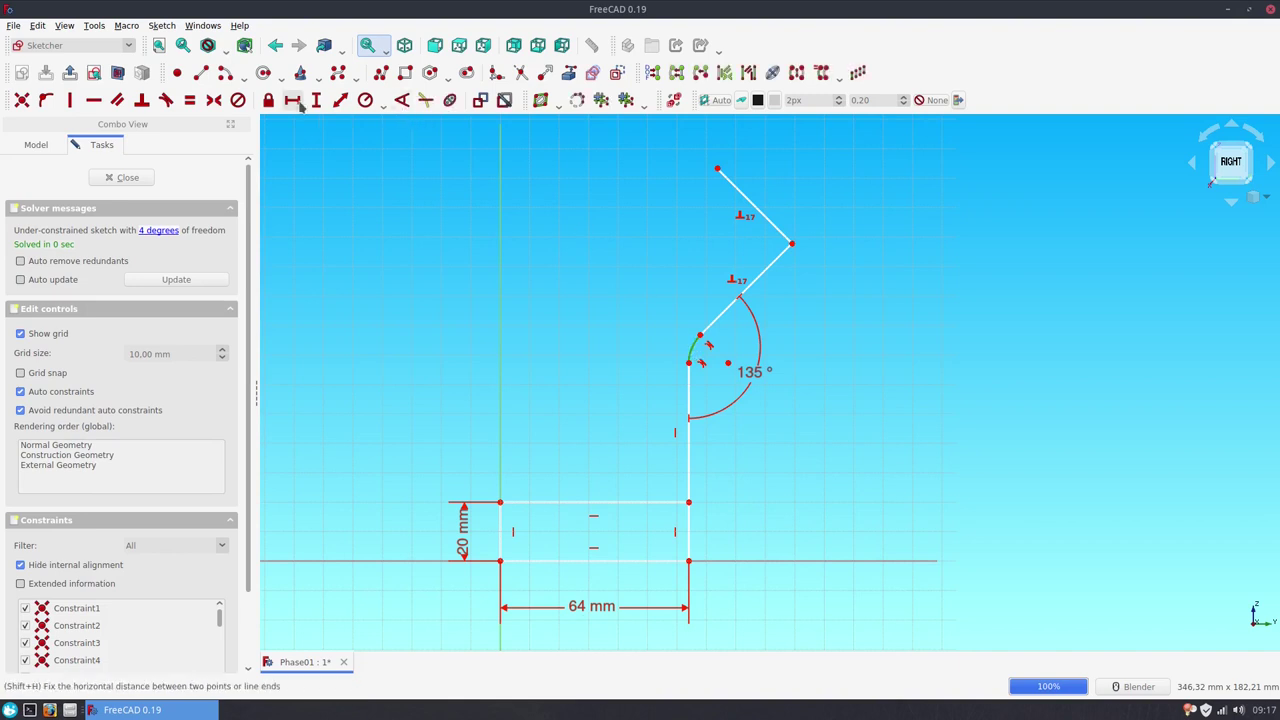
click(365, 100)
text(15)
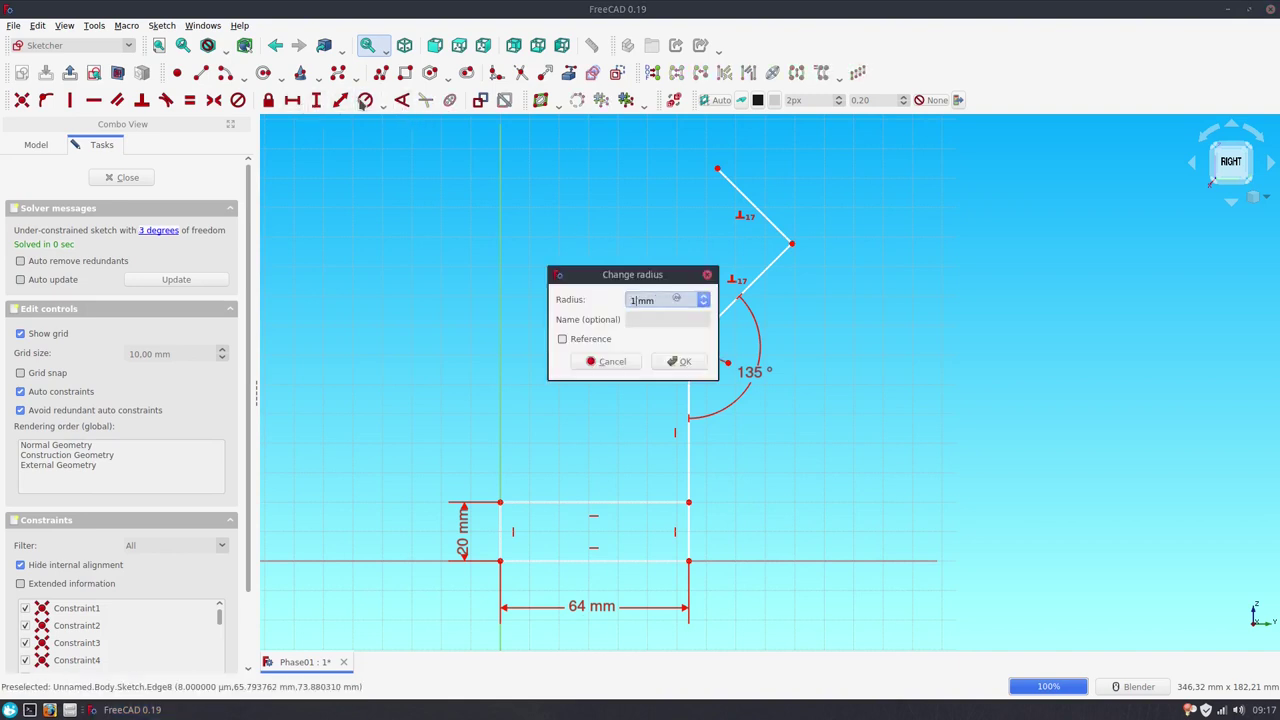
key(Return)
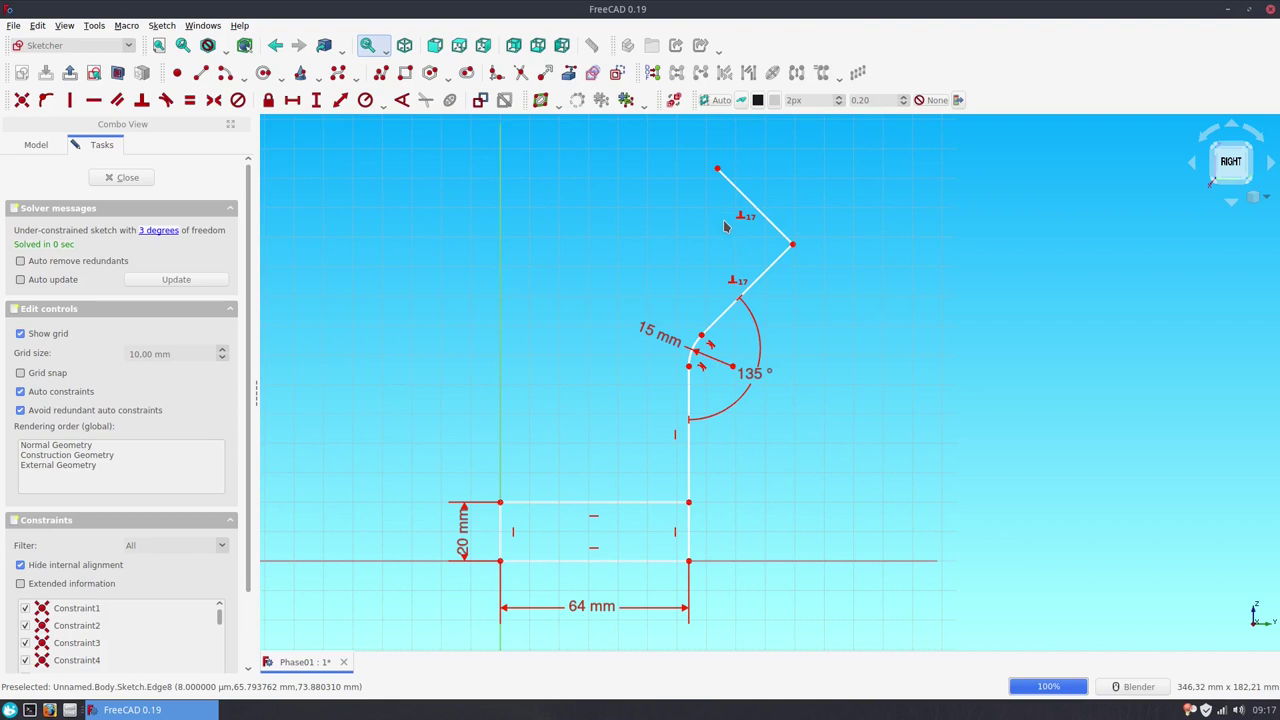
Step: Constrain the upper sloped line to 44 mm long
click(745, 198)
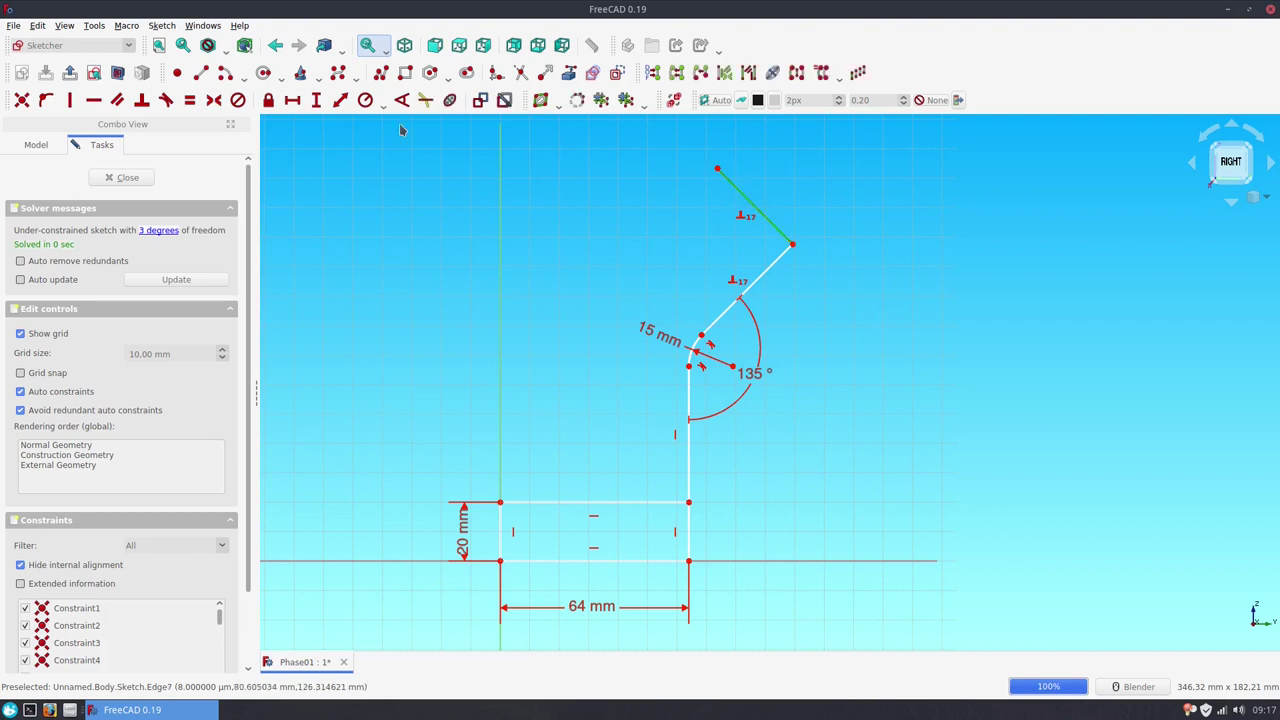
click(340, 100)
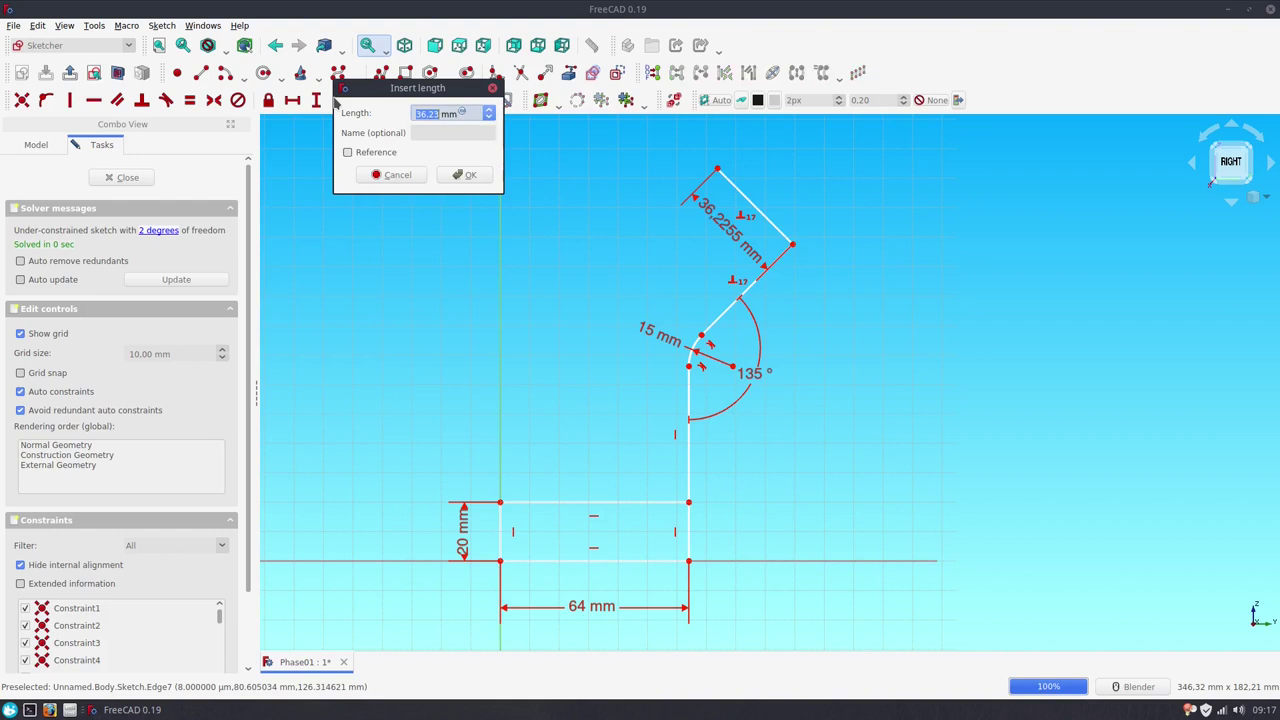
text(12+)
key(Return)
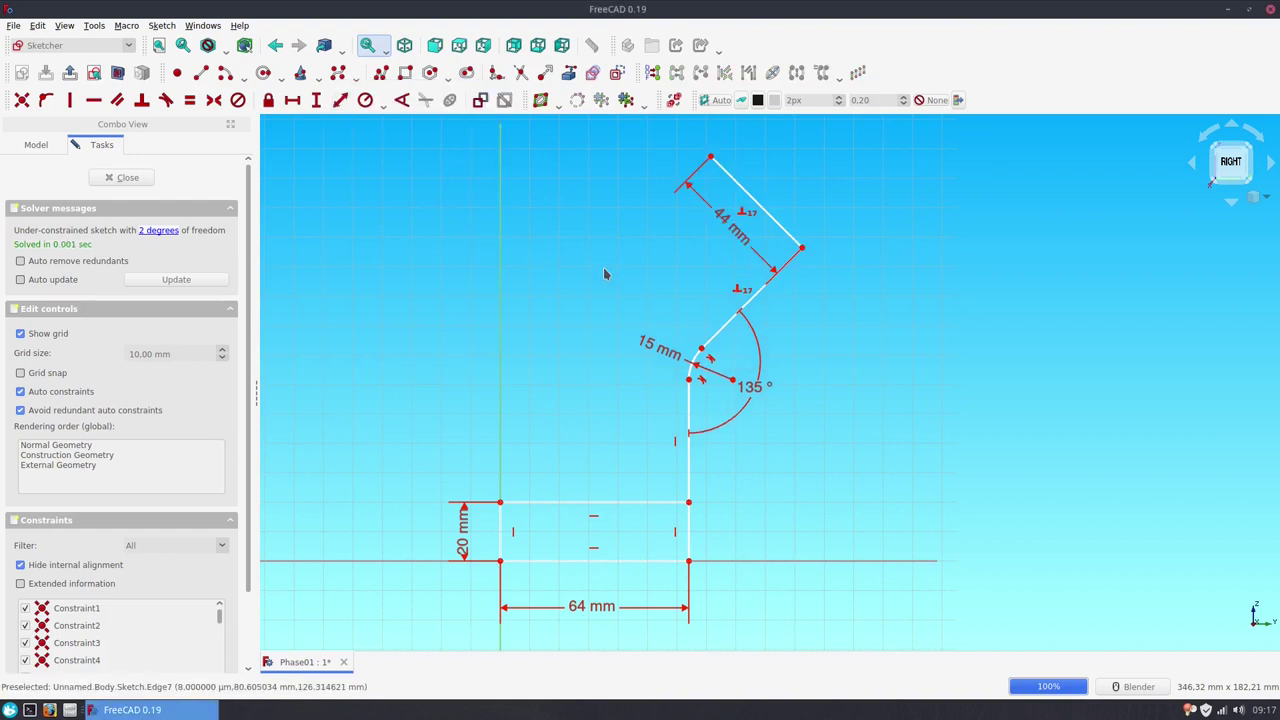
Step: Fix the sloped line's top vertex 64 mm across and 146 mm above the origin corner
click(708, 158)
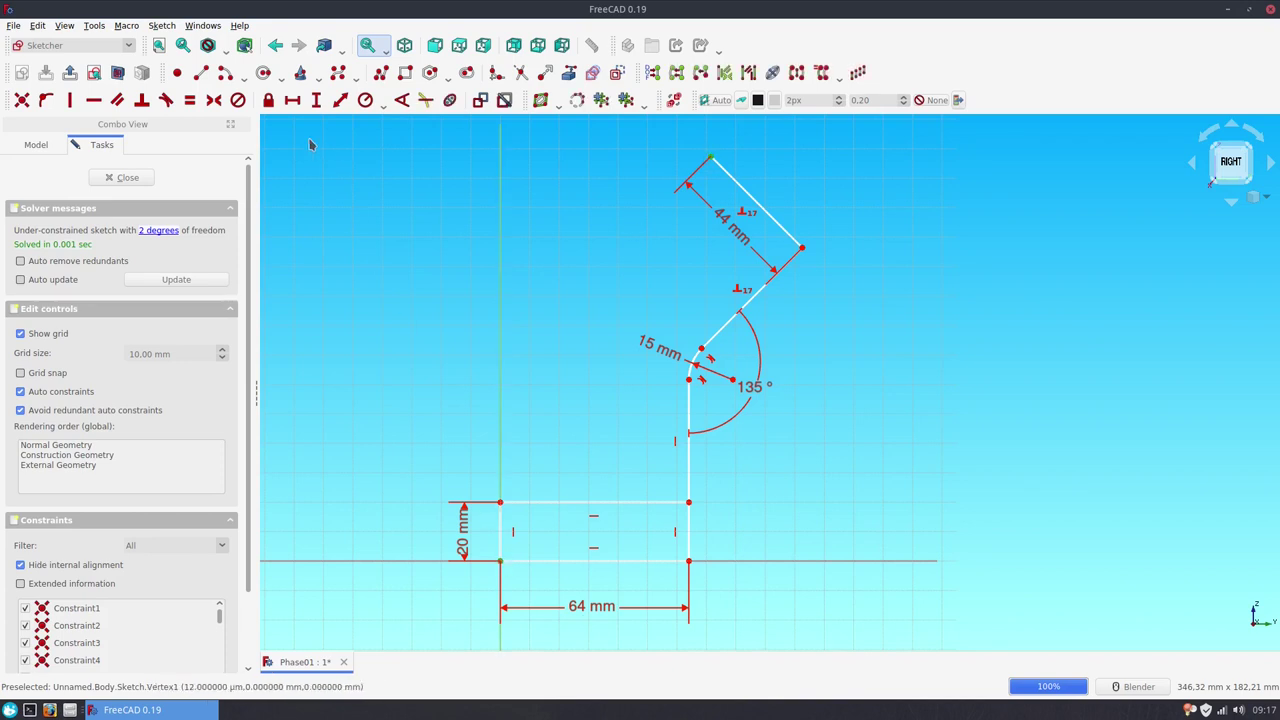
click(292, 100)
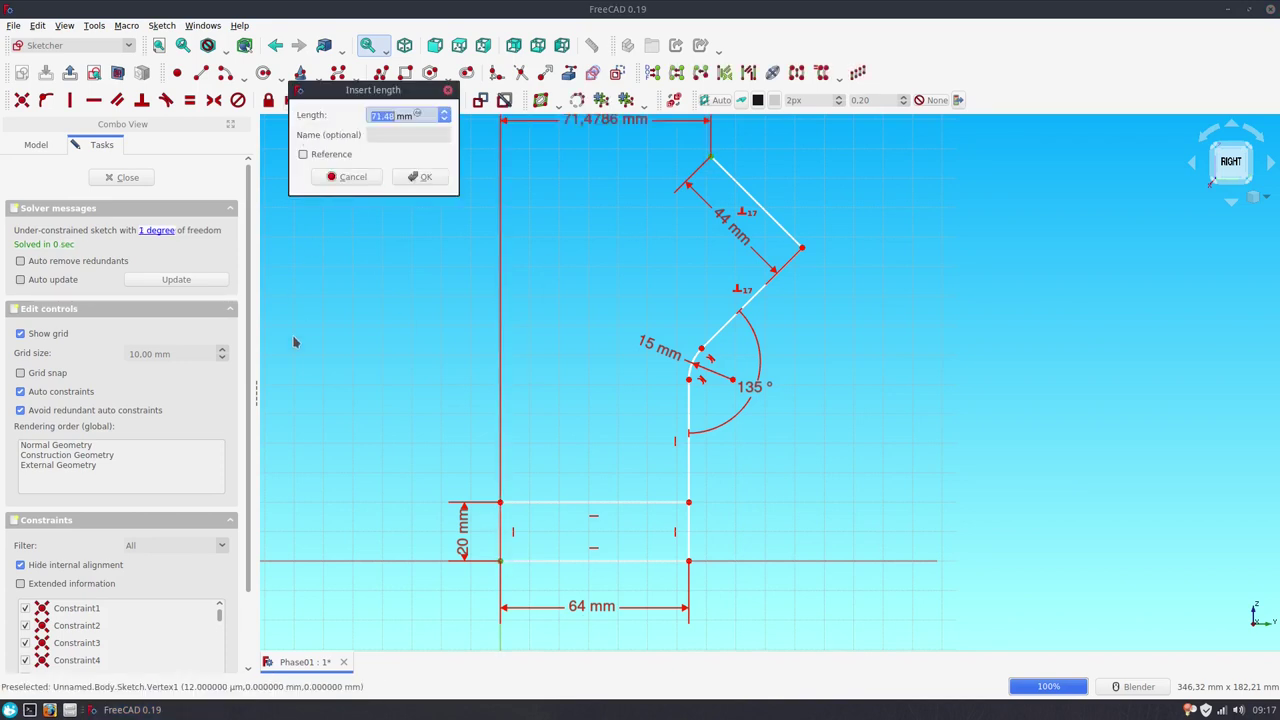
text(64)
key(Return)
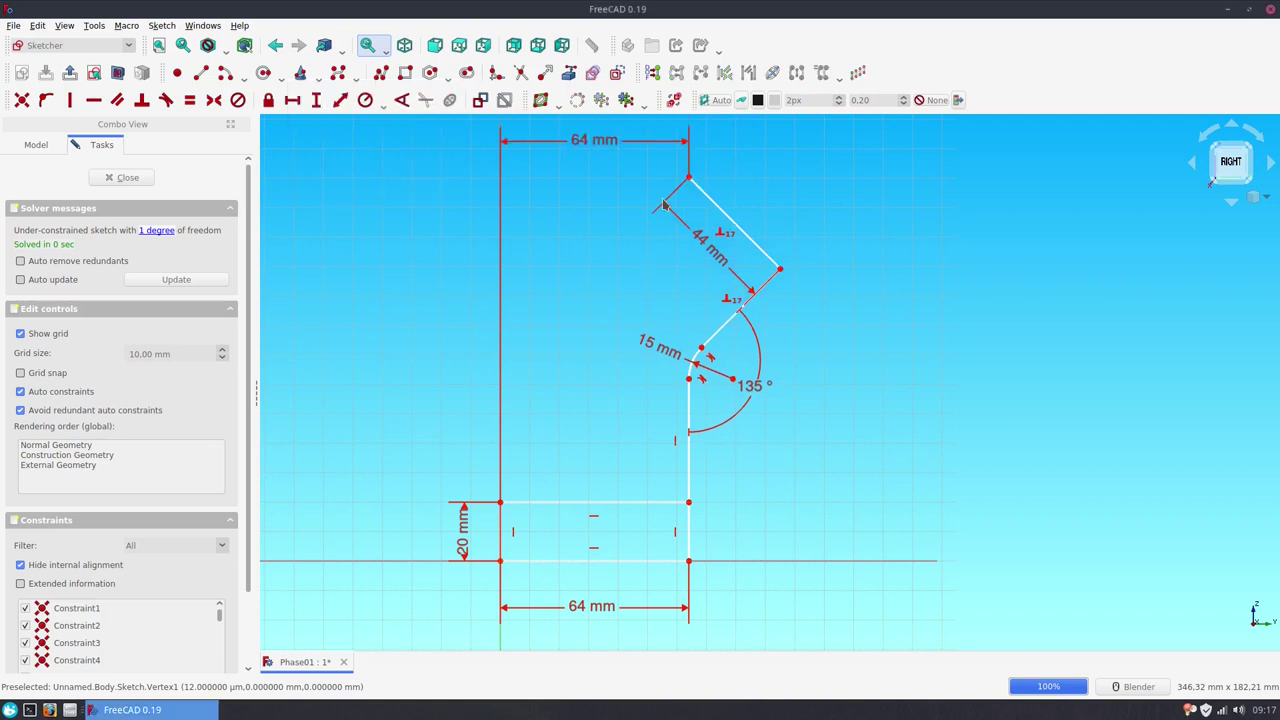
click(689, 181)
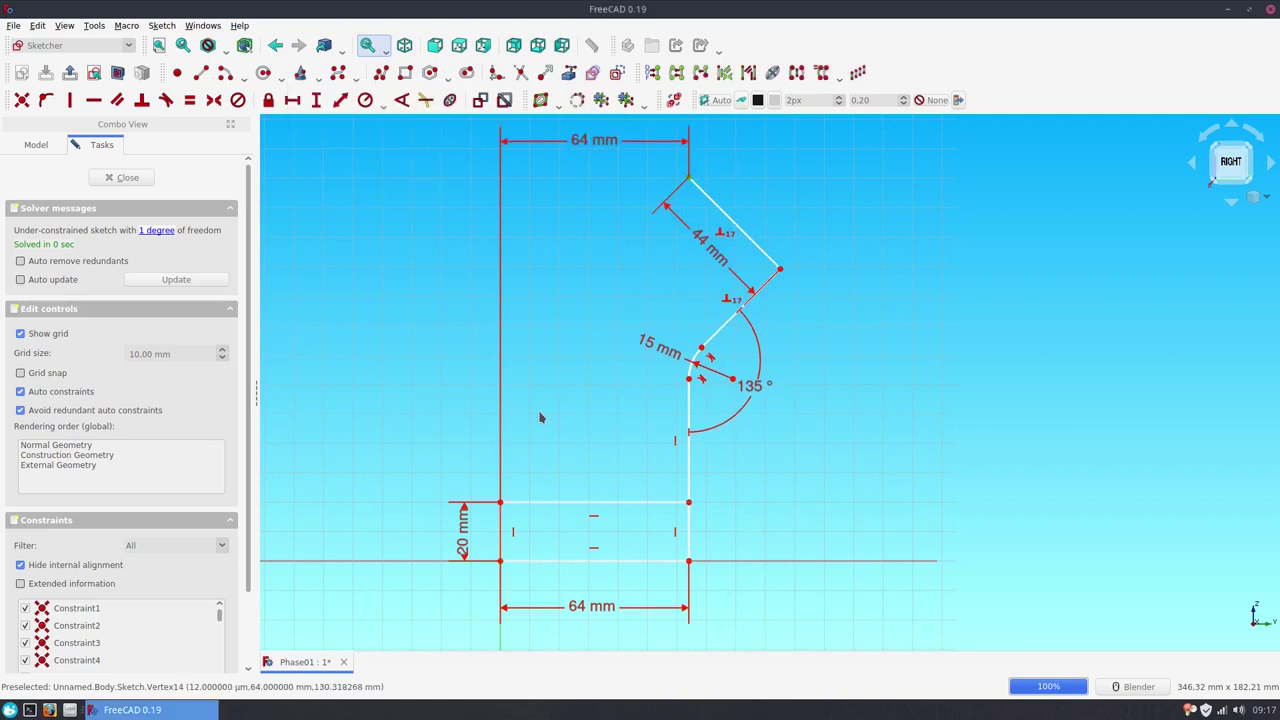
click(500, 561)
click(316, 100)
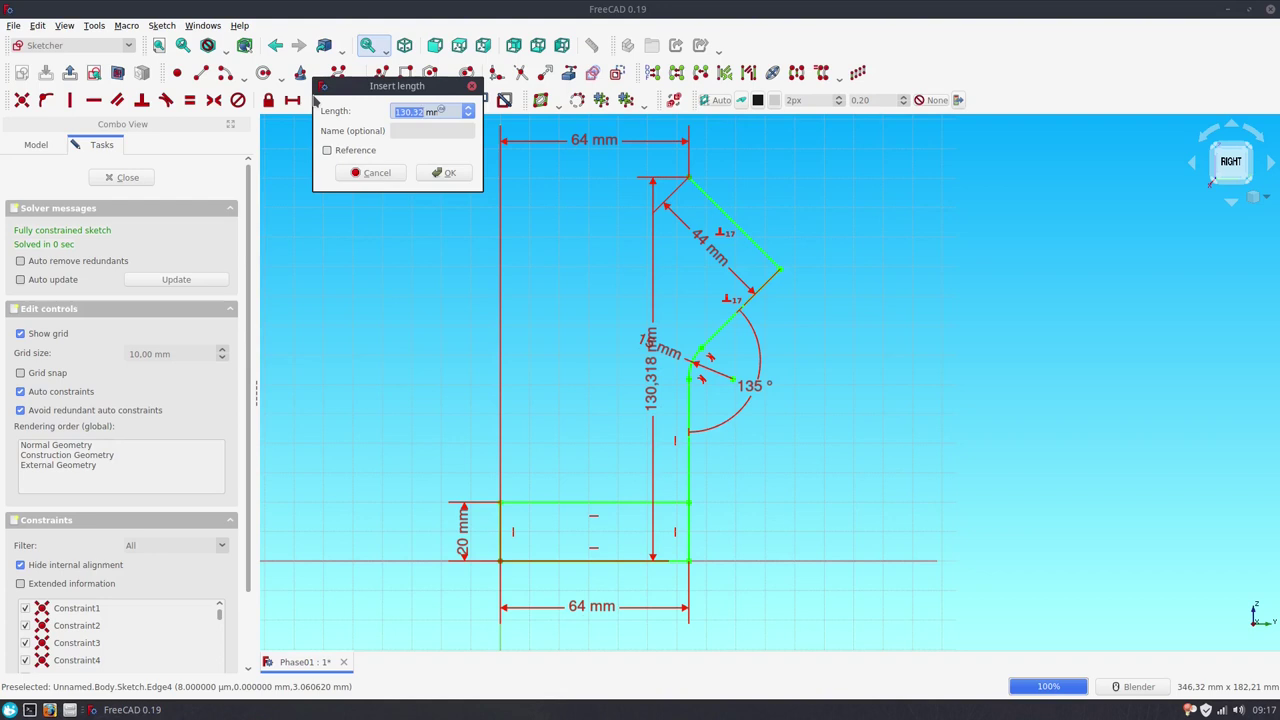
text(146)
key(Return)
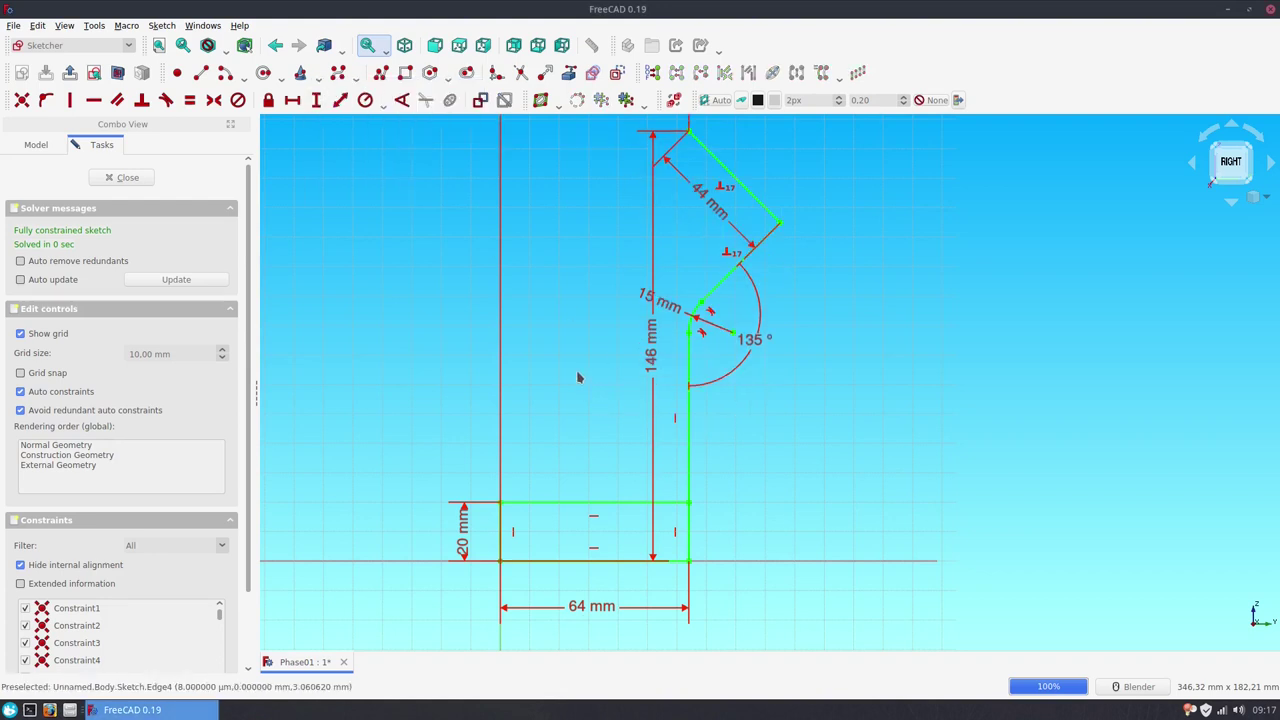
Step: Move the dimensions aside and draw the inner wall polyline down to the floor's top edge
shift+middle_drag(578, 377, 598, 429)
drag(680, 413, 441, 406)
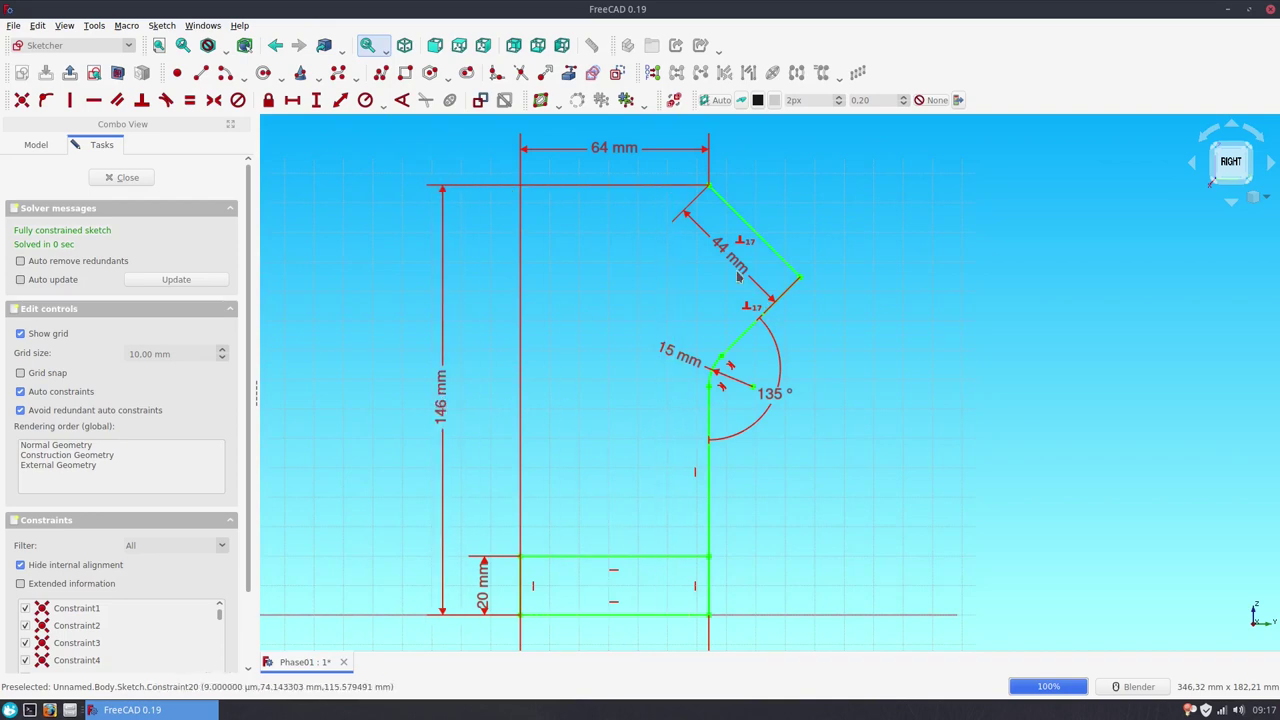
mouse_move(737, 270)
mouse_down()
mouse_move(758, 278)
mouse_move(786, 229)
mouse_up()
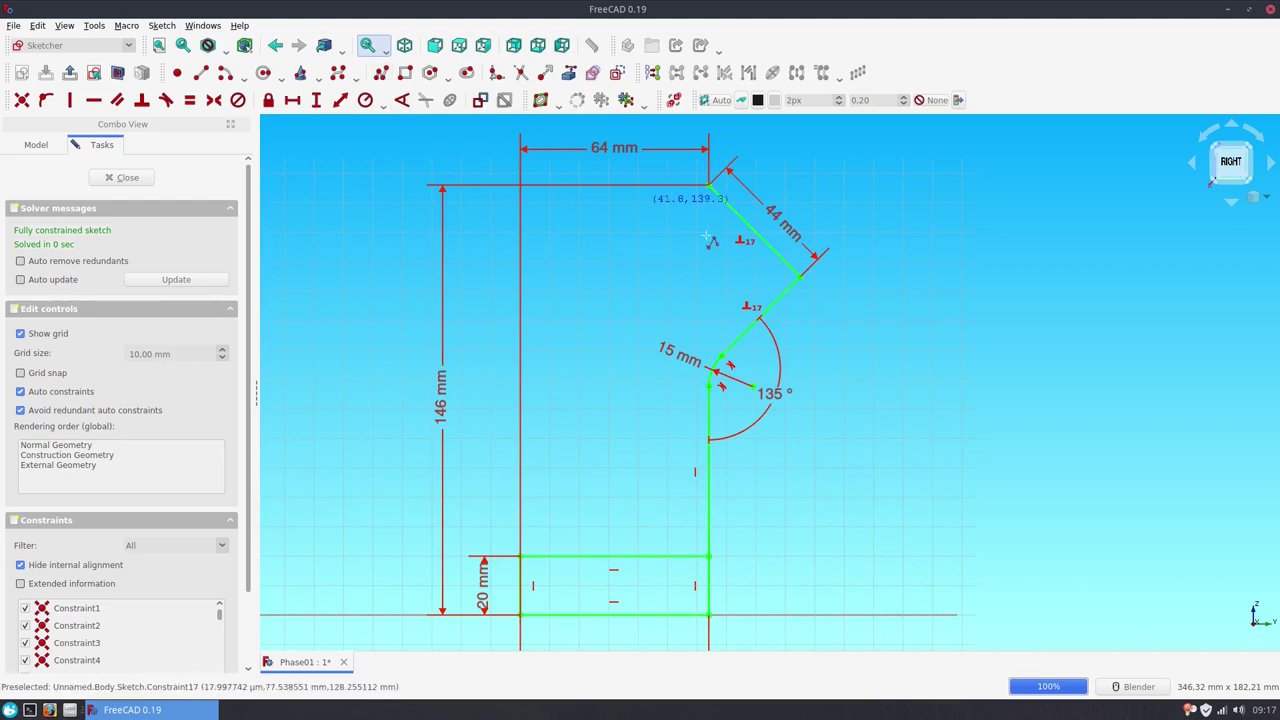
click(777, 258)
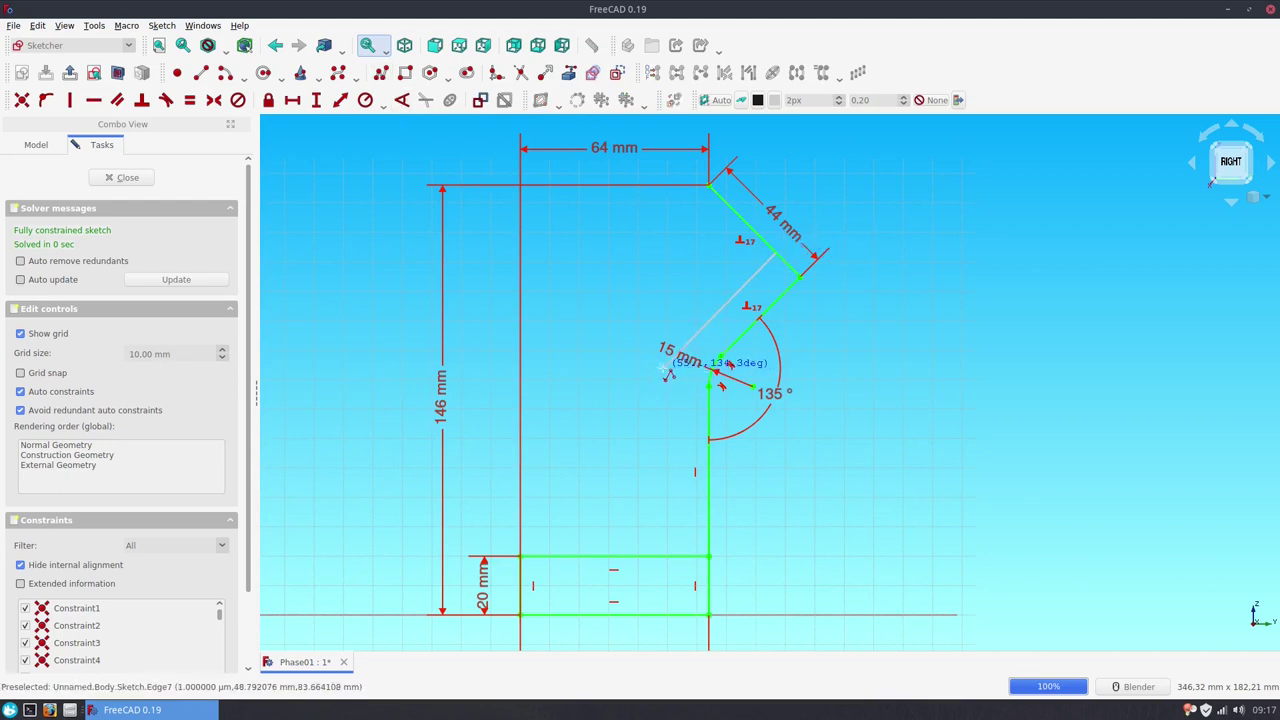
click(654, 366)
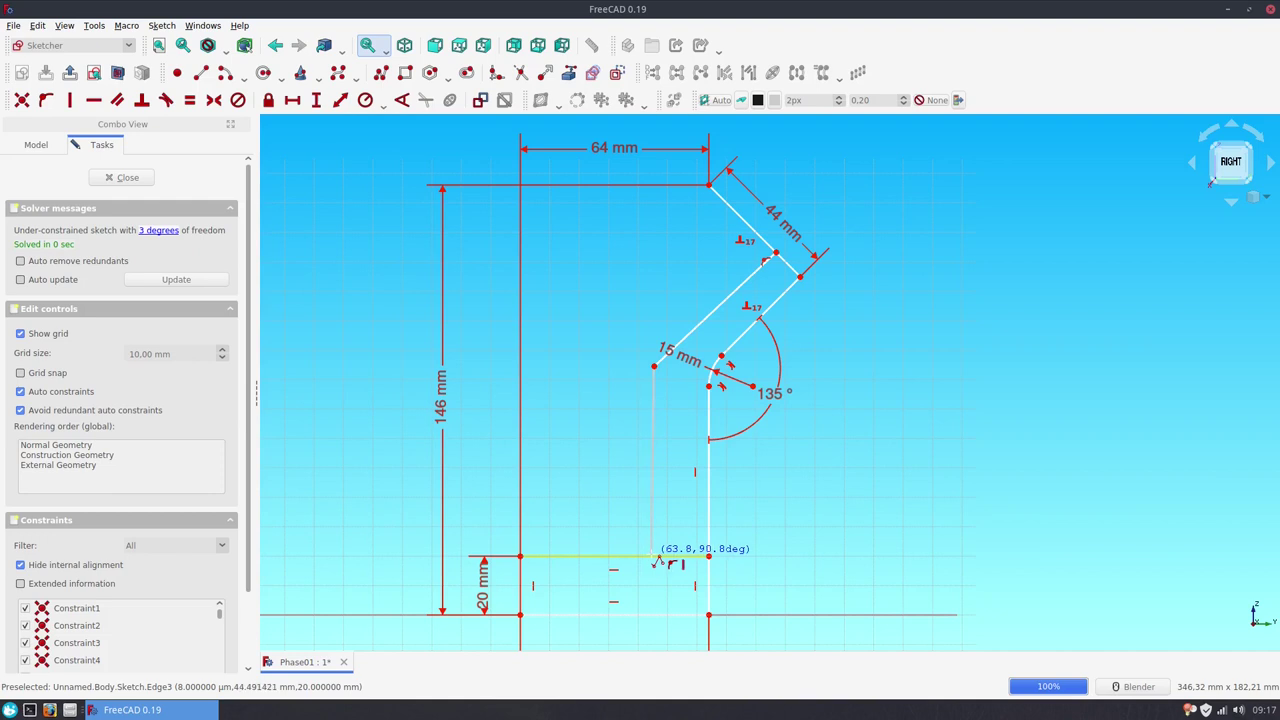
click(654, 556)
right_click(630, 517)
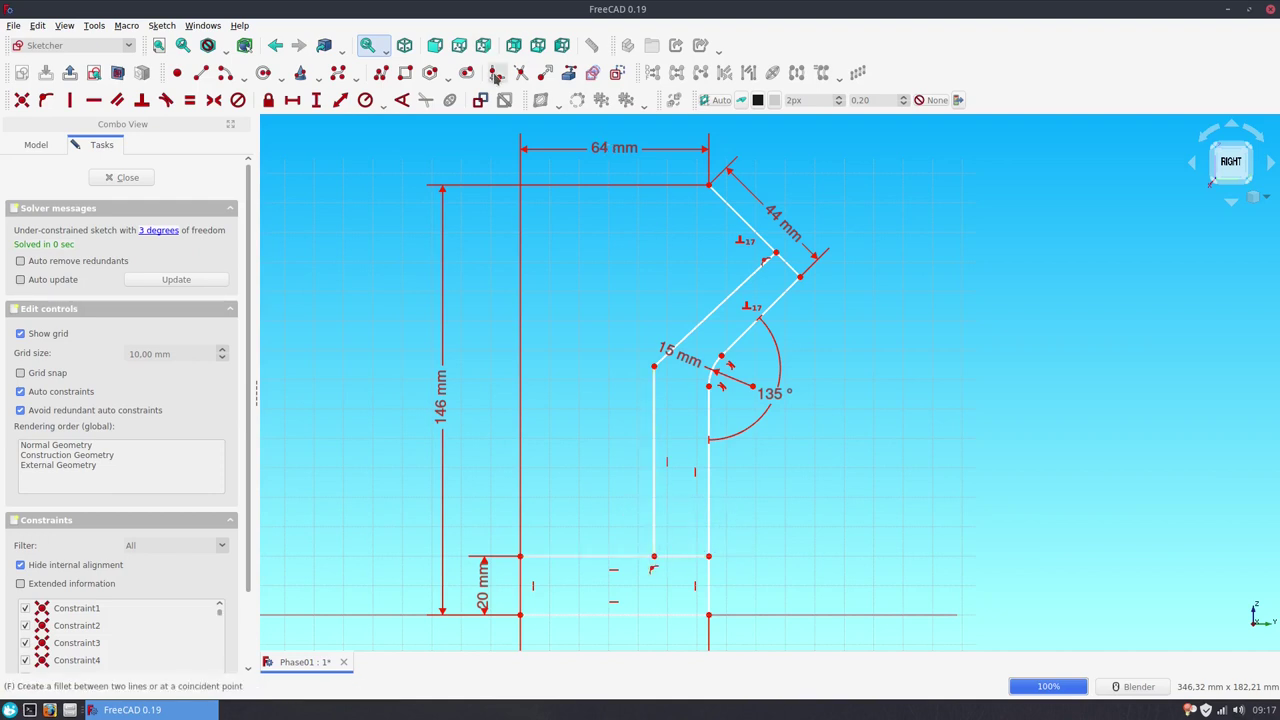
Step: Fillet the inner bend and make its centre coincide with the outer bend's centre
click(666, 355)
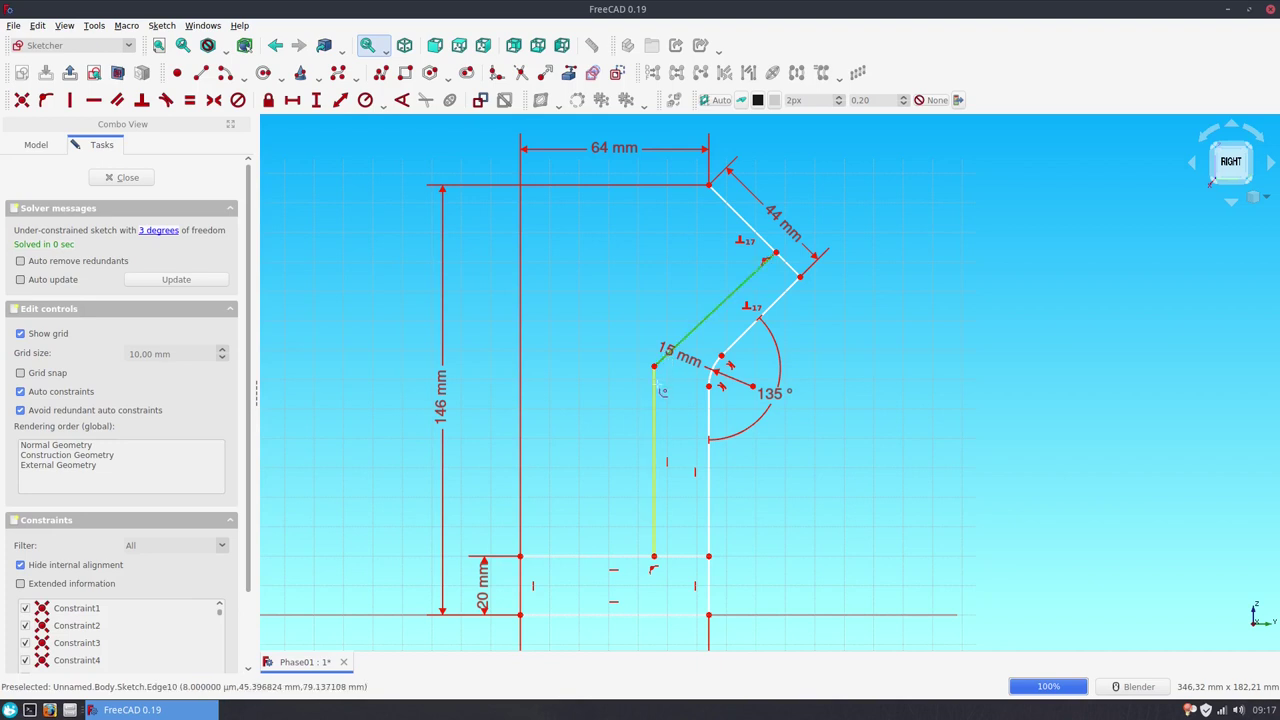
click(656, 392)
drag(693, 372, 680, 342)
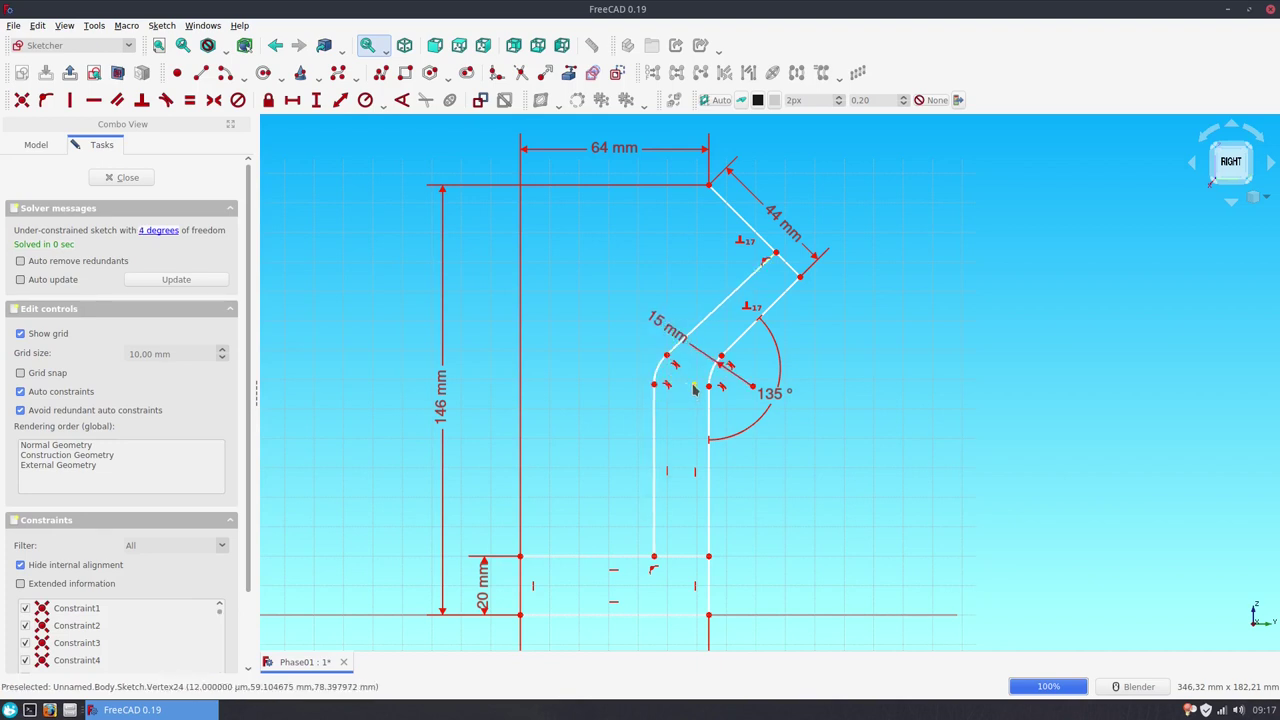
click(694, 385)
click(753, 390)
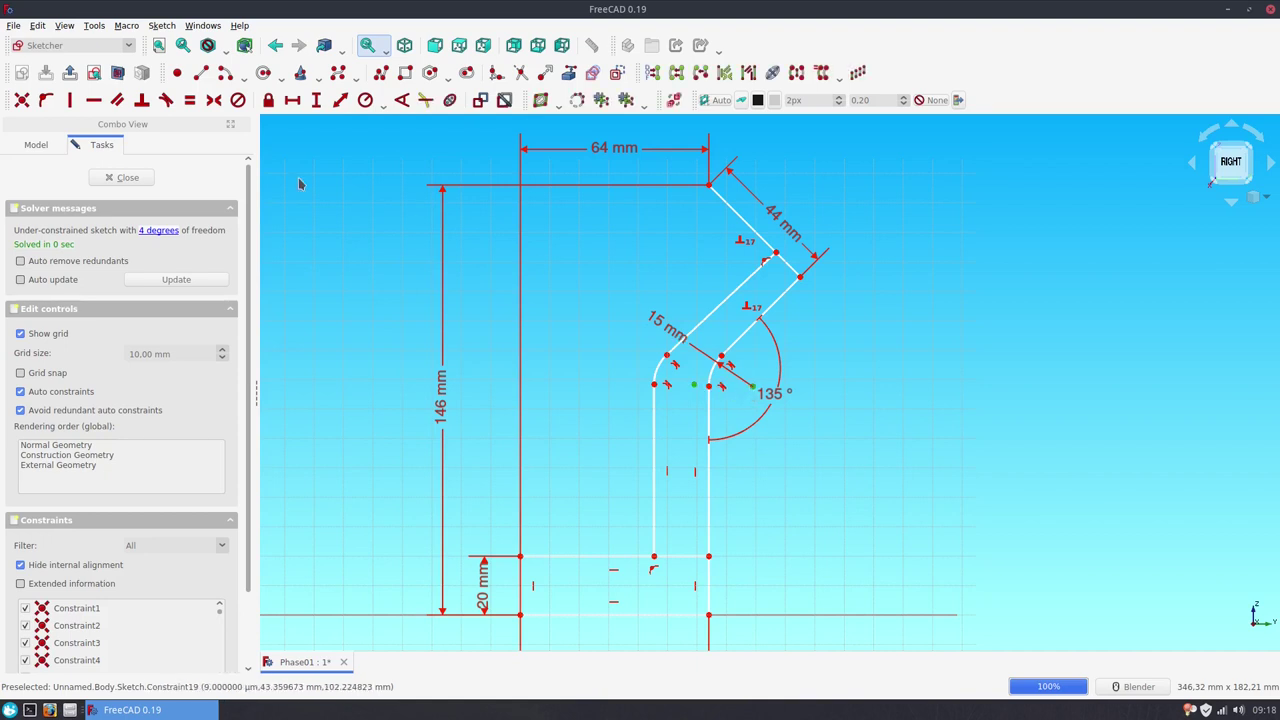
key(c)
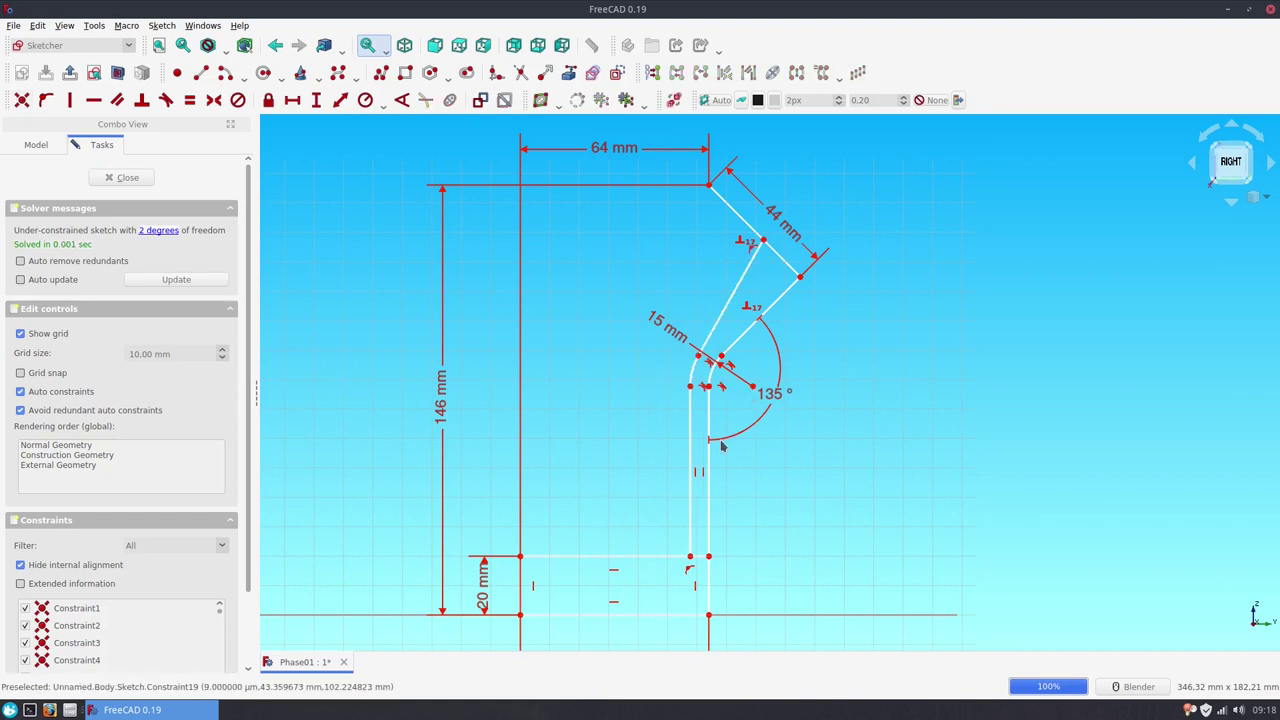
Step: Make the slanted lines parallel and set a 12 mm horizontal wall thickness
click(724, 319)
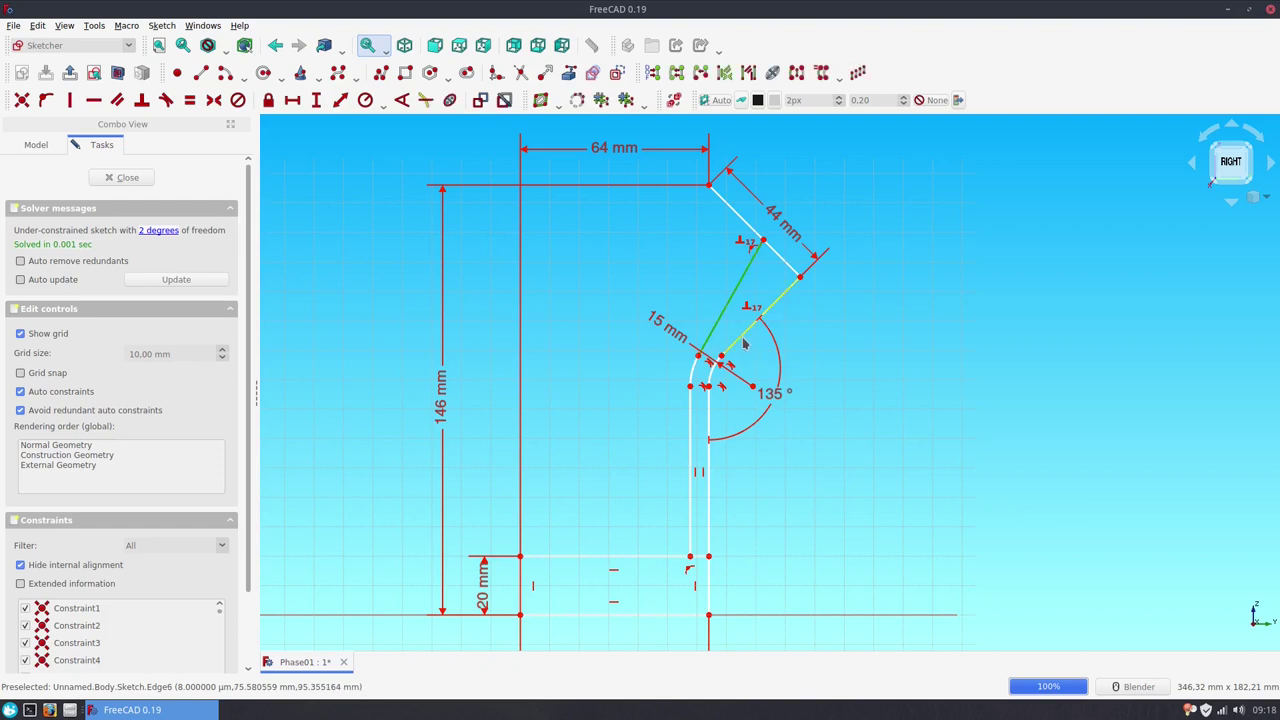
click(745, 340)
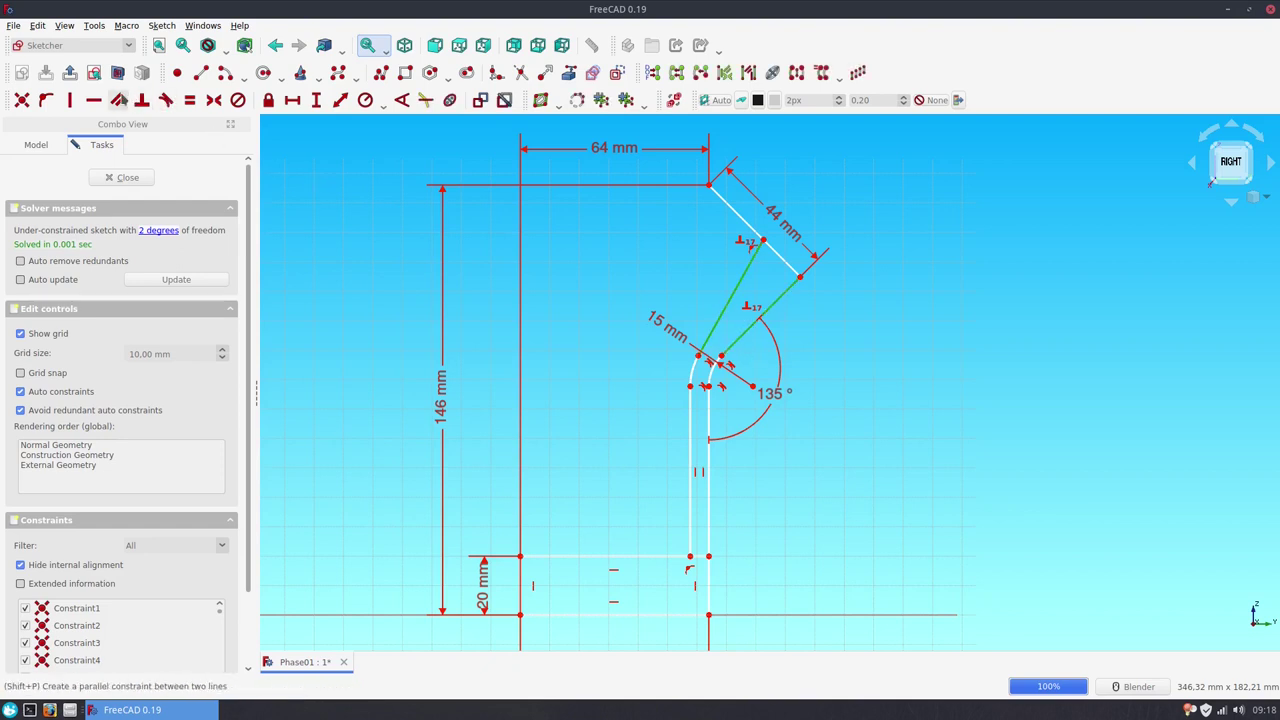
click(117, 100)
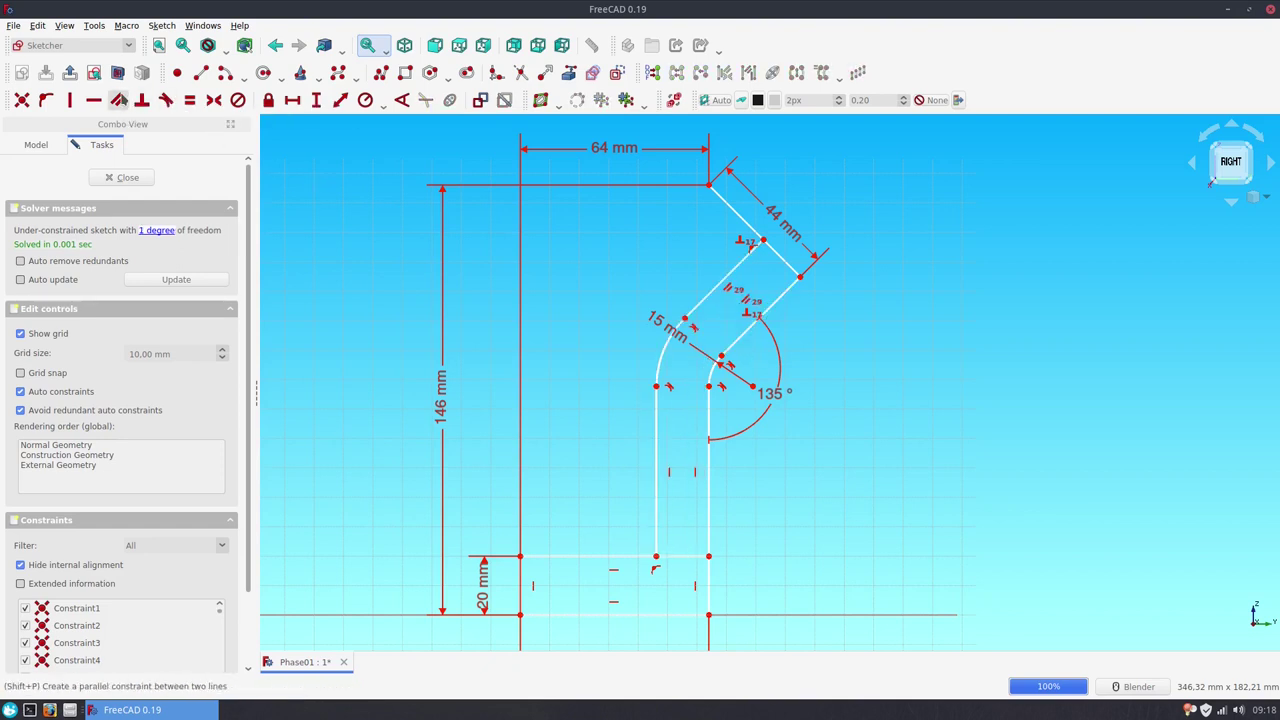
click(656, 557)
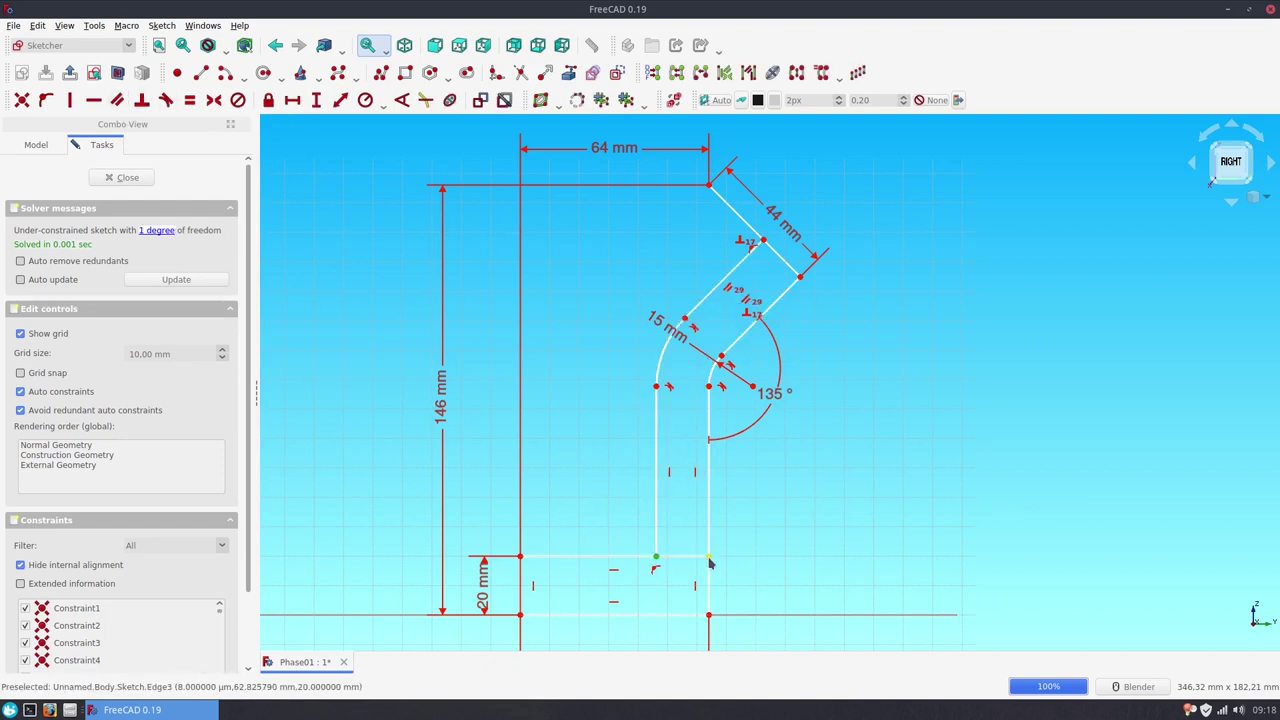
click(292, 100)
text(12)
key(Return)
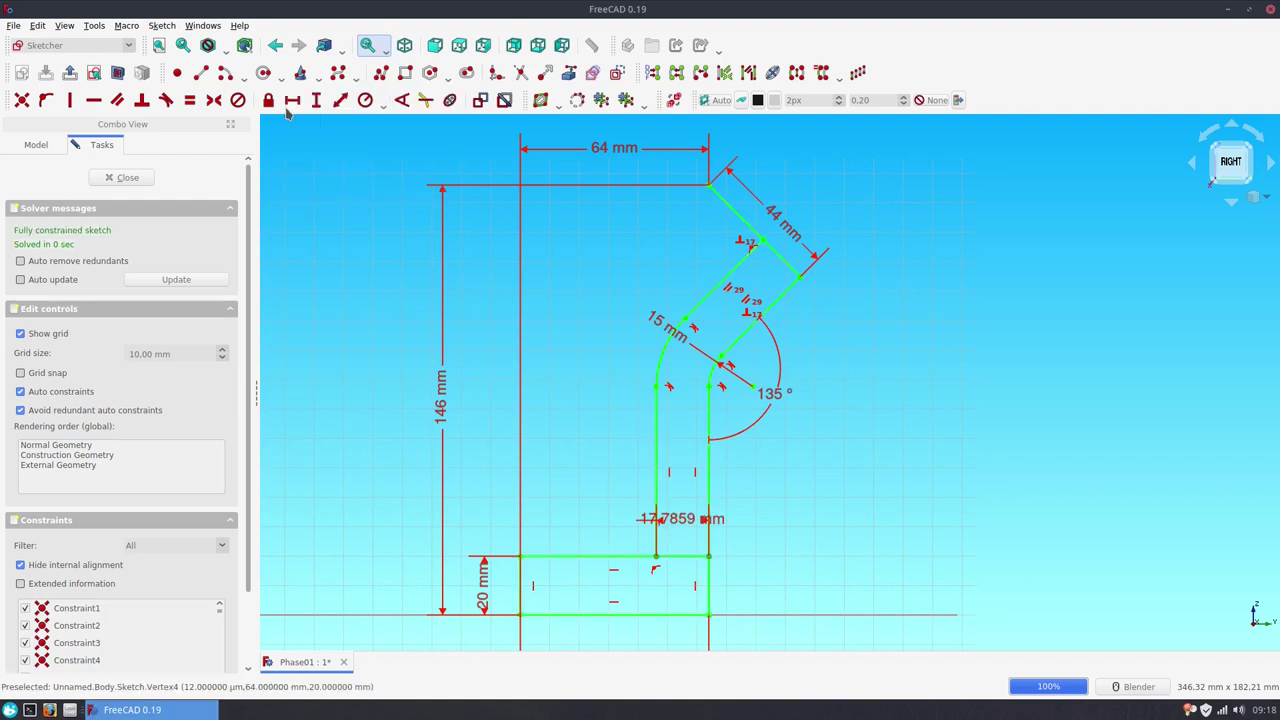
Step: Close the sketch and zoom the view to fit
click(148, 176)
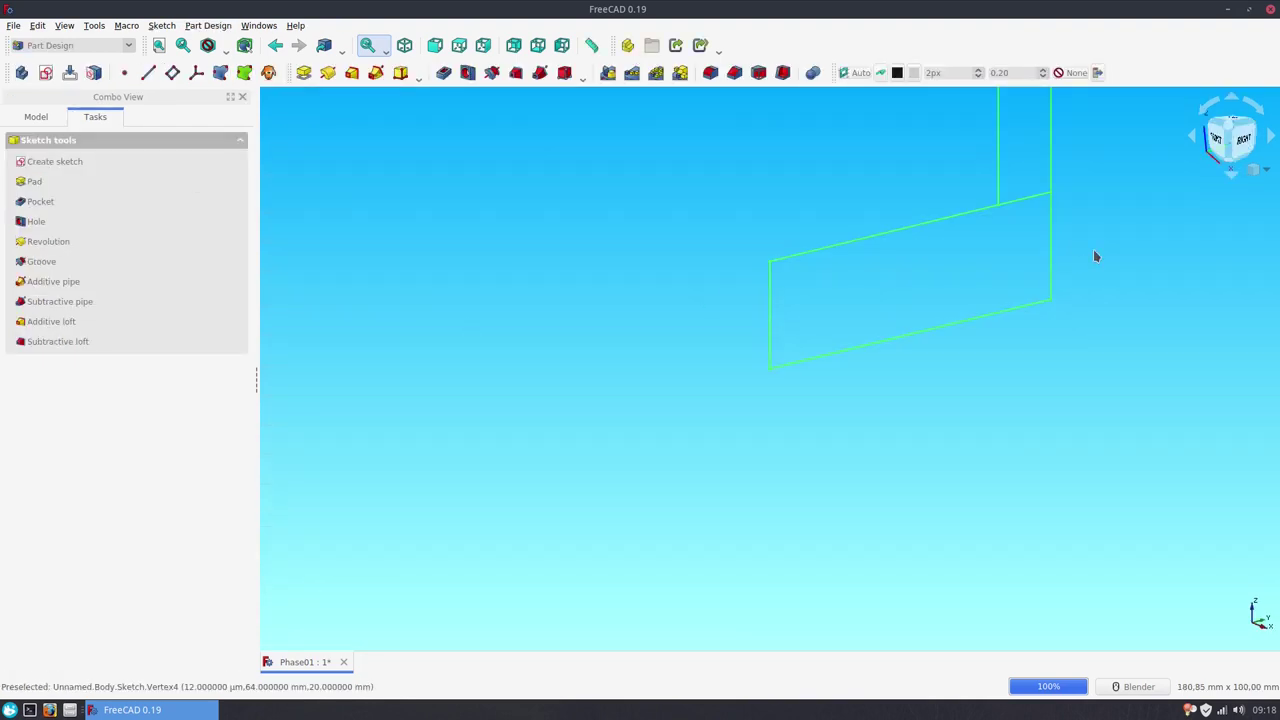
click(1266, 170)
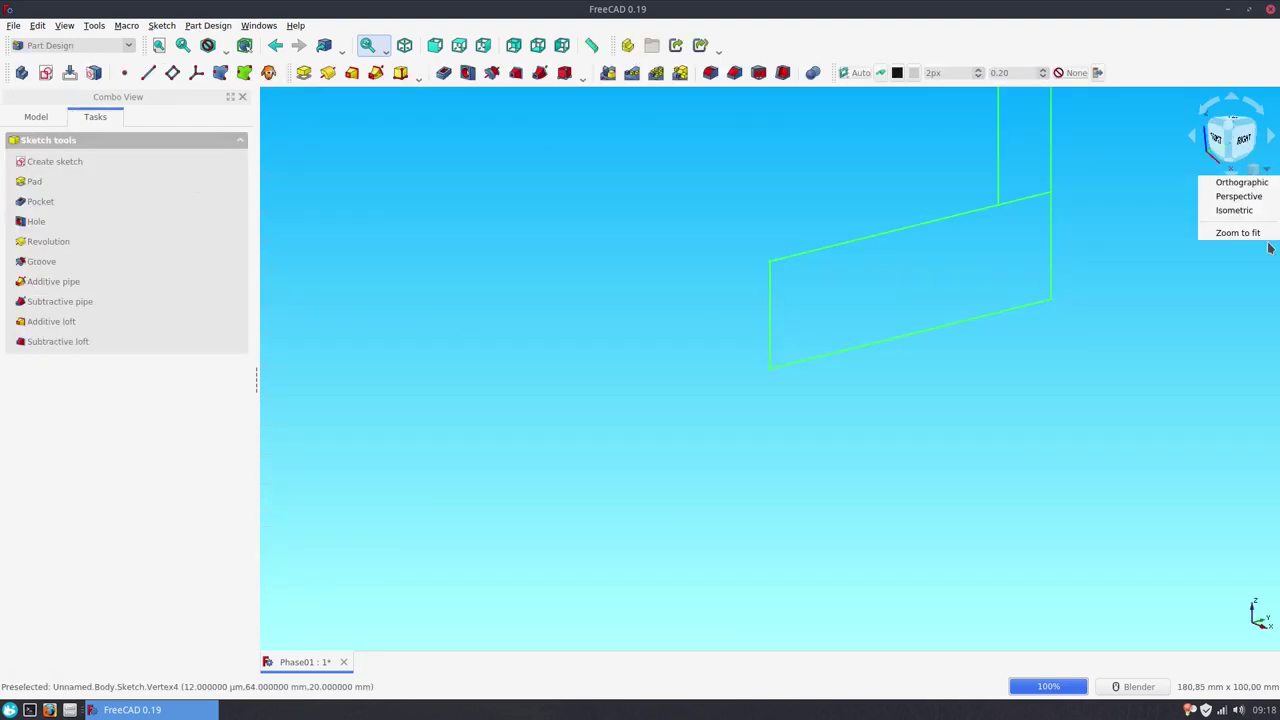
click(1254, 232)
click(1017, 419)
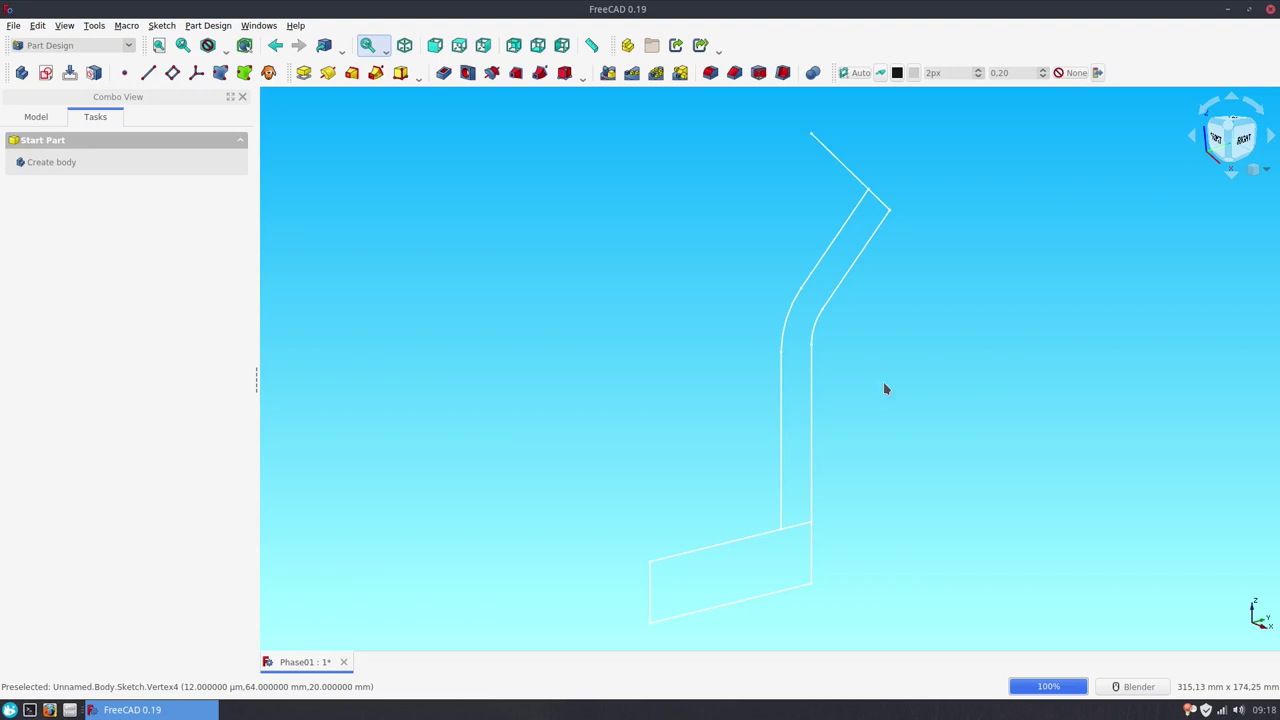
Step: Rename the sketch to master-sketch in the model tree, then start a new sketch
click(14, 118)
click(66, 201)
click(66, 201)
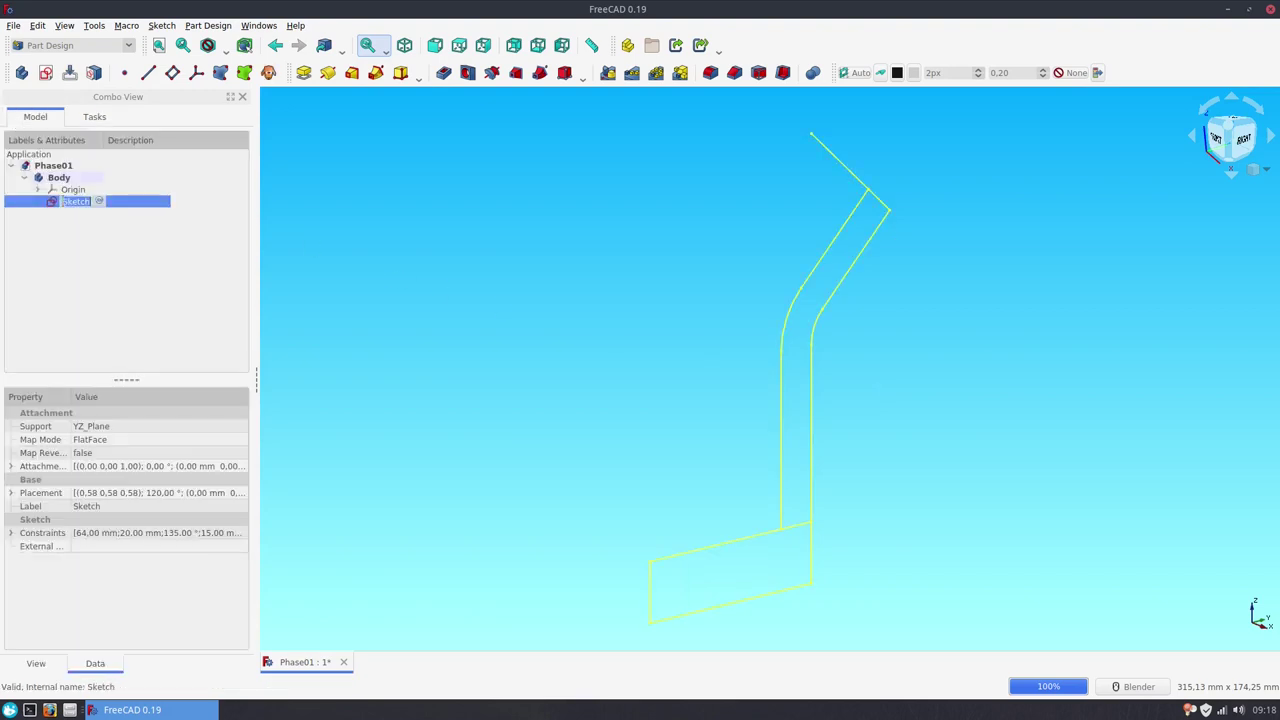
text(ma)
key(Return)
click(404, 240)
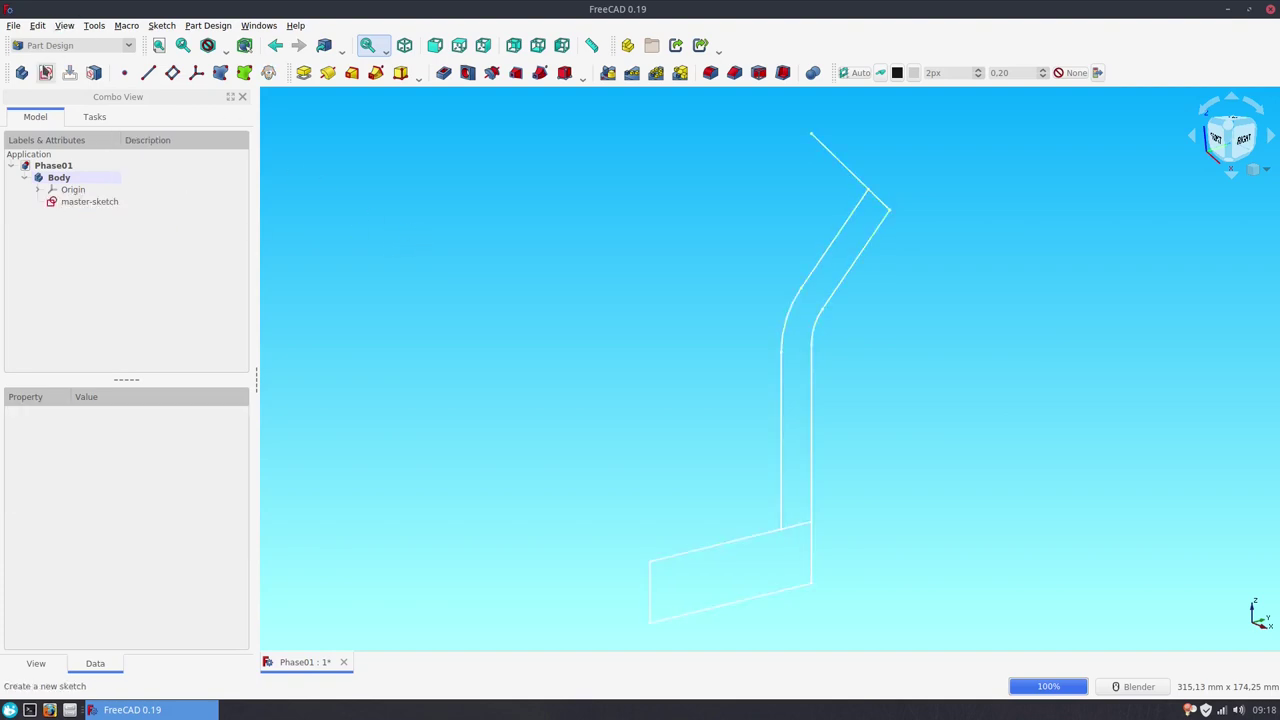
click(46, 72)
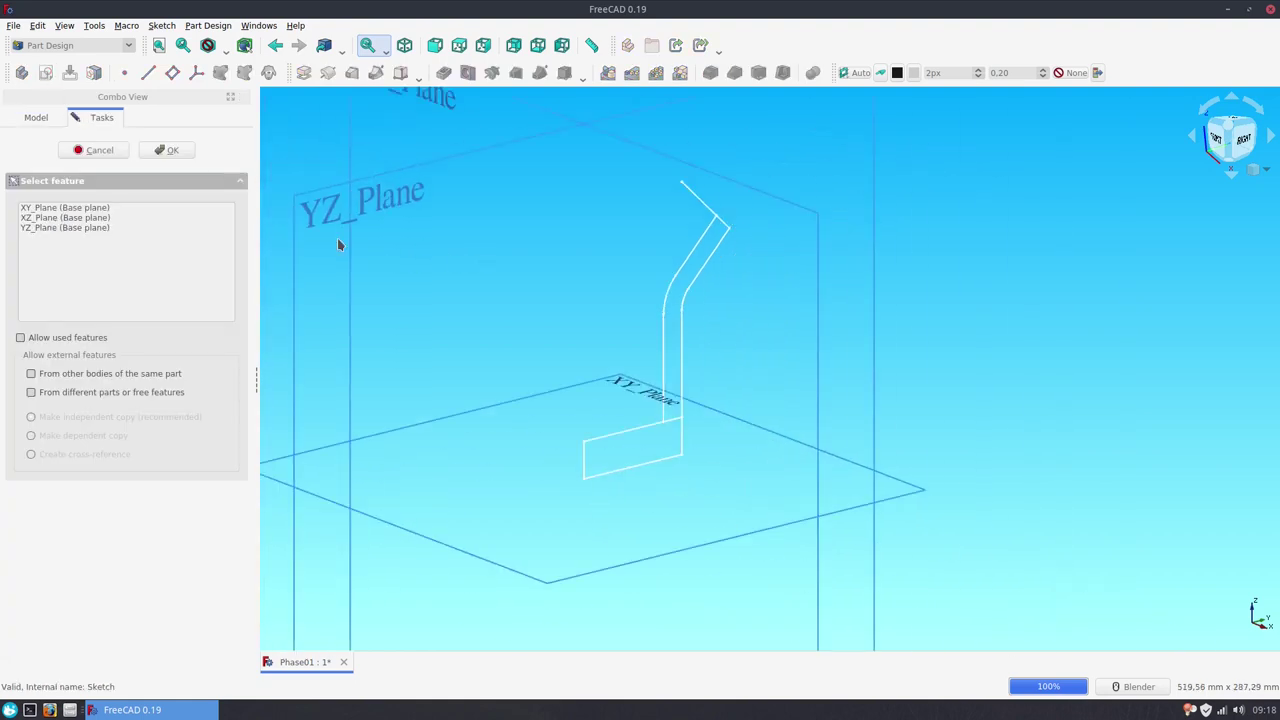
Step: On the YZ plane, reference the wall's edge and draw a rectangle from the origin to its base
click(298, 220)
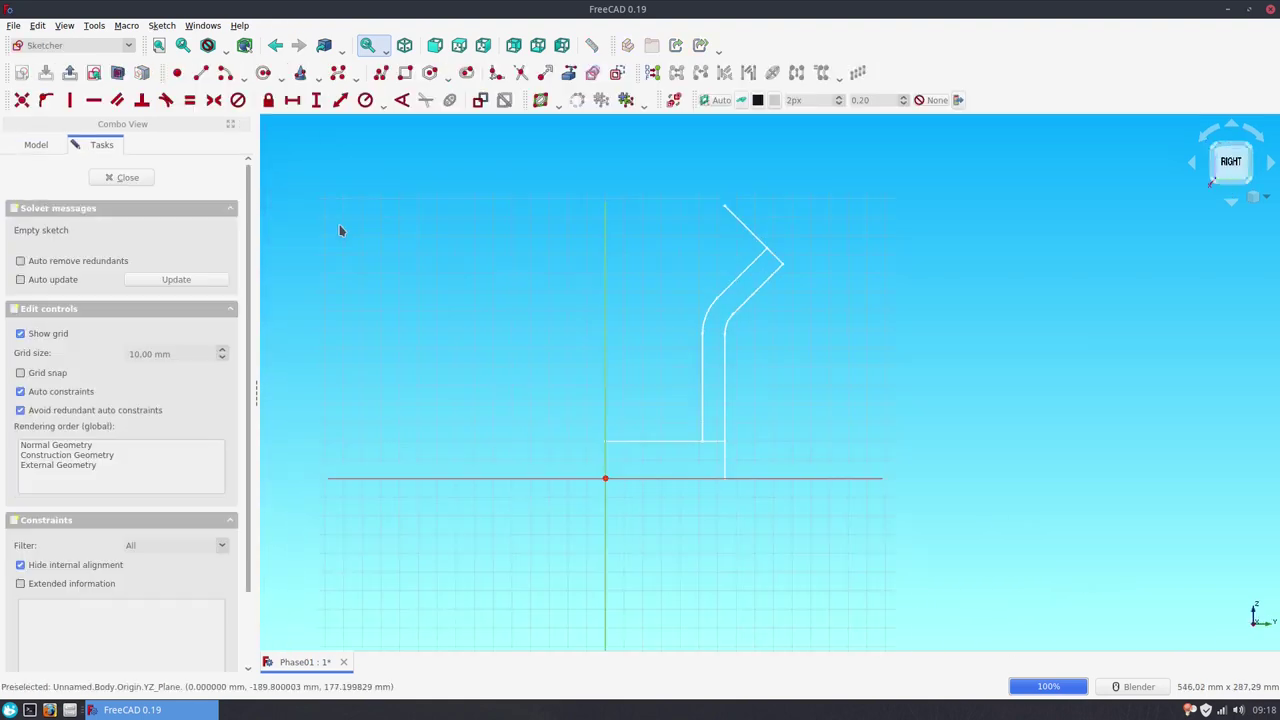
scroll(686, 476, up, 2)
scroll(686, 476, up, 3)
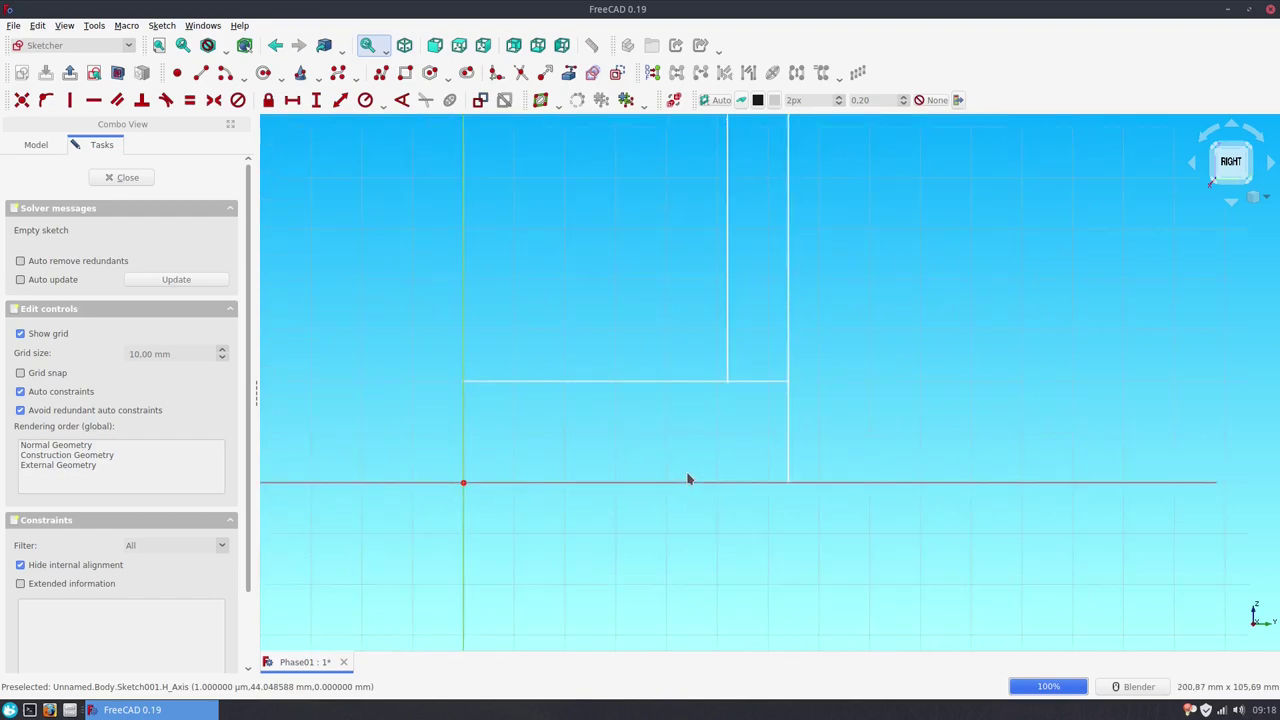
click(569, 72)
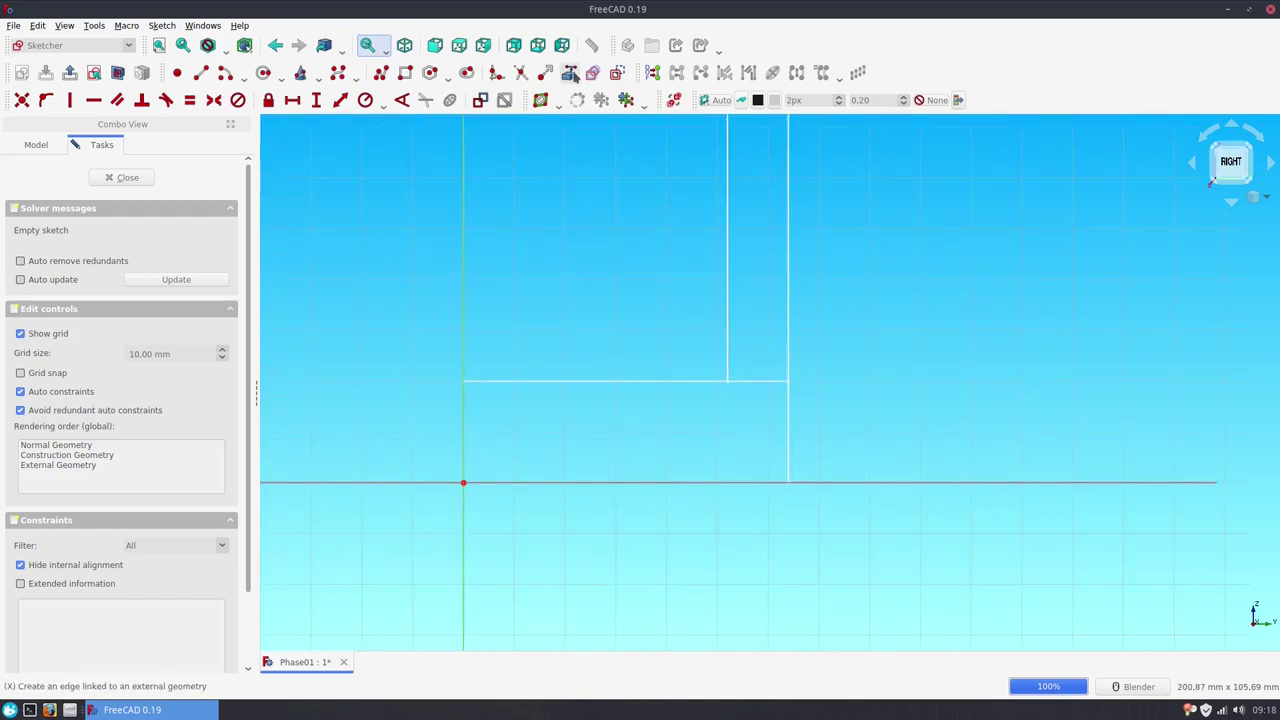
click(789, 395)
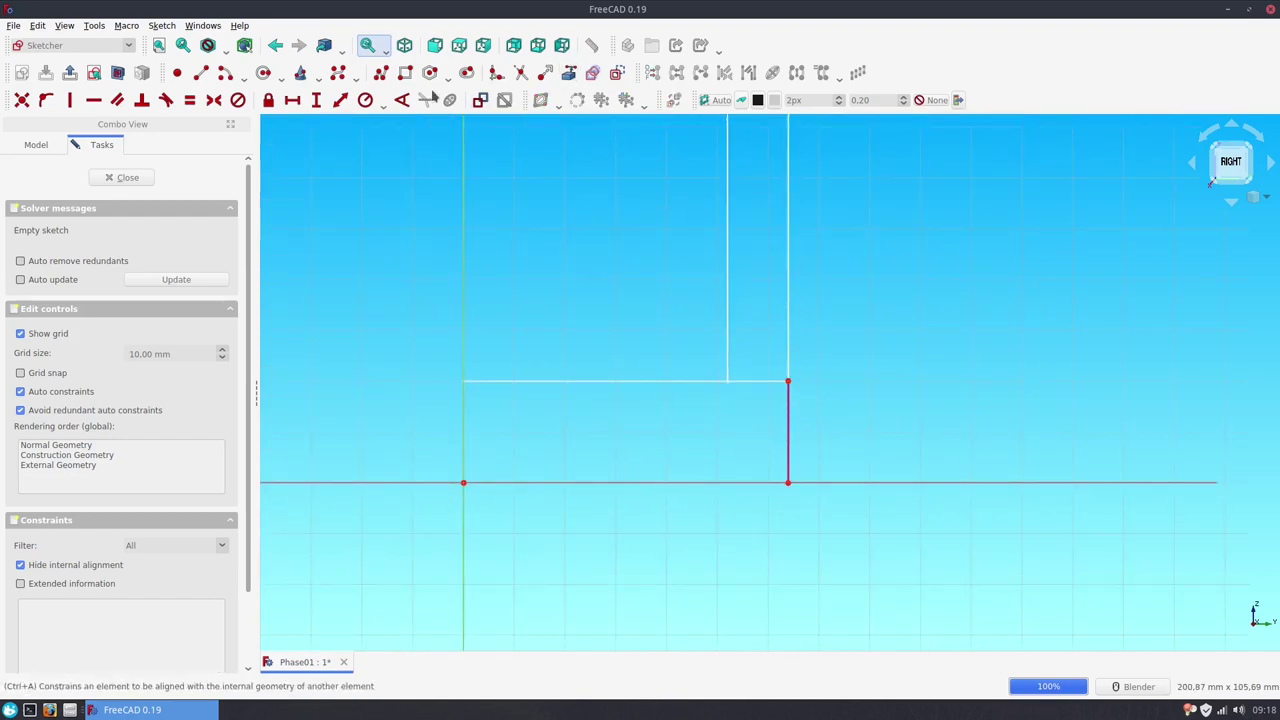
click(463, 484)
click(789, 382)
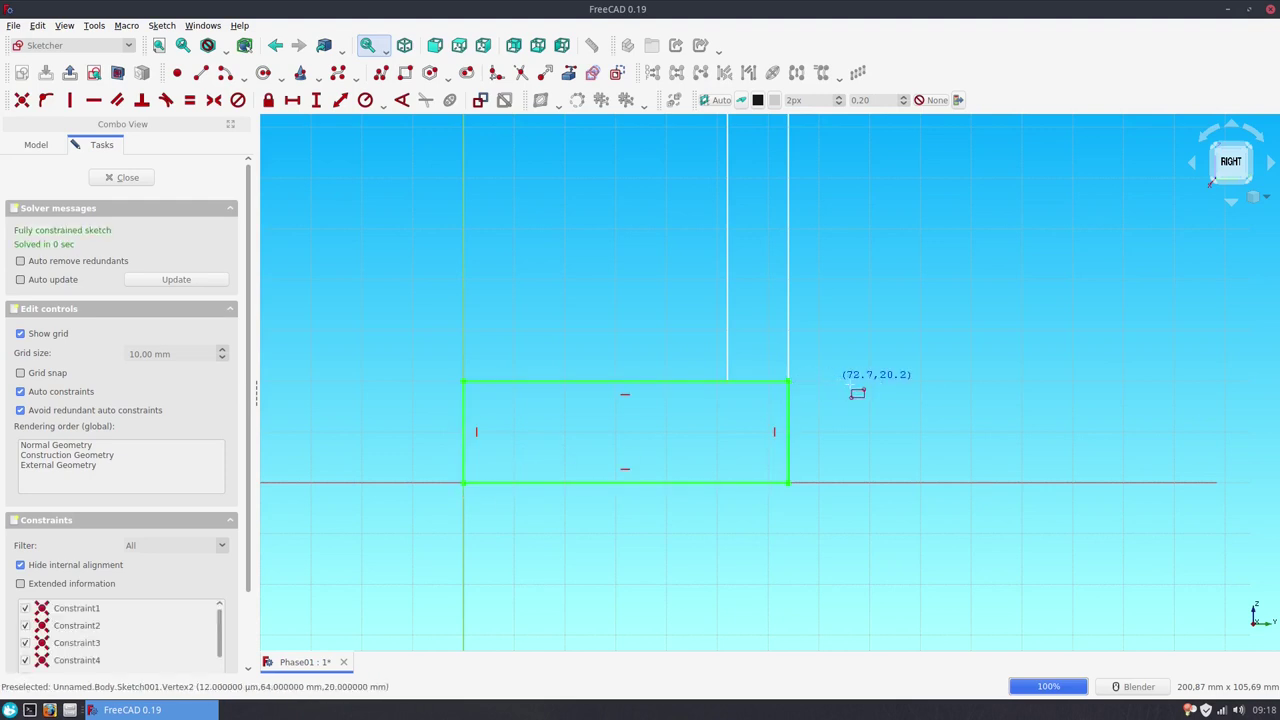
right_click(806, 371)
key(Escape)
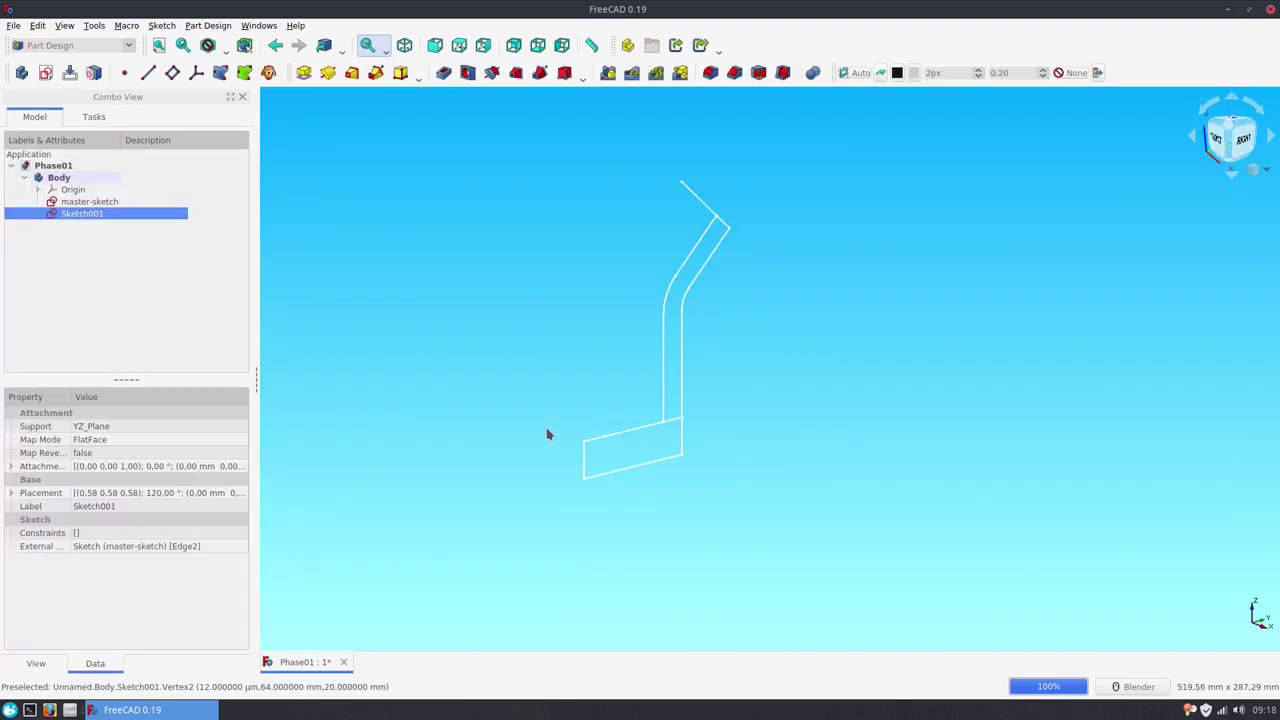
Step: Rename Sketch001 to floor-sketch
click(108, 218)
text(floor-s)
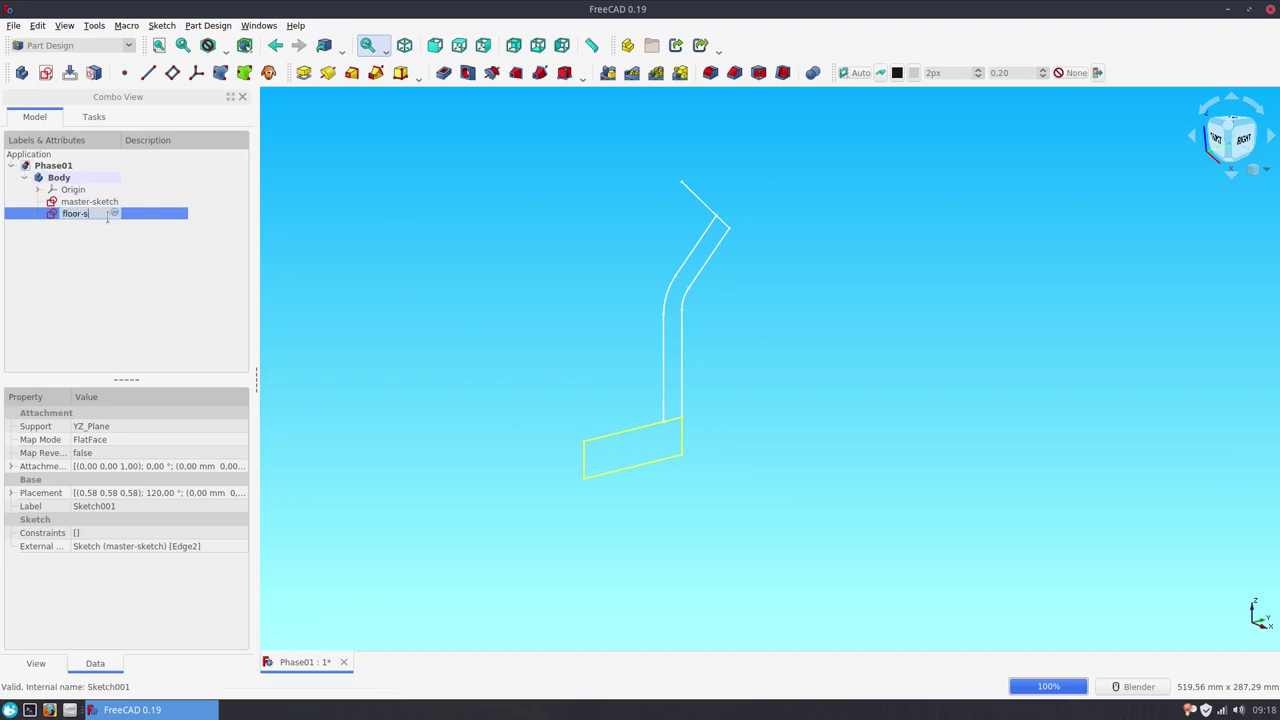
text(ketch)
key(Return)
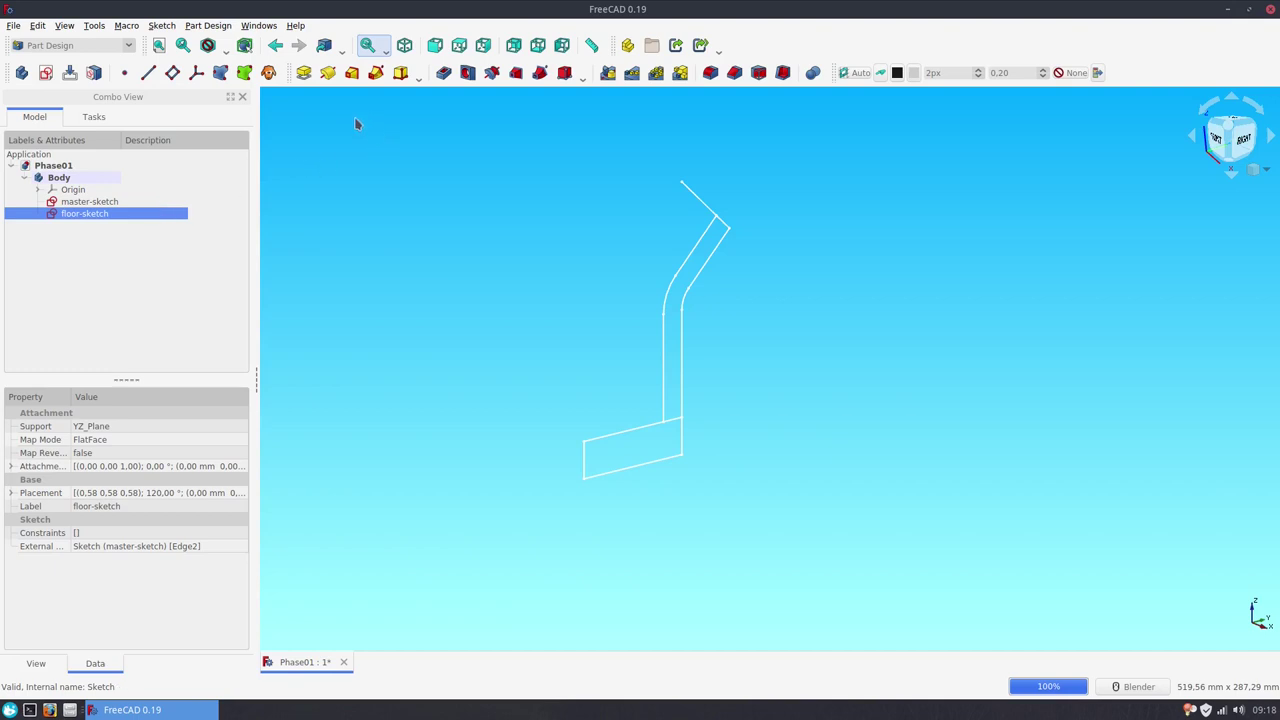
Step: Pad the floor sketch 96 mm symmetric to the plane
click(302, 78)
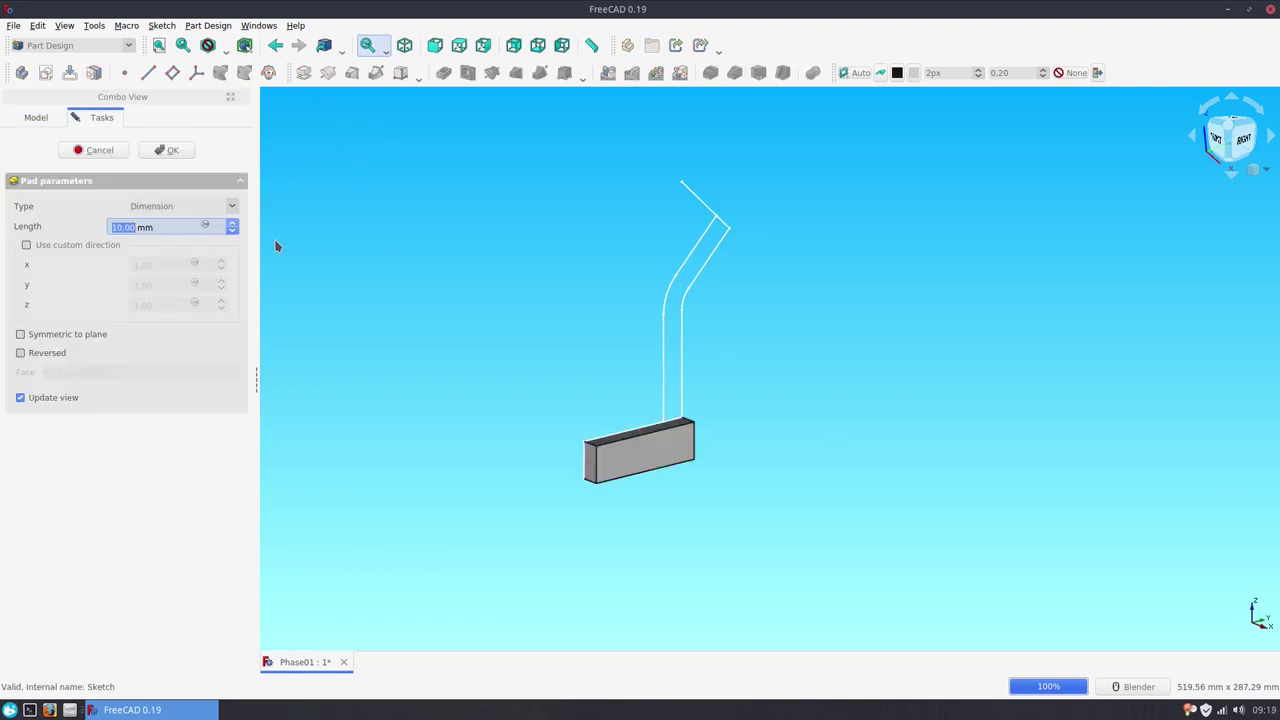
text(96)
click(100, 337)
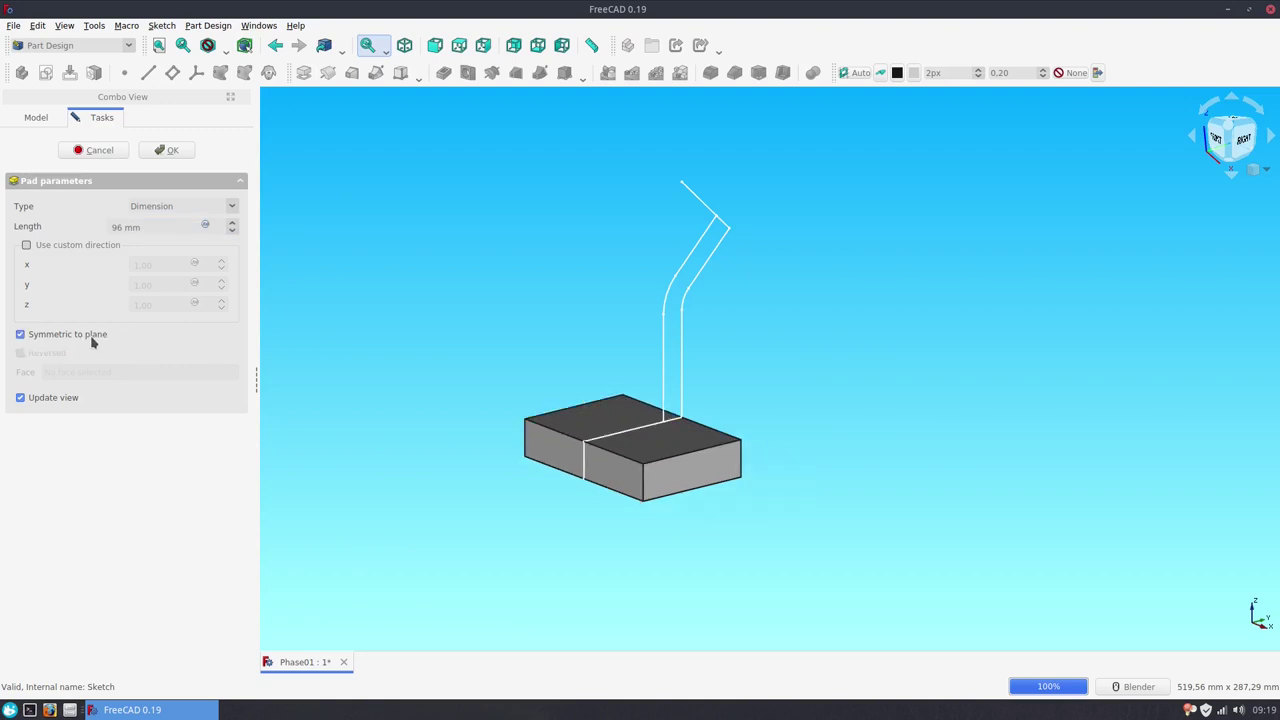
click(155, 152)
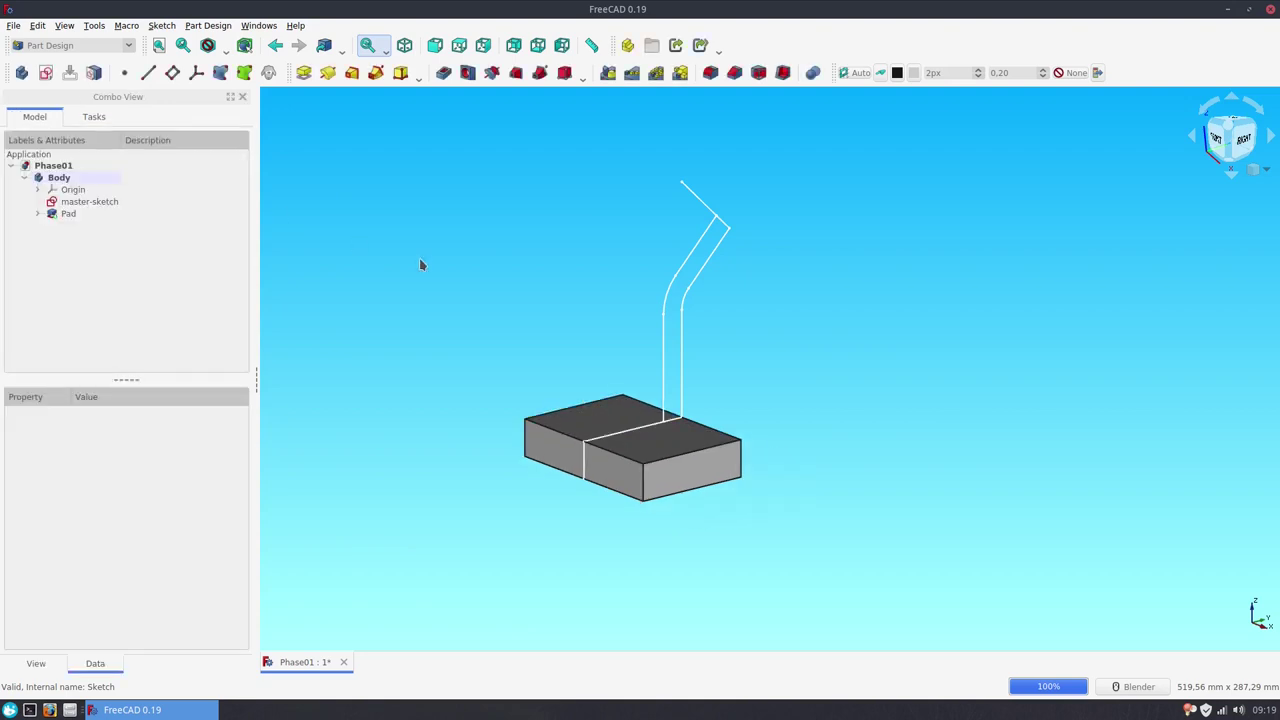
Step: Rename the Pad feature to floor
scroll(472, 190, up, 1)
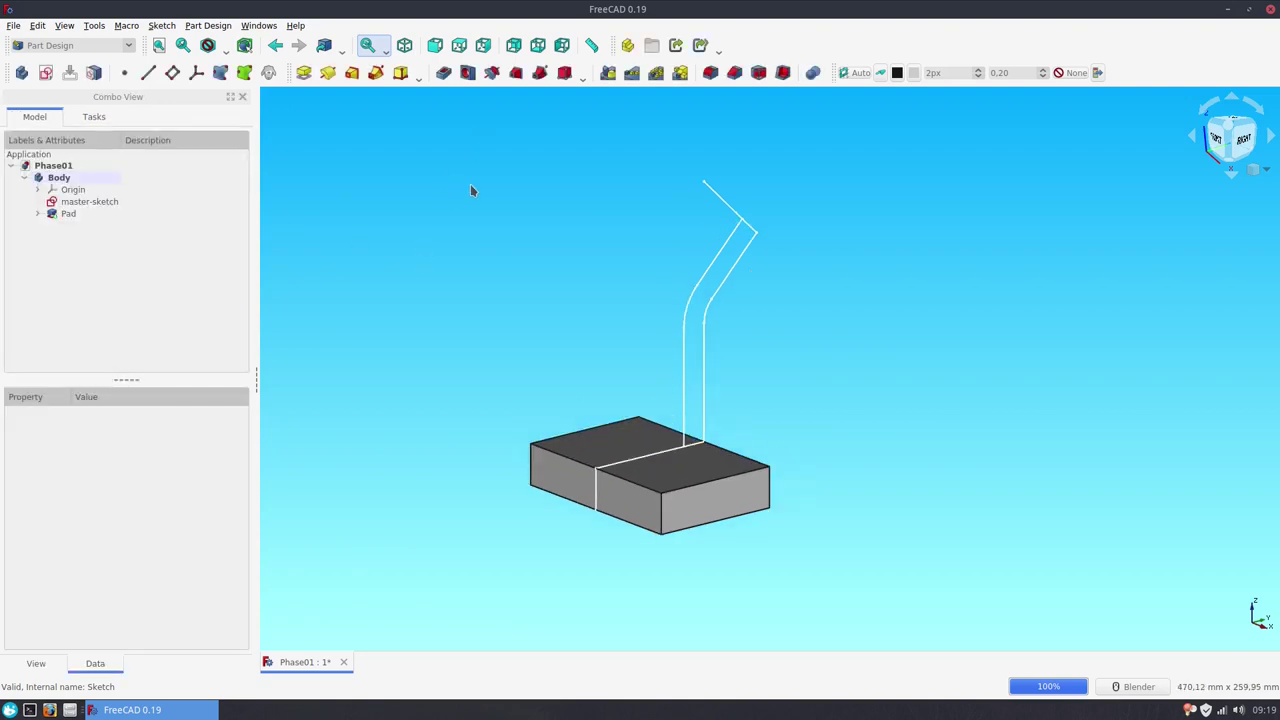
click(68, 213)
click(68, 213)
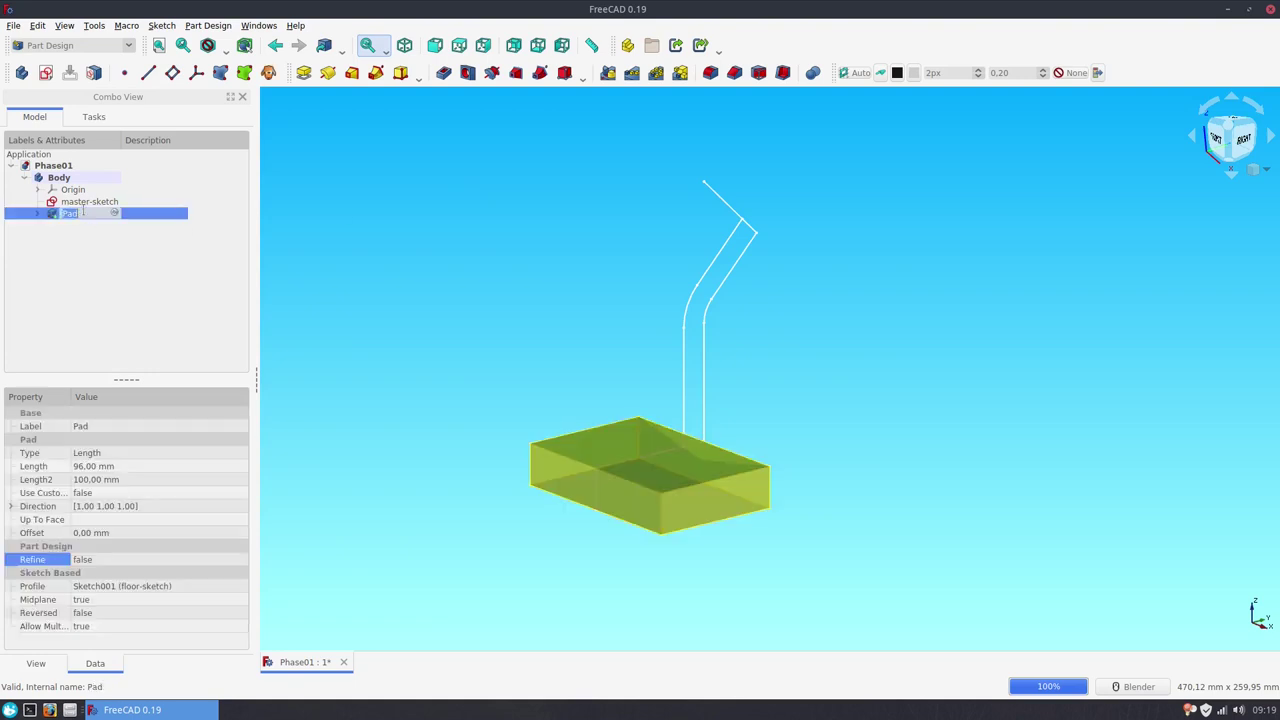
text(floor)
key(Return)
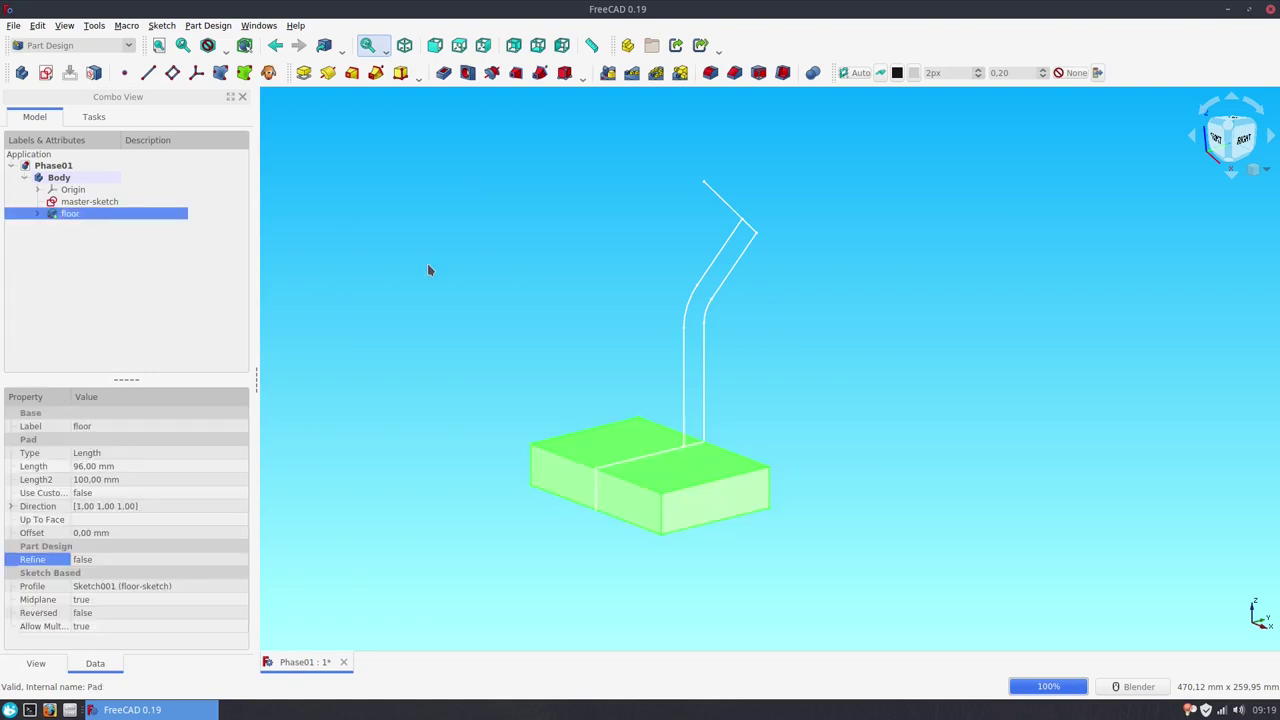
click(428, 268)
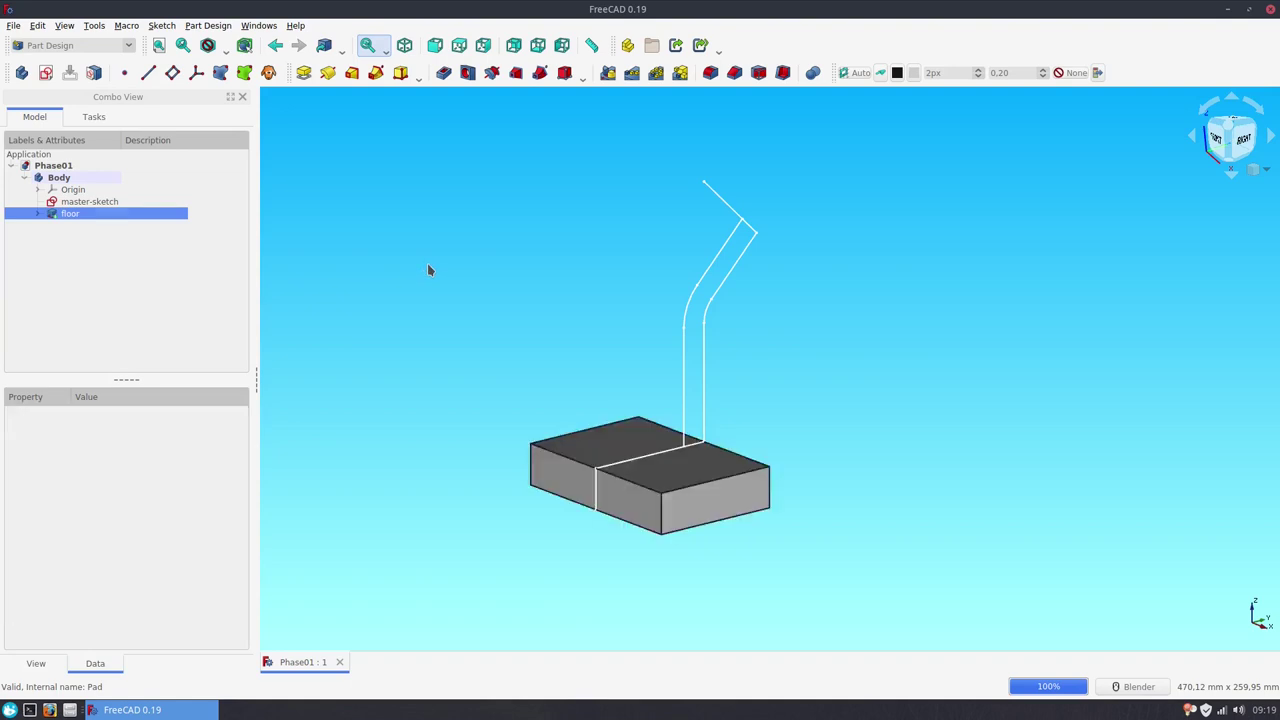
Step: Start a new sketch on the YZ plane and hide the floor solid
click(46, 77)
click(115, 228)
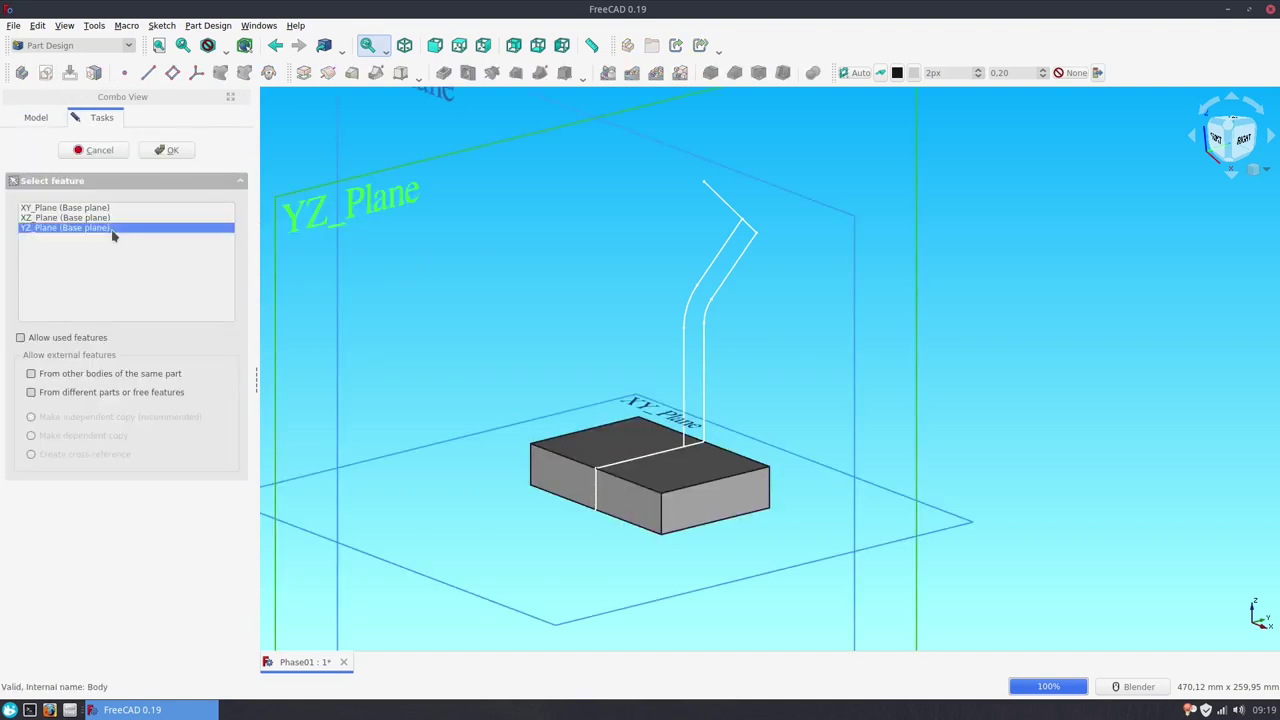
click(168, 150)
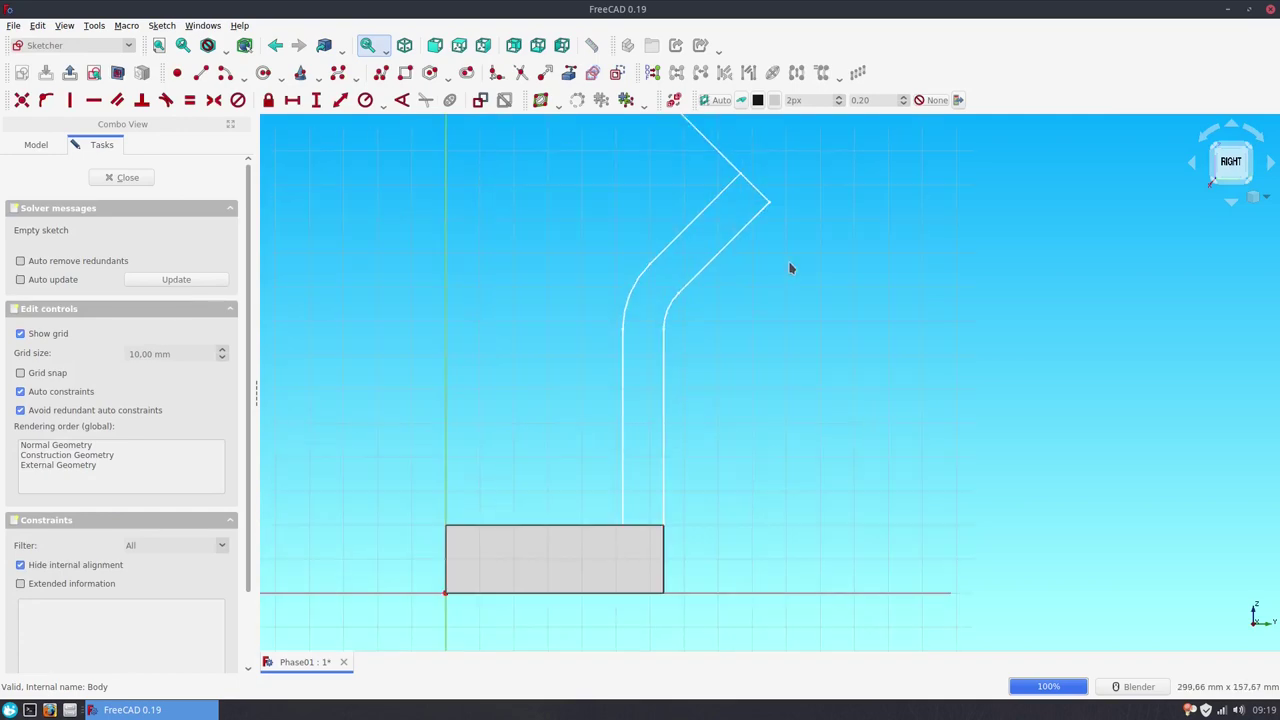
shift+middle_drag(790, 268, 787, 262)
shift+middle_drag(800, 280, 803, 280)
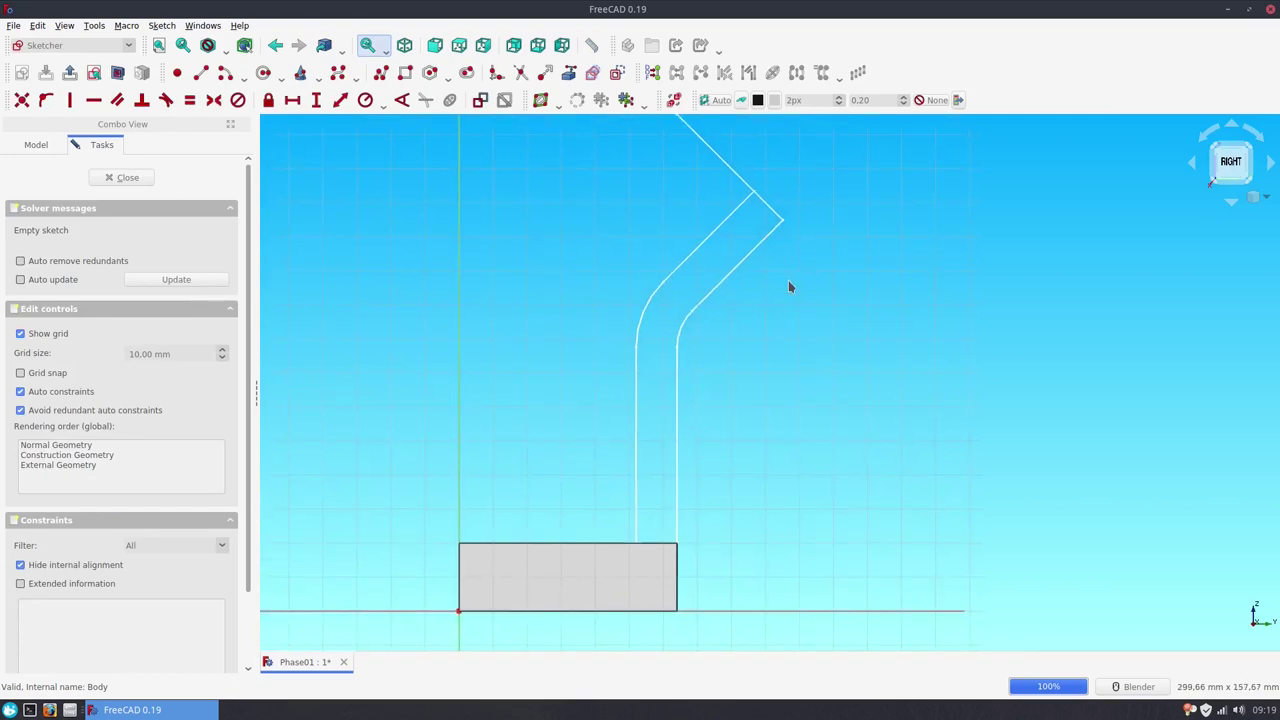
click(50, 147)
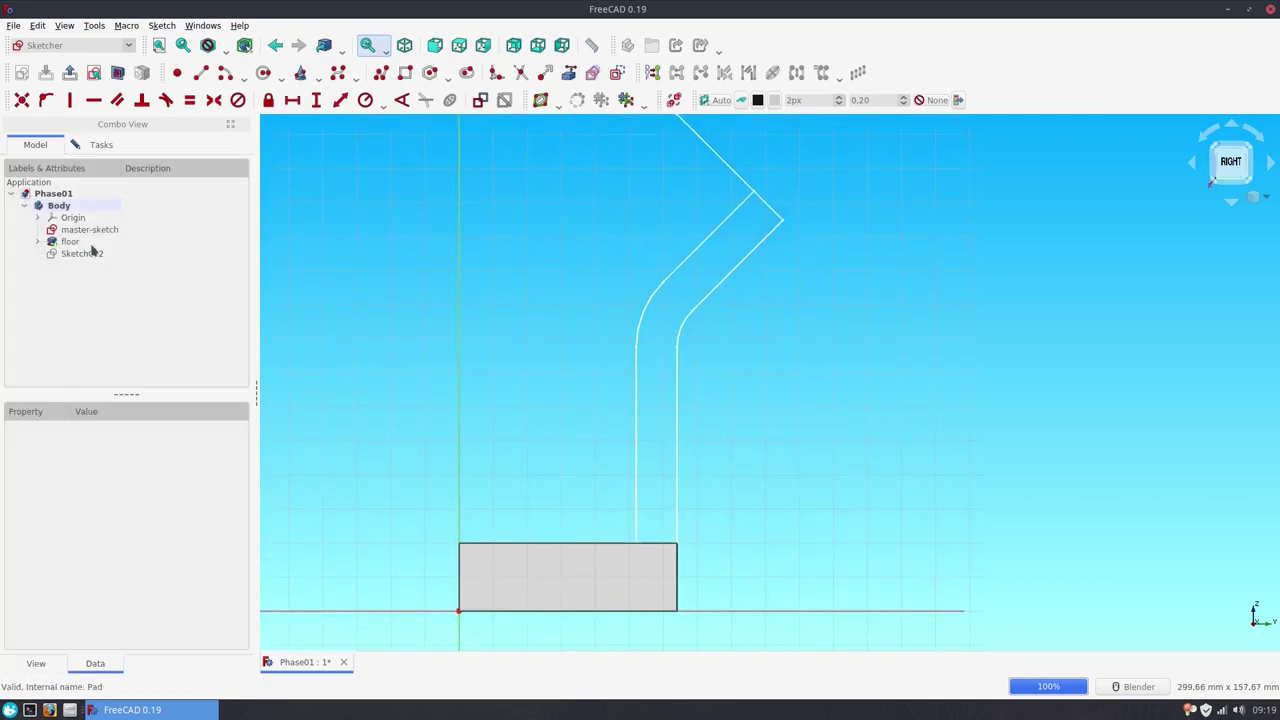
click(92, 246)
key(space)
click(102, 145)
Step: Link the wall edges and both bend arcs into the sketch as external geometry
click(568, 72)
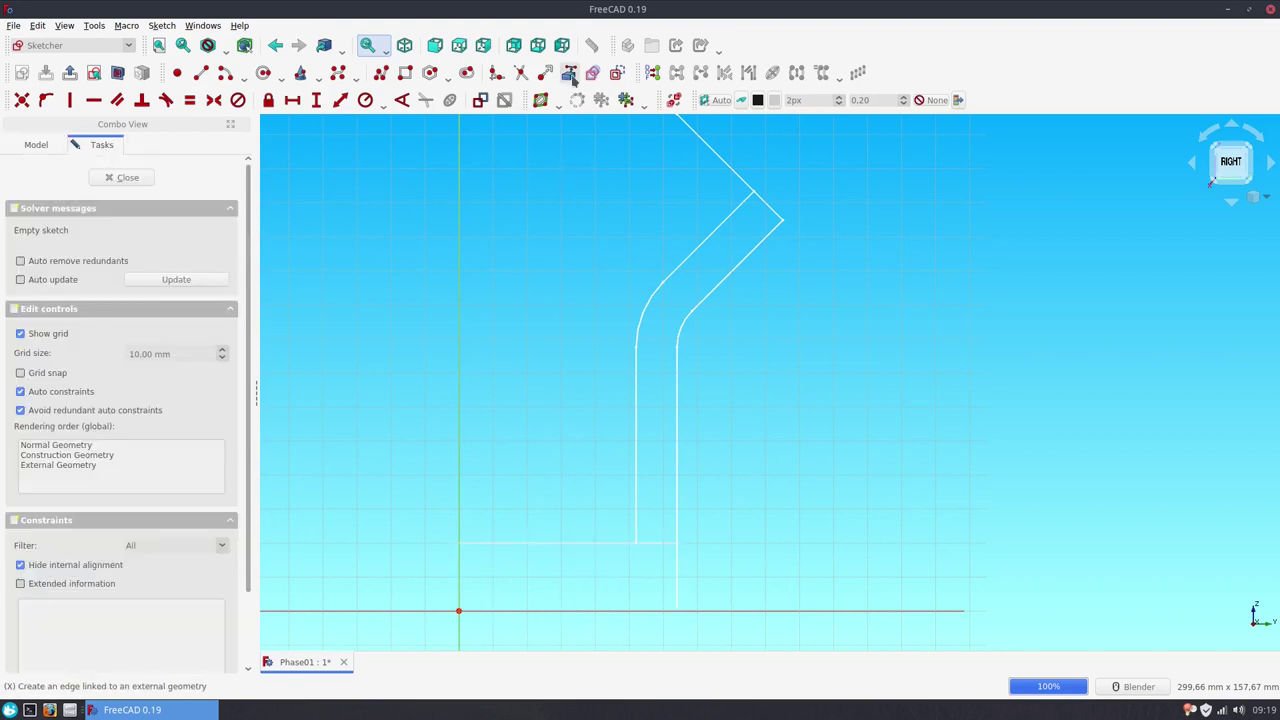
click(730, 274)
click(695, 264)
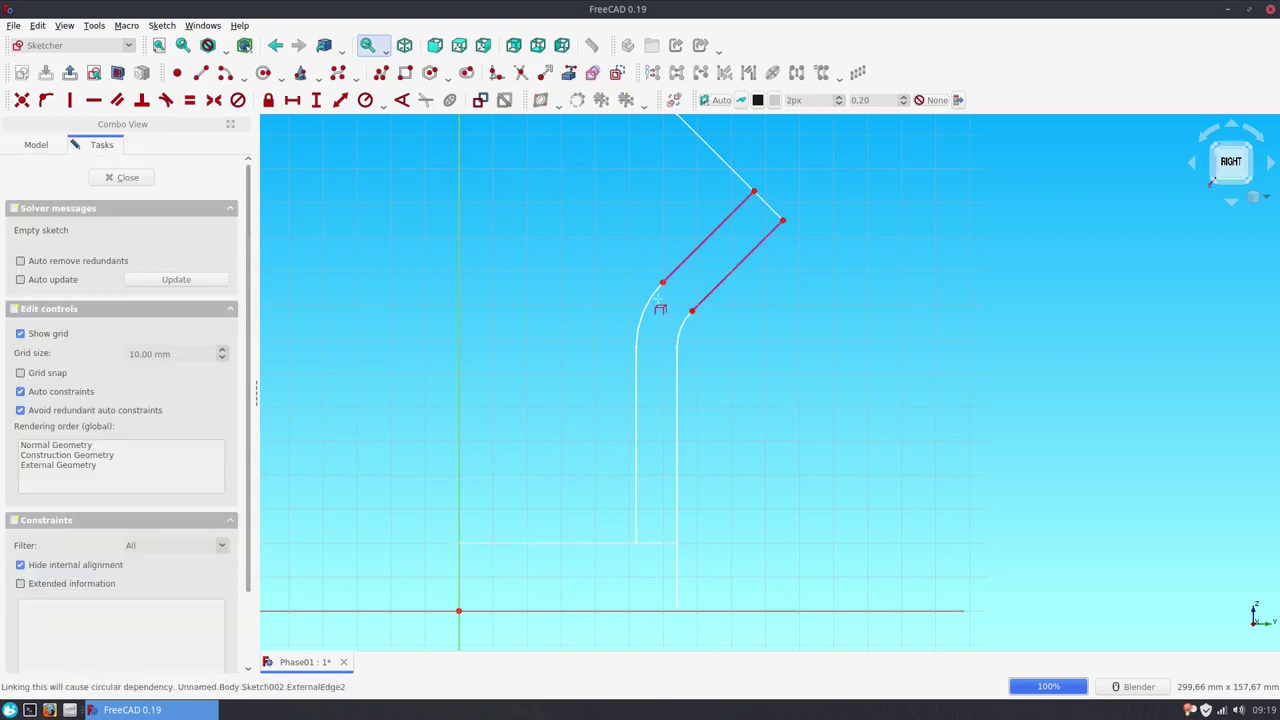
click(645, 312)
click(688, 328)
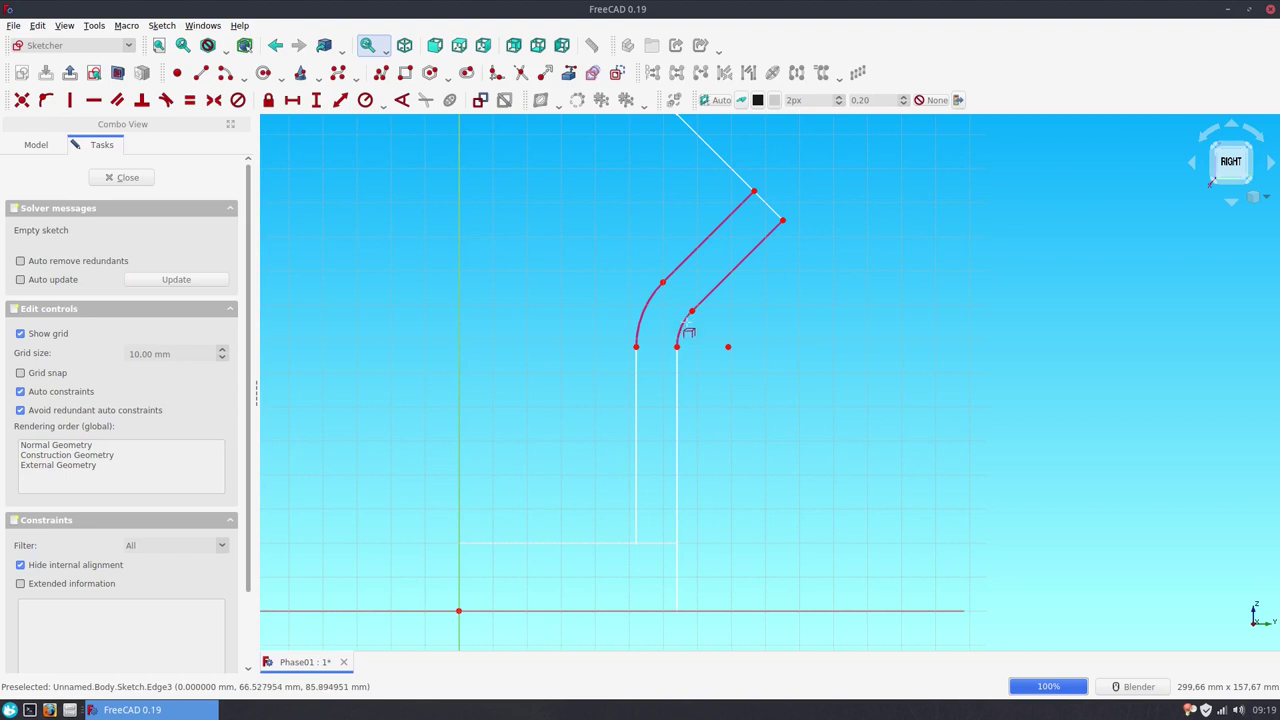
click(677, 373)
click(635, 387)
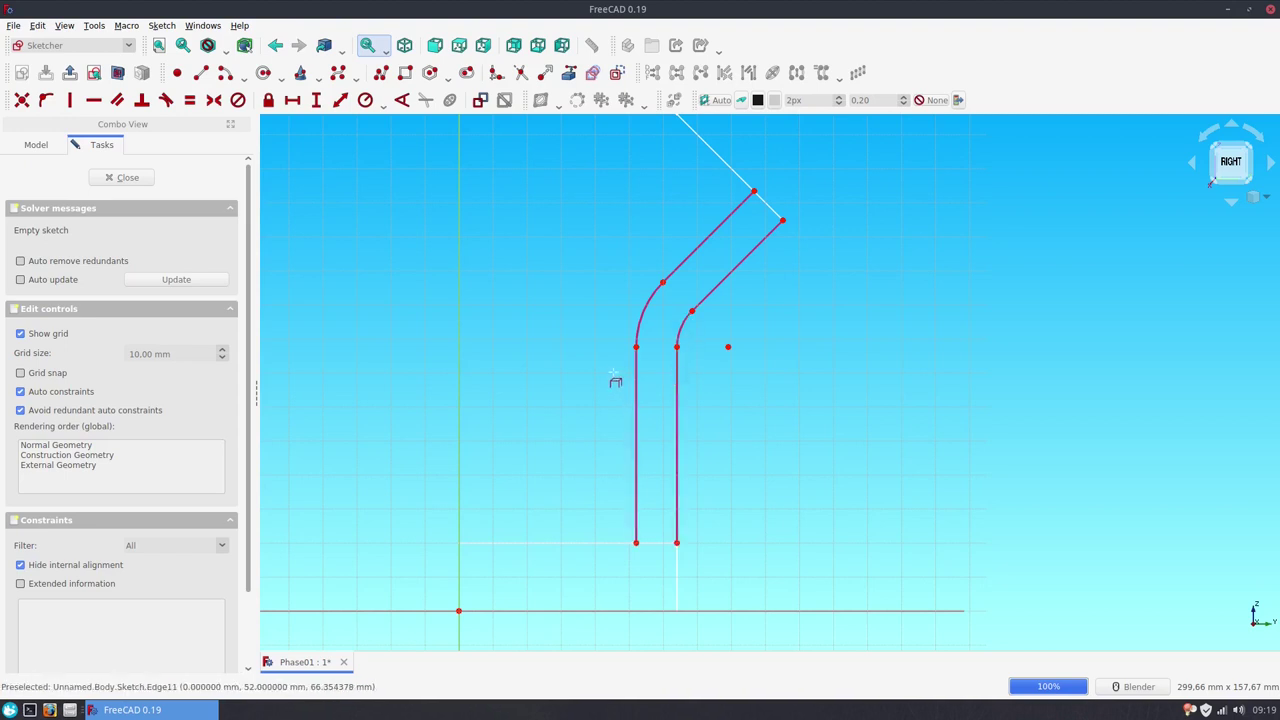
Step: Draw connected lines from the inner arc's upper end to the diagonal's right and top corners
click(381, 72)
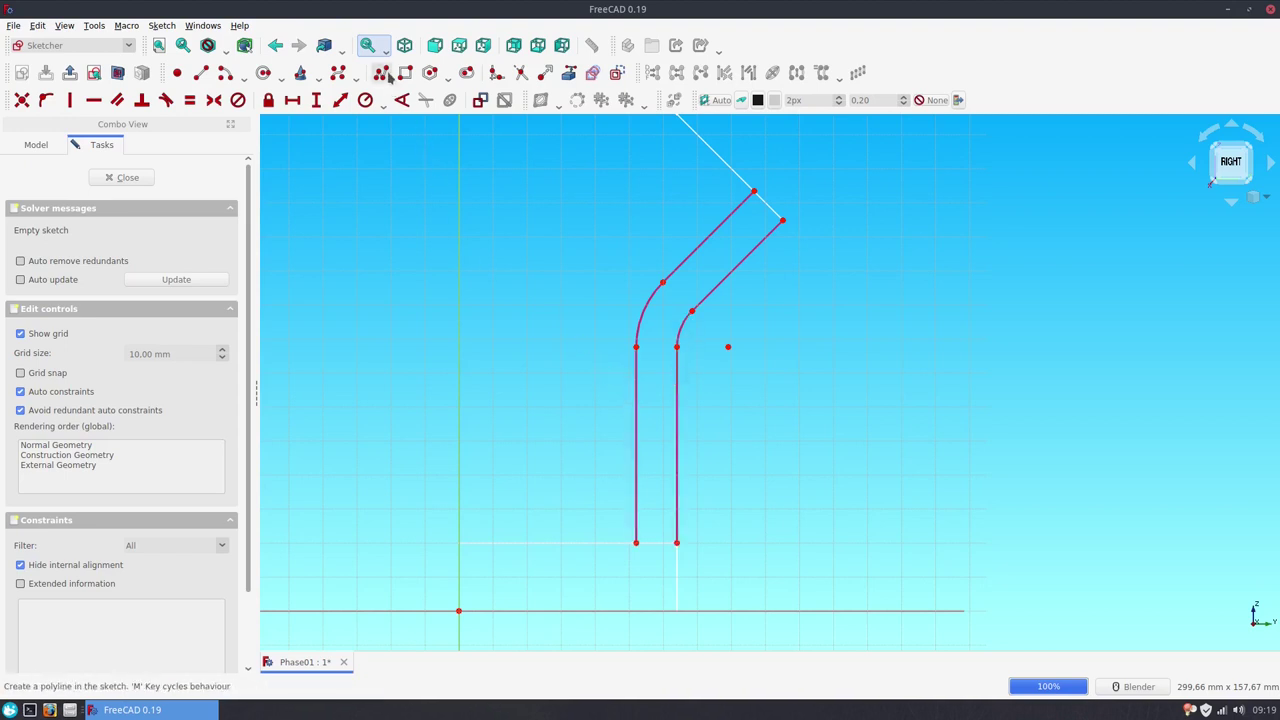
click(692, 311)
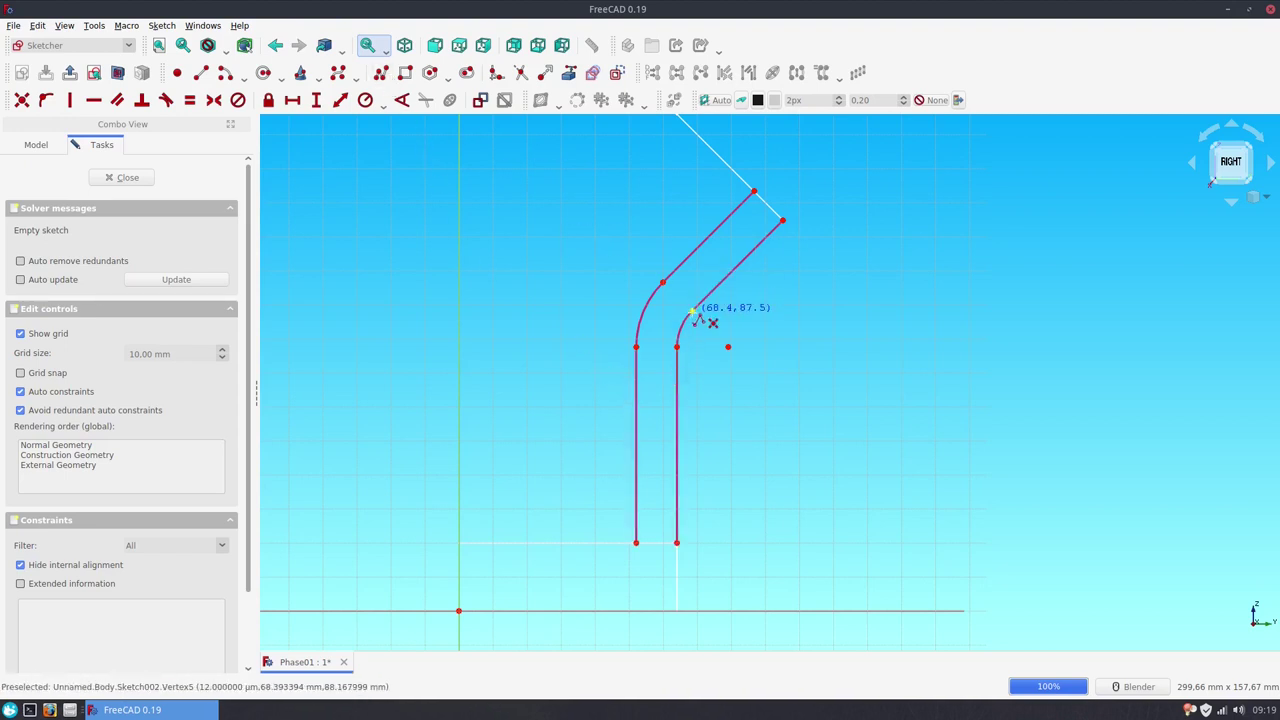
click(782, 221)
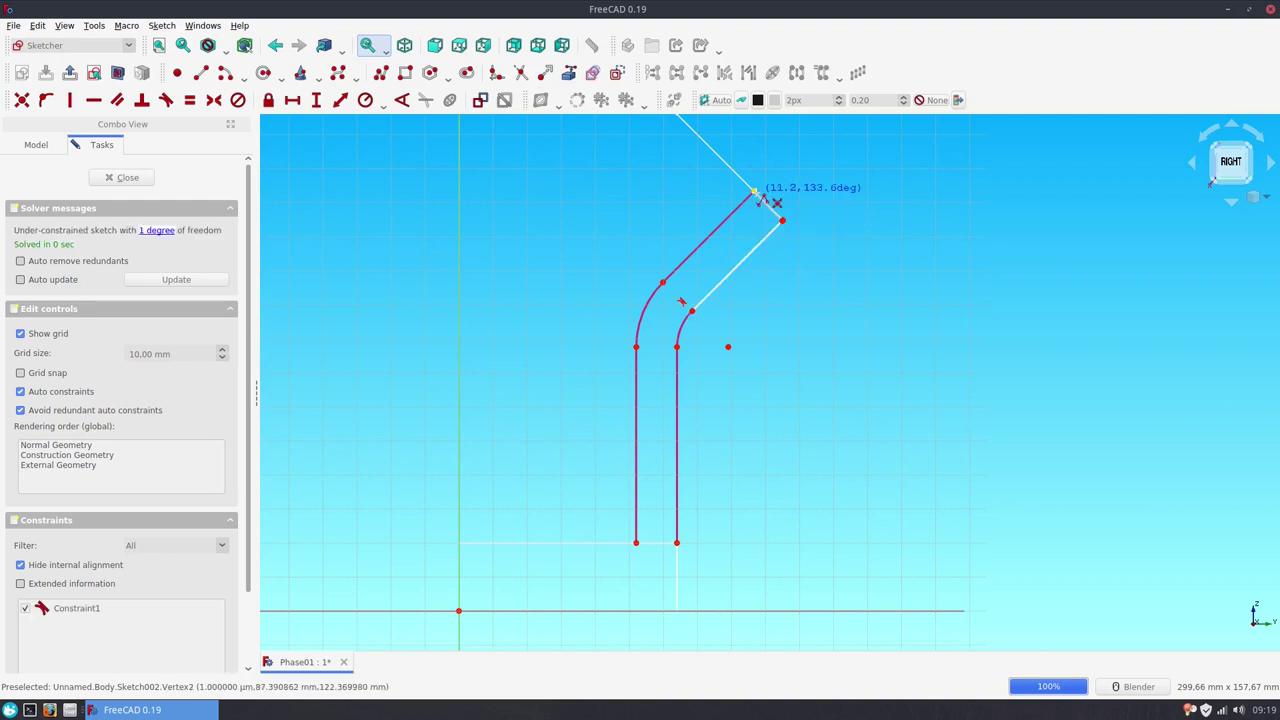
click(755, 191)
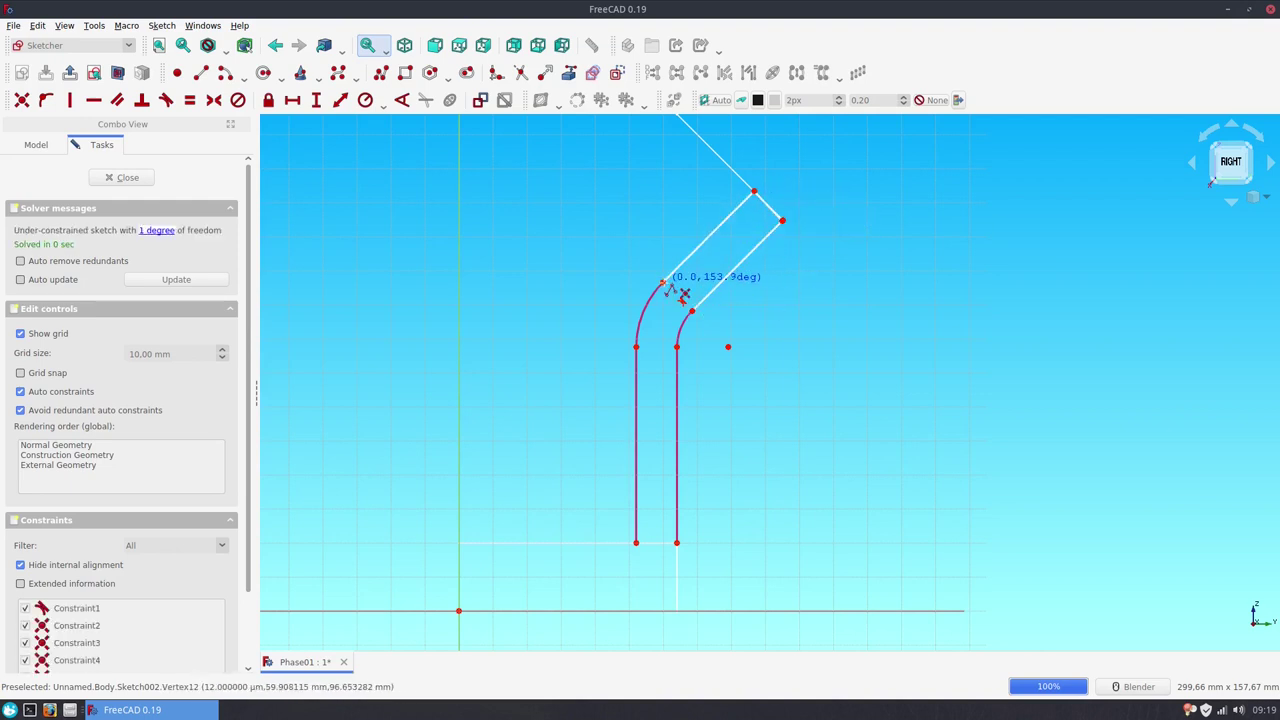
key(Escape)
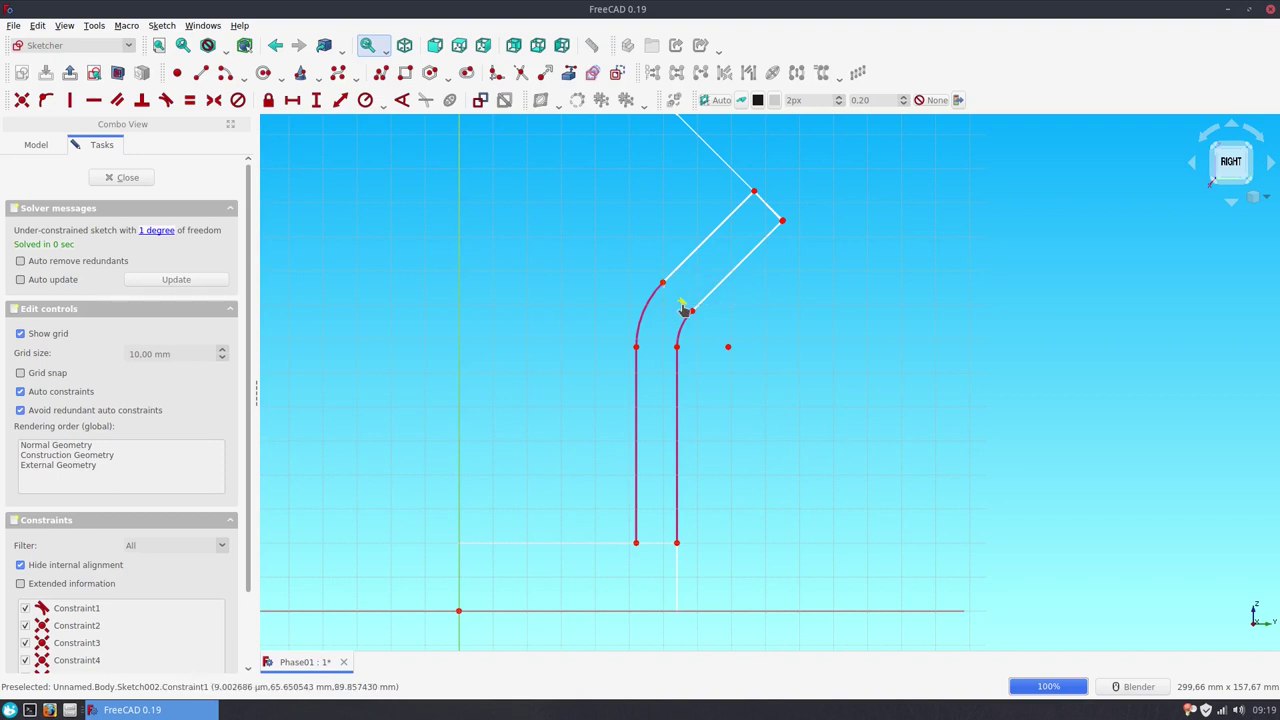
Step: Replace the unwanted tangent constraint with coincident joins at the arc and corner, fully constraining the sketch
click(684, 311)
key(Delete)
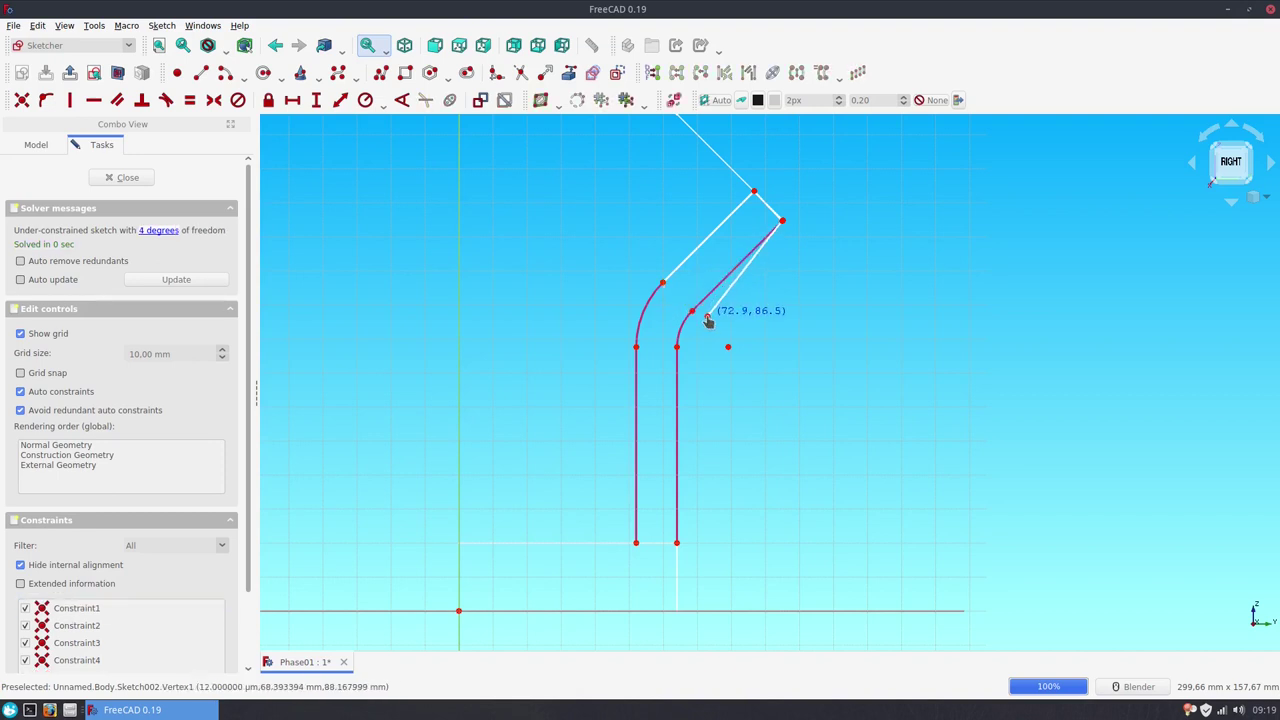
click(707, 317)
click(691, 312)
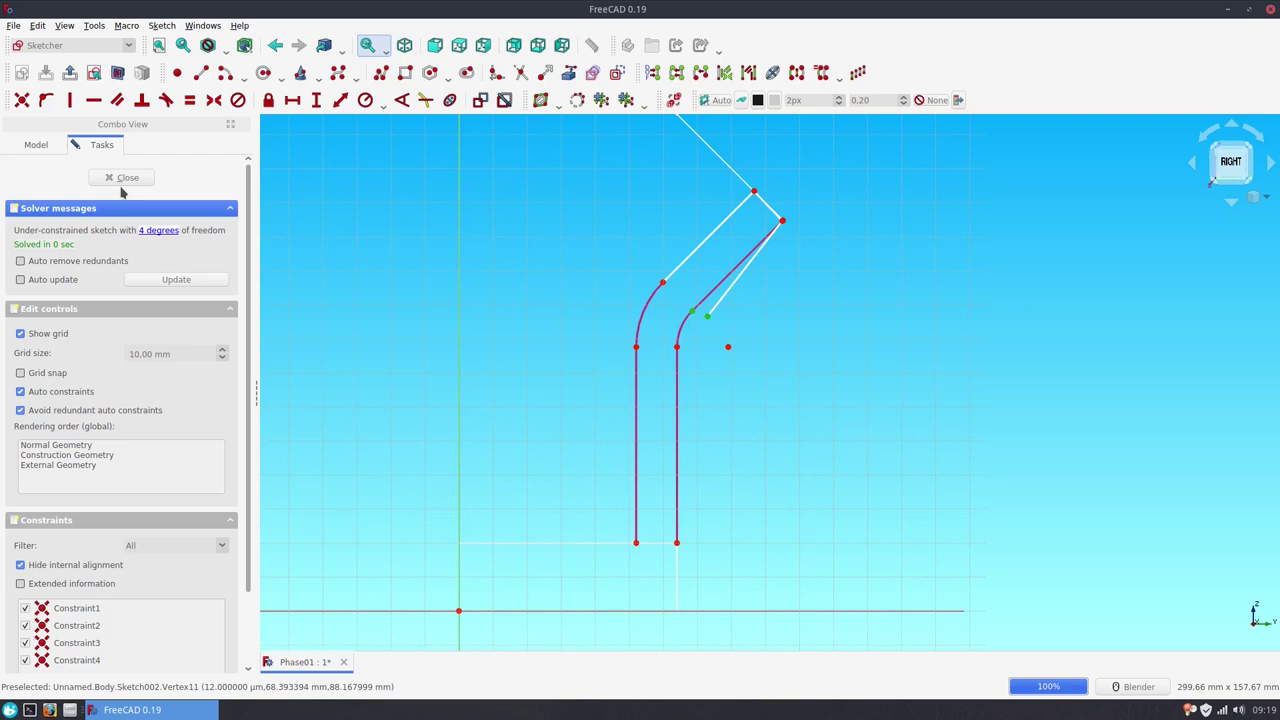
click(21, 100)
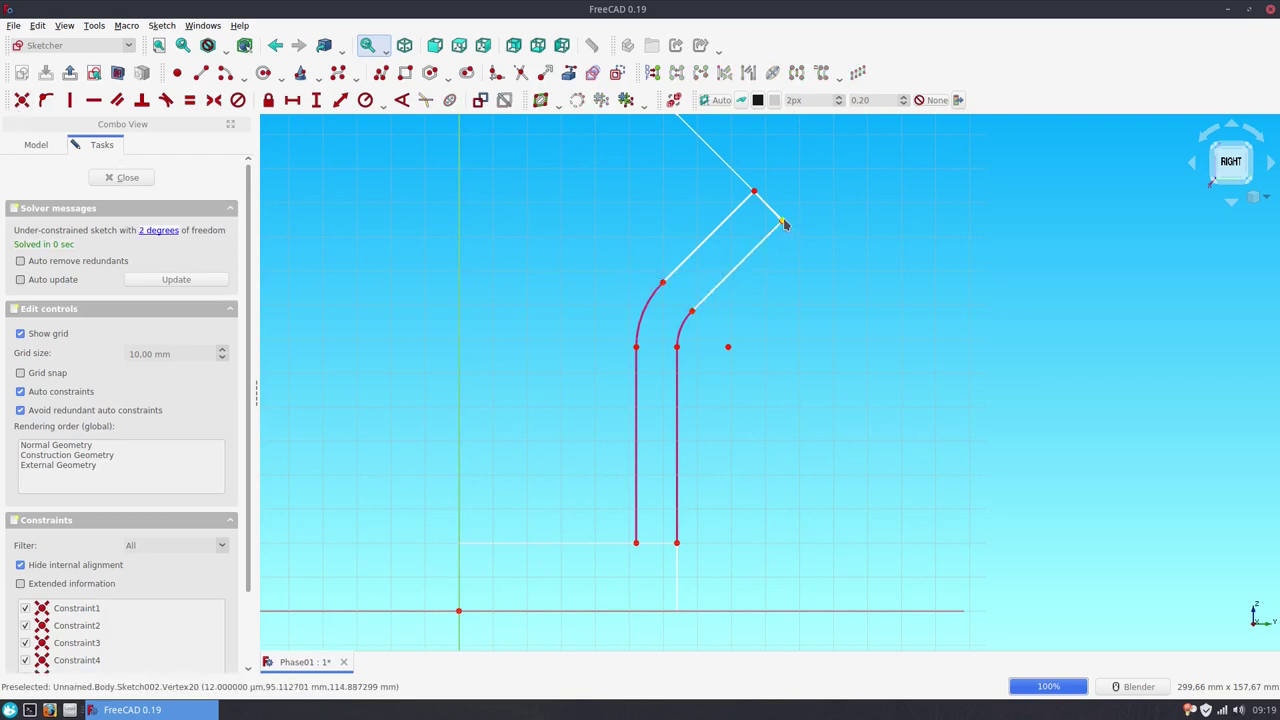
mouse_move(784, 224)
mouse_down()
mouse_move(765, 231)
mouse_move(785, 226)
mouse_up()
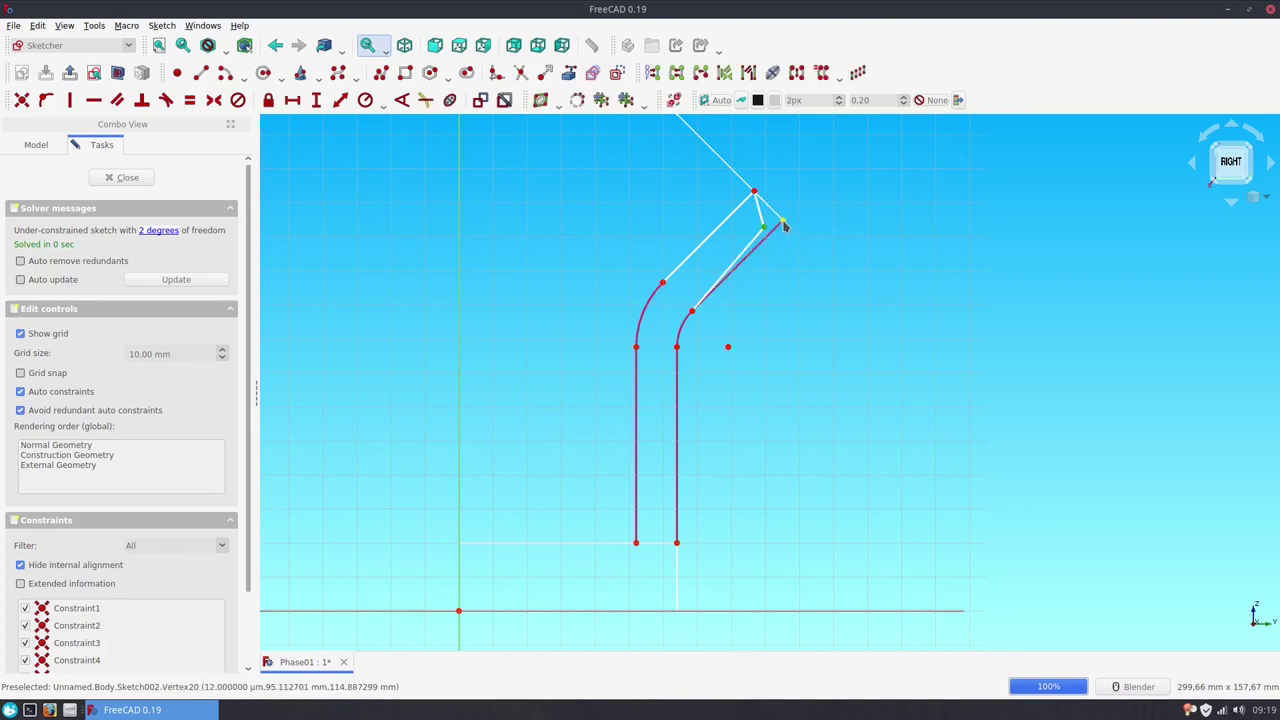
click(21, 100)
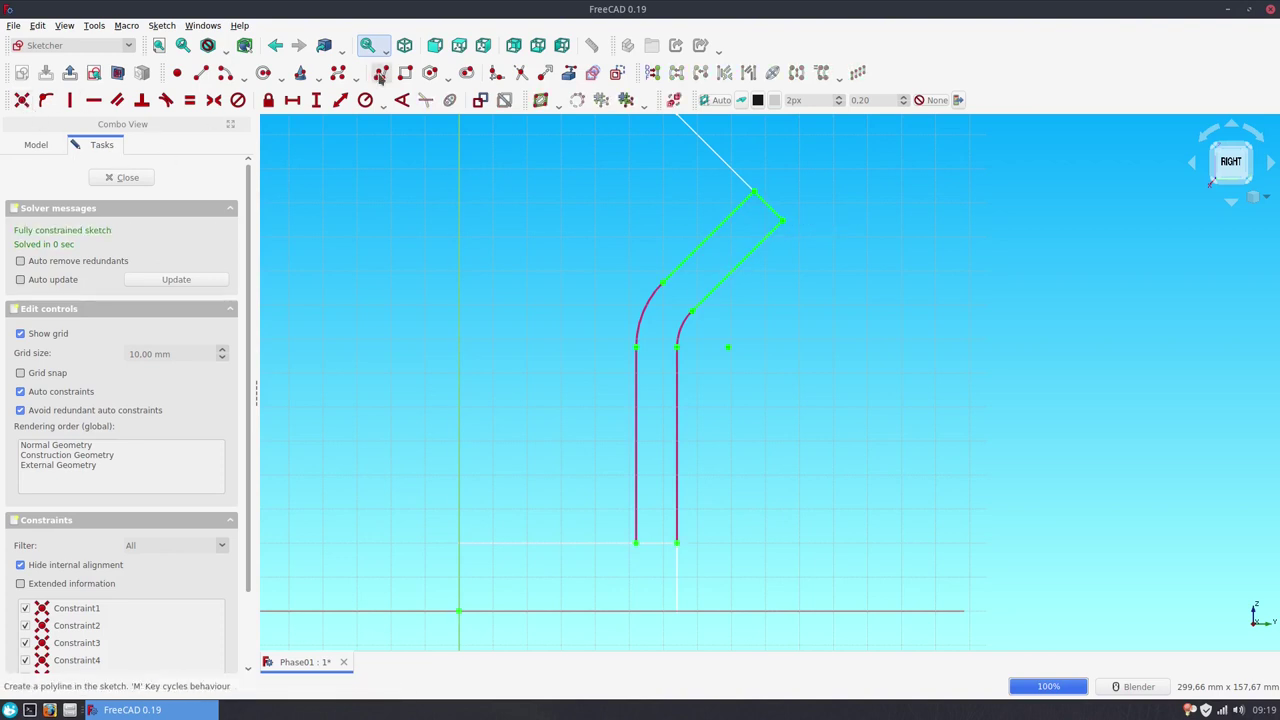
Step: Trace the right wall, bottom and left edges with lines starting from the inner arc
click(677, 349)
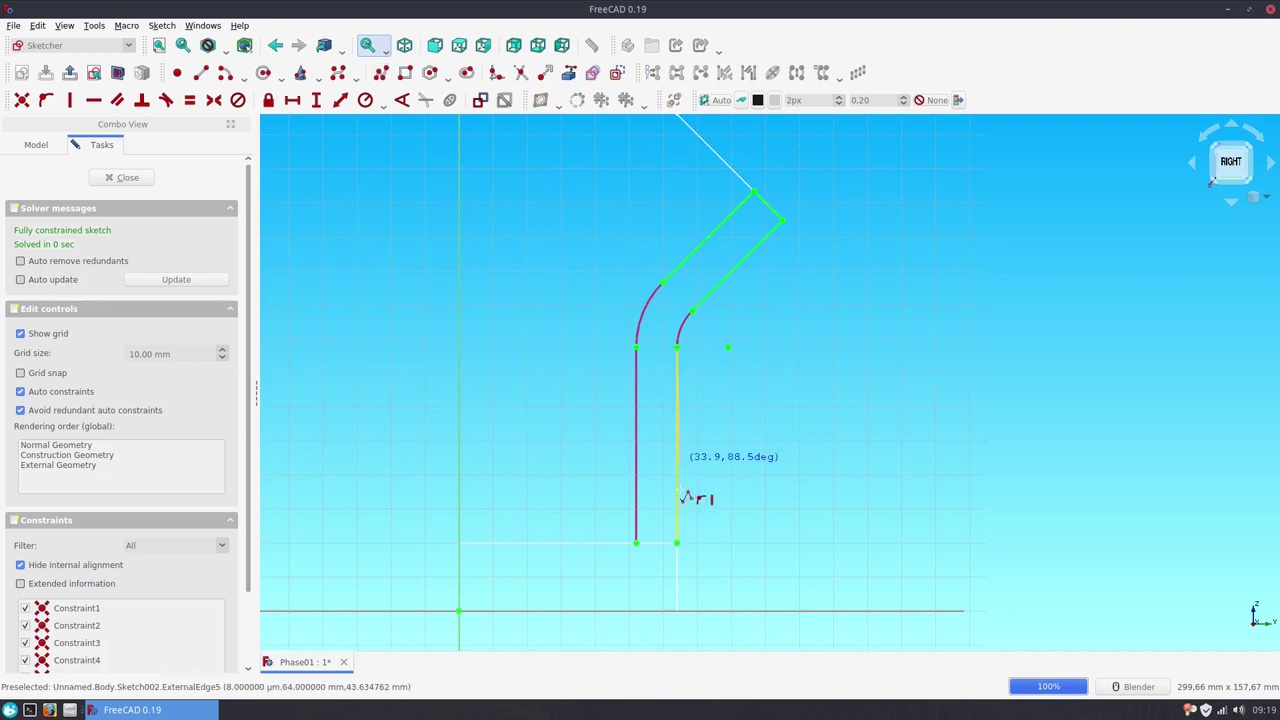
click(676, 543)
click(636, 543)
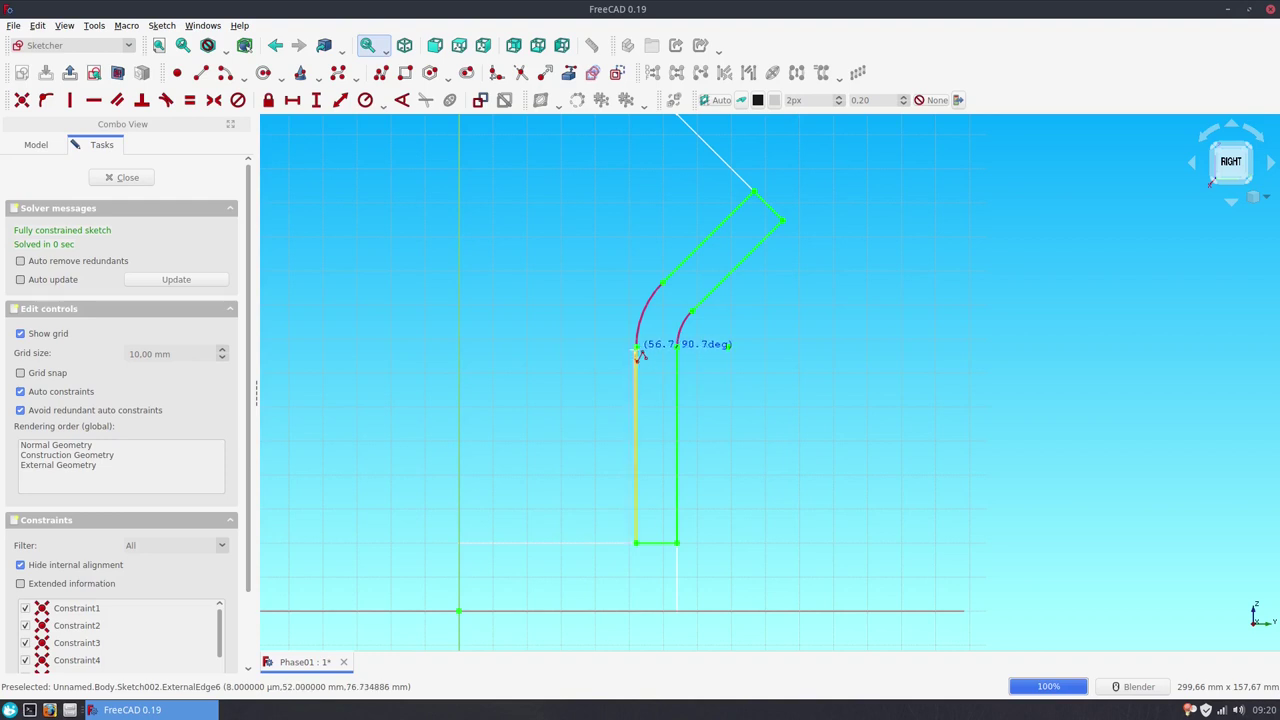
click(636, 348)
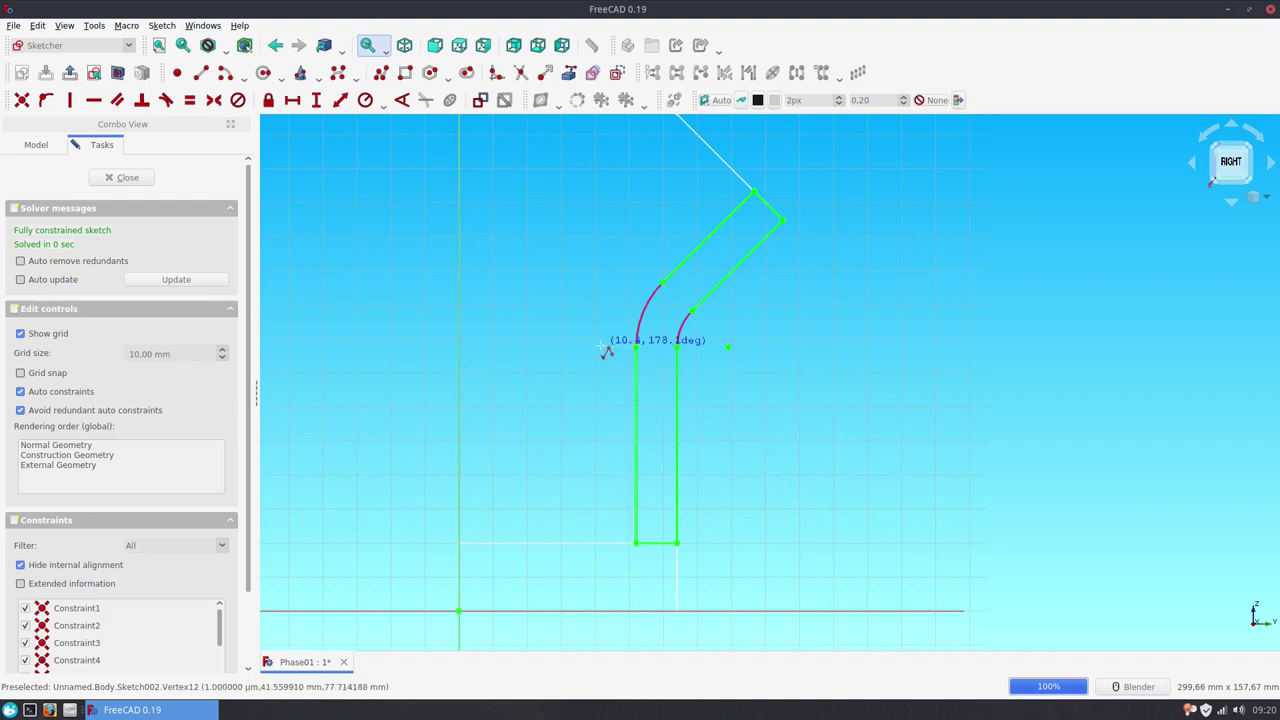
key(Escape)
Step: Add inner and outer bend arcs centred on the bend centre, ending at the slanted edge
click(228, 75)
click(728, 347)
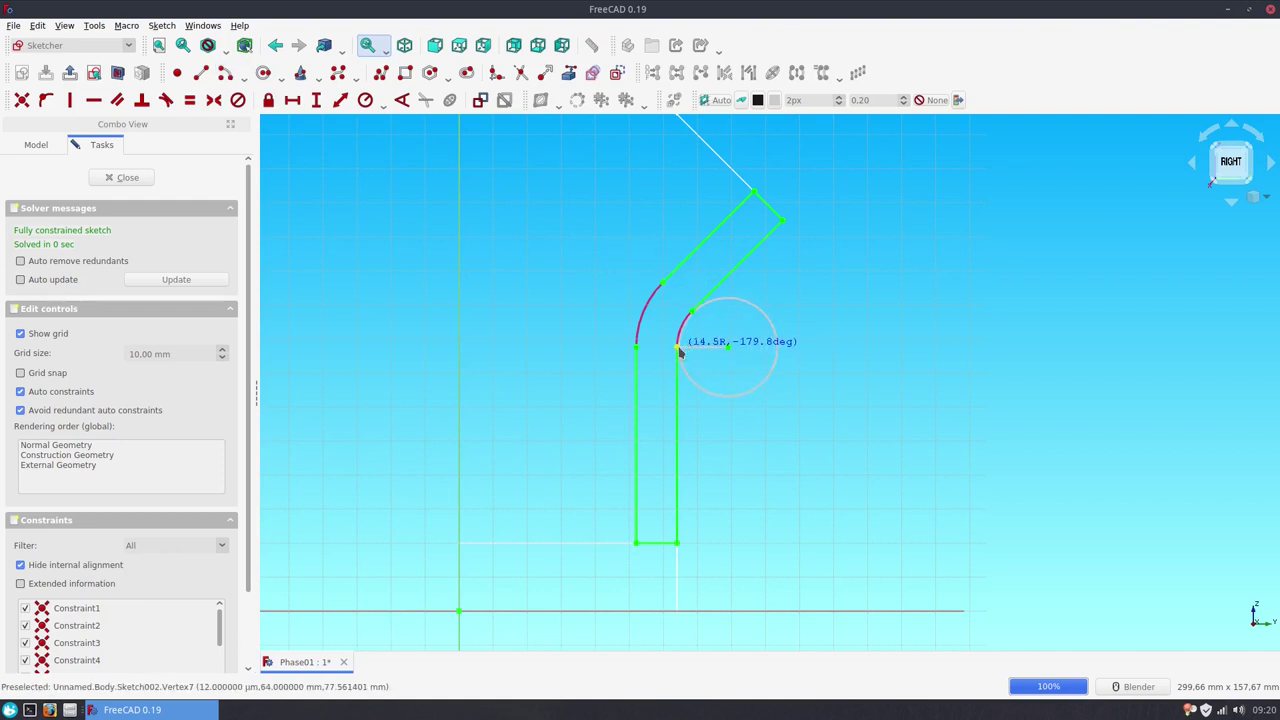
click(686, 349)
click(693, 313)
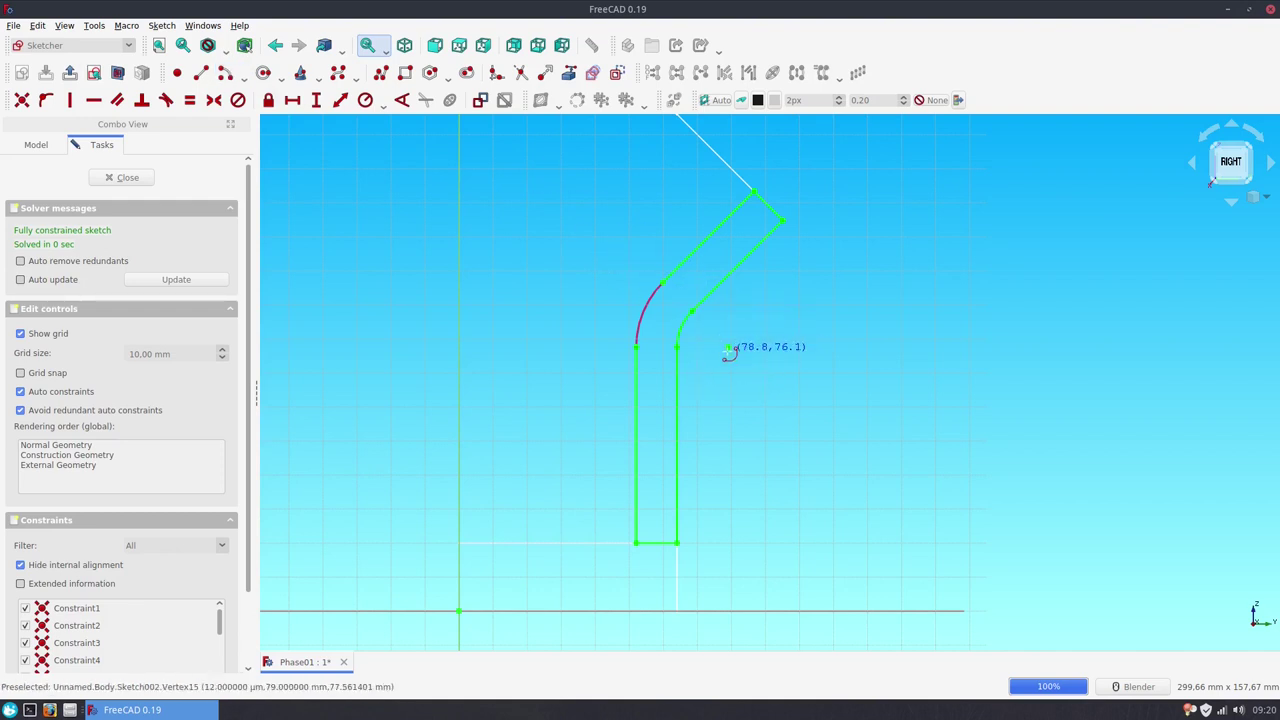
click(728, 347)
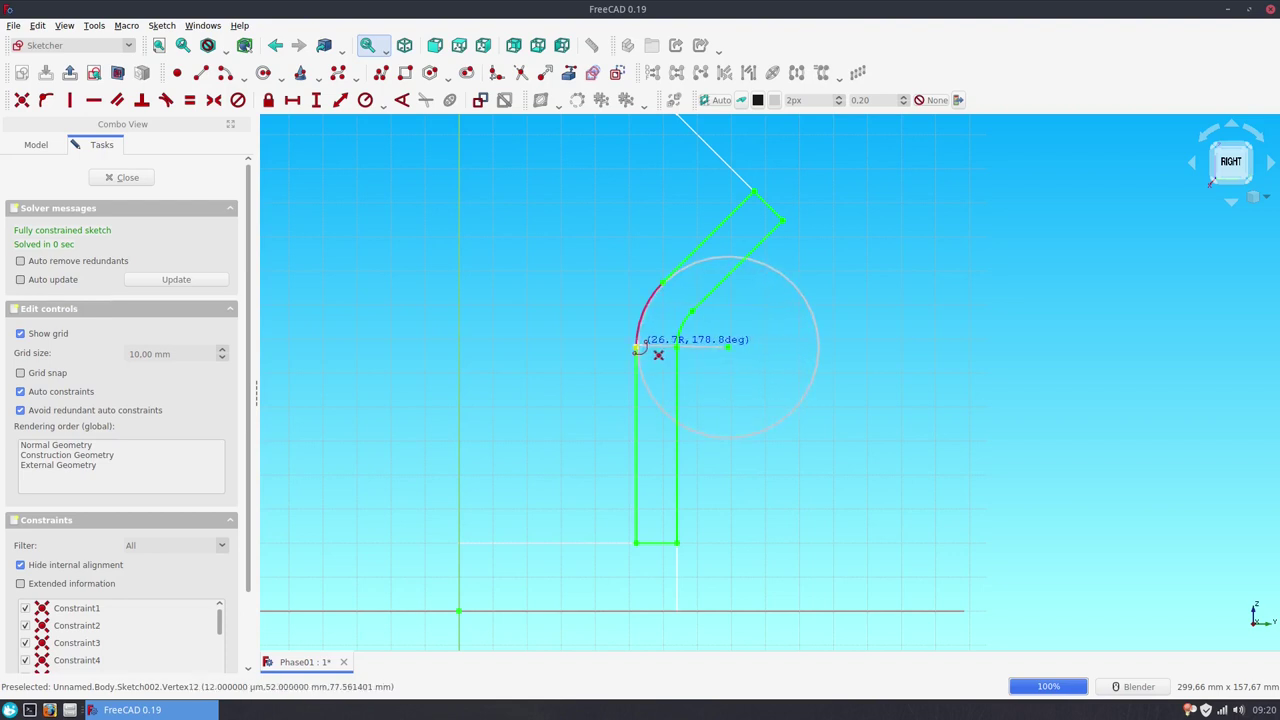
click(636, 347)
click(663, 287)
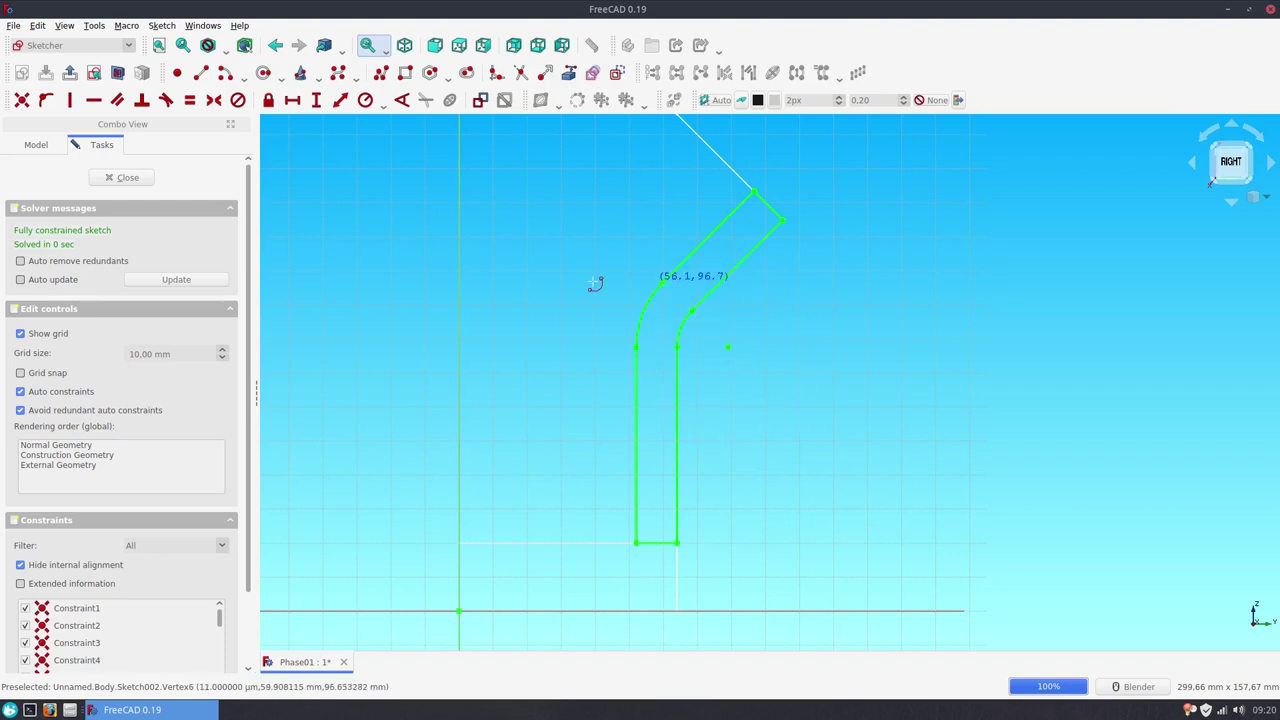
Step: Close the sketch and rename Sketch002 to 'right-wall-sketch'
click(143, 178)
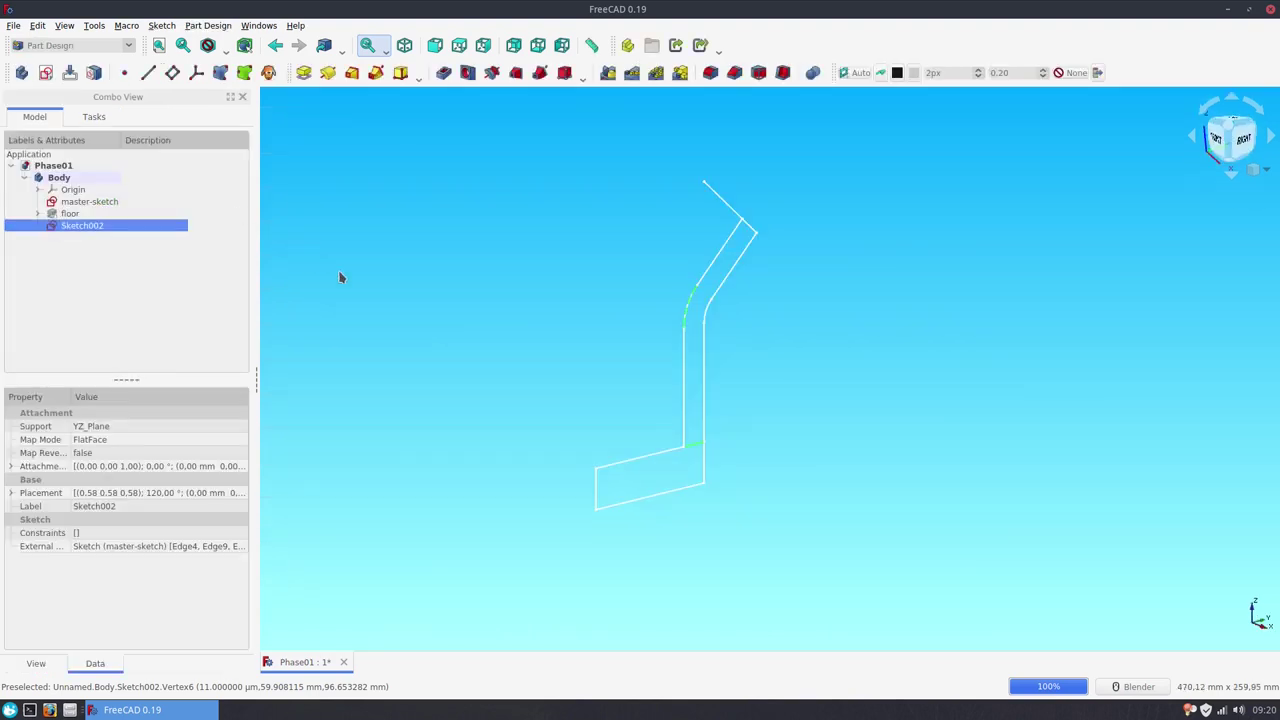
click(112, 226)
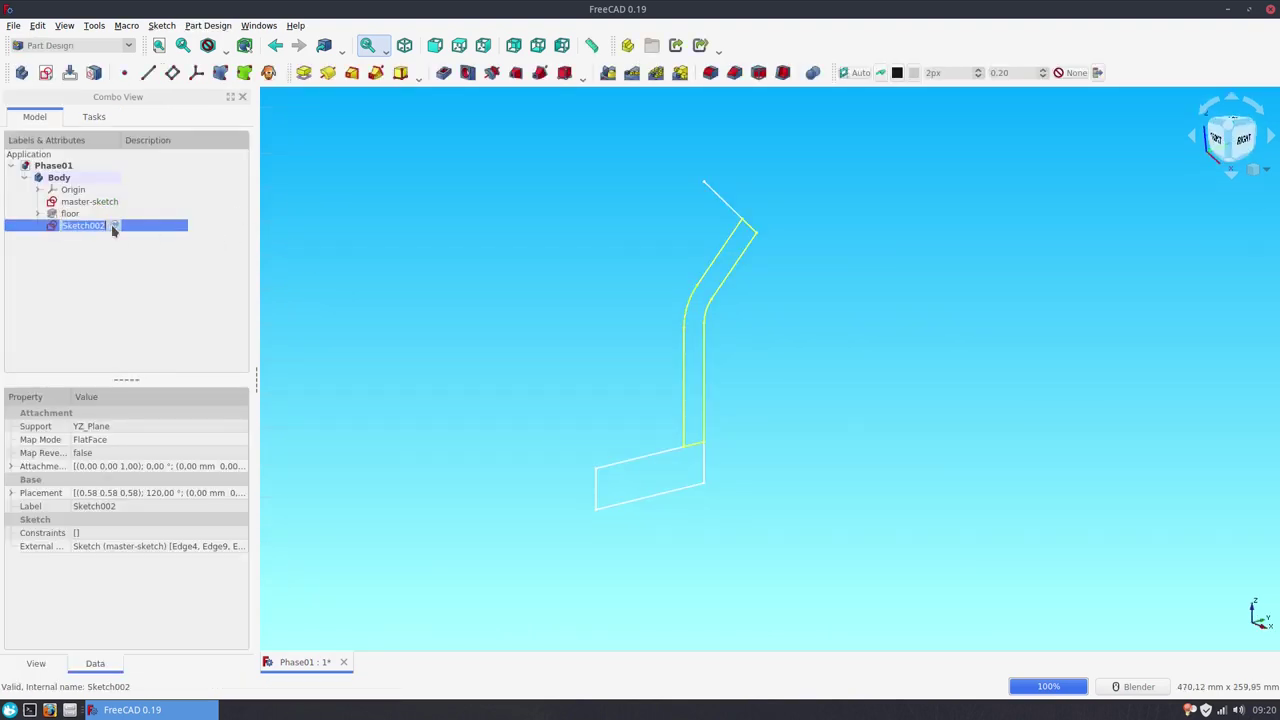
text(right-wall-)
text(sketch)
key(Return)
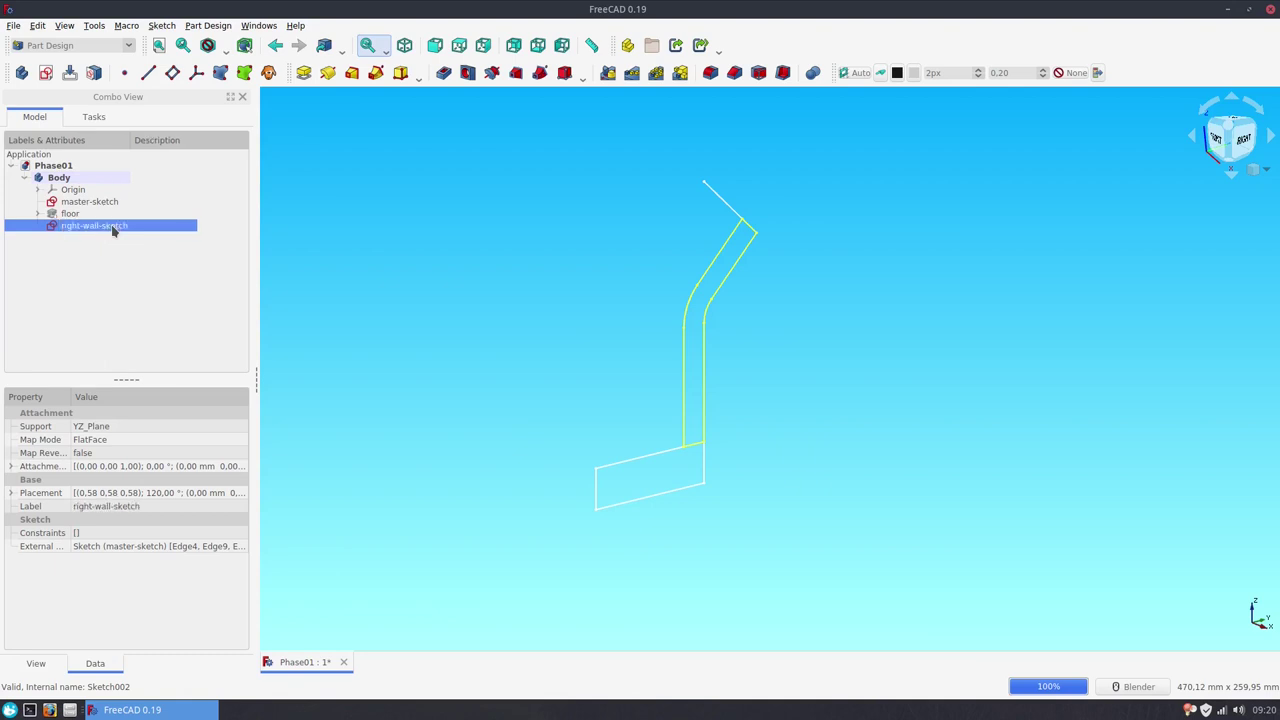
Step: Pad right-wall-sketch 64 mm, symmetric to its plane, creating Pad001
click(304, 73)
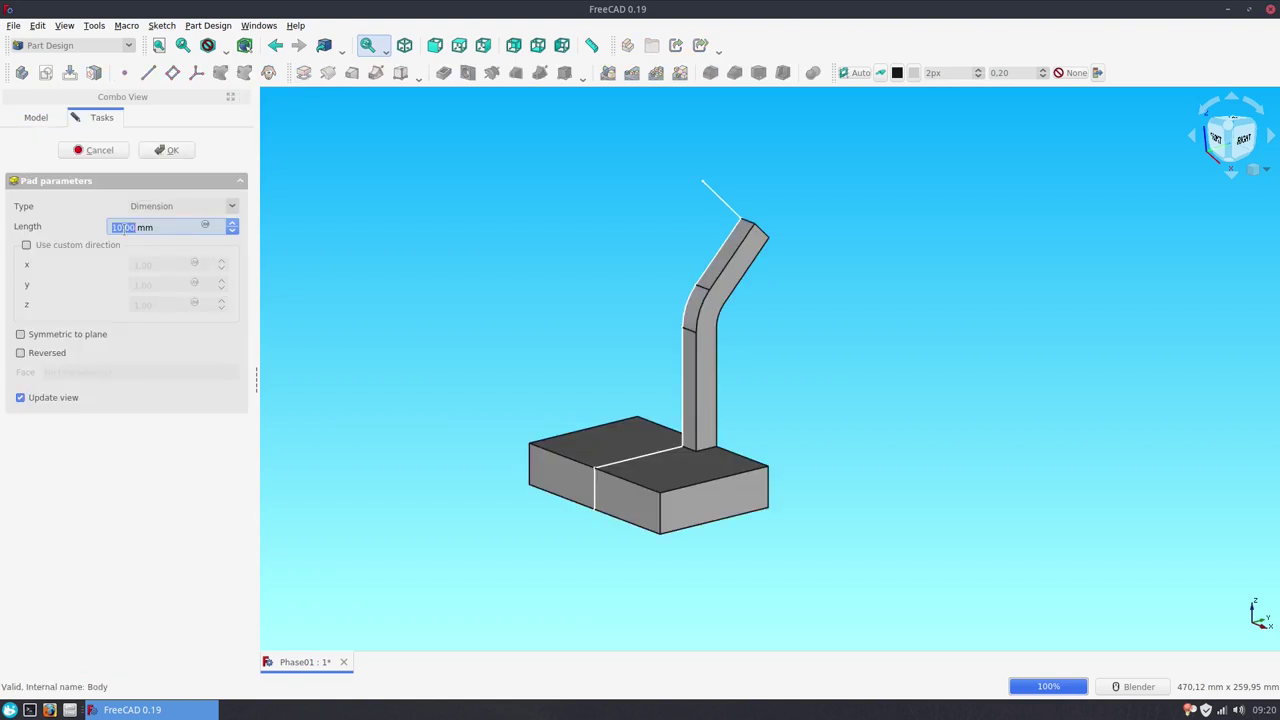
triple_click(124, 228)
text(64)
click(20, 334)
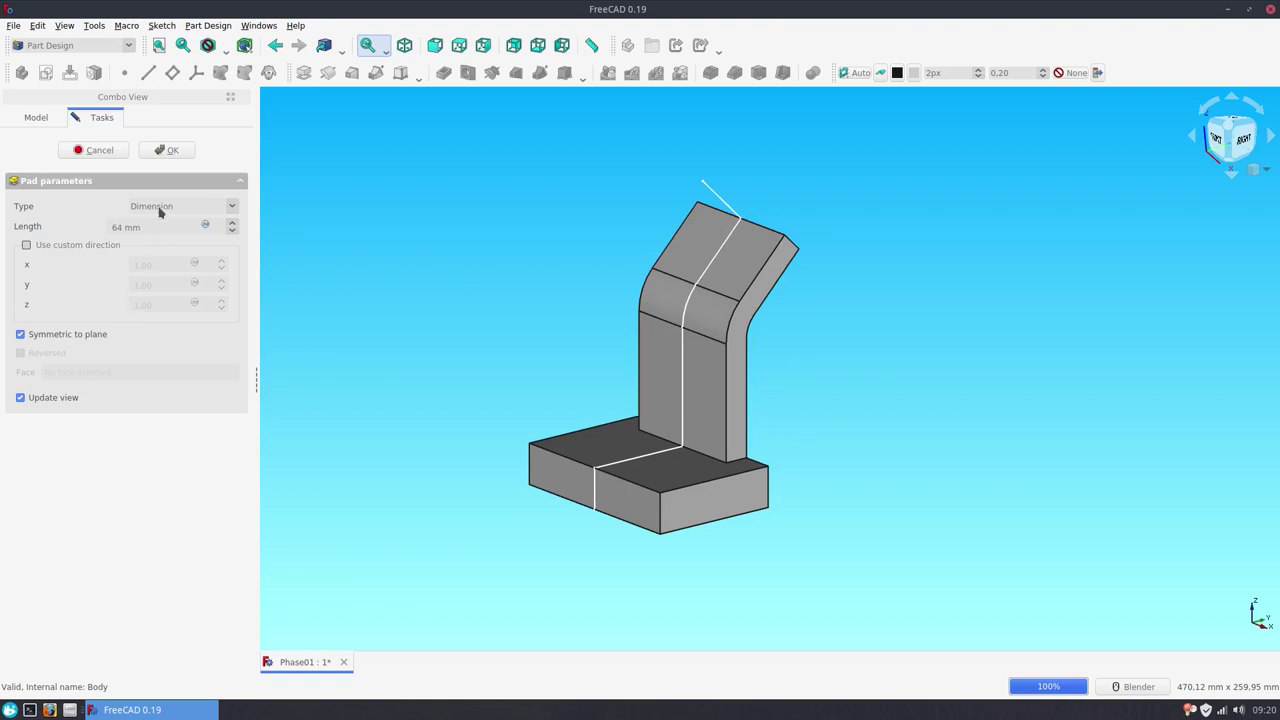
click(164, 154)
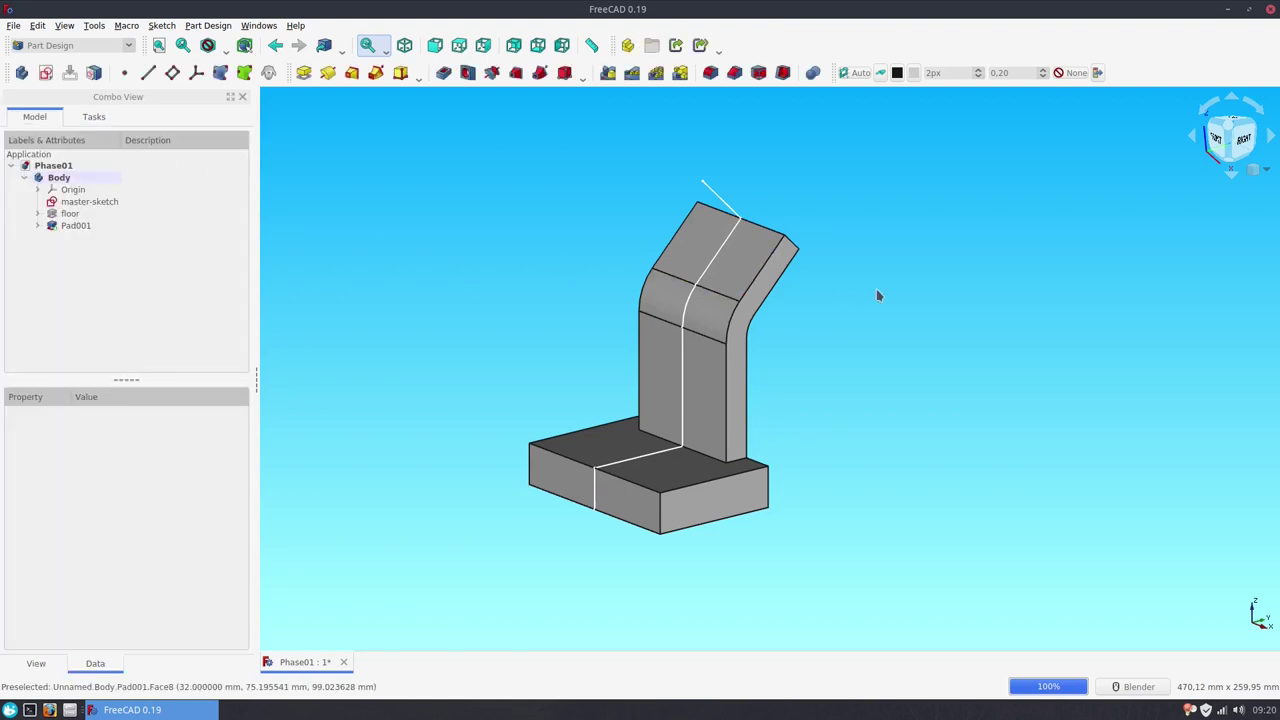
Step: Rename Pad001 to 'right-wall' and set its Refine property to true
click(81, 225)
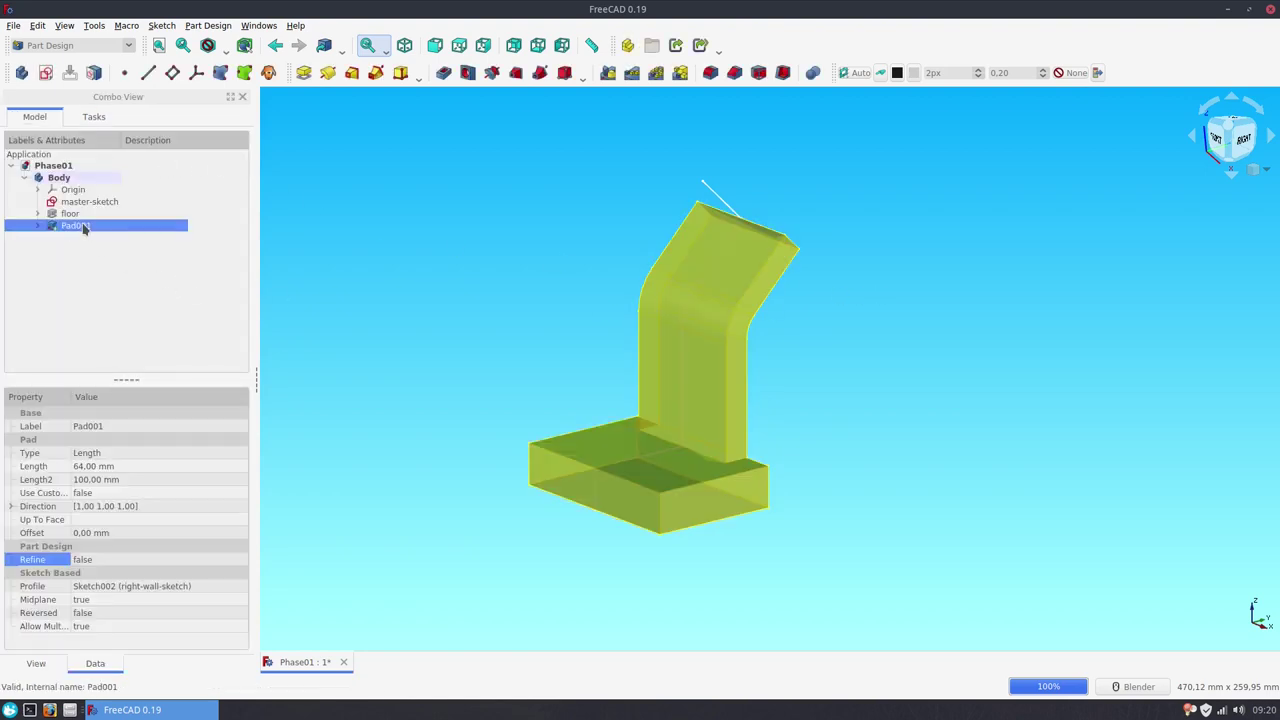
text(right-wall)
key(Return)
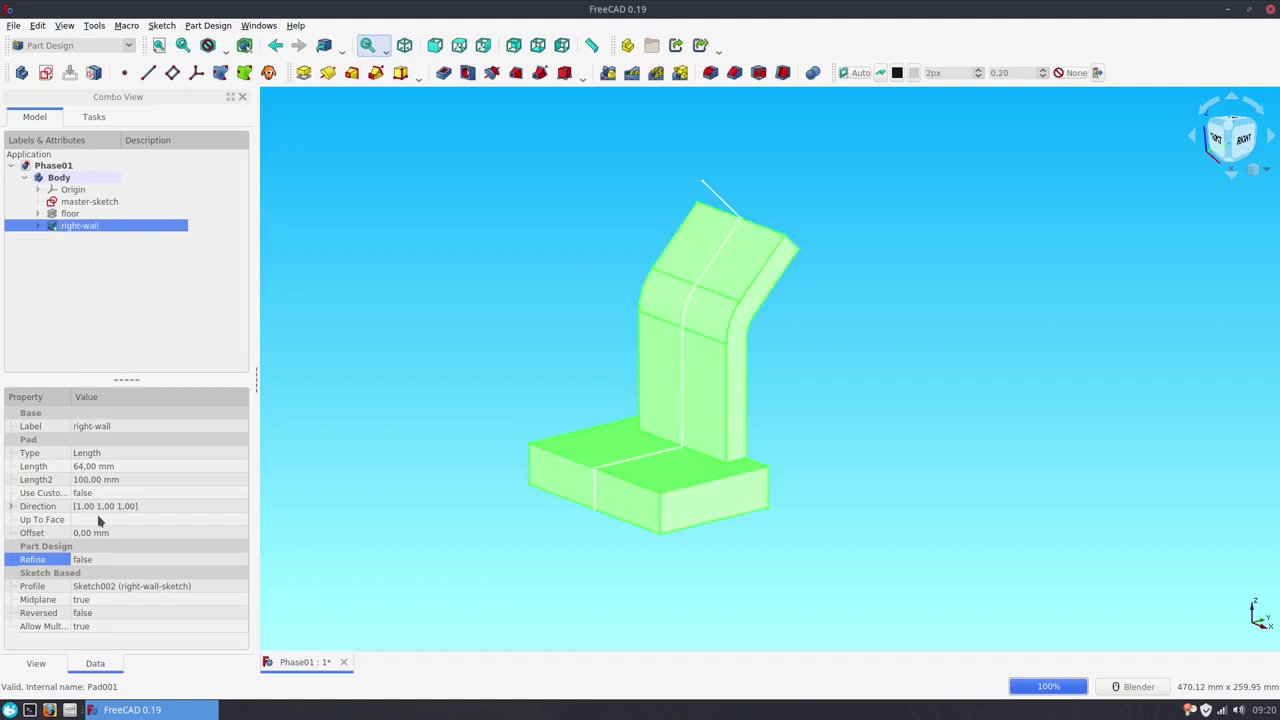
click(89, 560)
click(102, 562)
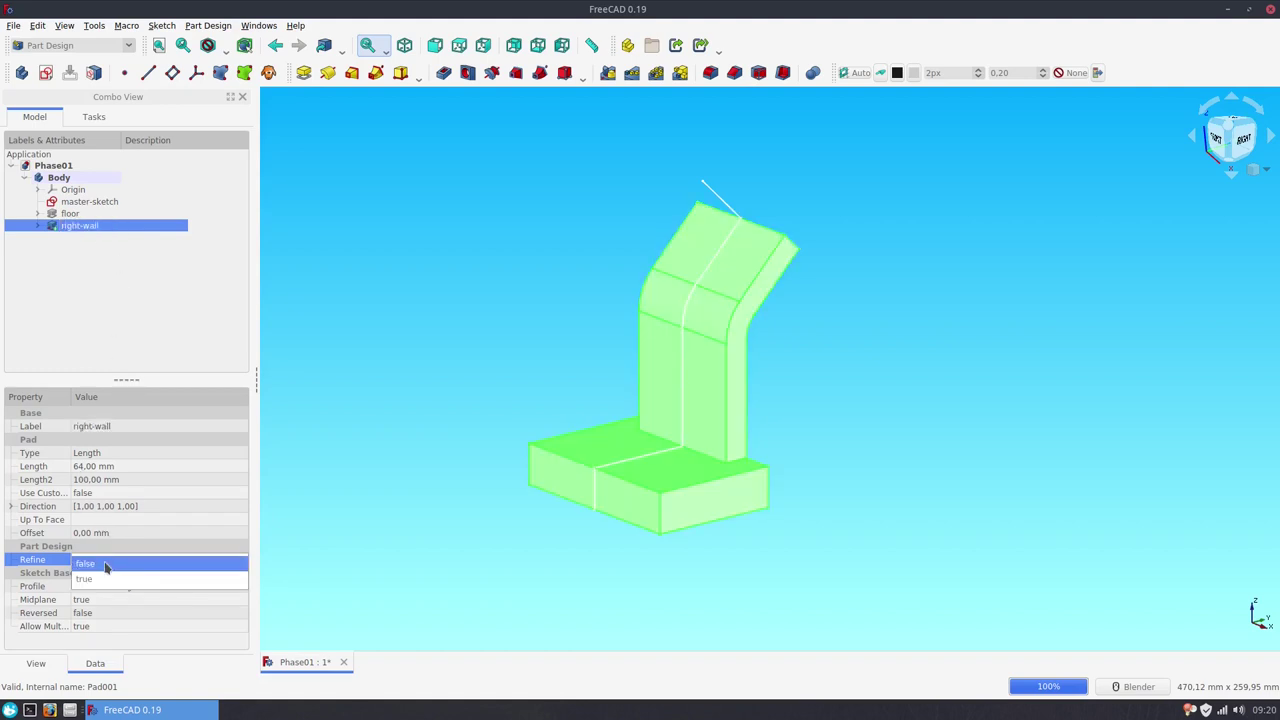
click(117, 574)
click(450, 462)
middle_drag(783, 434, 515, 432)
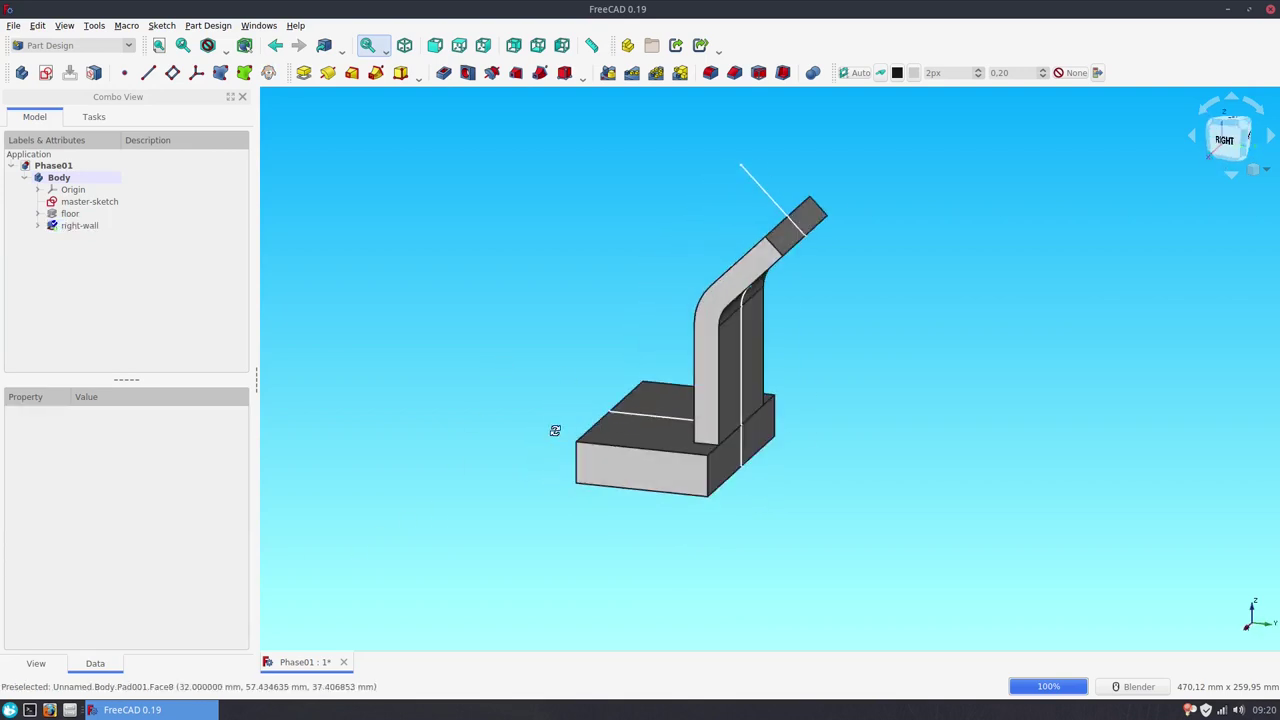
Step: Mark right-wall for recompute and select the wall's top face
right_click(88, 225)
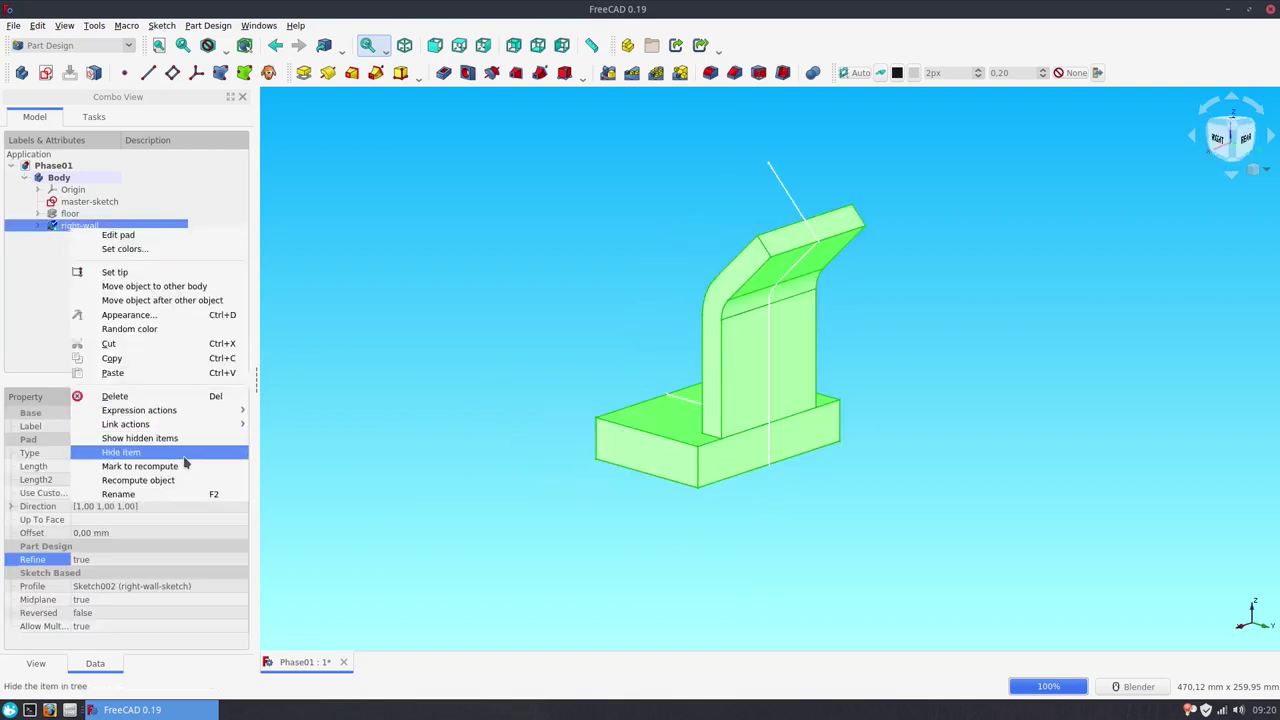
click(200, 477)
click(604, 363)
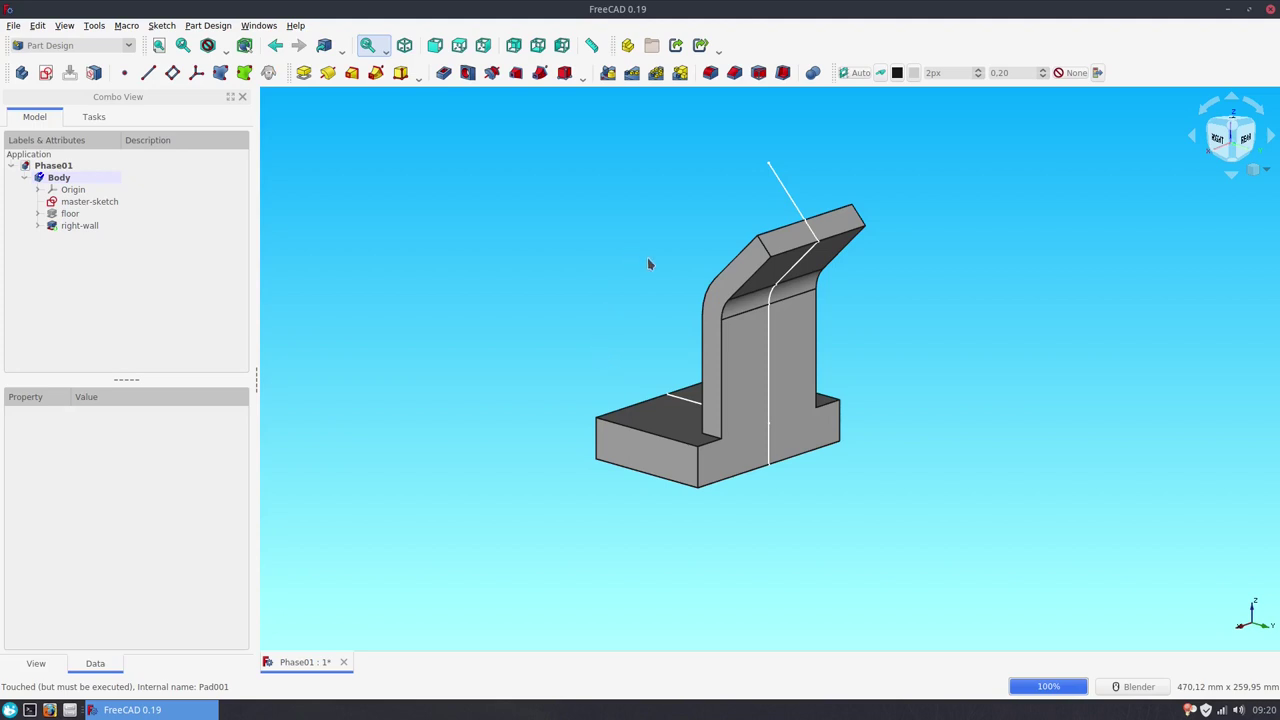
scroll(674, 268, up, 2)
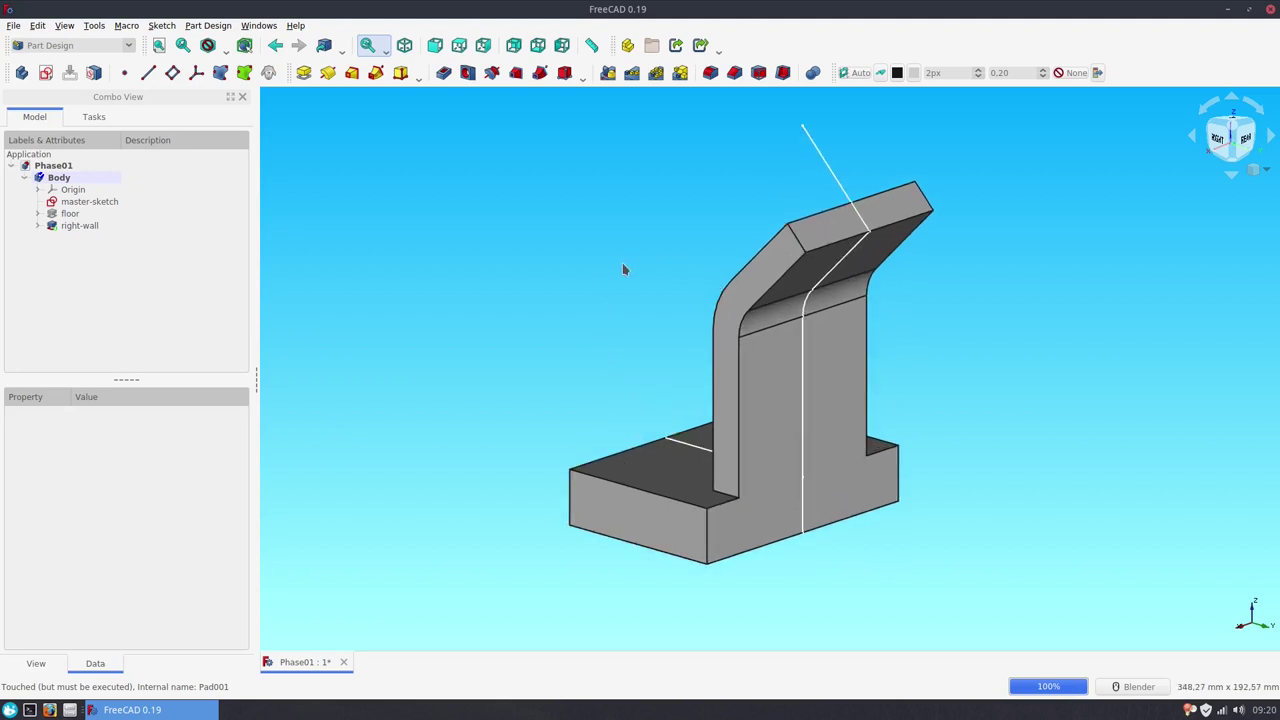
middle_drag(421, 355, 815, 454)
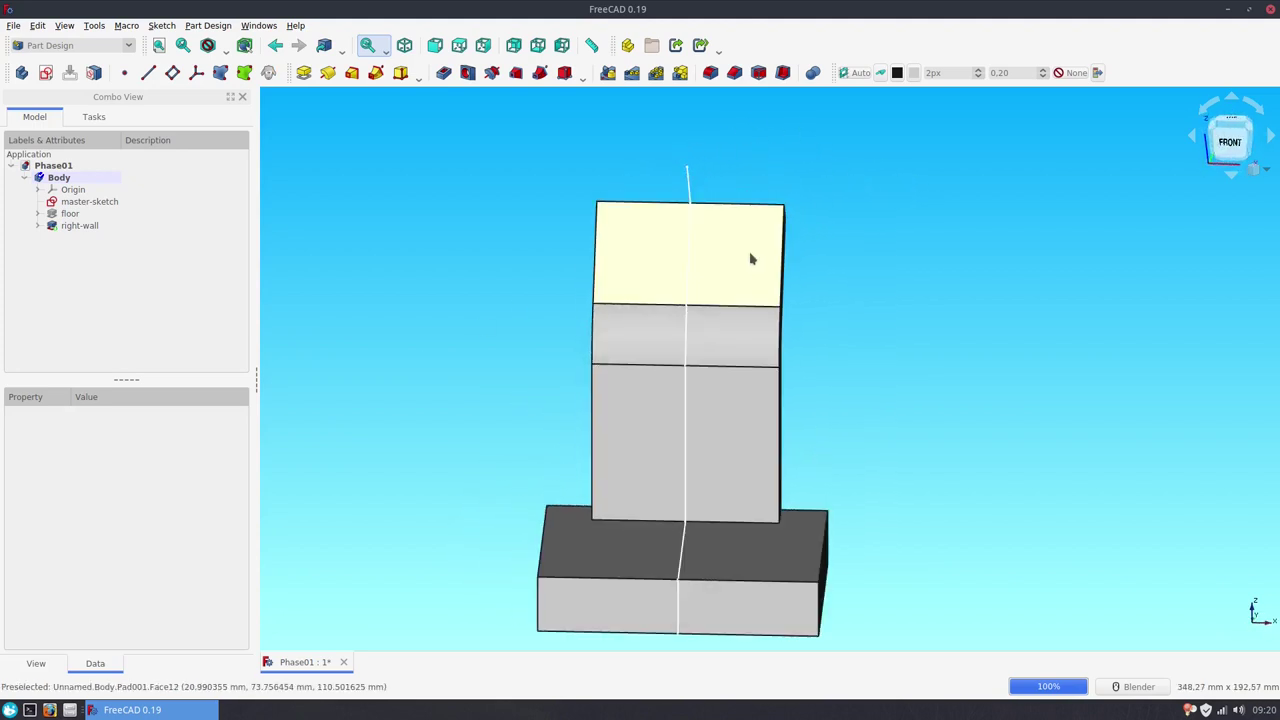
click(751, 259)
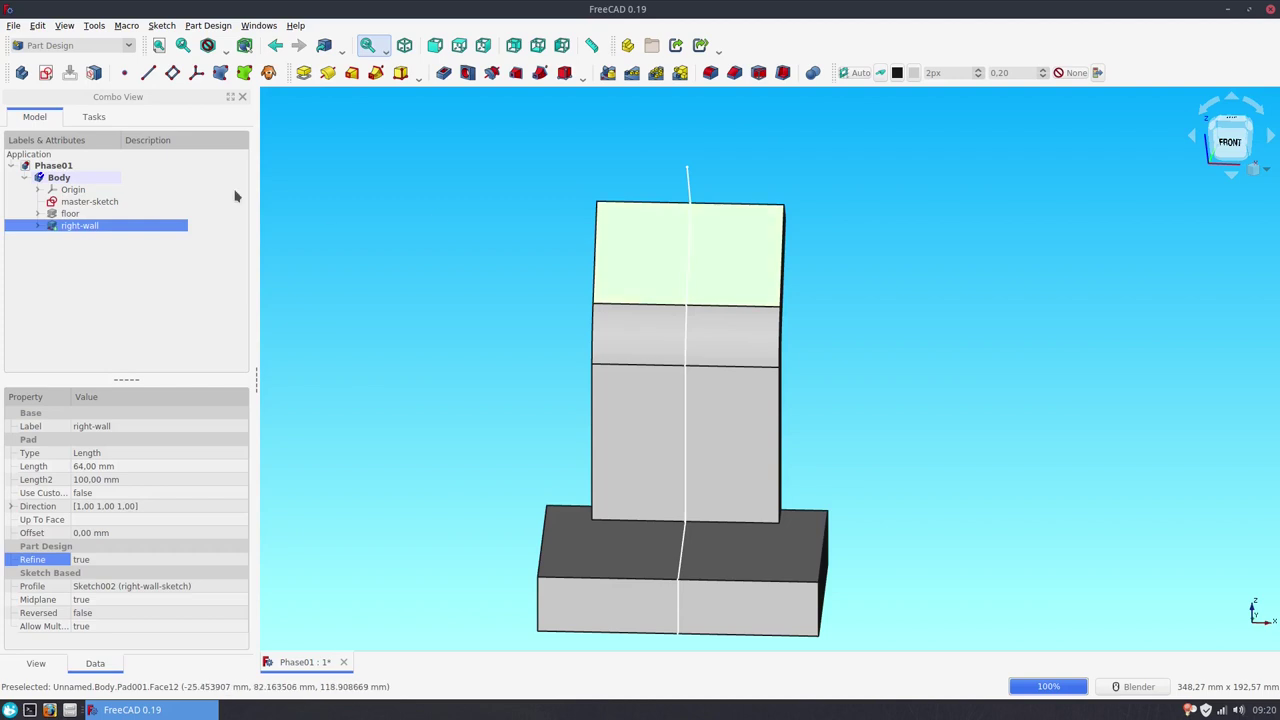
Step: Start a sketch on the wall's top face and link its top edge as external geometry
click(46, 73)
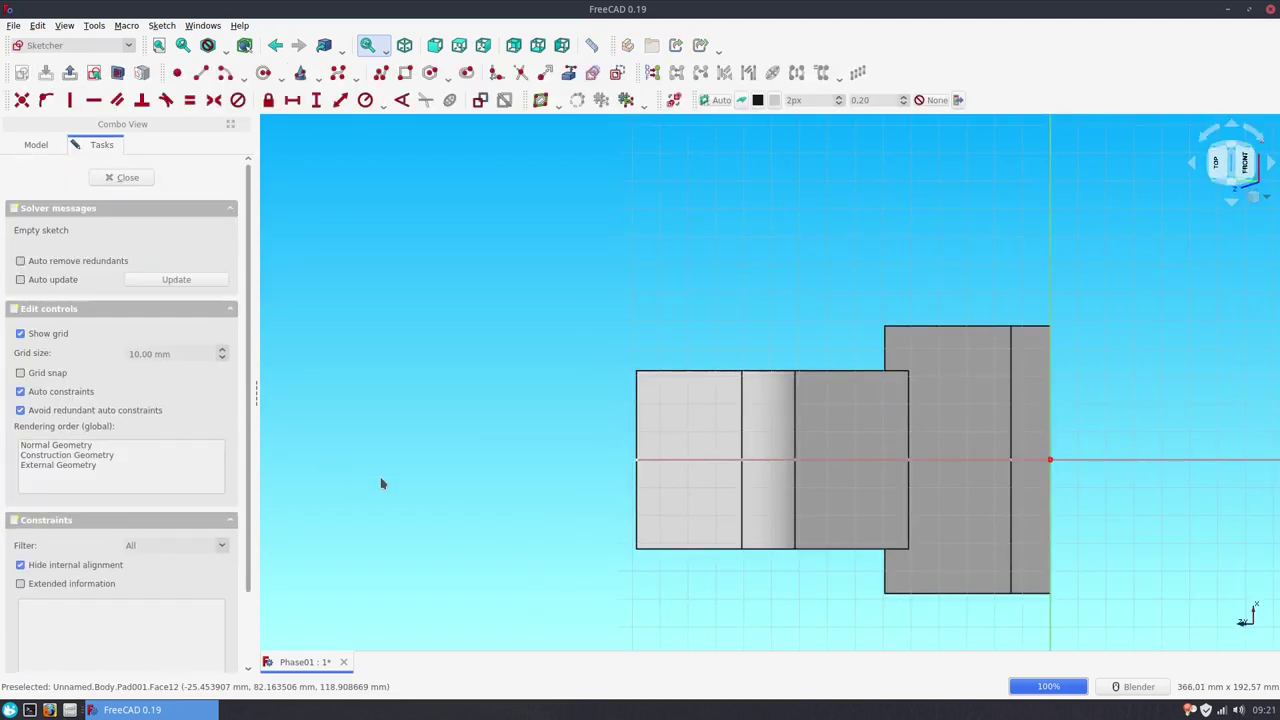
scroll(380, 483, up, 1)
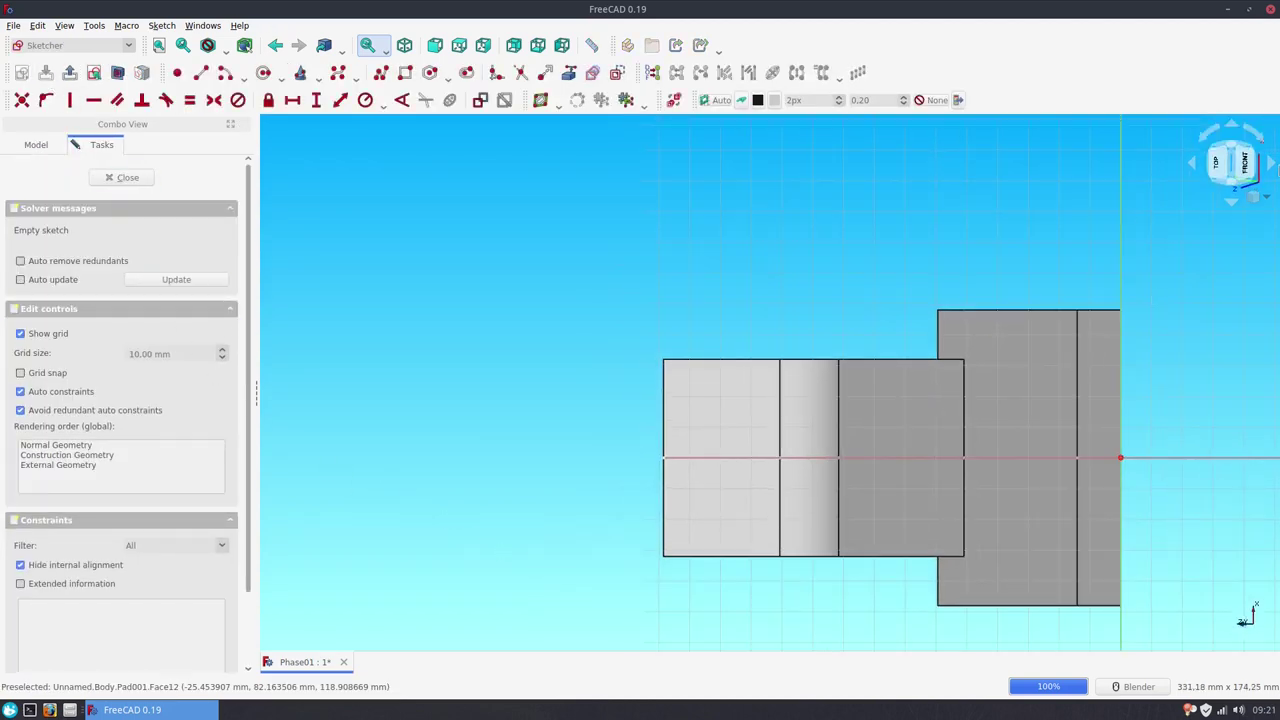
click(1229, 170)
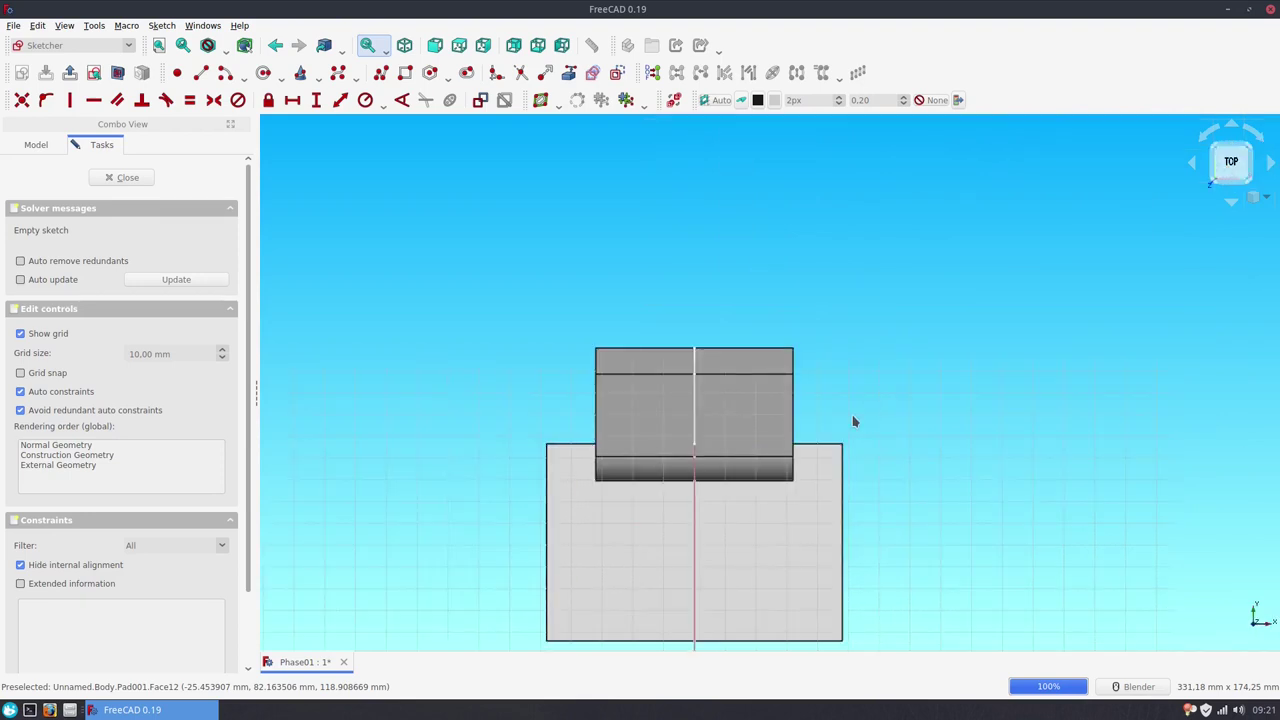
middle_drag(853, 421, 850, 345)
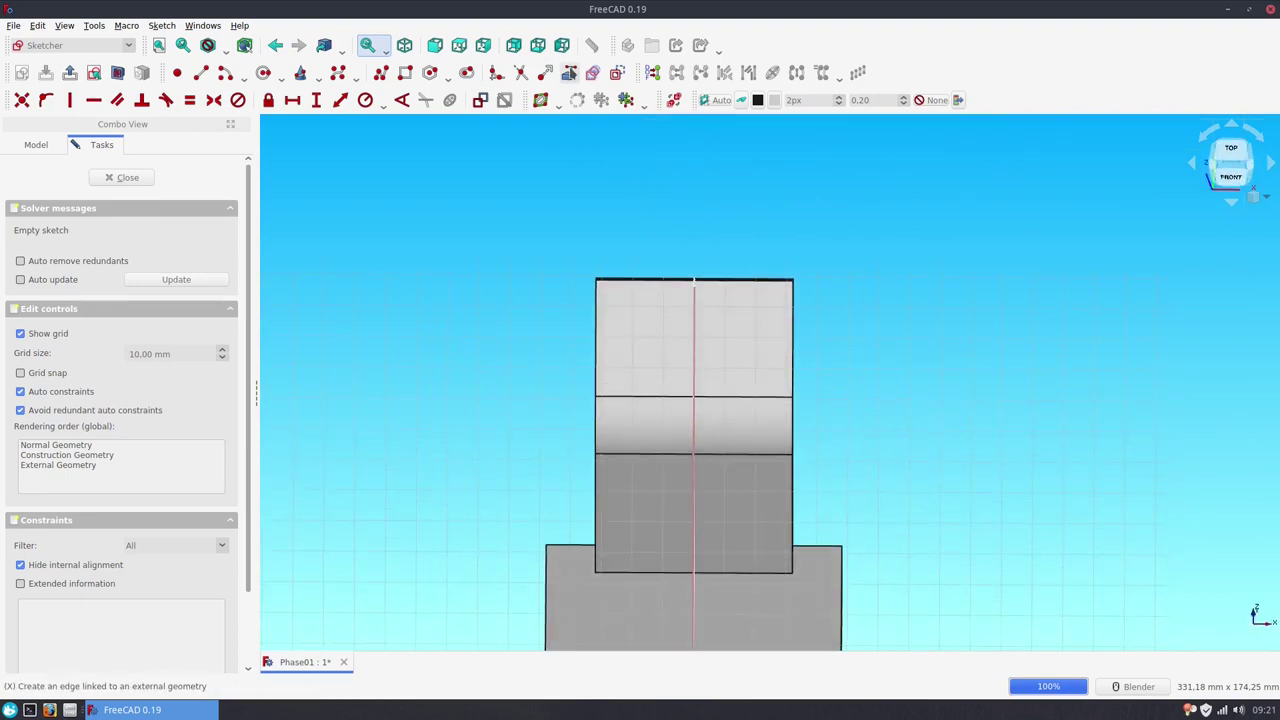
click(577, 100)
click(649, 281)
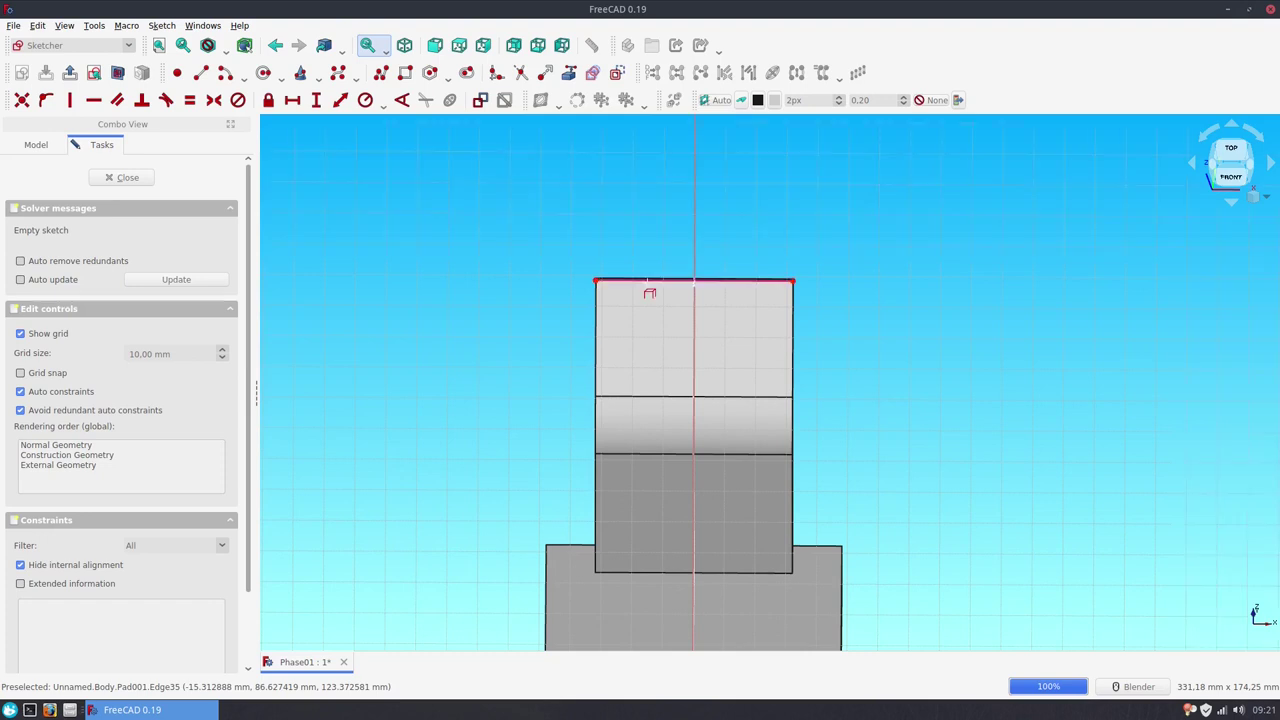
right_click(561, 253)
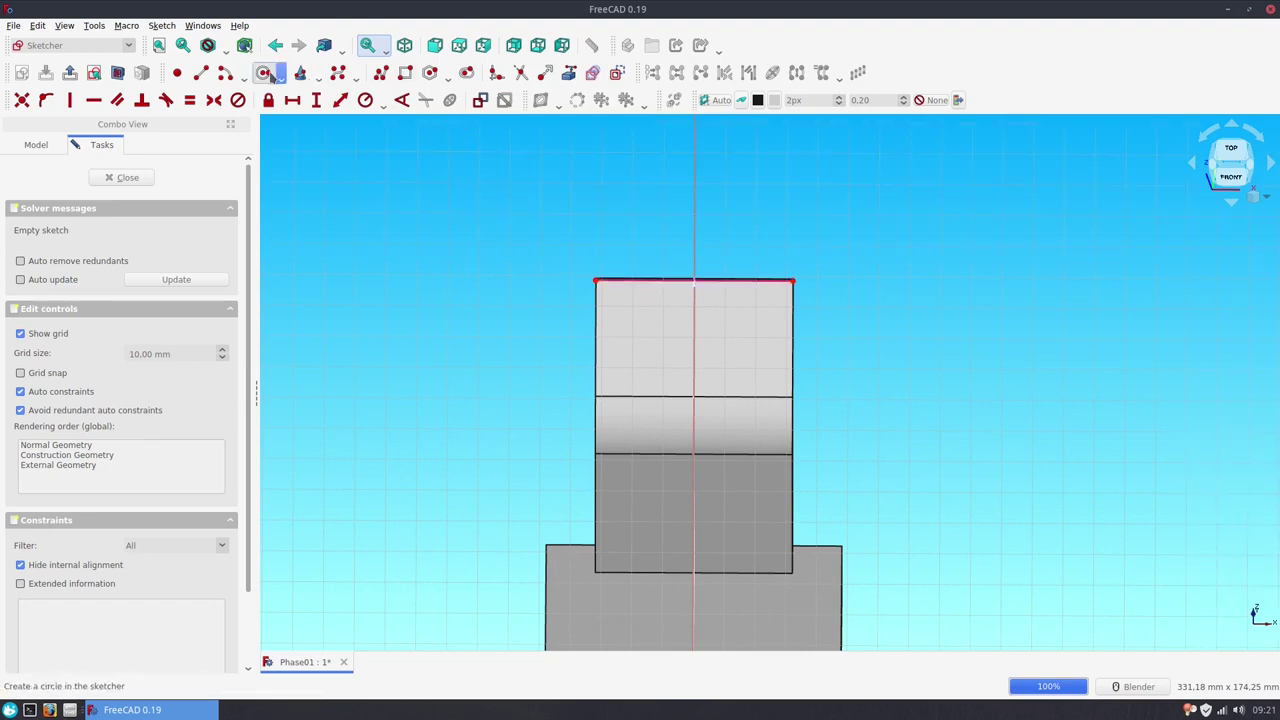
Step: Draw a semicircular arc from the top edge's left corner to its right corner
click(236, 80)
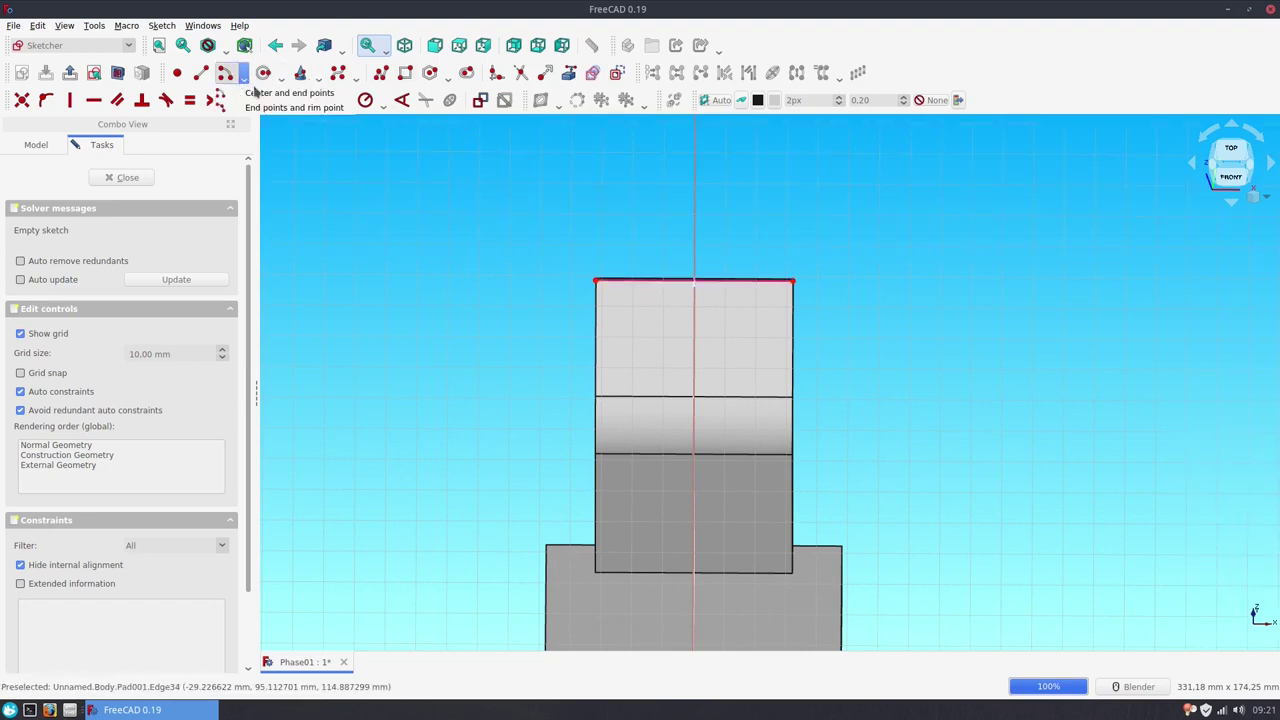
click(597, 281)
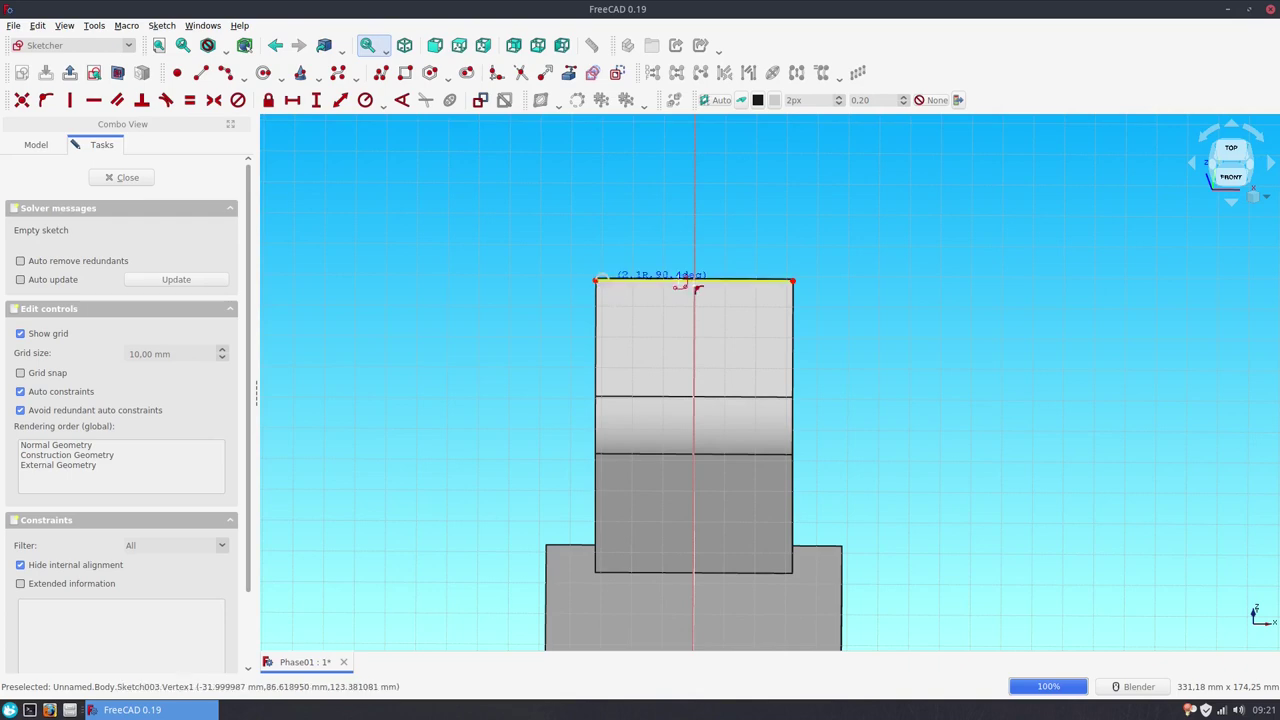
click(793, 283)
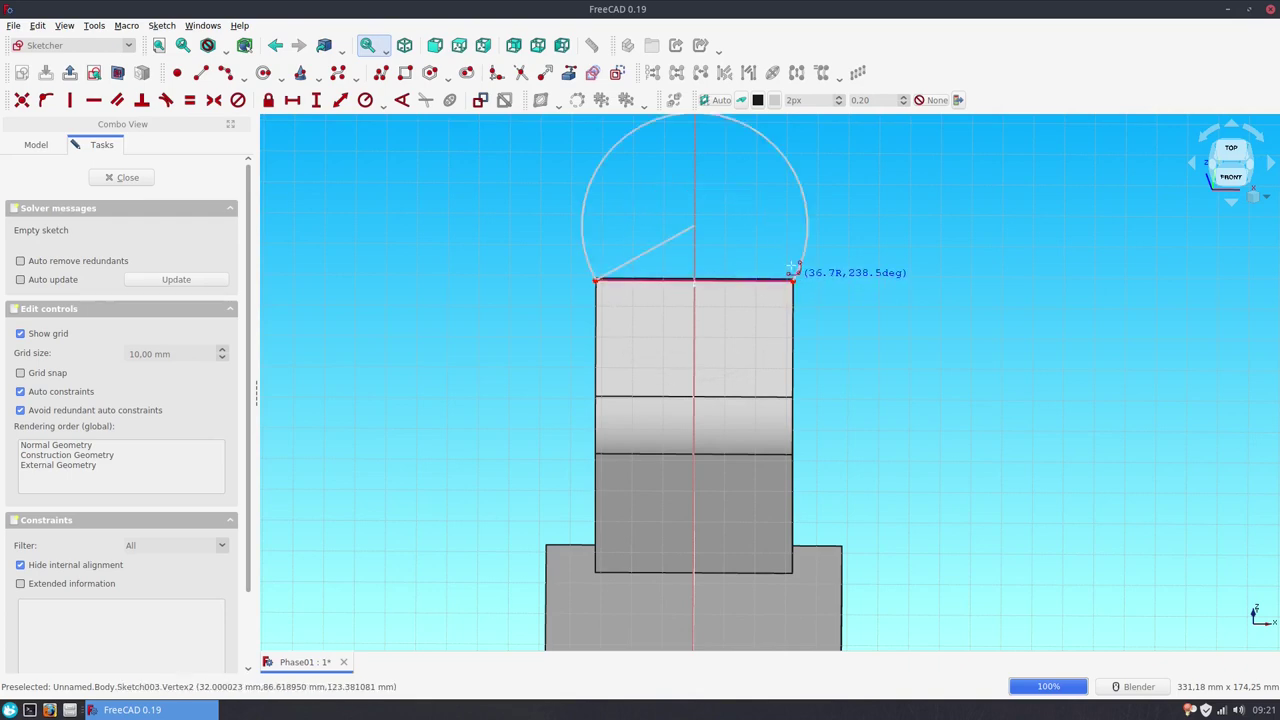
click(794, 225)
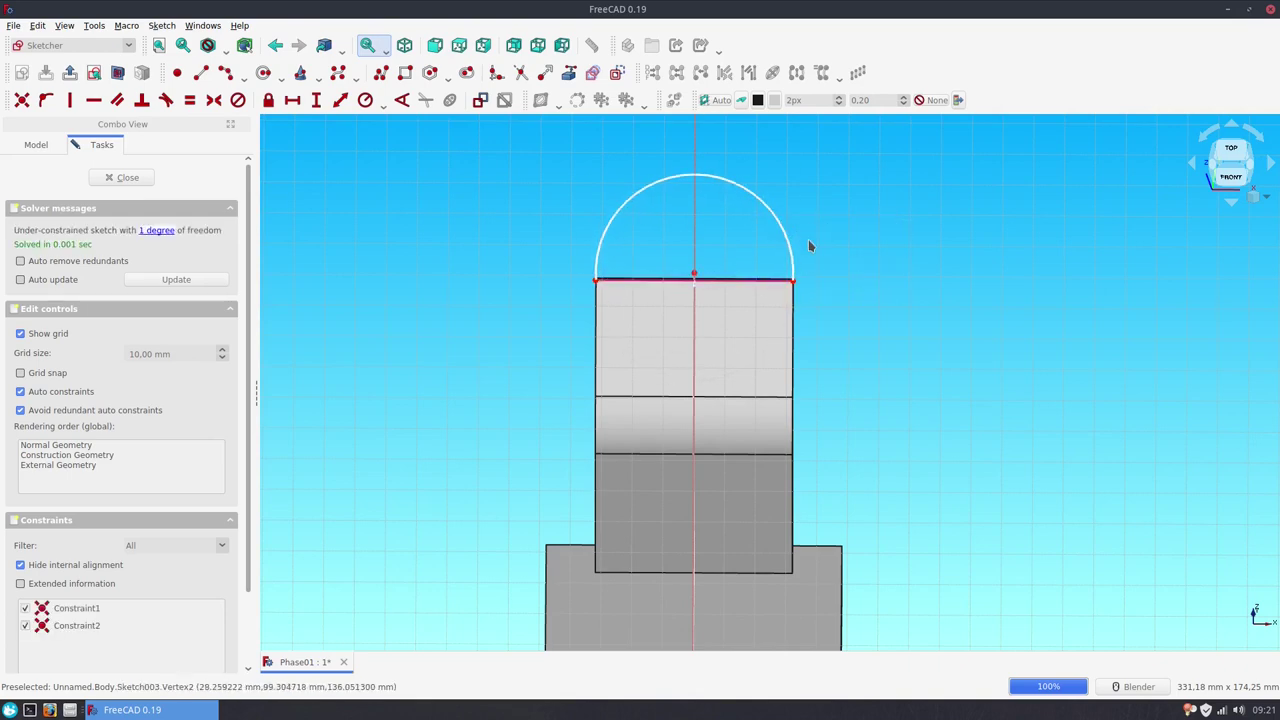
click(787, 242)
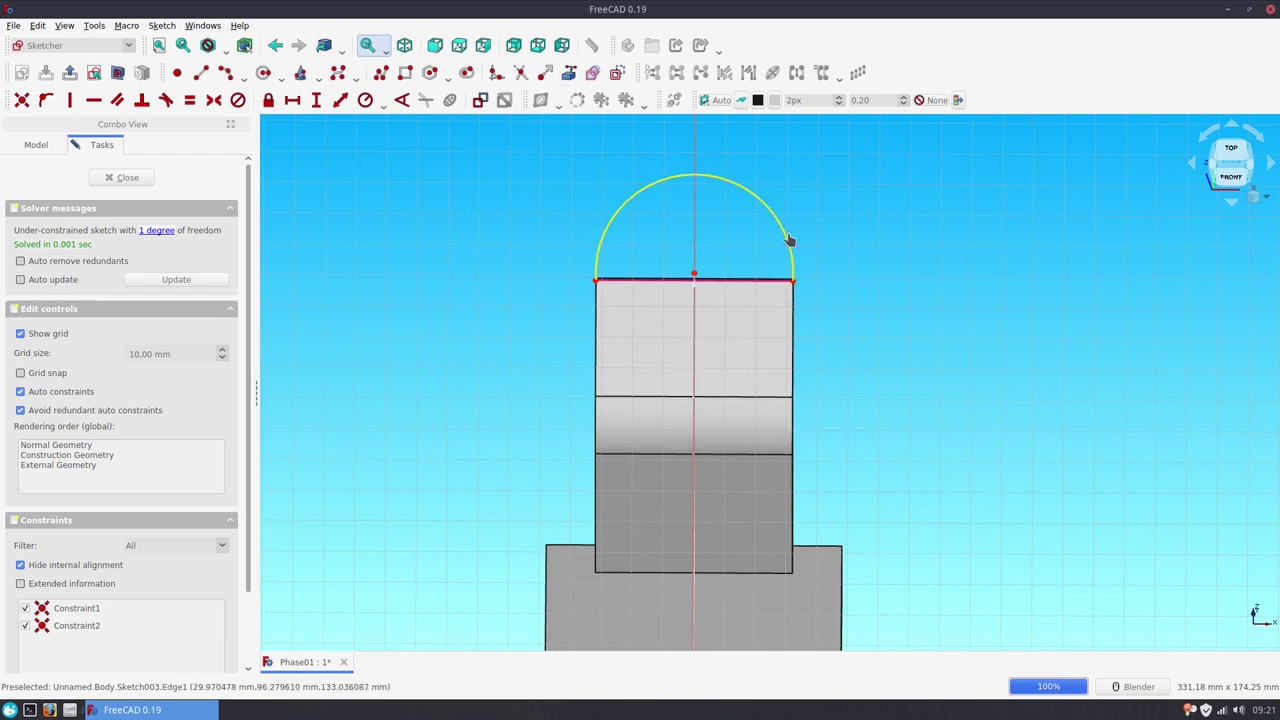
Step: Fix the arc angle at 180°, join its endpoints with a line, and close the sketch
click(394, 105)
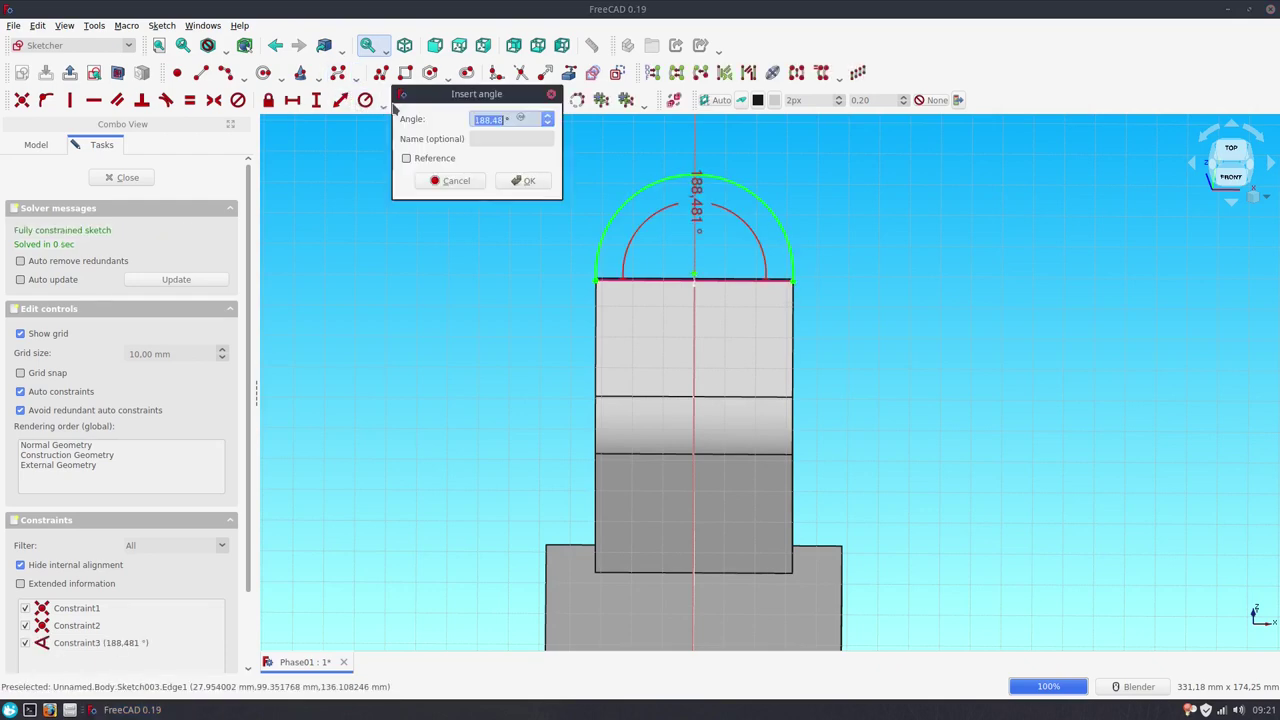
text(18)
key(Return)
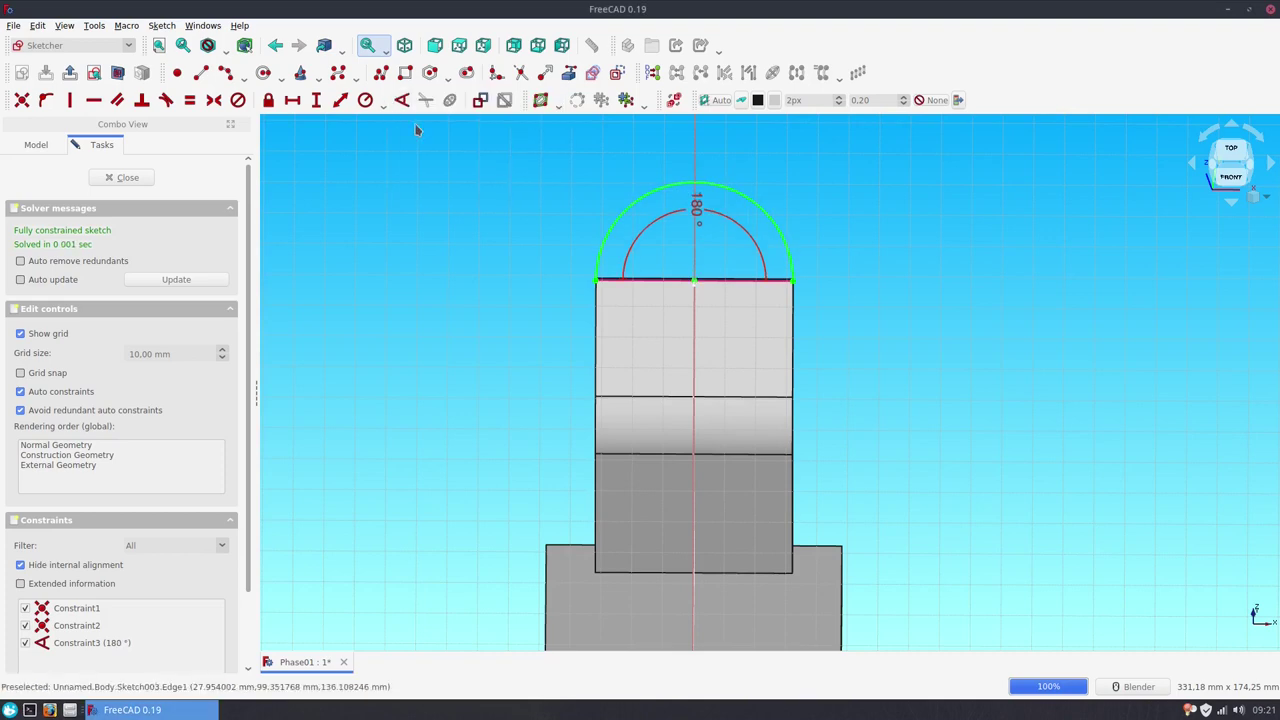
click(201, 72)
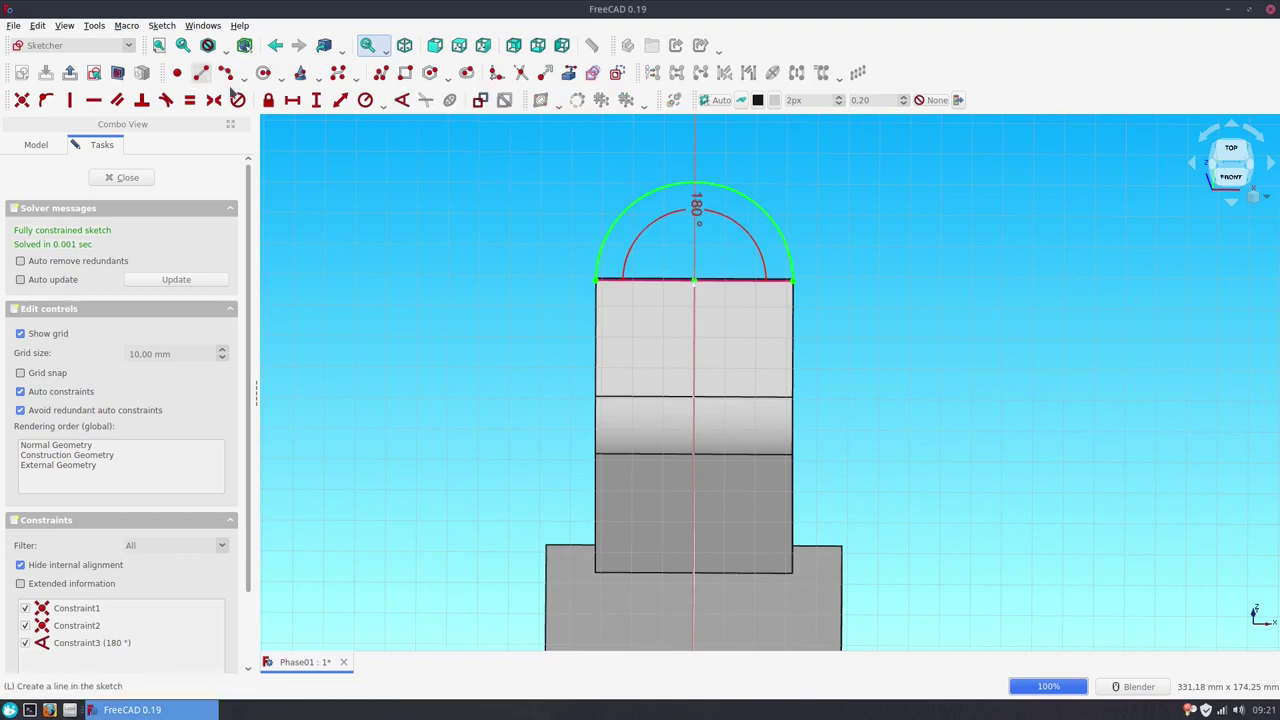
click(596, 282)
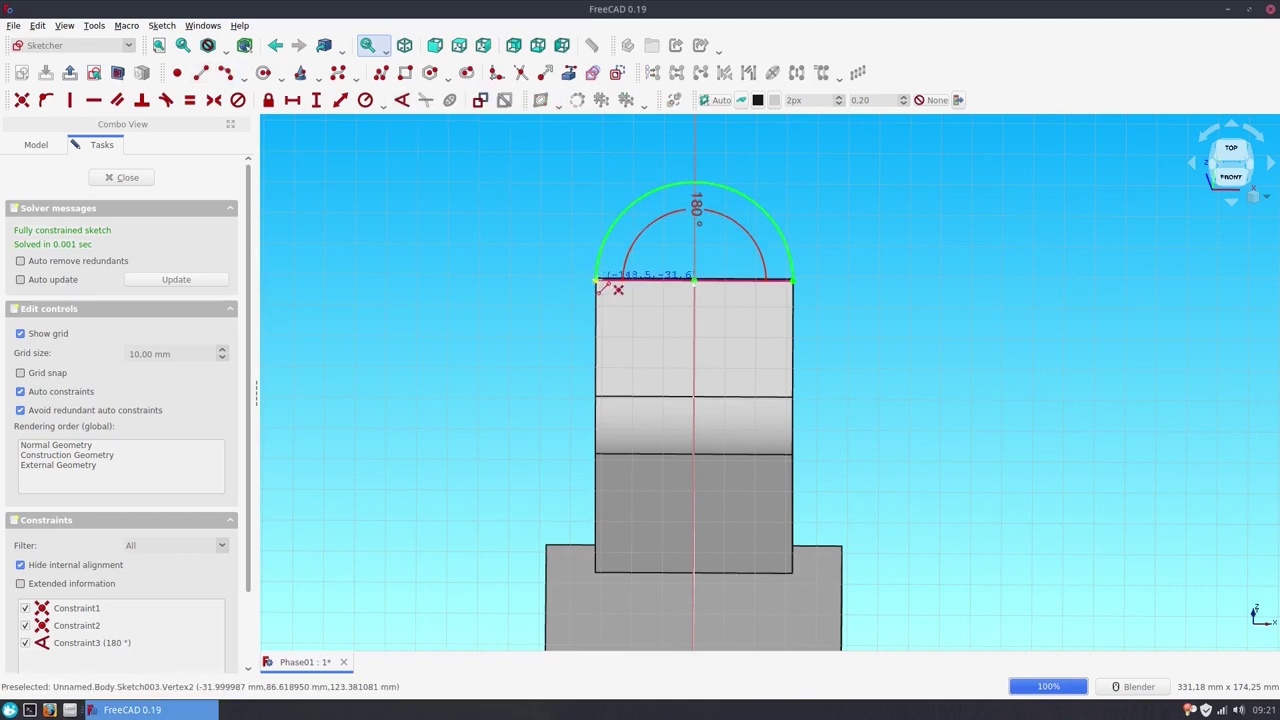
click(794, 282)
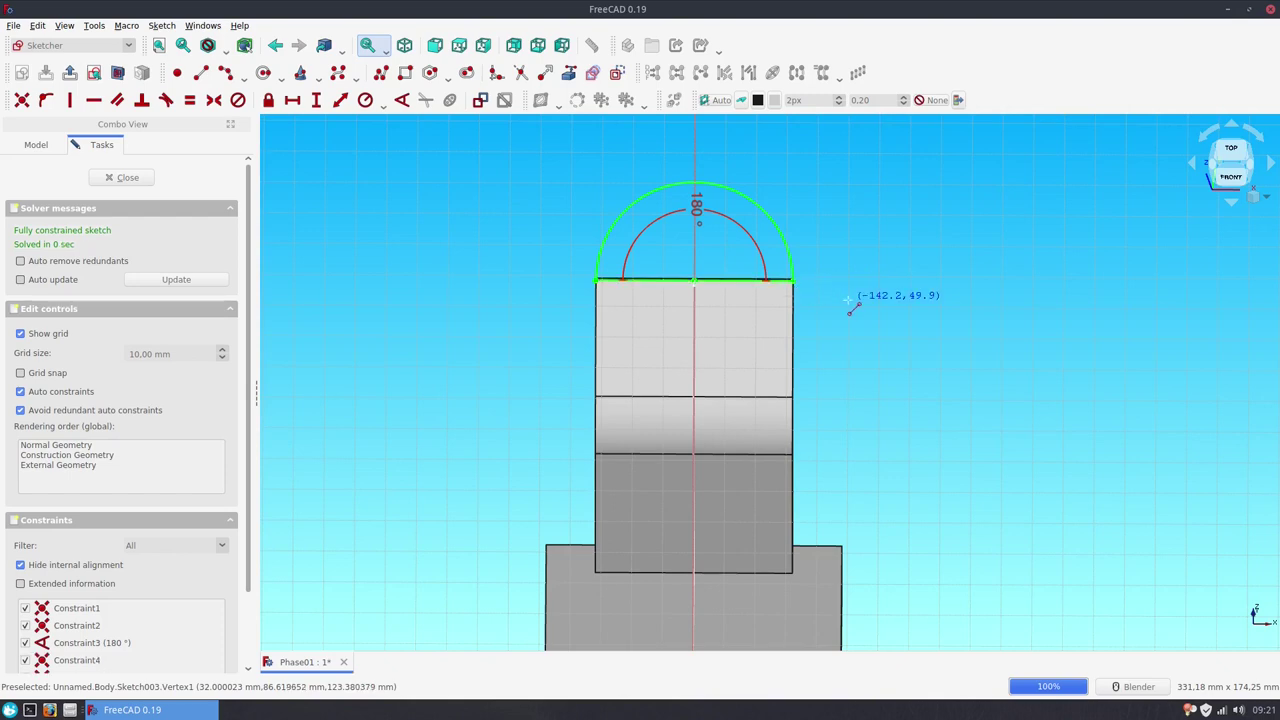
click(122, 178)
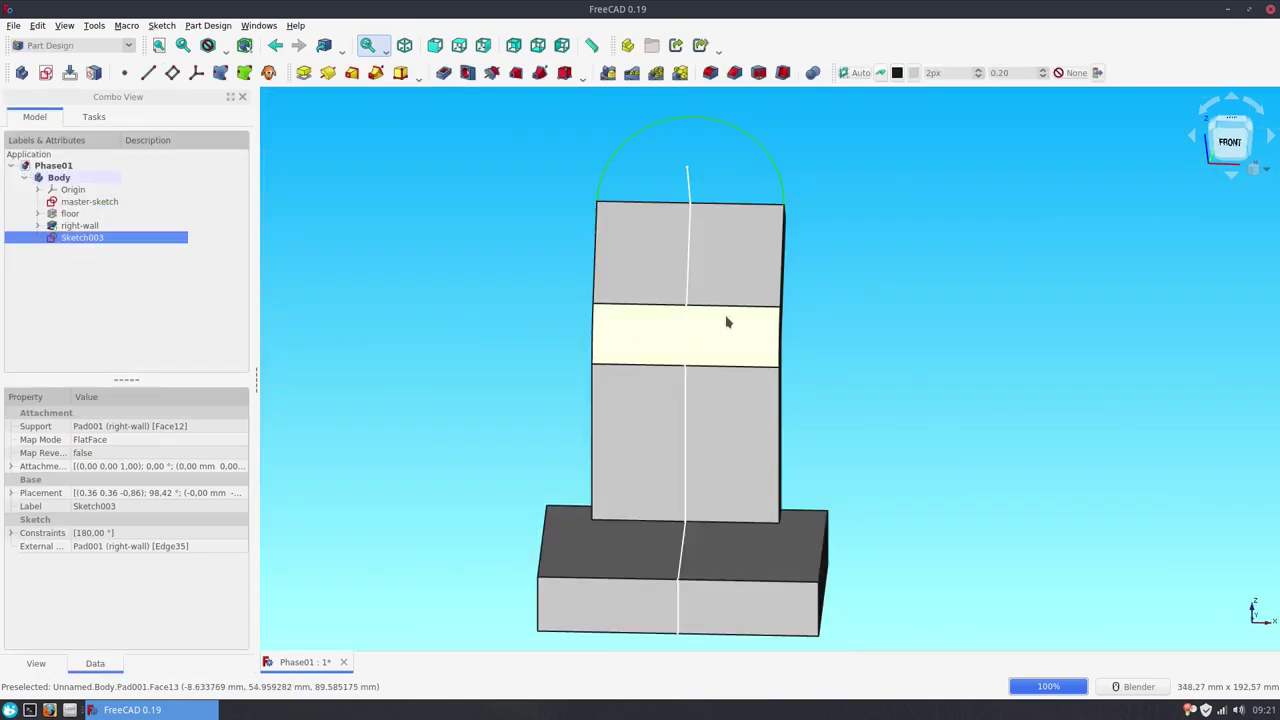
middle_drag(912, 318, 666, 291)
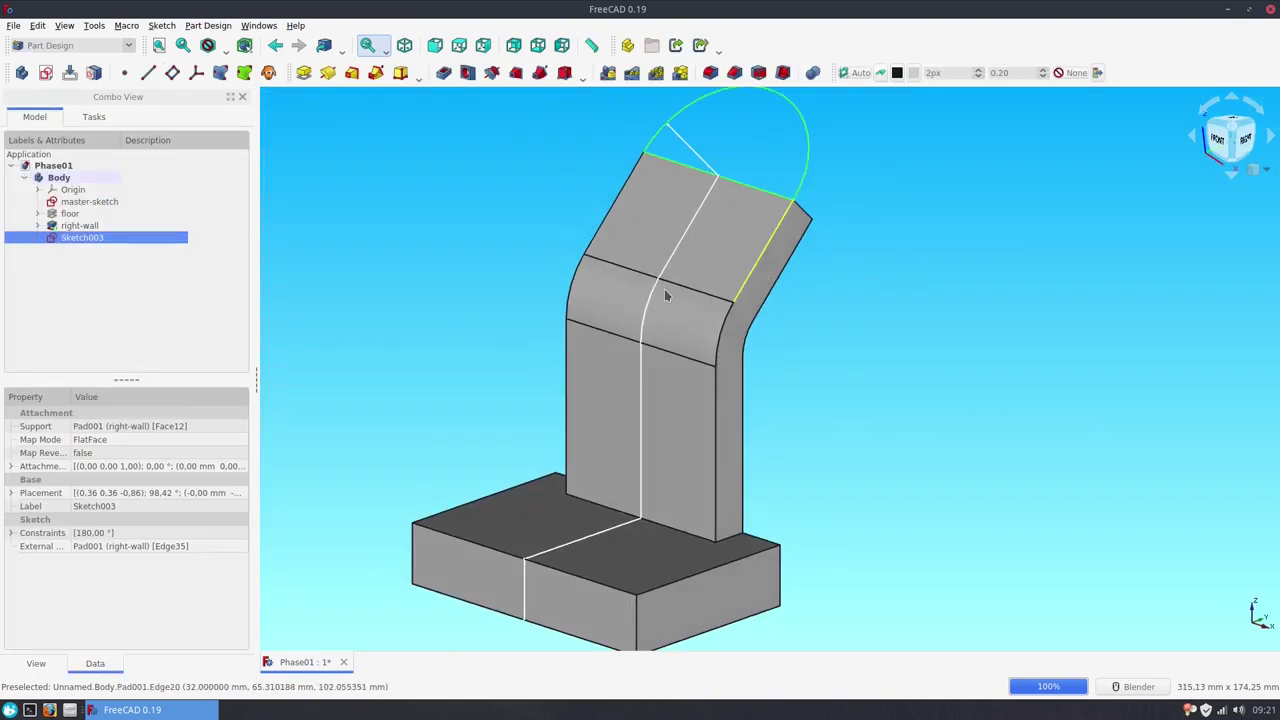
Step: Rename Sketch003 to 'dome-sketch' and pad it 12 mm reversed
middle_drag(683, 369, 880, 274)
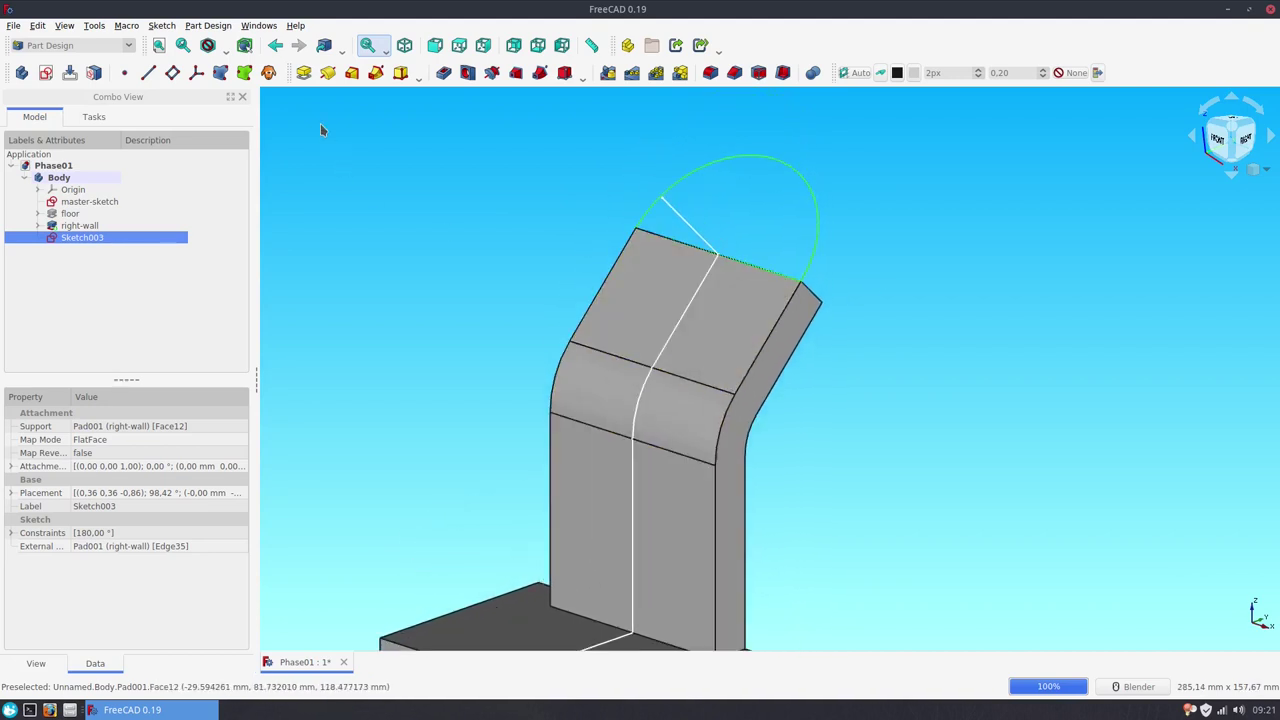
click(105, 242)
text(do)
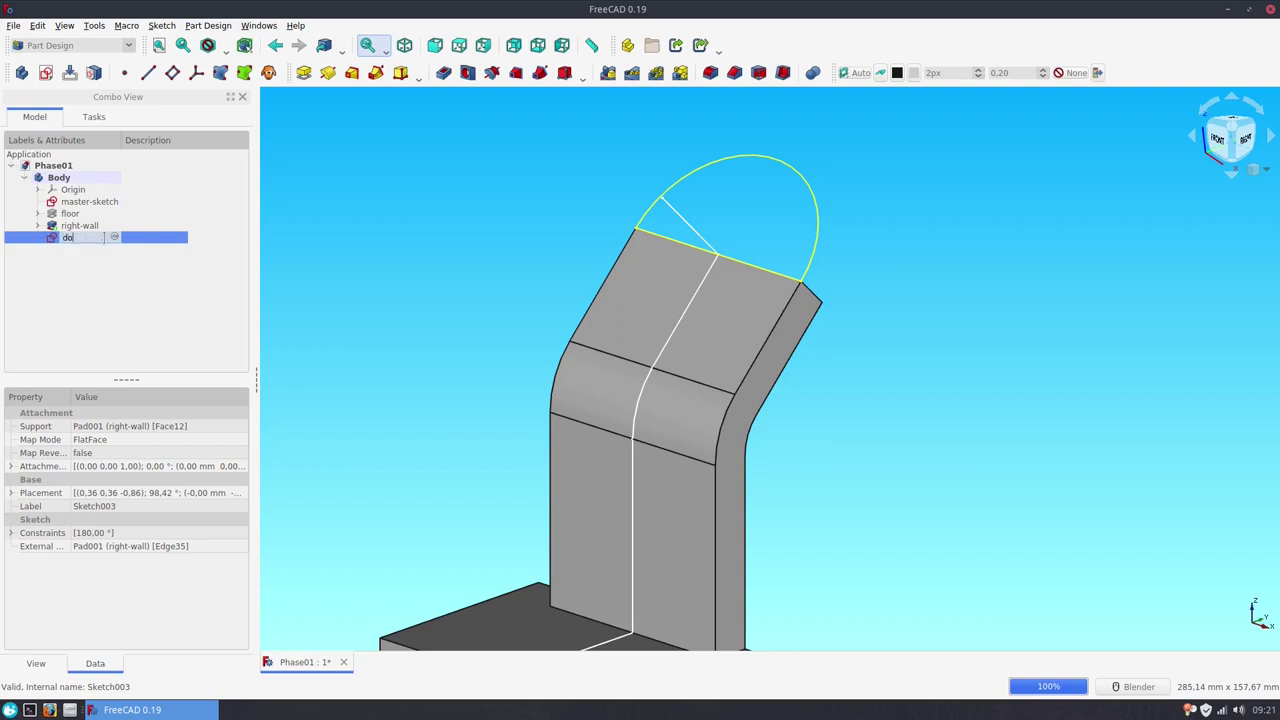
text(tch)
key(Return)
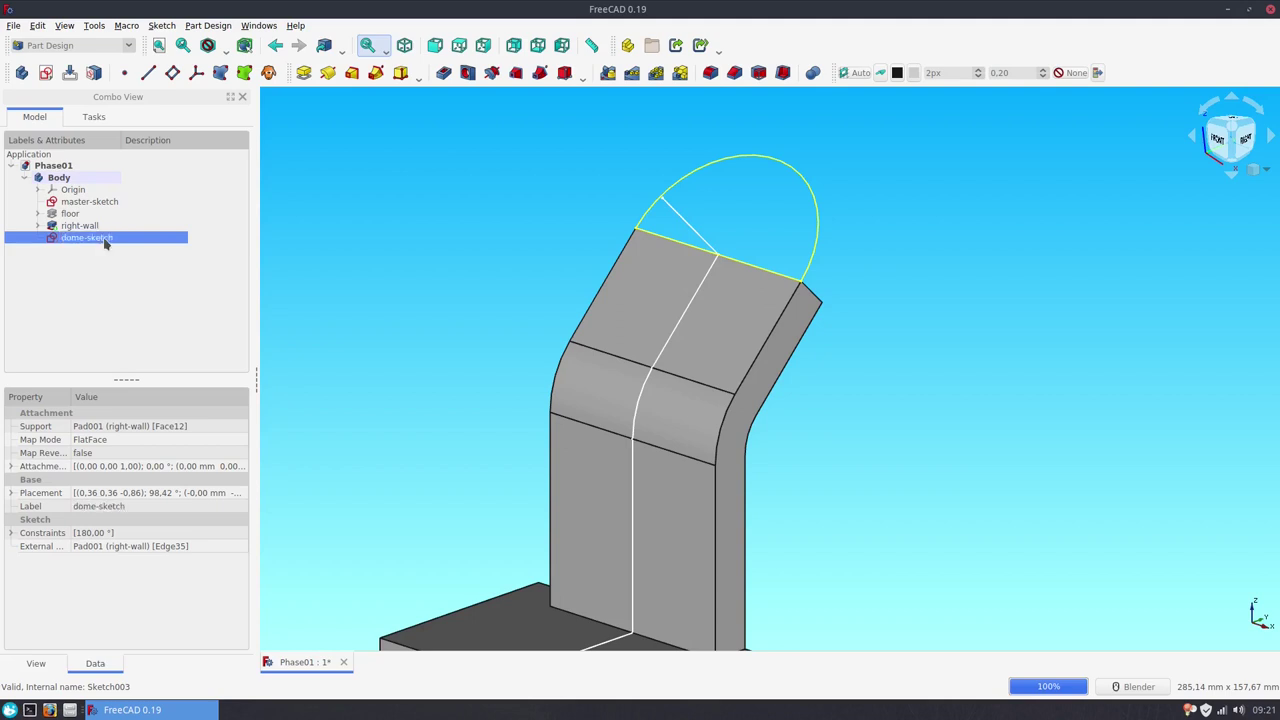
click(306, 74)
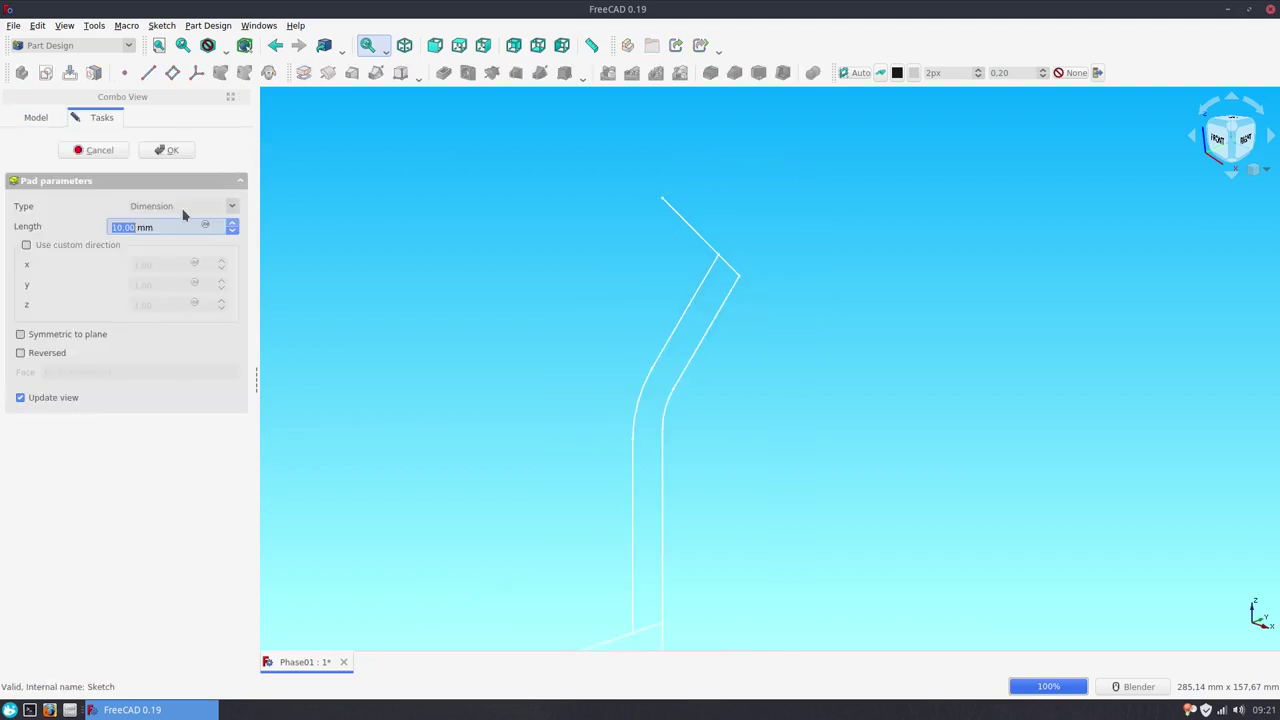
click(43, 358)
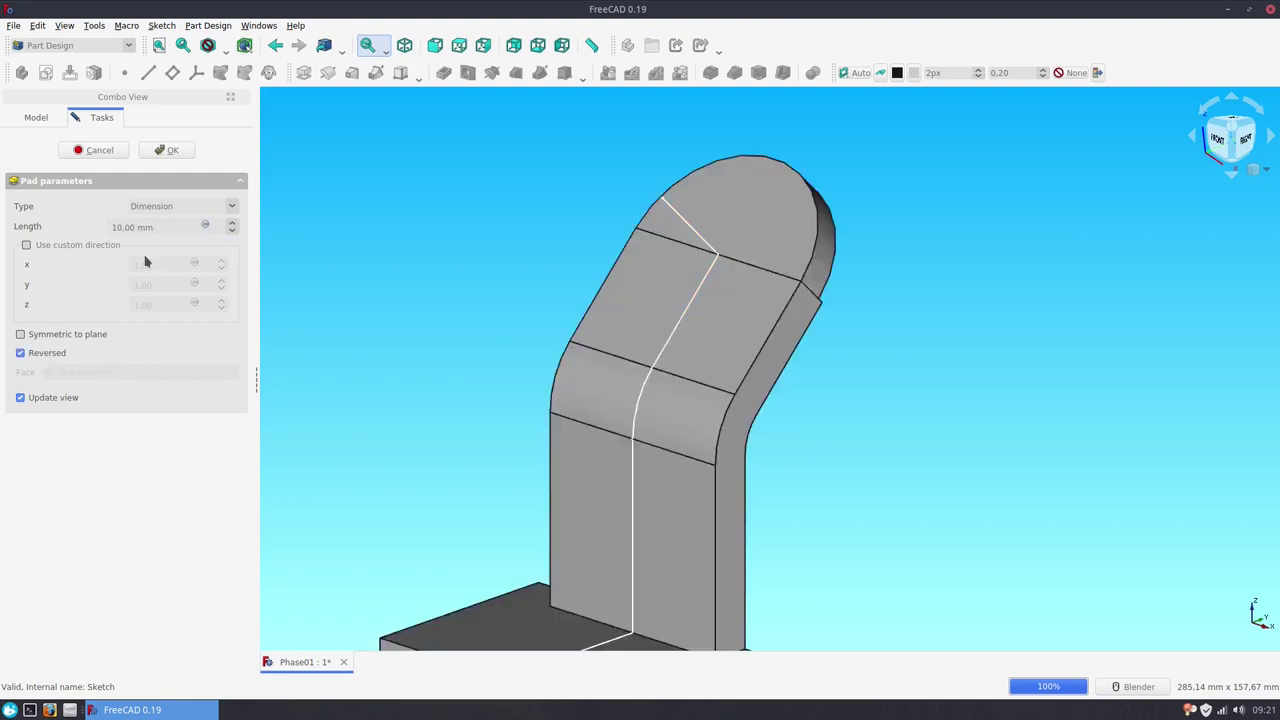
triple_click(137, 226)
text(12)
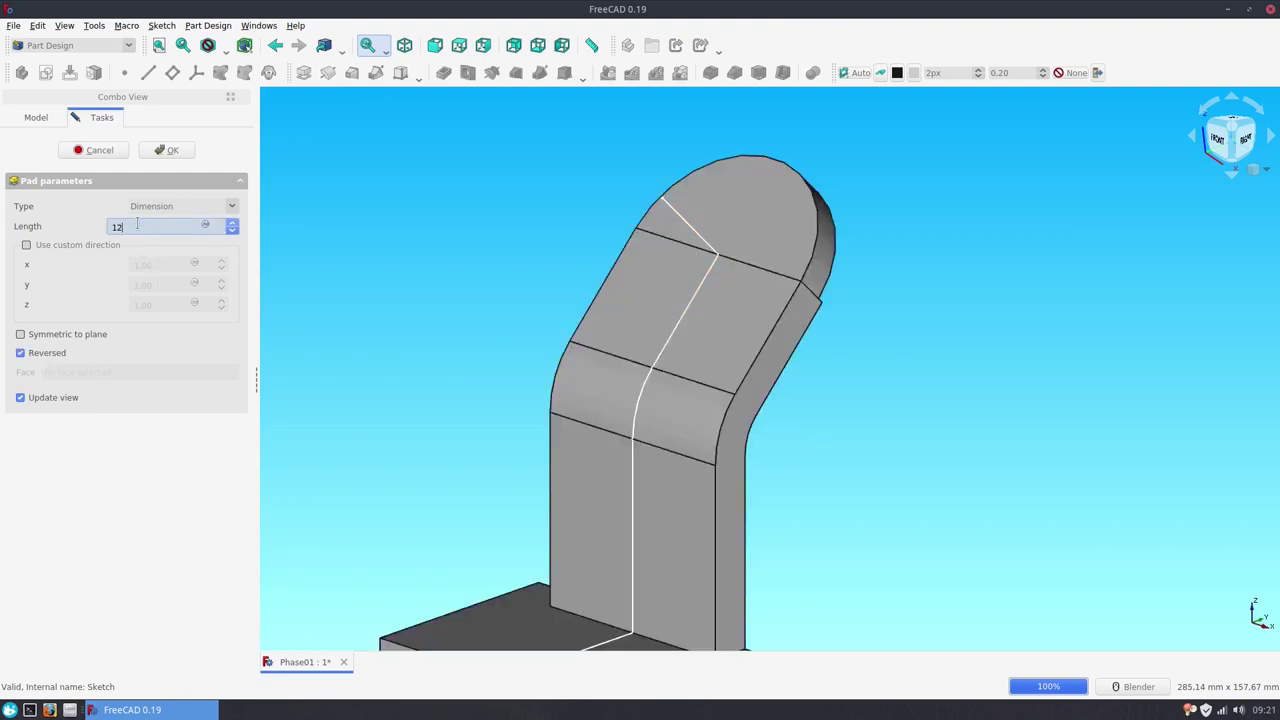
click(163, 150)
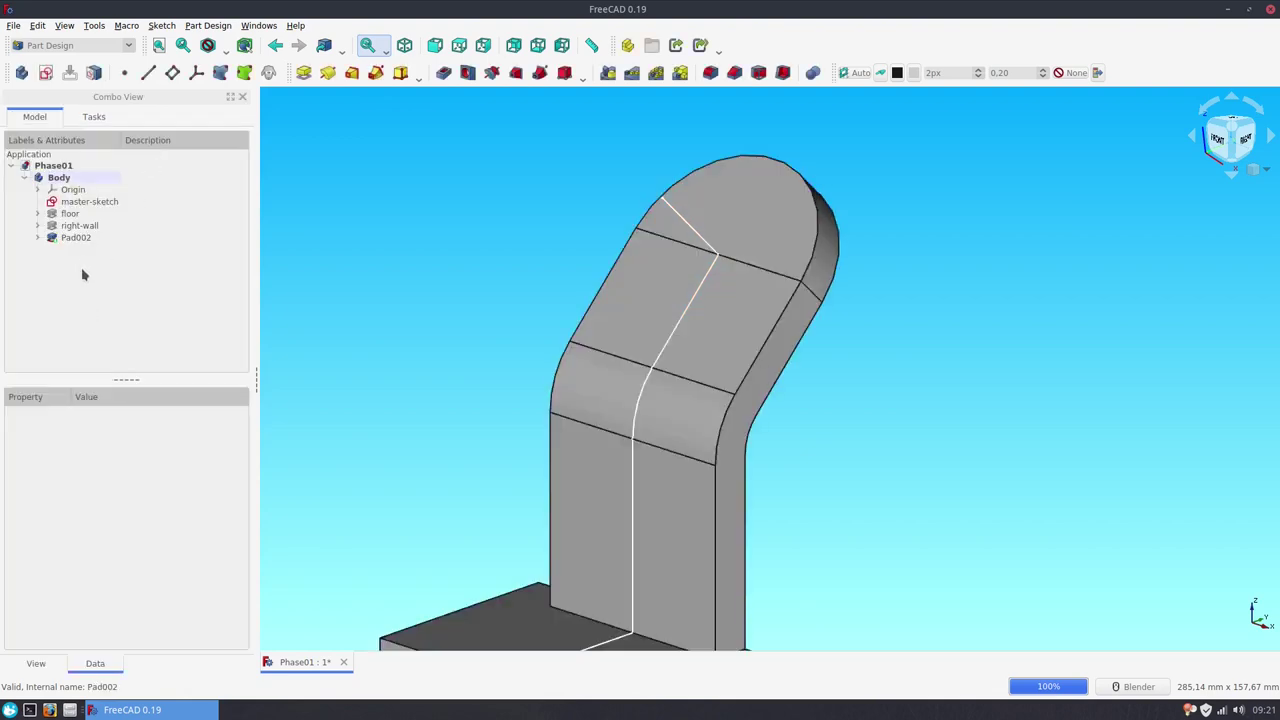
Step: Rename Pad002 to 'dome' and set its Refine property to true
click(74, 238)
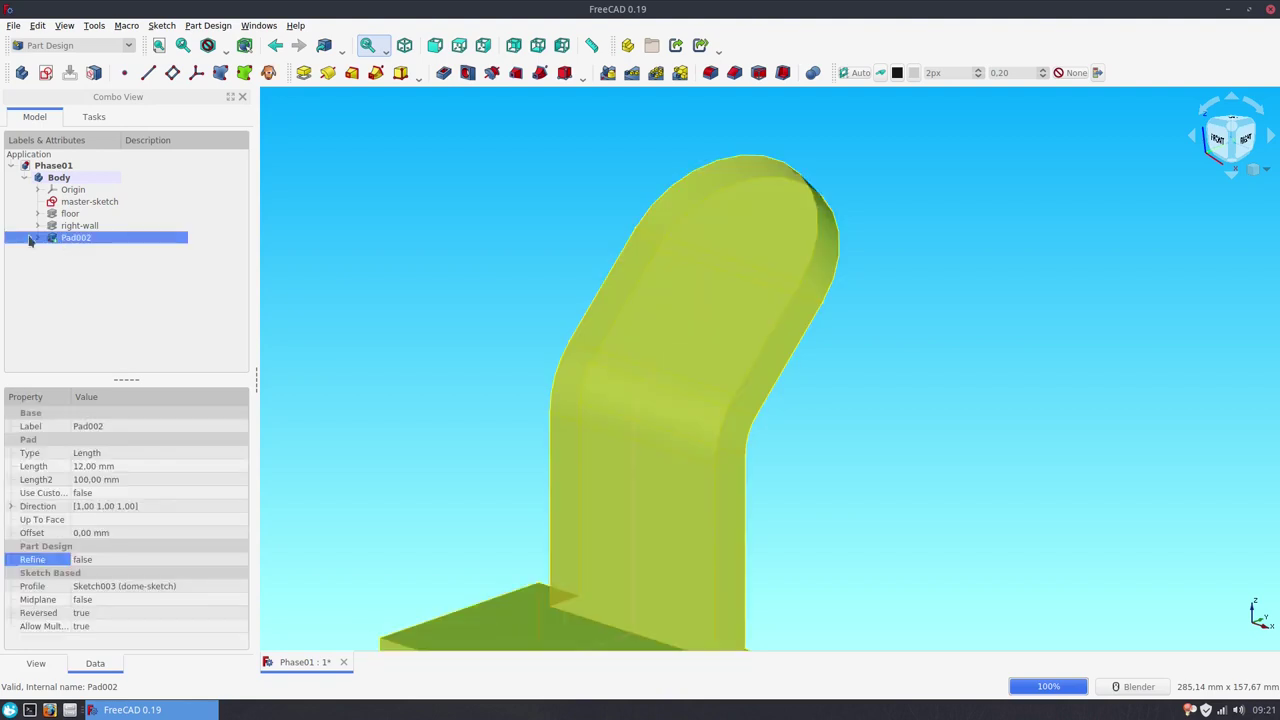
click(38, 239)
click(66, 243)
text(dome)
key(Return)
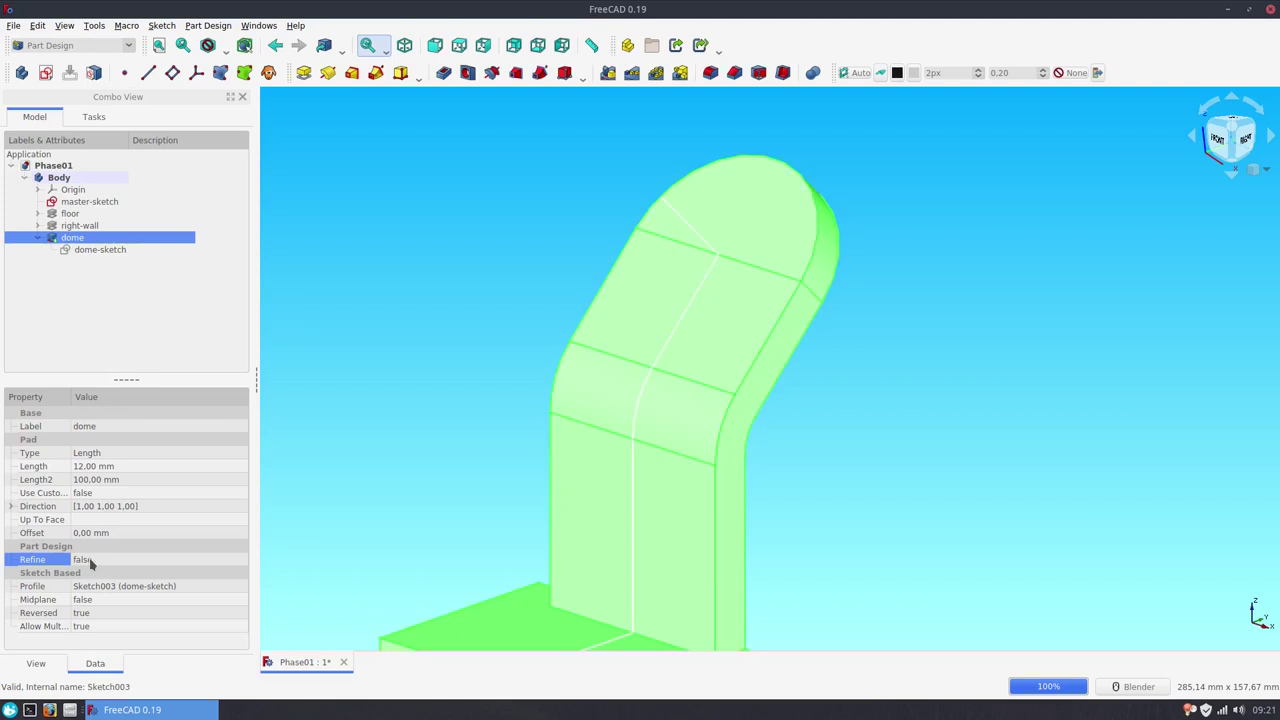
click(90, 560)
click(90, 560)
click(107, 580)
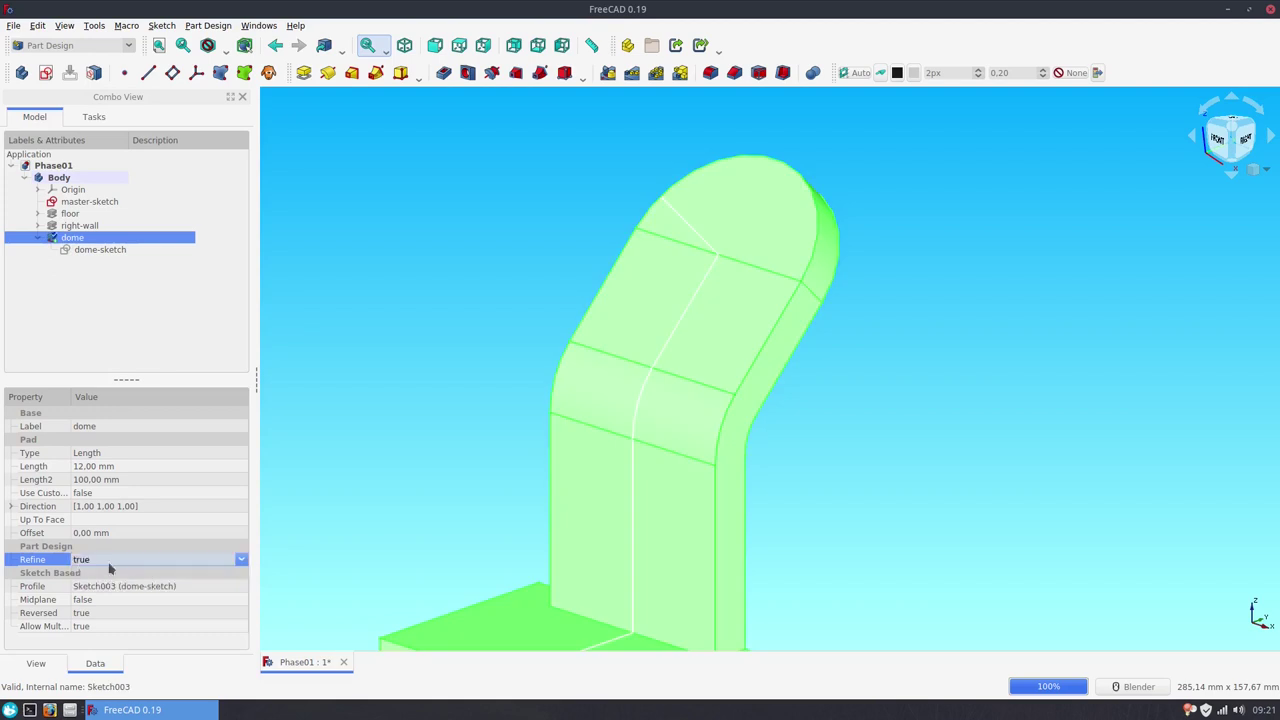
Step: Recompute the dome feature and select its flat top face
right_click(81, 242)
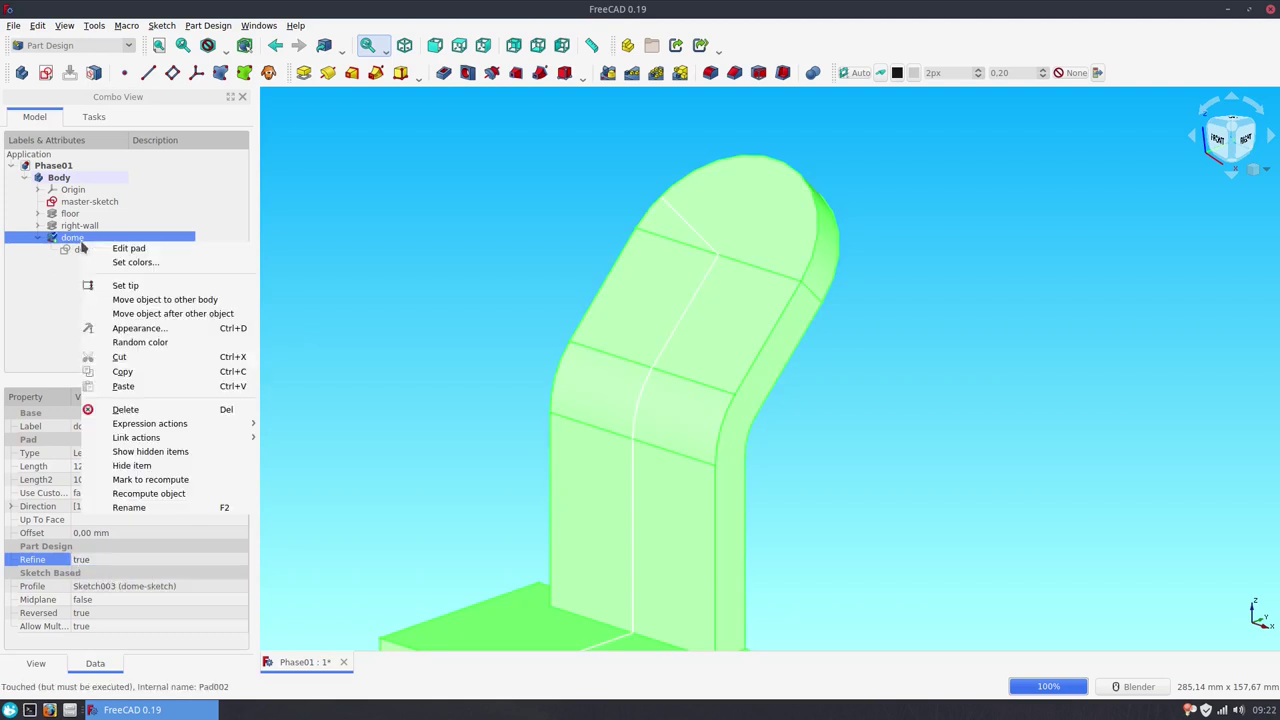
click(174, 494)
click(430, 380)
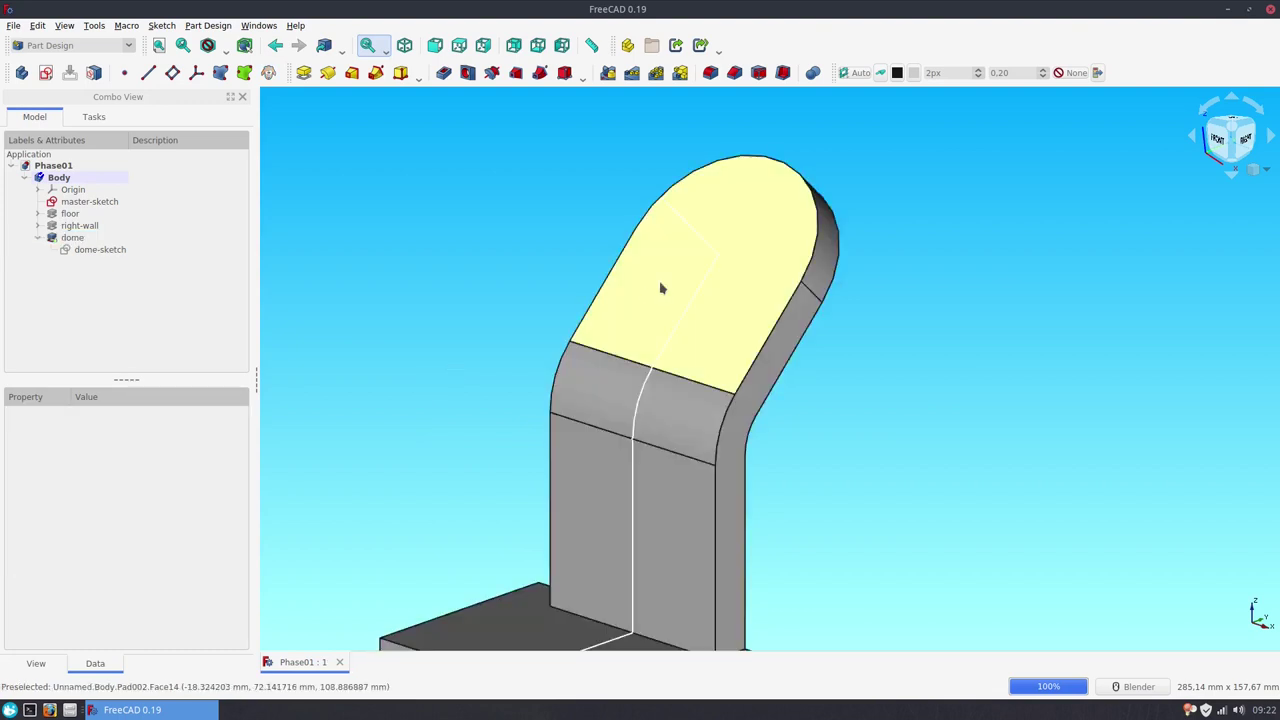
click(752, 222)
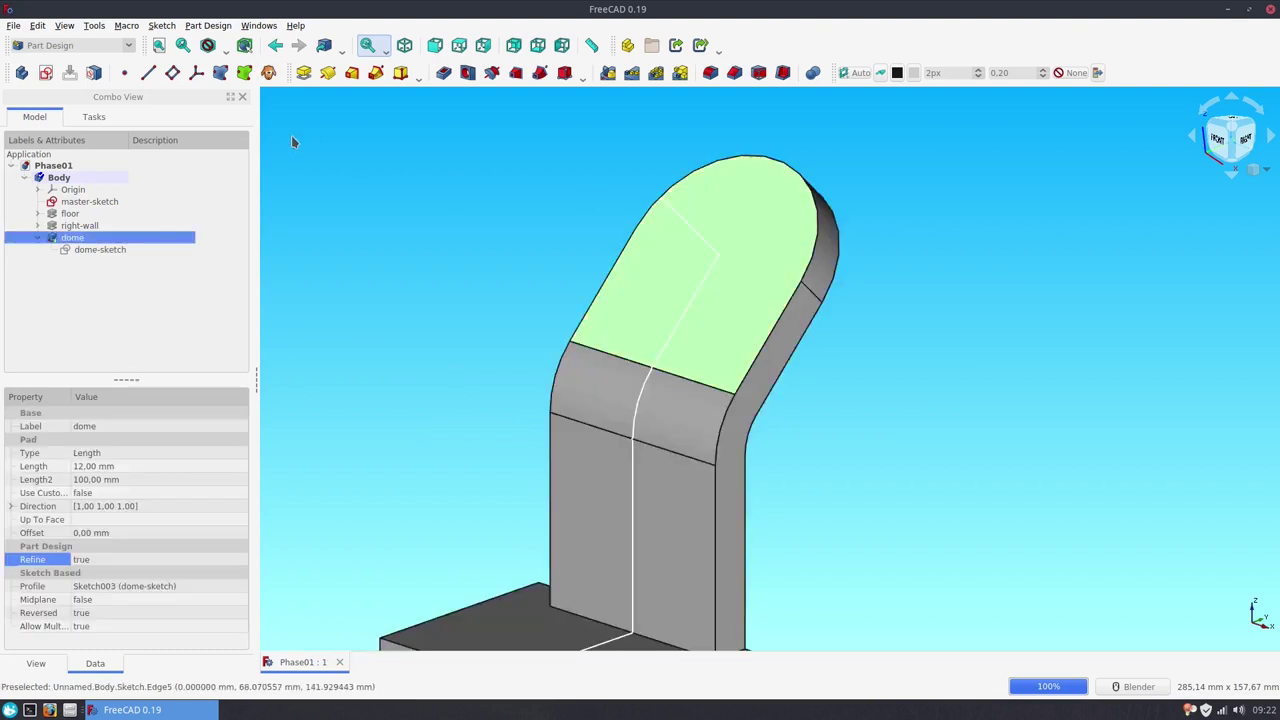
Step: Start a sketch on the dome face, link its curved edge, and draw a circle at its centre
click(45, 74)
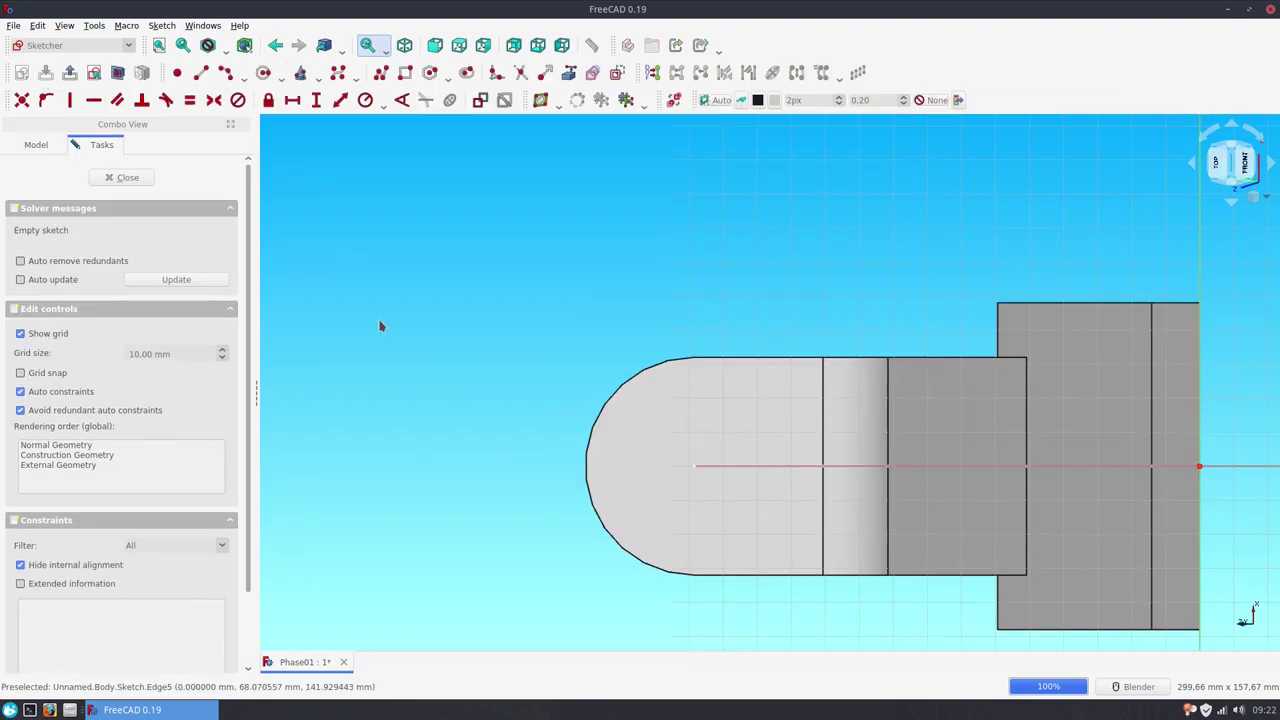
click(577, 100)
click(589, 436)
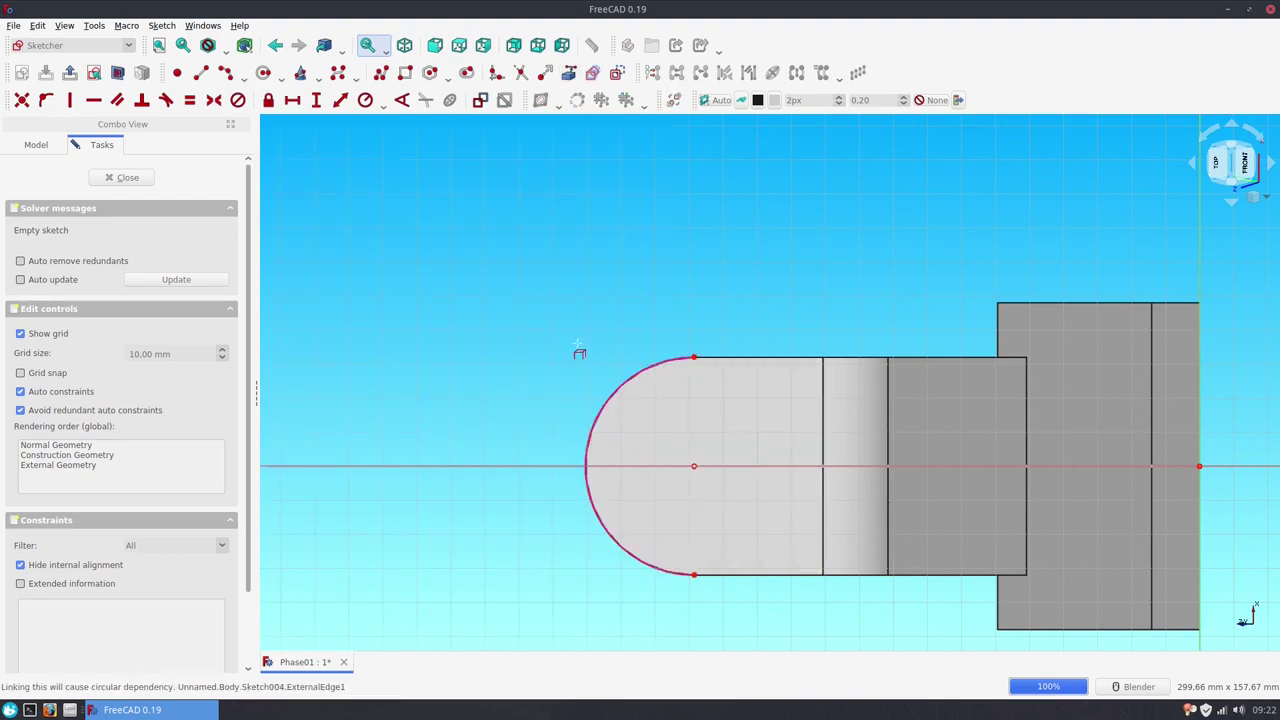
click(263, 72)
click(694, 467)
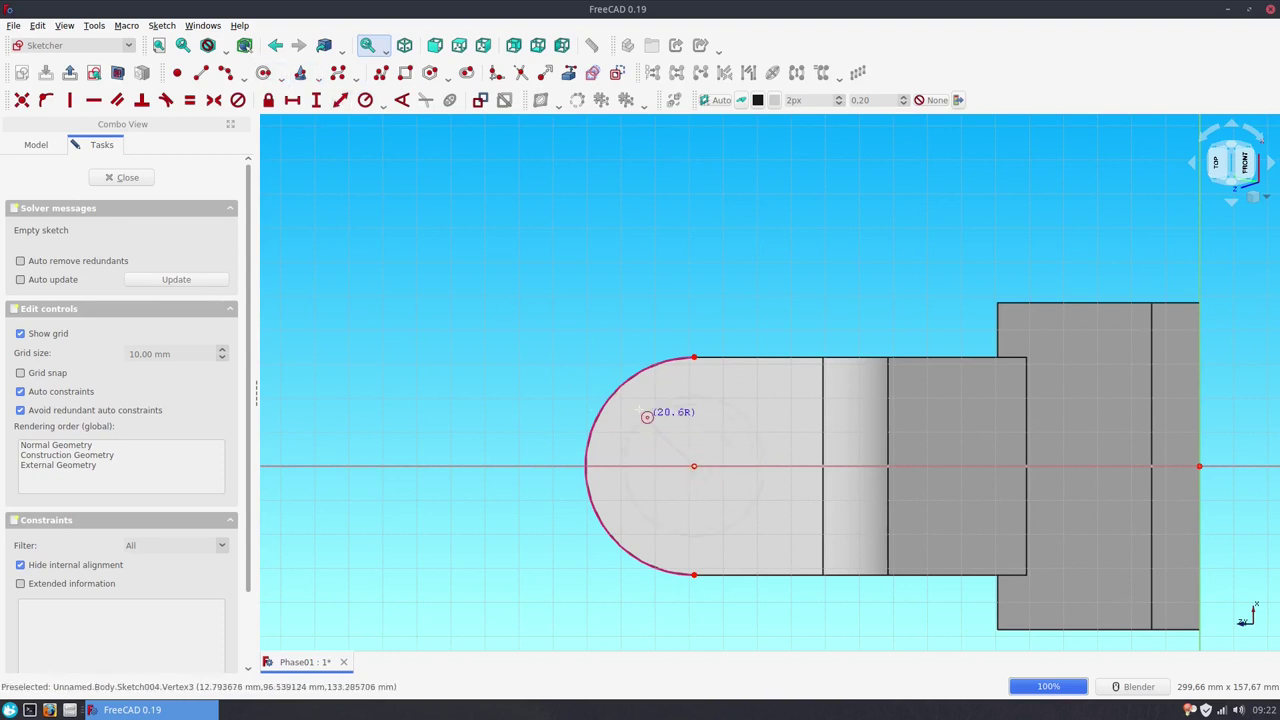
click(649, 410)
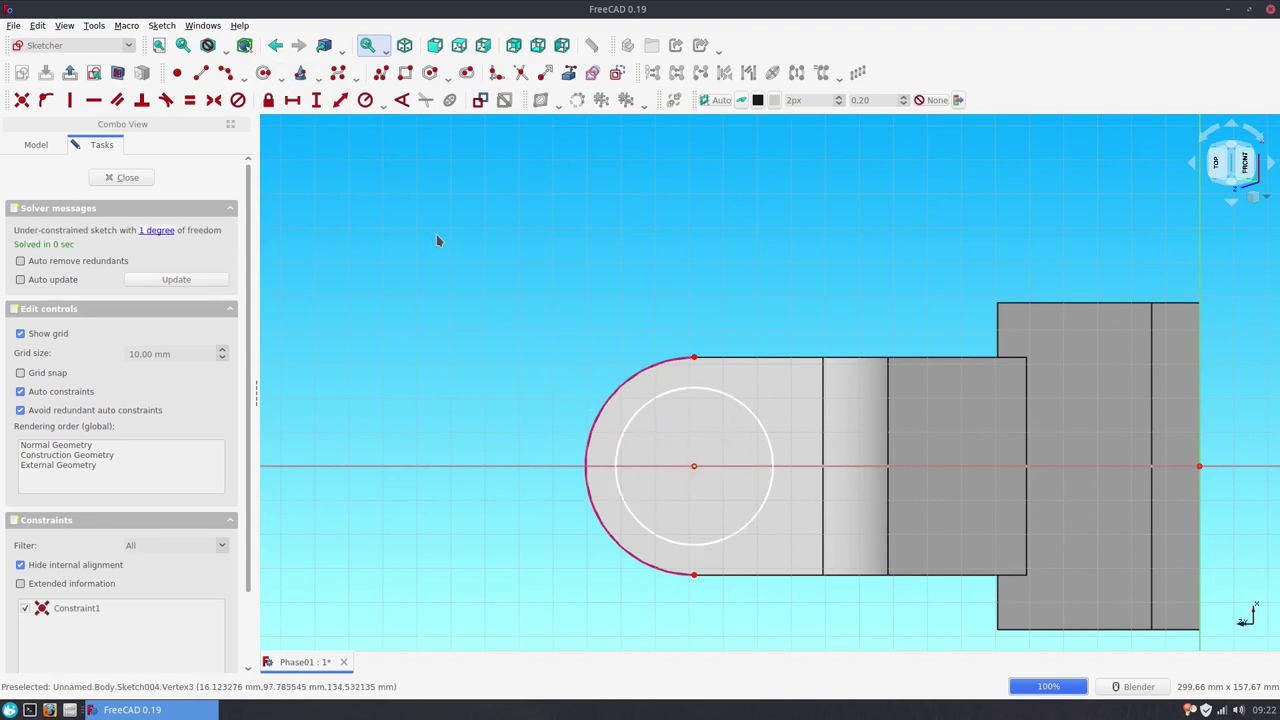
Step: Constrain the circle's radius to 26 mm and close the sketch
click(639, 412)
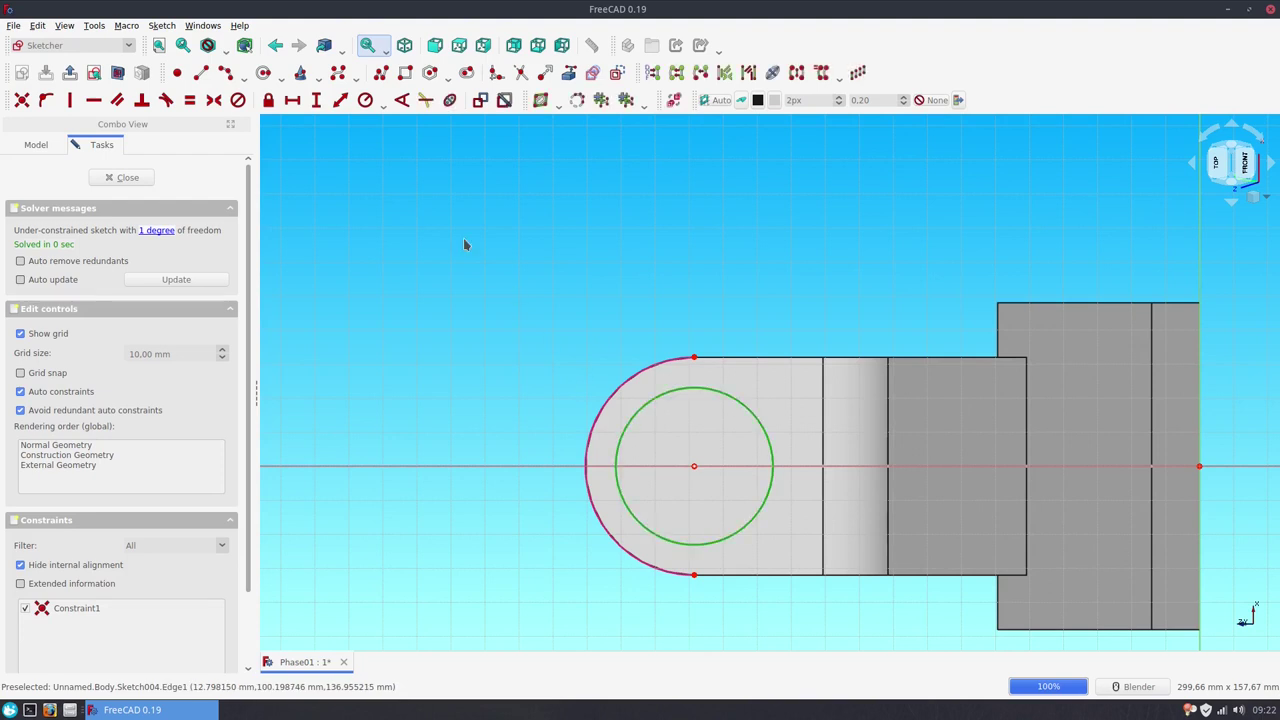
click(366, 101)
text(26)
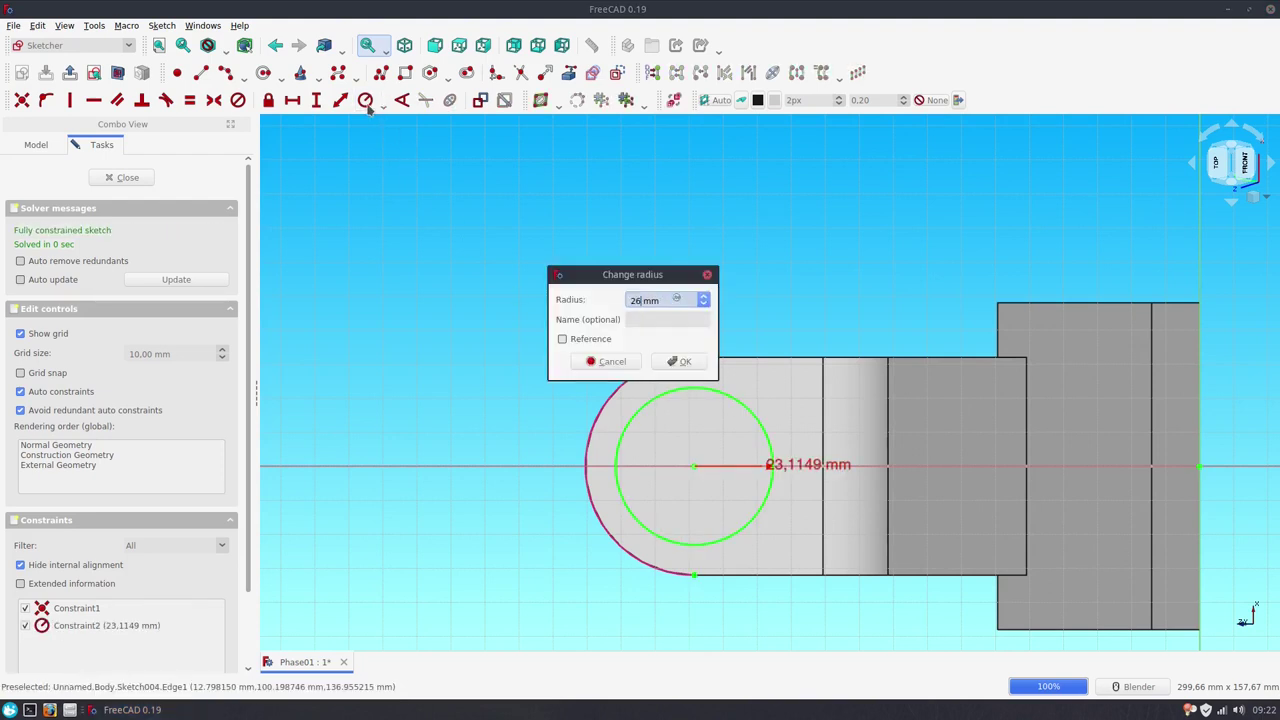
key(Return)
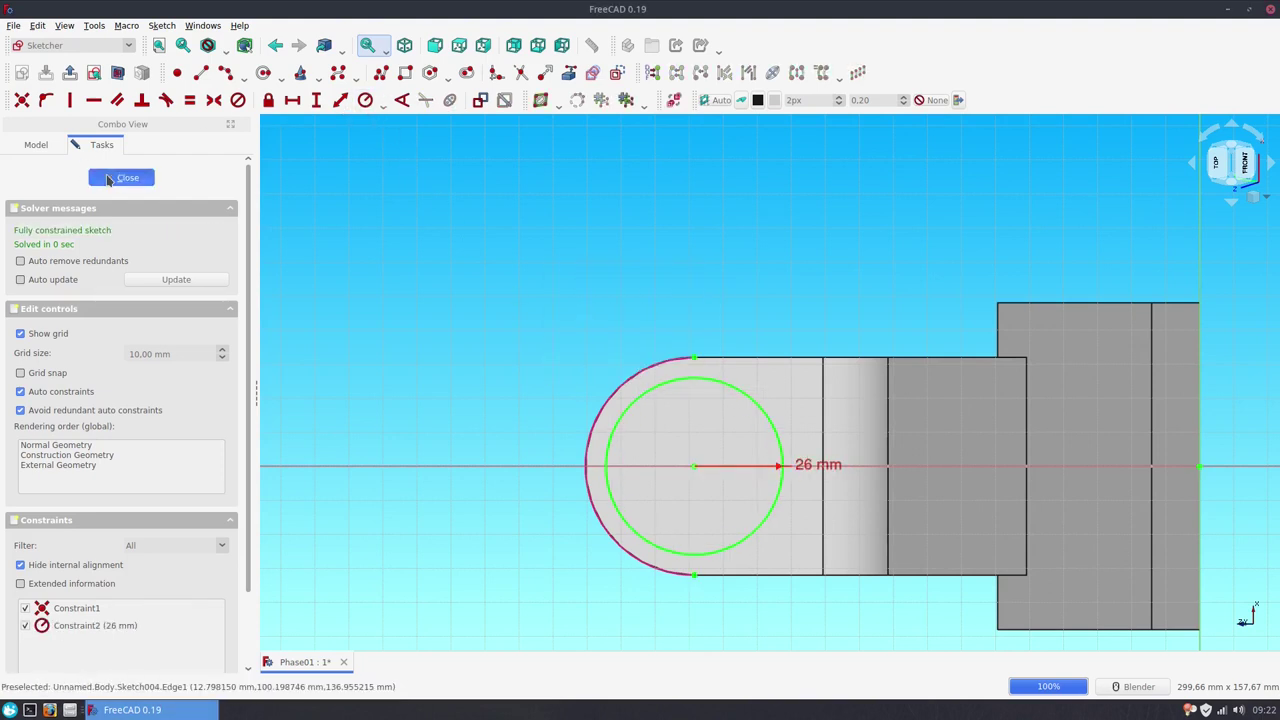
click(127, 177)
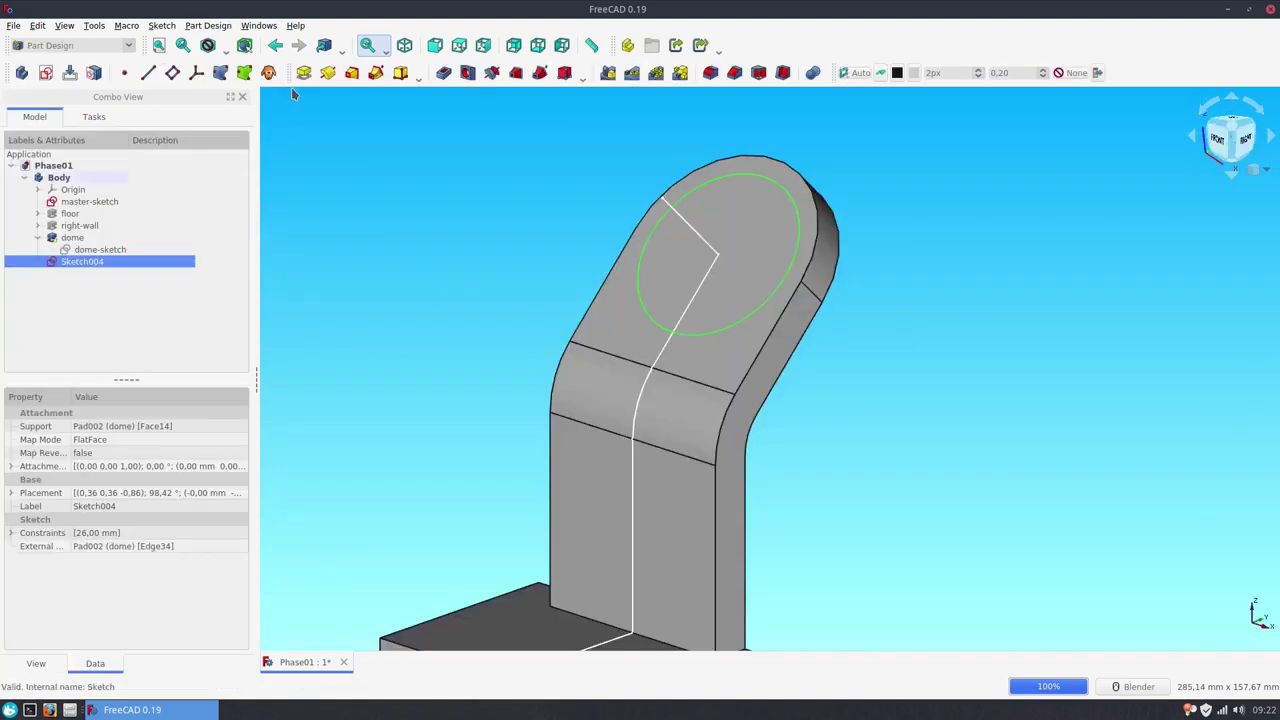
Step: Rename Sketch004 to 'pipe-sketch' and pad it 32 mm
click(116, 265)
text(pipe-sk)
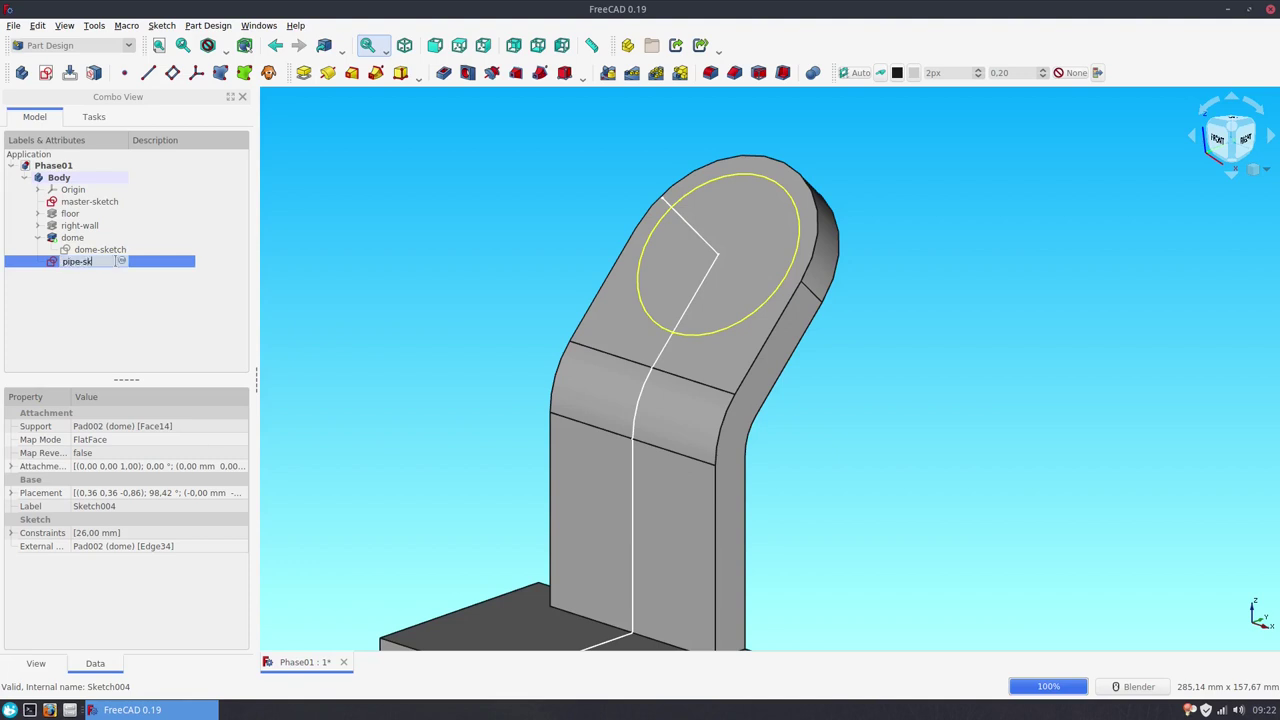
text(etch)
key(Return)
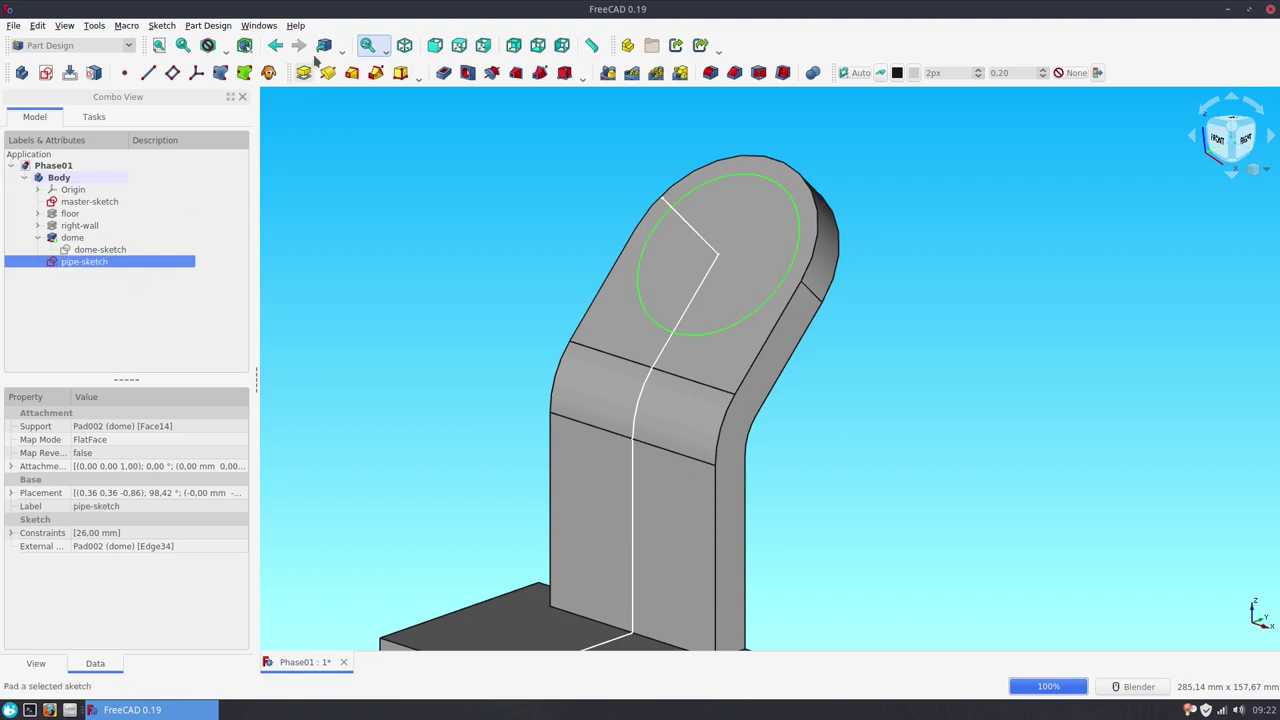
click(305, 73)
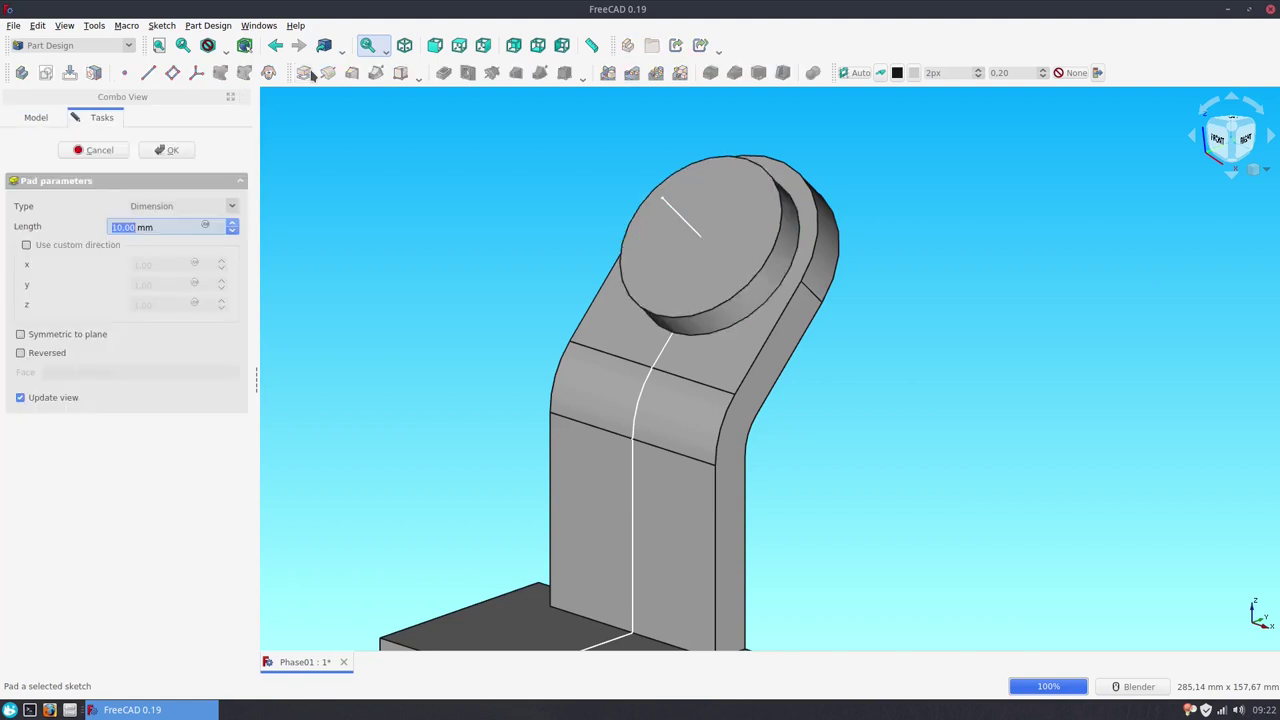
text(32)
key(Return)
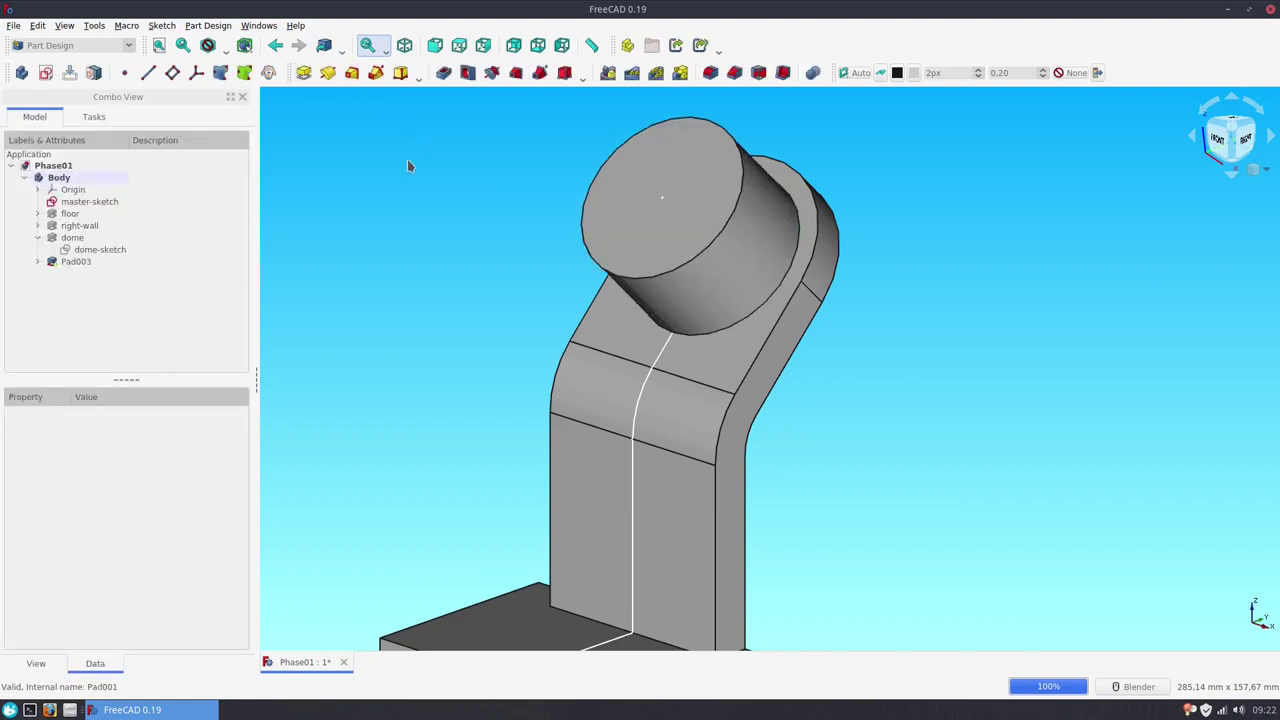
Step: Rename the new pad to 'pipe'
click(65, 262)
click(65, 261)
text(pipe)
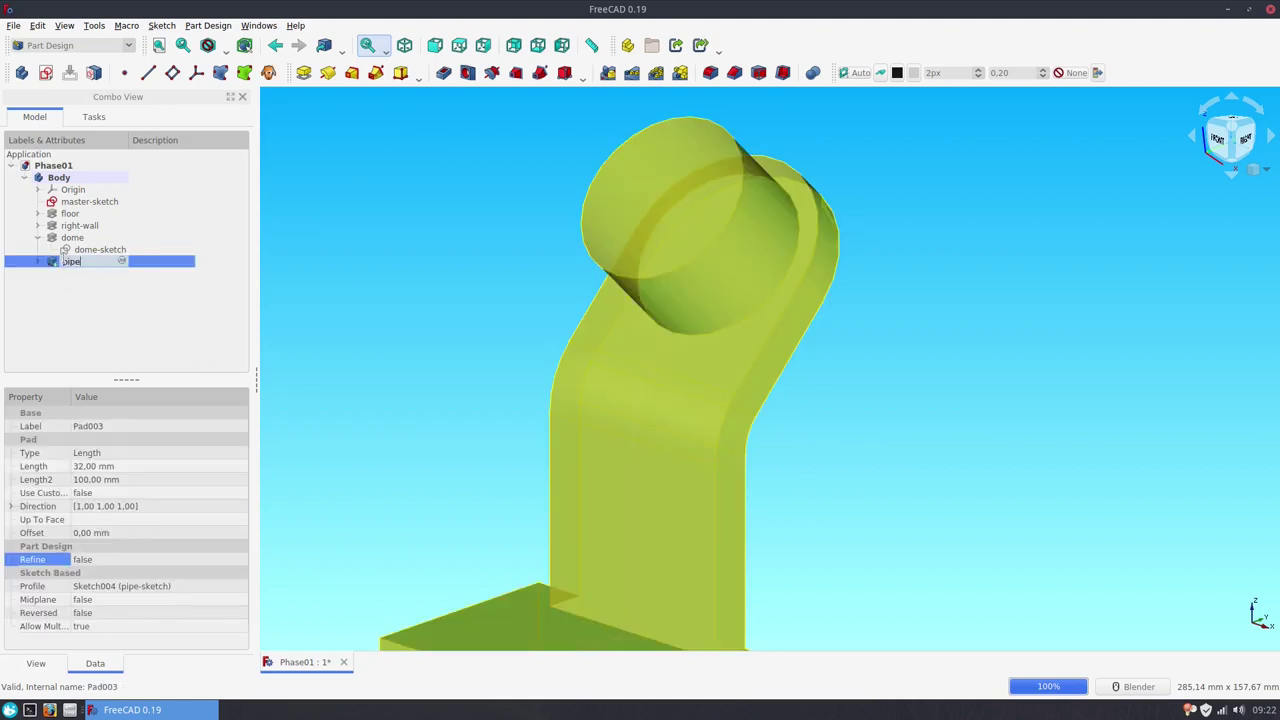
key(Return)
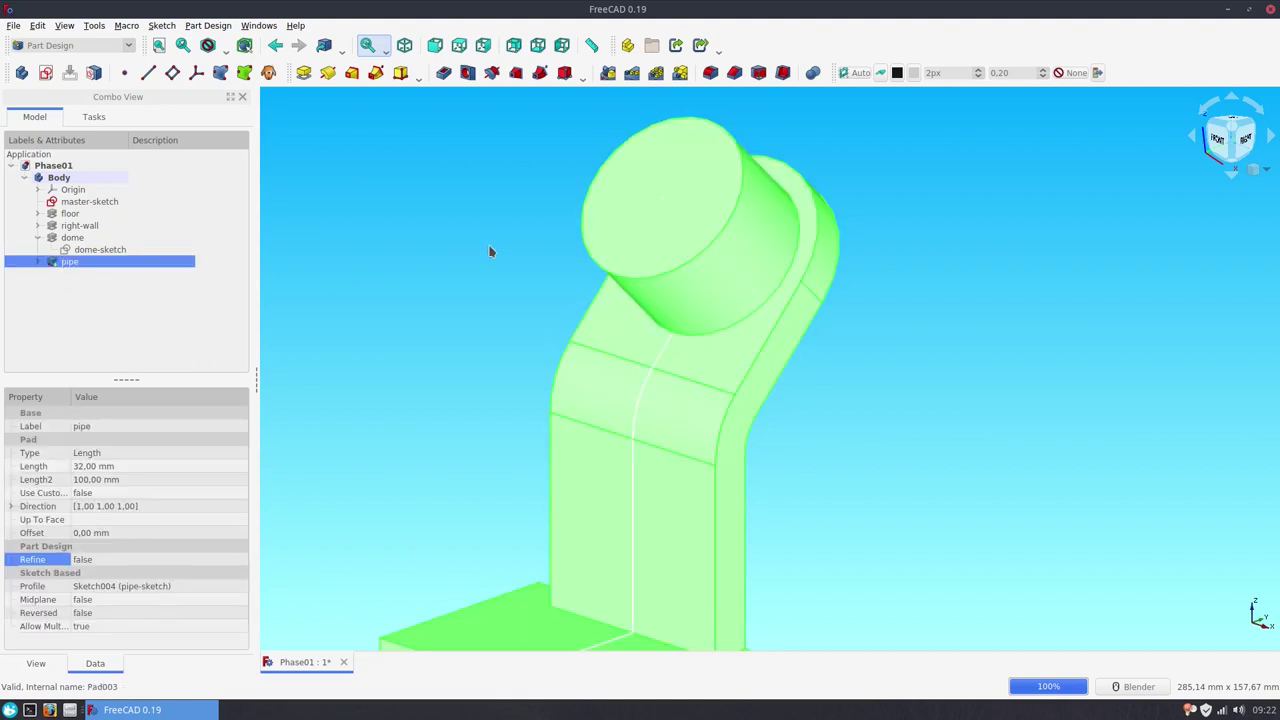
click(490, 251)
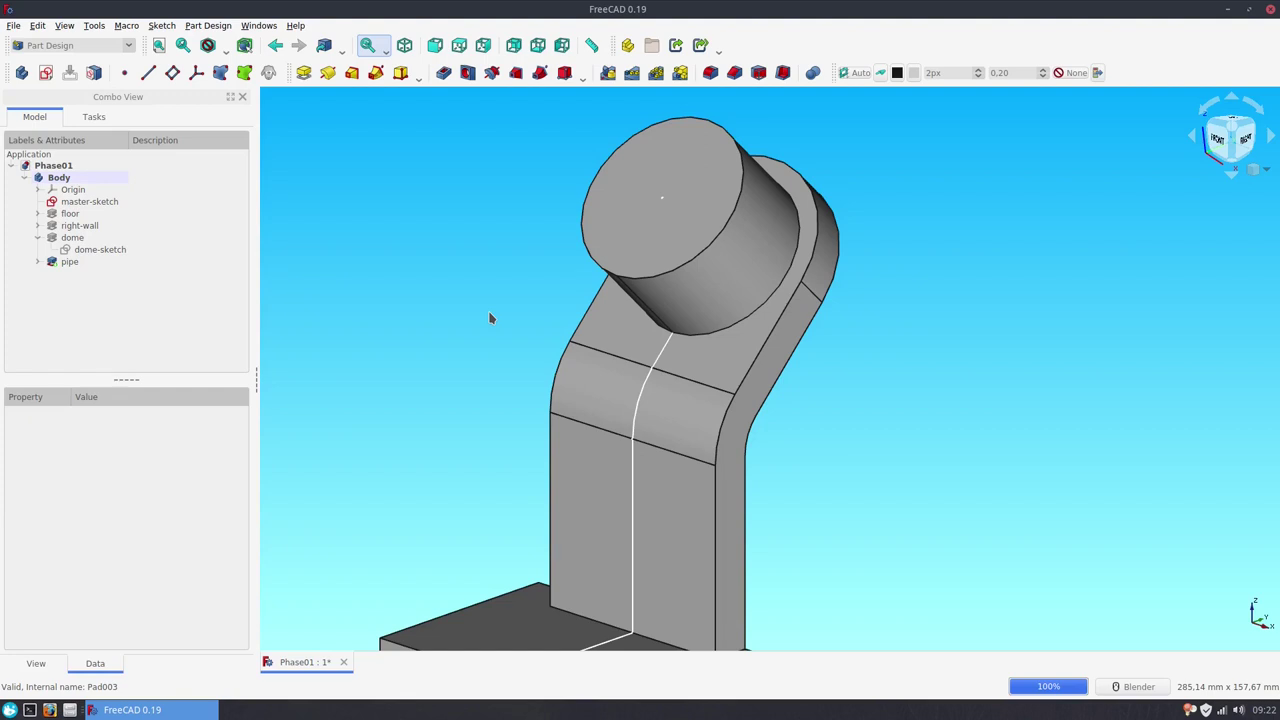
Step: View the part from the right side with the pipe solid hidden
middle_drag(500, 331, 523, 329)
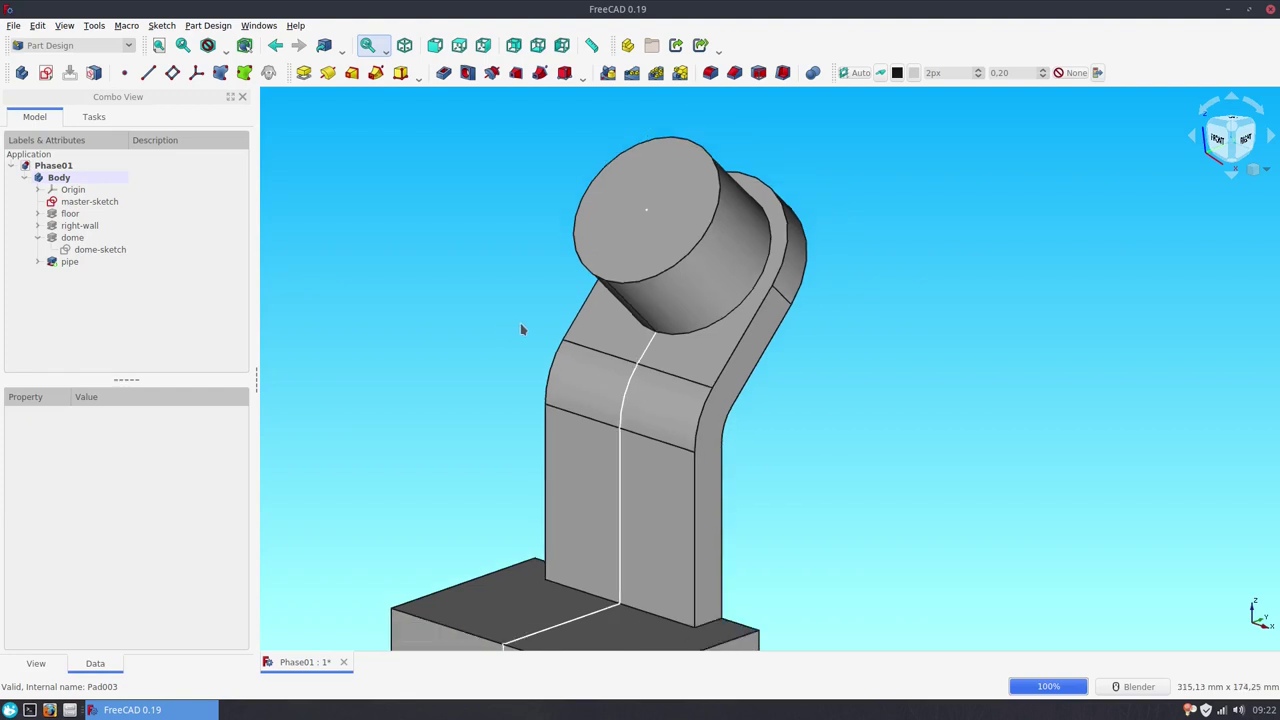
click(1243, 148)
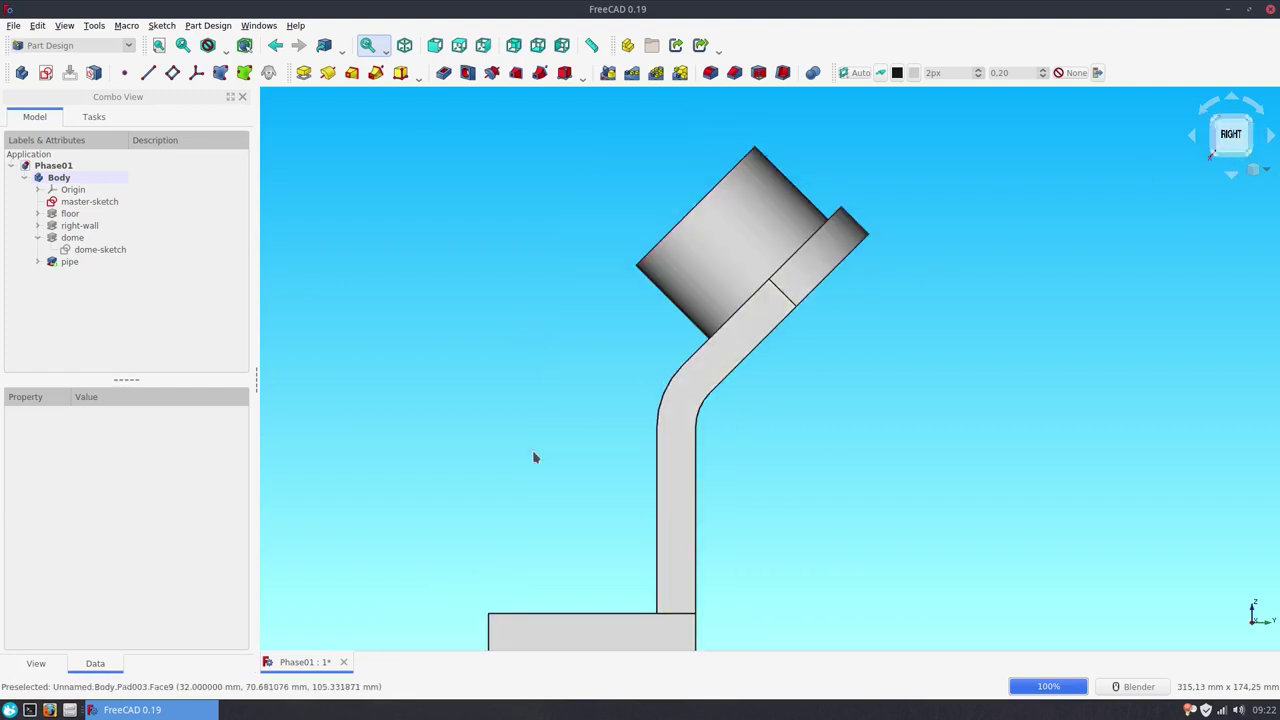
shift+middle_drag(526, 437, 545, 377)
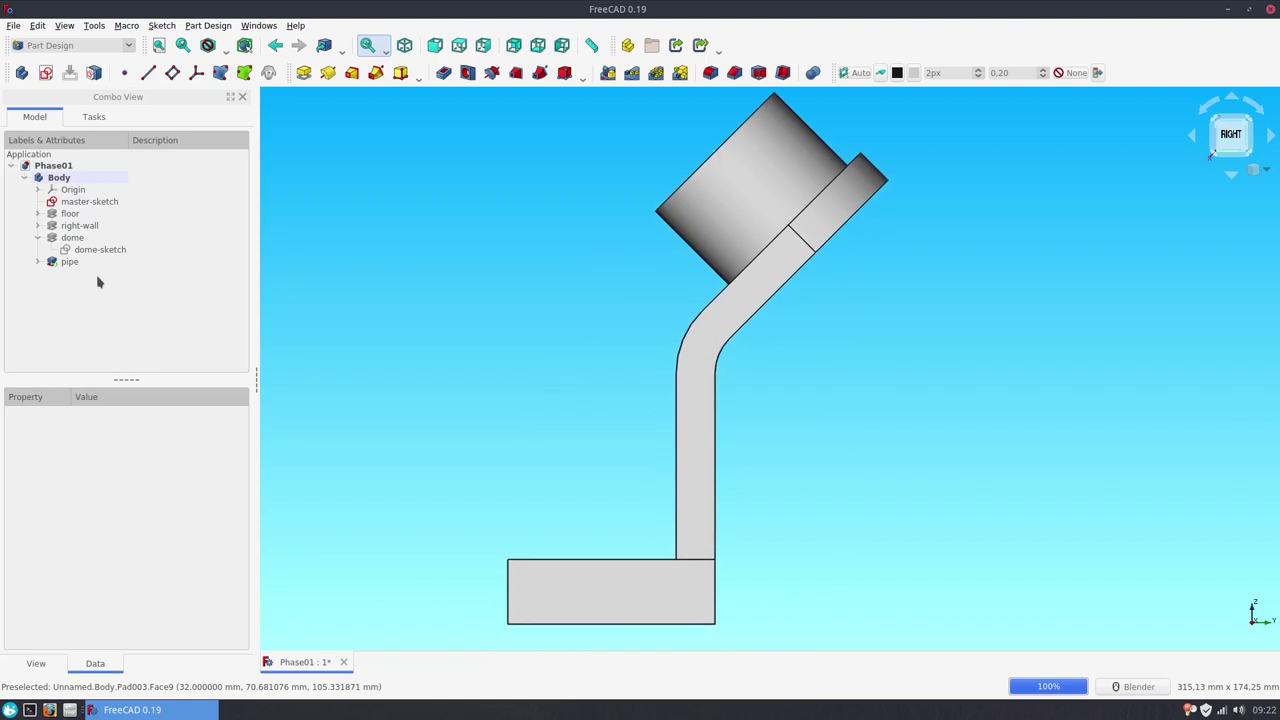
click(72, 261)
key(space)
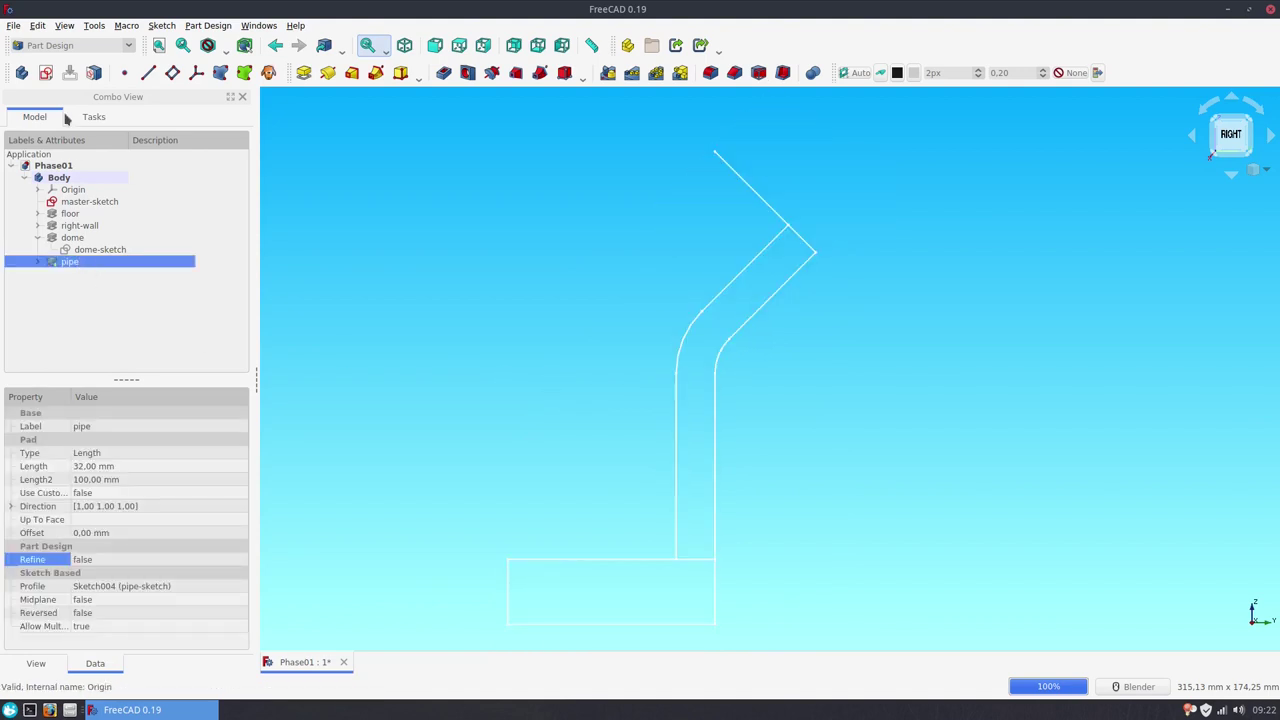
Step: Create a new sketch on the YZ plane
click(46, 73)
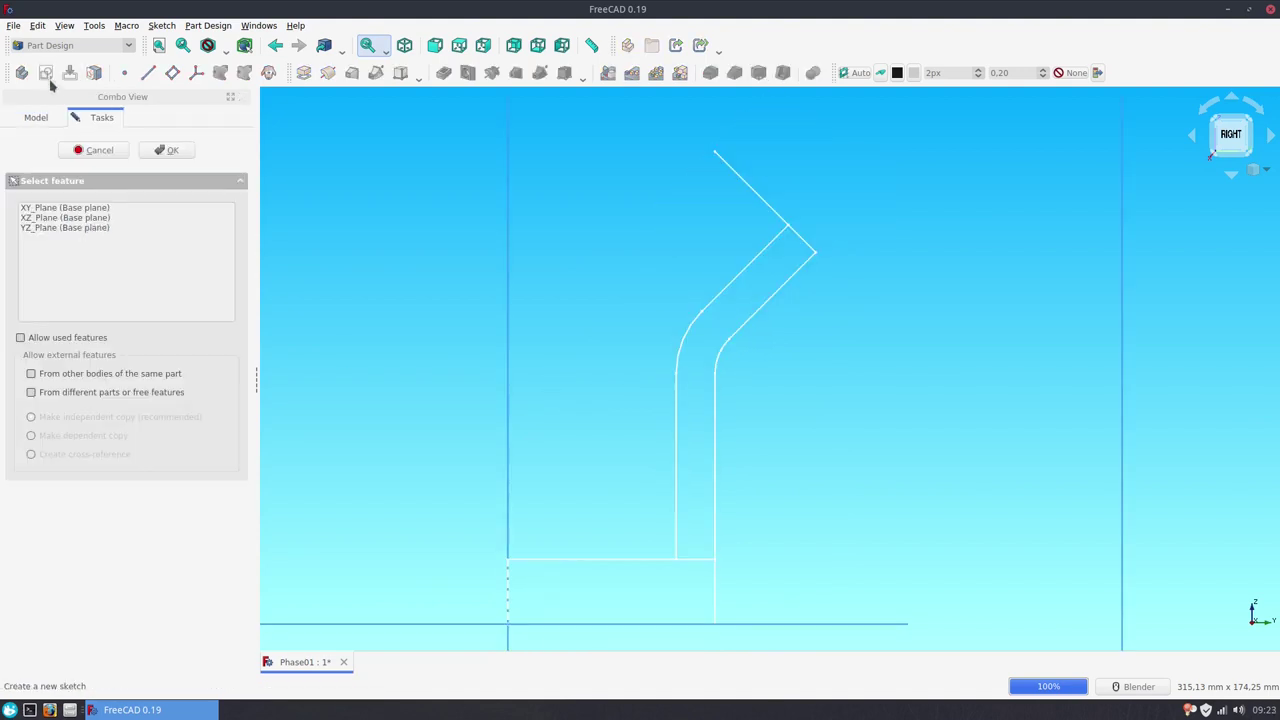
click(56, 230)
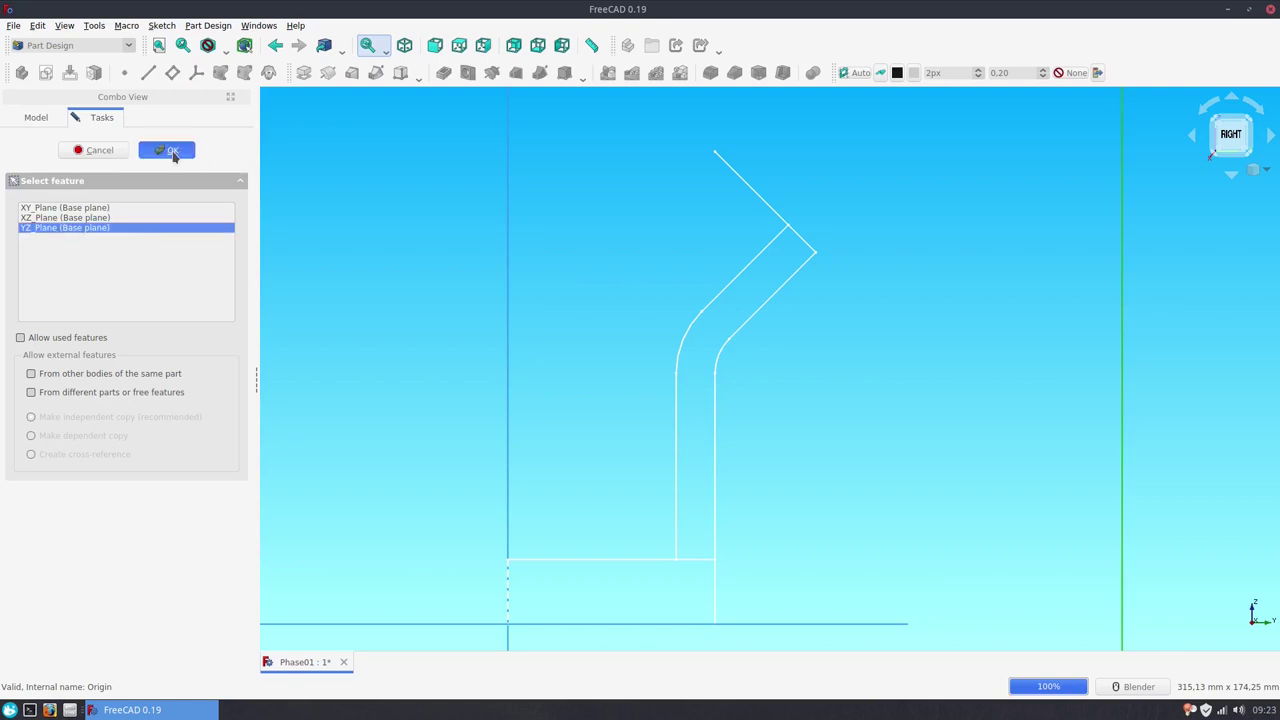
click(166, 150)
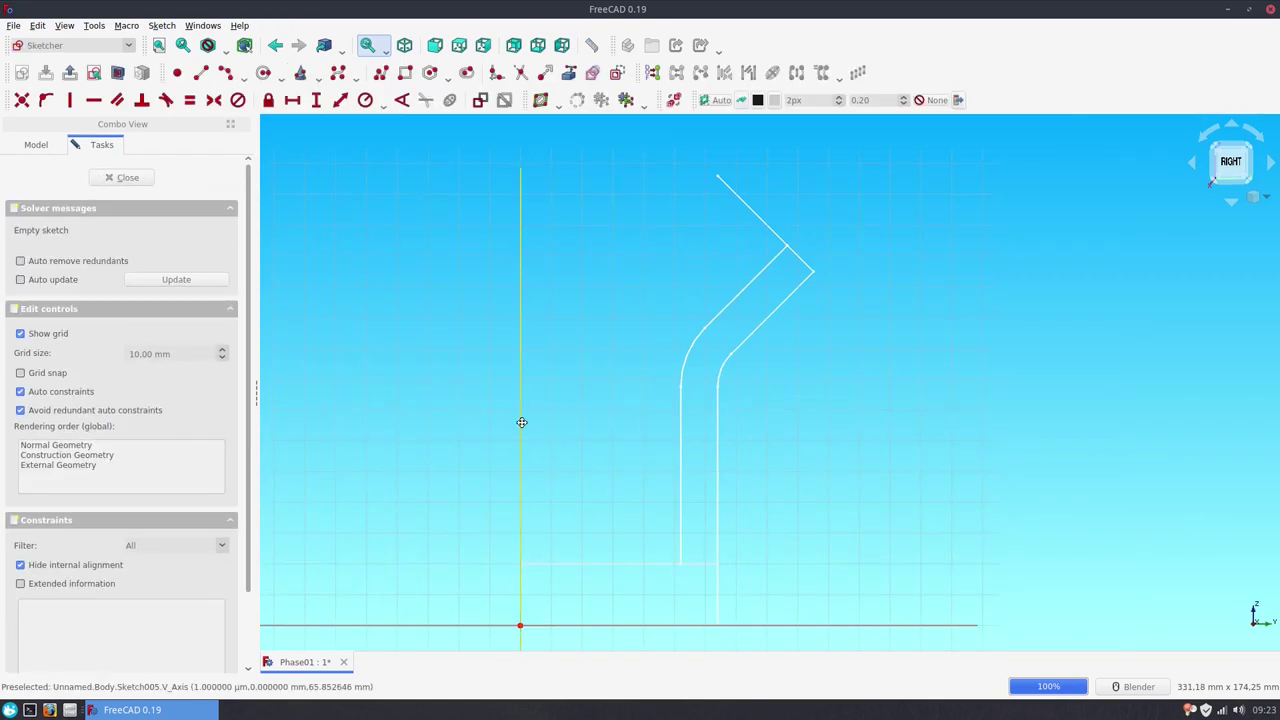
mouse_move(520, 423)
shift+middle_down()
mouse_move(526, 368)
mouse_move(552, 391)
shift+middle_up()
scroll(526, 373, up, 2)
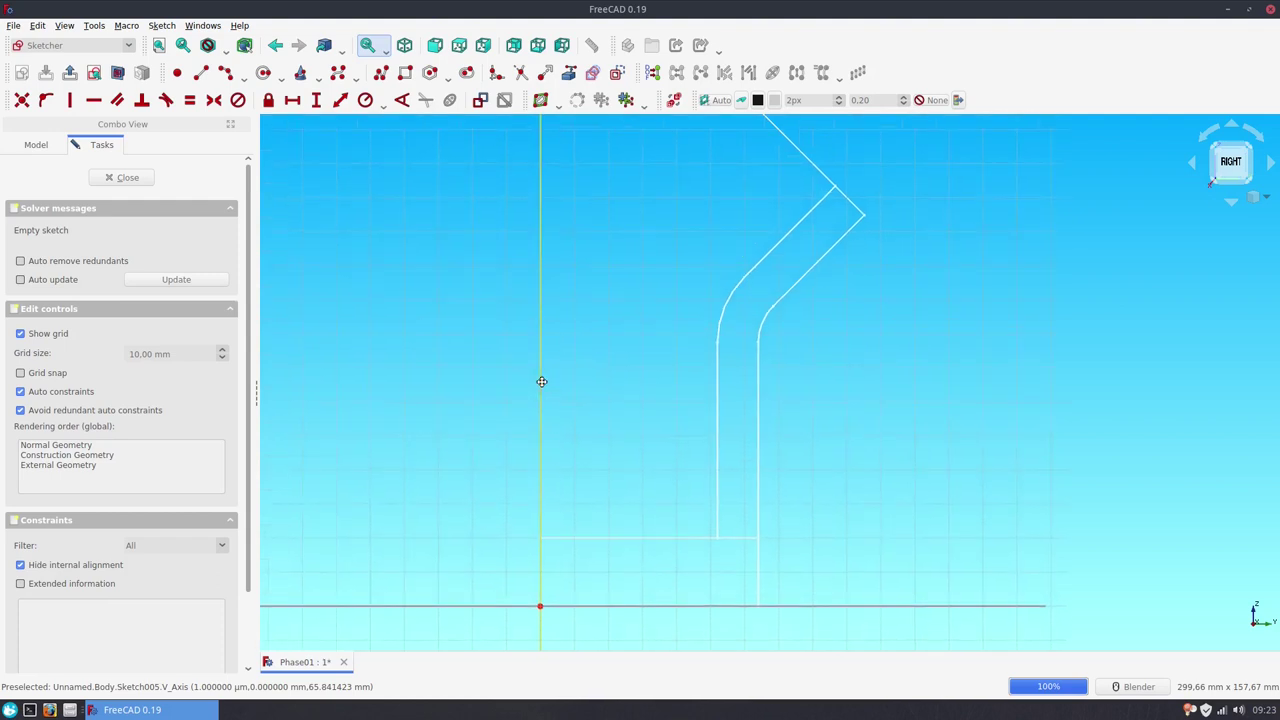
Step: Link the wall's bottom, vertical, bend, diagonal and top edges as external geometry
click(568, 72)
click(645, 549)
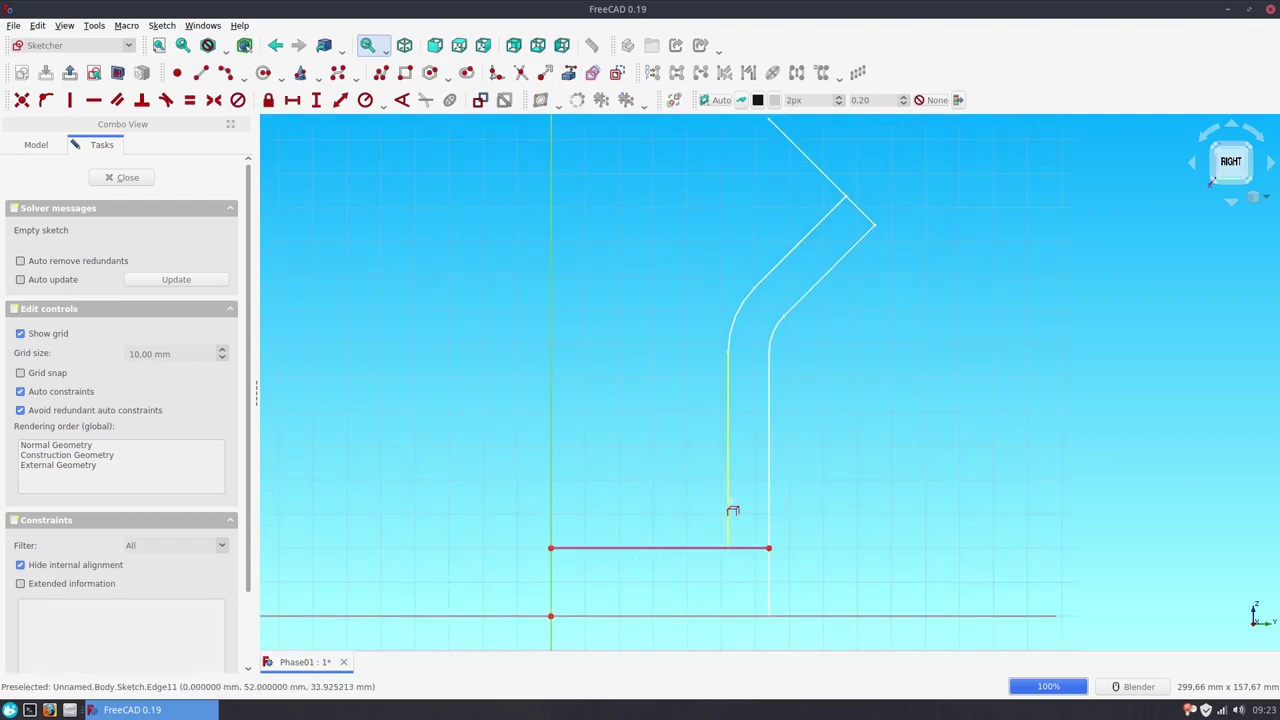
click(728, 490)
click(734, 336)
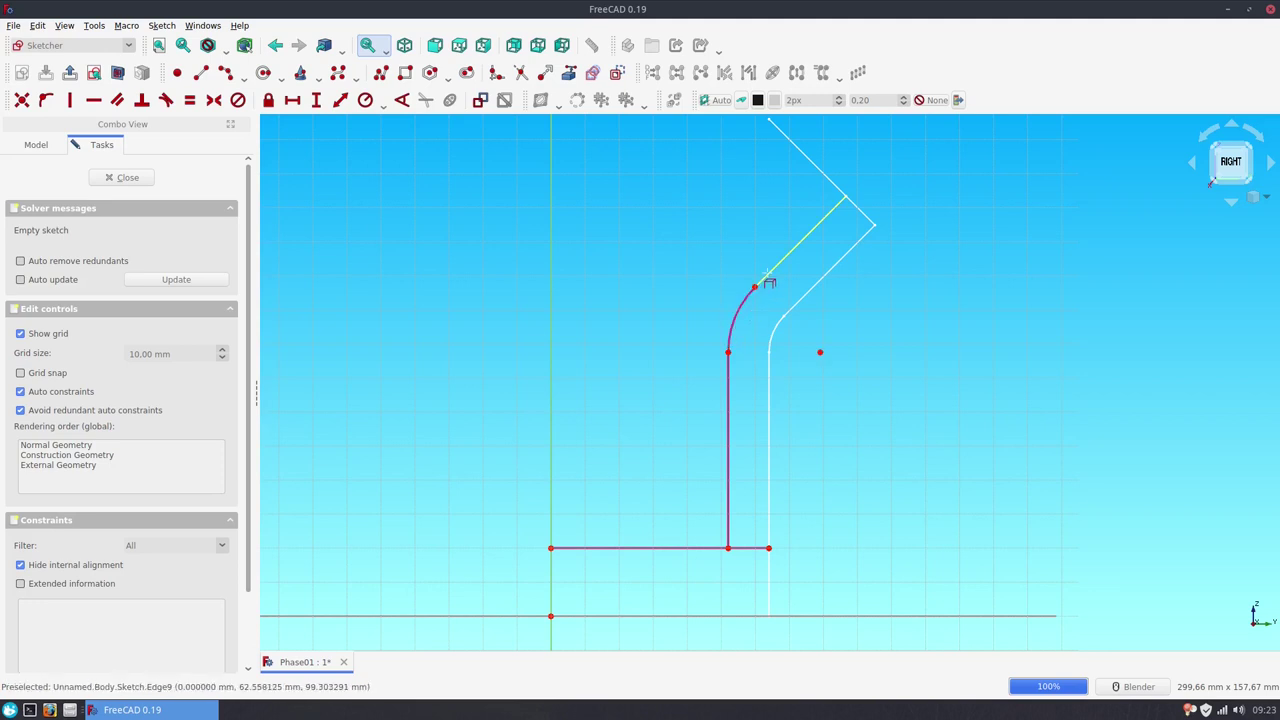
click(767, 278)
click(805, 158)
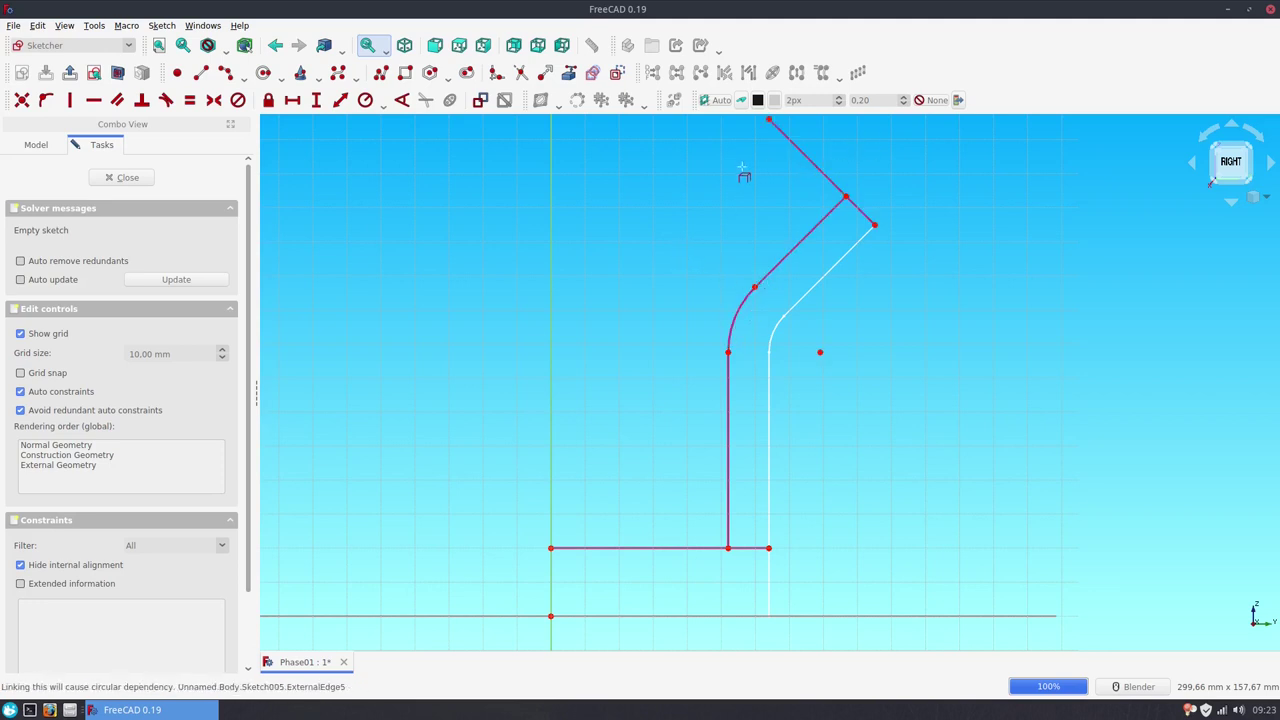
Step: Trace the wall profile as a connected polyline from the floor to the top diagonal
click(381, 73)
click(550, 548)
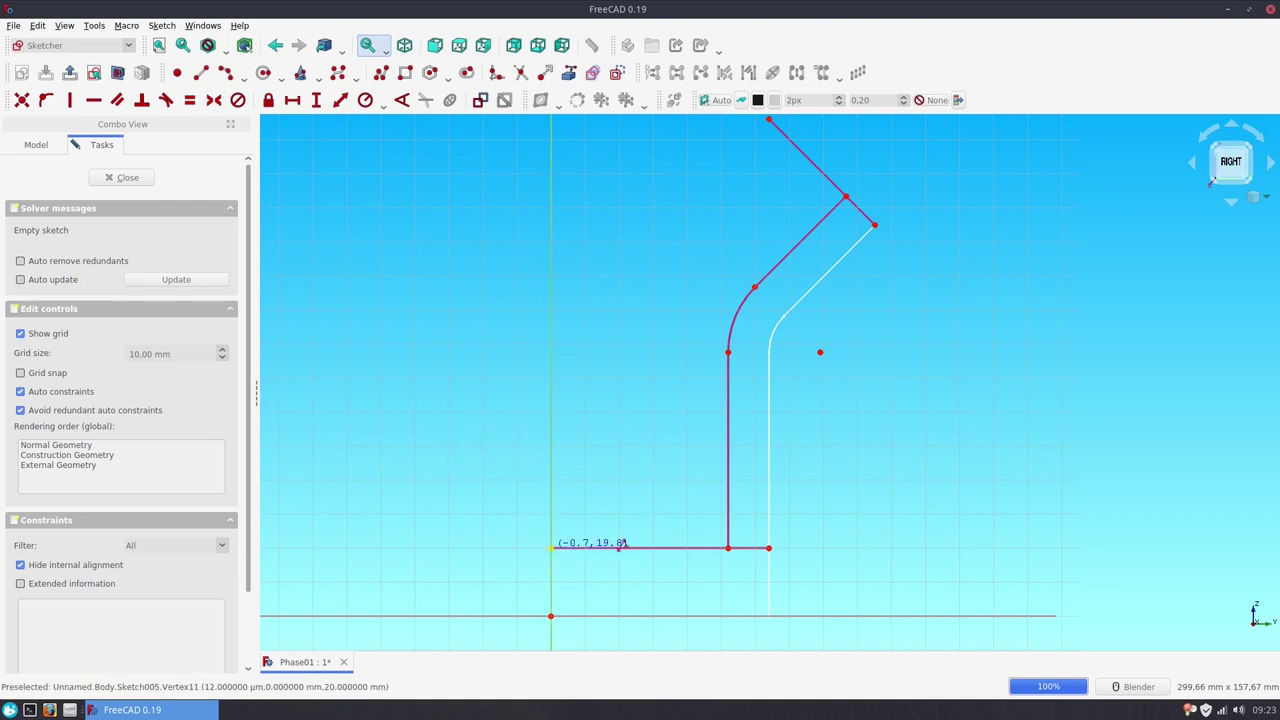
click(728, 548)
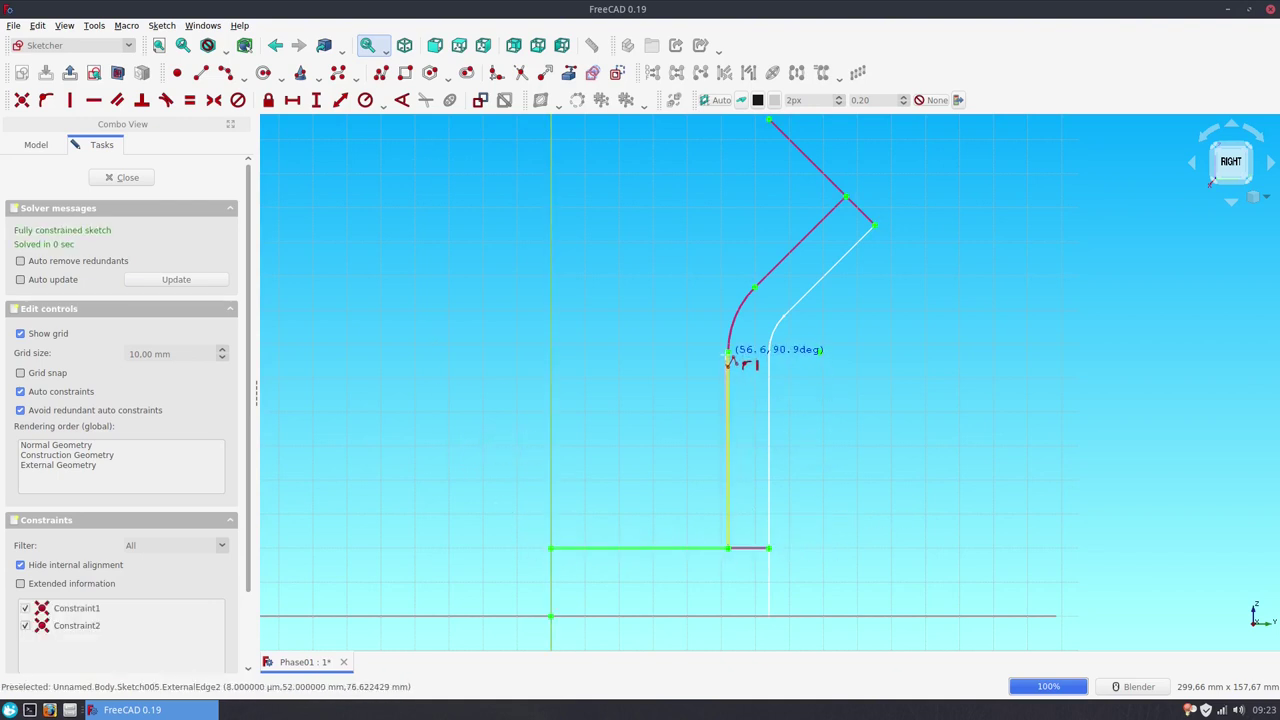
click(728, 350)
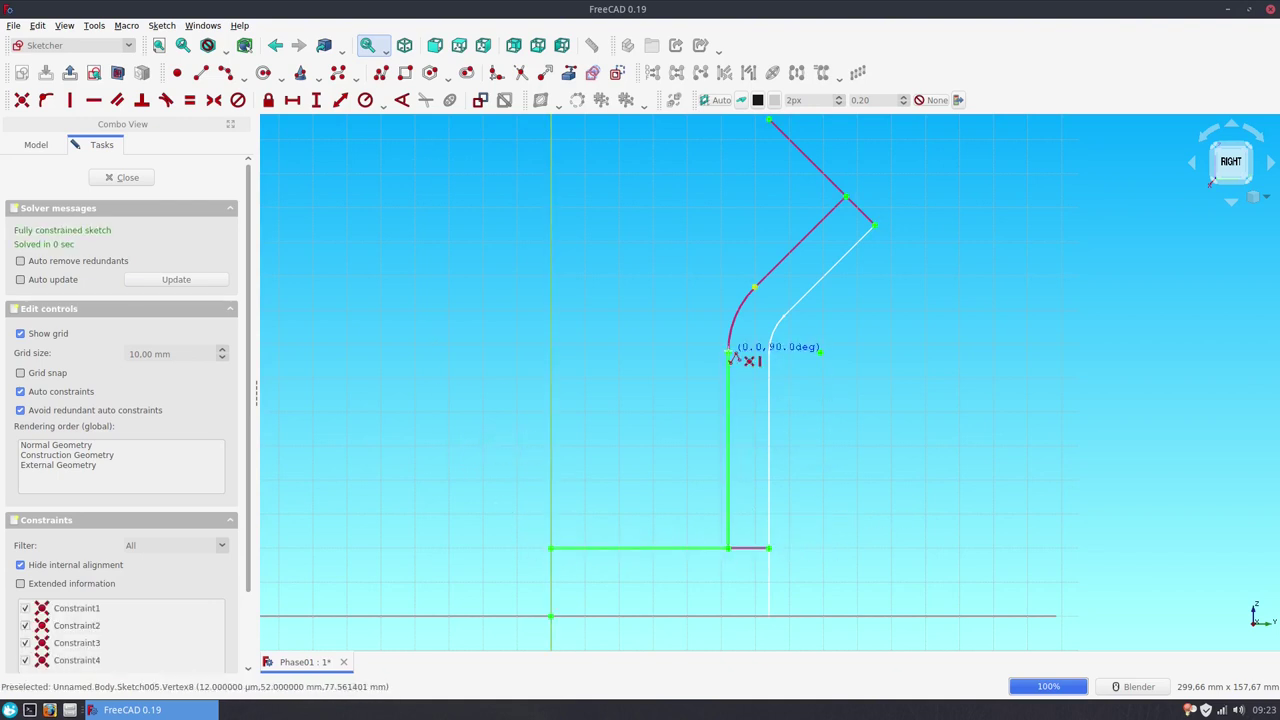
click(757, 287)
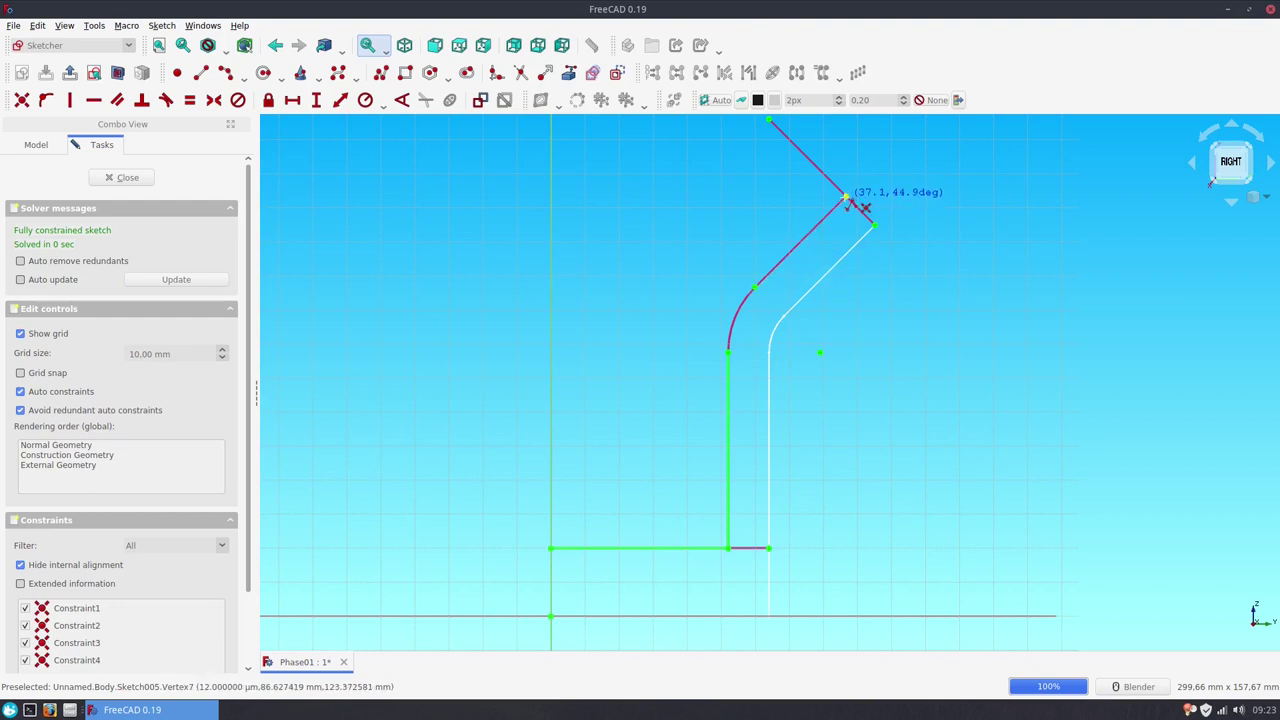
click(845, 197)
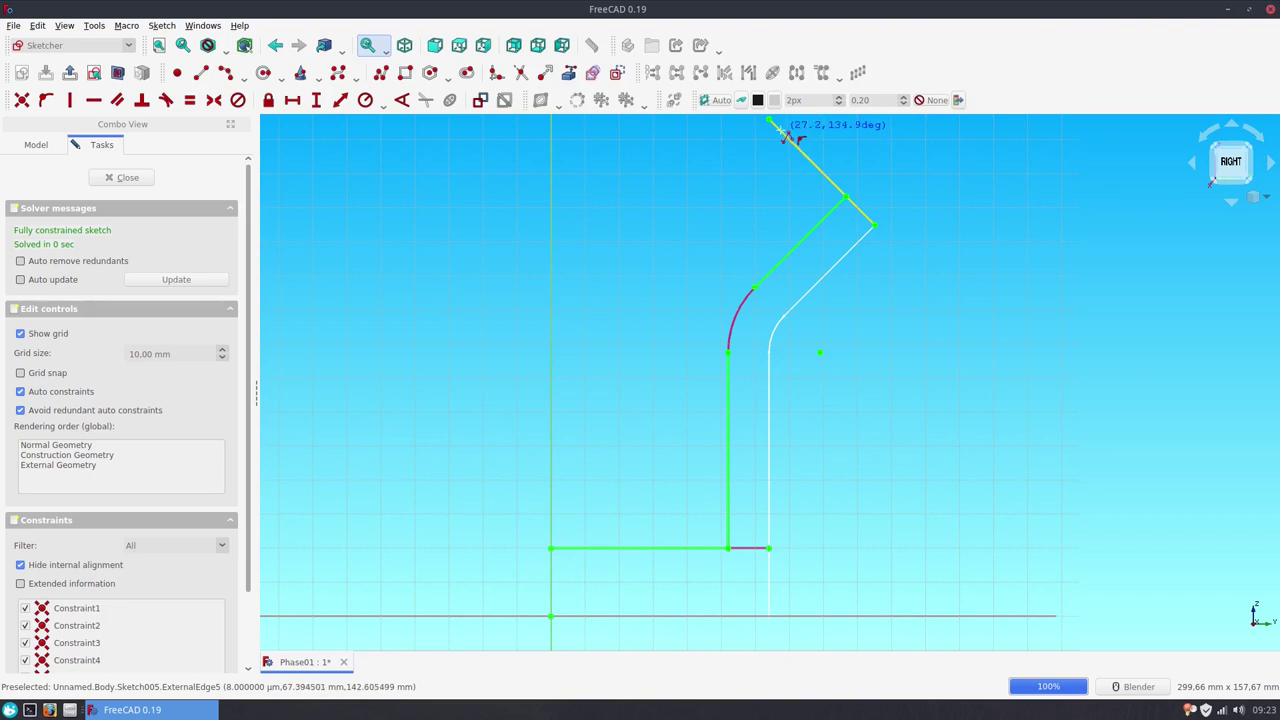
click(780, 130)
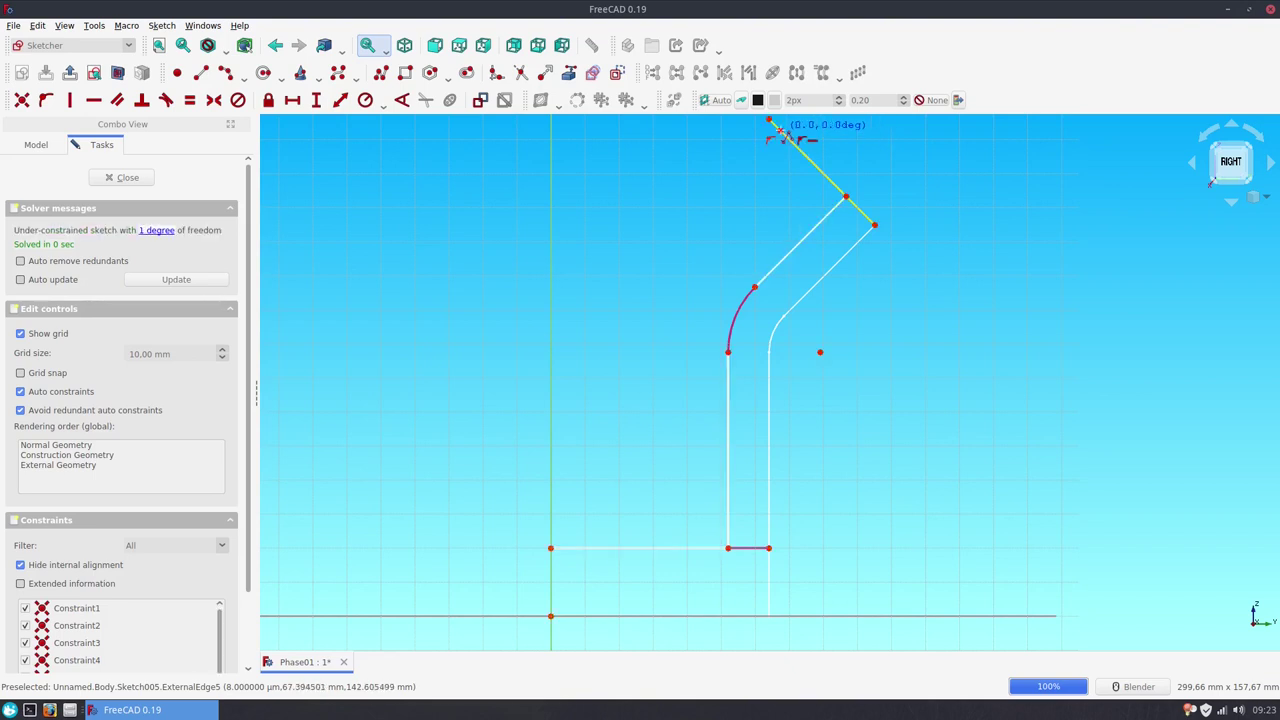
right_click(740, 178)
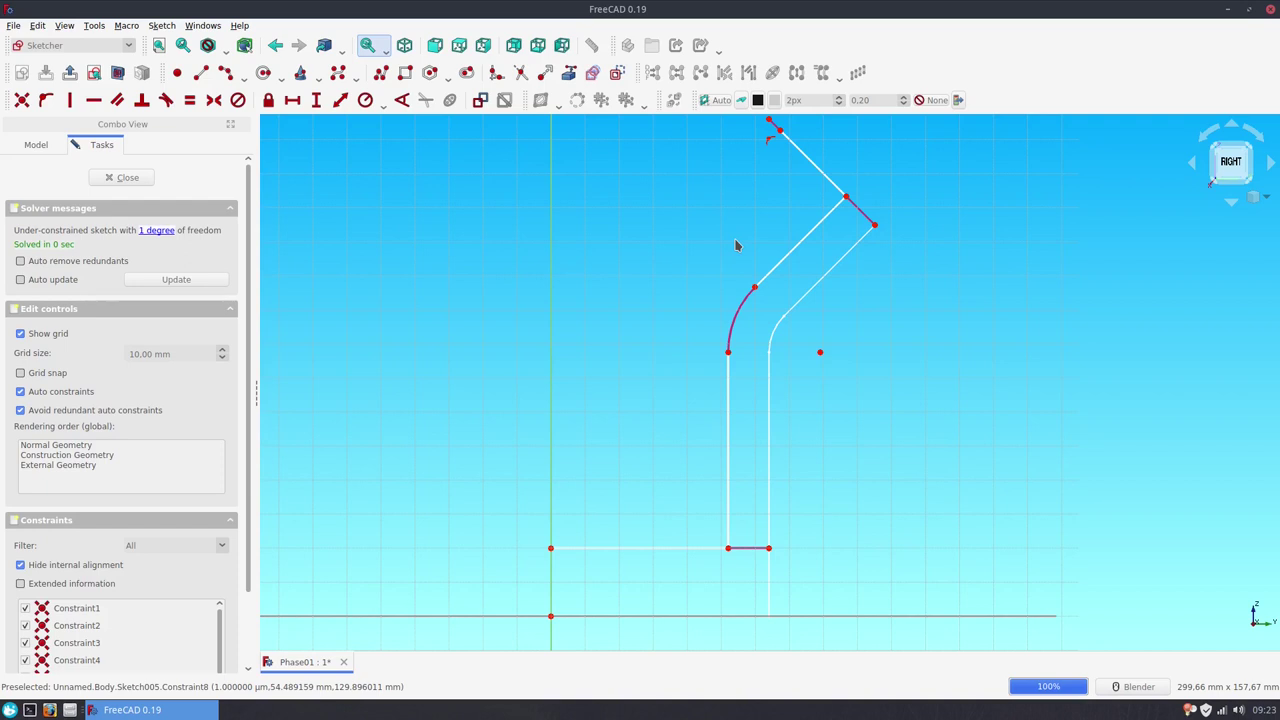
Step: Constrain the top diagonal segment to a length of 26 mm
click(808, 159)
click(341, 101)
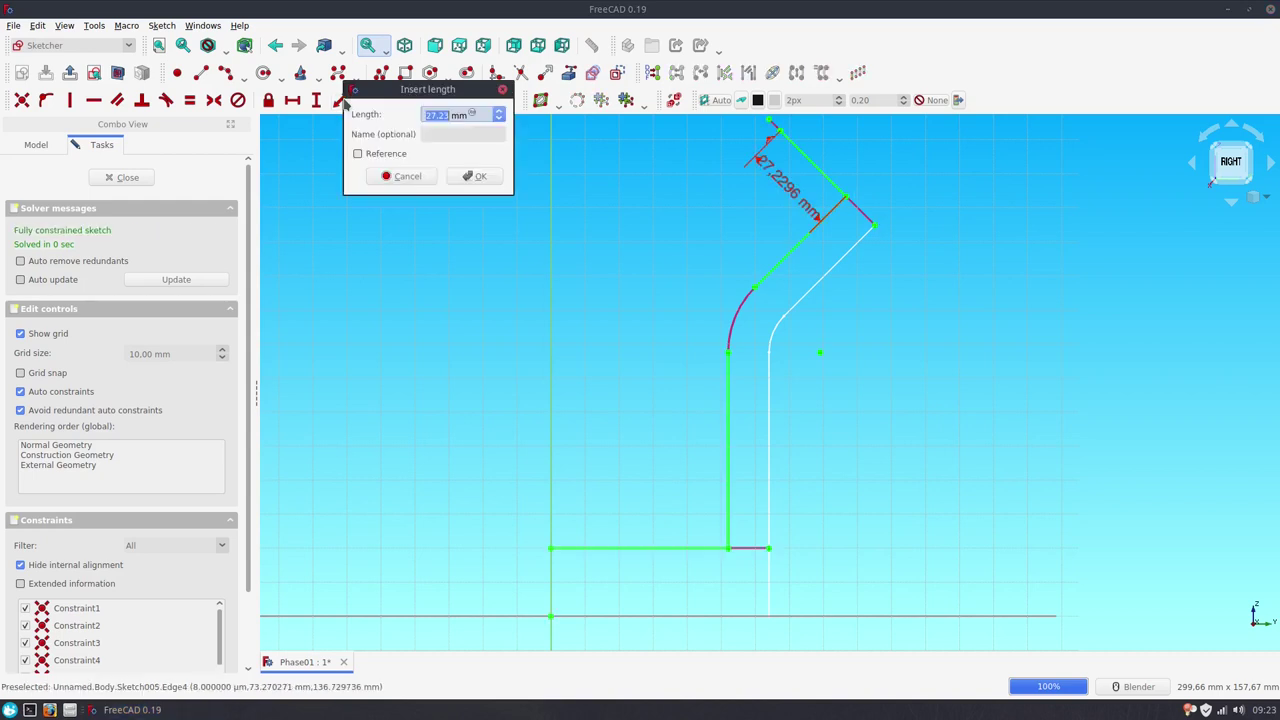
text(2)
key(Return)
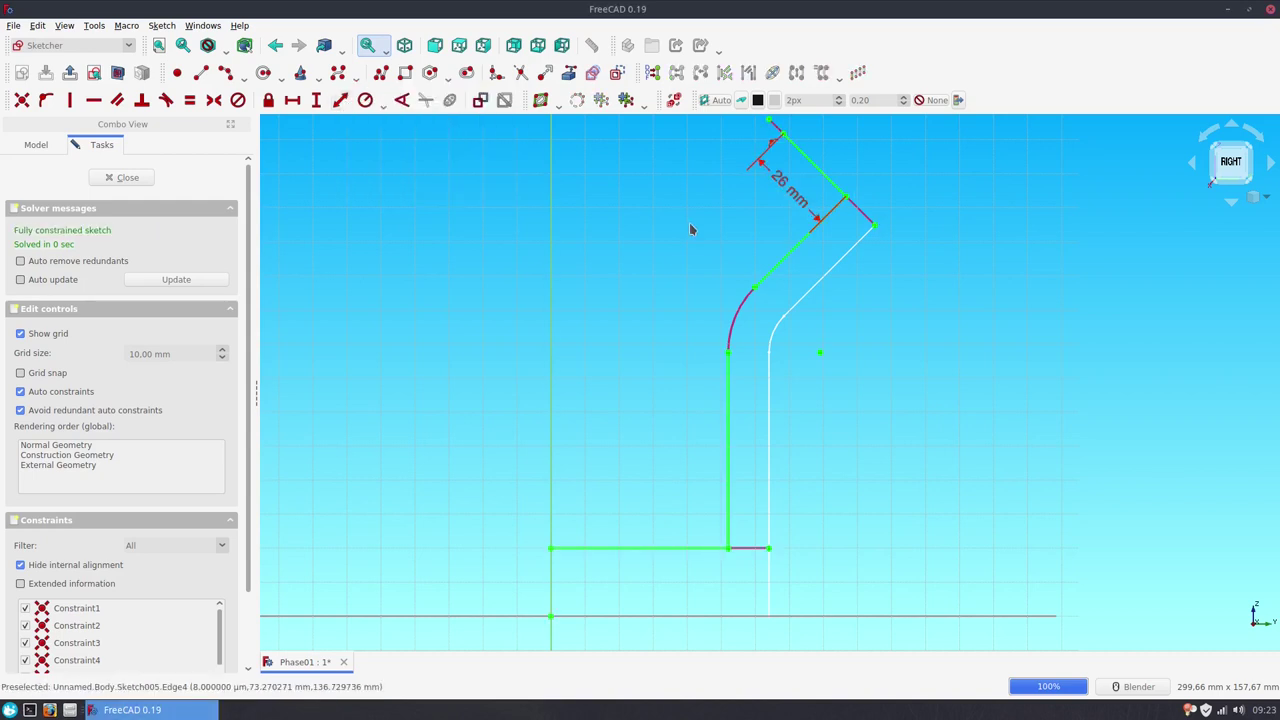
drag(794, 194, 837, 151)
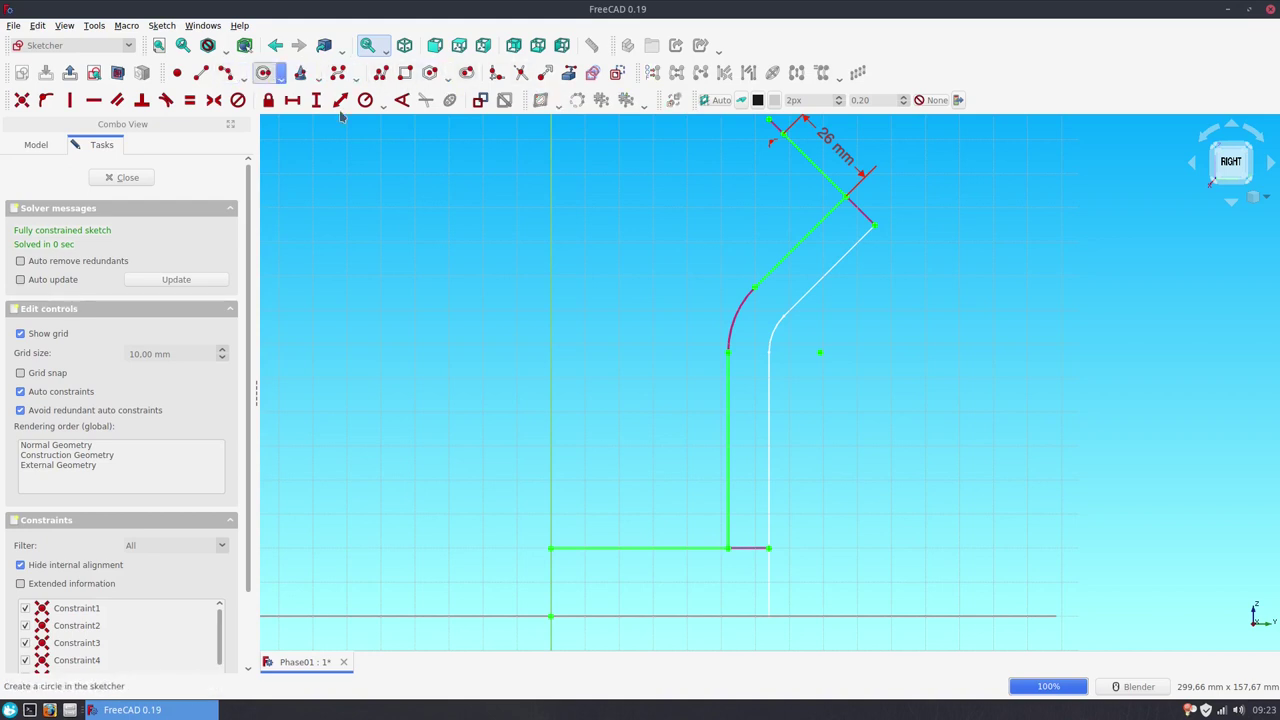
Step: Draw a centre-and-endpoints arc along the bend, from the vertical segment to the diagonal
click(243, 78)
click(262, 106)
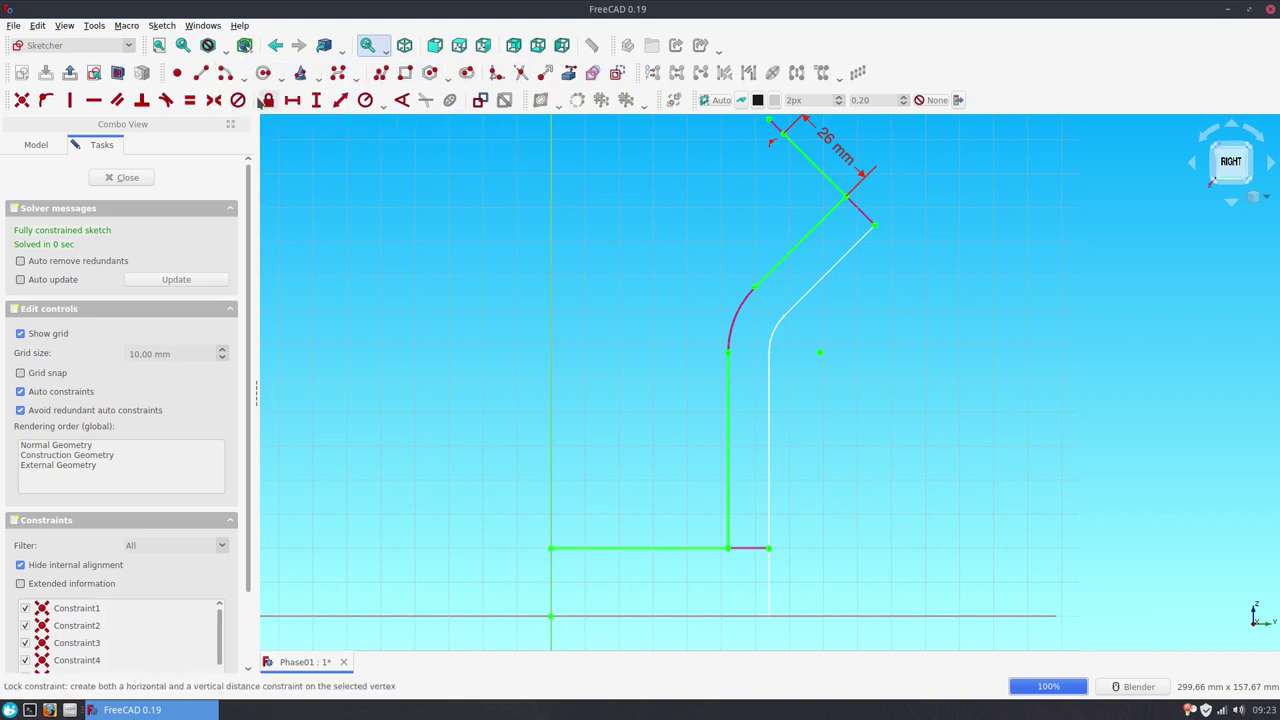
click(819, 352)
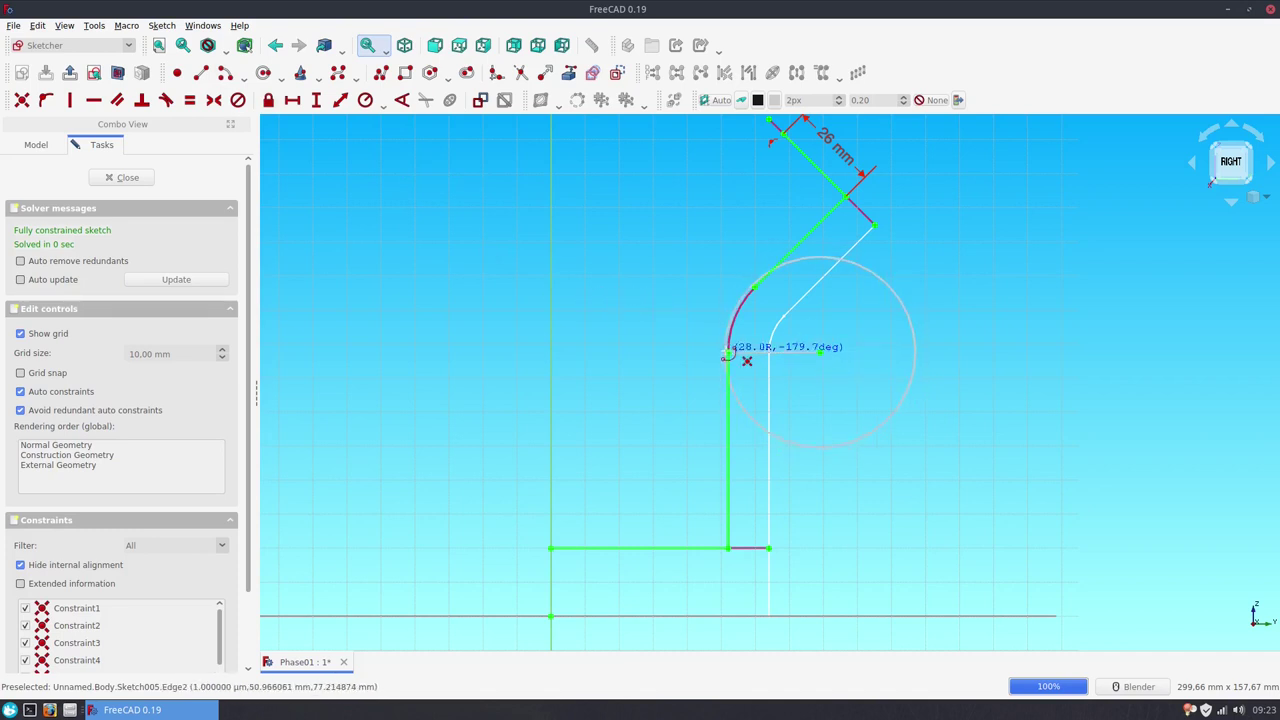
click(728, 351)
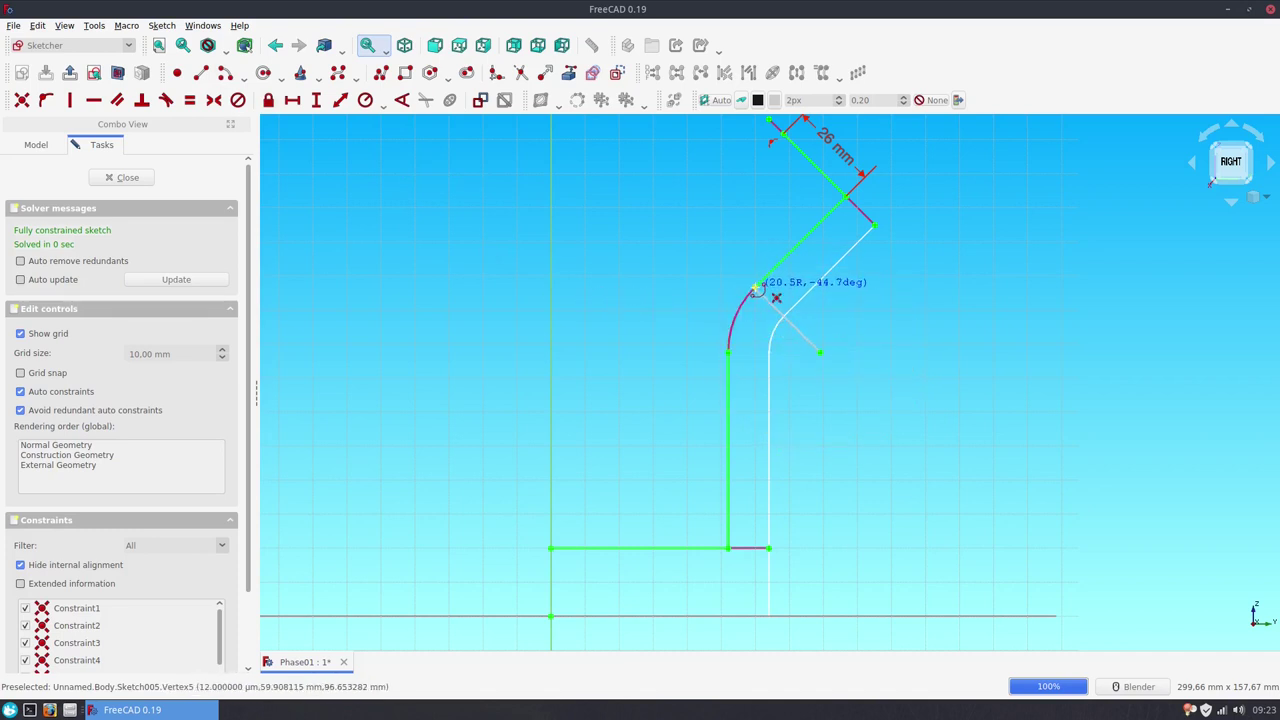
click(755, 287)
right_click(727, 287)
scroll(704, 286, down, 1)
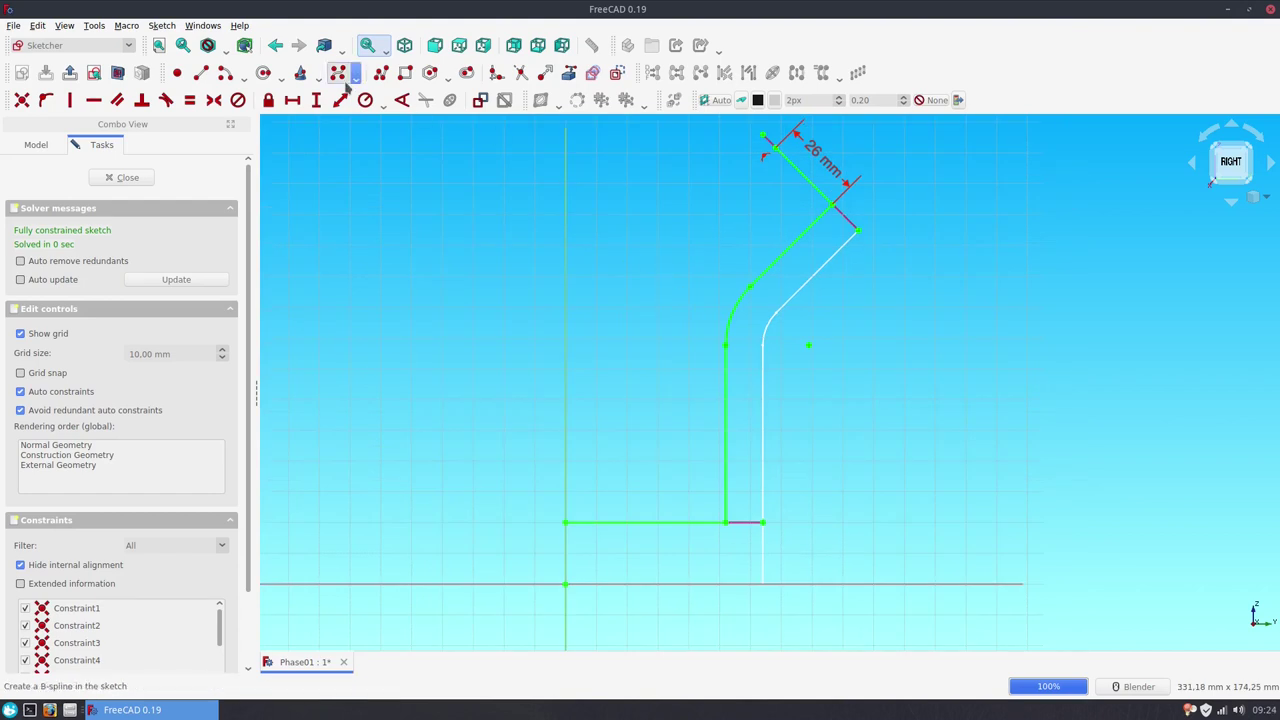
Step: Draw a shortened line from the top endpoint, perpendicular to the top segment
click(200, 76)
click(773, 148)
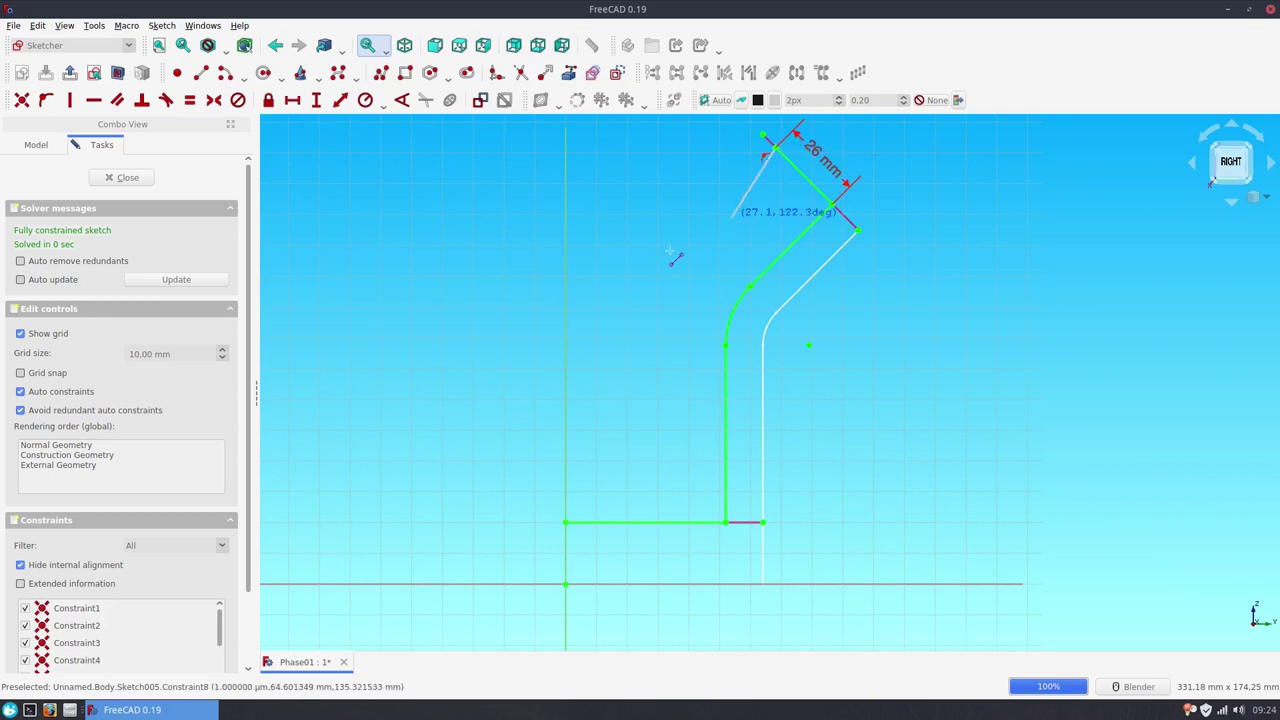
click(648, 271)
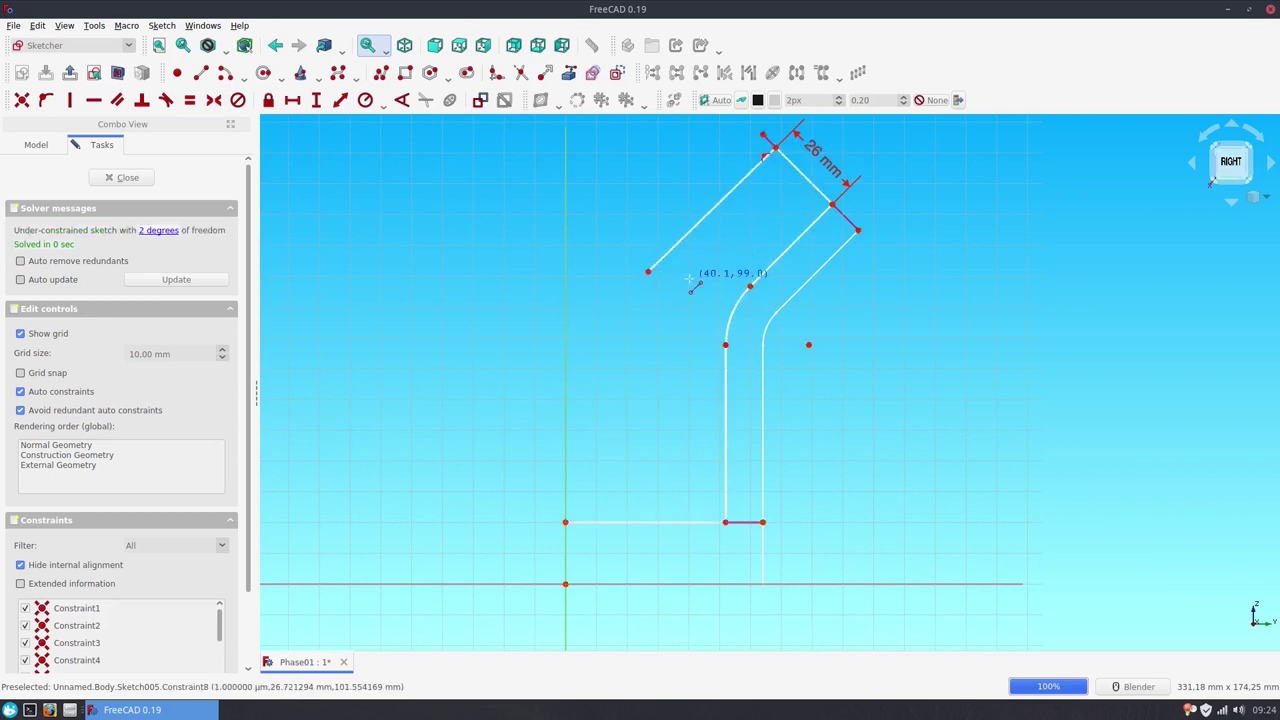
right_click(755, 192)
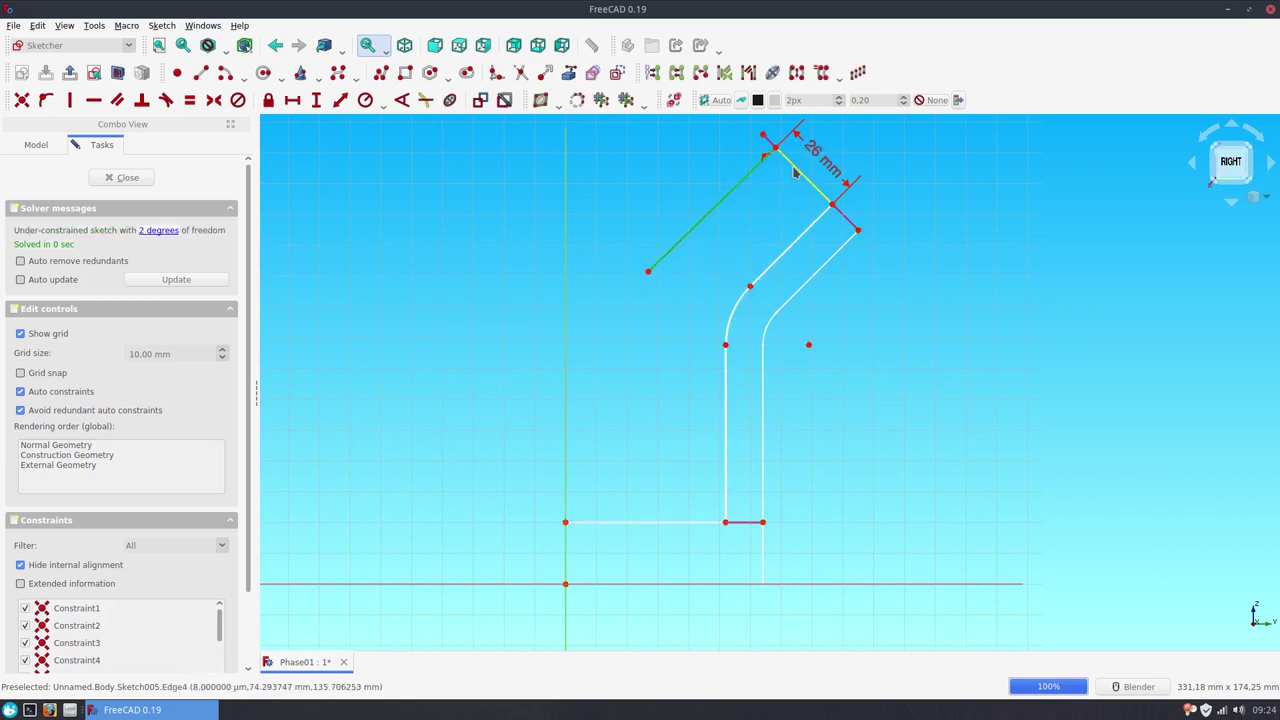
click(141, 100)
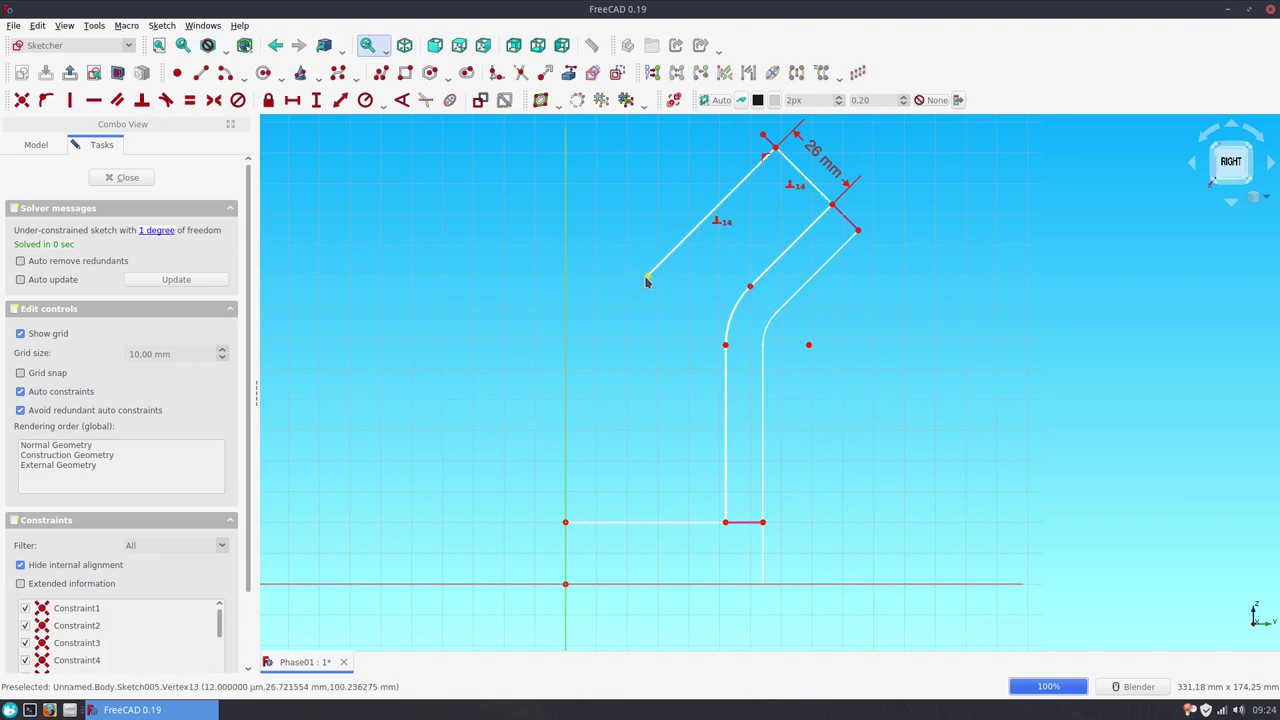
drag(648, 276, 675, 248)
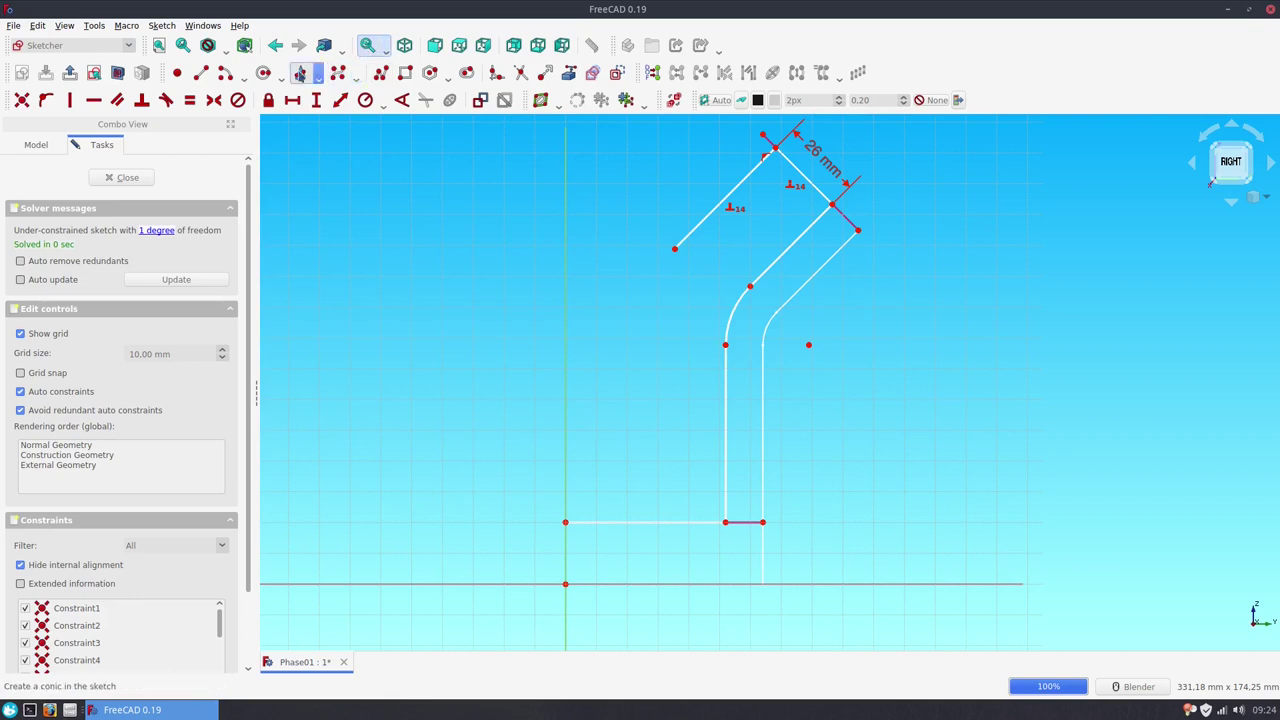
Step: Add an arc from the slanted line's end down the left side, tangent to that line
click(225, 73)
click(808, 345)
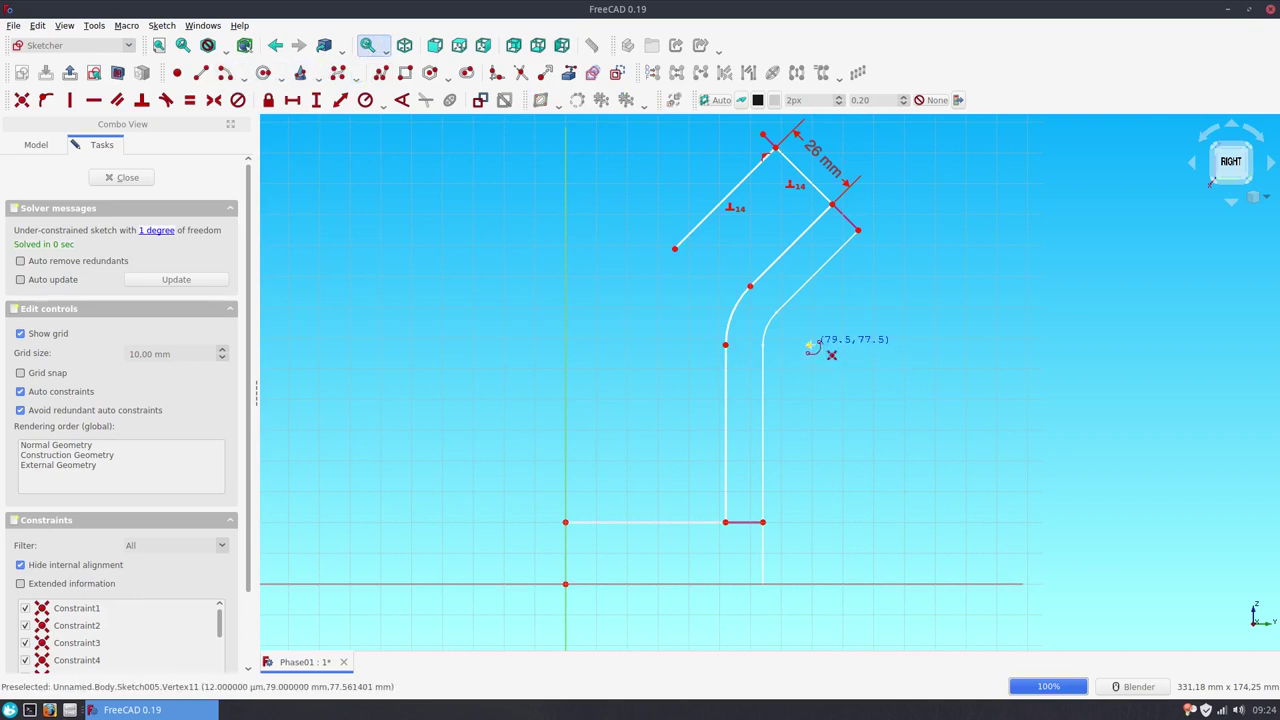
click(675, 250)
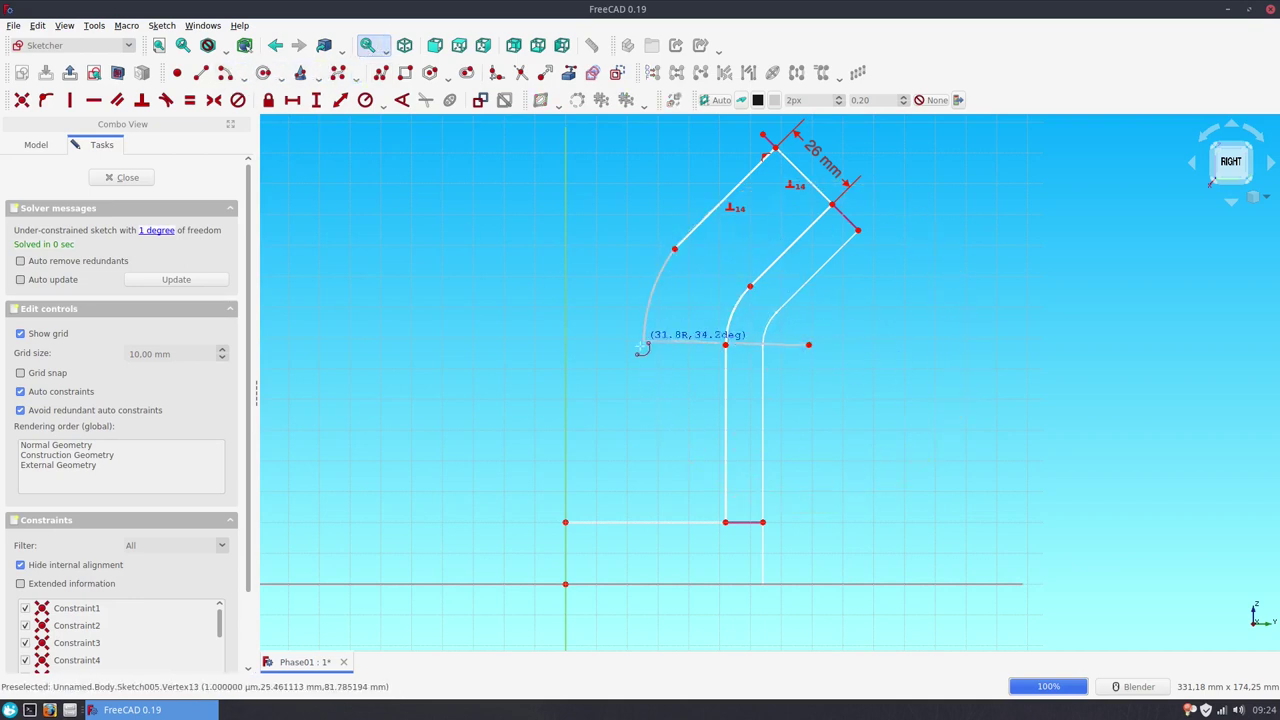
click(643, 347)
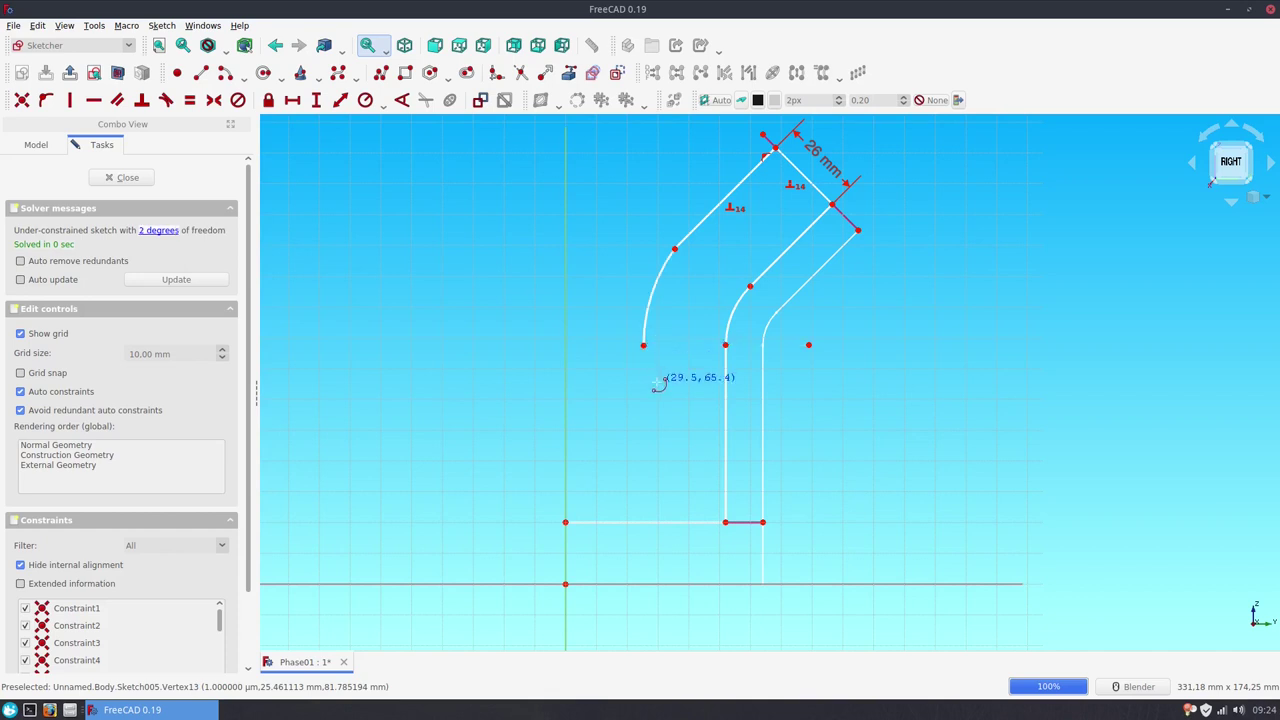
right_click(657, 388)
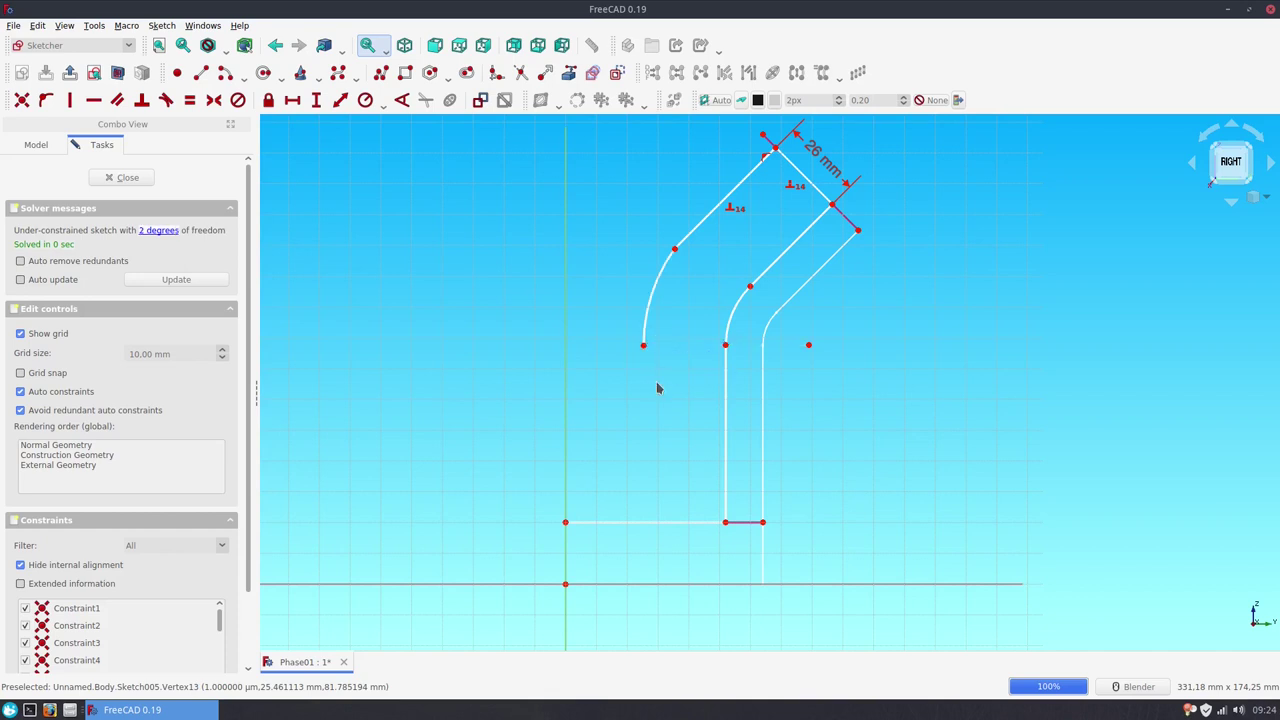
click(670, 266)
click(700, 223)
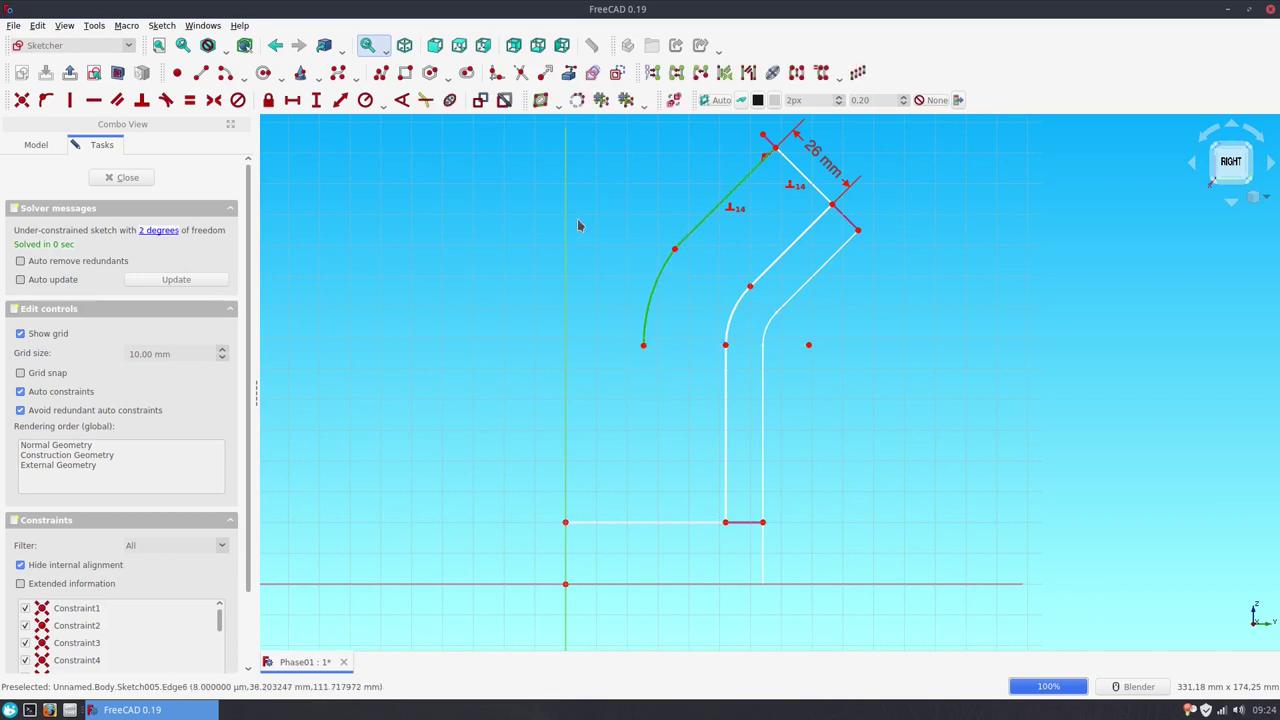
click(166, 100)
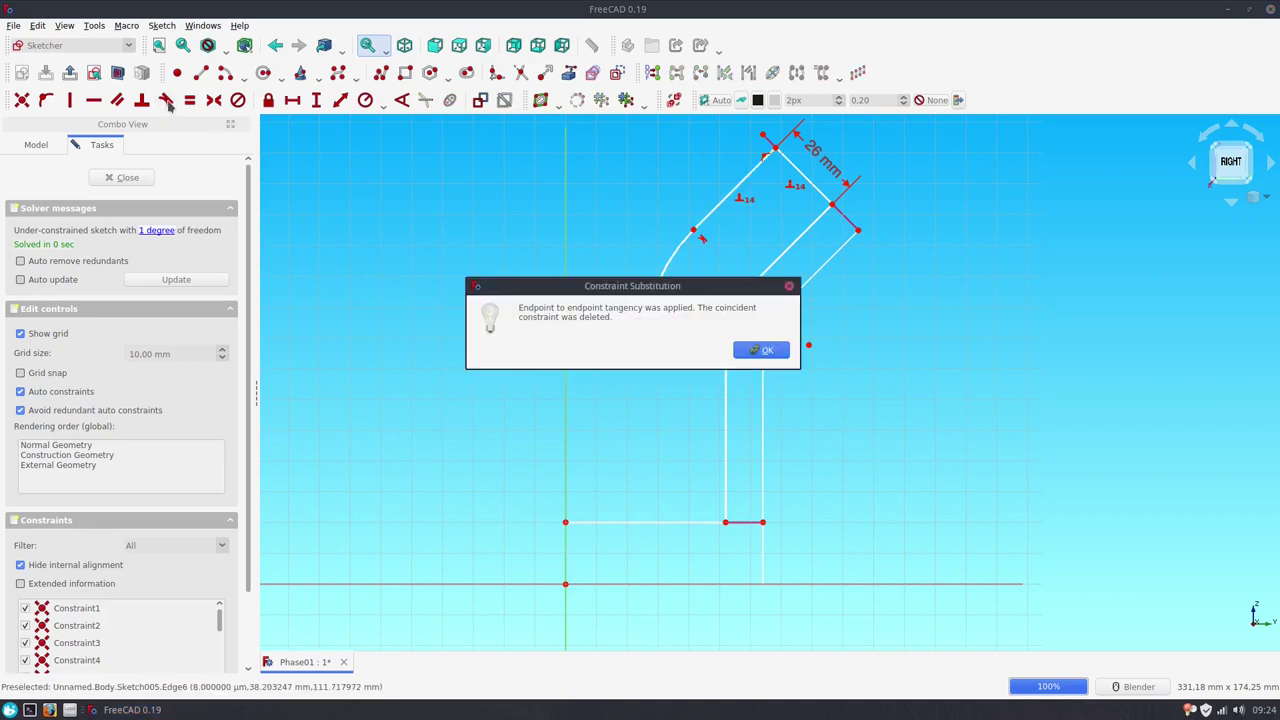
click(765, 350)
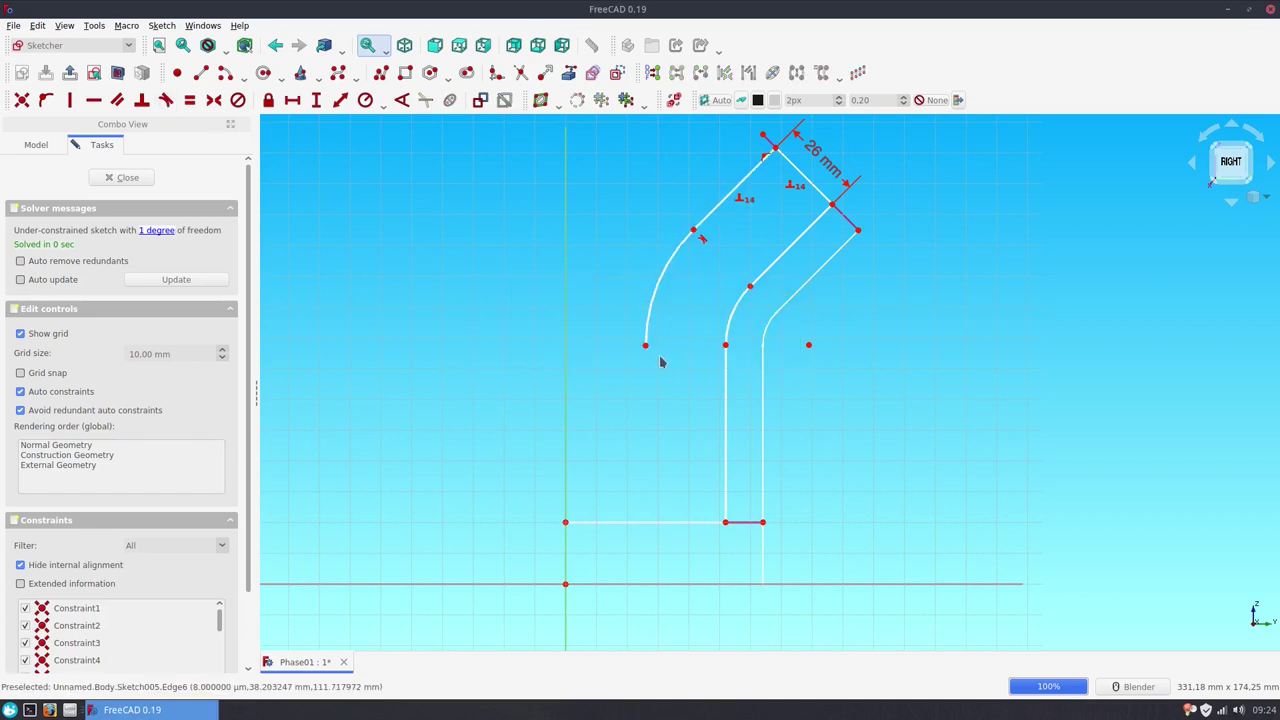
Step: Draw a three-point arc from the floor's left corner, tangent to the upper arc
click(243, 76)
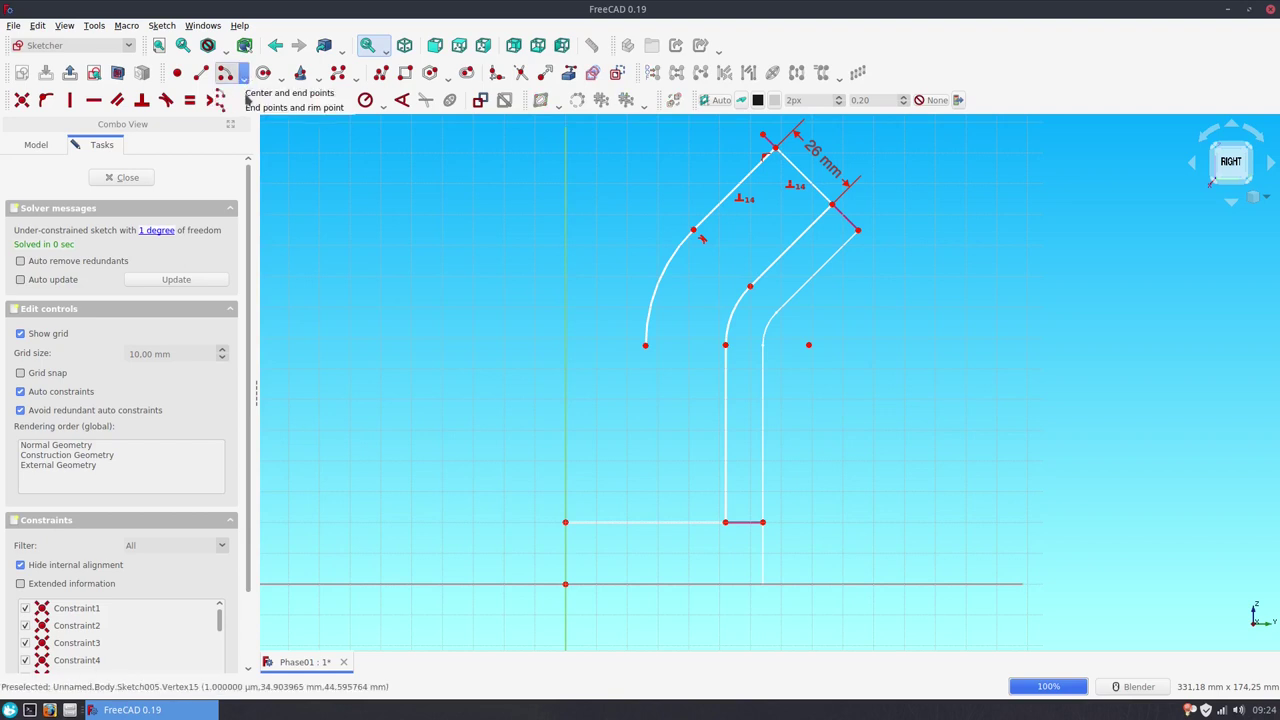
click(255, 107)
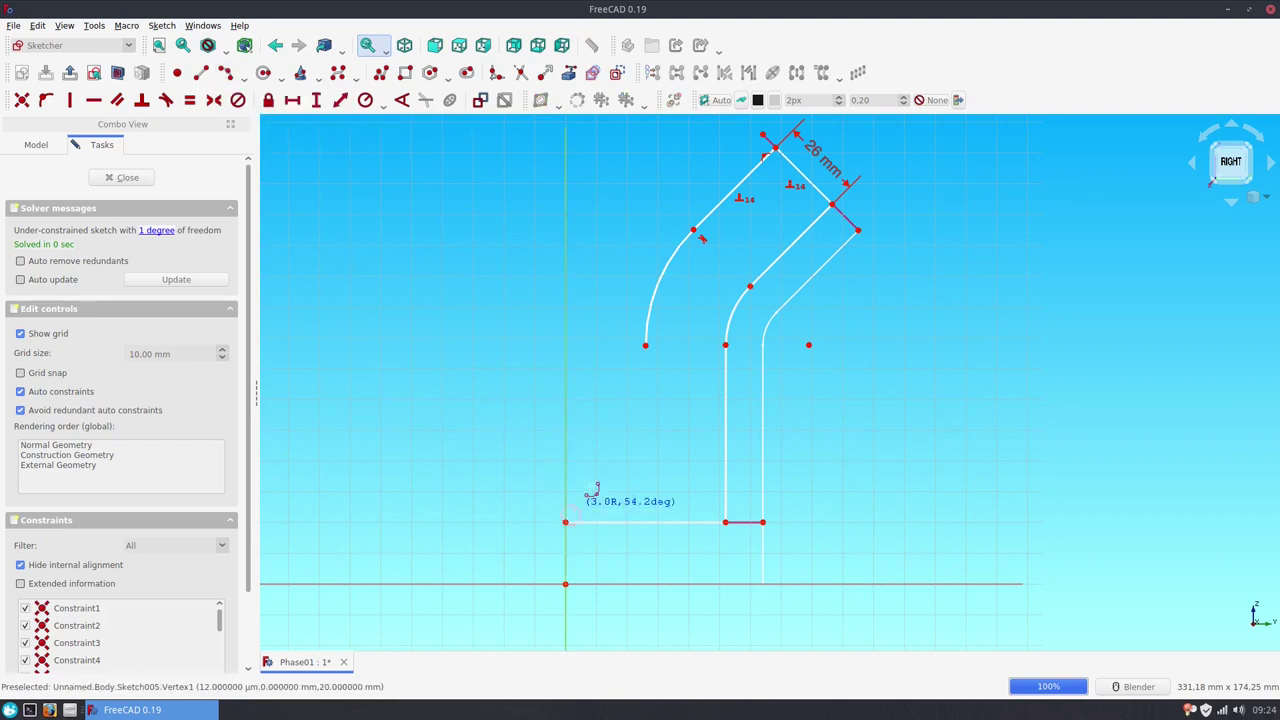
click(565, 522)
click(645, 345)
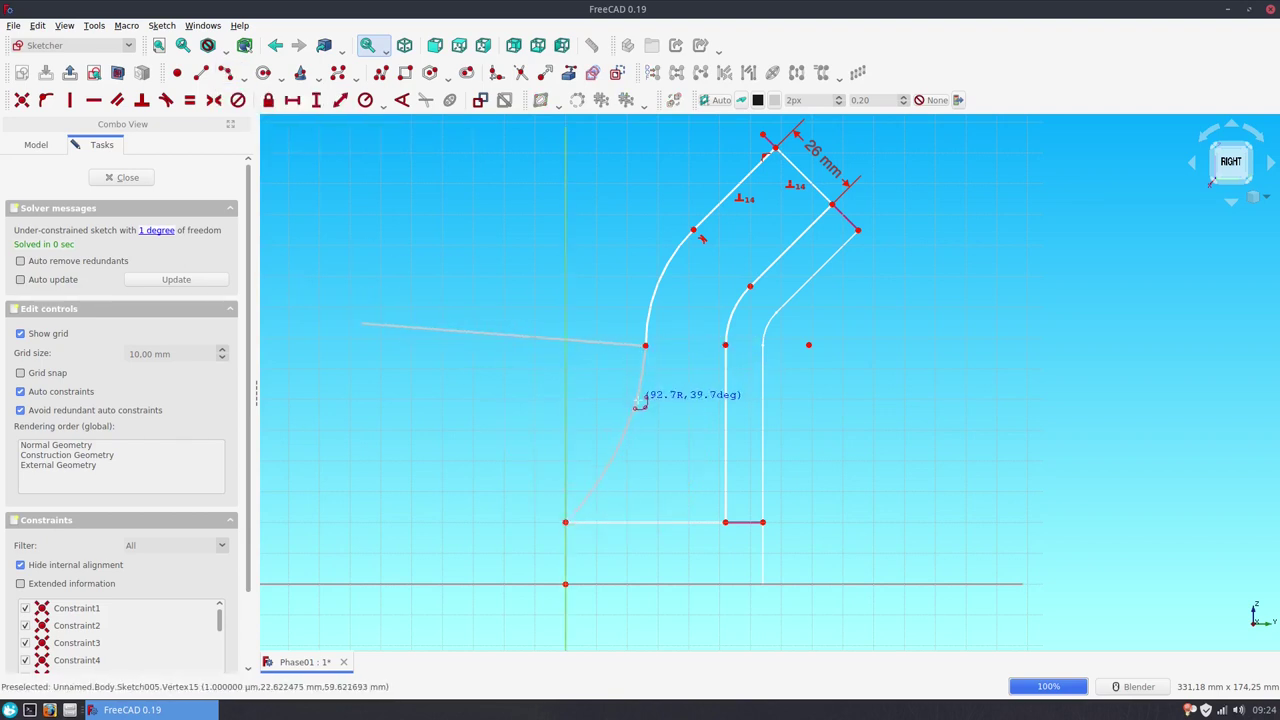
click(640, 402)
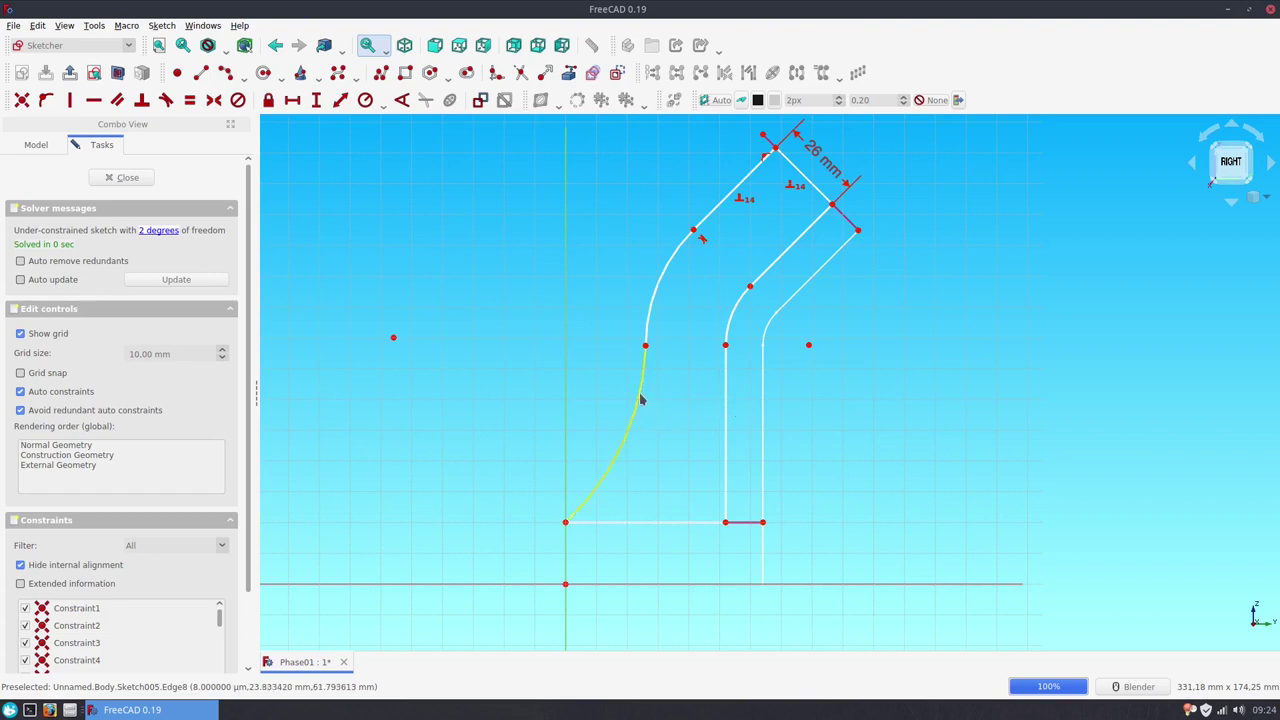
click(640, 400)
click(649, 335)
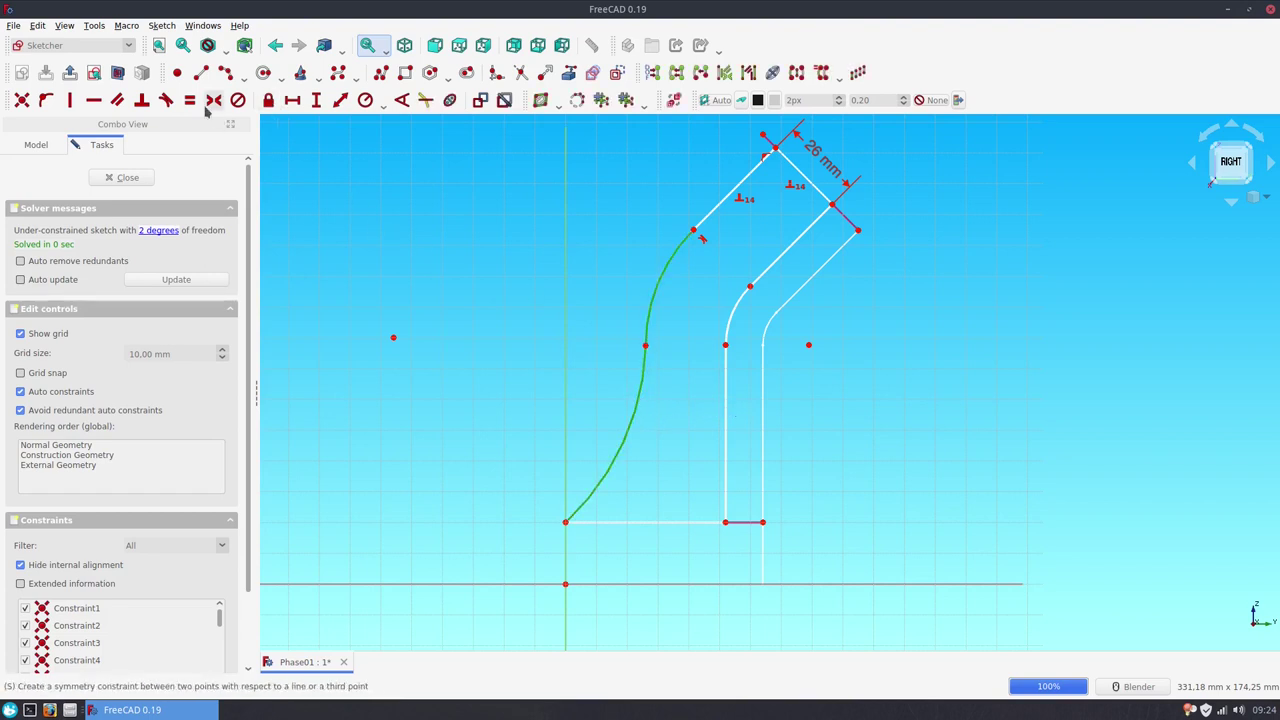
click(172, 101)
click(750, 350)
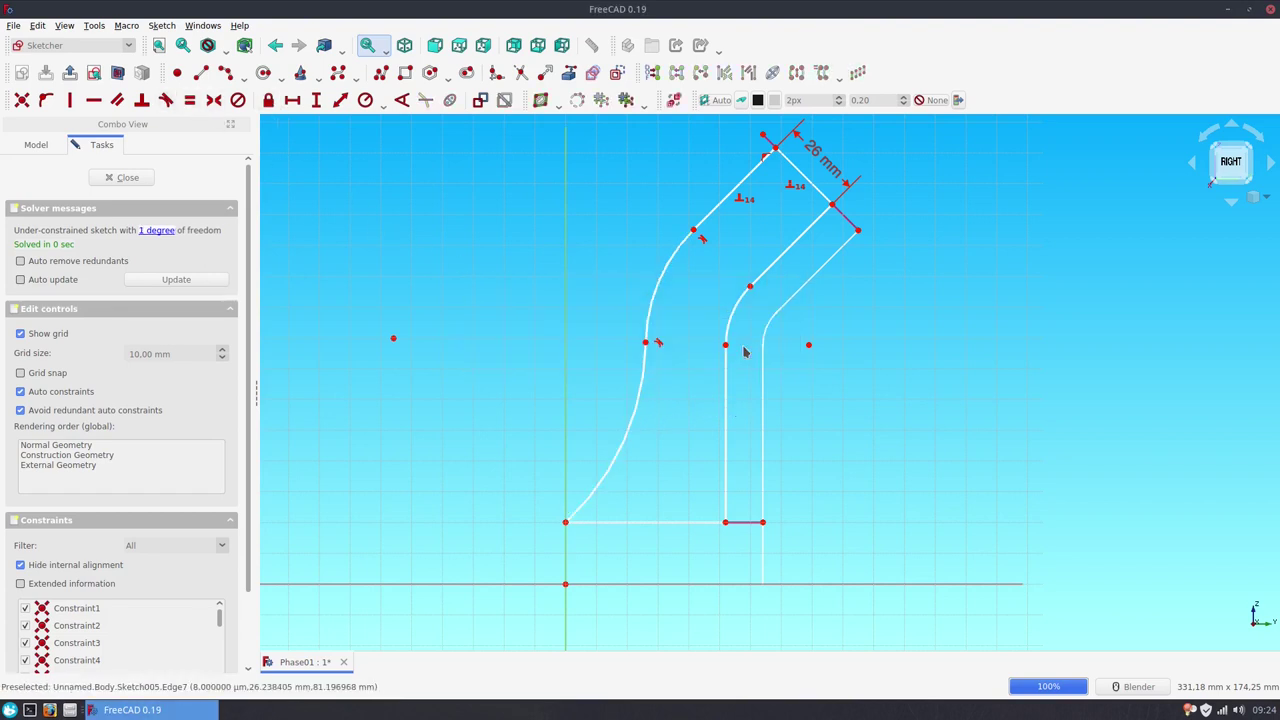
Step: Set the lower arc's radius to 55 mm and close the sketch
click(636, 413)
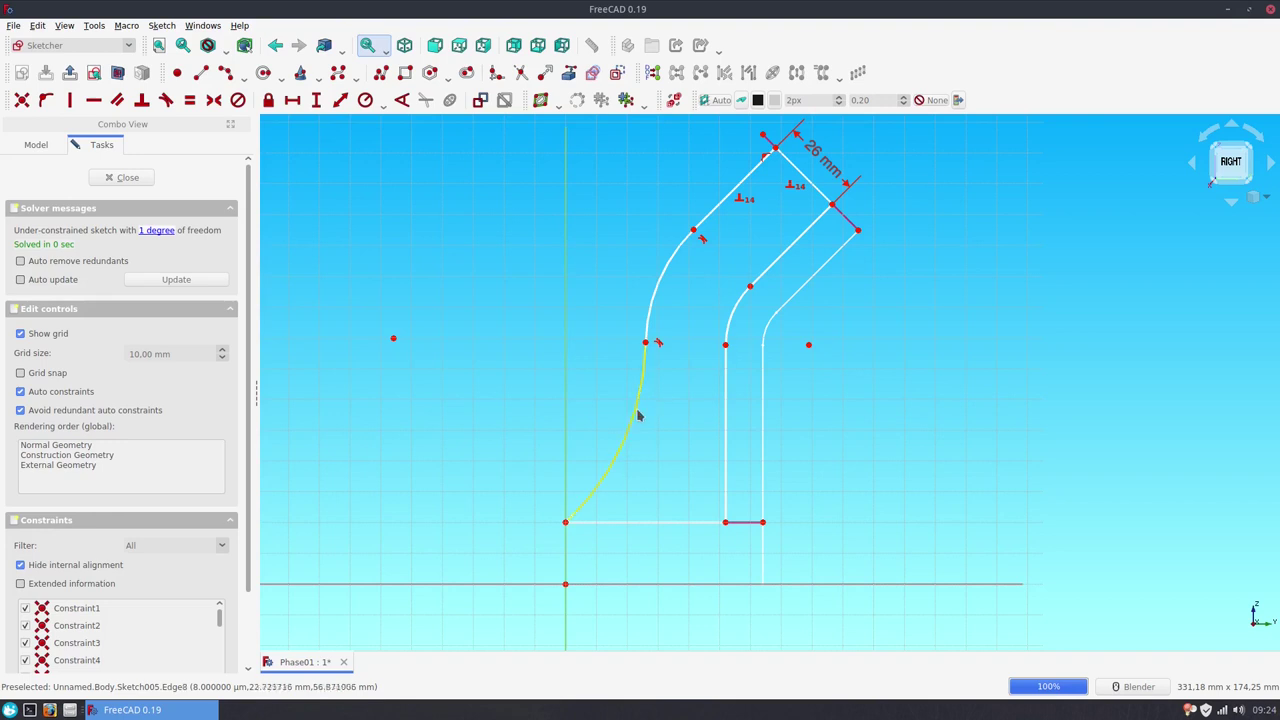
click(366, 101)
text(55)
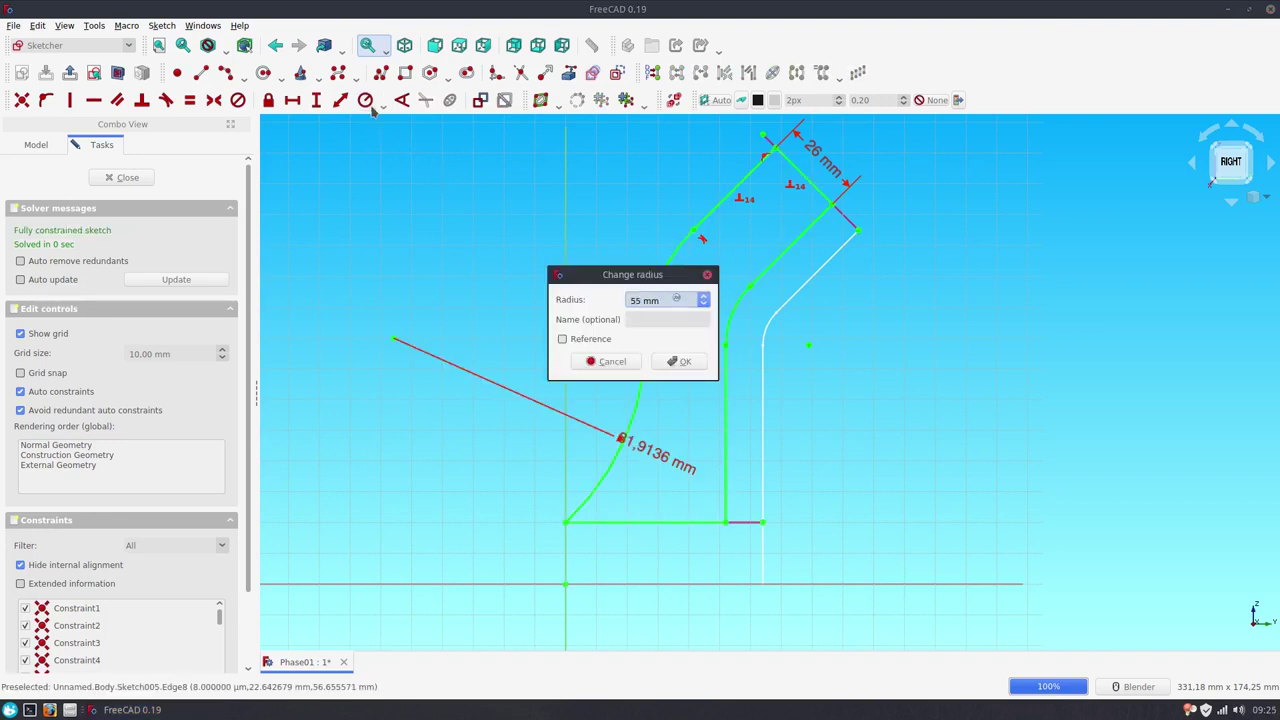
key(Return)
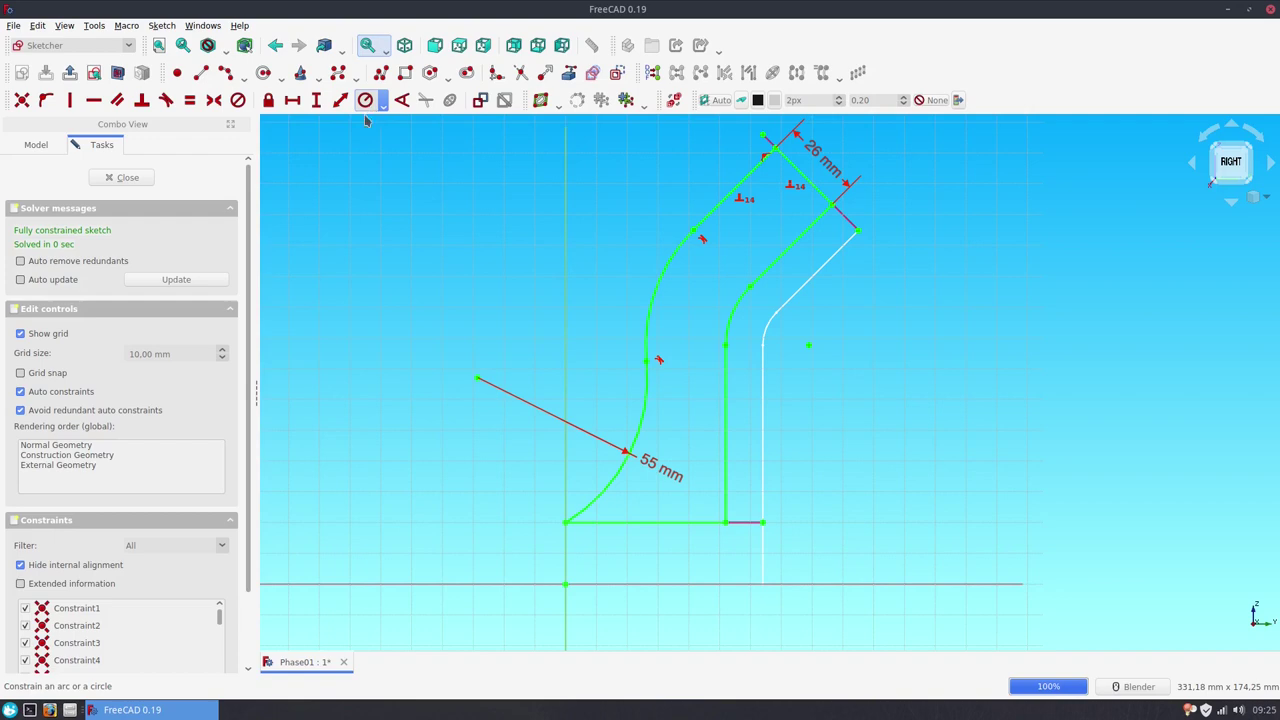
click(128, 177)
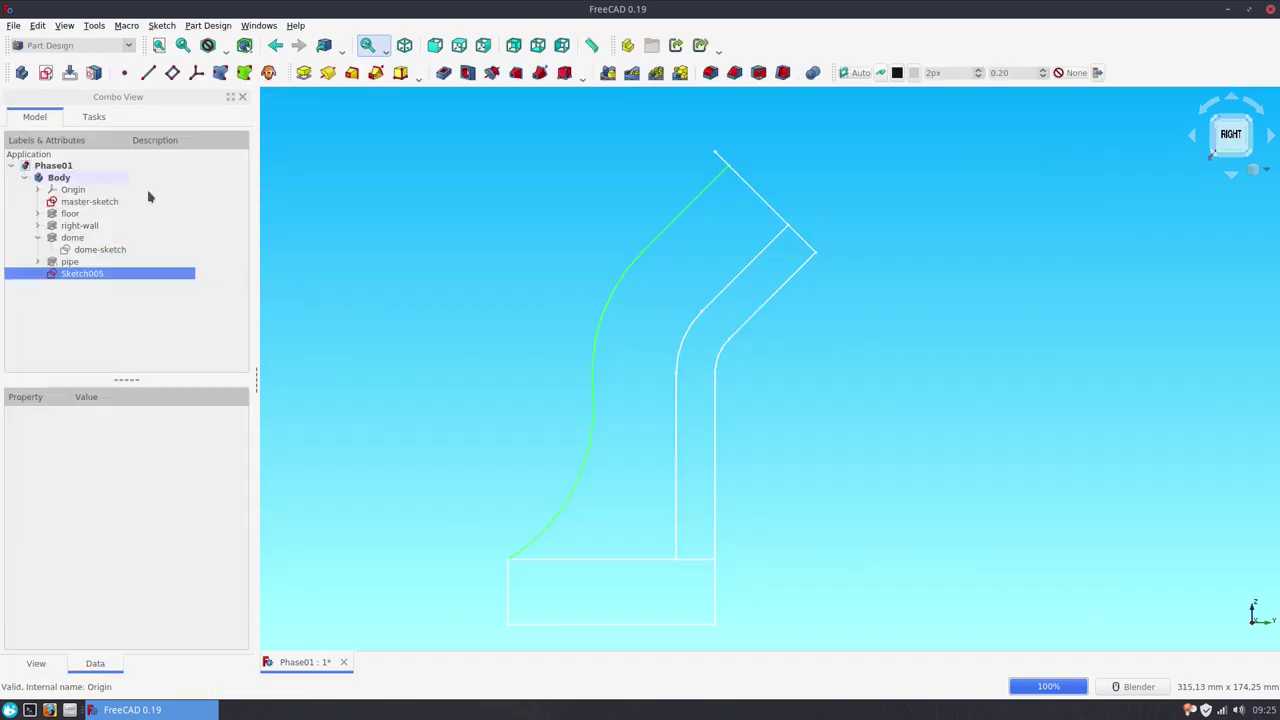
Step: Rename Sketch005 to mid-wall-sketch
click(77, 273)
text(mid)
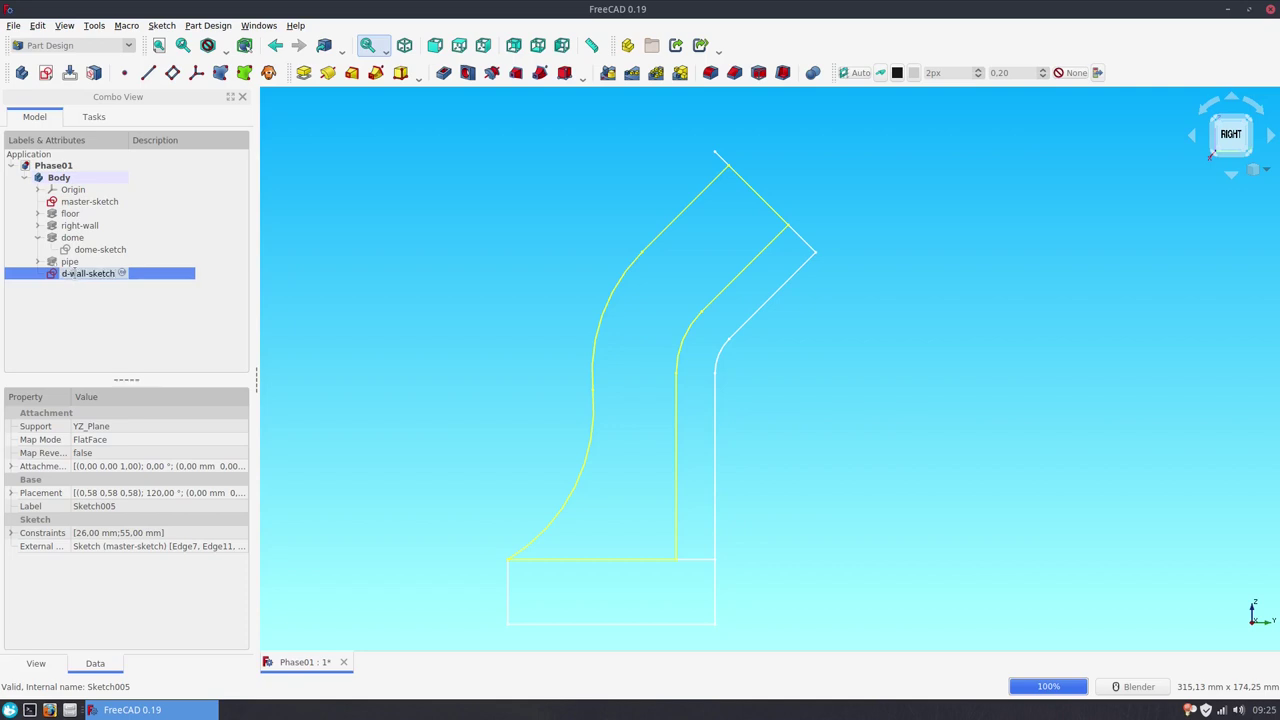
key(Return)
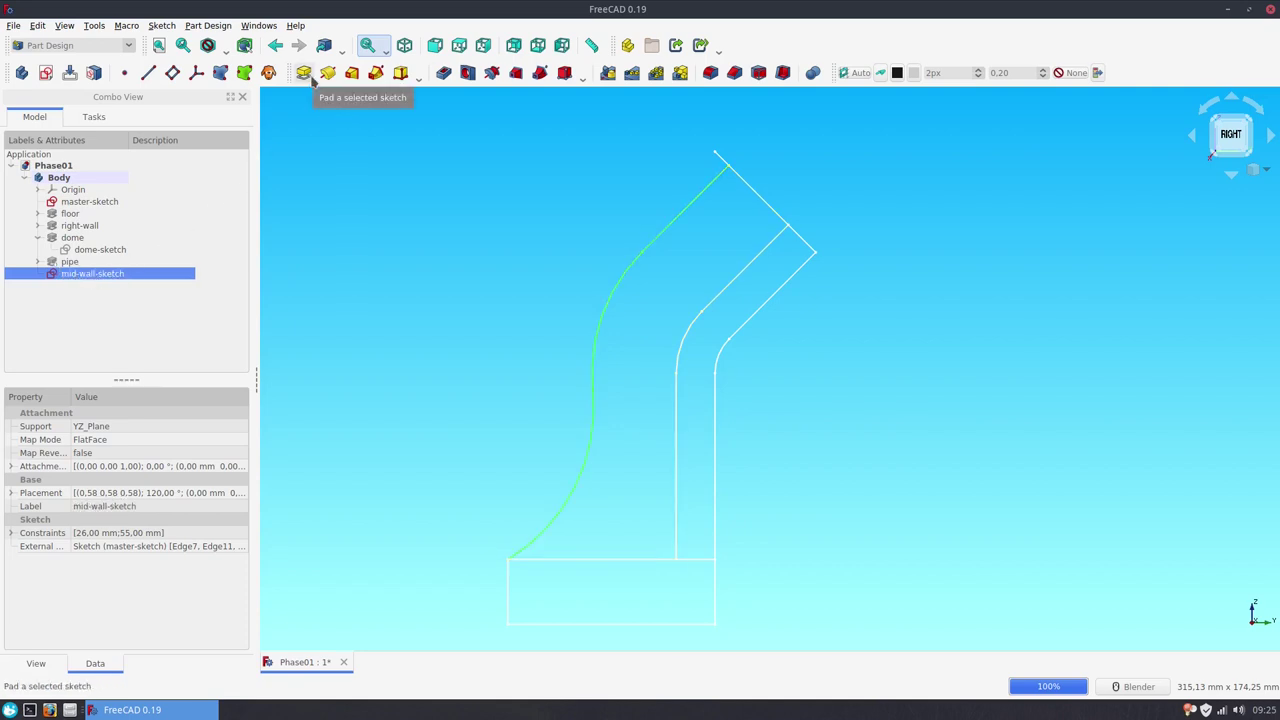
Step: Pad the sketch 12 mm, symmetric to its plane
click(306, 76)
middle_drag(383, 321, 555, 394)
double_click(145, 227)
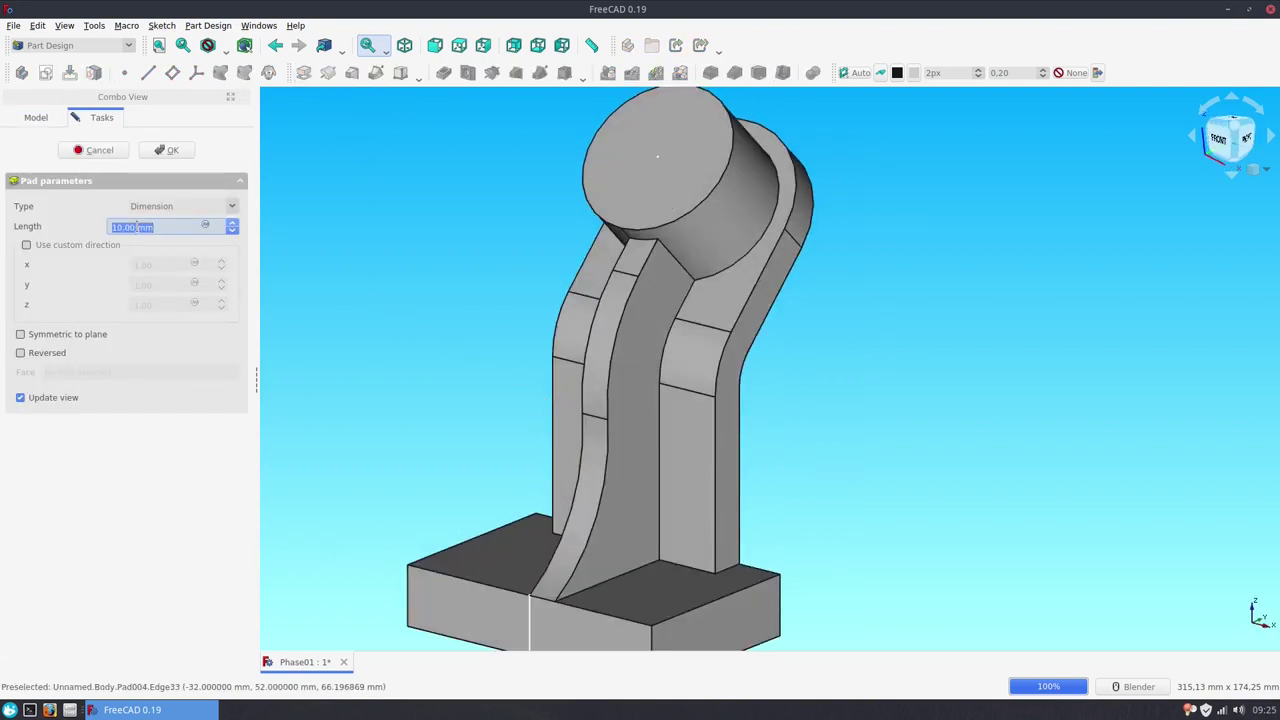
text(12)
click(80, 340)
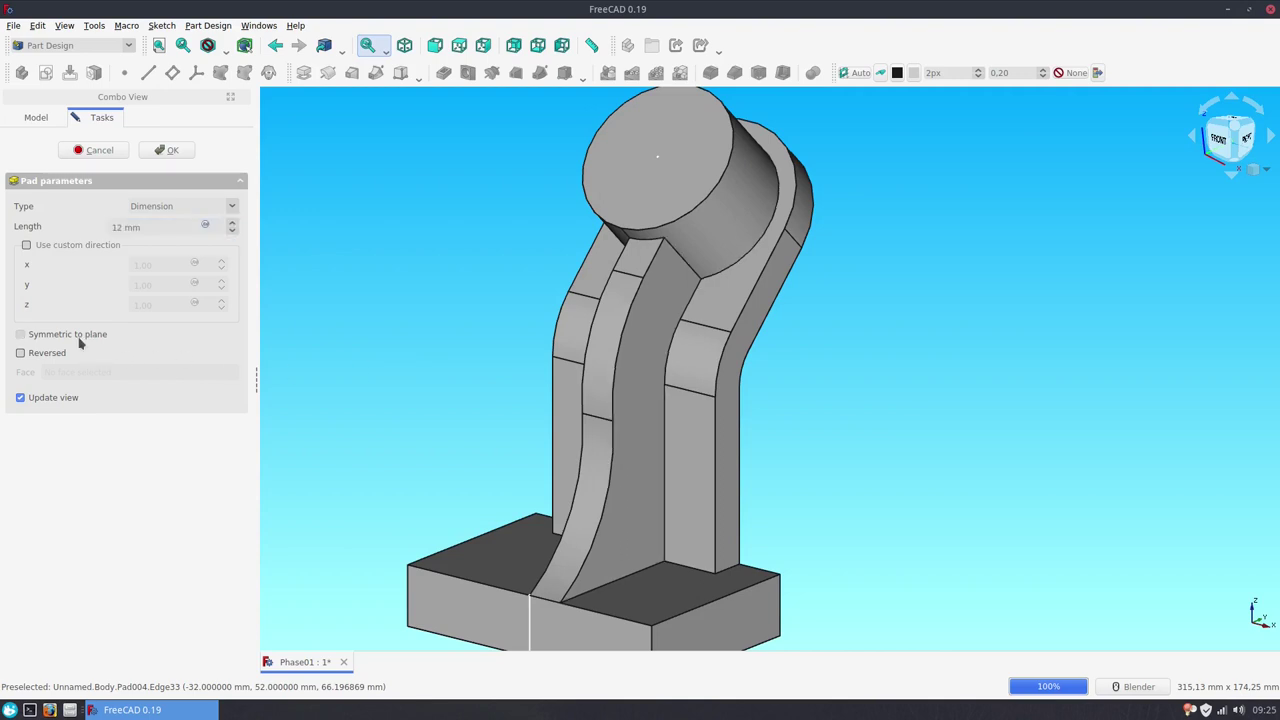
click(166, 150)
Step: Rename Pad004 to mid-wall, set Refine to true, and mark it for recompute
click(76, 273)
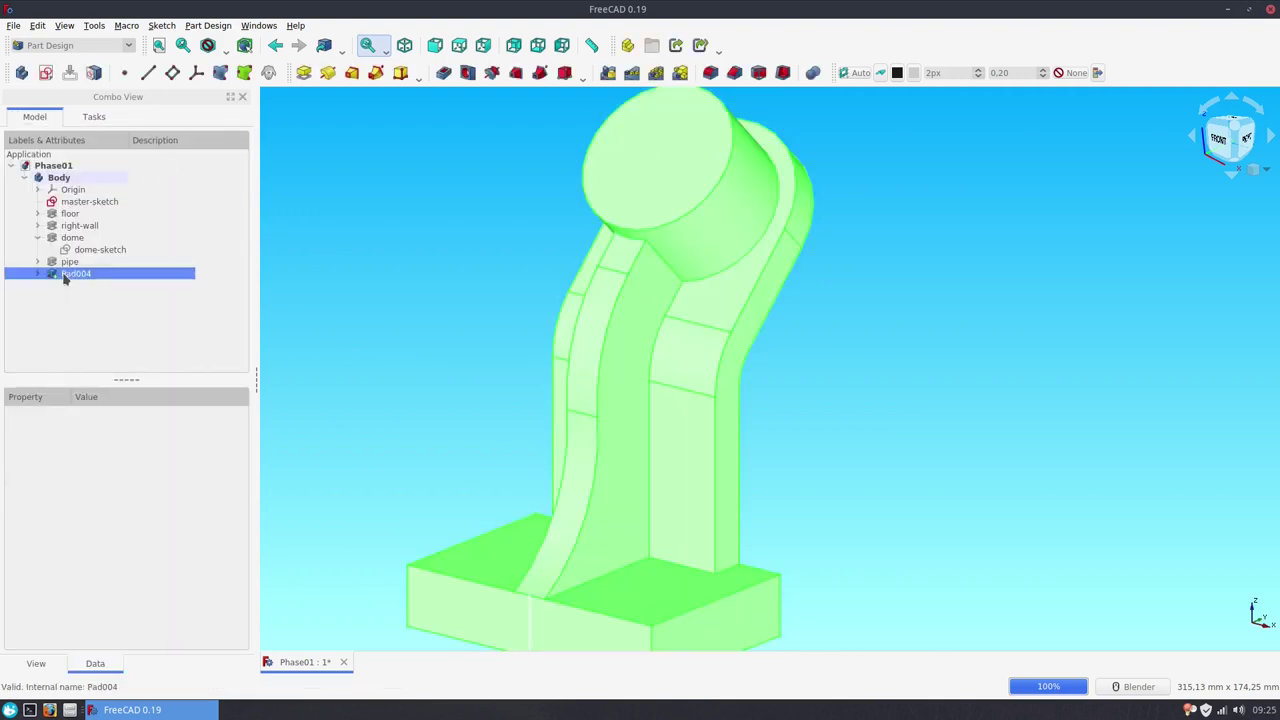
click(76, 273)
text(mid-wall)
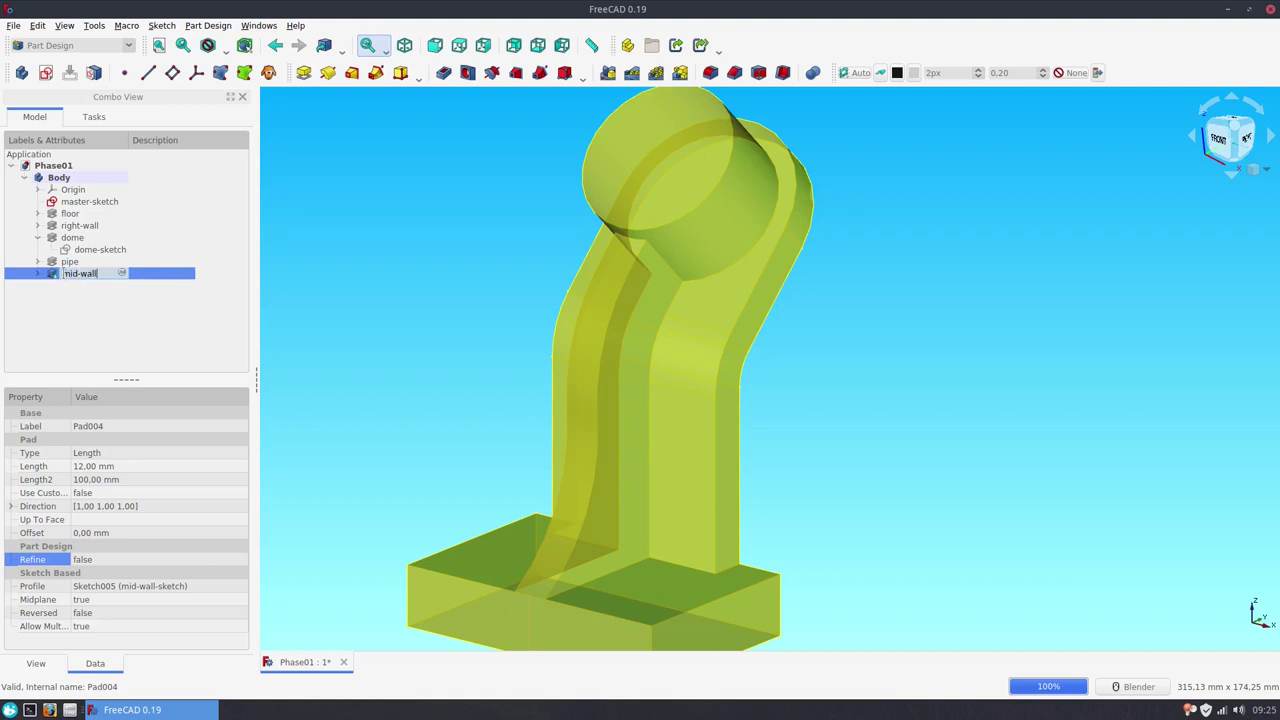
key(Return)
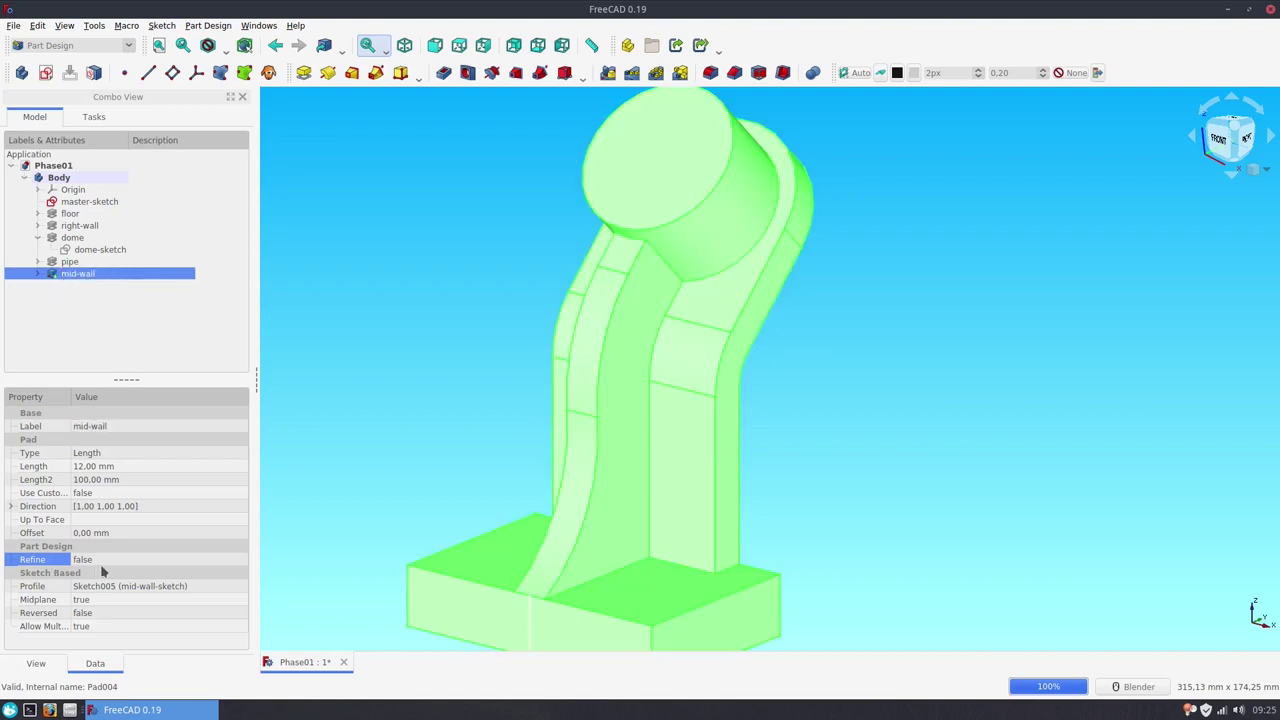
click(101, 562)
click(105, 582)
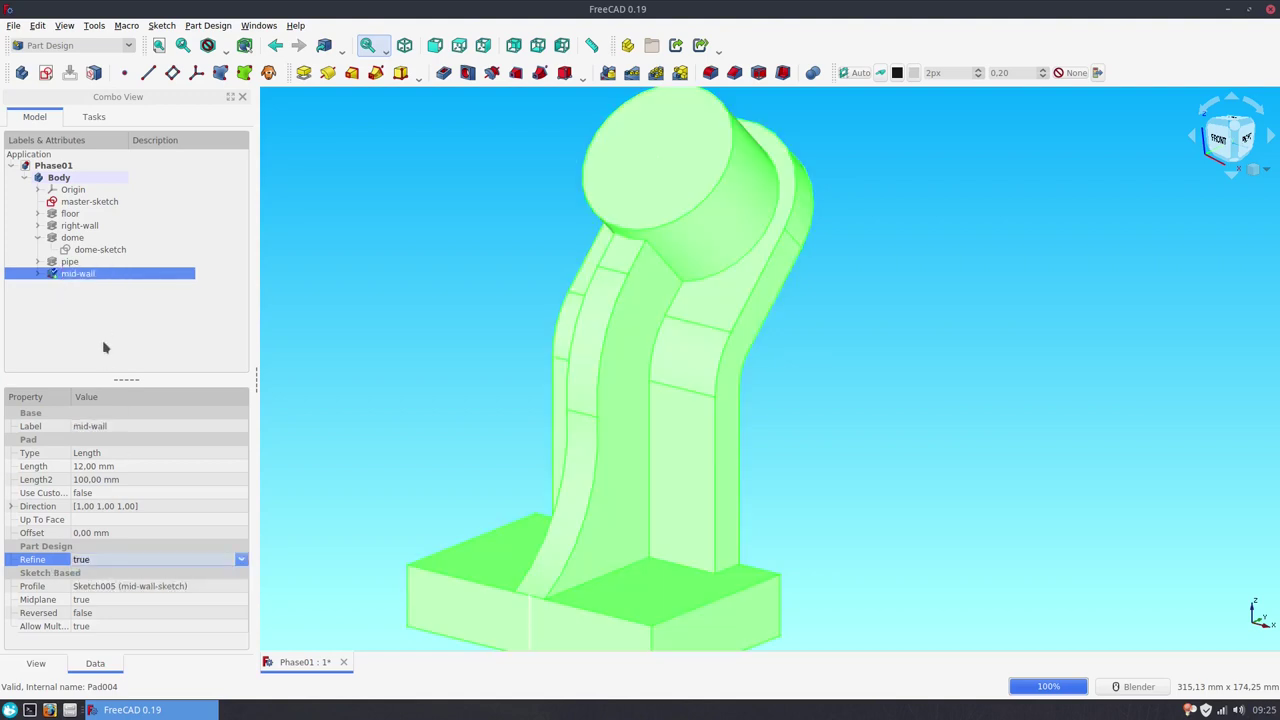
right_click(88, 284)
click(130, 528)
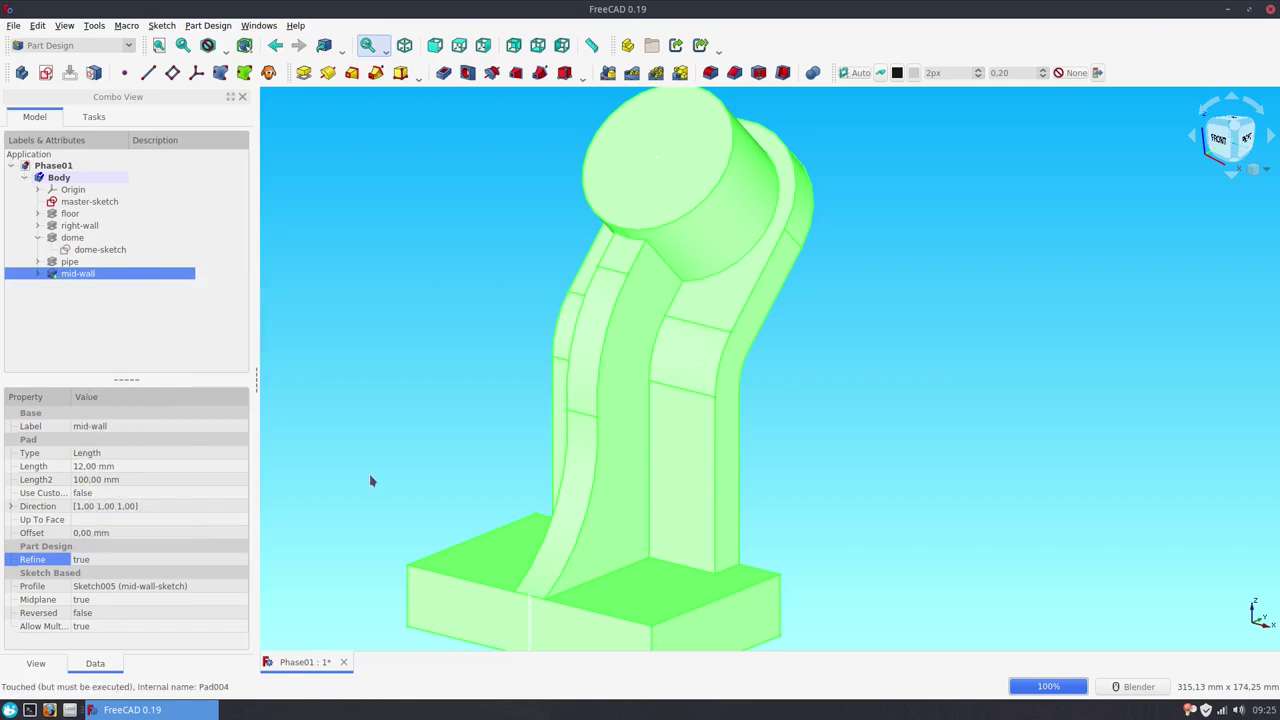
Step: Fit the whole model in the view
click(405, 426)
middle_drag(405, 426, 440, 375)
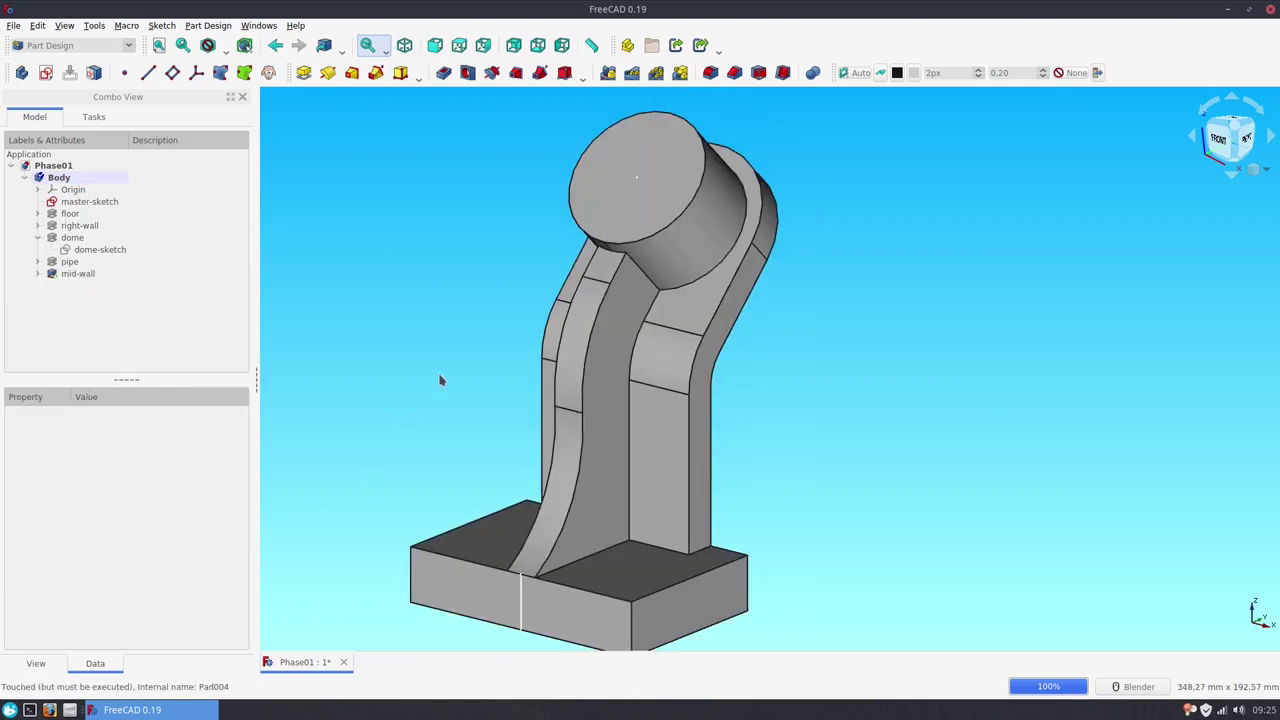
click(1253, 169)
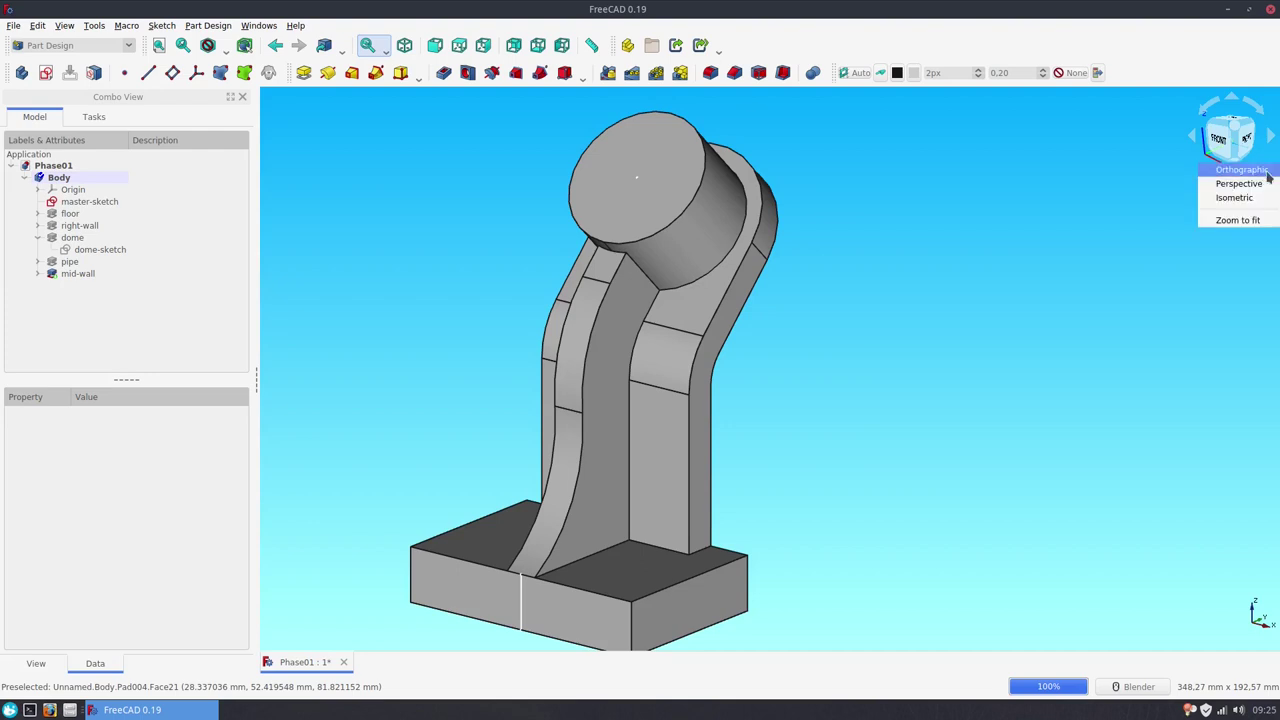
click(1262, 227)
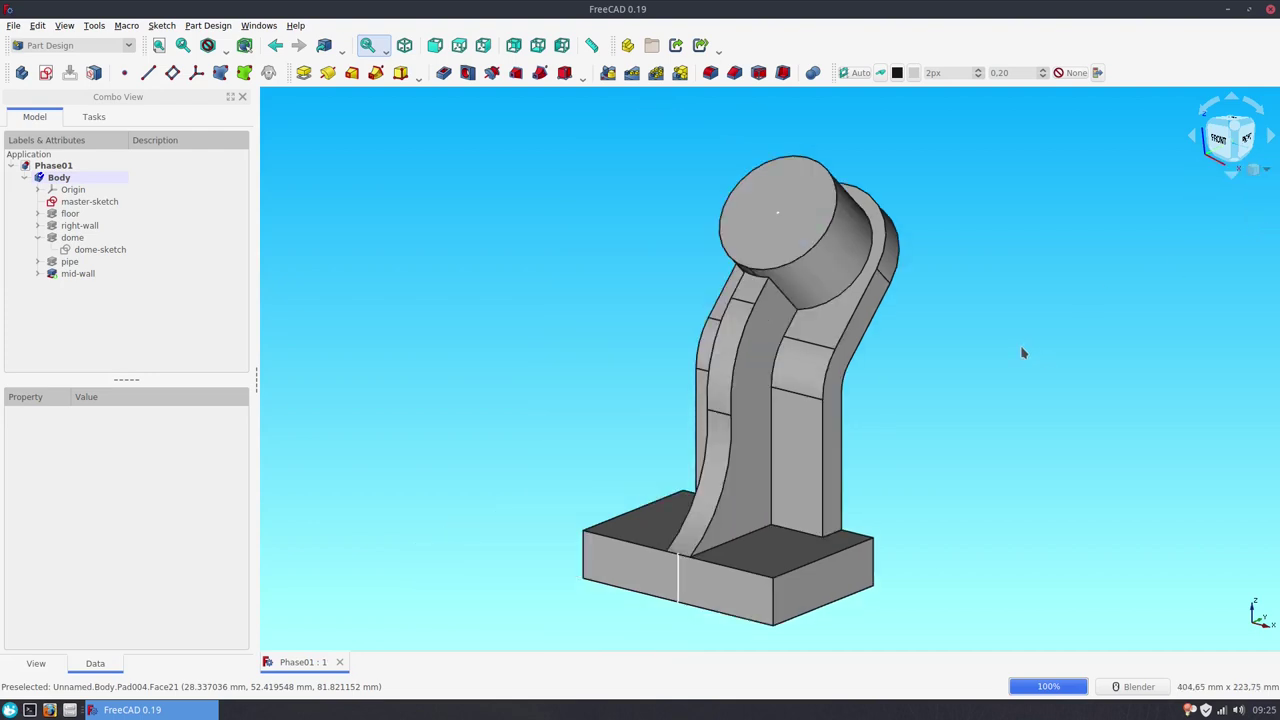
Step: Start a 2 mm fillet on the curved groove edge Edge24
click(724, 494)
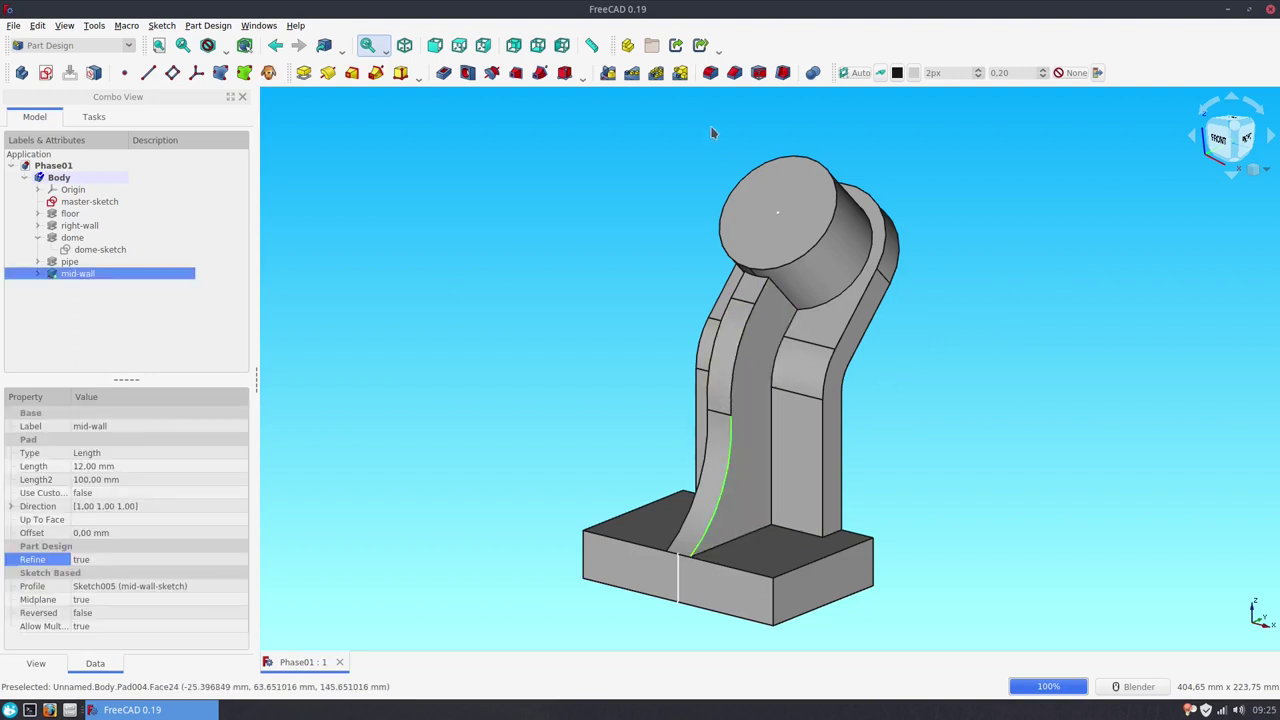
click(708, 74)
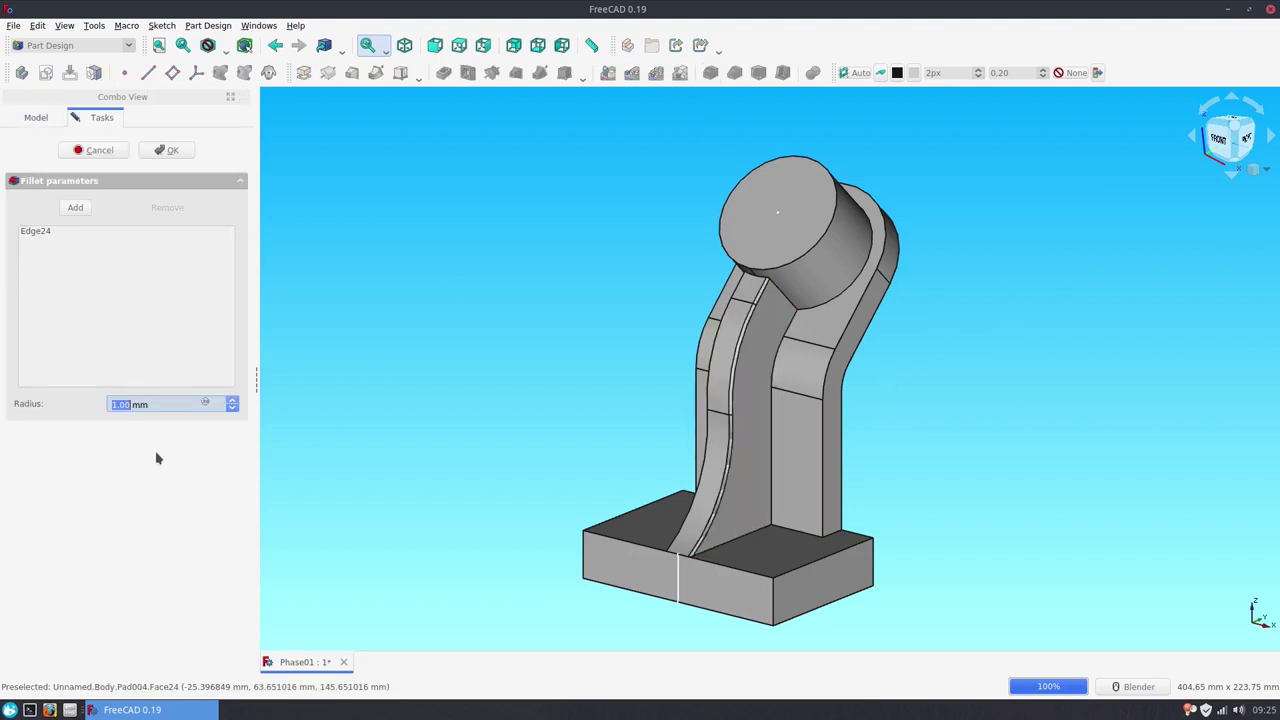
text(2)
scroll(655, 548, up, 3)
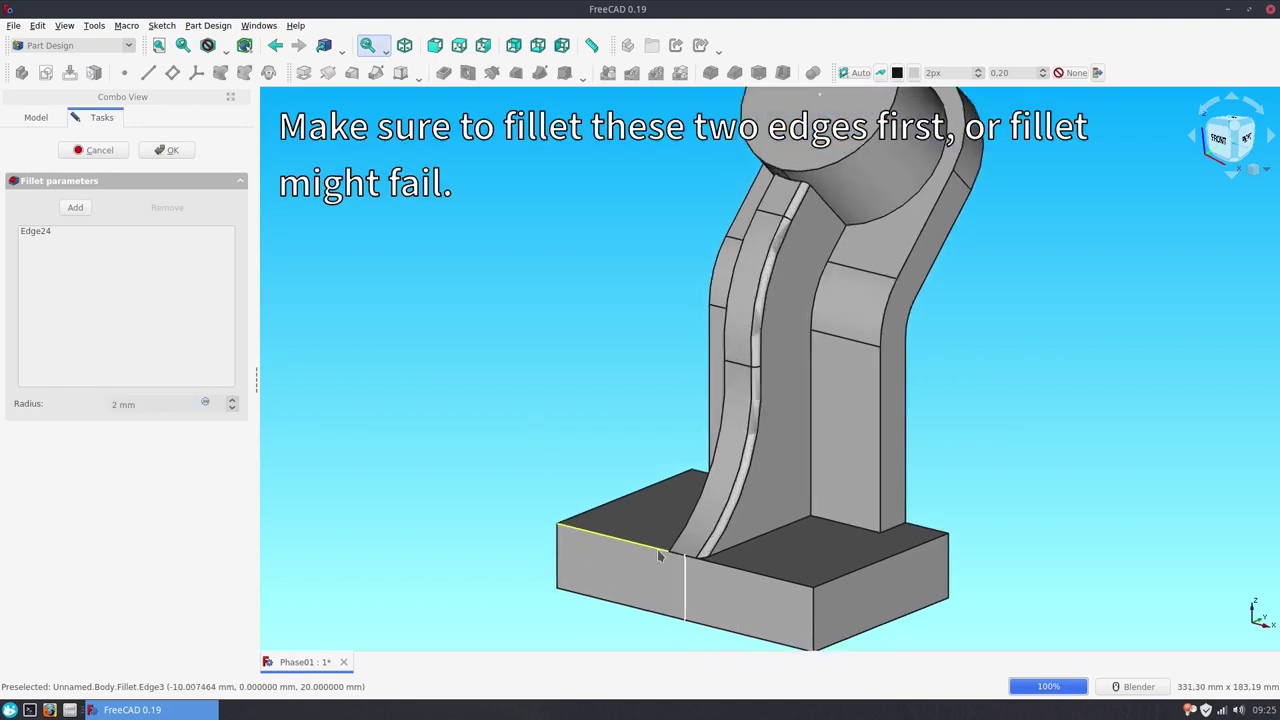
middle_drag(659, 555, 843, 566)
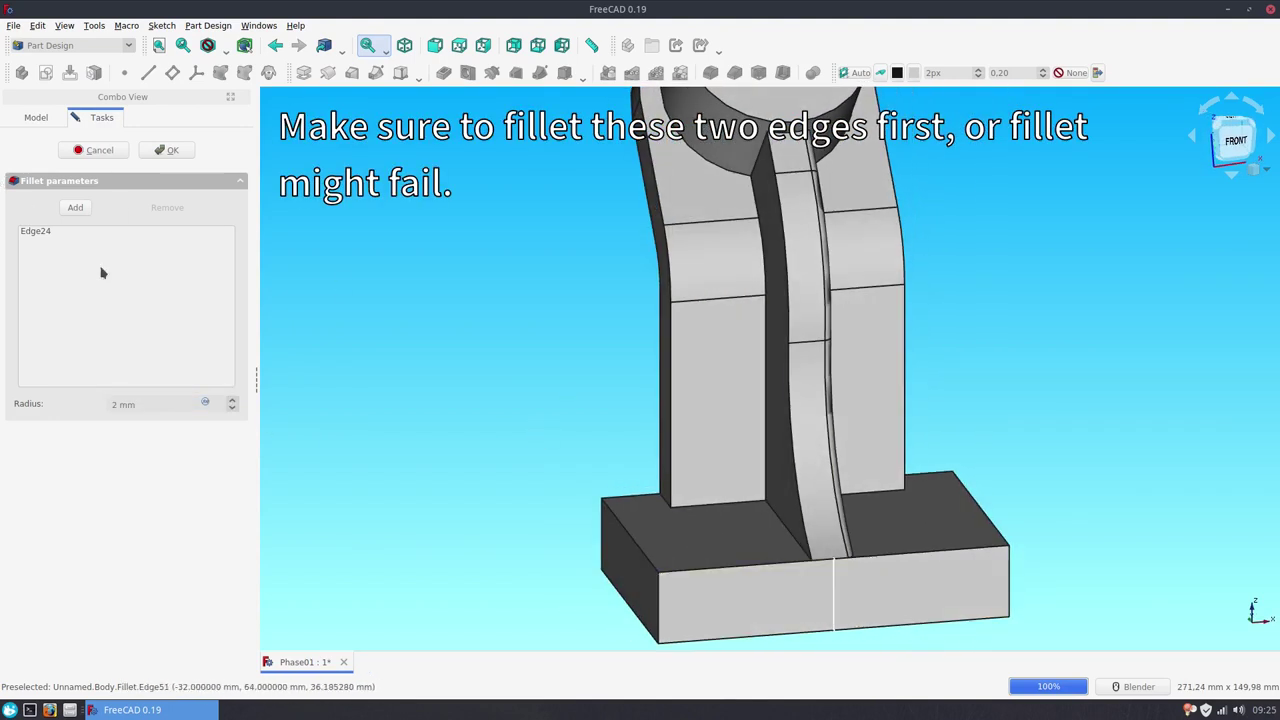
Step: Add the other groove edge and the groove's base corner edge to the fillet
click(80, 207)
click(790, 449)
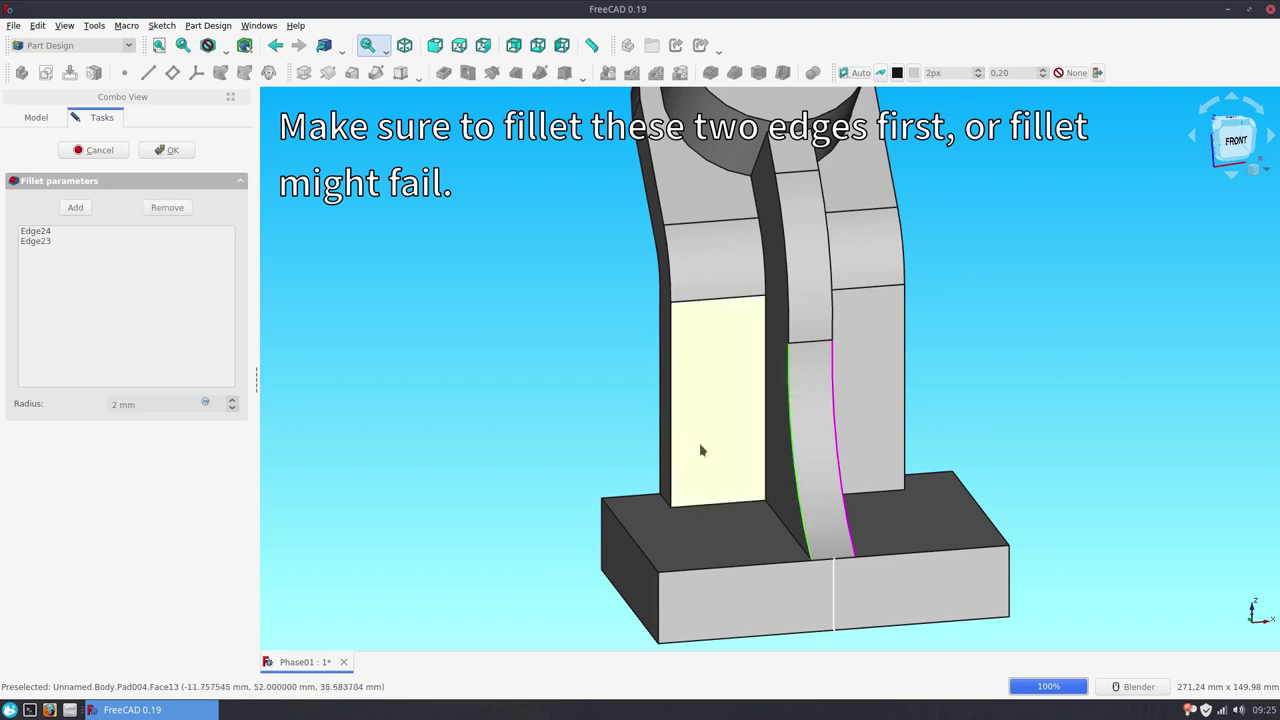
click(75, 207)
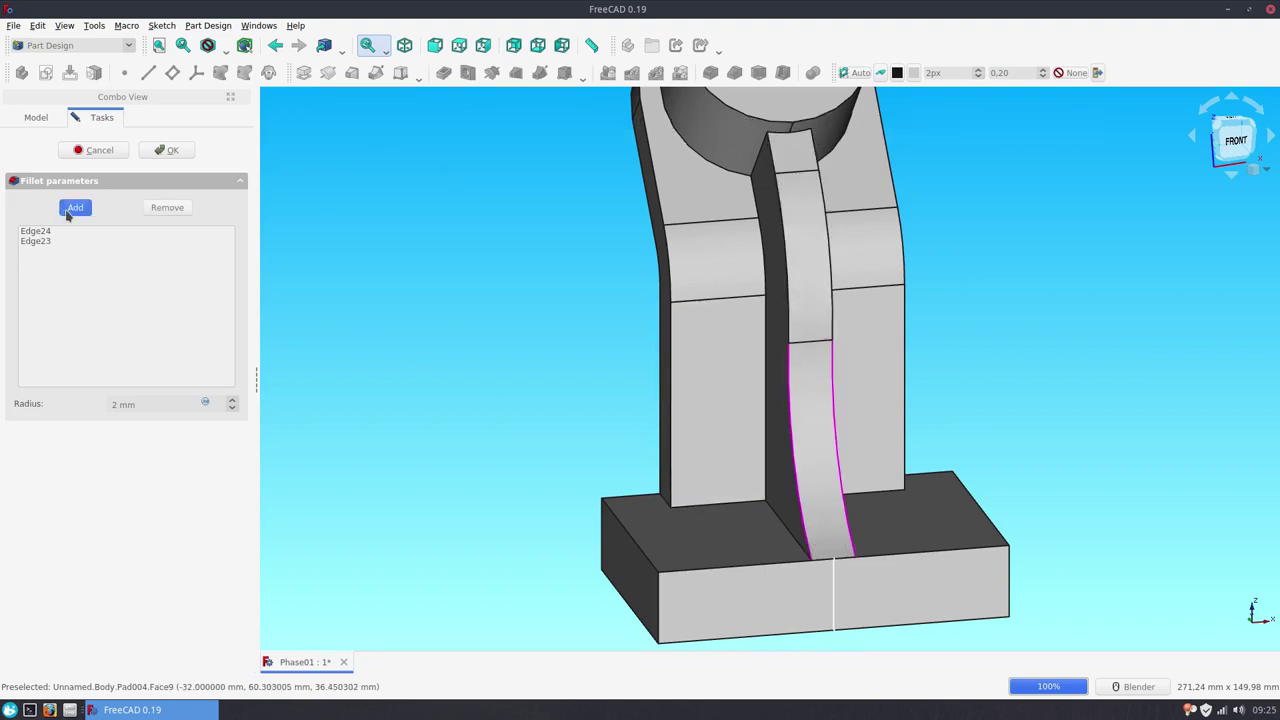
scroll(778, 522, up, 2)
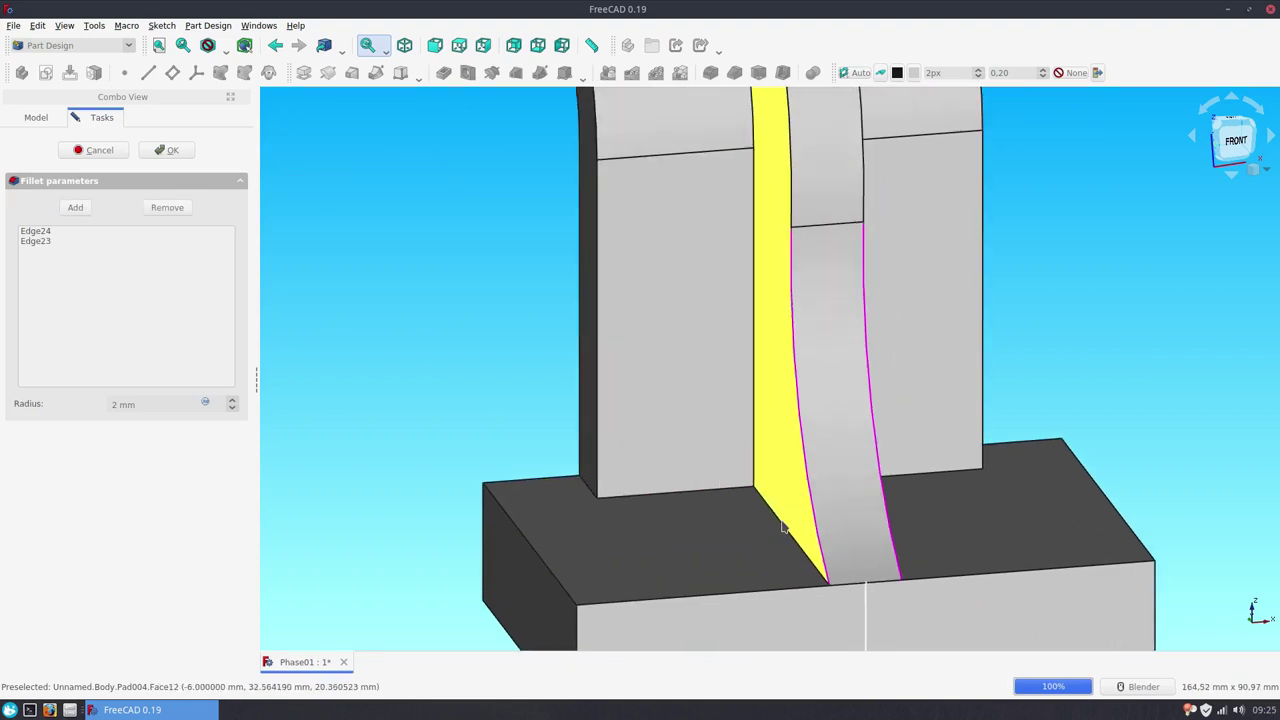
scroll(780, 525, up, 3)
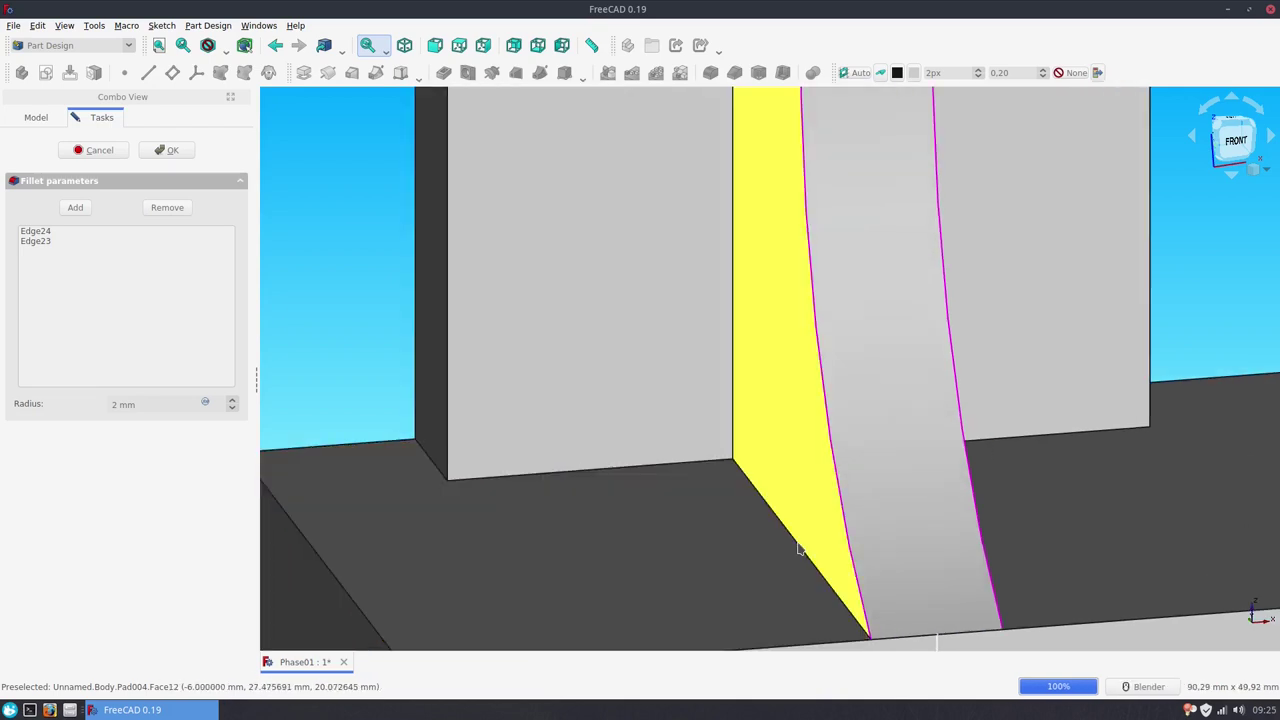
scroll(793, 550, up, 2)
click(766, 528)
scroll(731, 483, down, 3)
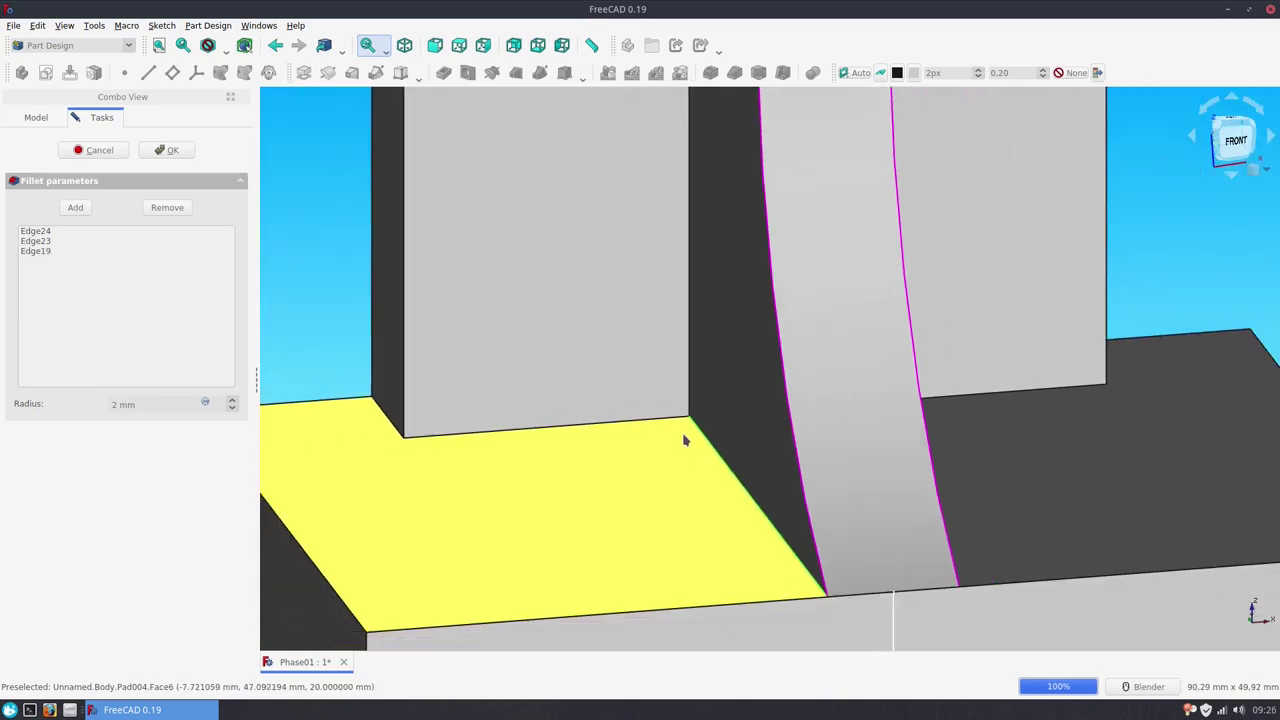
scroll(674, 424, up, 2)
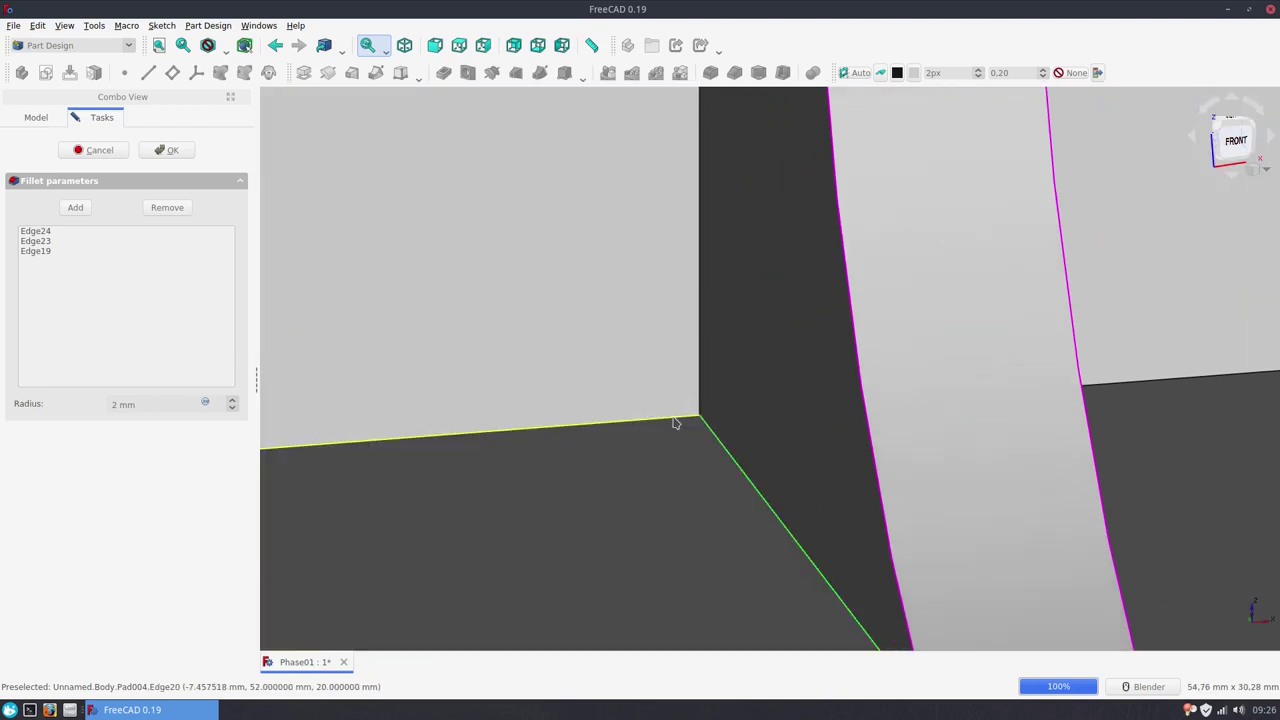
Step: Add the left wall's bottom, vertical and outer base corner edges, then preview the fillet
click(676, 423)
scroll(690, 423, down, 1)
scroll(716, 421, down, 2)
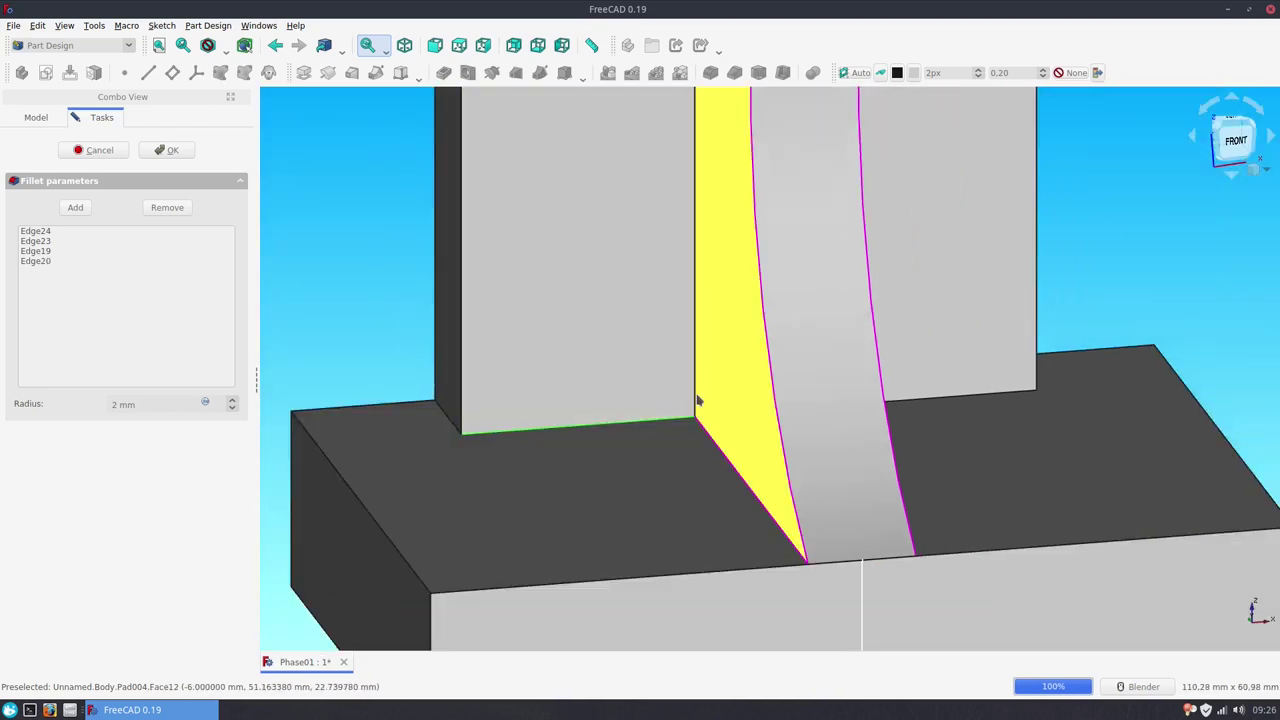
click(694, 400)
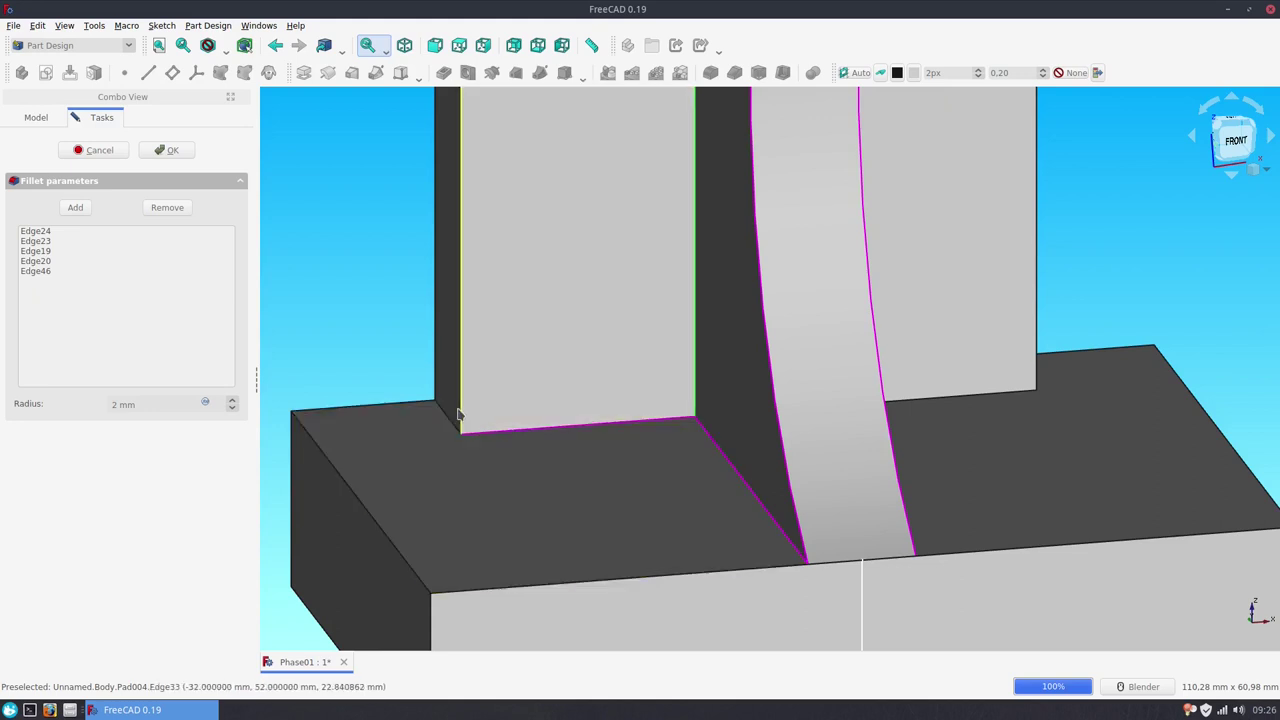
click(458, 413)
scroll(452, 428, up, 2)
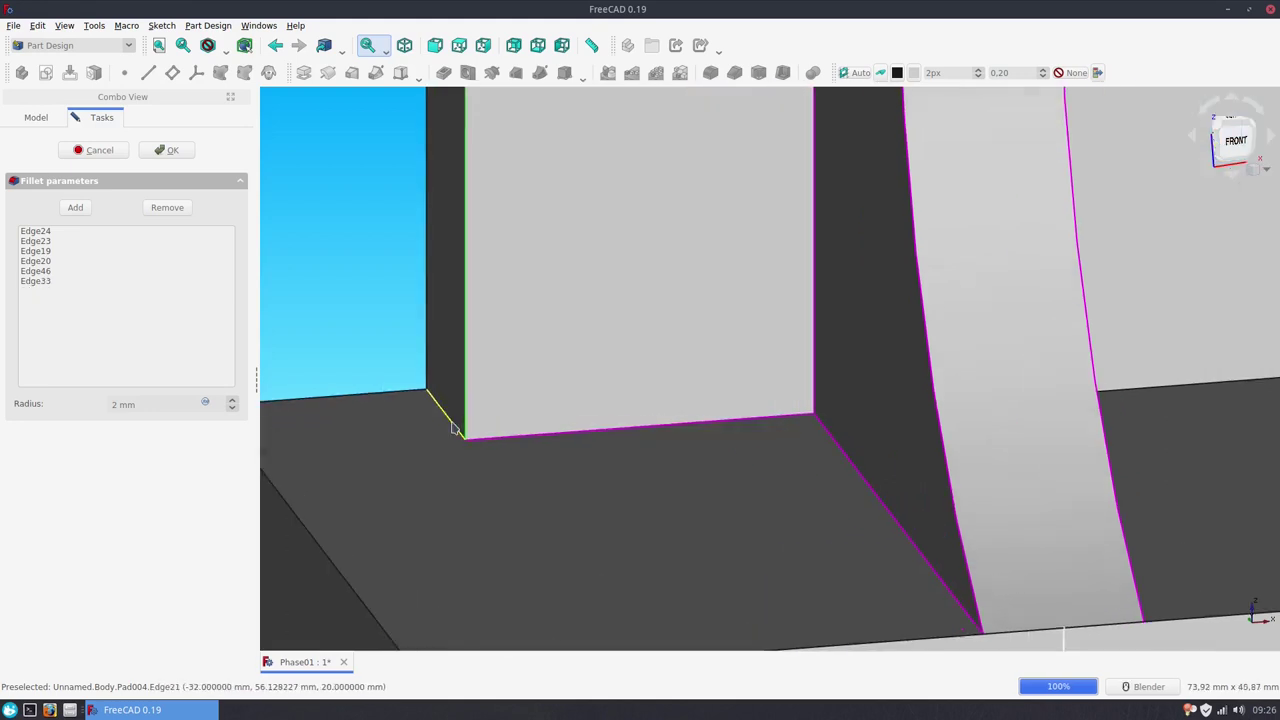
click(452, 428)
scroll(431, 500, down, 3)
scroll(431, 500, down, 4)
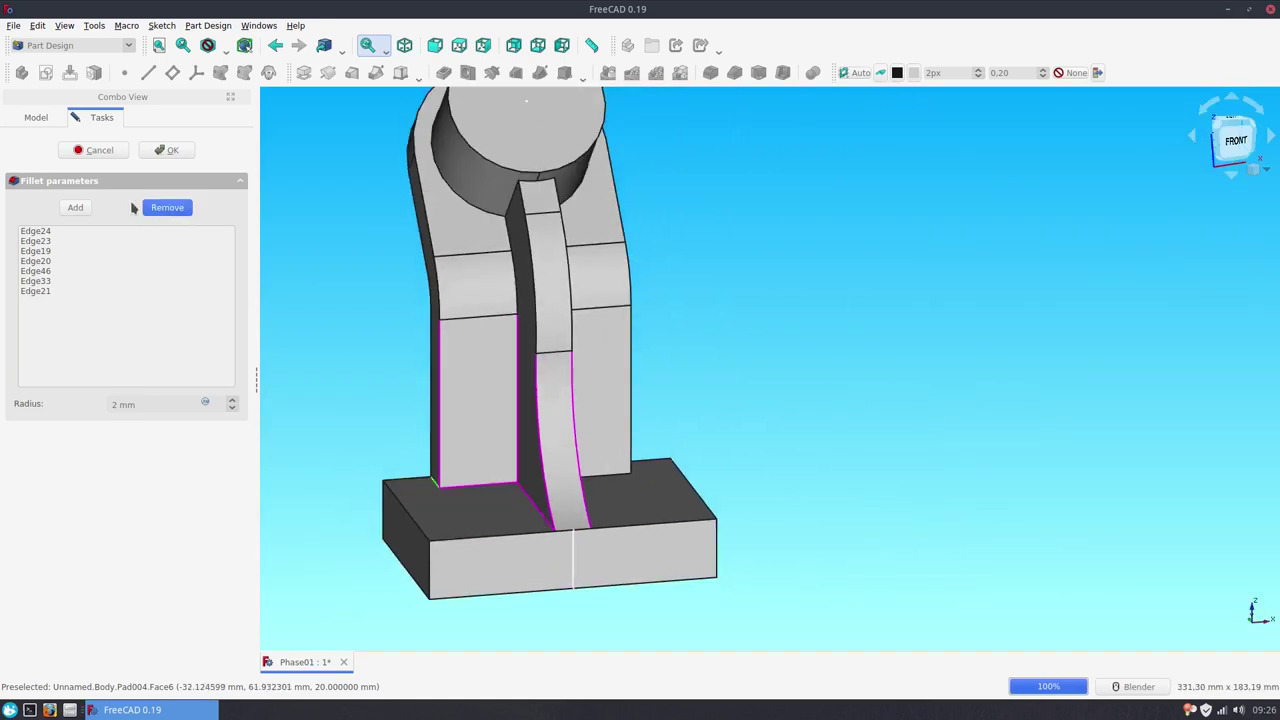
click(76, 207)
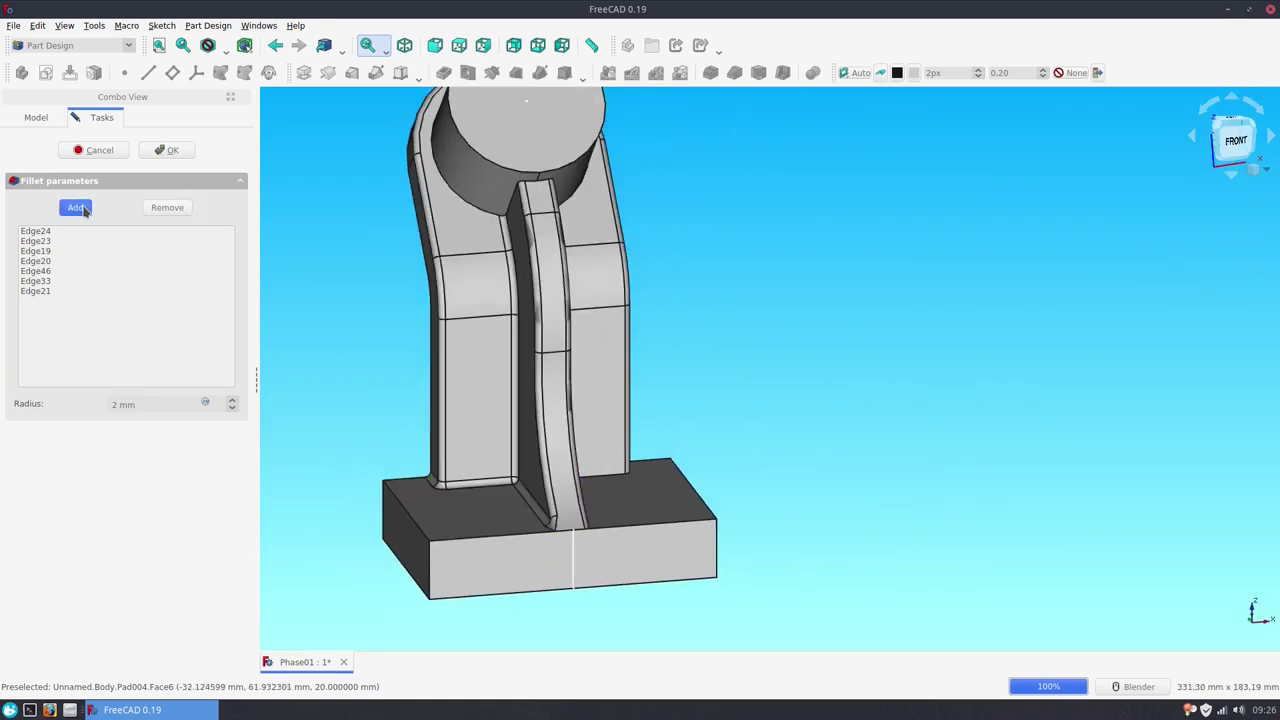
Step: Add the right wall's base edge, vertical corner edge and bottom edge to the fillet
click(85, 210)
middle_drag(668, 448, 614, 457)
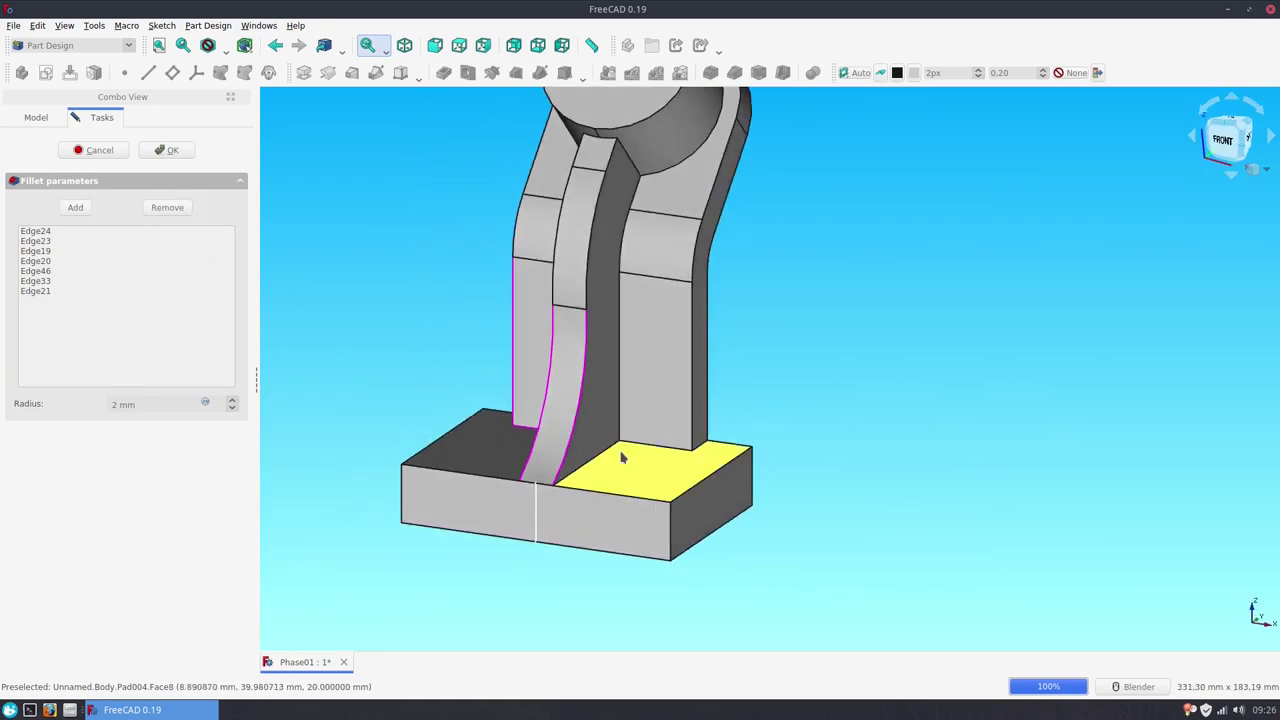
scroll(598, 426, up, 3)
scroll(598, 426, up, 2)
scroll(614, 456, up, 2)
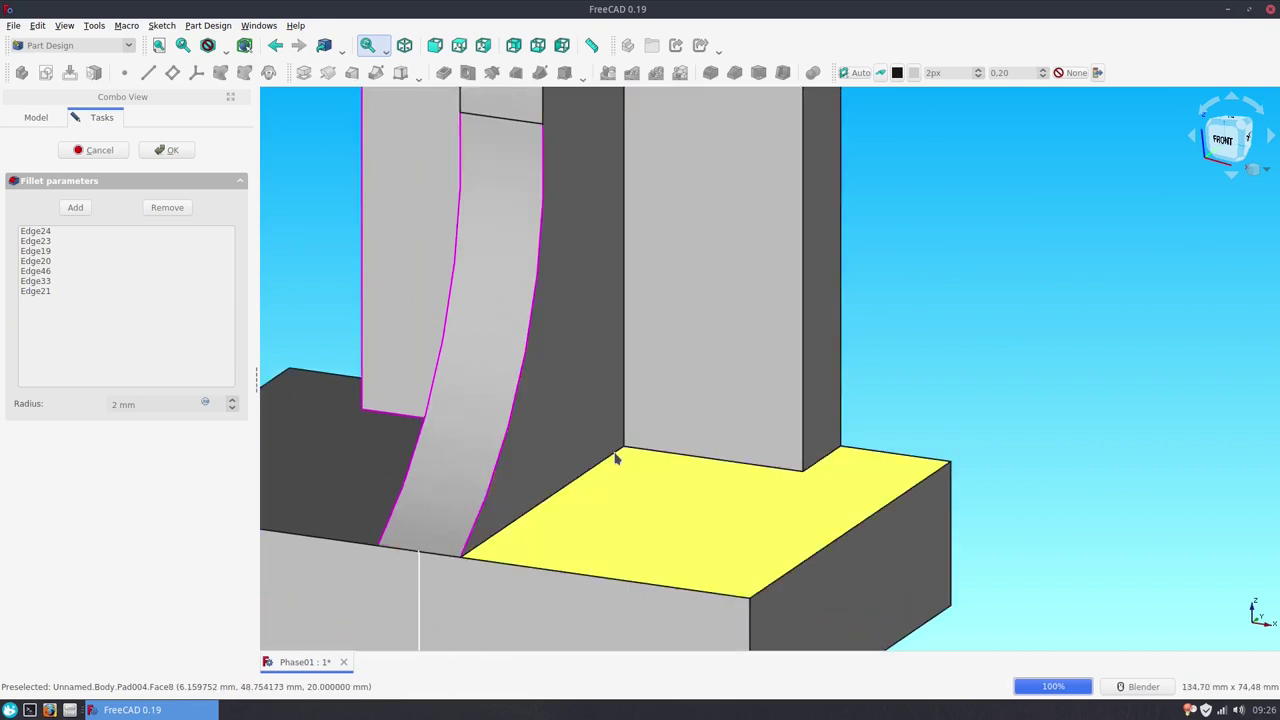
scroll(614, 456, up, 2)
click(614, 456)
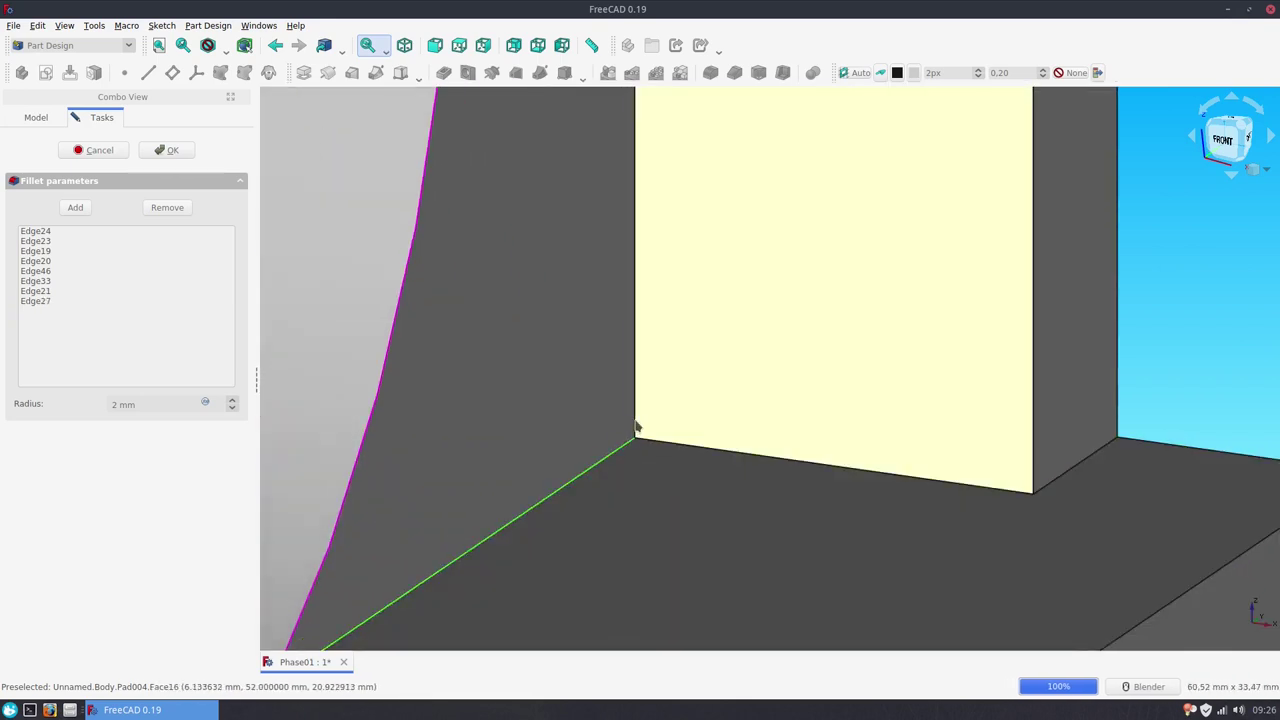
click(634, 429)
click(655, 445)
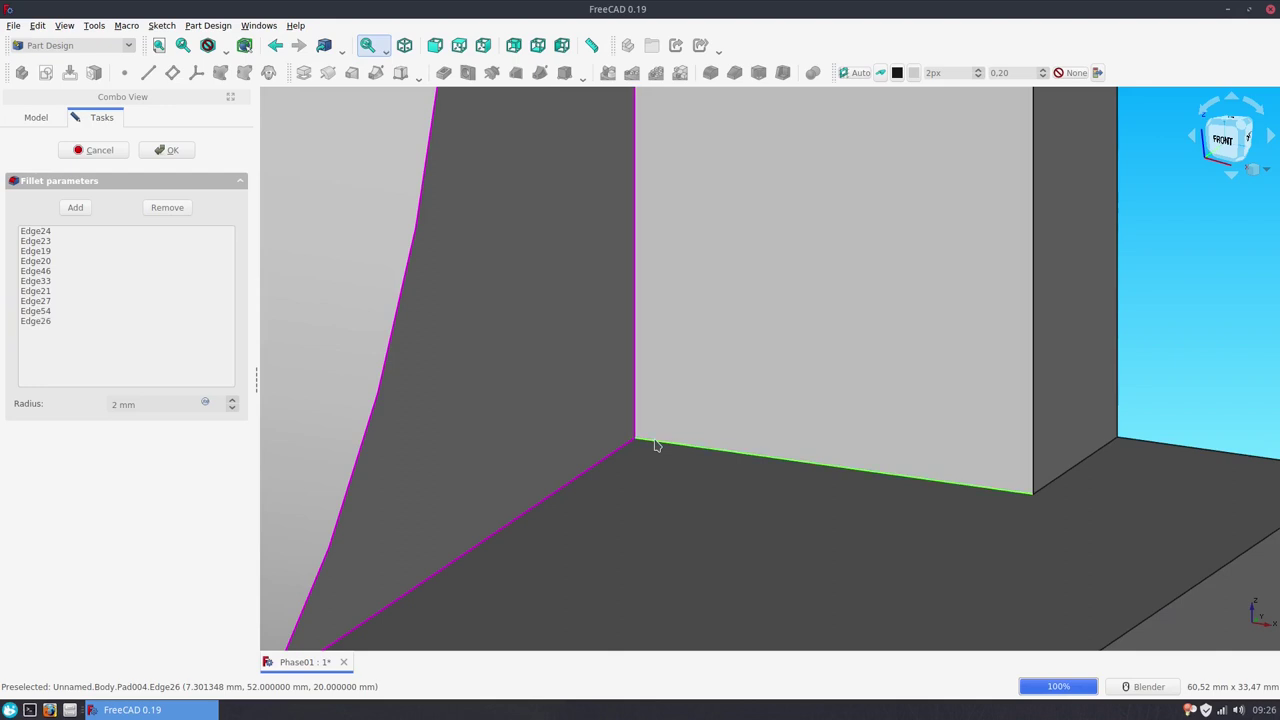
Step: Add the remaining right-wall vertical and outer base edges, then preview
scroll(655, 445, down, 3)
click(845, 393)
scroll(897, 441, up, 1)
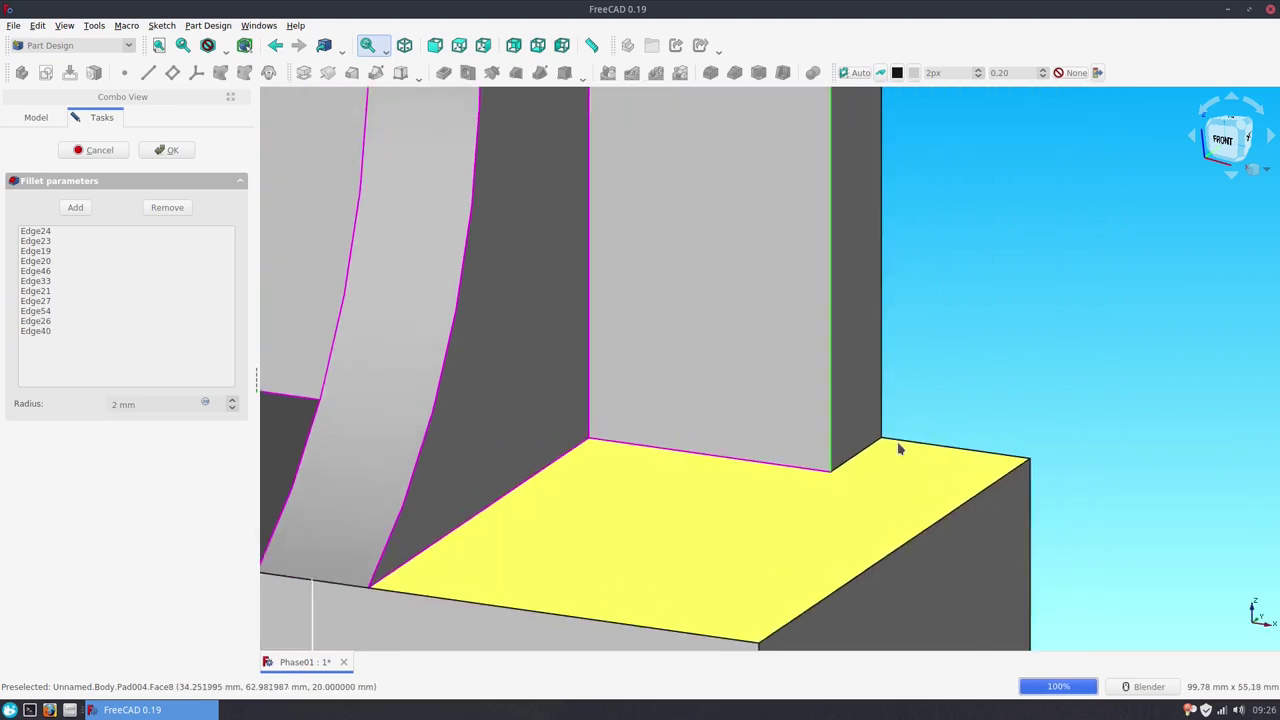
scroll(857, 450, up, 2)
click(845, 455)
scroll(869, 515, down, 2)
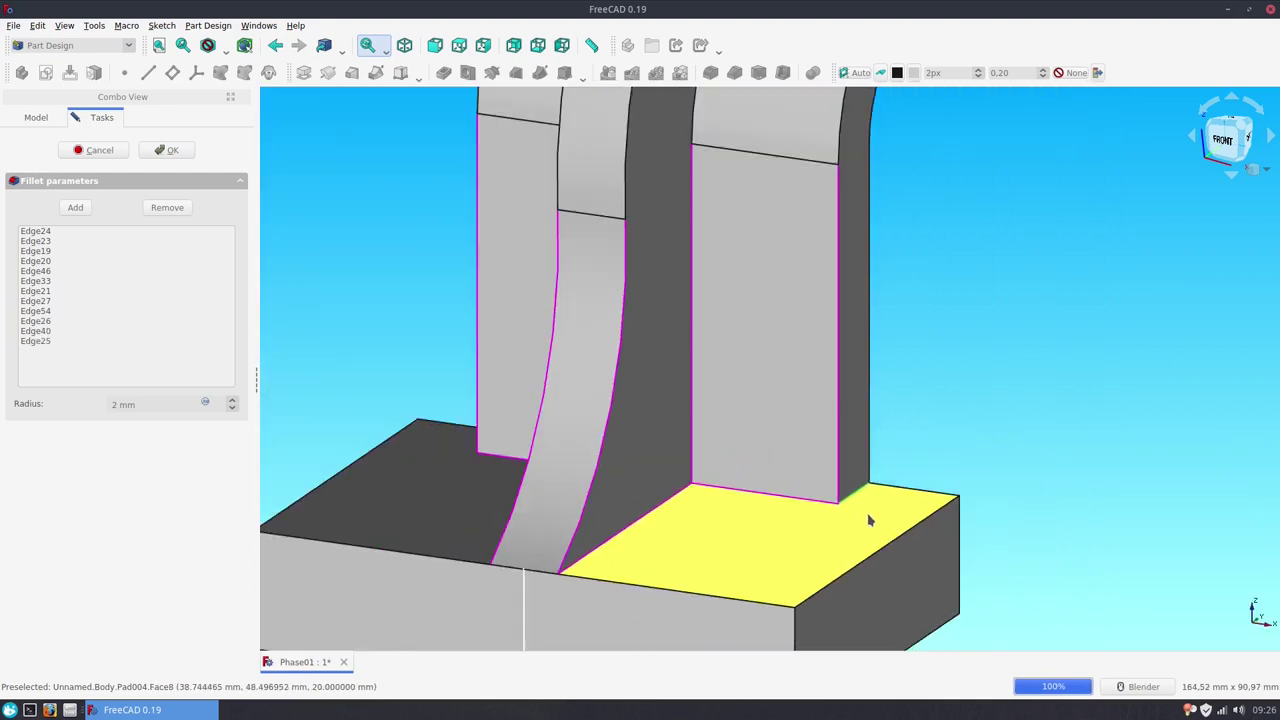
scroll(869, 515, down, 2)
scroll(869, 515, down, 1)
click(74, 207)
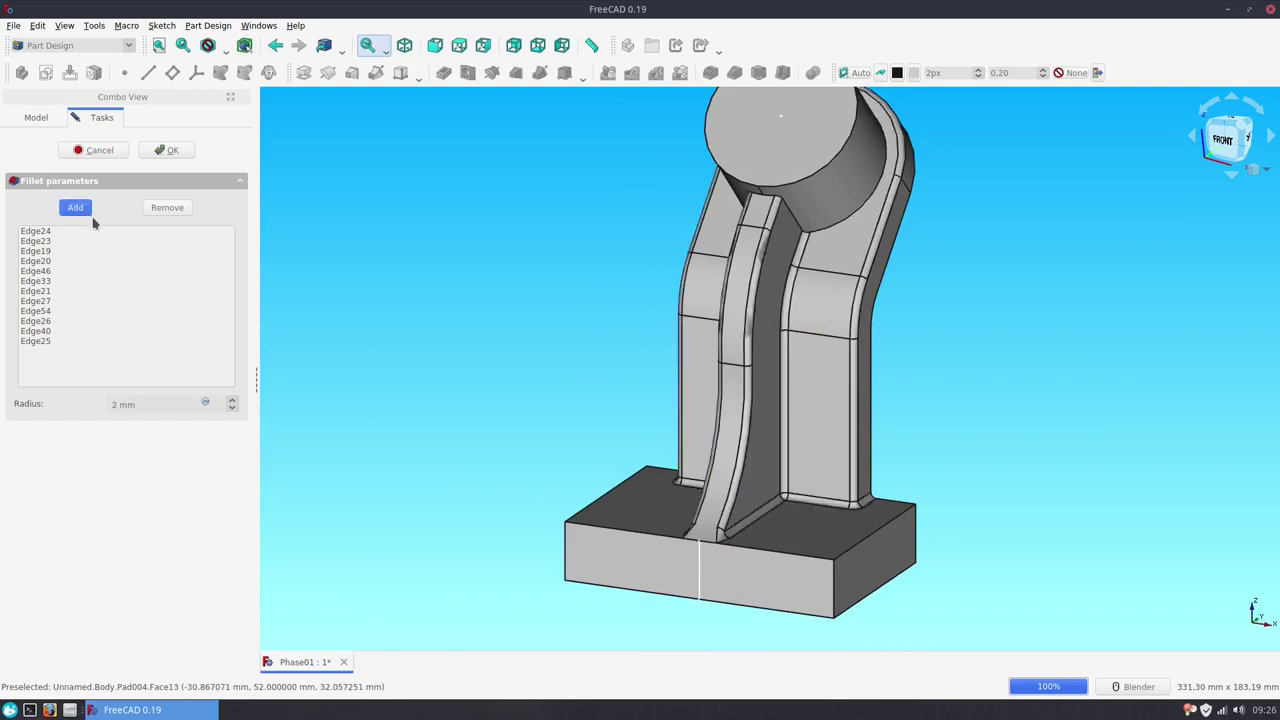
Step: Add the rib's edges: where it meets the cylinder, its top edge and its vertical edge
middle_drag(465, 345, 630, 320)
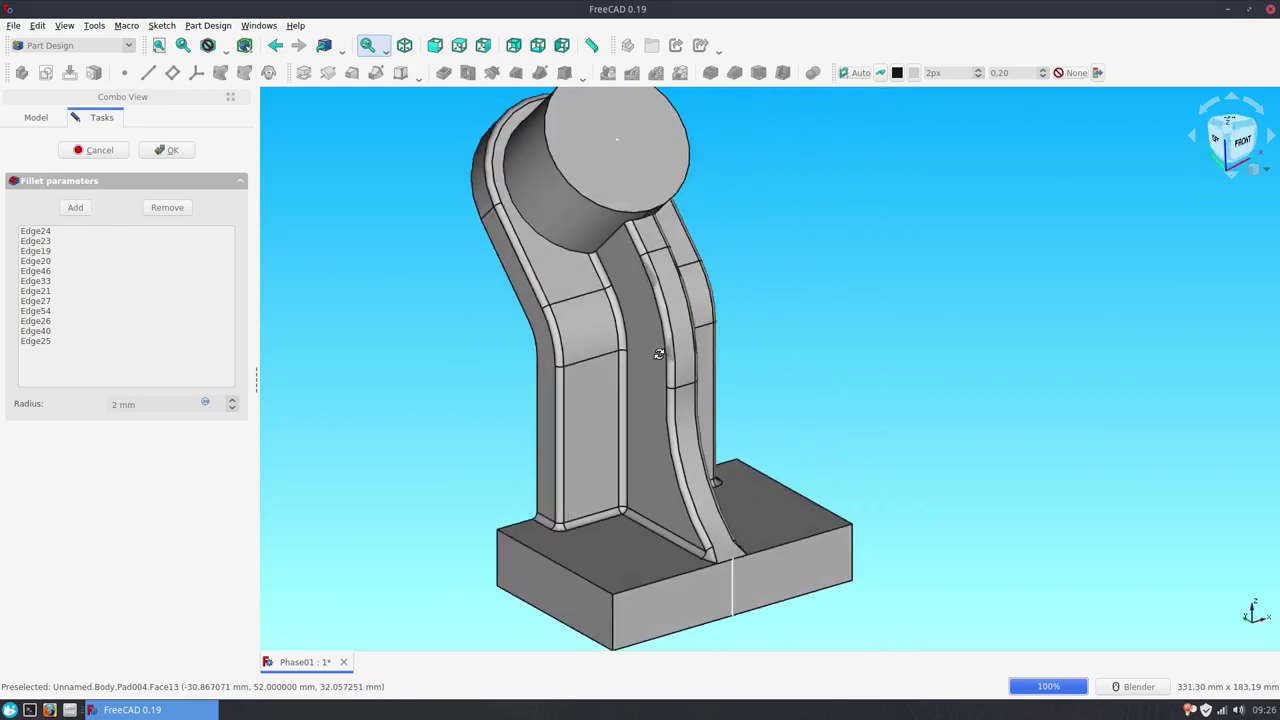
scroll(640, 280, up, 3)
scroll(670, 235, up, 3)
scroll(670, 235, up, 1)
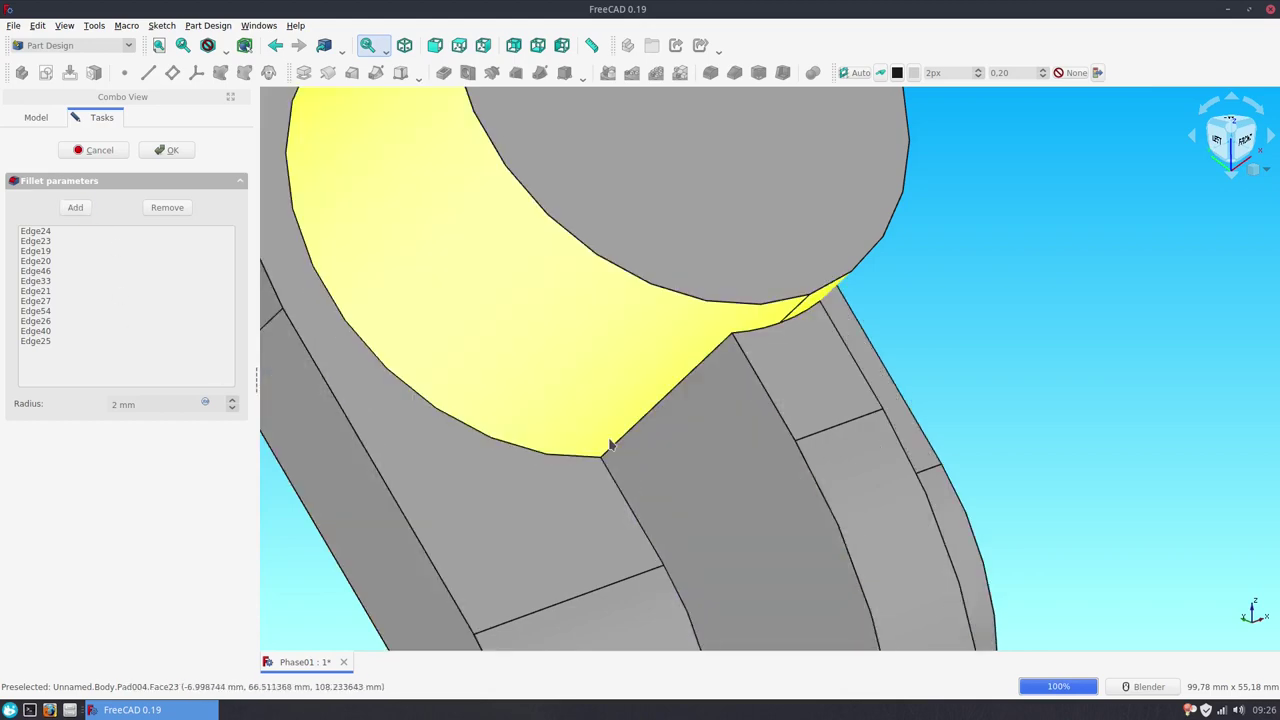
click(622, 443)
middle_drag(735, 428, 637, 383)
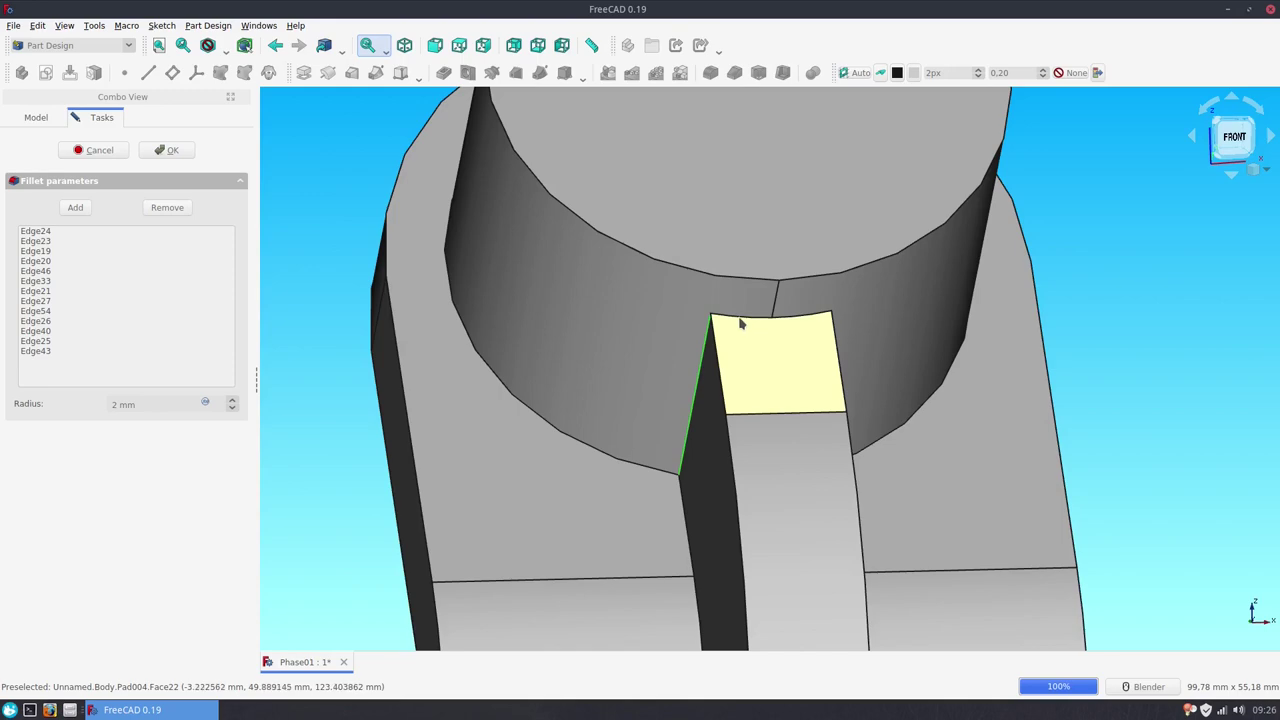
click(742, 317)
mouse_move(920, 411)
middle_down()
mouse_move(793, 435)
mouse_move(823, 409)
mouse_move(674, 320)
middle_up()
click(853, 382)
Step: Add the cylinder's curved joining edge and apply the 2 mm fillet
click(75, 210)
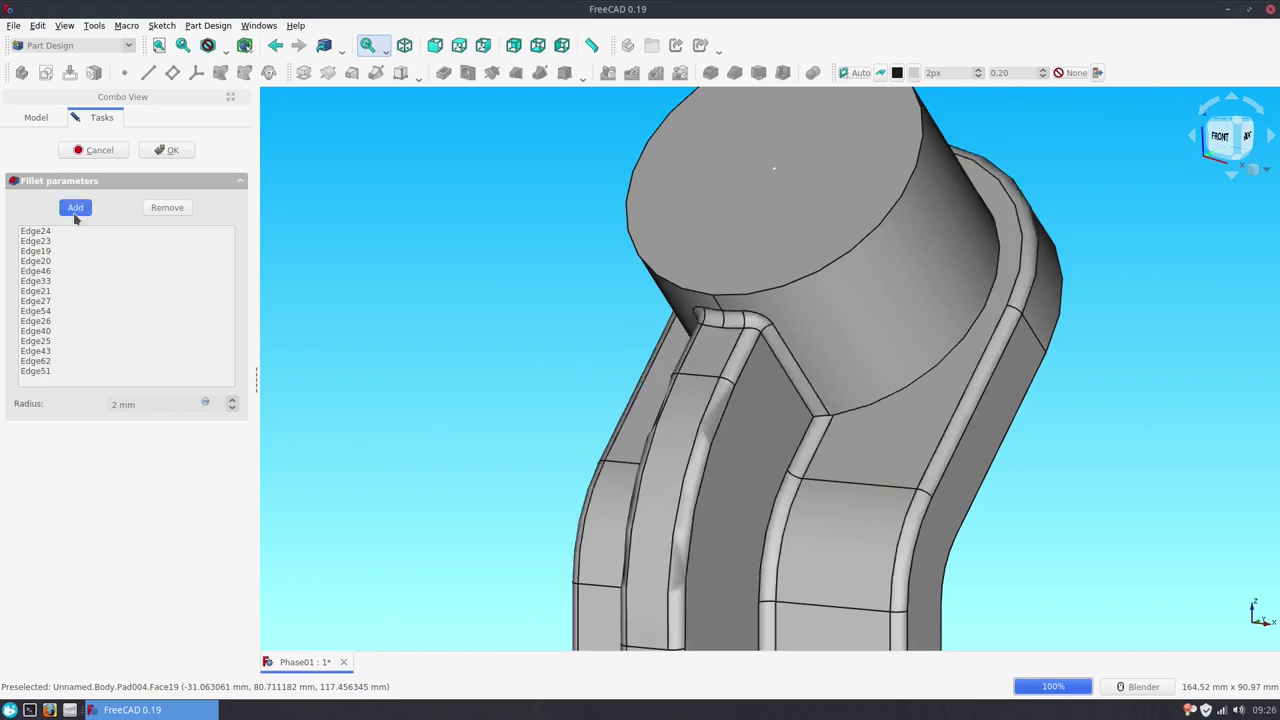
click(894, 399)
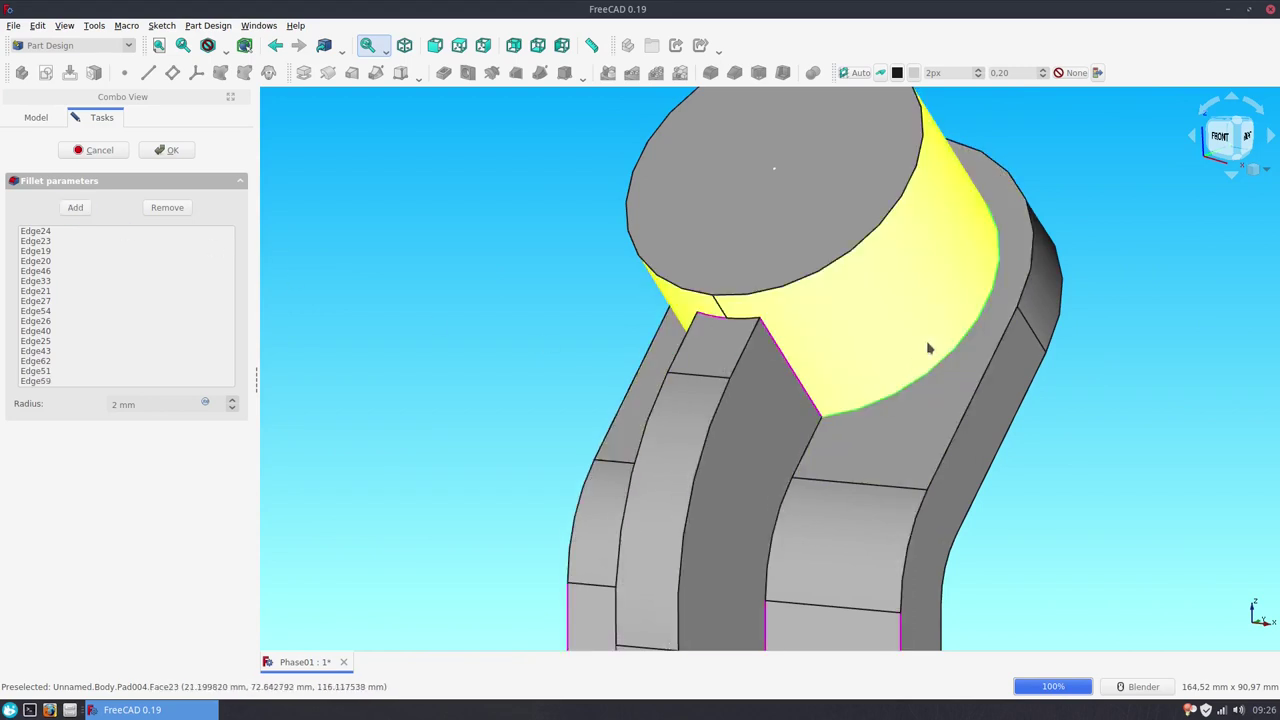
scroll(950, 347, down, 5)
middle_drag(978, 347, 991, 377)
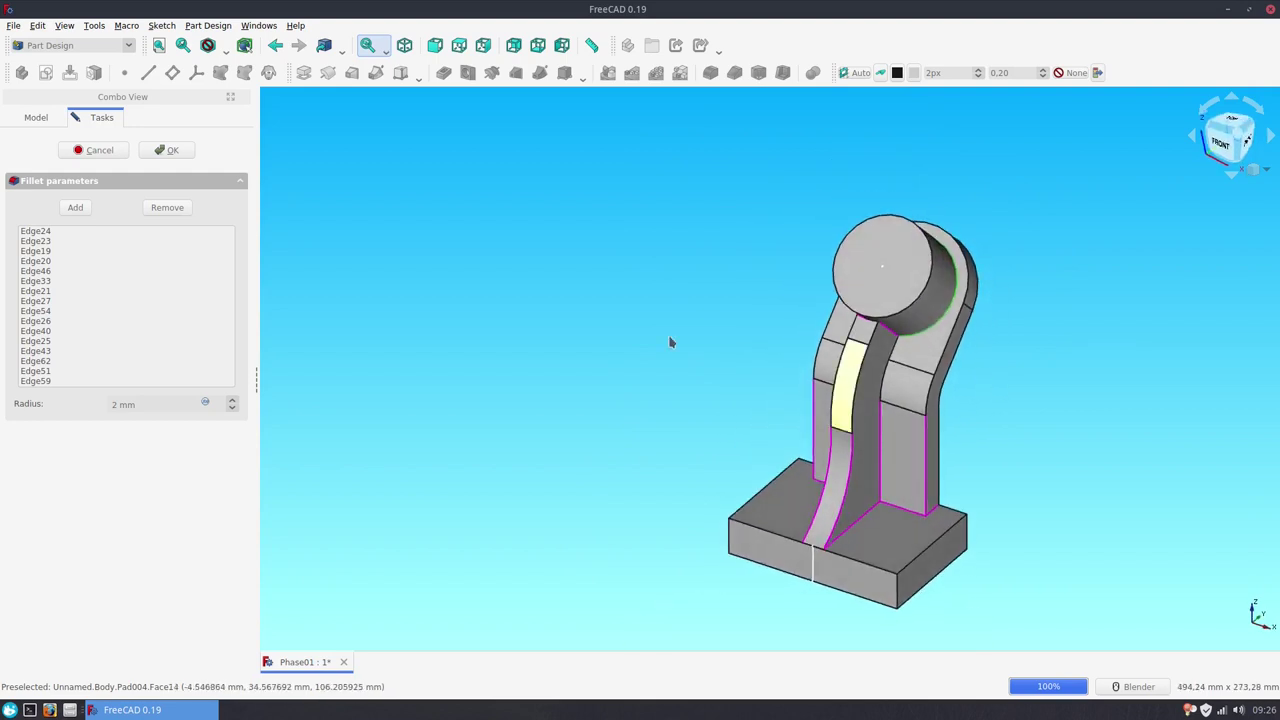
click(78, 208)
scroll(1108, 383, up, 2)
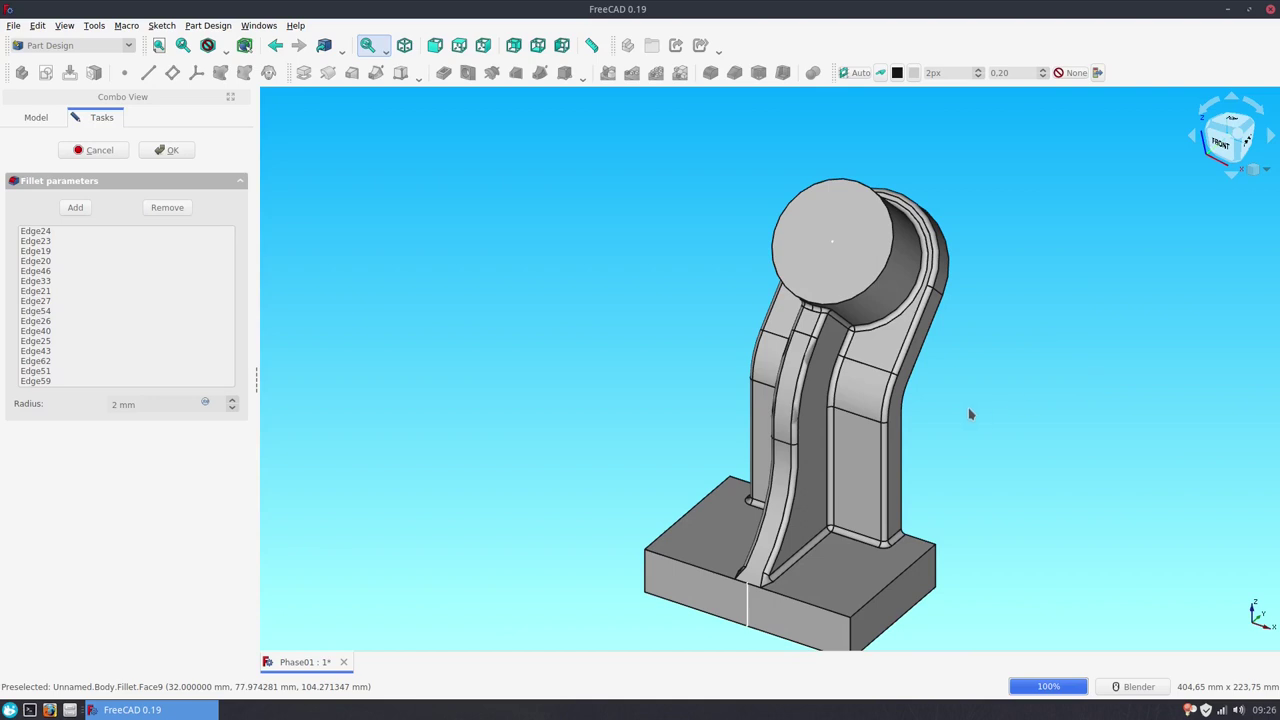
click(171, 158)
click(171, 158)
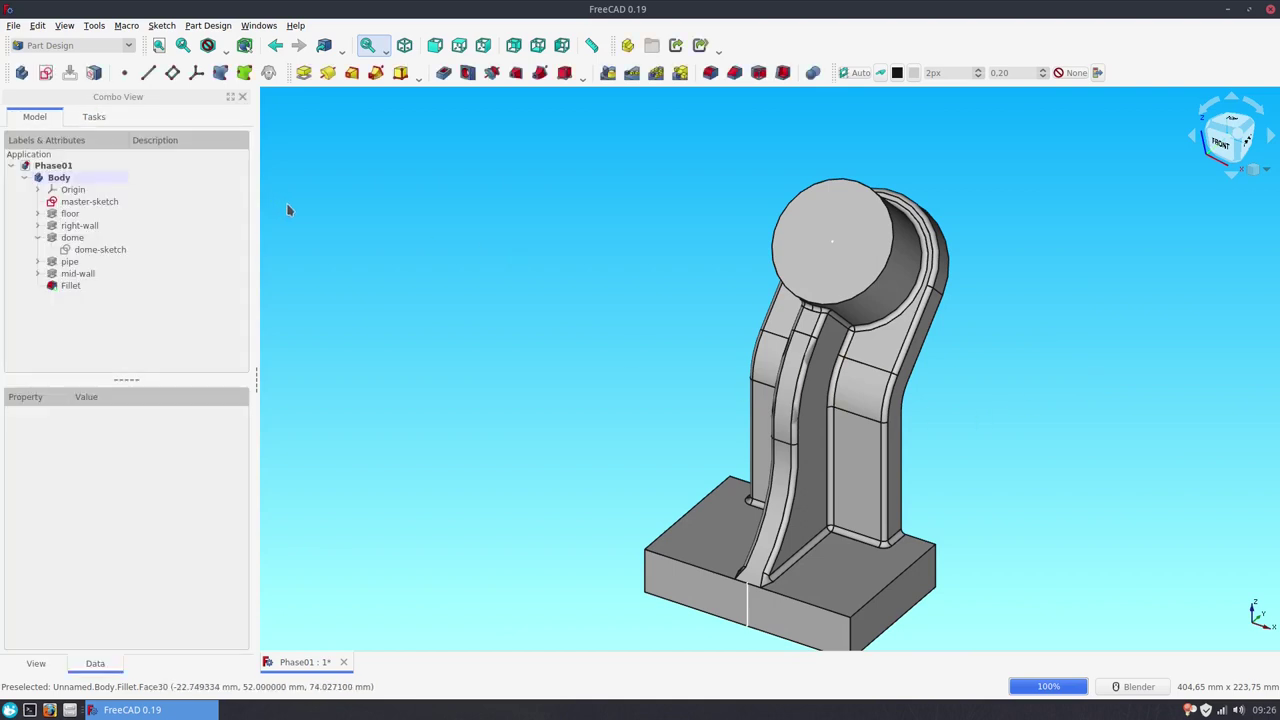
Step: Set the Fillet's Refine property to true, then select the pipe's round end face
click(66, 289)
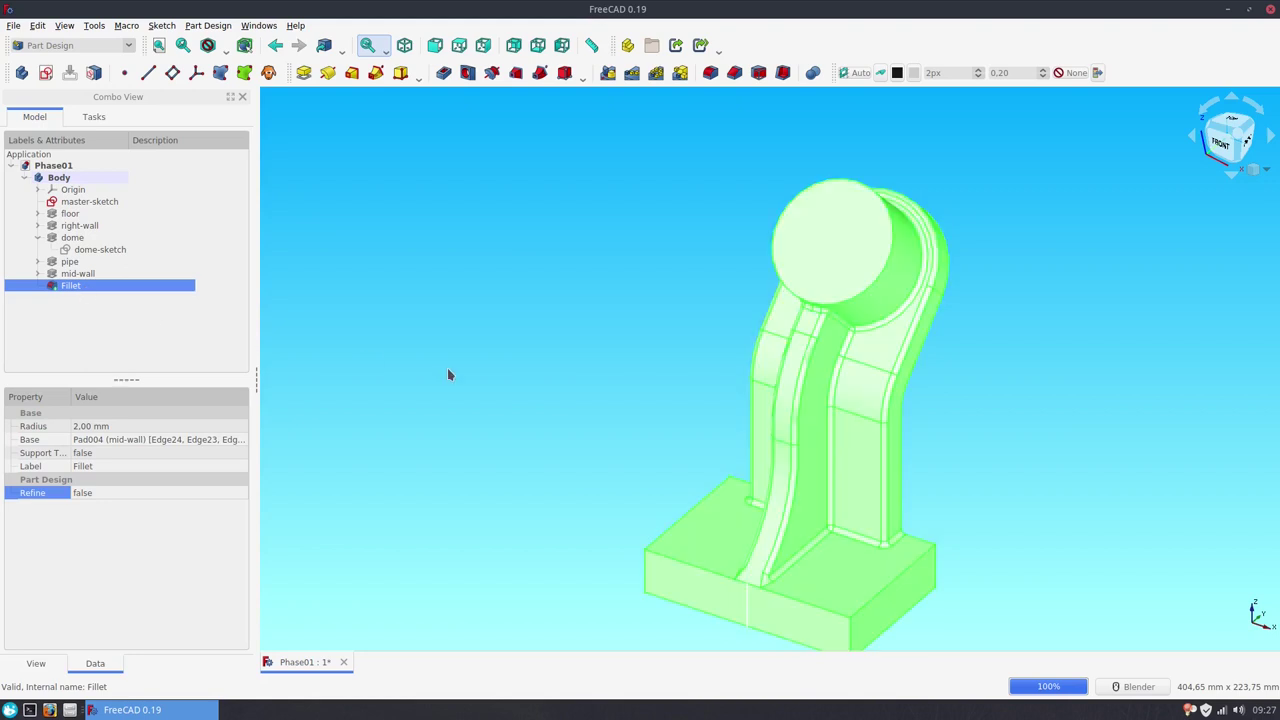
click(103, 497)
click(103, 497)
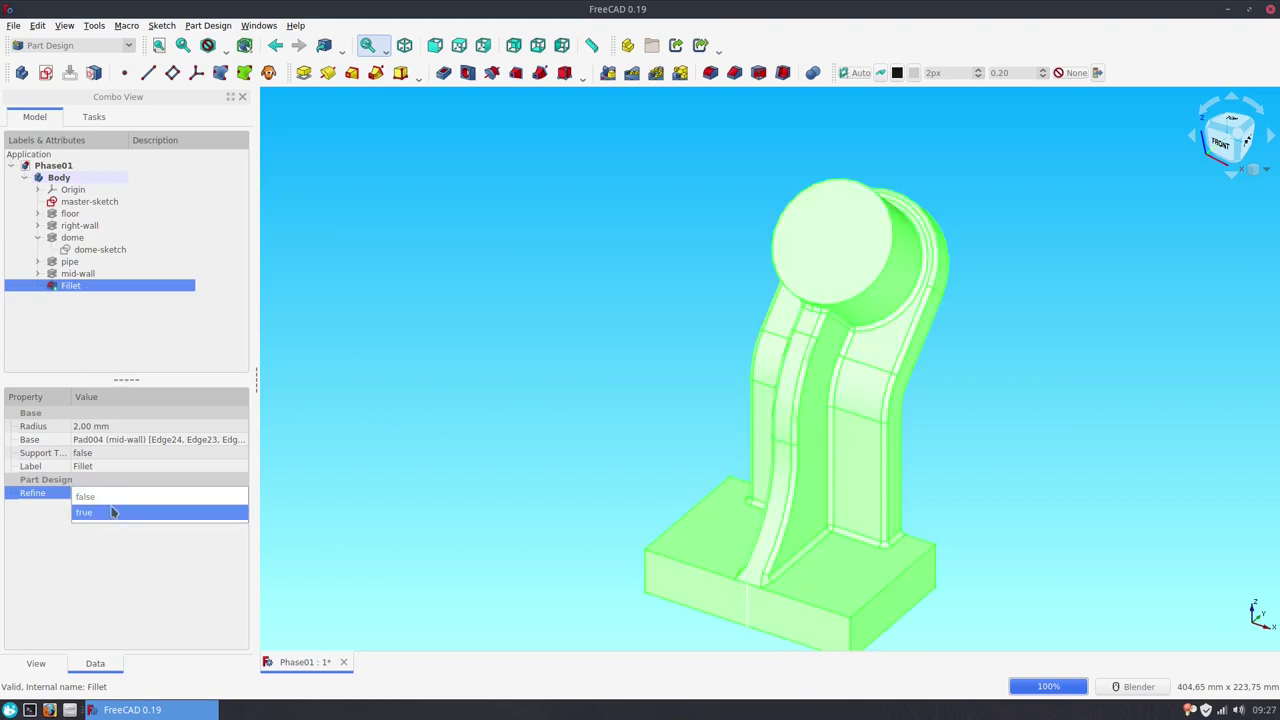
click(100, 511)
click(517, 476)
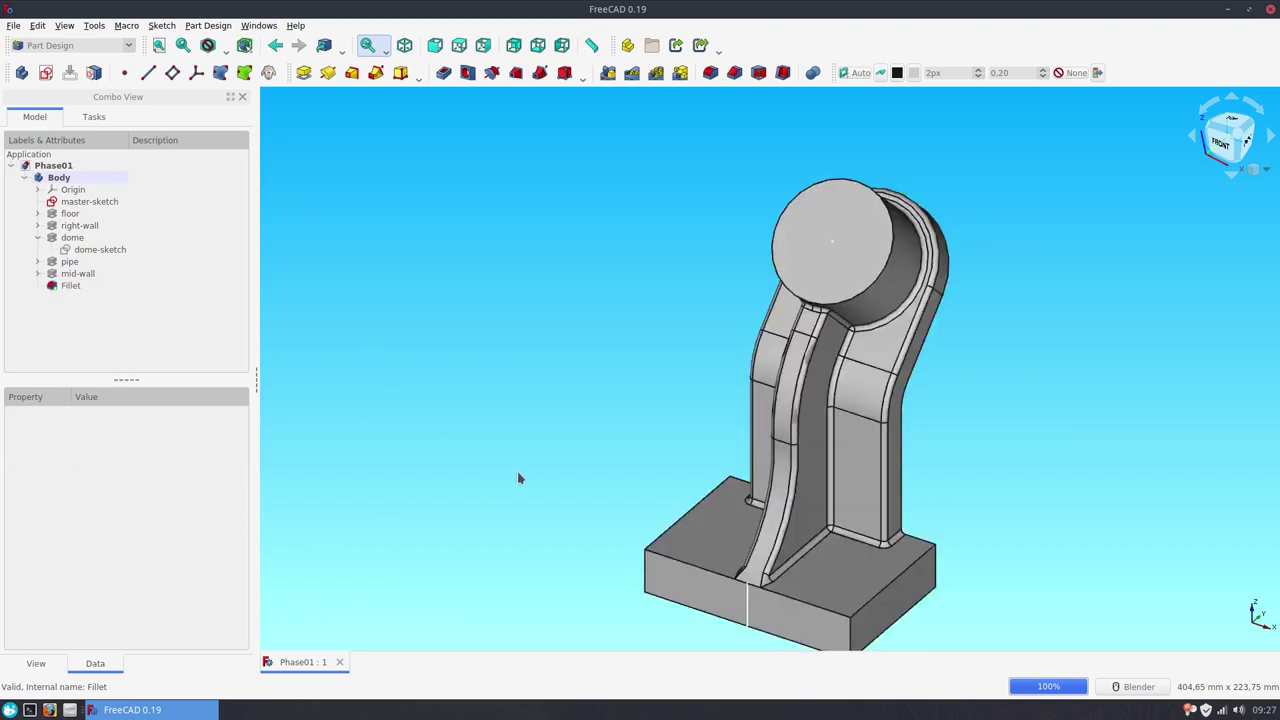
shift+middle_drag(518, 478, 455, 427)
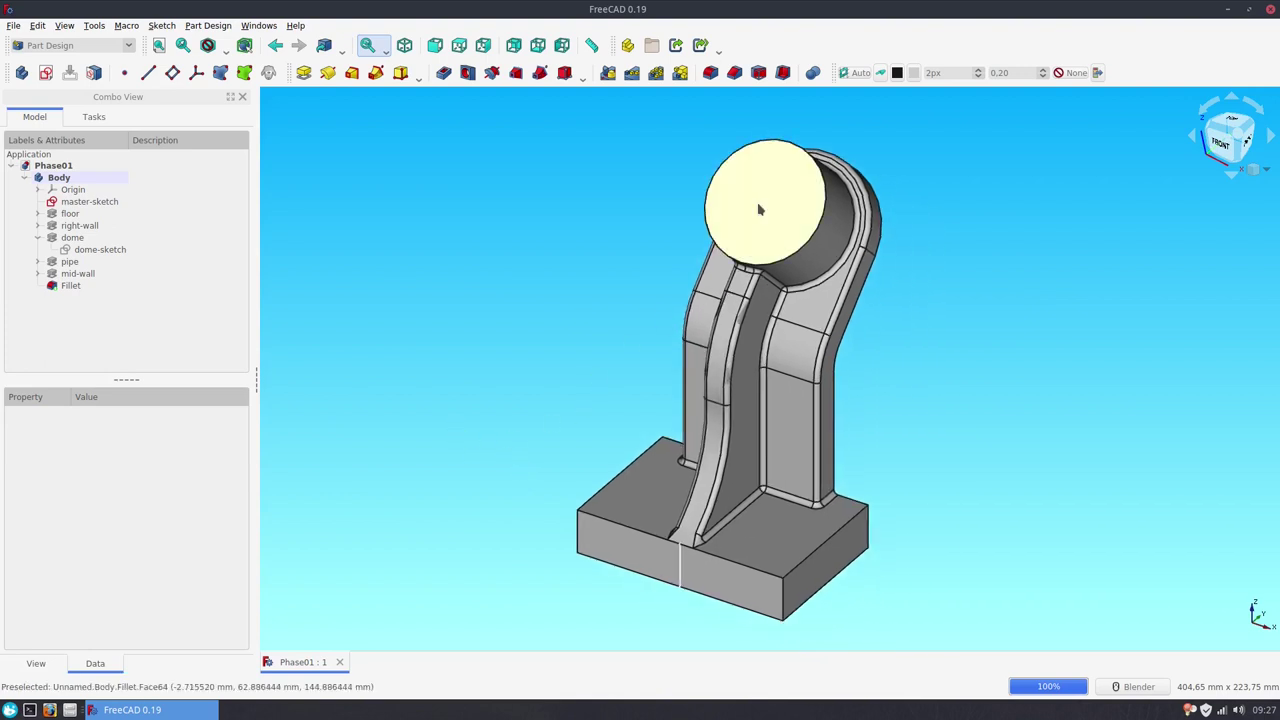
click(740, 232)
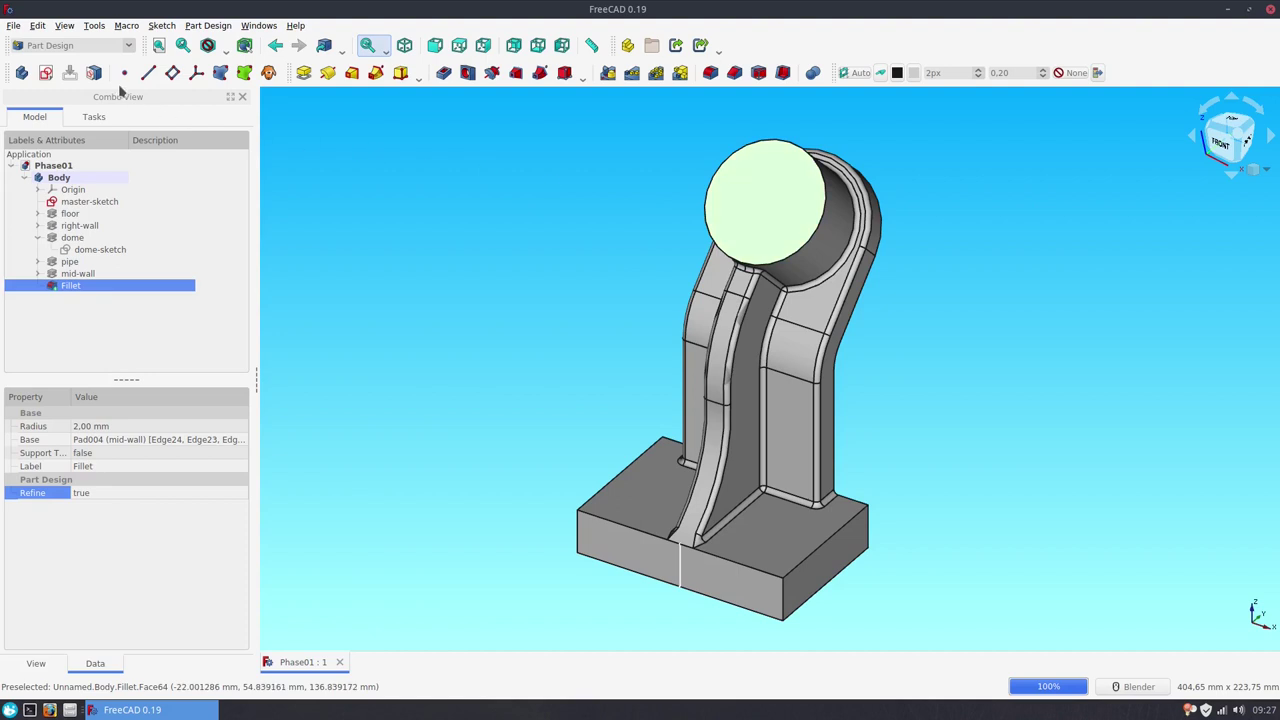
Step: Sketch a circle concentric with the pipe end's circular edge, referenced as external geometry
click(45, 72)
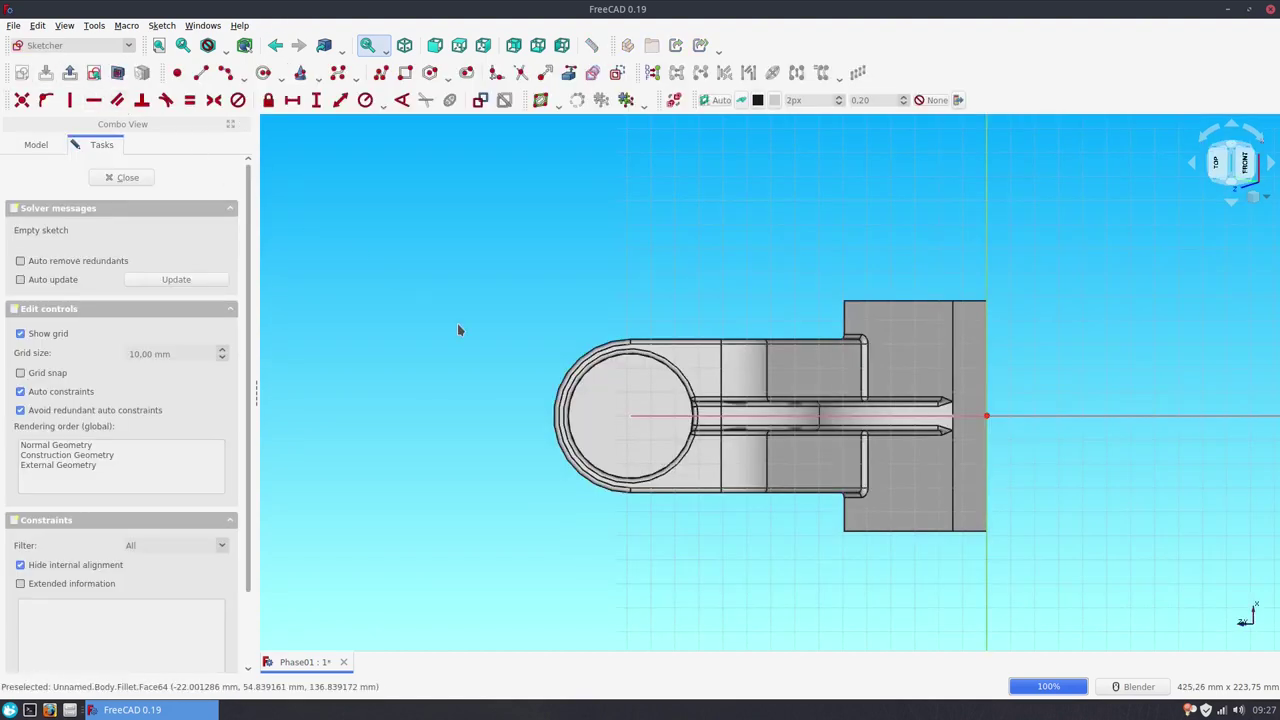
scroll(603, 432, up, 3)
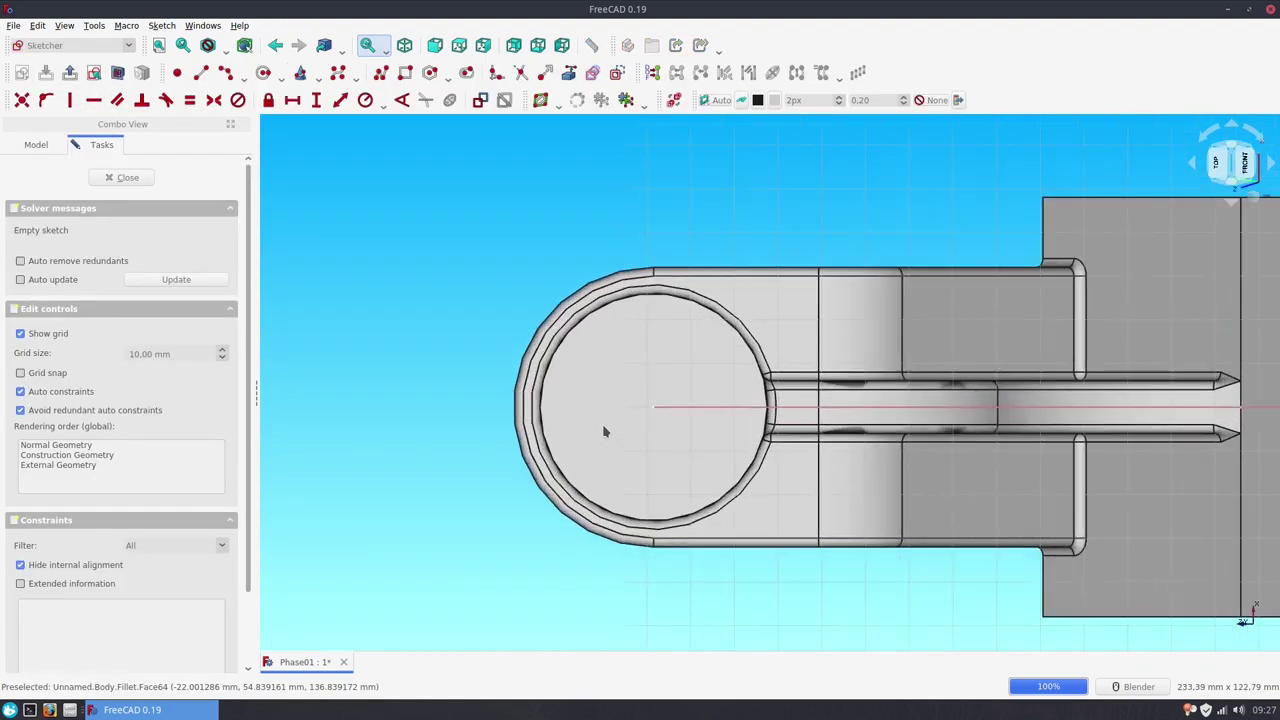
click(569, 72)
click(631, 296)
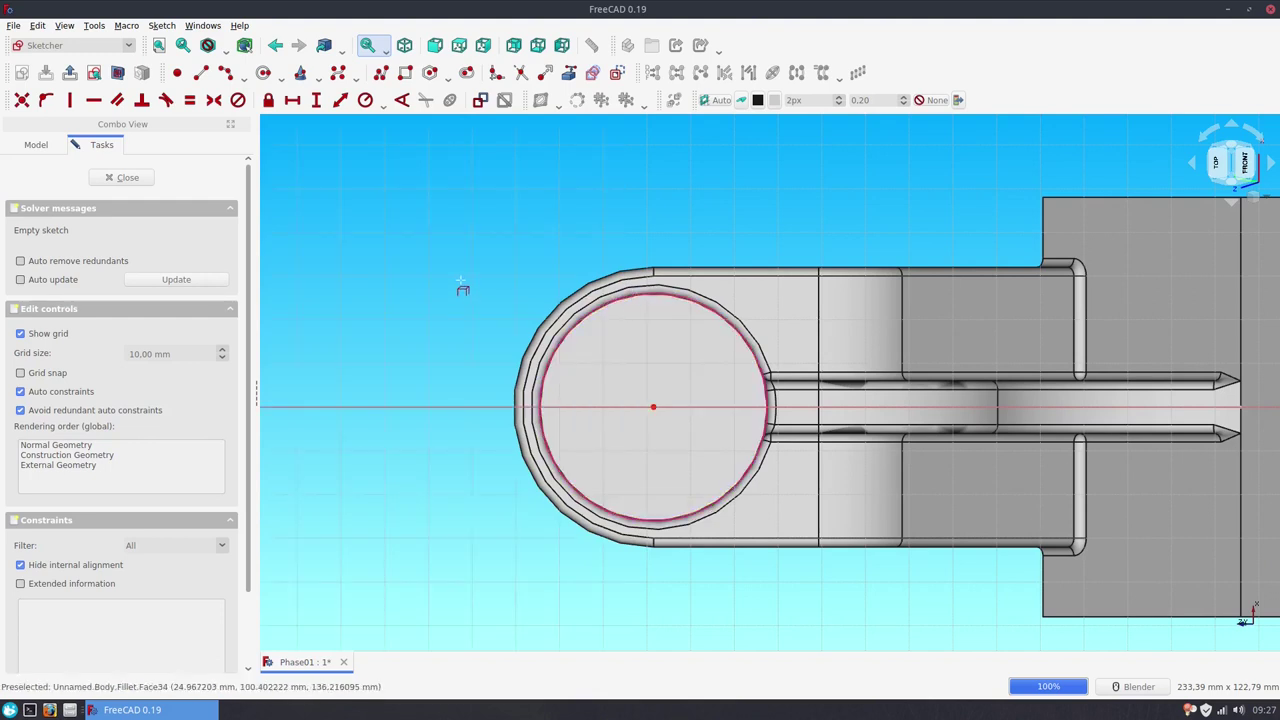
click(263, 72)
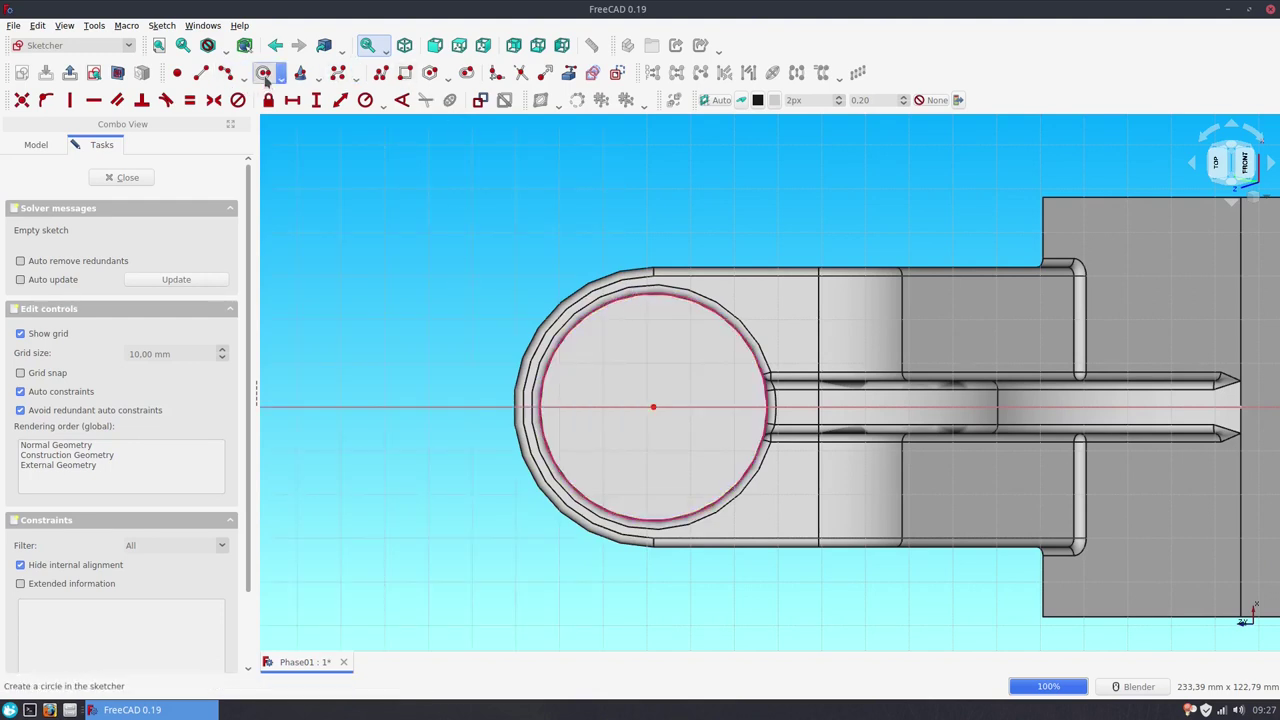
click(653, 407)
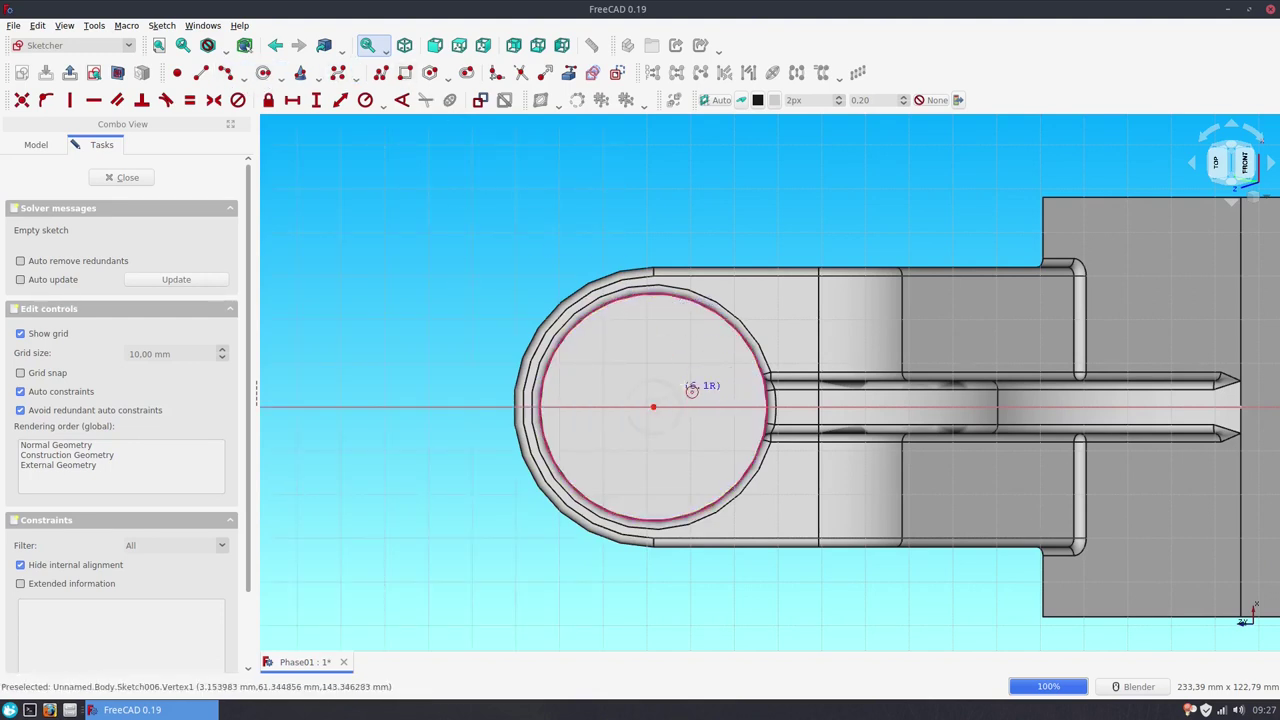
click(700, 377)
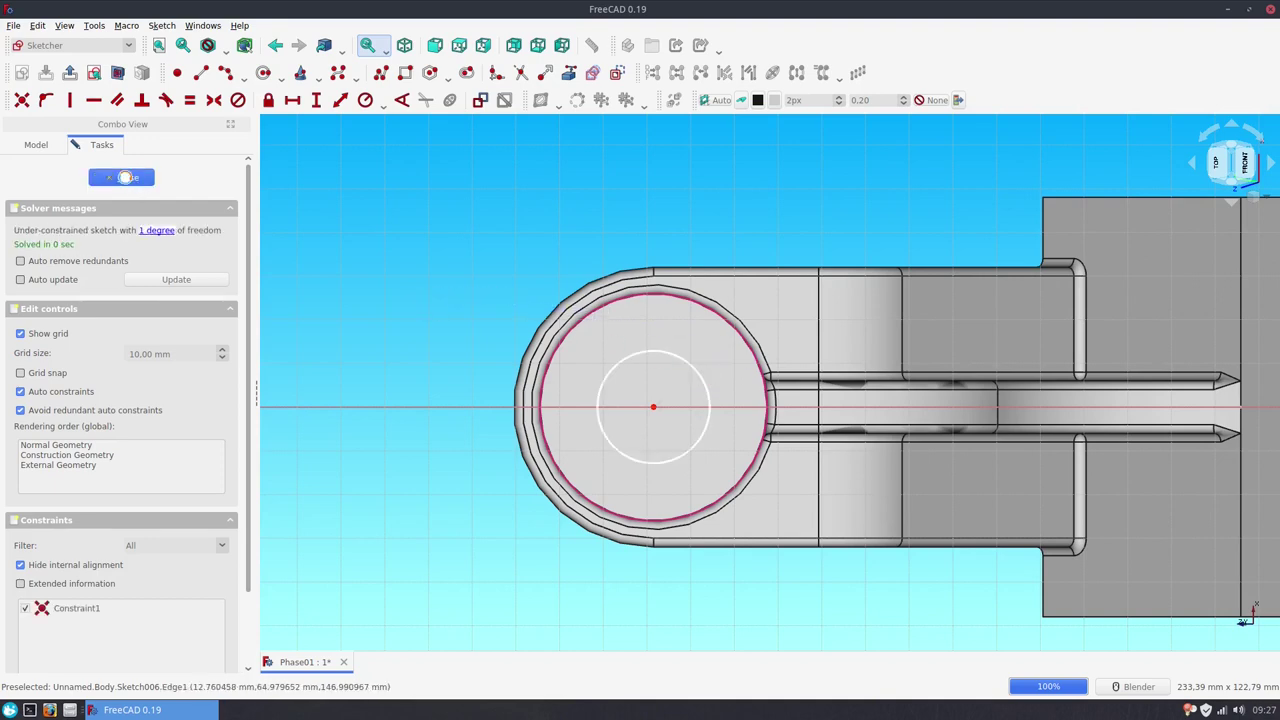
click(126, 177)
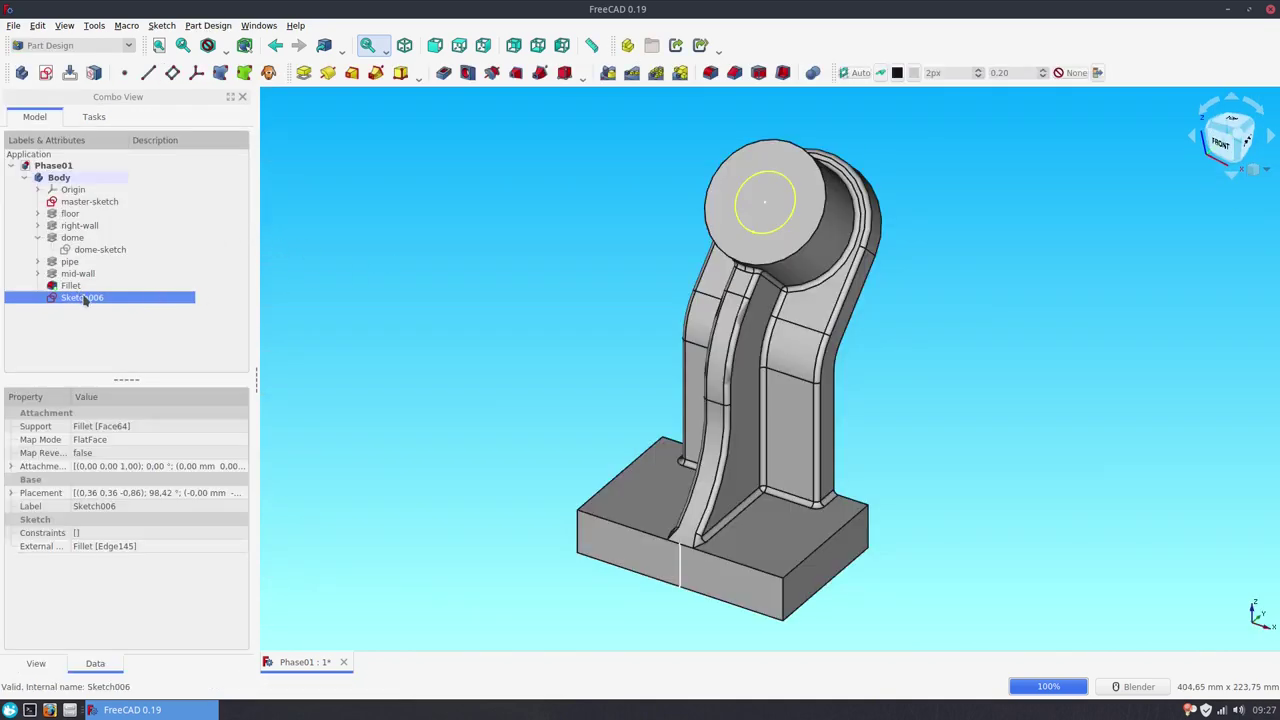
Step: Rename the new sketch to 'pipe-hole-sketch'
key(F2)
text(pe-hole-)
text(sket)
text(ch)
key(Return)
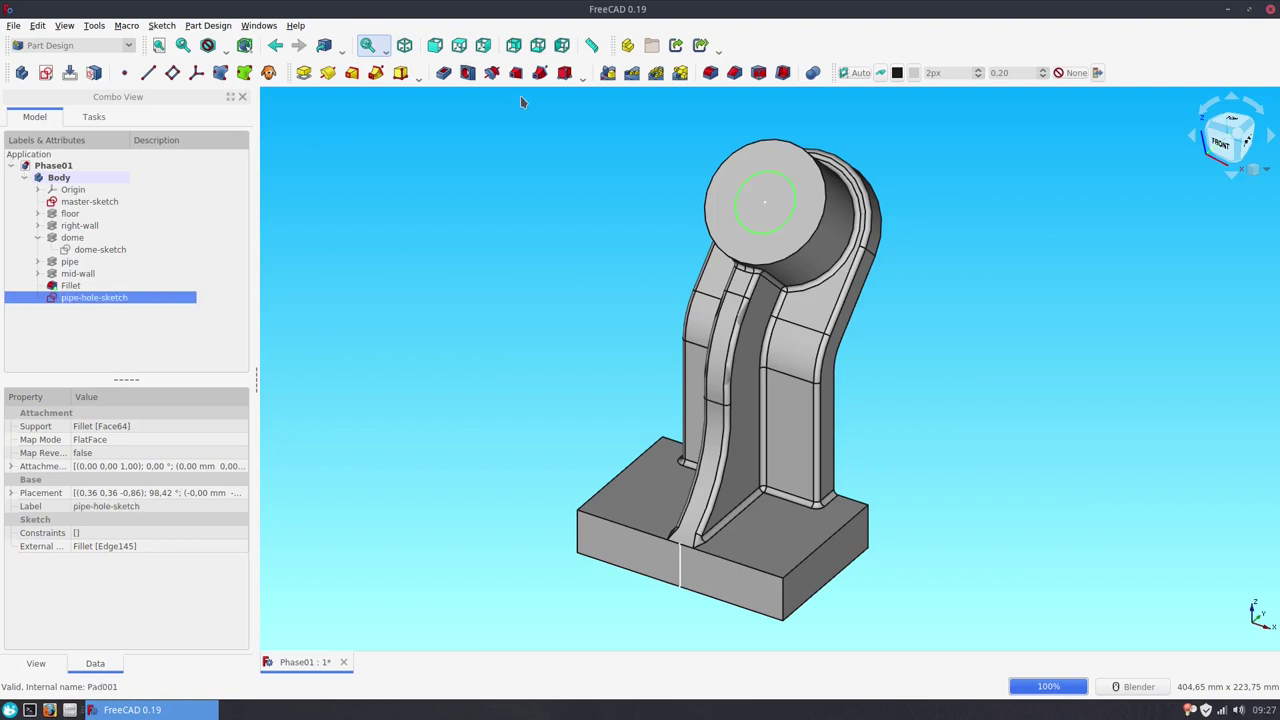
Step: Create a 32 mm diameter Through all hole from the sketch
click(467, 74)
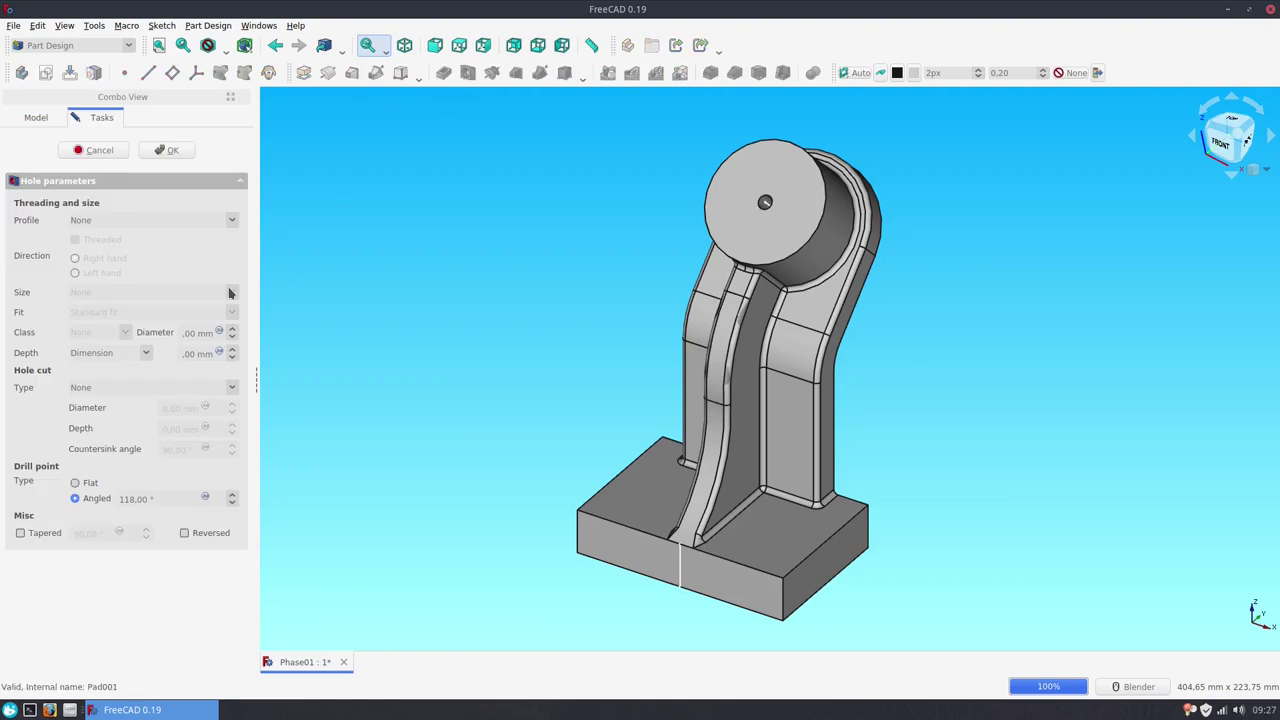
double_click(198, 332)
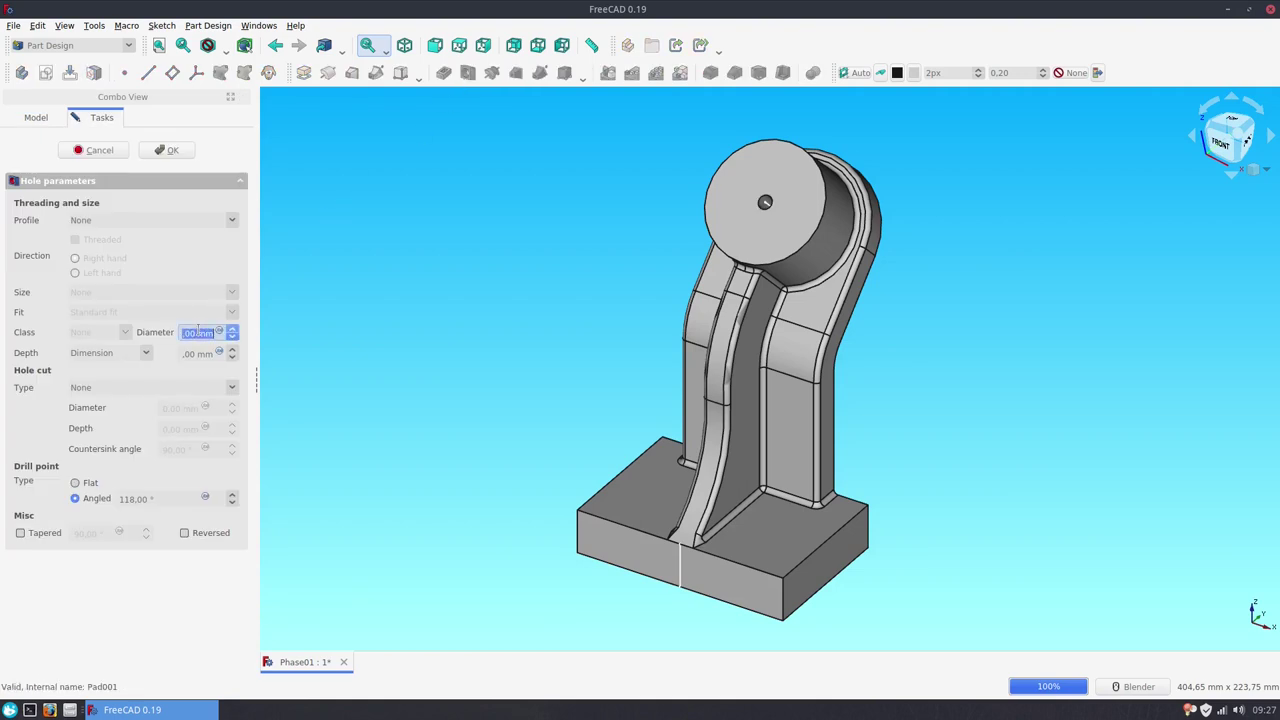
text(32)
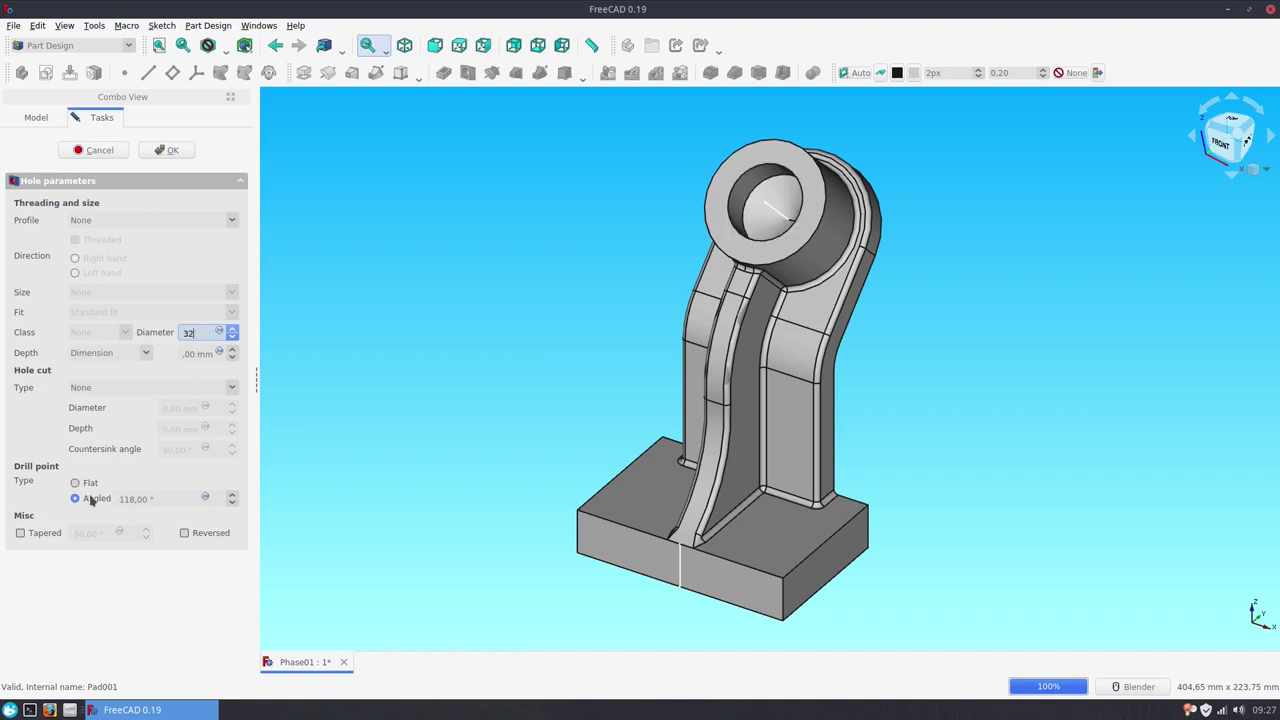
click(140, 352)
click(110, 369)
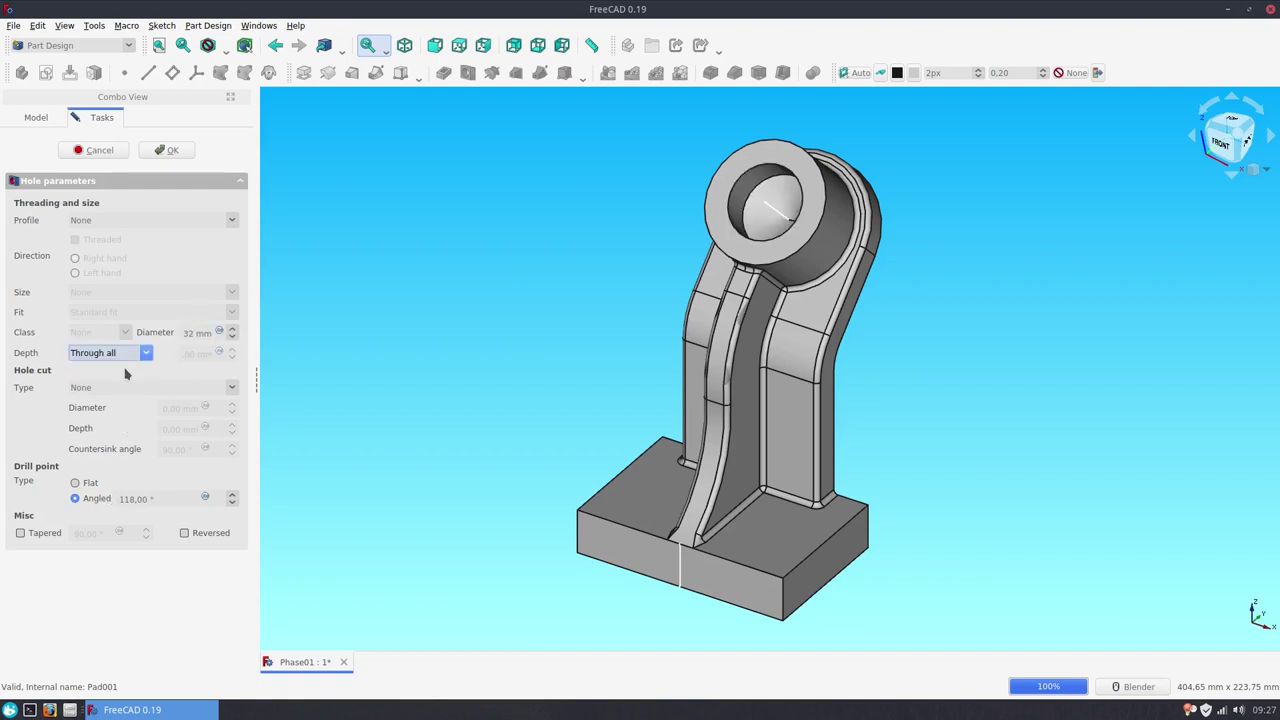
click(170, 152)
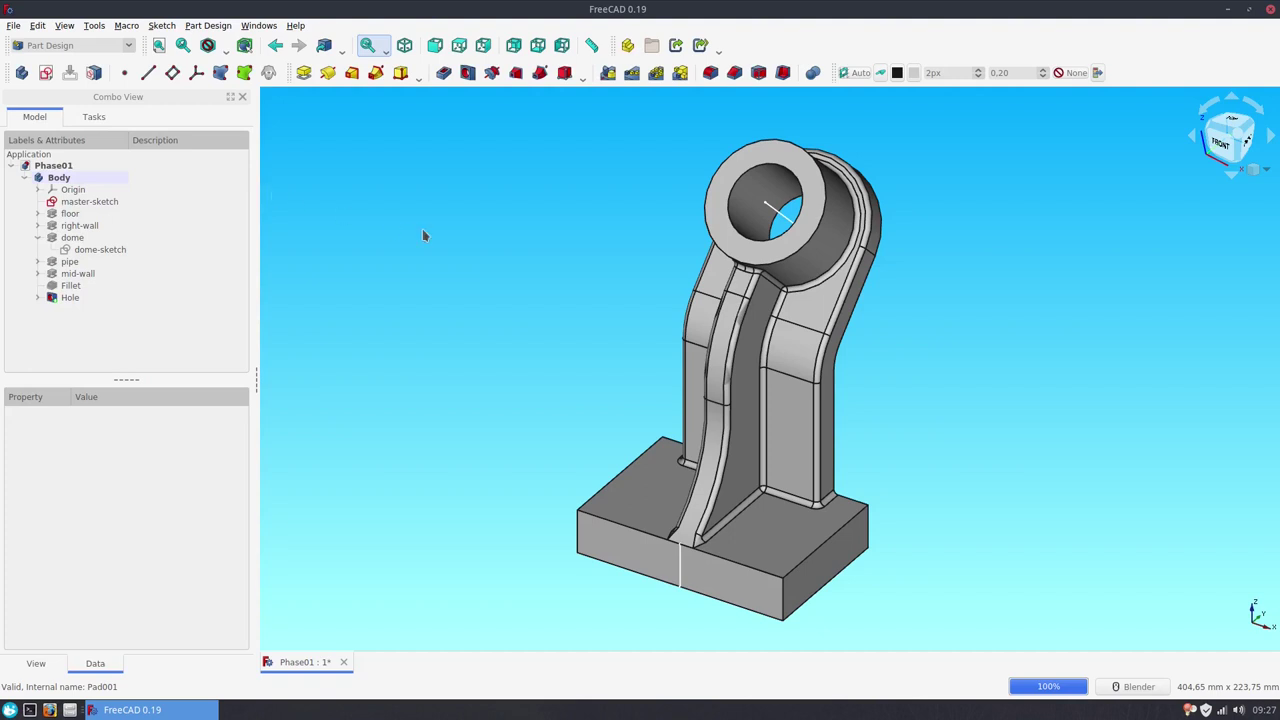
Step: Rename the Hole feature to 'pipe-hole' and select the base's bottom face
click(72, 297)
click(72, 297)
text(pipe)
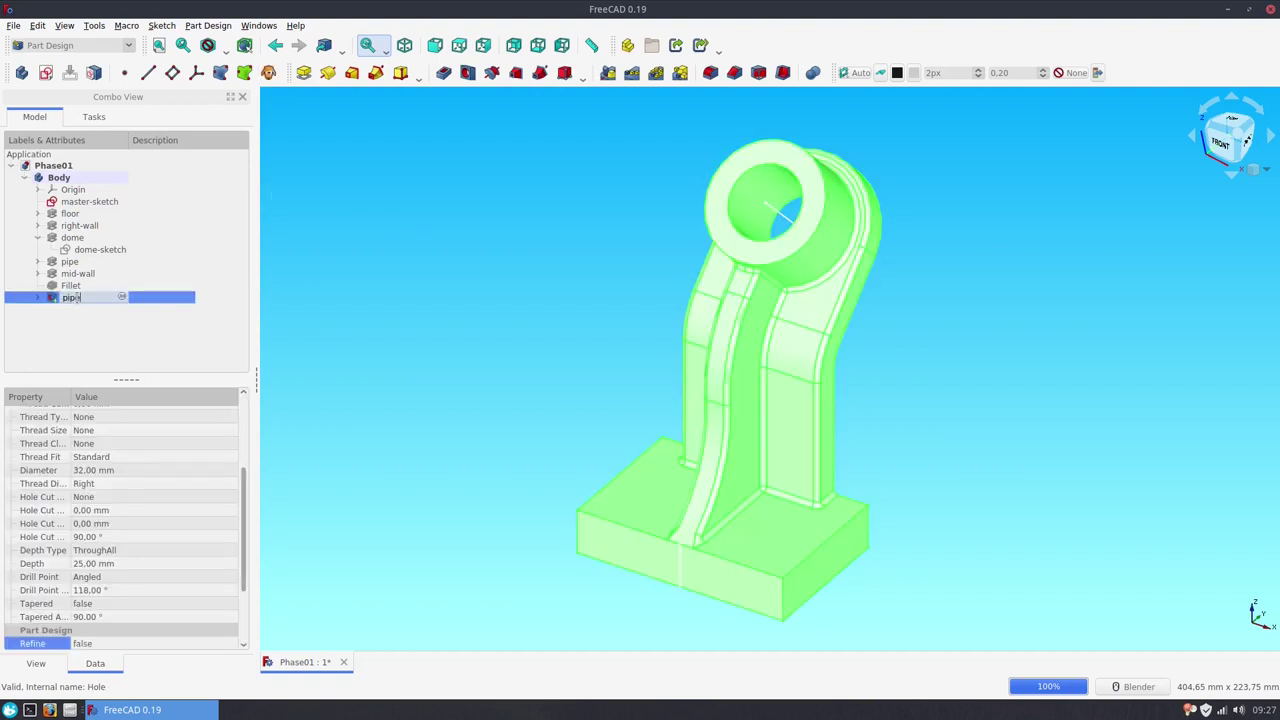
text(-hole)
key(Return)
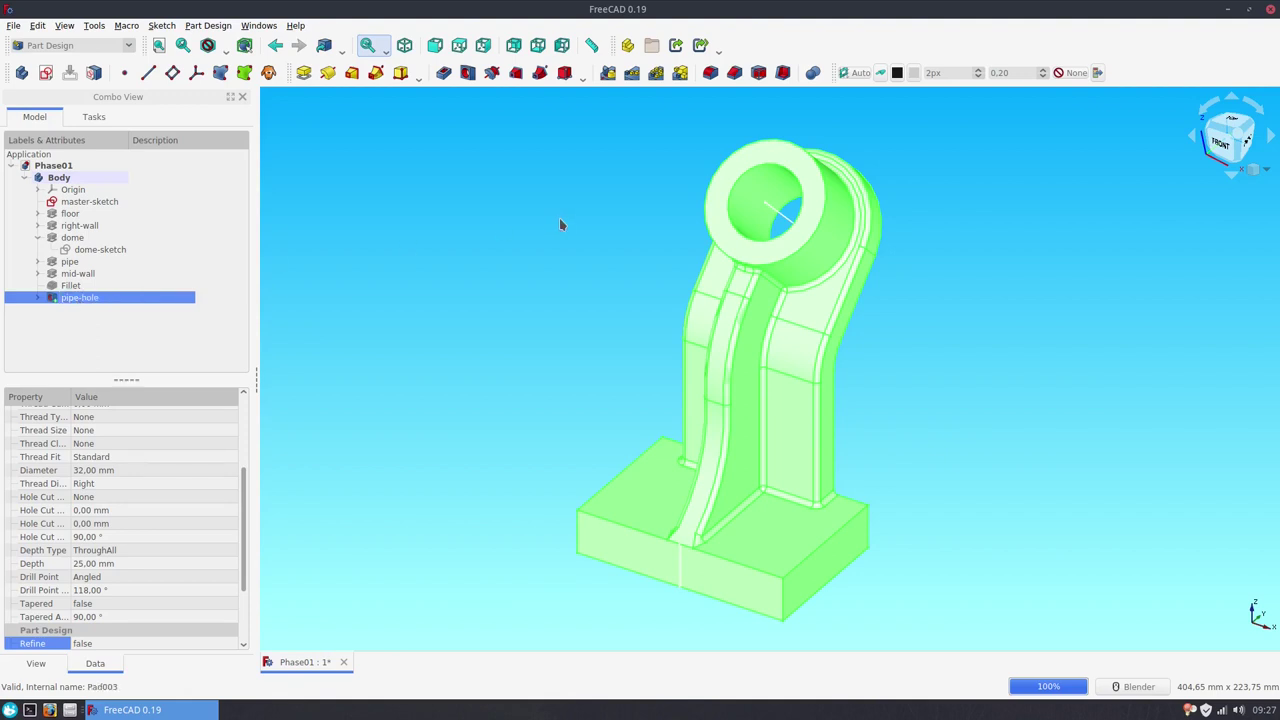
click(539, 233)
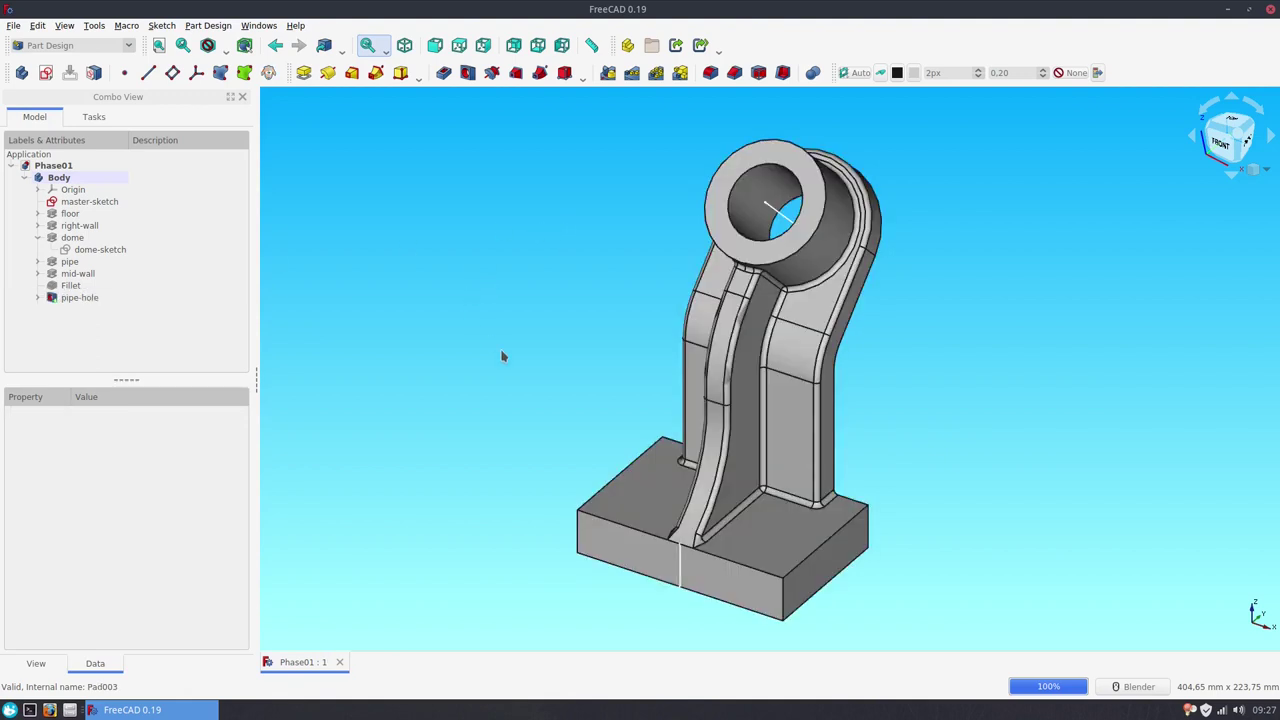
mouse_move(534, 414)
middle_down()
mouse_move(626, 394)
mouse_move(631, 291)
mouse_move(638, 425)
middle_up()
click(638, 425)
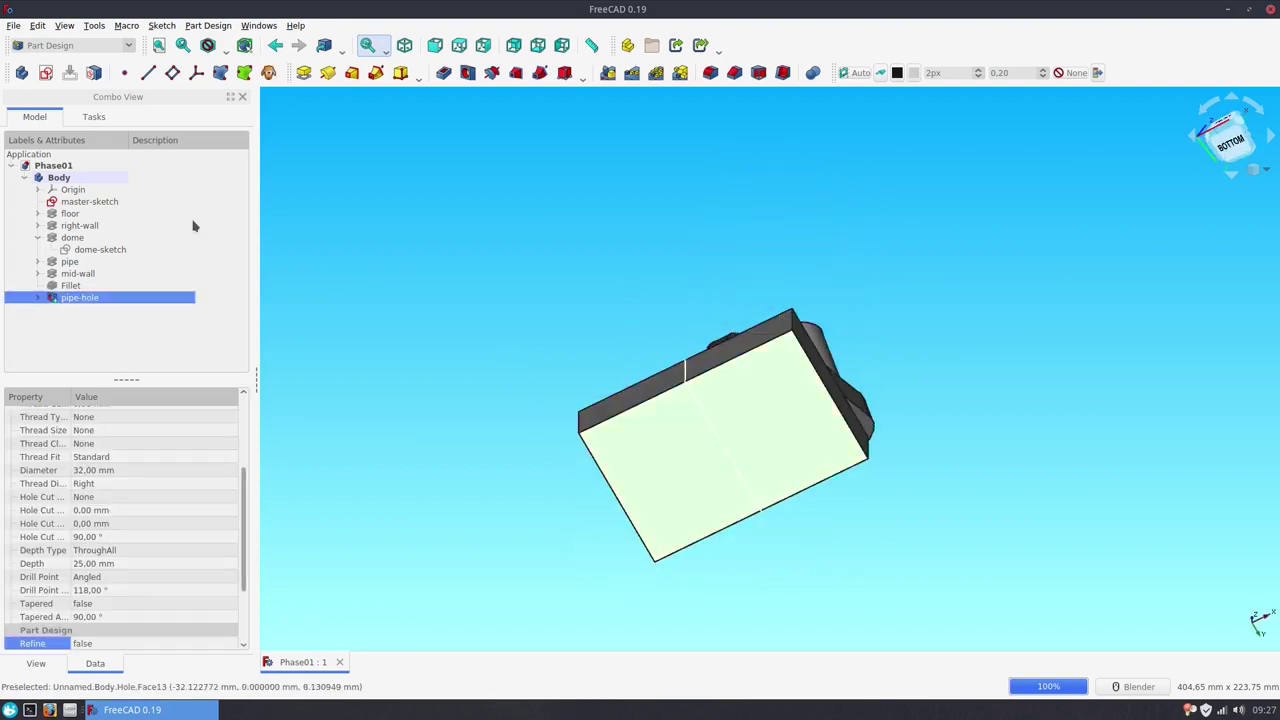
Step: Sketch two mounting-hole circles on the base's bottom face, referencing its upper edge
click(45, 74)
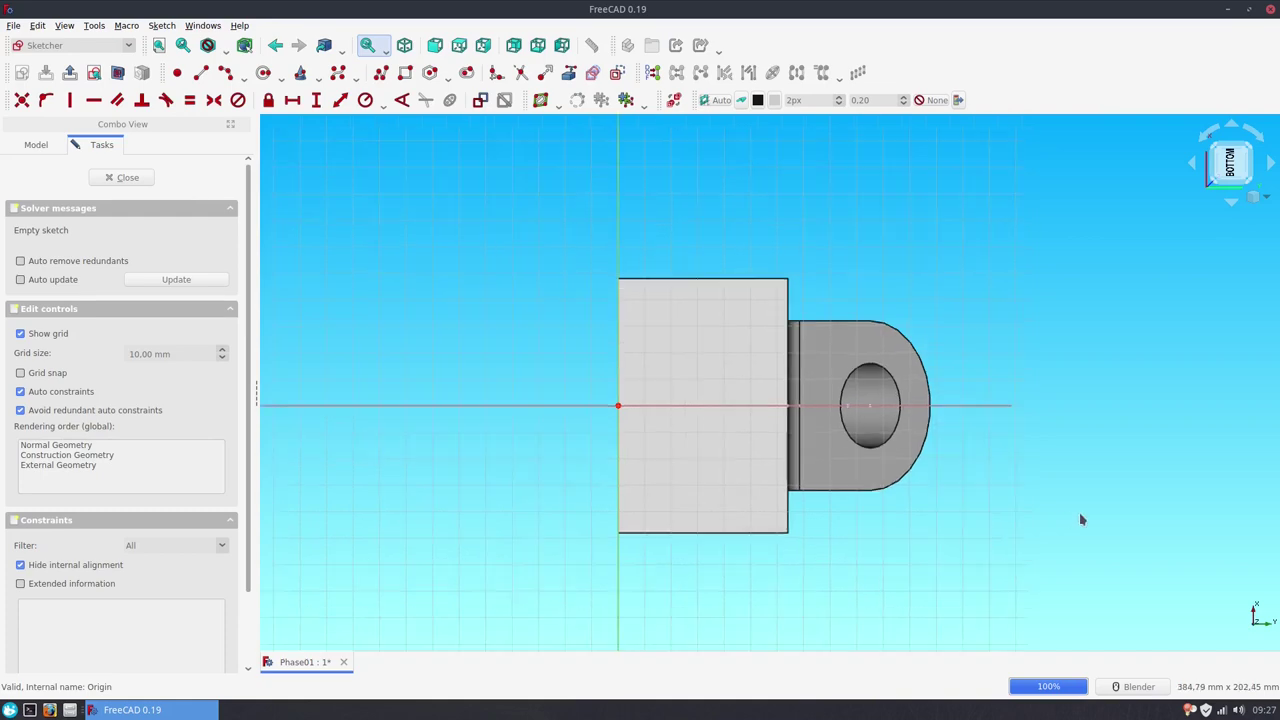
click(568, 72)
click(680, 279)
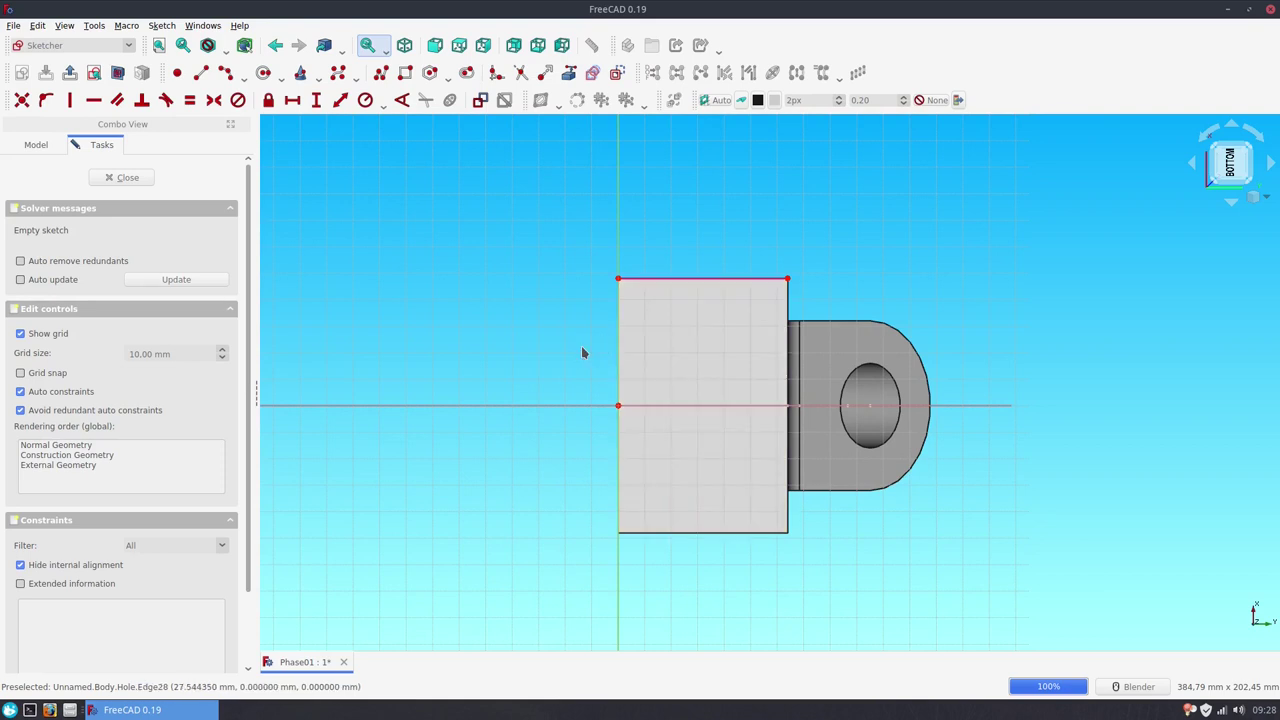
click(268, 78)
click(690, 318)
click(703, 327)
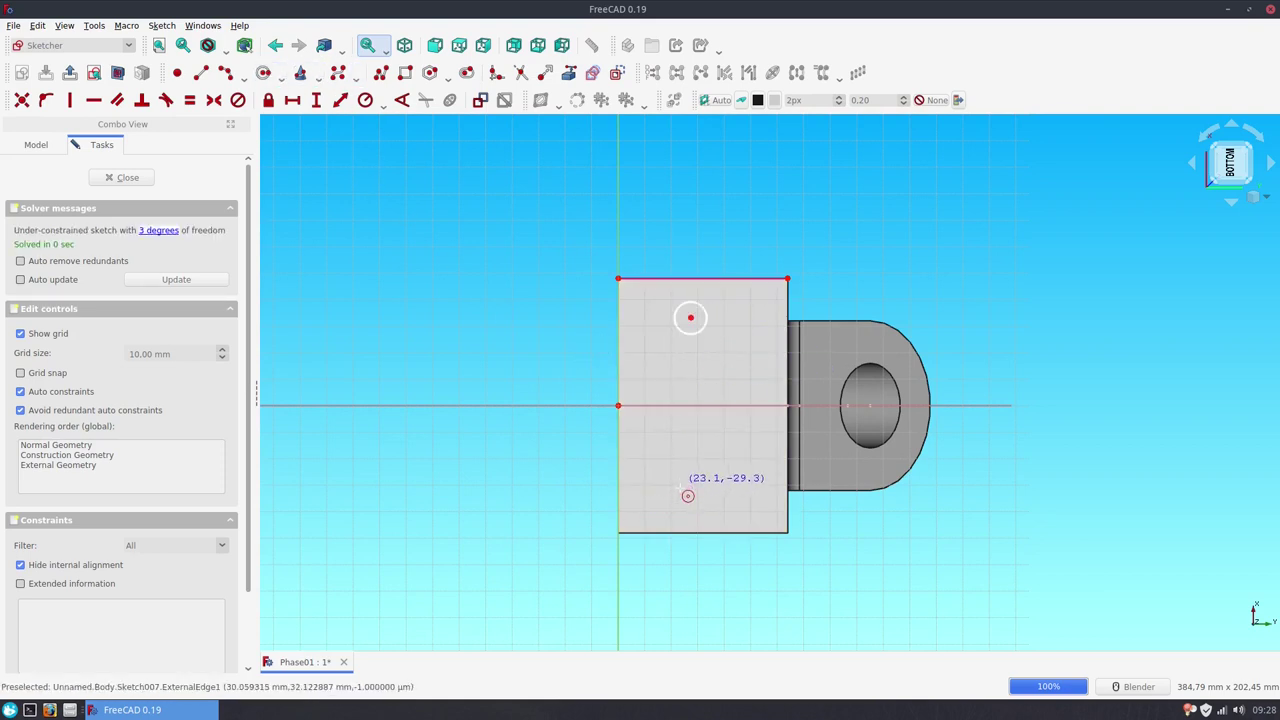
click(680, 489)
click(703, 490)
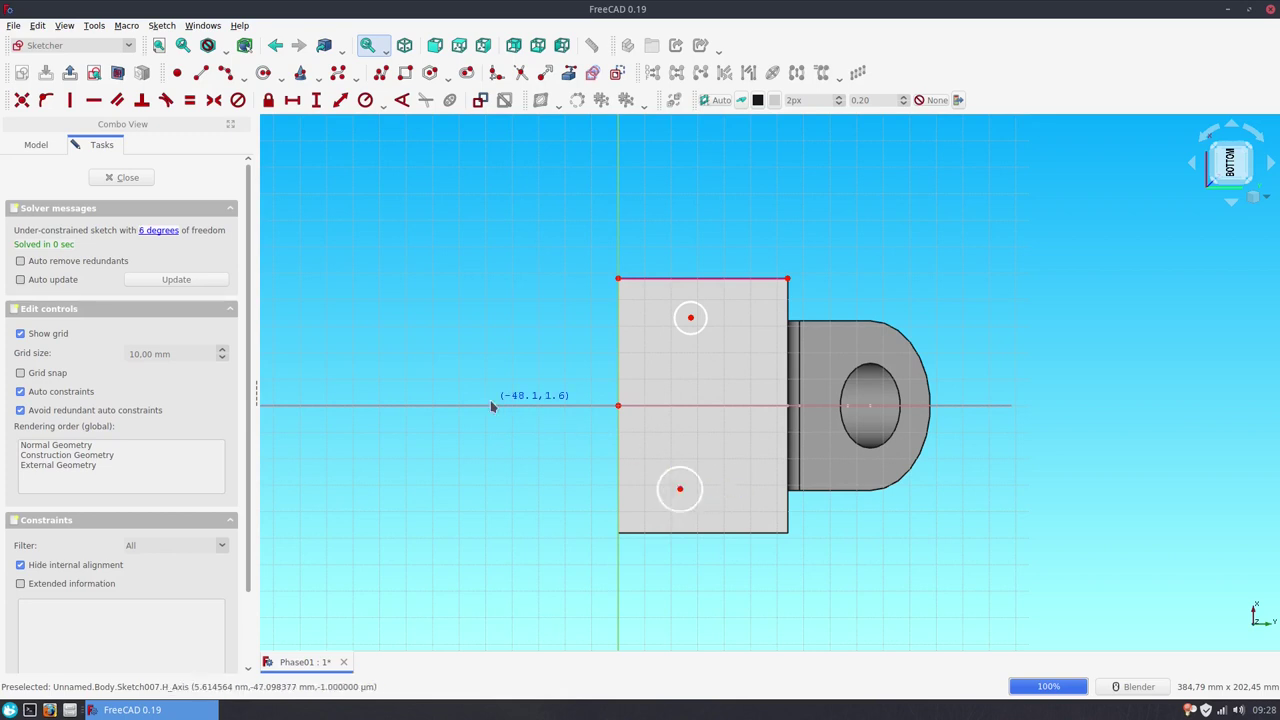
right_click(490, 402)
Step: Place the upper circle 18 mm down and 32 mm across from the base corner
click(690, 318)
click(621, 288)
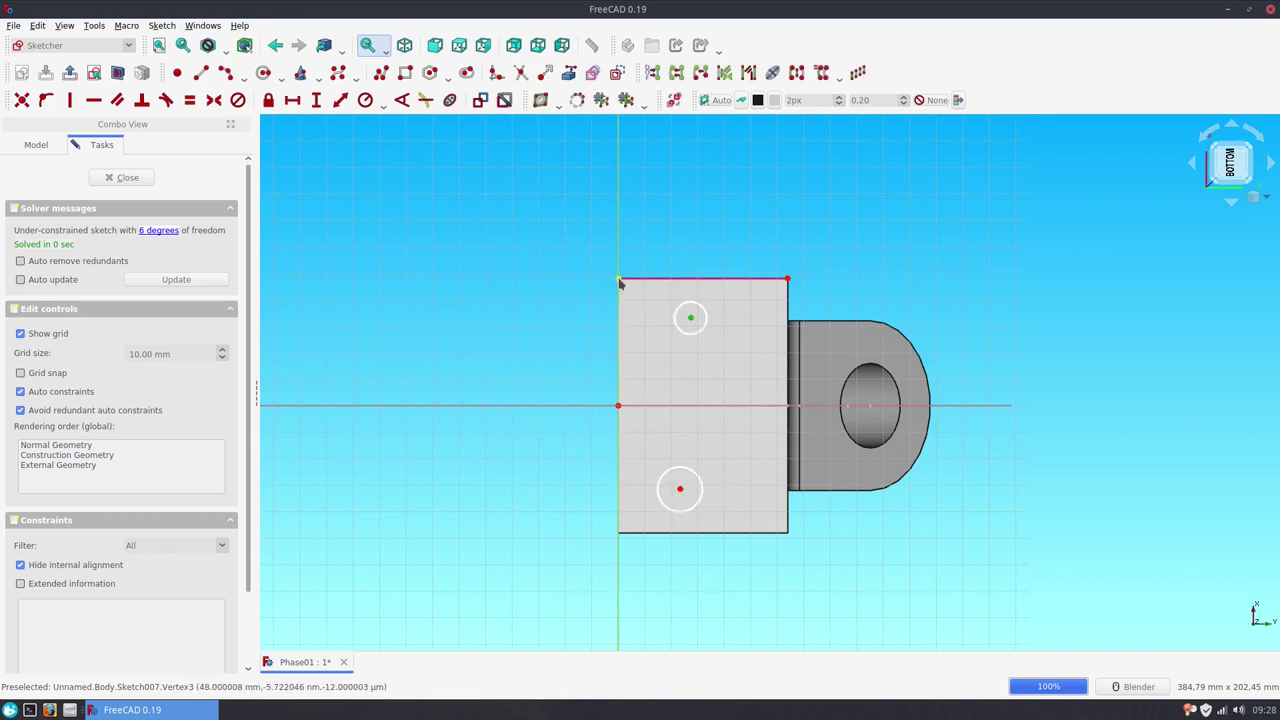
click(315, 102)
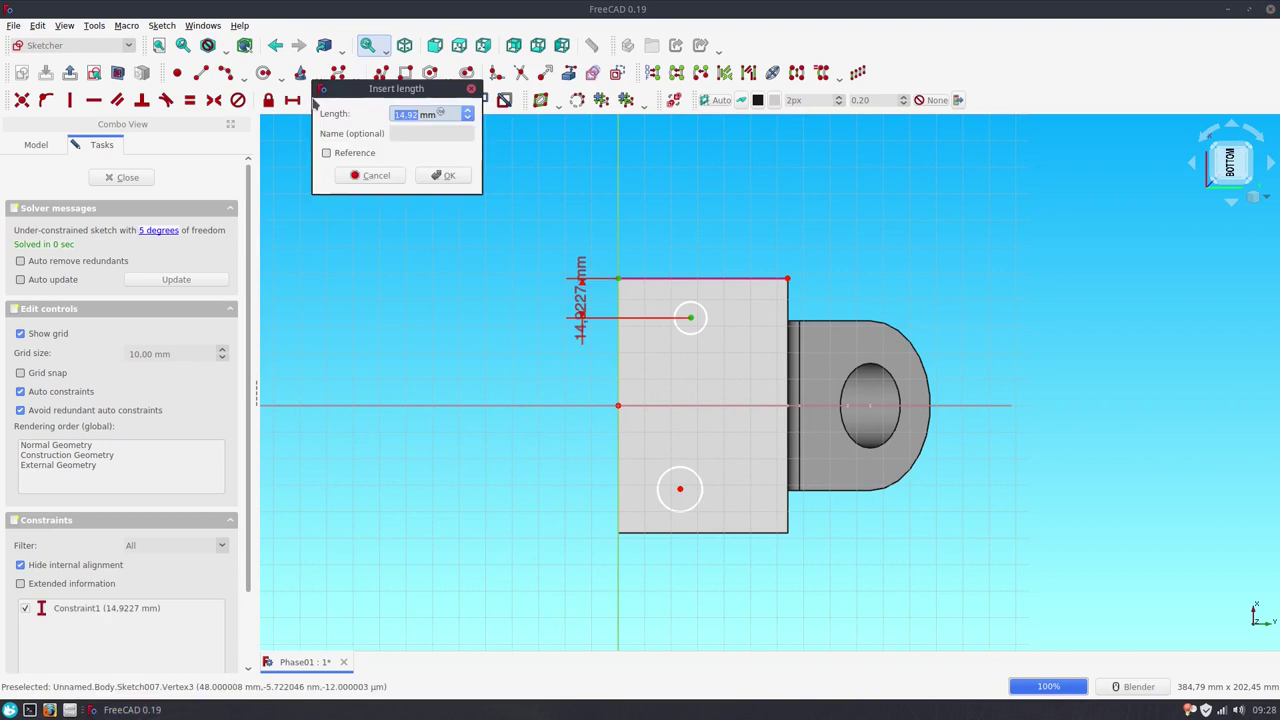
text(1)
key(Return)
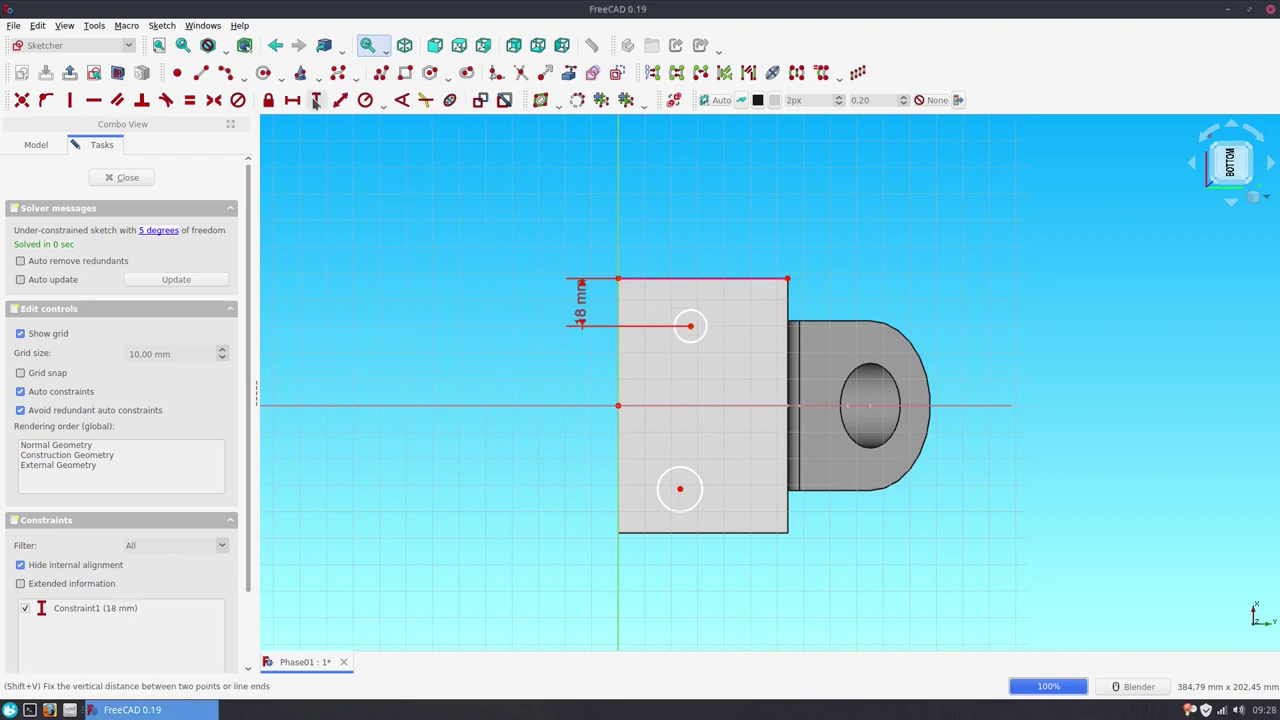
click(690, 328)
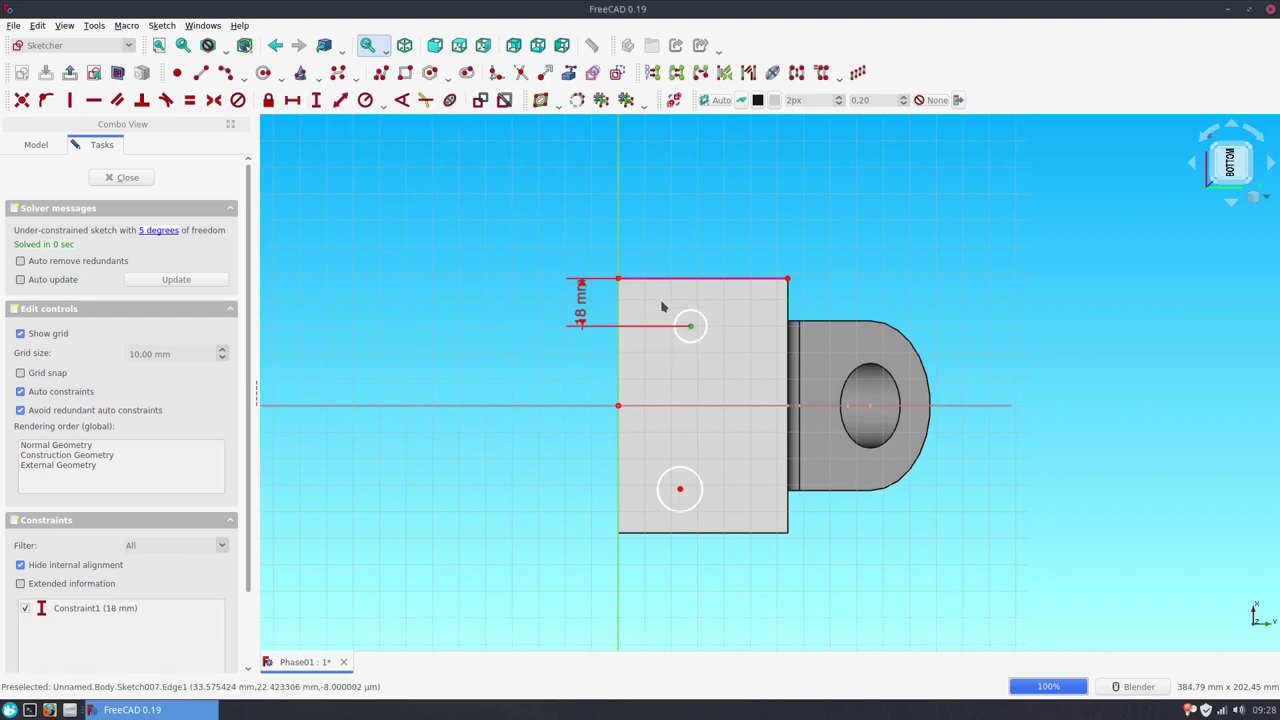
ctrl+click(618, 279)
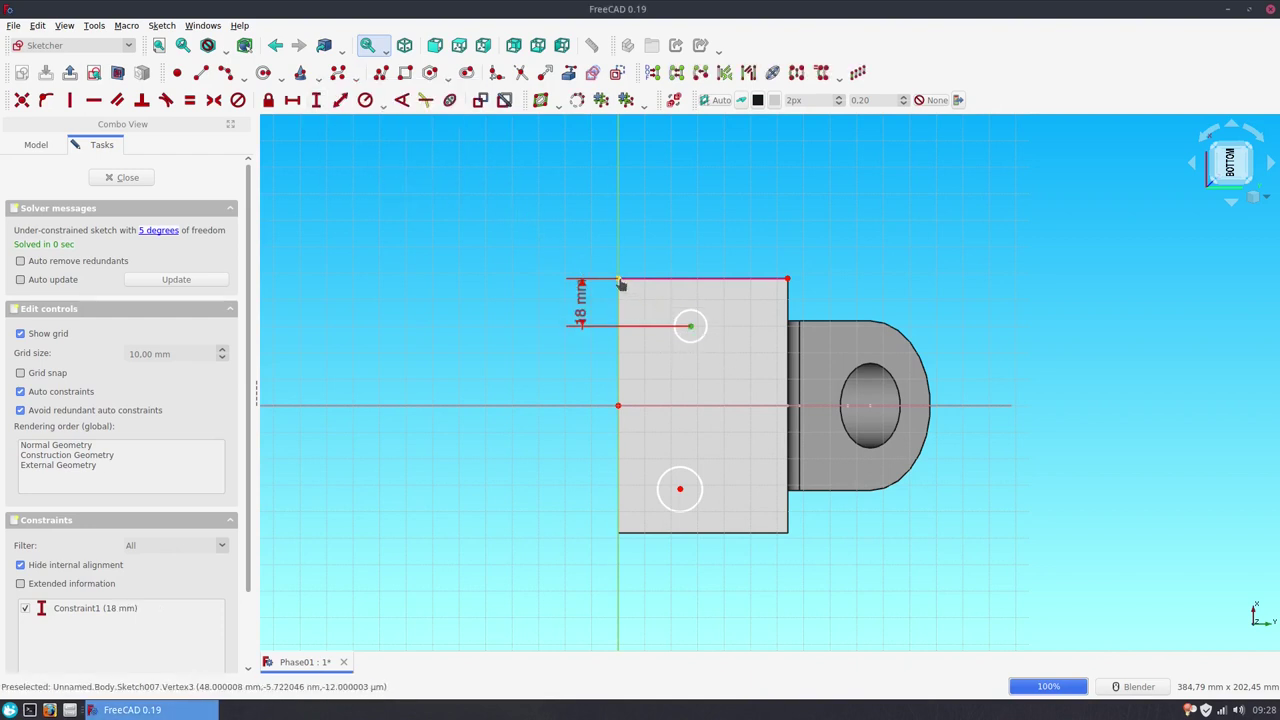
click(292, 100)
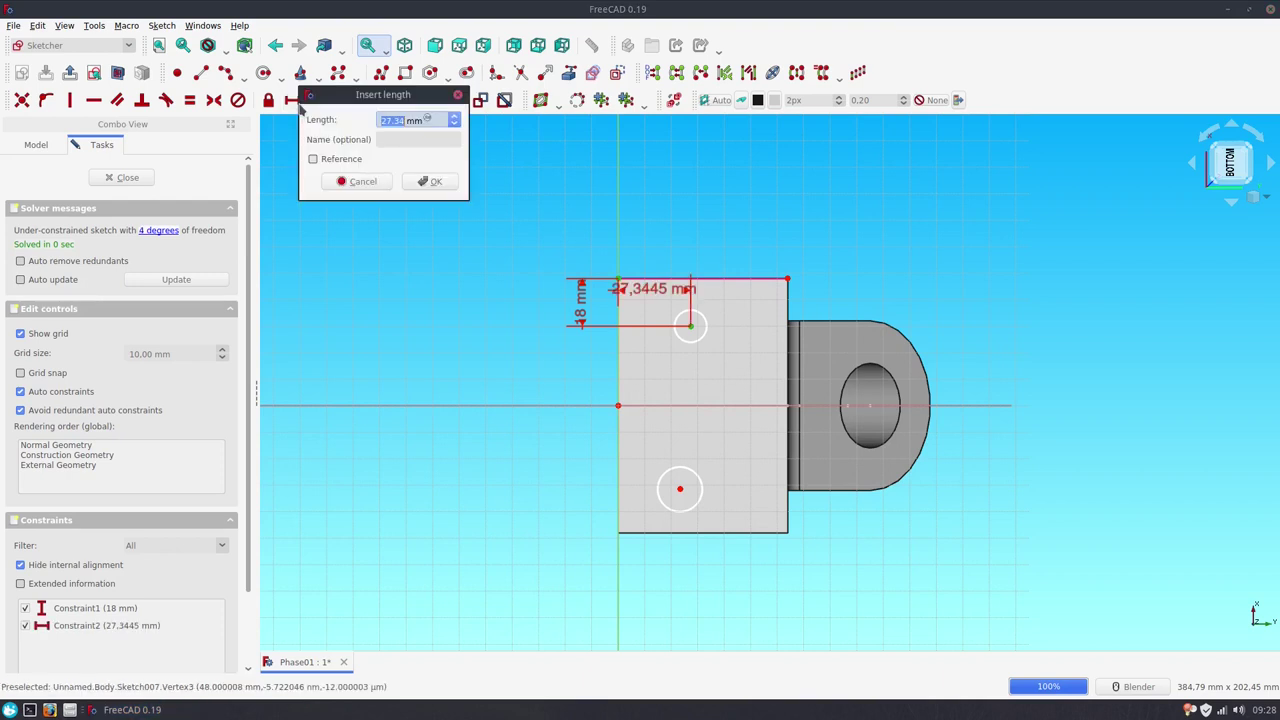
text(3)
key(Return)
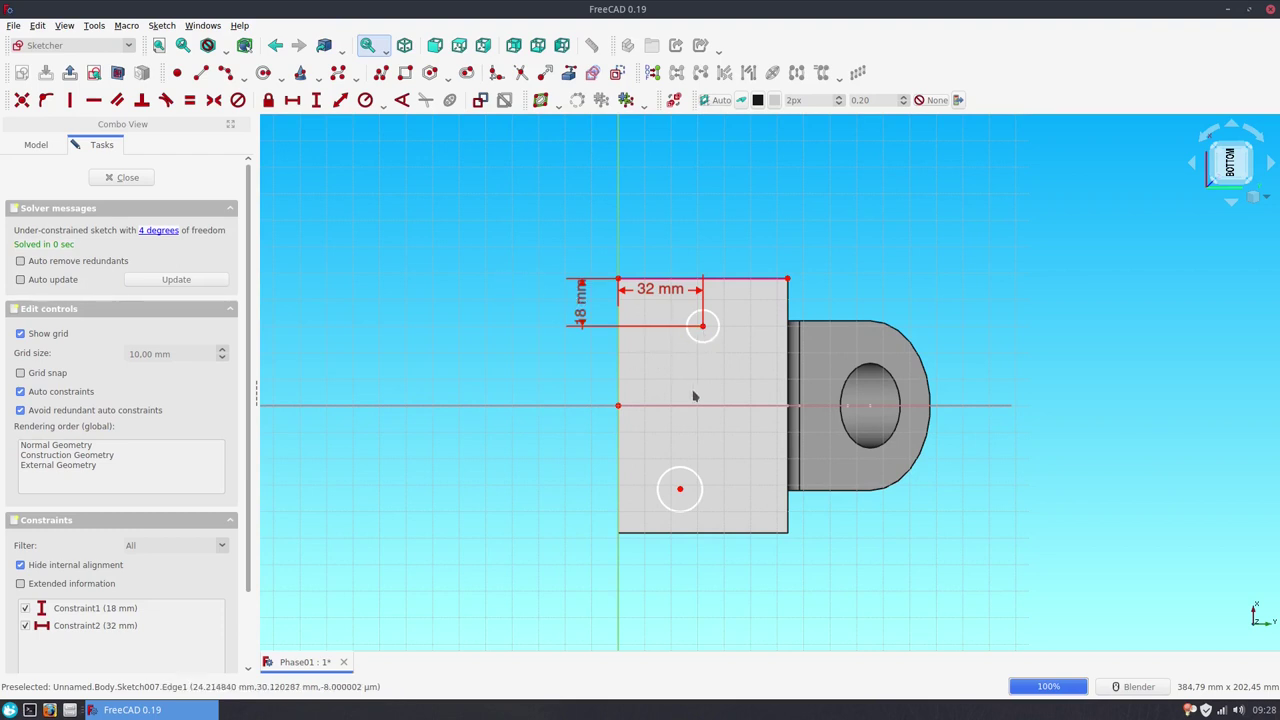
Step: Align the two circle centres vertically, space them 60 mm apart, and close the sketch
click(681, 492)
click(702, 325)
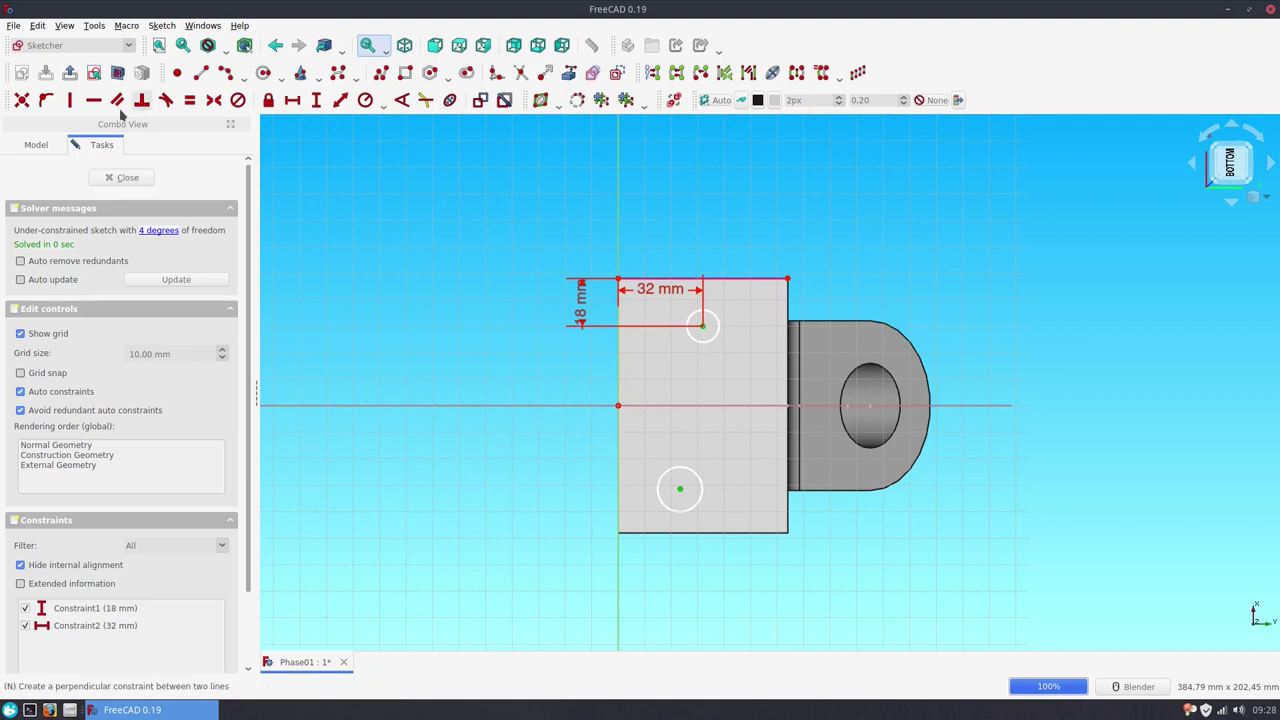
click(69, 100)
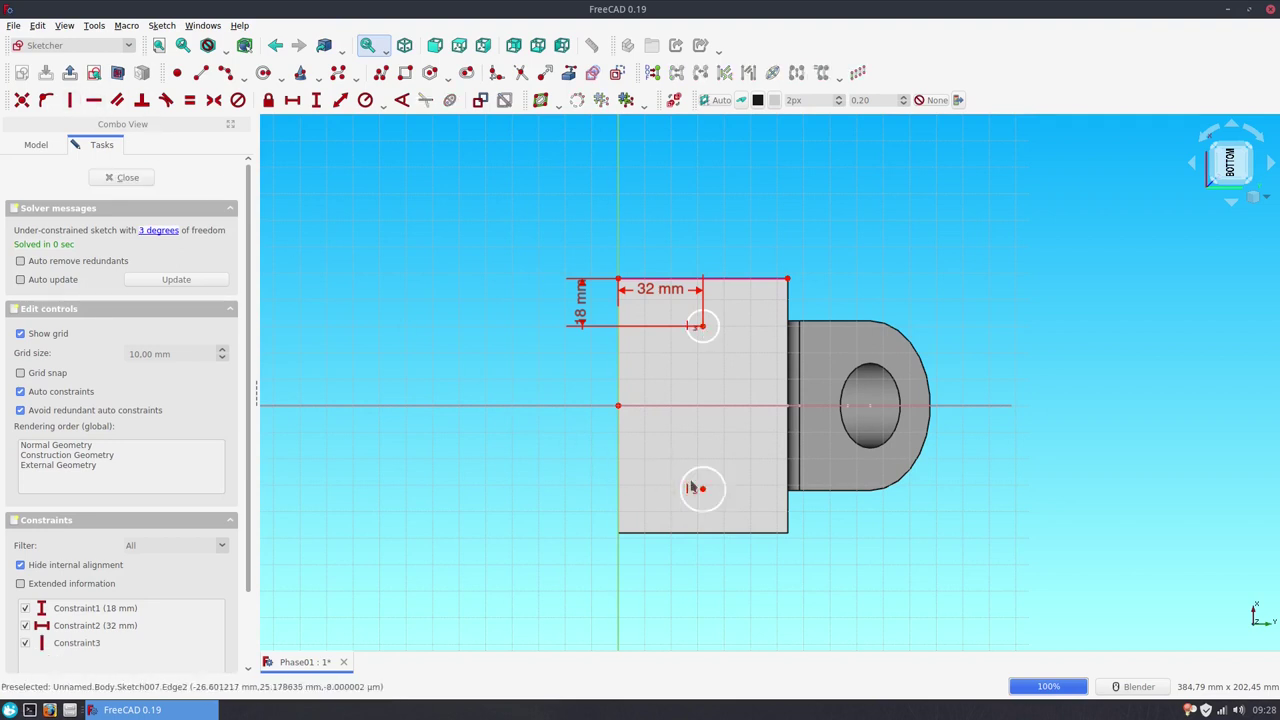
click(702, 489)
click(702, 325)
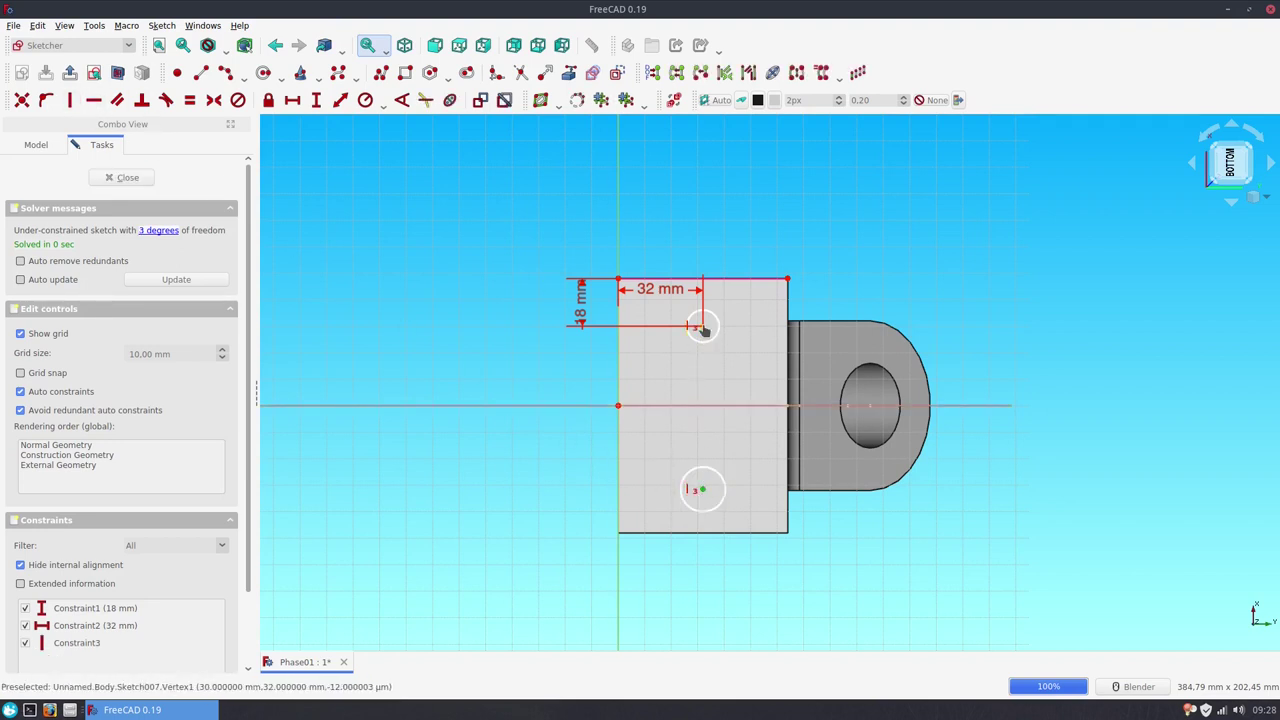
click(316, 100)
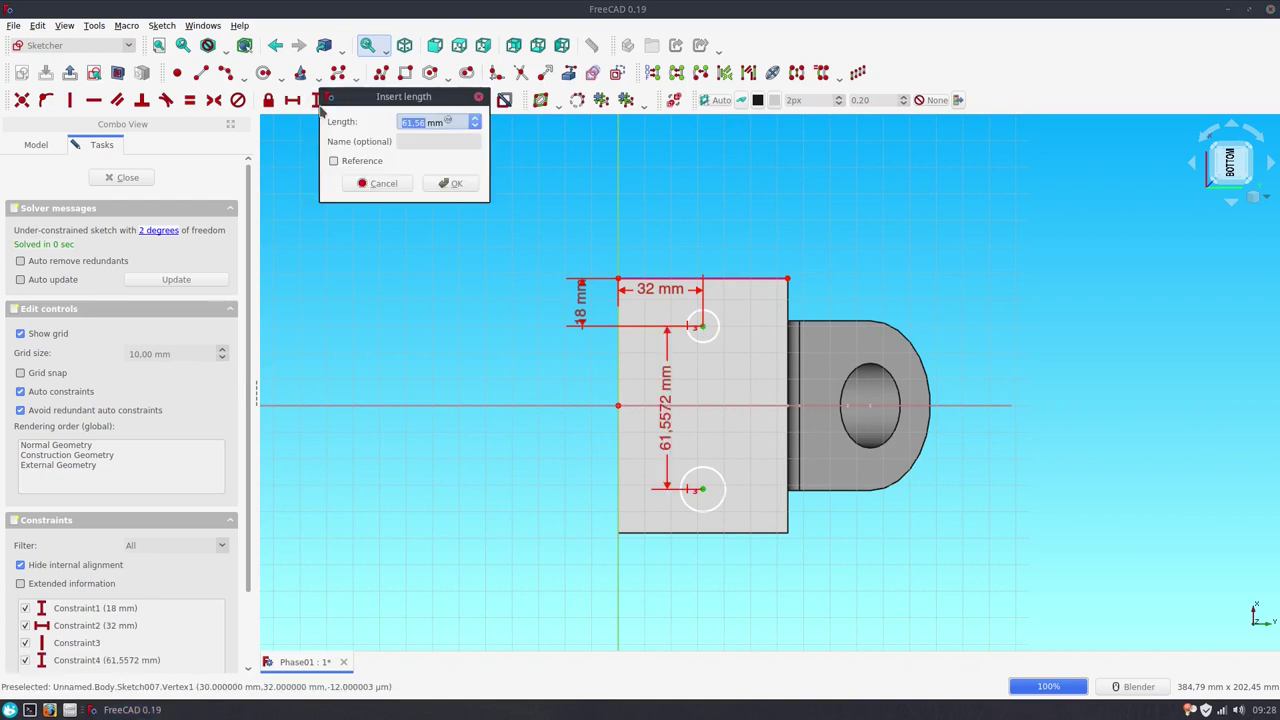
text(60)
key(Return)
click(128, 177)
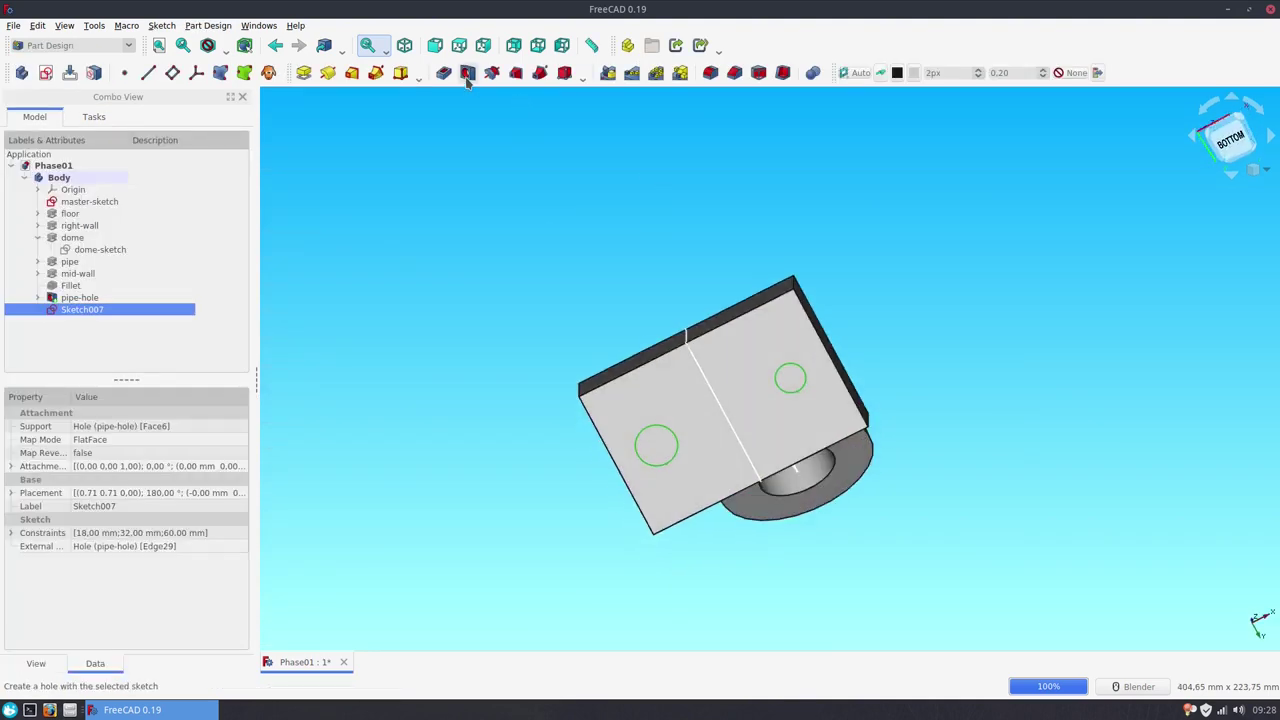
Step: Rename Sketch007 to 'floor-hole-sketch'
click(97, 310)
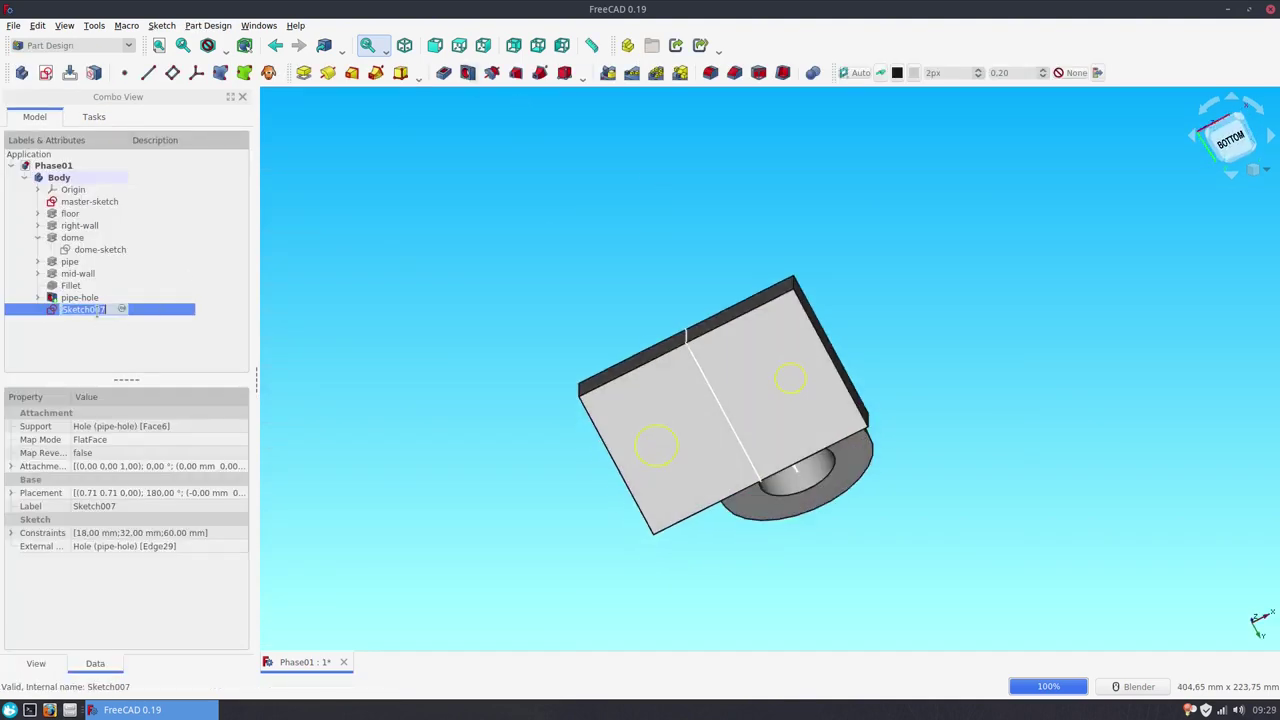
text(f)
text(etch)
key(Return)
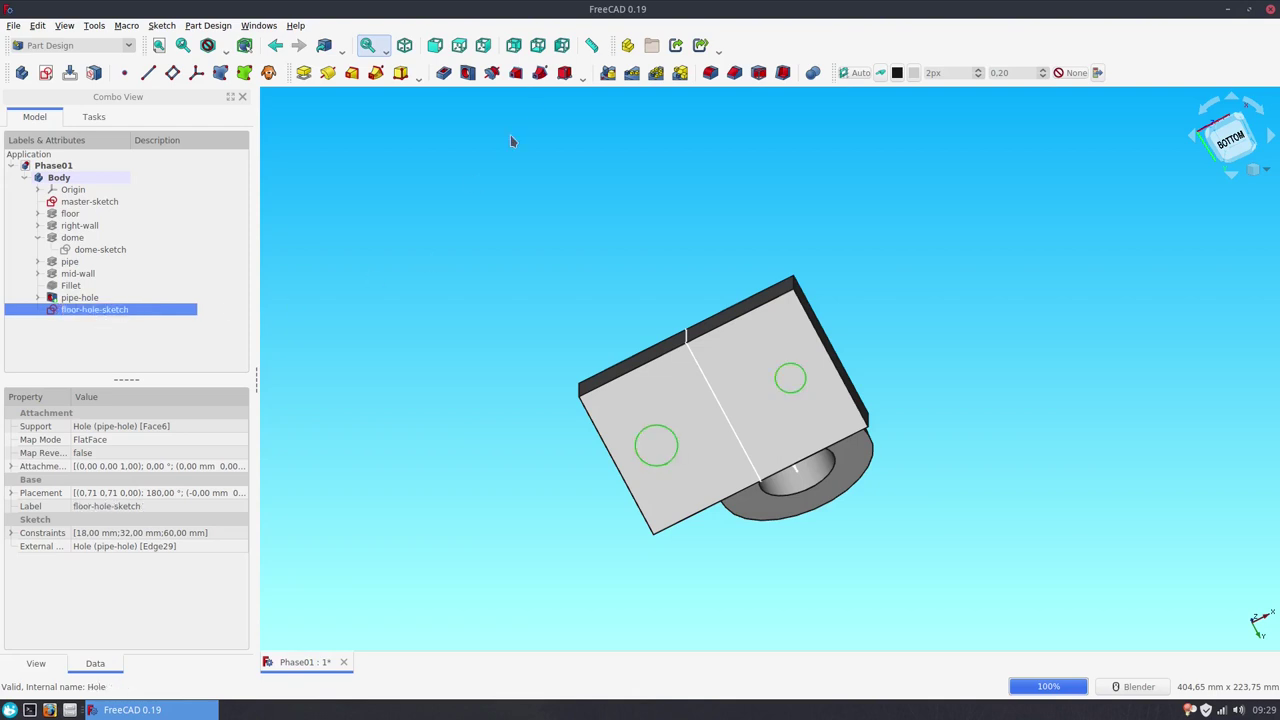
Step: Create M6 ISO metric coarse Through all holes from the sketch's two circles
click(467, 73)
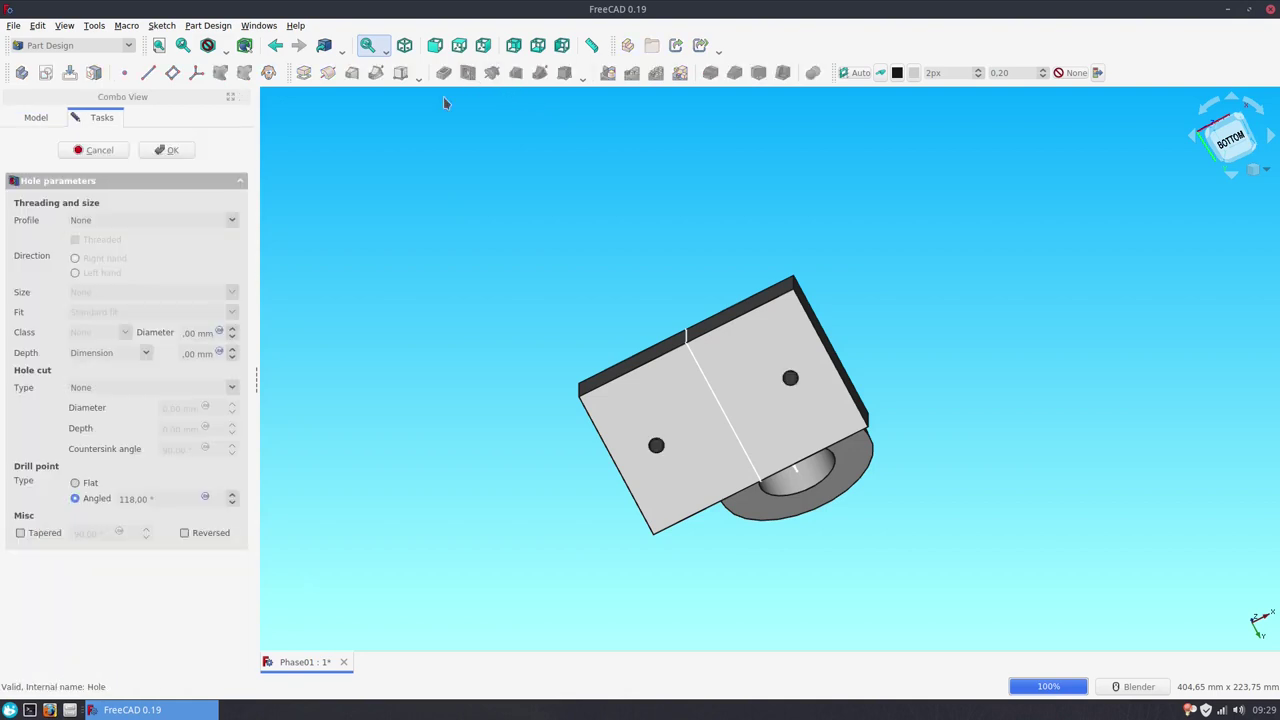
click(114, 222)
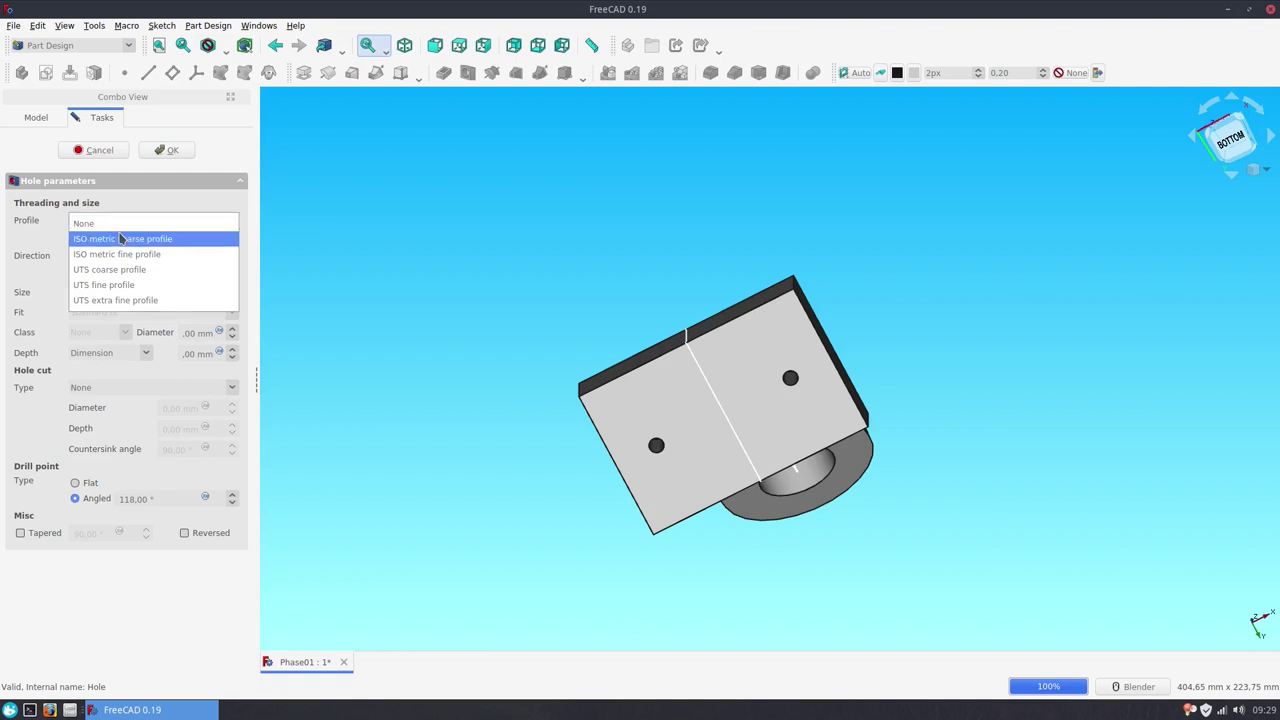
click(118, 237)
click(134, 291)
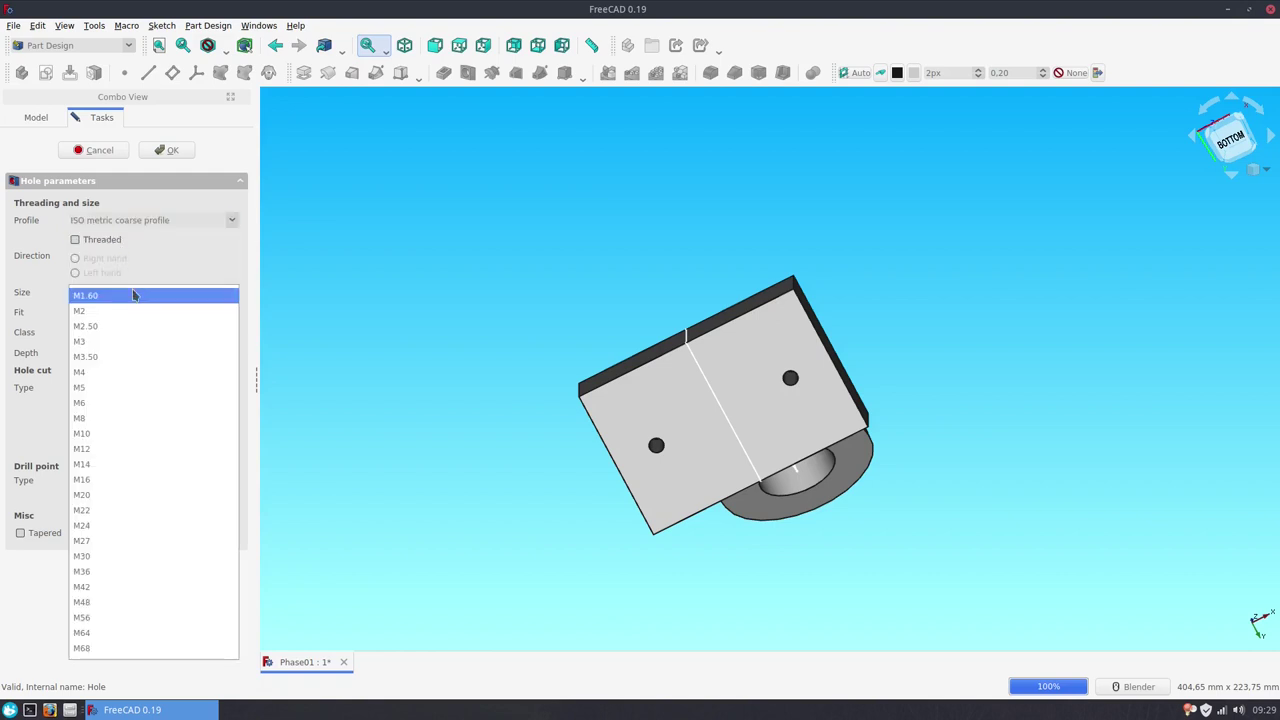
click(131, 410)
click(101, 358)
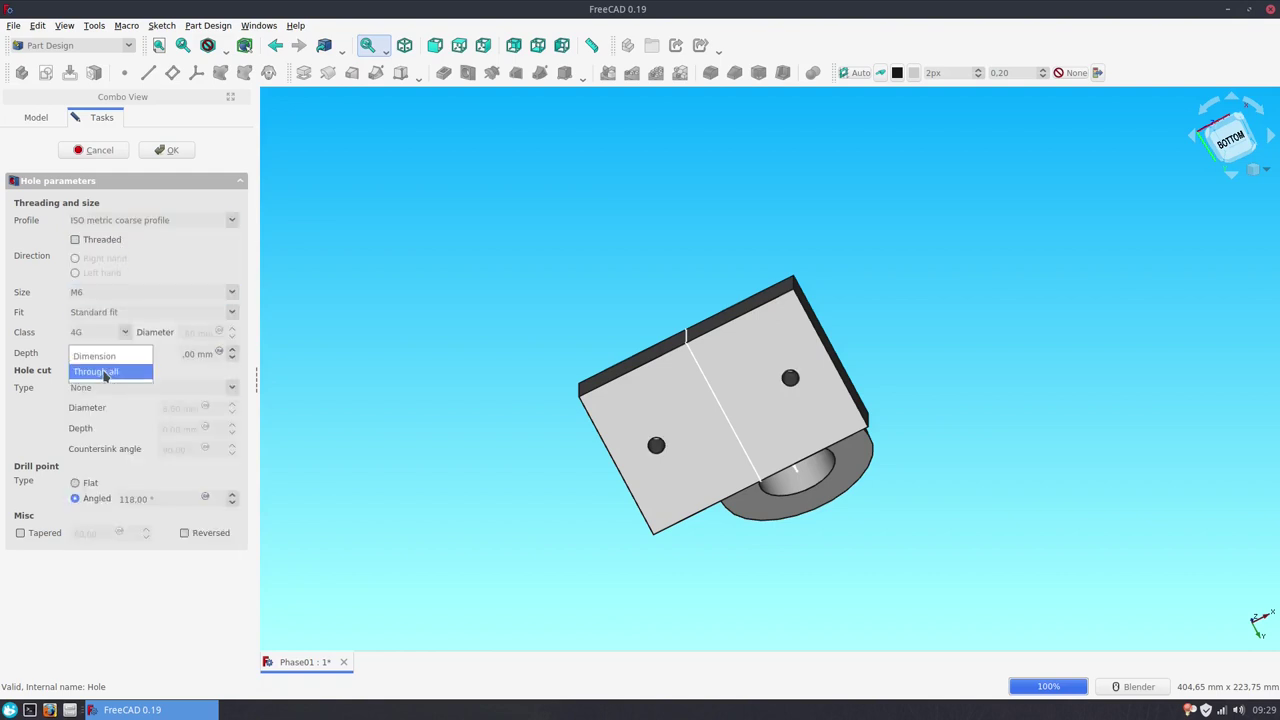
click(104, 375)
click(165, 150)
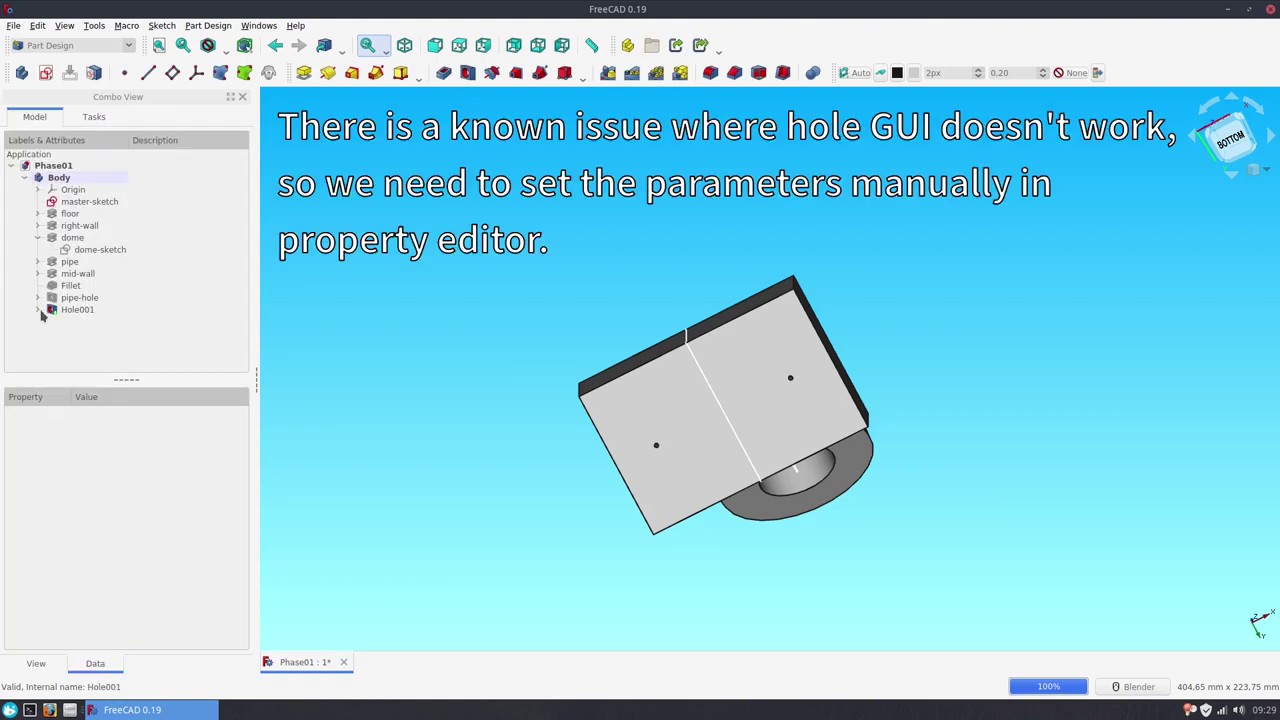
Step: Rename the new hole feature to floor-hole
click(57, 311)
key(F2)
text(floor-hole)
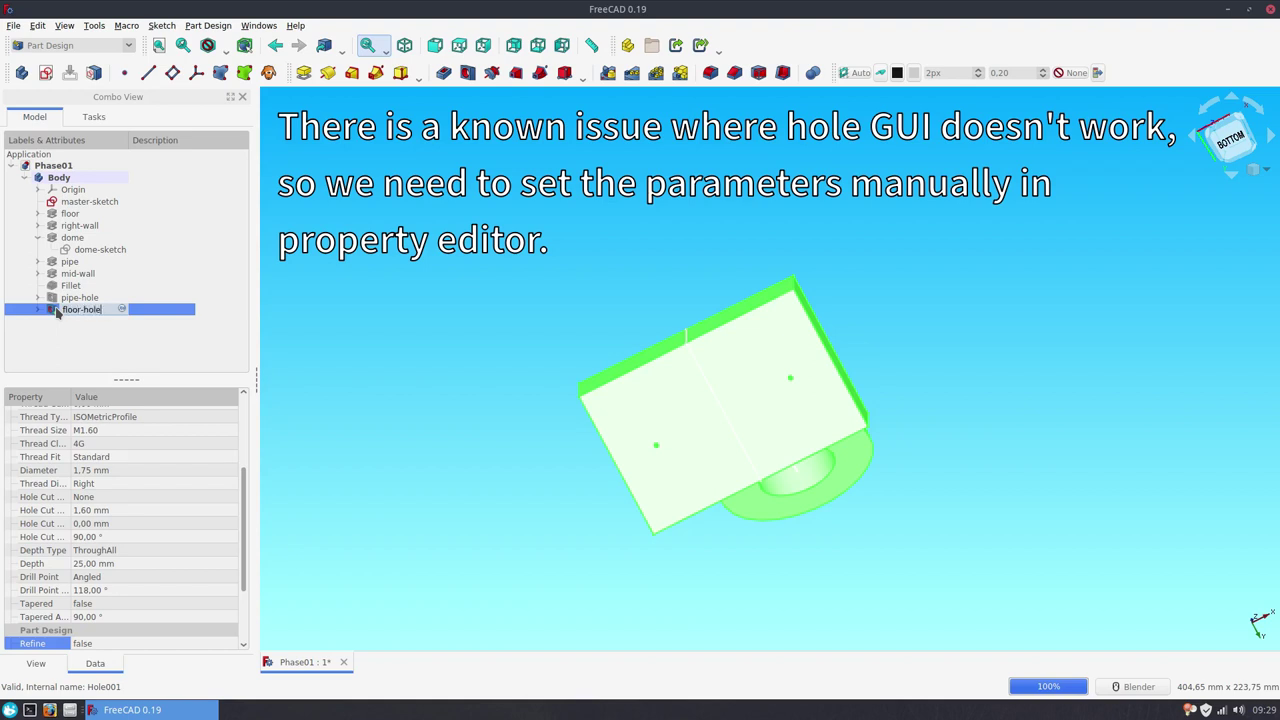
key(Return)
Step: Set the floor-hole Thread Size property to M6 and check the holes in isometric view
click(171, 432)
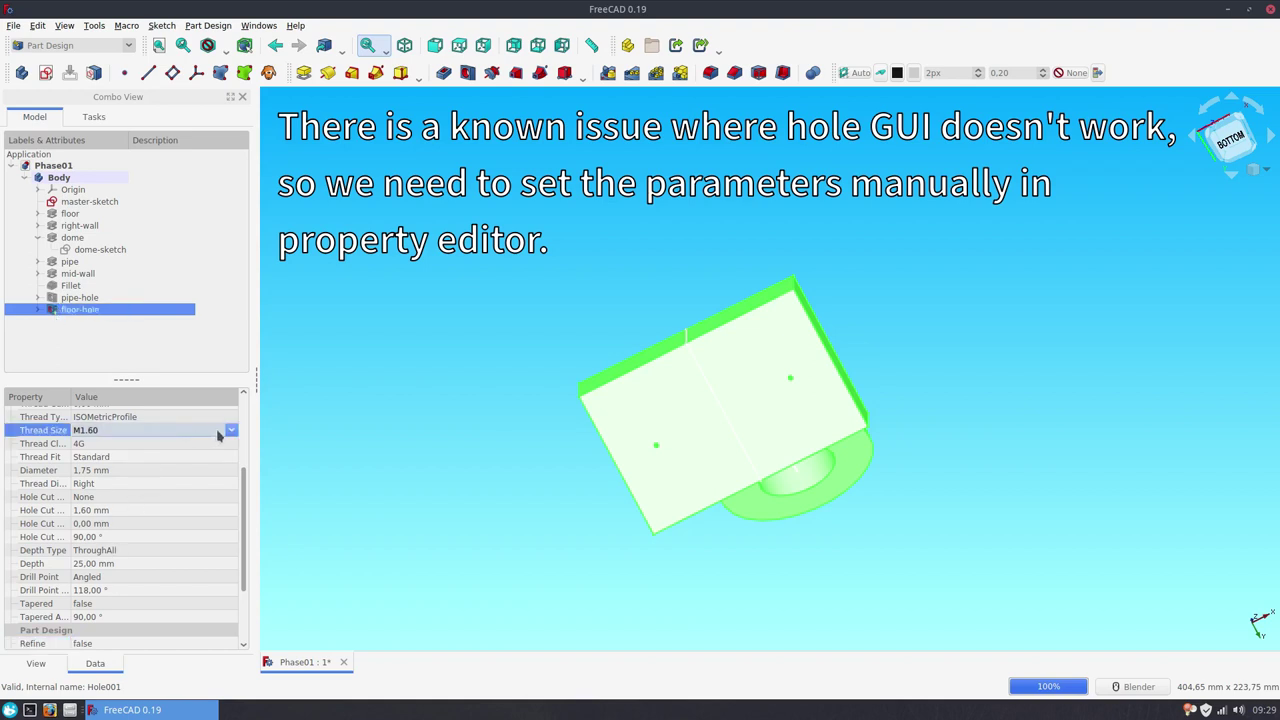
click(218, 435)
click(203, 443)
click(472, 413)
click(103, 309)
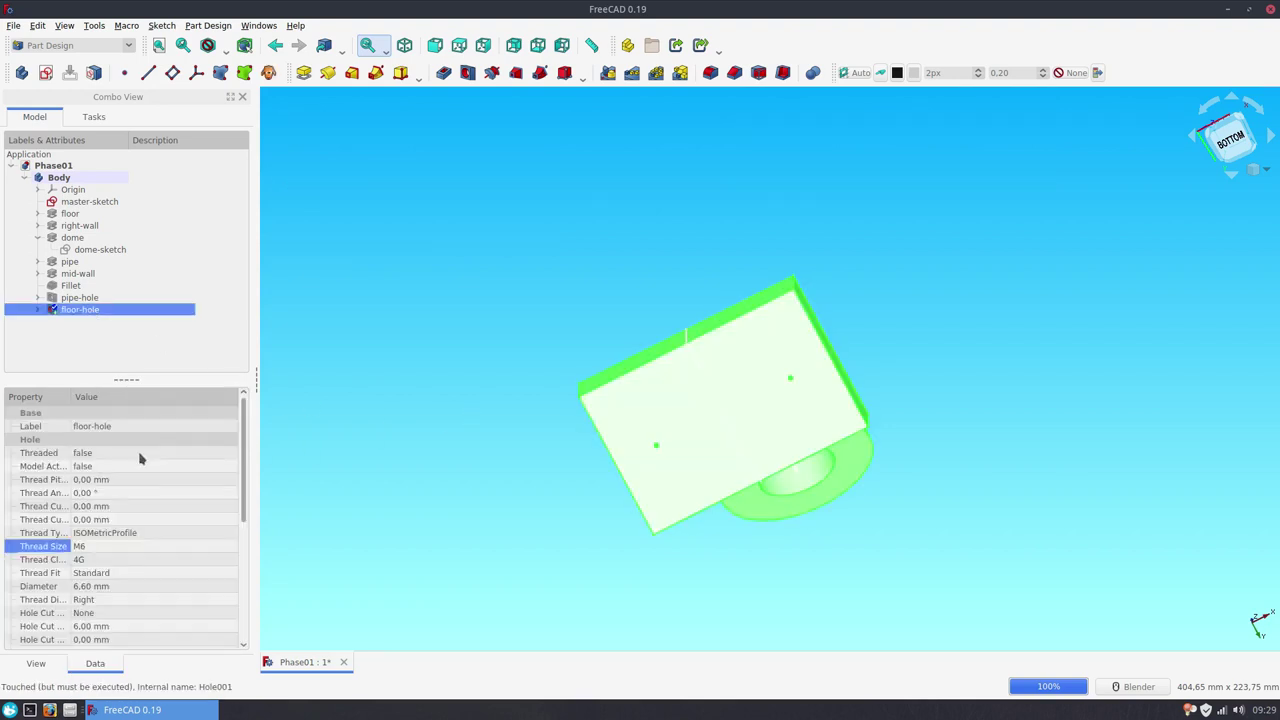
scroll(197, 553, down, 2)
key(0)
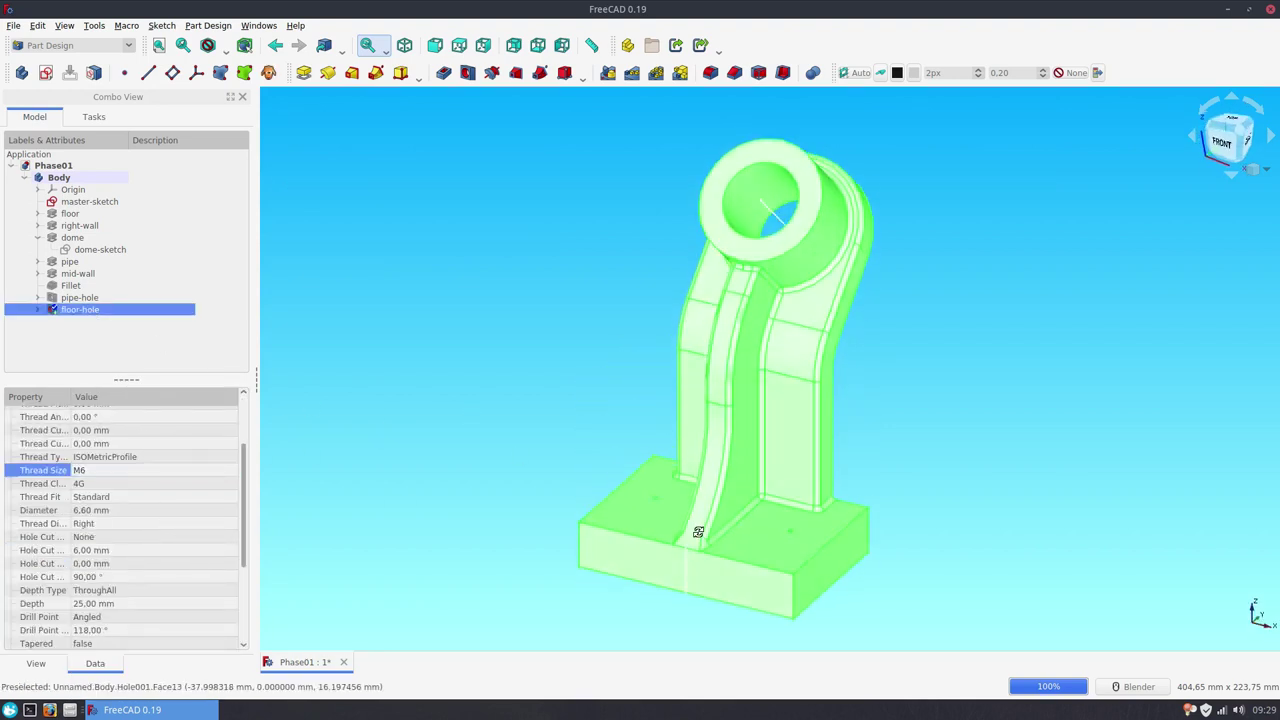
click(534, 468)
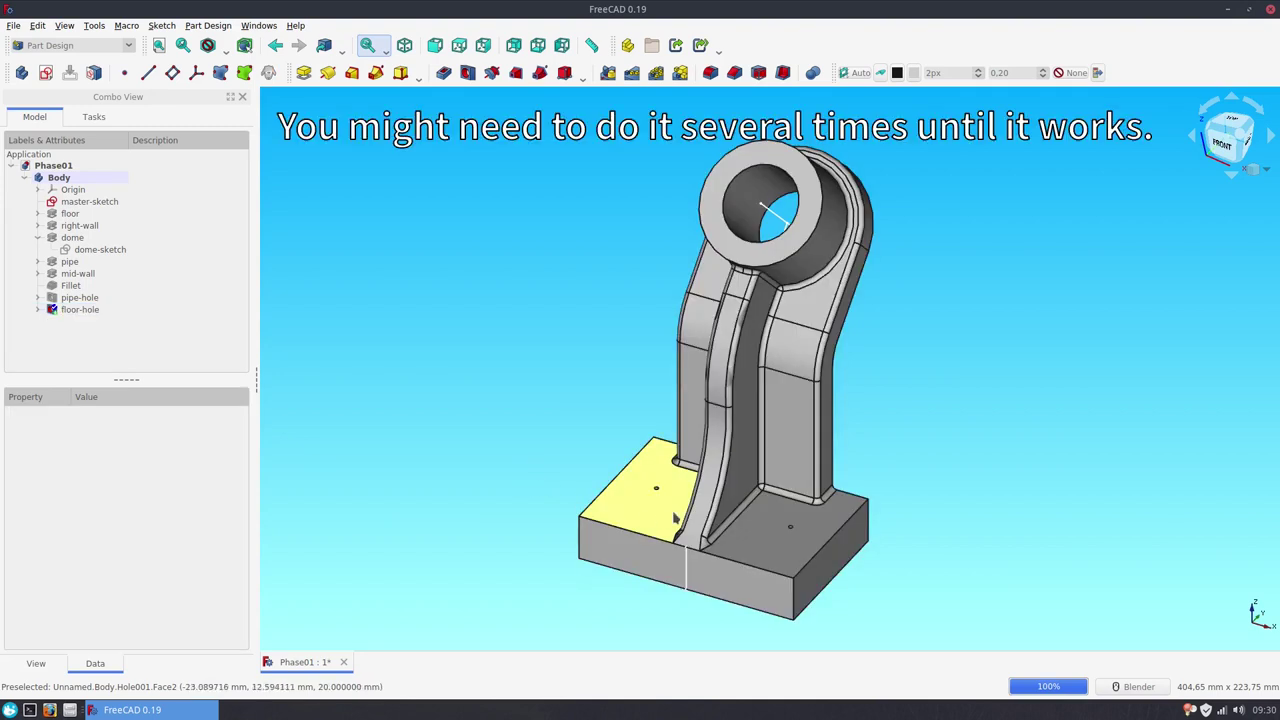
Step: Reopen the floor-hole parameters and choose M6 as the hole size
click(64, 312)
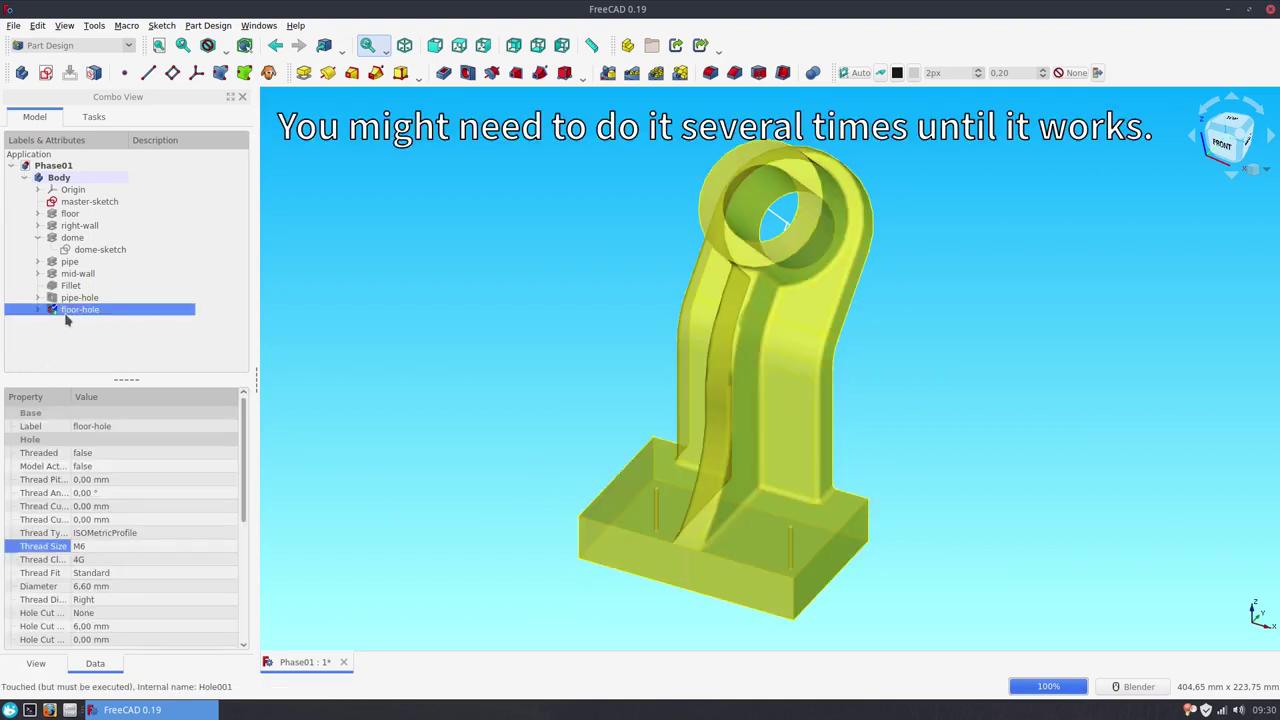
double_click(65, 313)
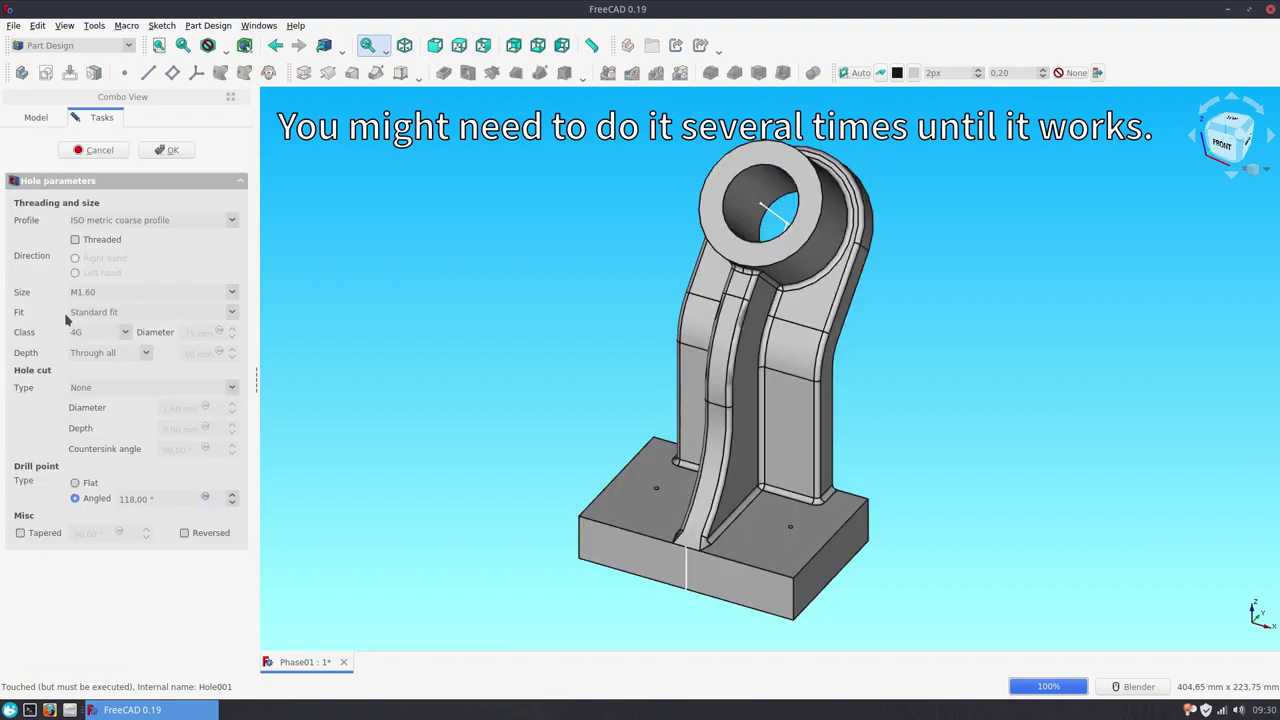
click(131, 292)
click(143, 405)
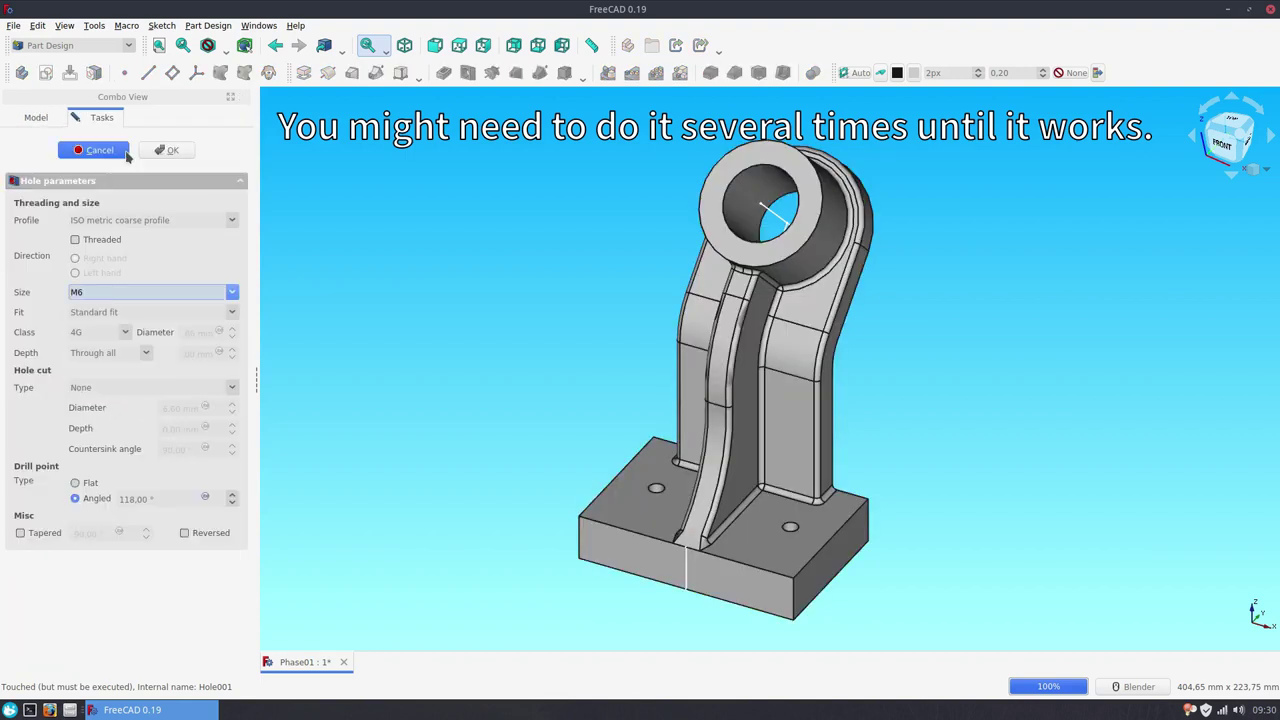
click(167, 150)
Step: Reapply the M6 Thread Size in the property editor and review the two 6.60 mm base holes
click(91, 314)
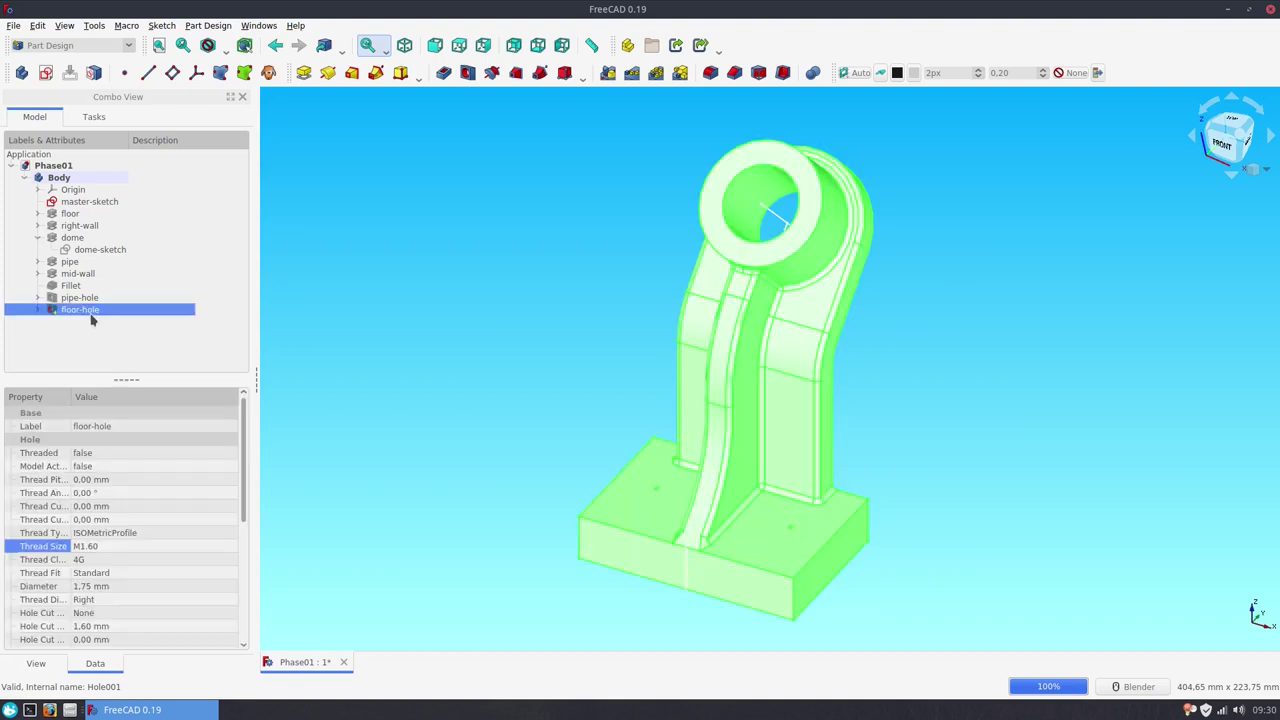
click(174, 545)
click(174, 545)
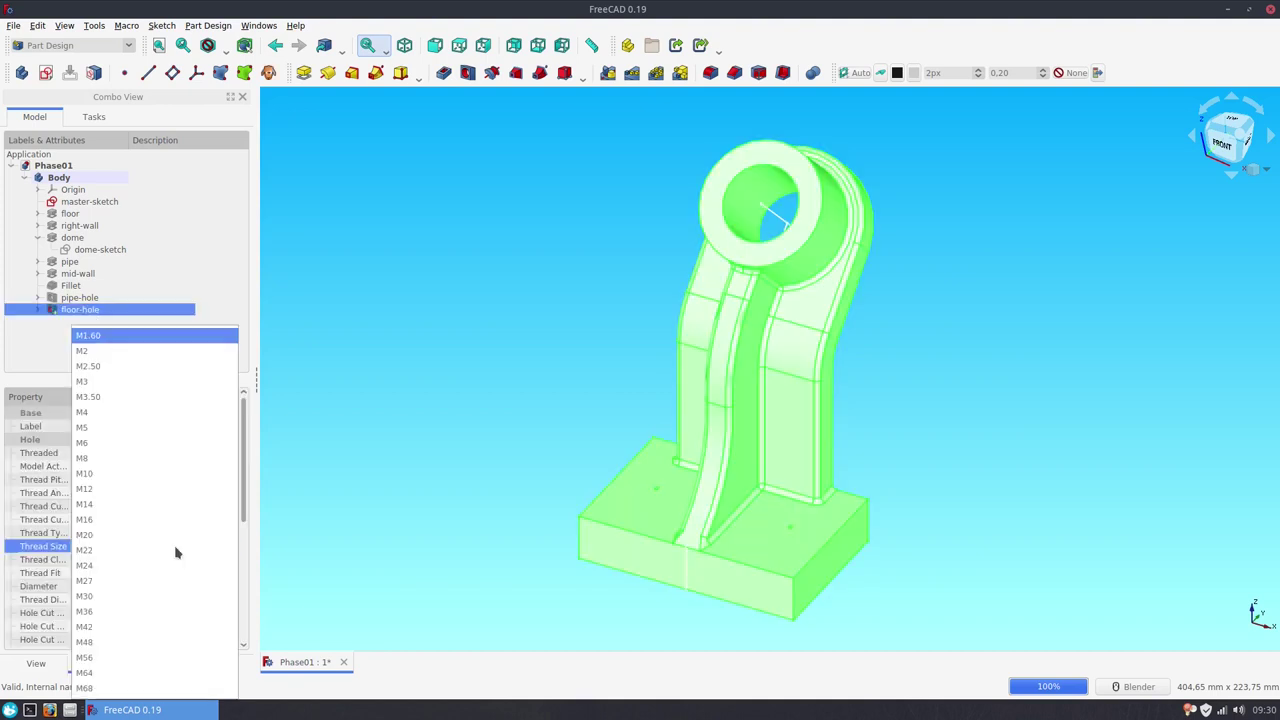
click(140, 443)
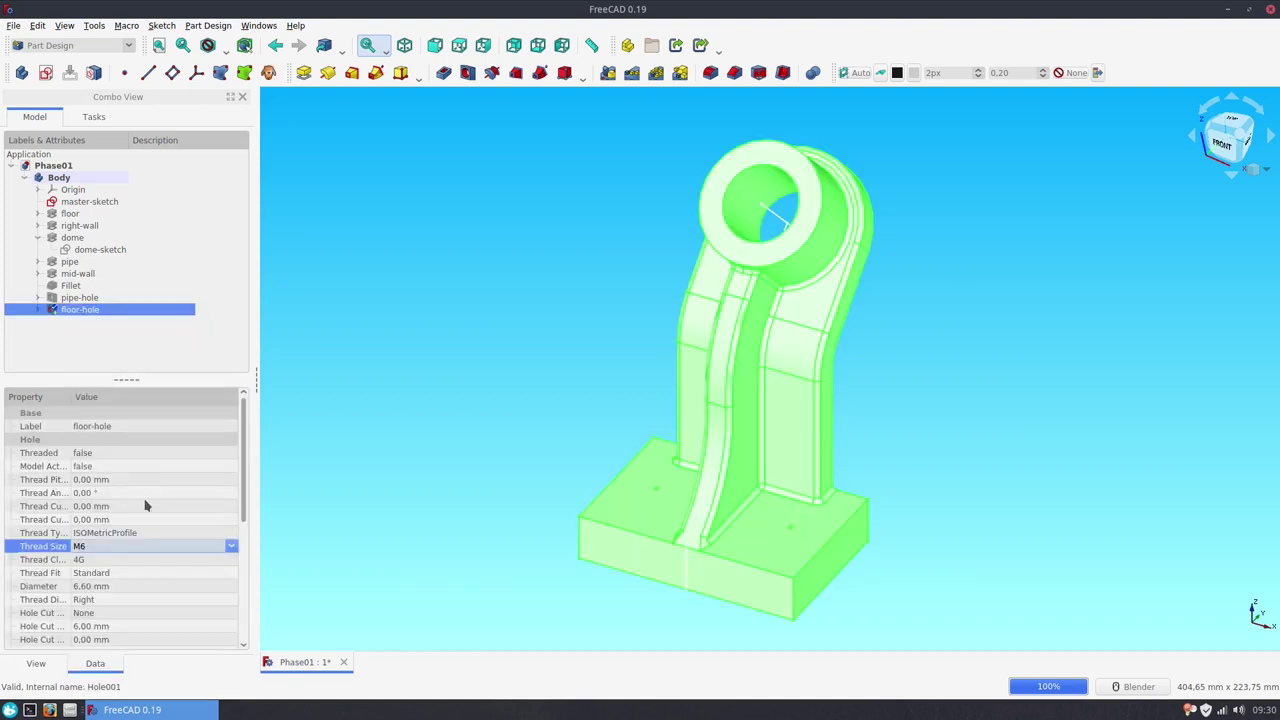
scroll(140, 567, down, 1)
scroll(140, 567, down, 2)
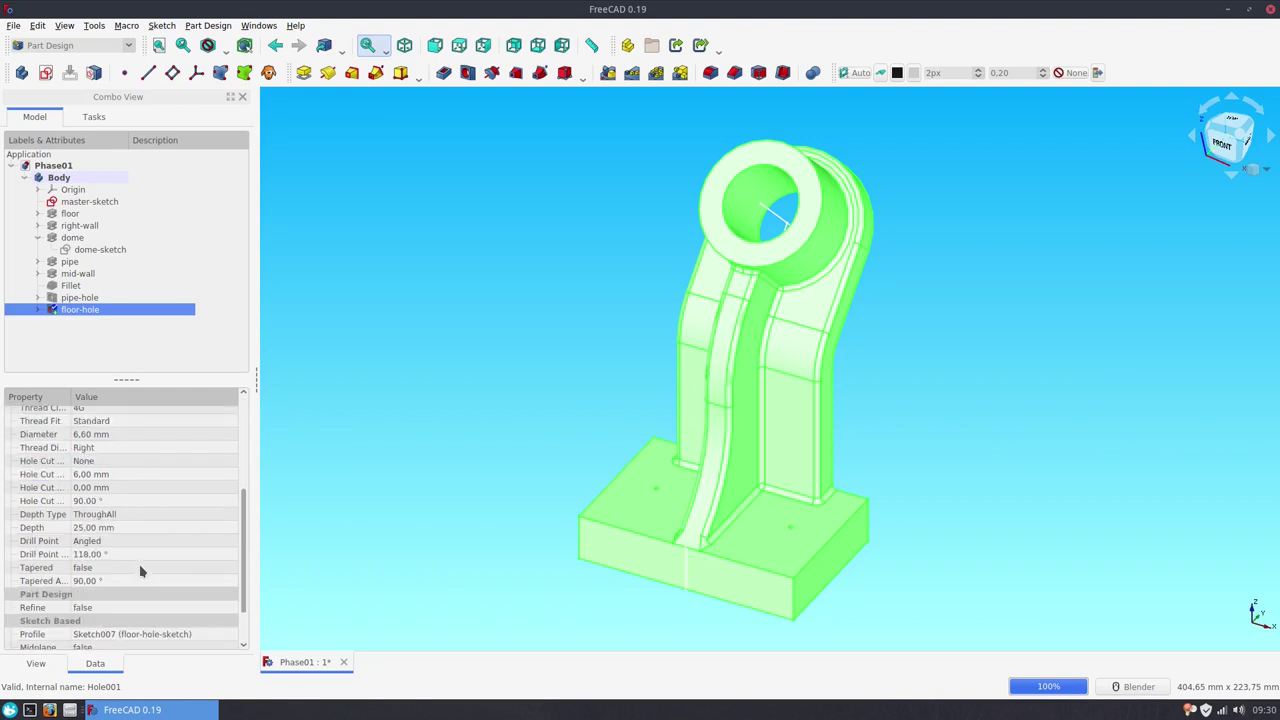
scroll(140, 567, down, 2)
click(139, 564)
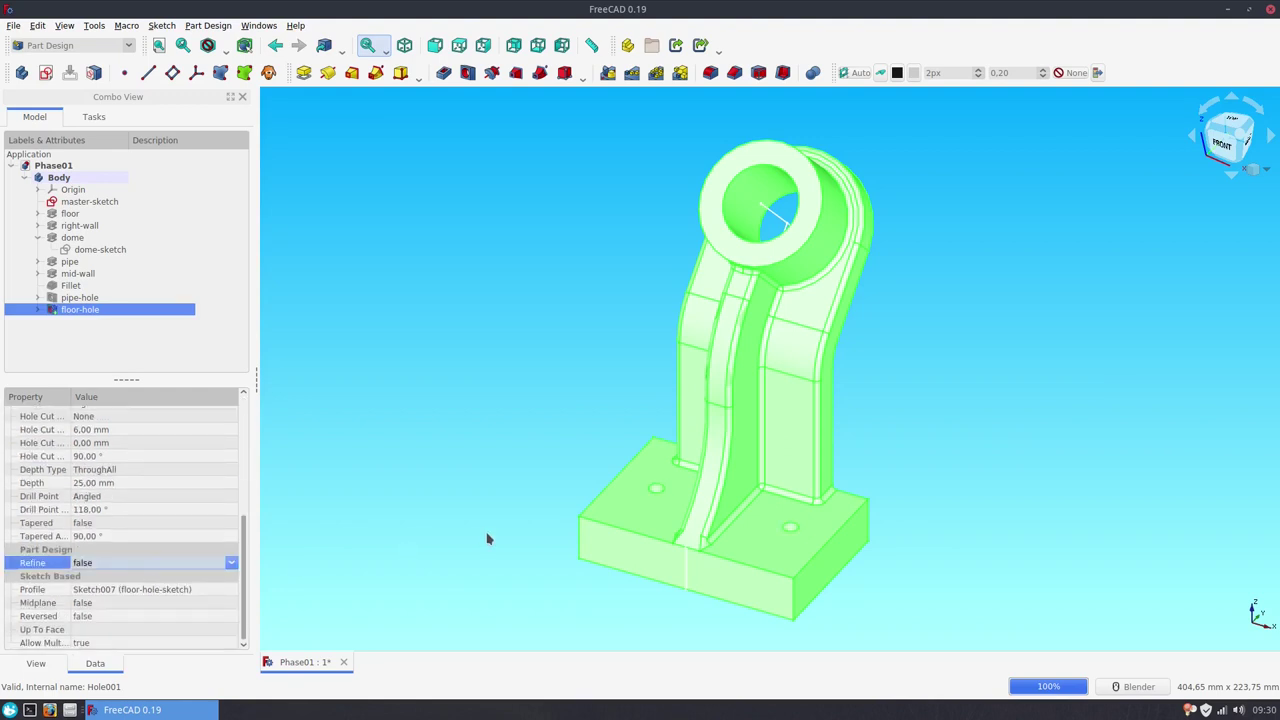
click(432, 554)
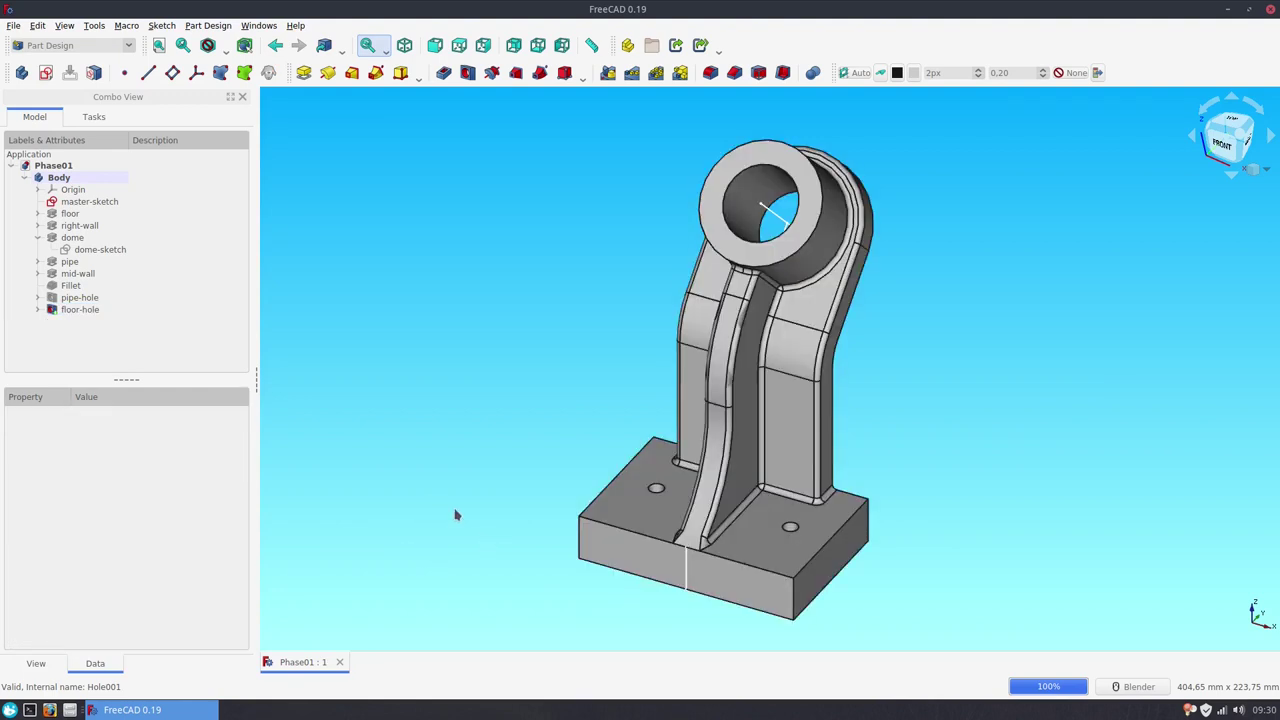
click(85, 201)
Step: Hide the master sketch and orbit the part to inspect it from several sides
key(space)
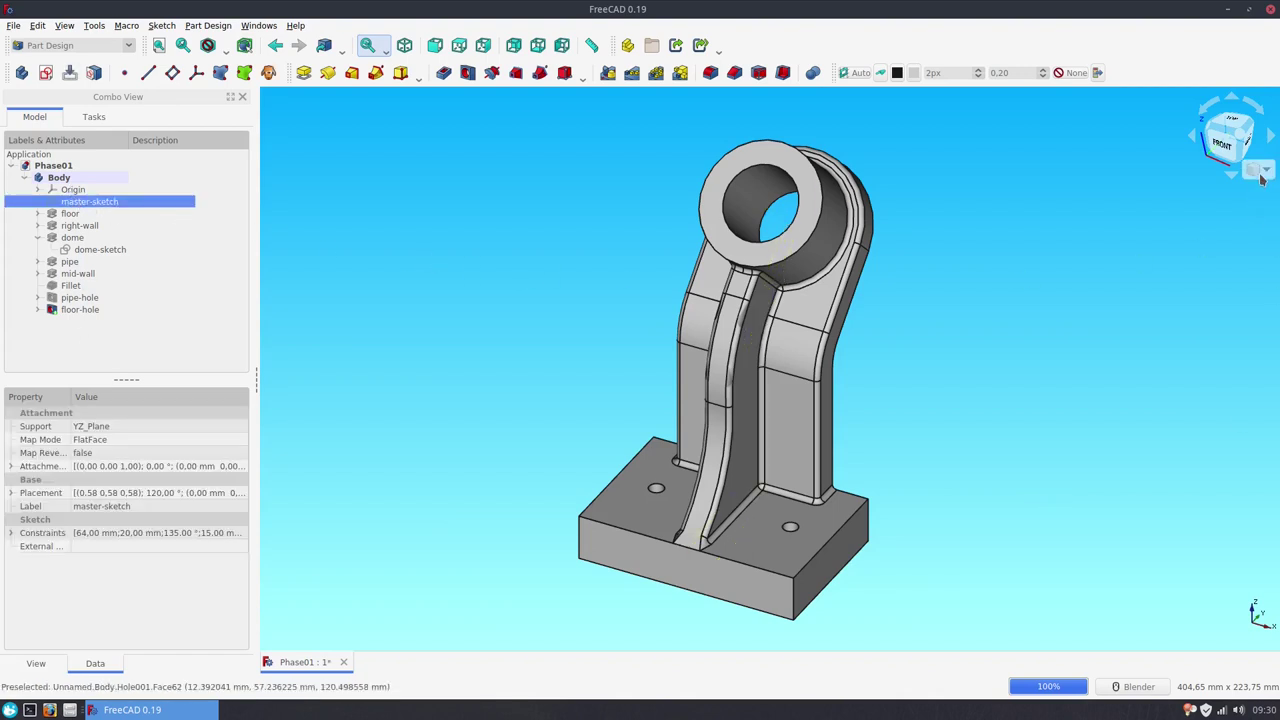
click(1252, 168)
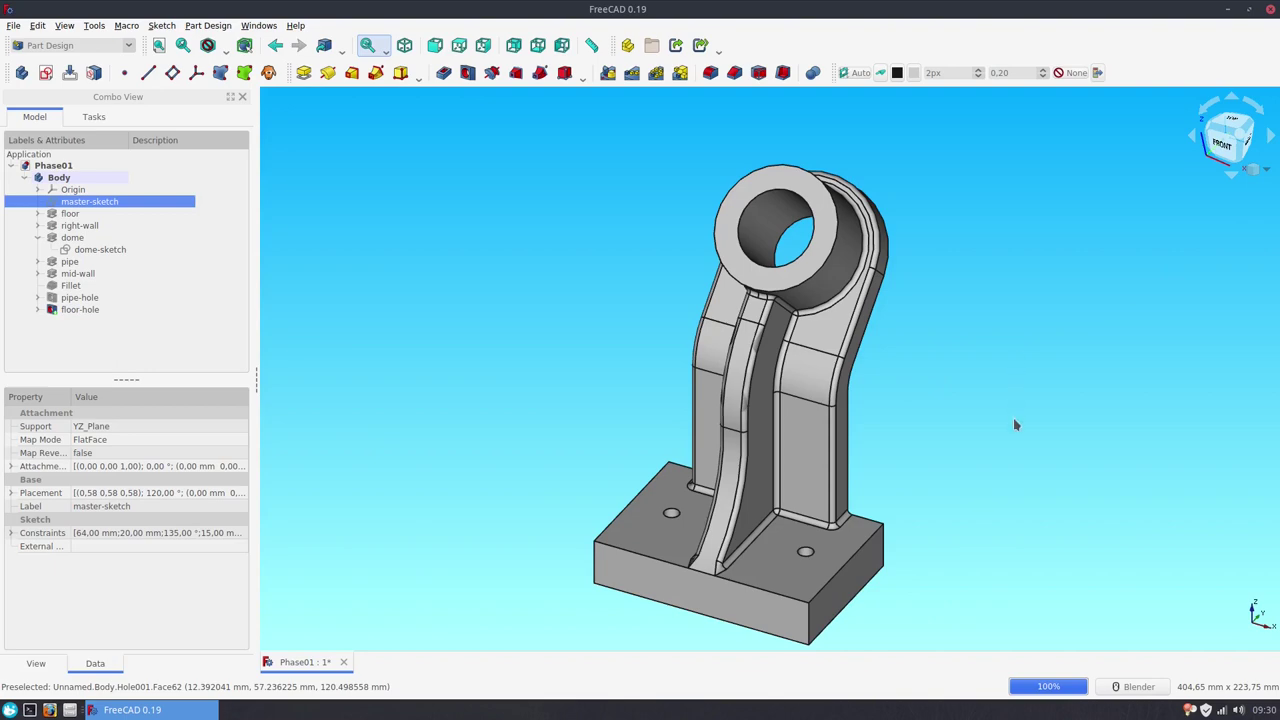
mouse_move(970, 485)
middle_down()
mouse_move(538, 466)
mouse_move(500, 429)
middle_up()
mouse_move(820, 440)
middle_down()
mouse_move(375, 460)
mouse_move(903, 403)
middle_up()
mouse_move(983, 402)
middle_down()
mouse_move(750, 490)
mouse_move(757, 514)
mouse_move(481, 448)
middle_up()
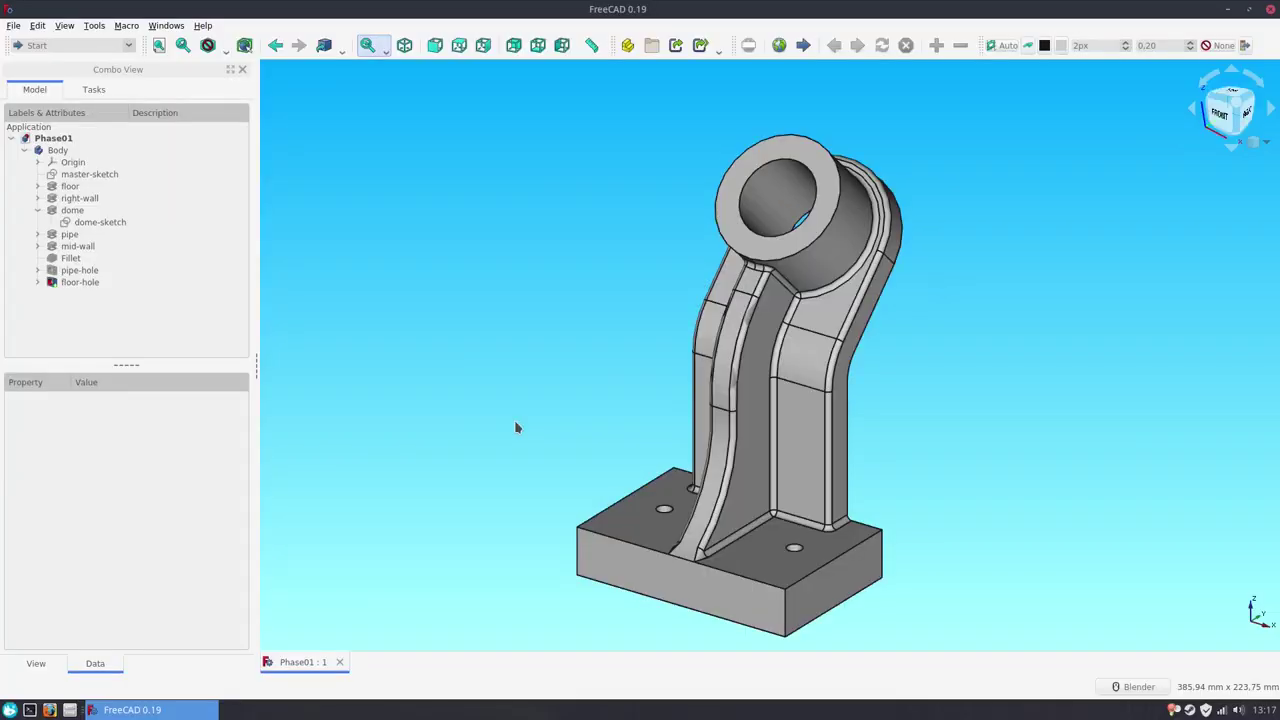
Step: Save the document as a new file named Phase02
click(13, 25)
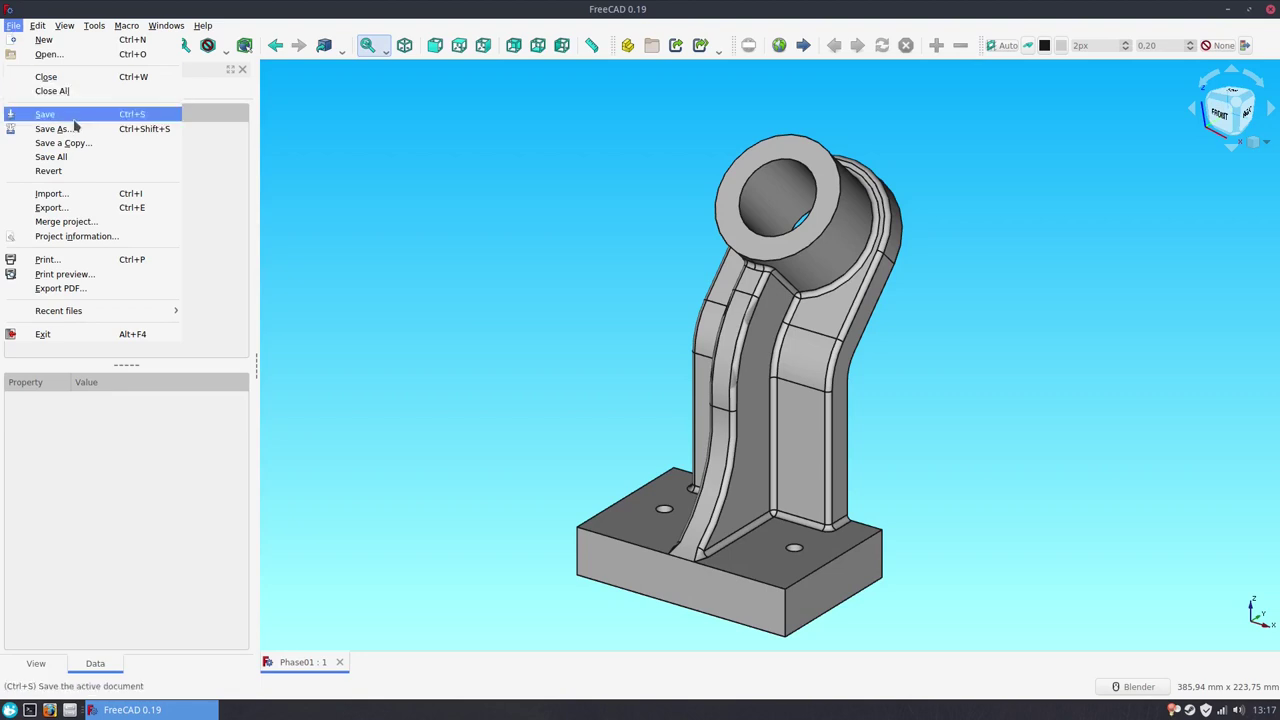
click(85, 130)
text(P)
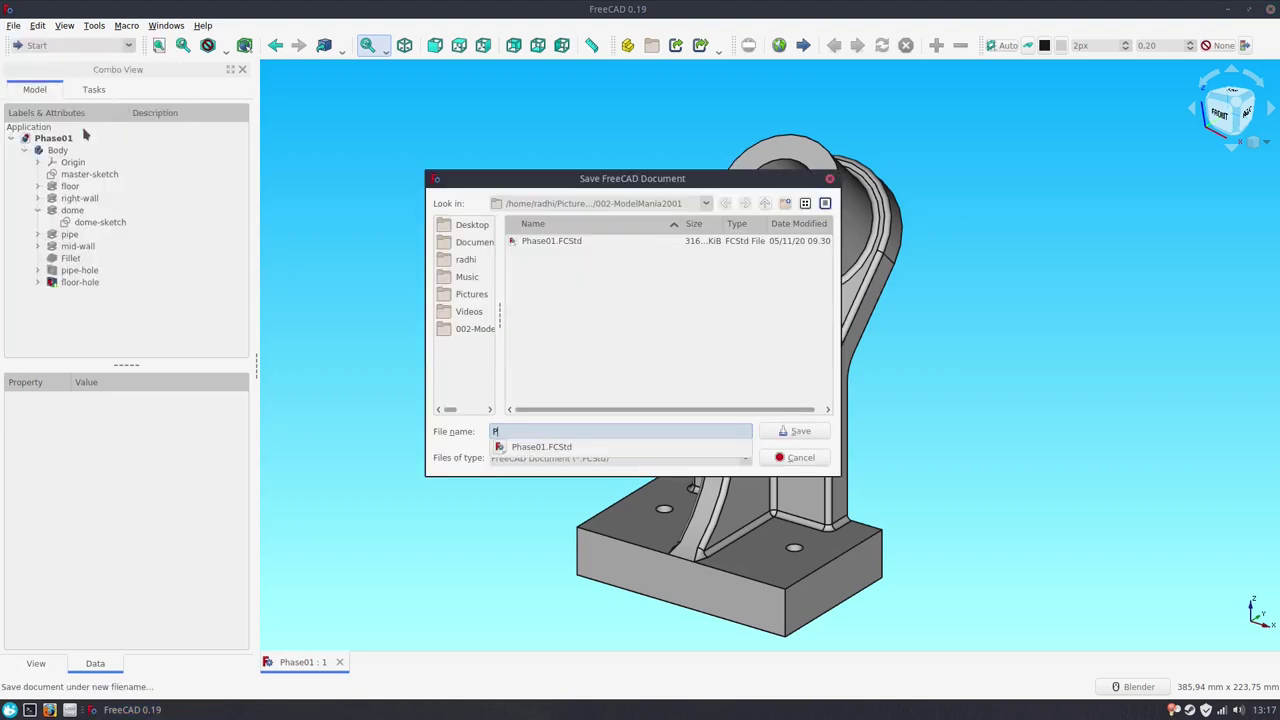
text(e02)
key(Return)
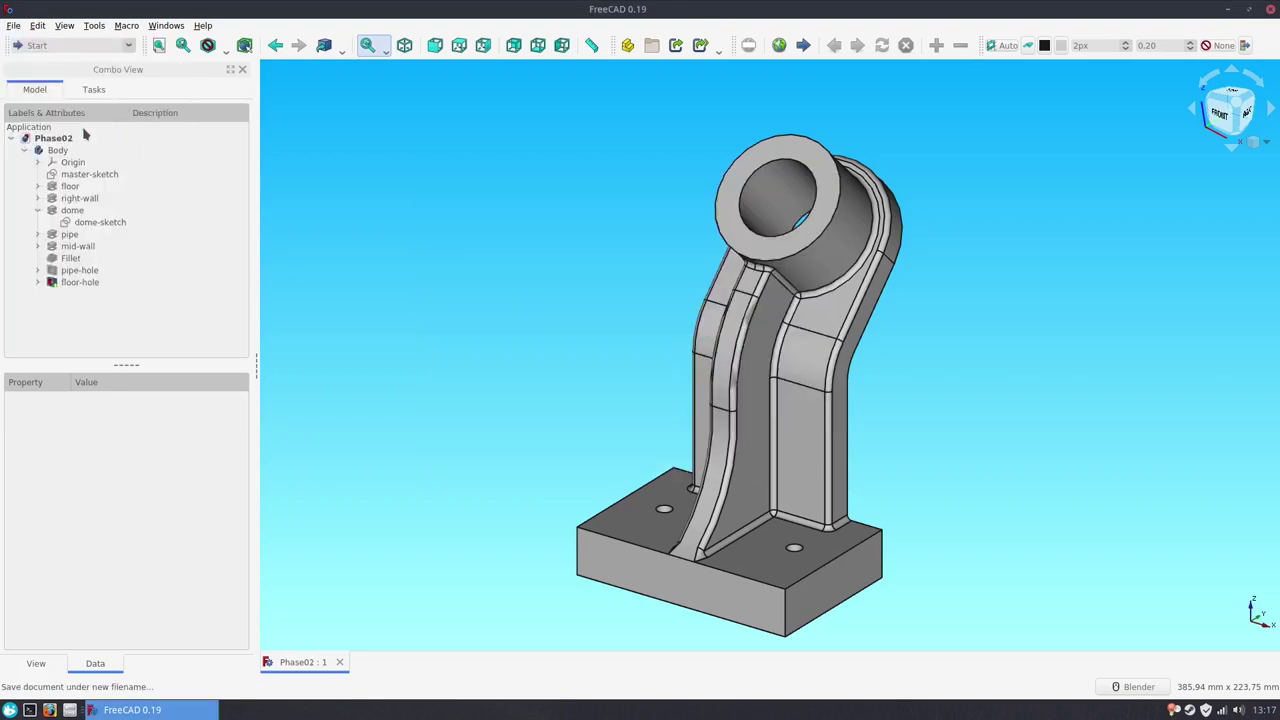
drag(80, 281, 78, 263)
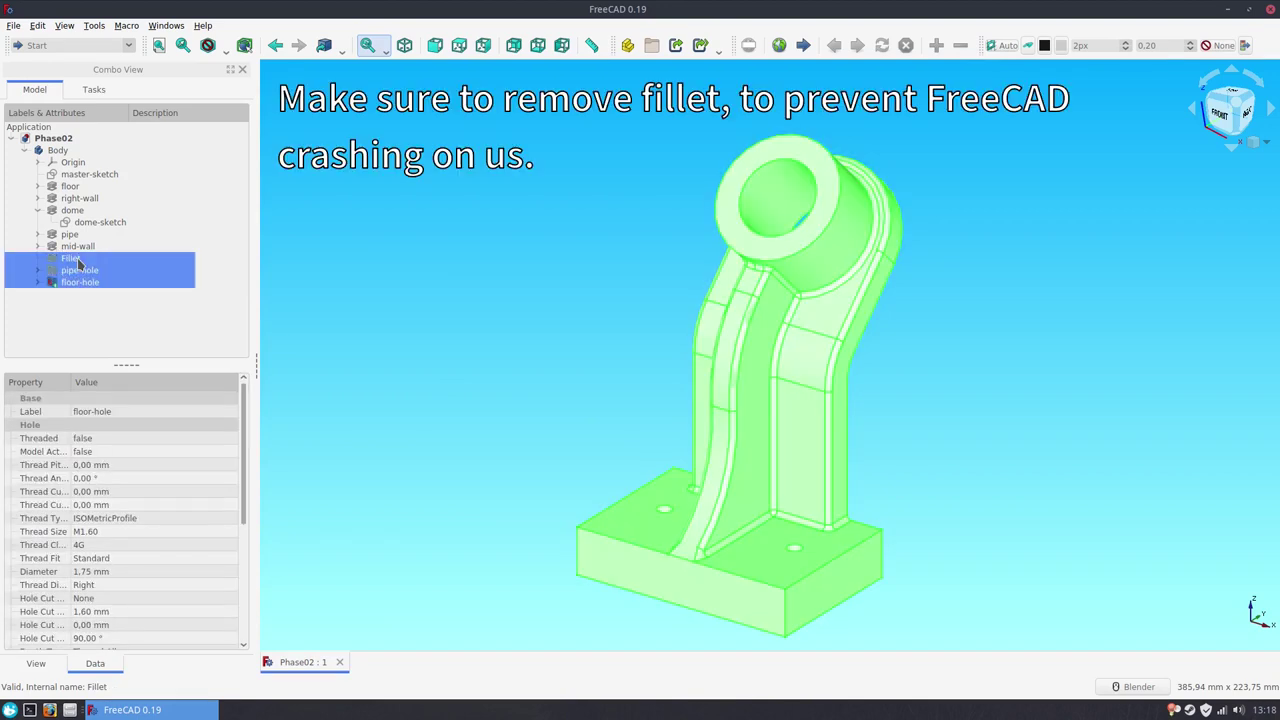
Step: Delete the Fillet, pipe-hole and floor-hole features plus the two leftover hole sketches
key(Delete)
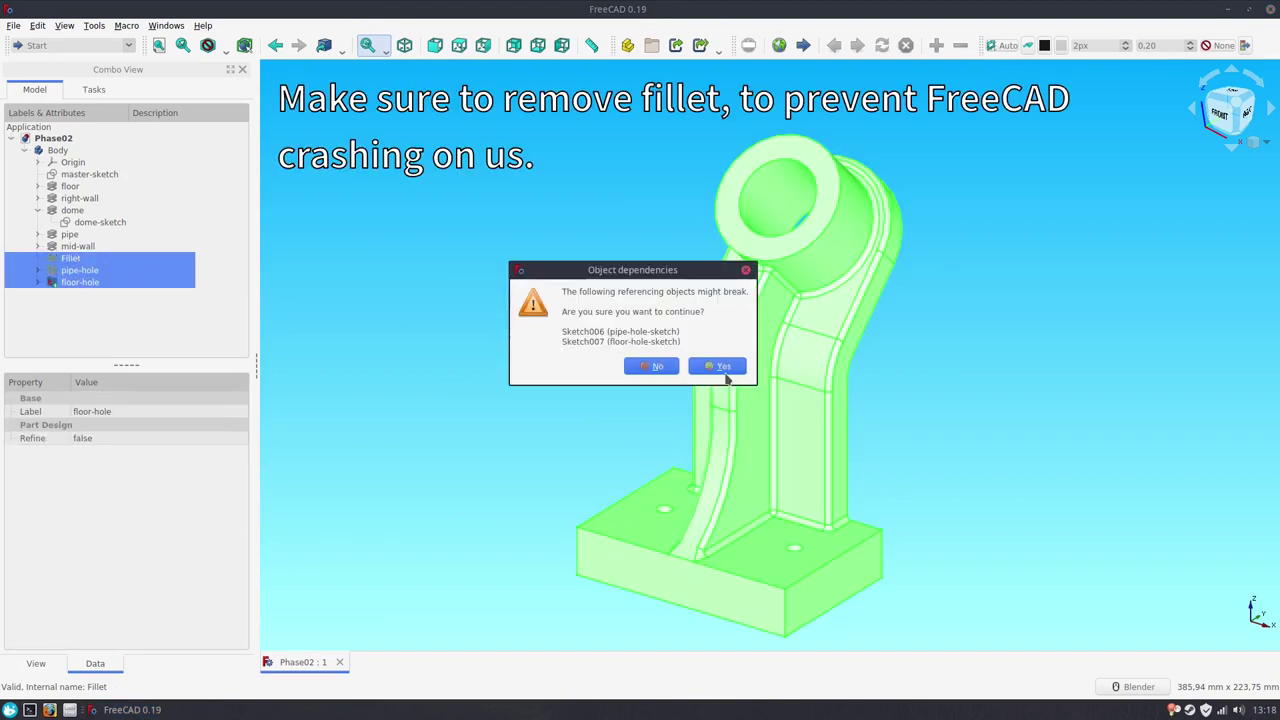
click(723, 367)
click(94, 258)
ctrl+click(94, 270)
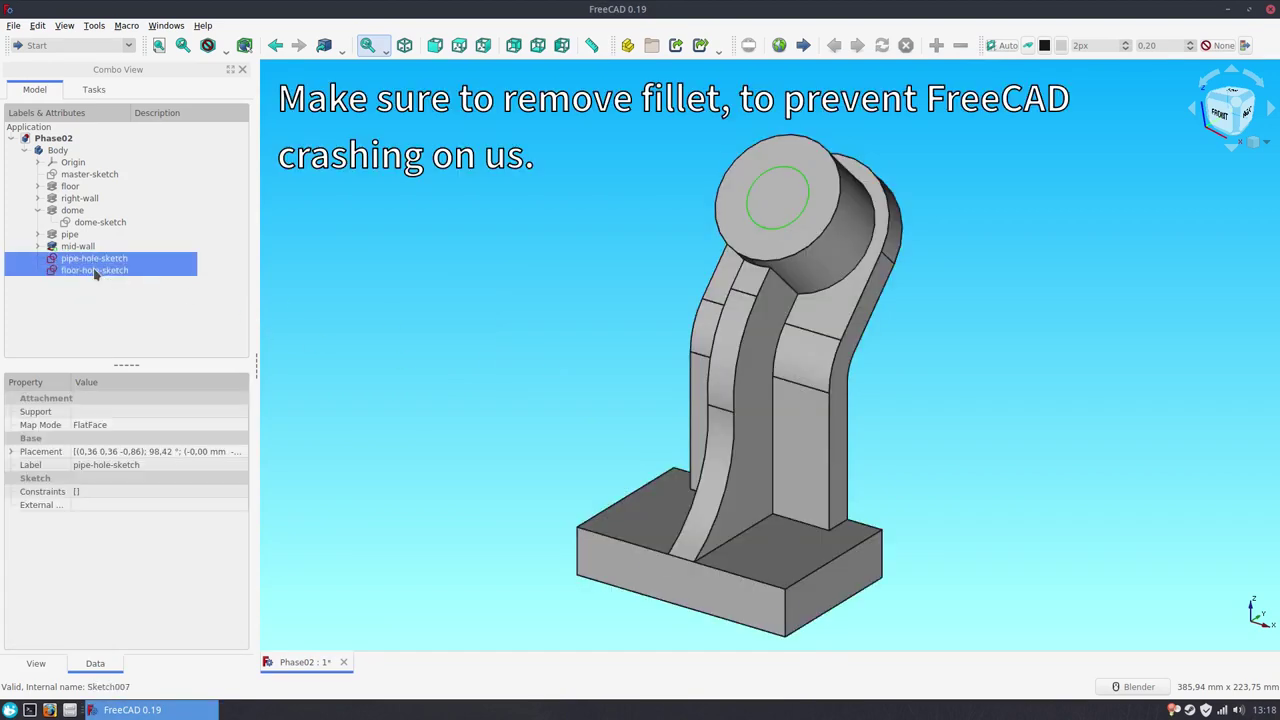
key(Delete)
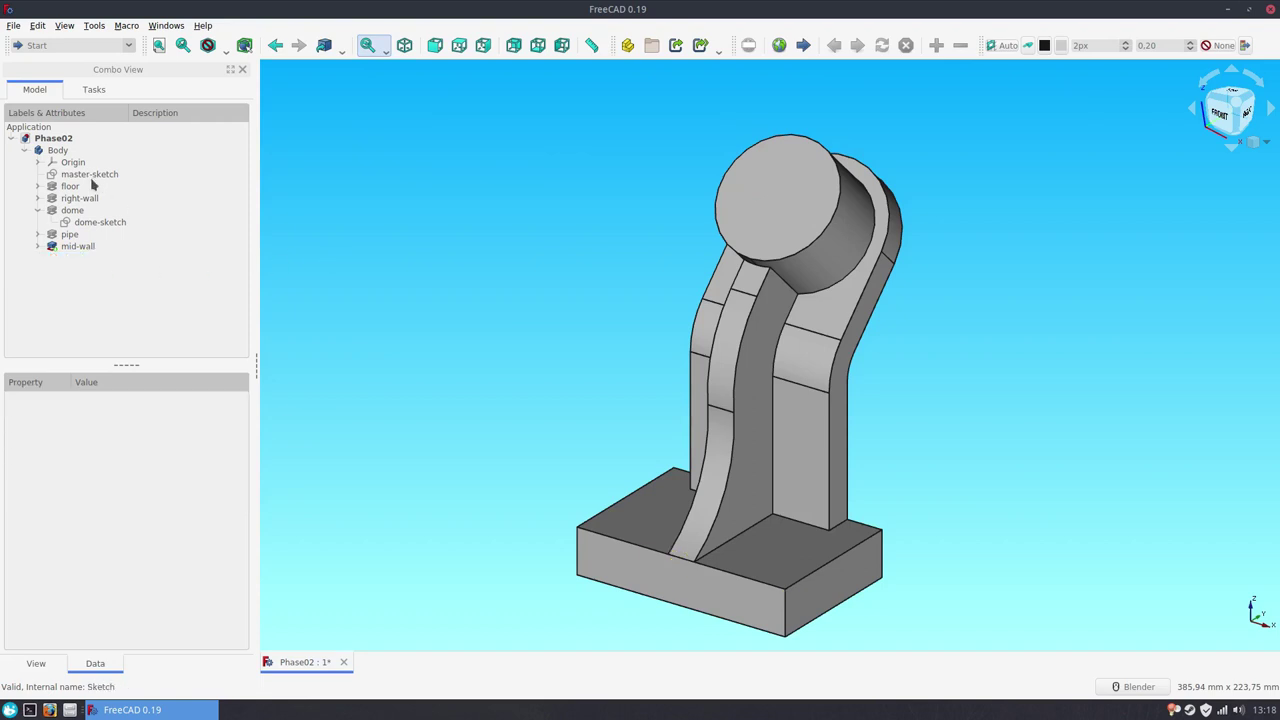
Step: Show the body only up to the right-wall feature
click(85, 175)
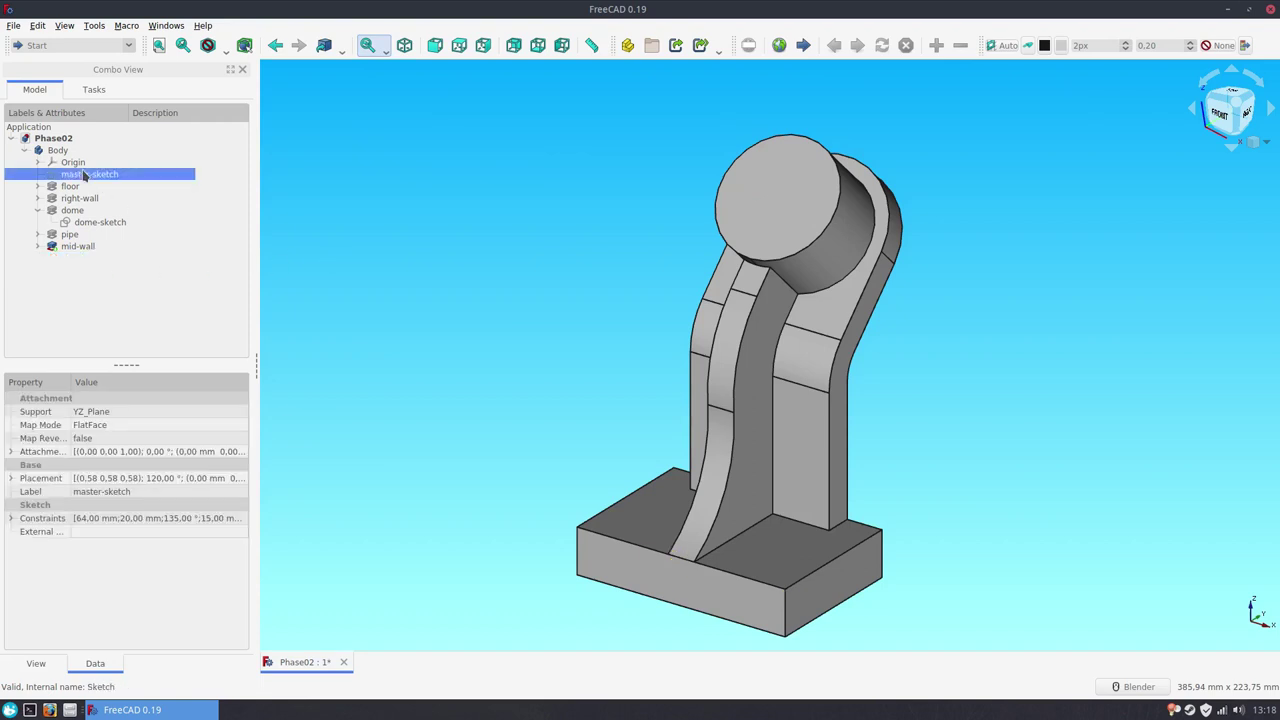
click(80, 199)
key(space)
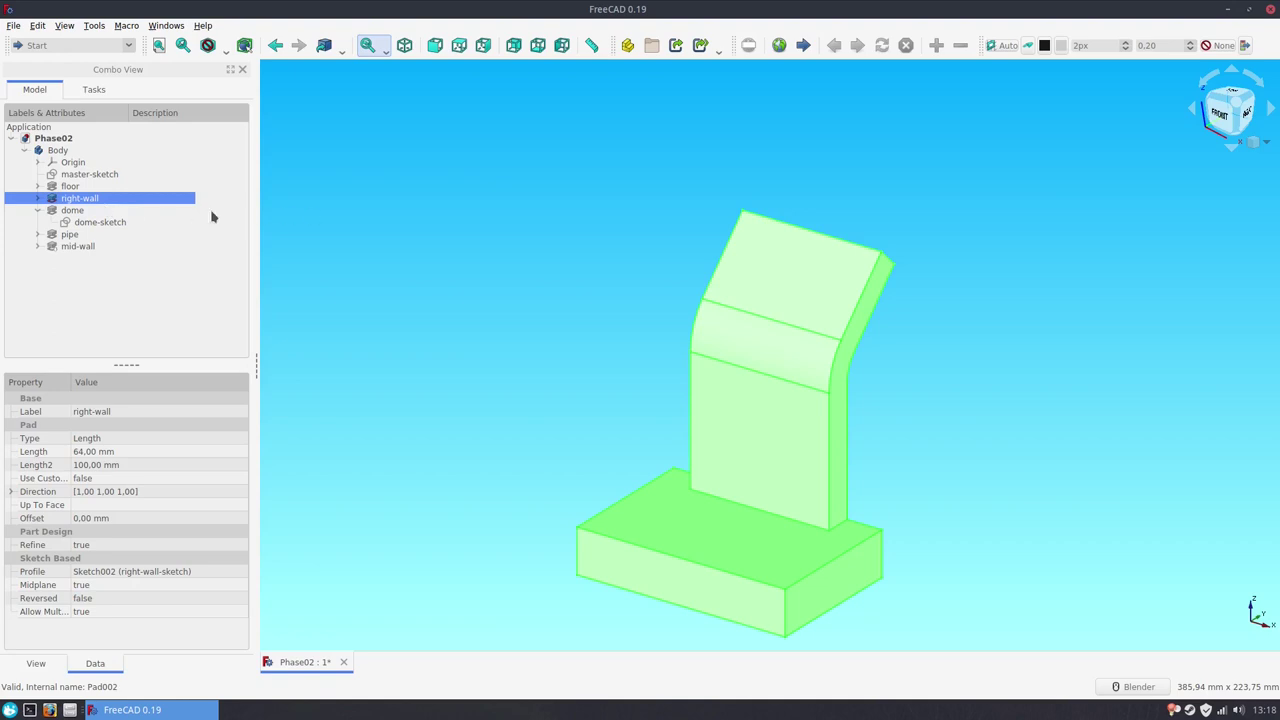
click(74, 176)
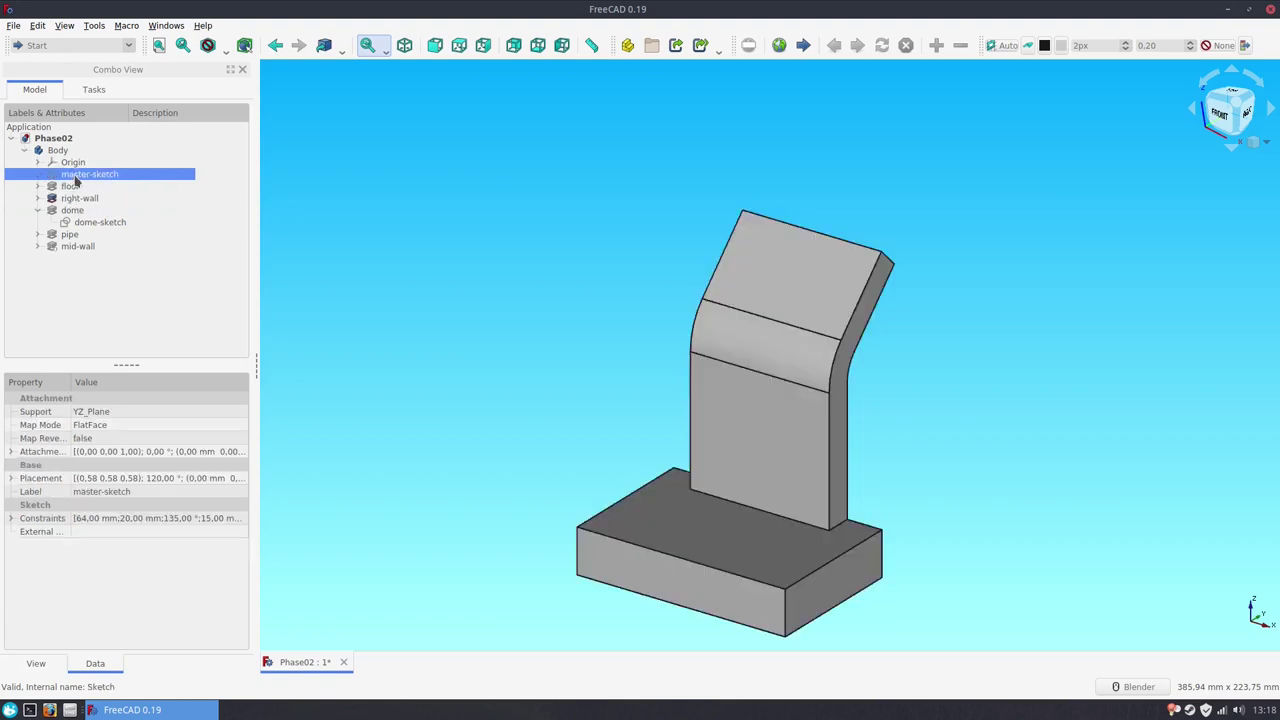
Step: In master-sketch, change the 135° bend angle to 145° and the 64 mm top width to 45 mm
double_click(74, 178)
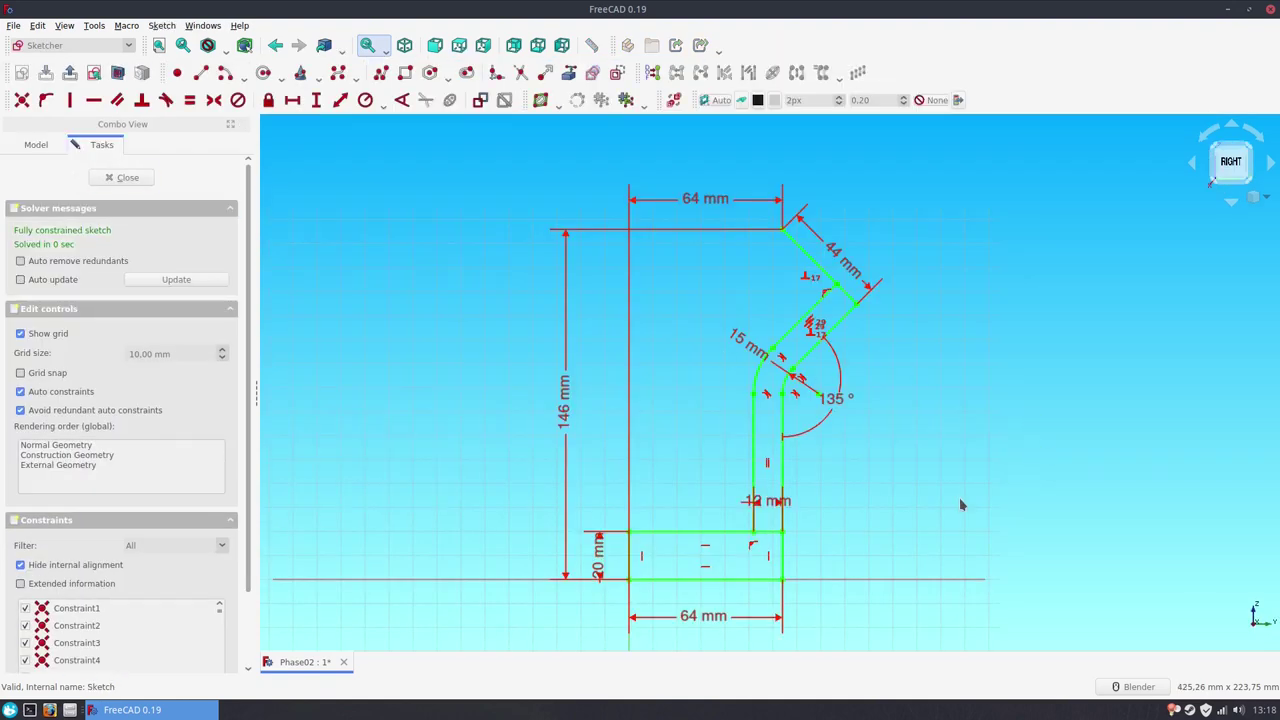
scroll(957, 497, up, 2)
double_click(794, 369)
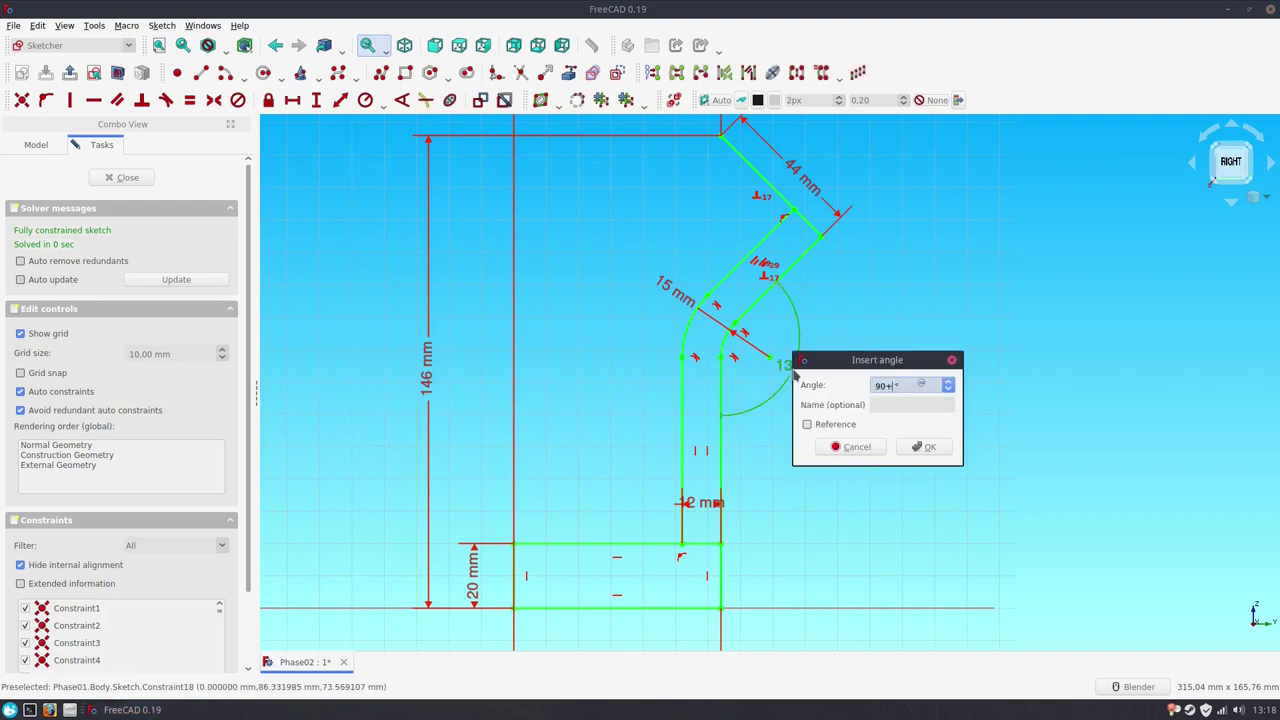
key(Return)
scroll(797, 372, down, 2)
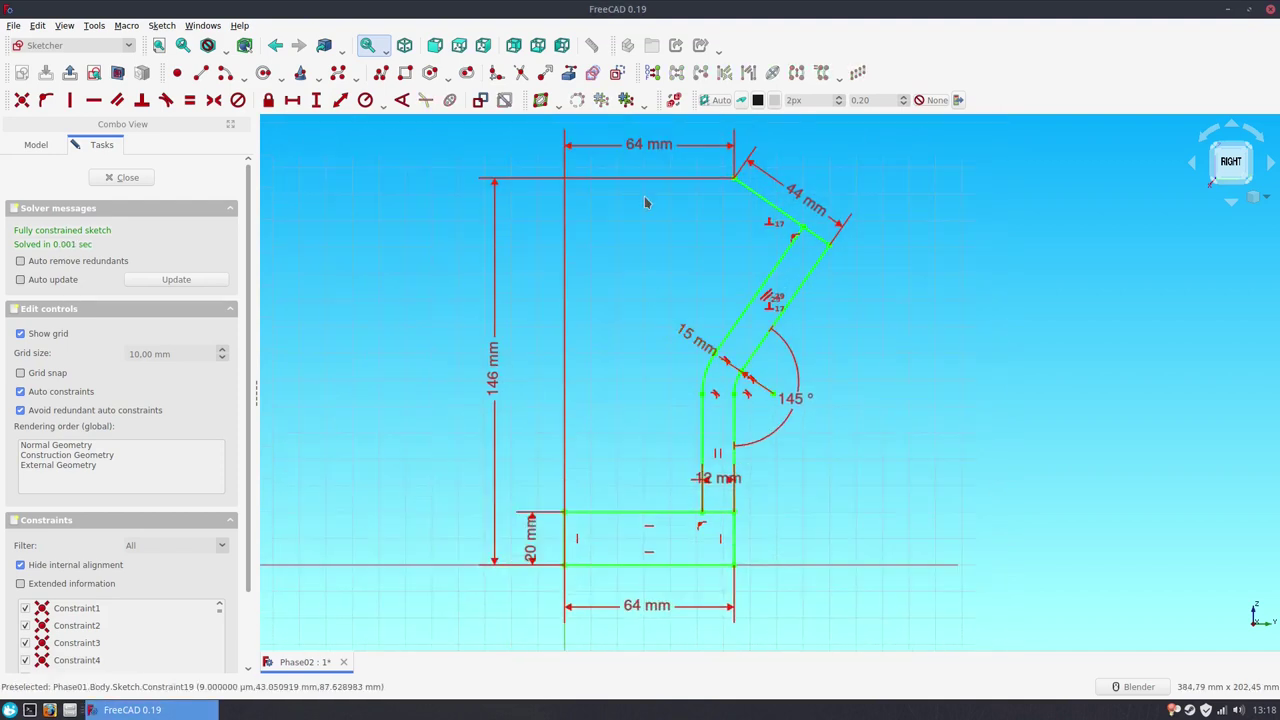
double_click(645, 148)
text(45)
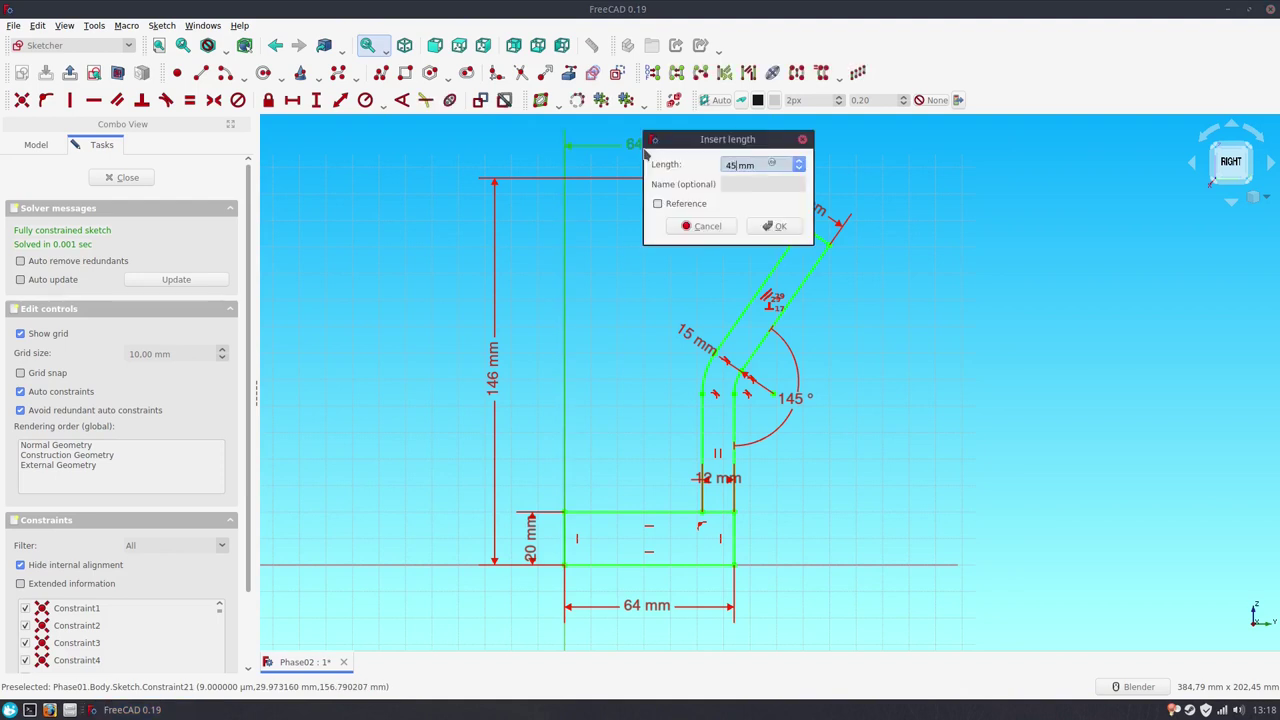
key(Return)
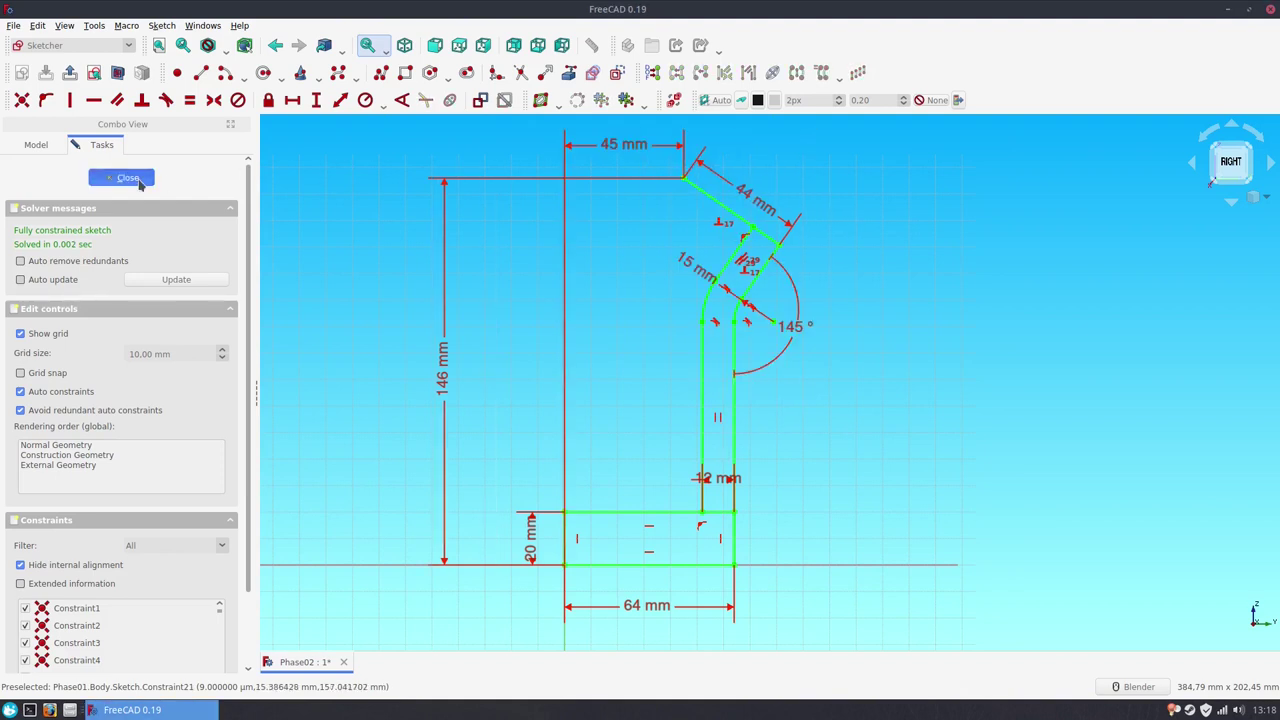
click(126, 177)
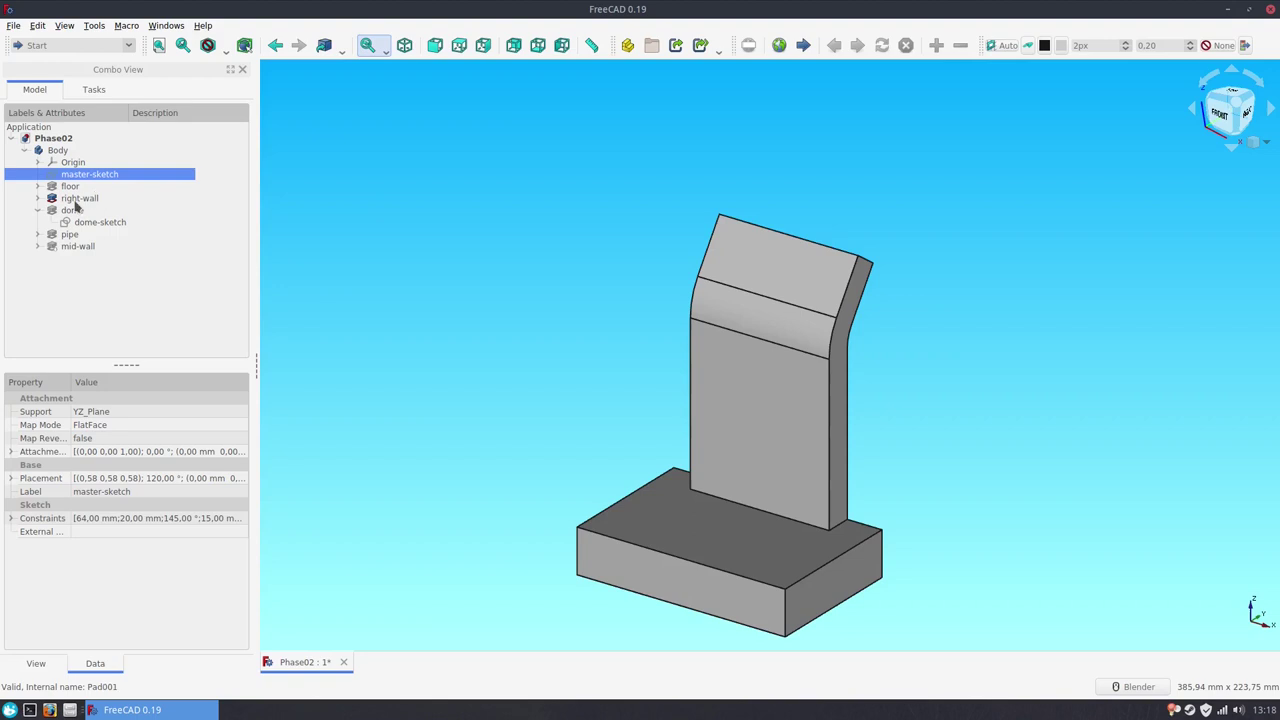
click(75, 200)
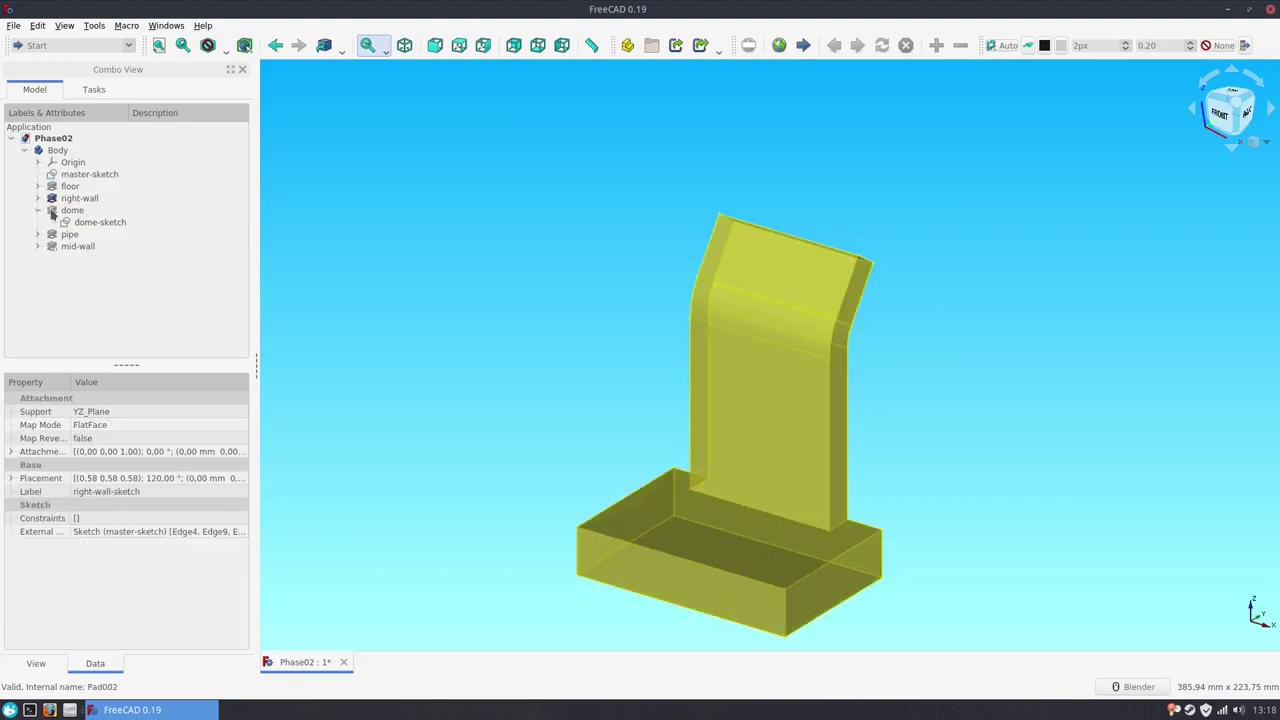
click(72, 211)
key(space)
click(70, 234)
key(space)
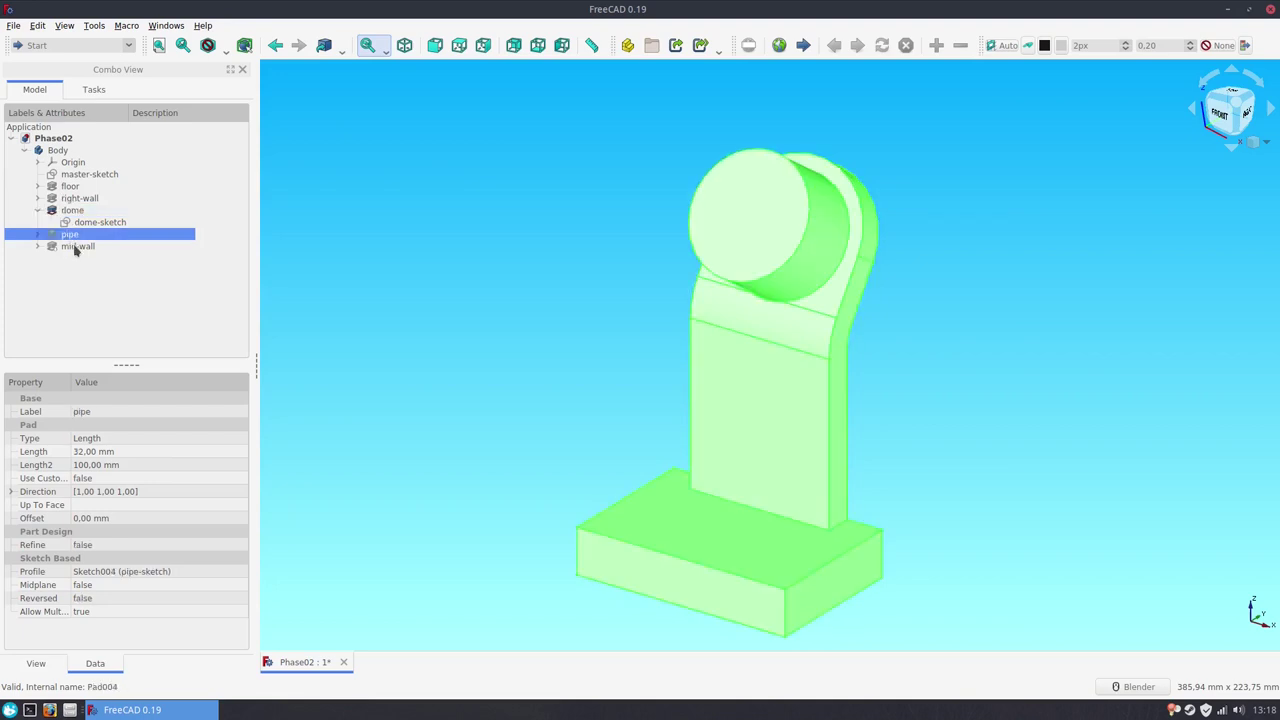
click(80, 247)
key(space)
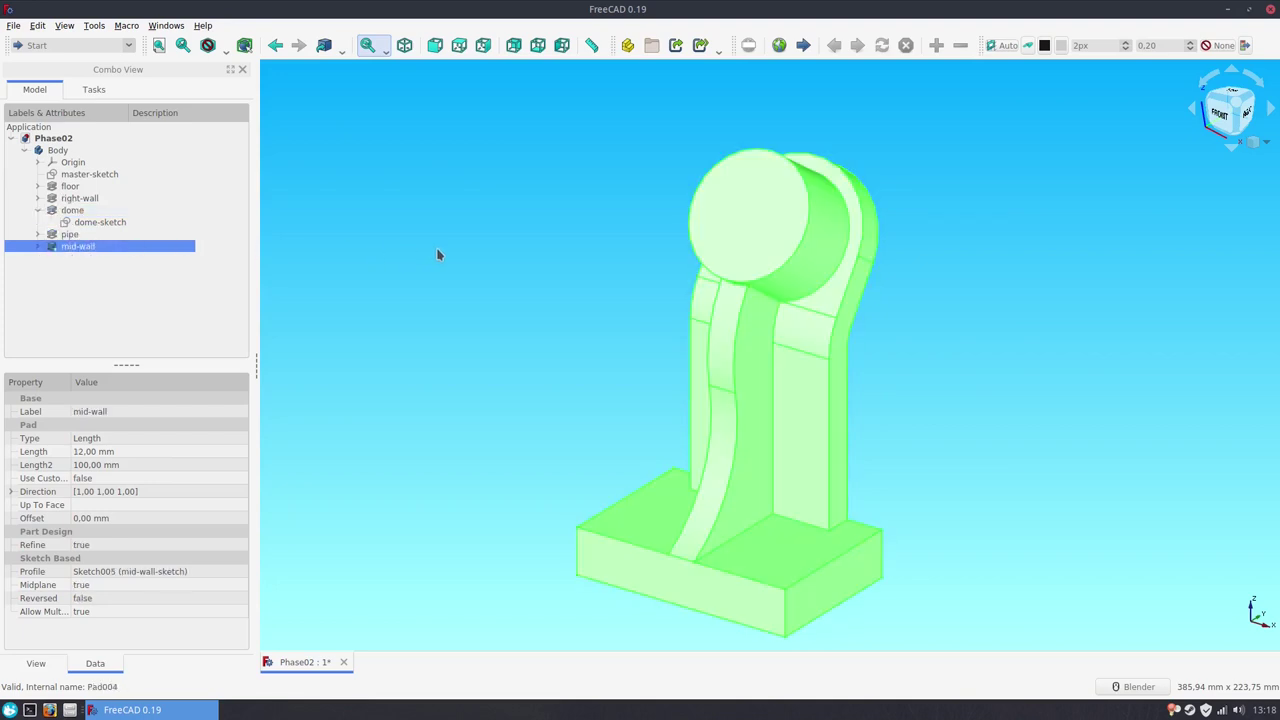
click(437, 253)
scroll(615, 381, up, 1)
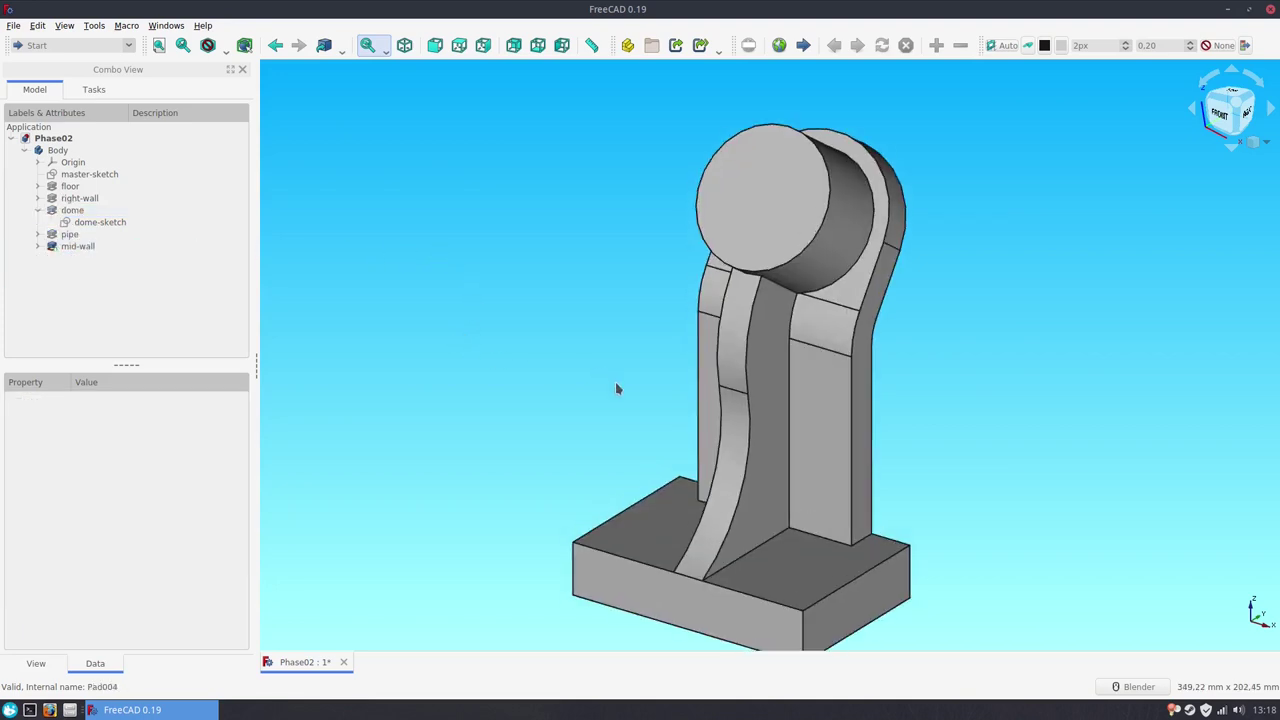
scroll(615, 381, up, 3)
scroll(740, 400, up, 2)
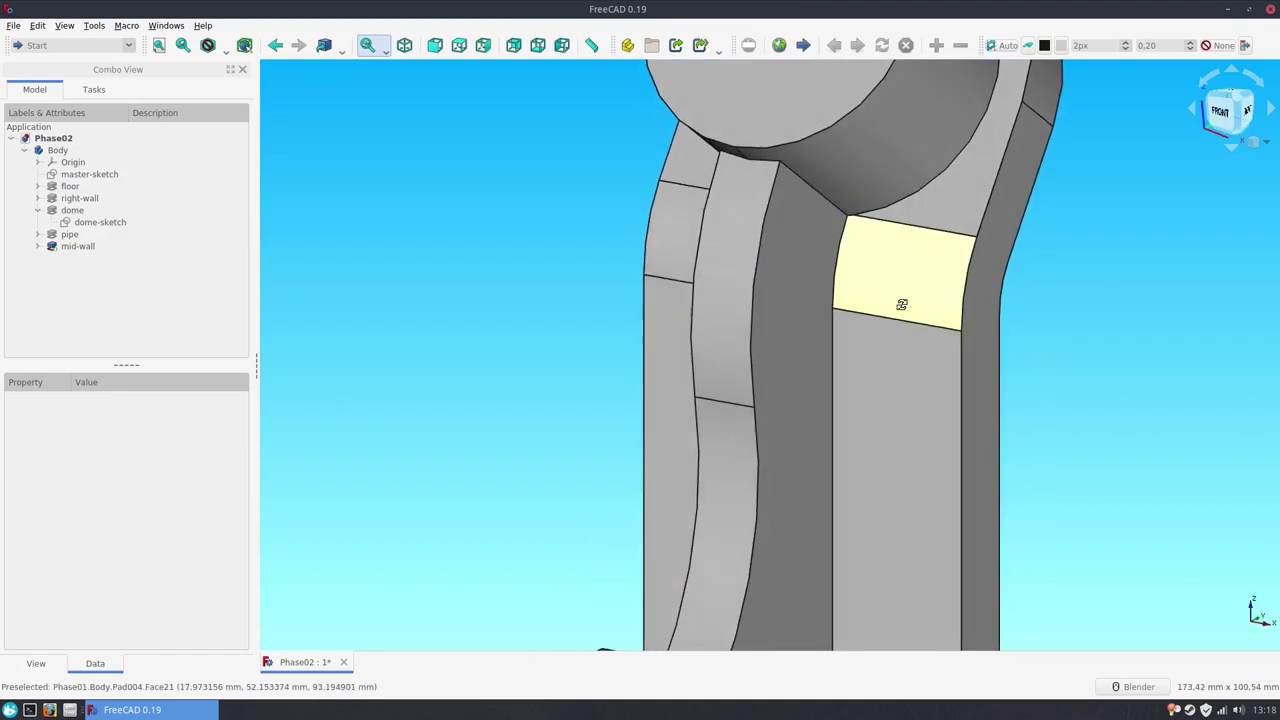
mouse_move(489, 228)
middle_down()
mouse_move(431, 231)
mouse_move(540, 281)
middle_up()
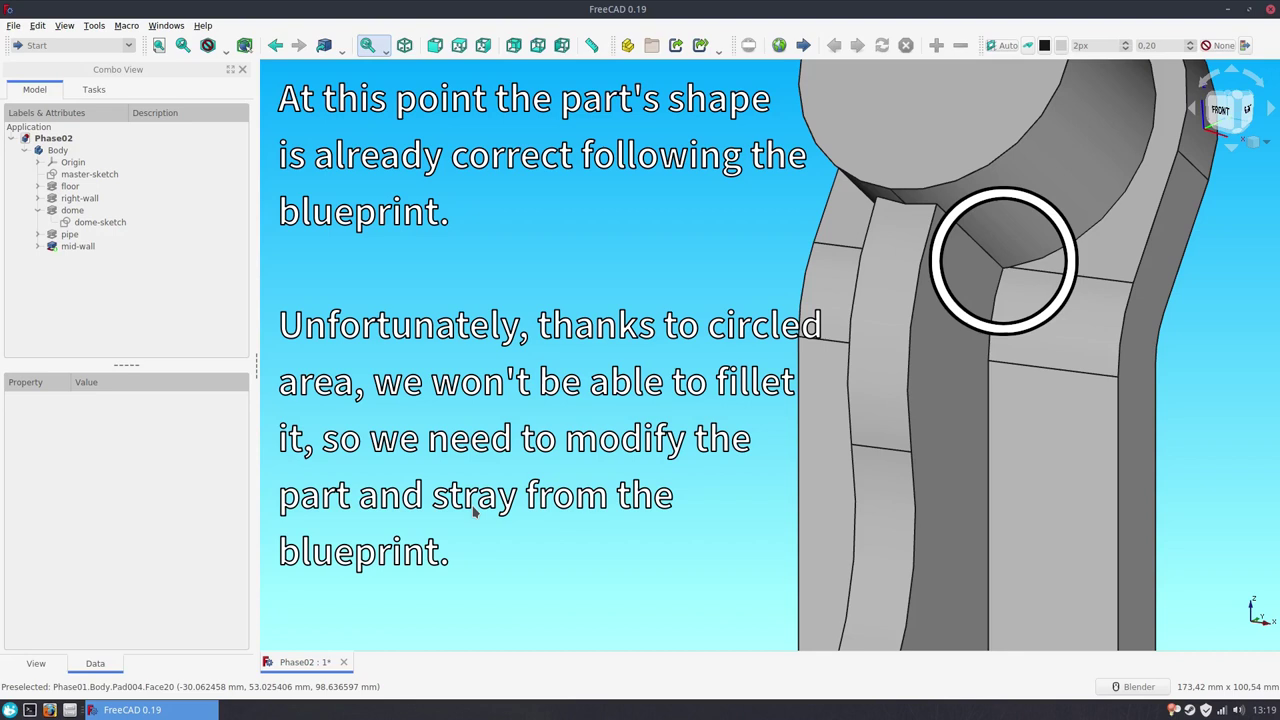
click(1252, 143)
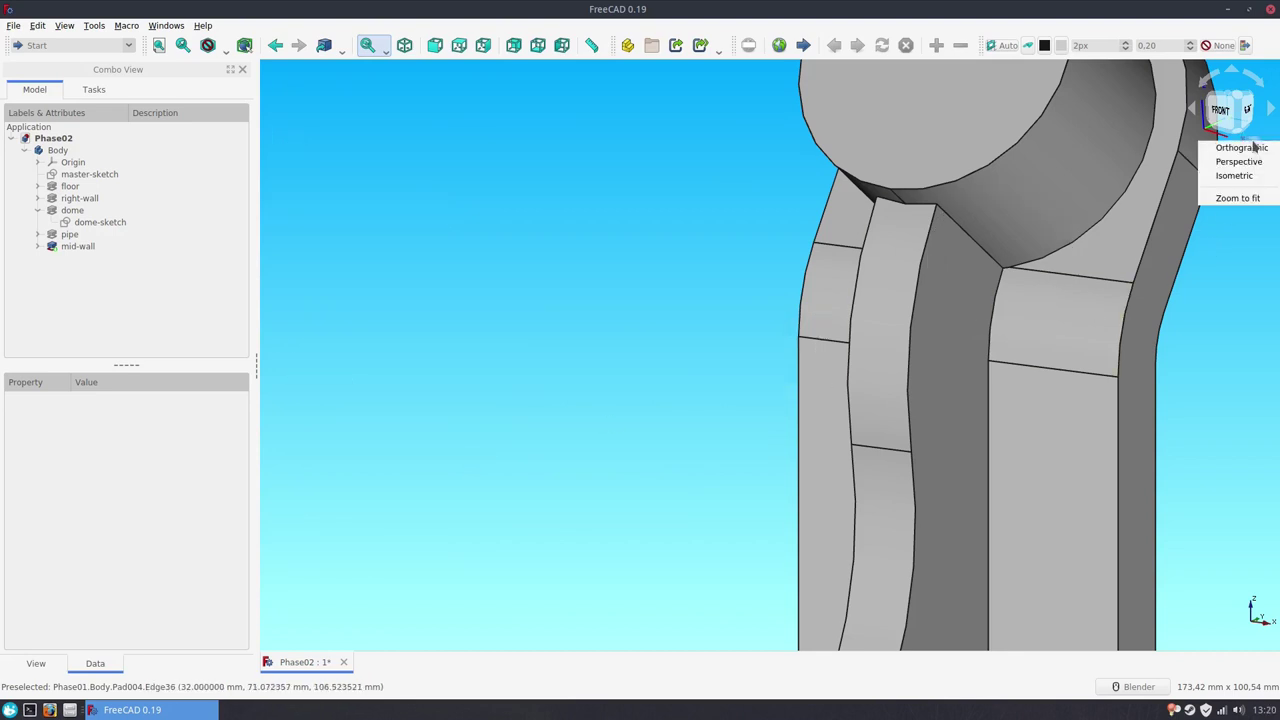
click(1252, 197)
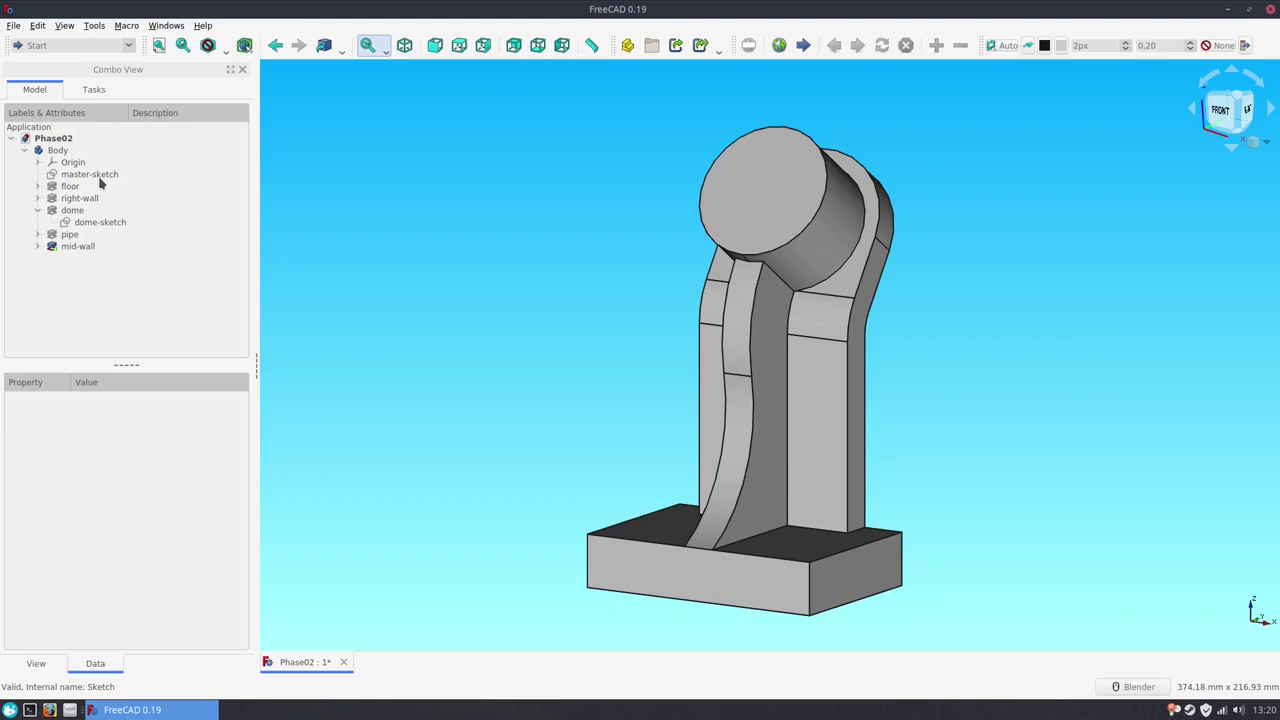
click(74, 199)
Step: Open master-sketch and delete the arc at the left bend
key(space)
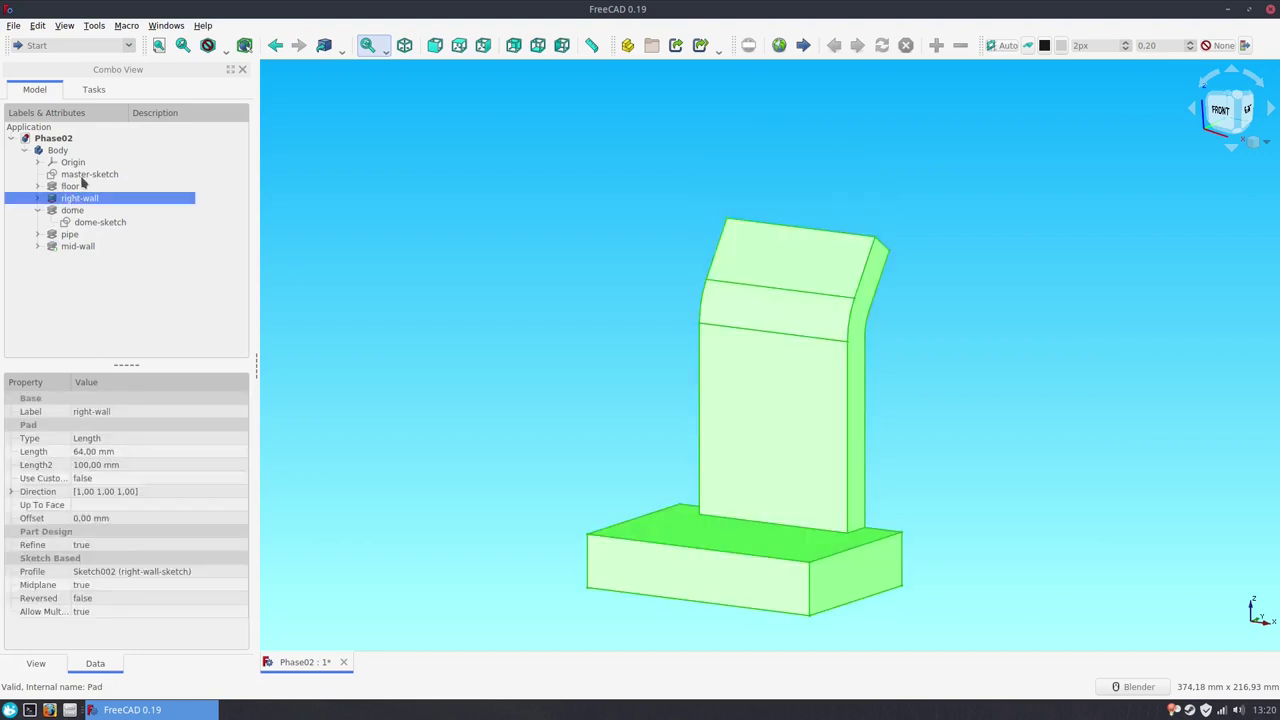
click(85, 174)
double_click(85, 174)
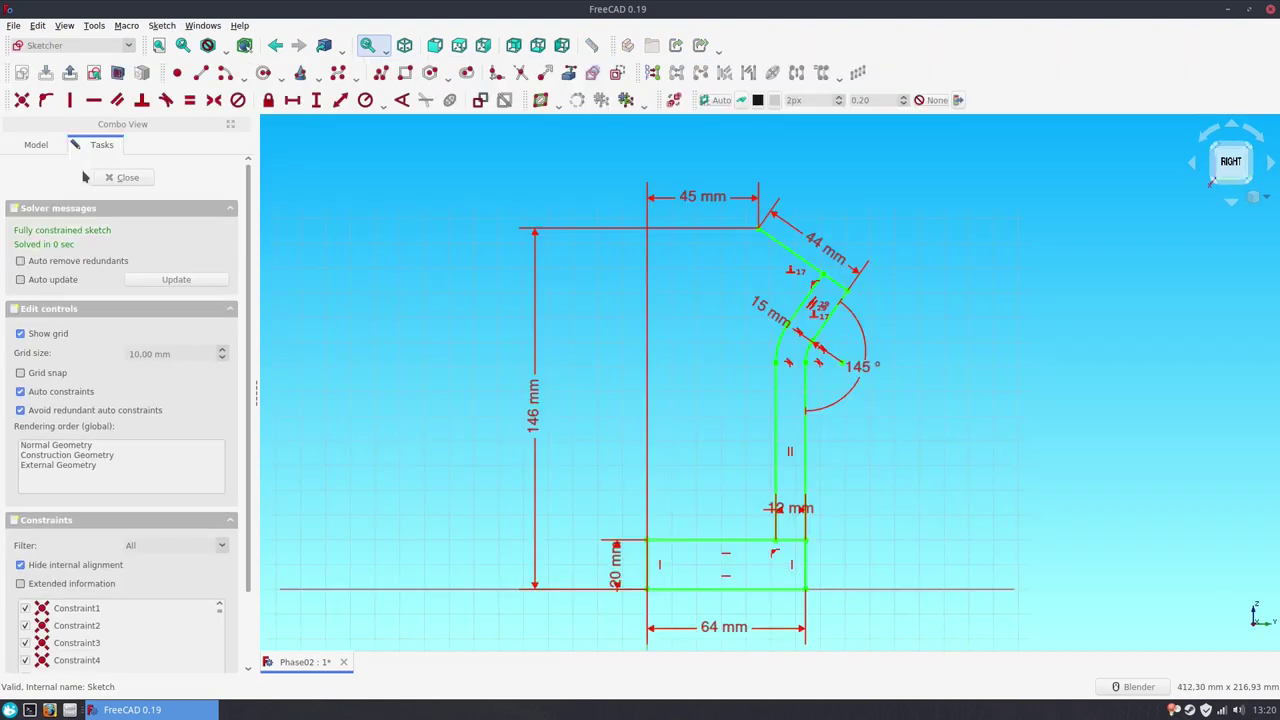
scroll(818, 350, up, 2)
scroll(771, 337, up, 3)
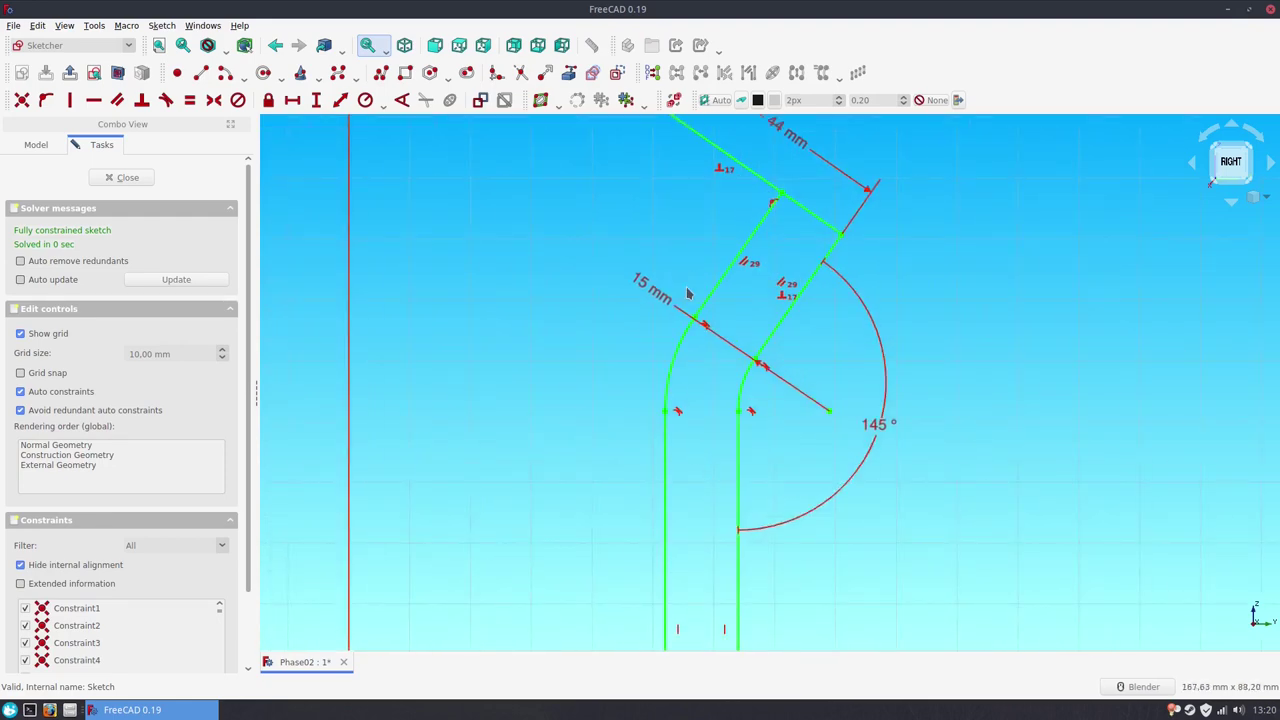
click(674, 350)
key(Delete)
scroll(649, 364, down, 2)
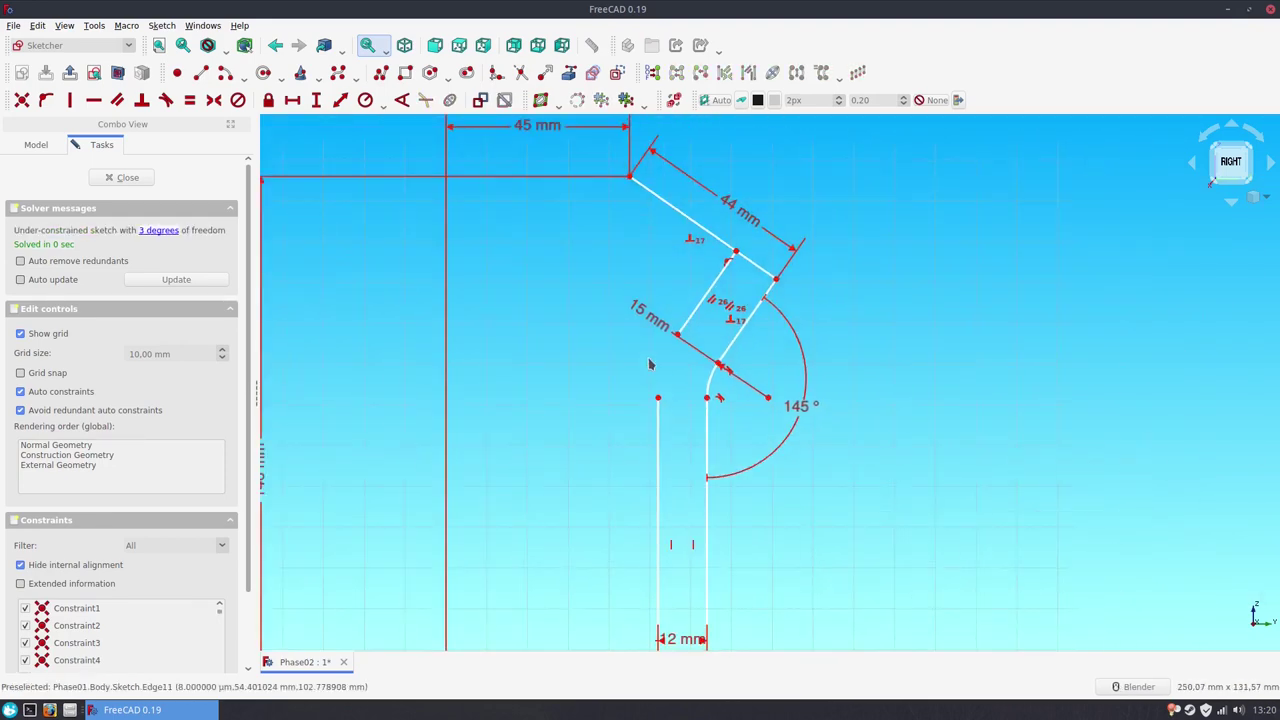
Step: Dimension the slanted arm to 28 mm long and 12 mm wide
click(688, 318)
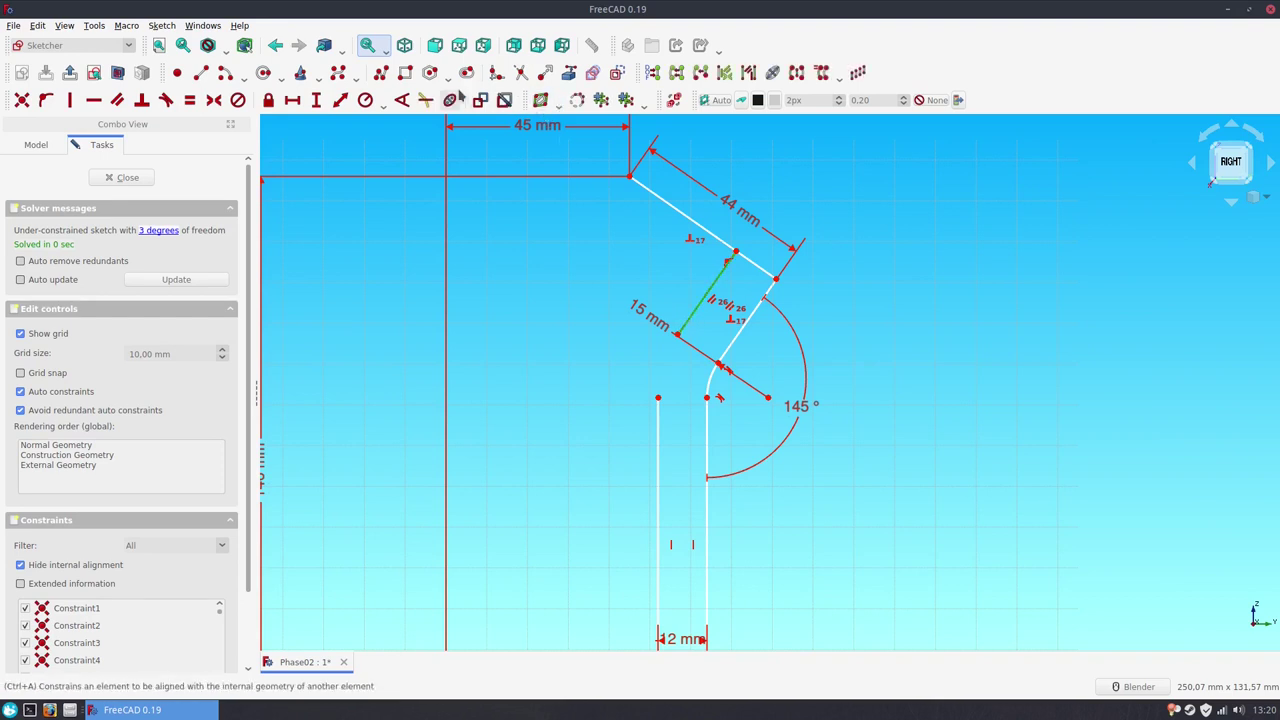
click(342, 100)
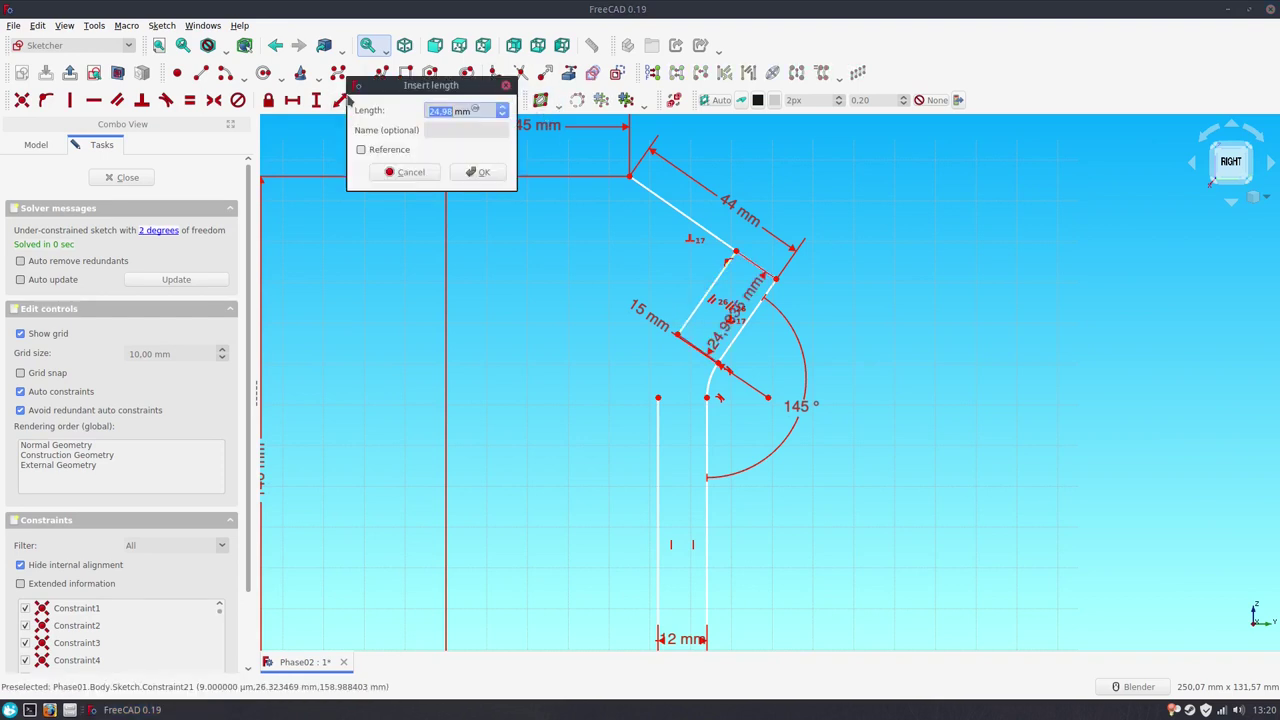
text(26+2)
key(Return)
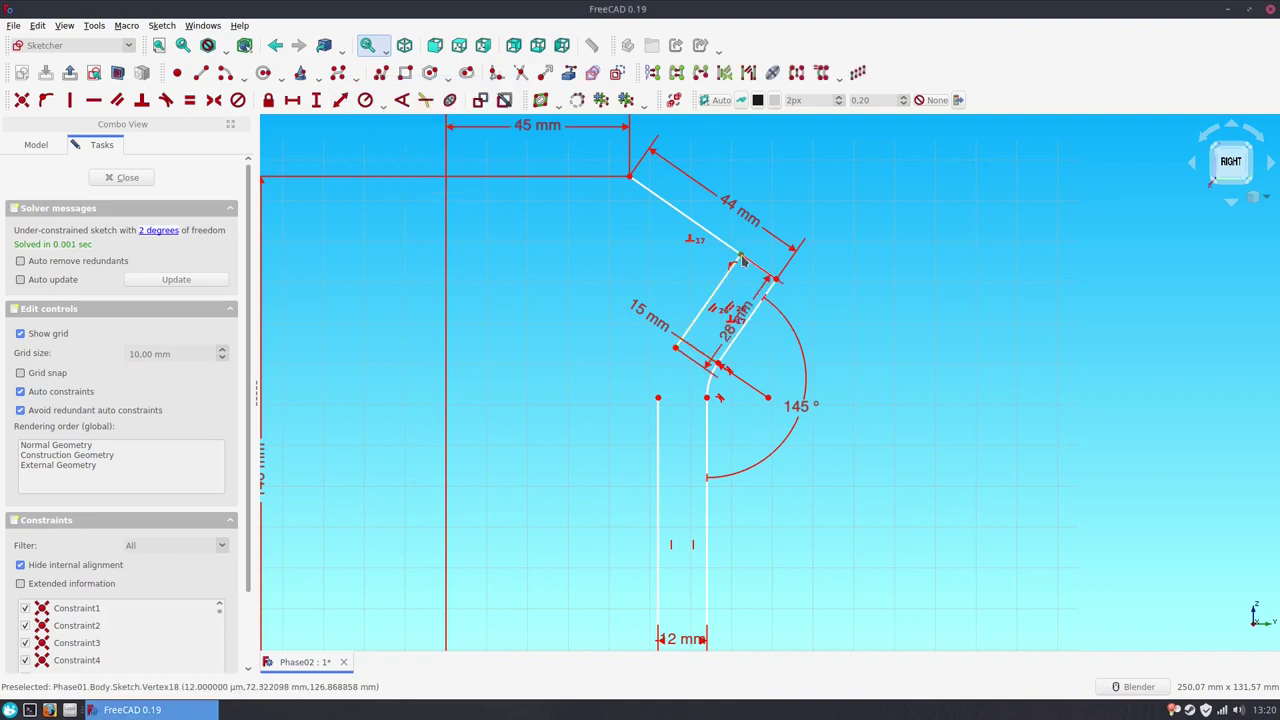
click(741, 260)
click(340, 100)
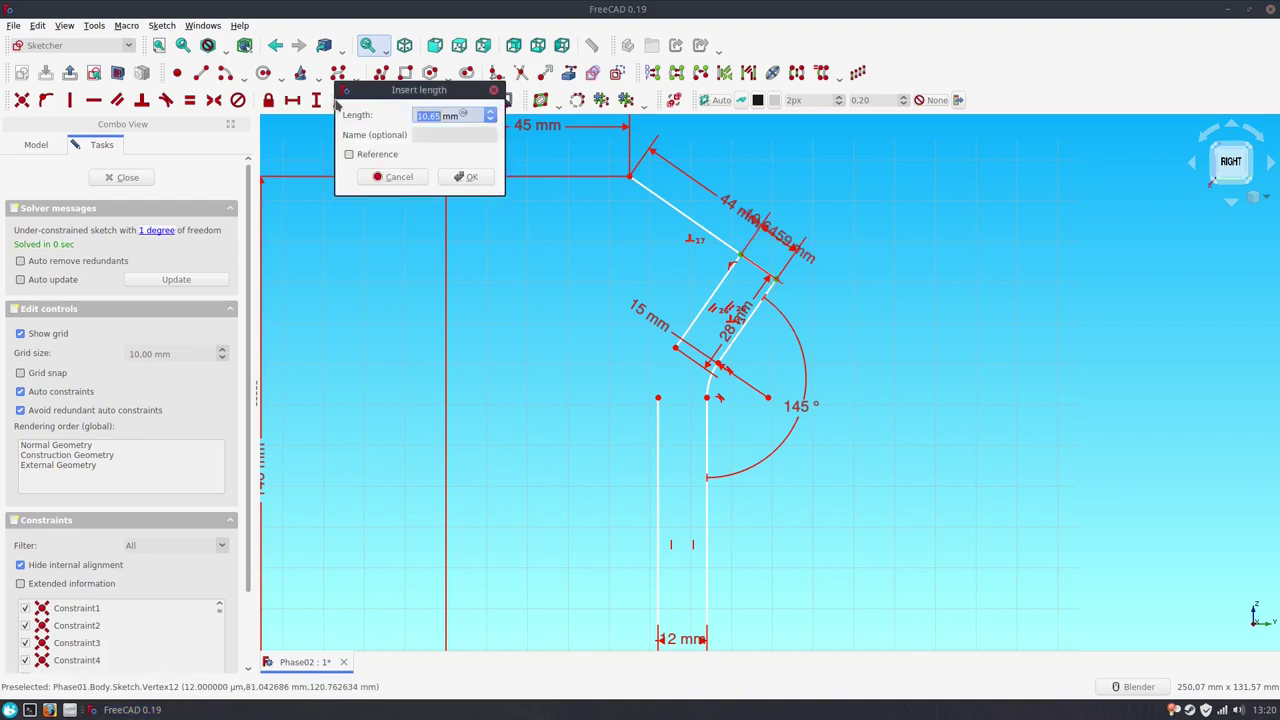
text(12)
key(Return)
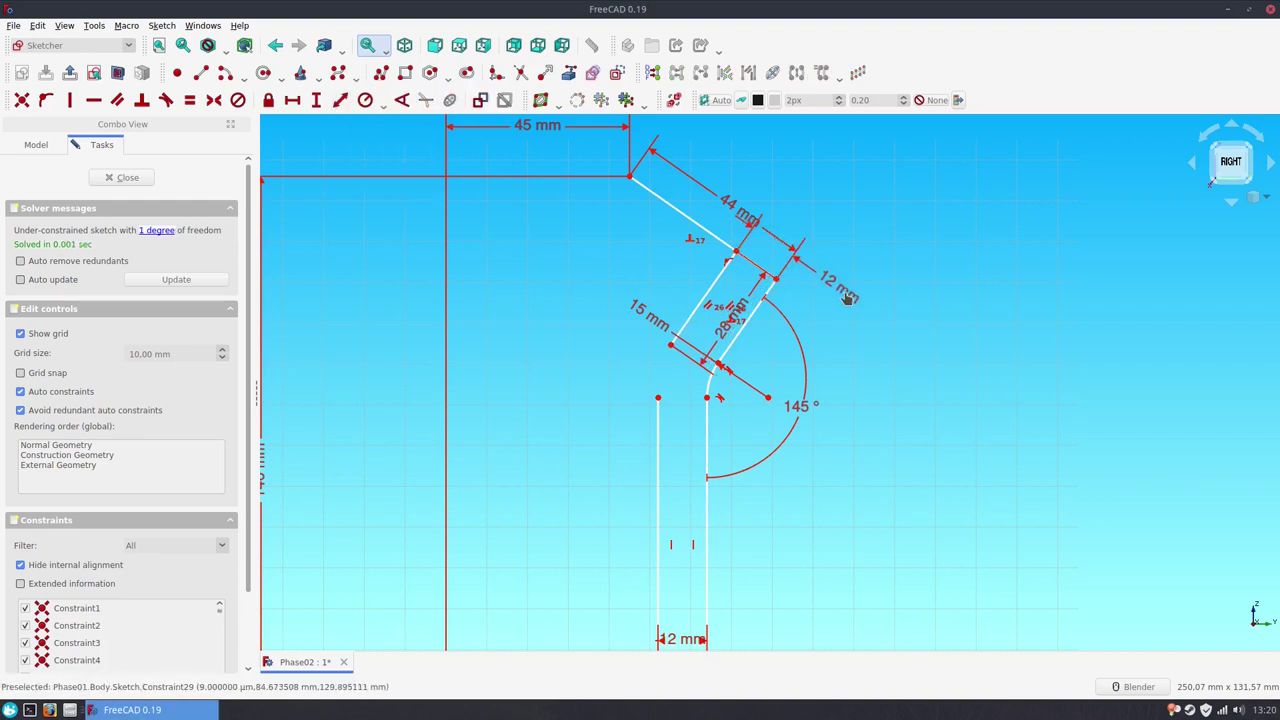
drag(848, 297, 868, 330)
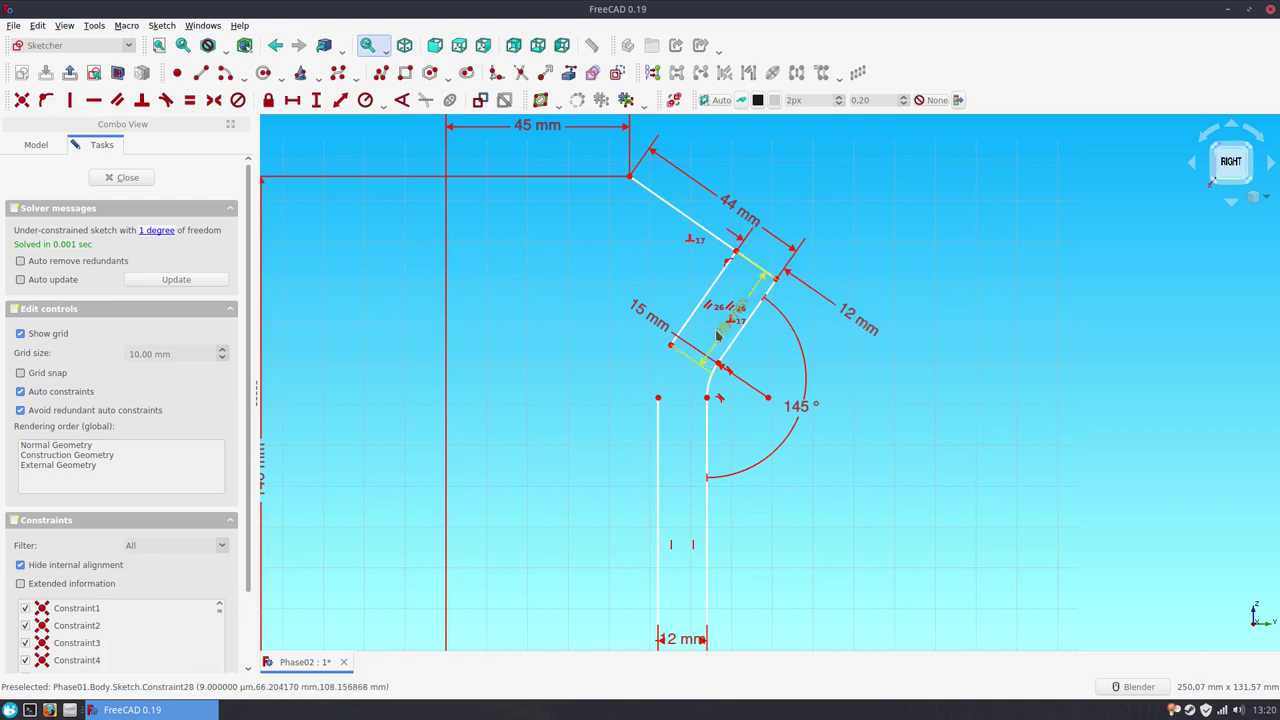
mouse_move(717, 335)
mouse_down()
mouse_move(682, 292)
mouse_move(630, 368)
mouse_move(700, 422)
mouse_move(694, 440)
mouse_up()
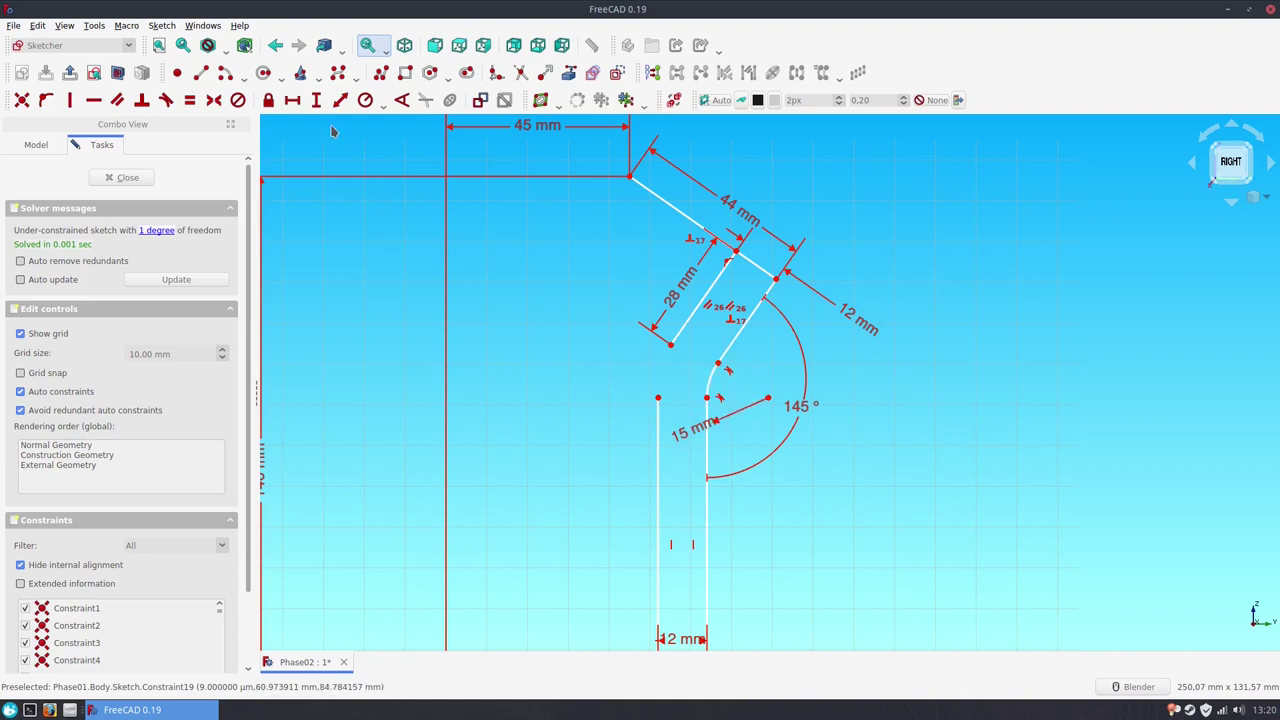
Step: Draw an end-points-and-rim-point arc between the slanted line and the vertical line
click(241, 78)
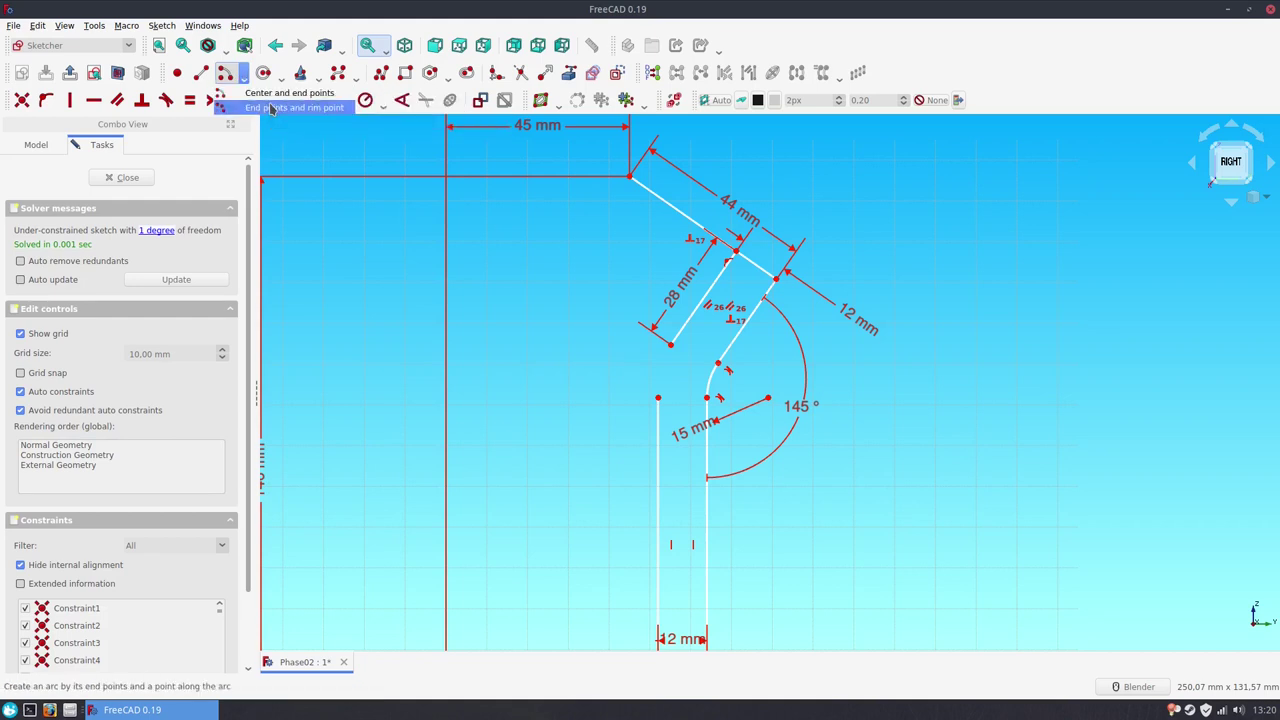
click(285, 108)
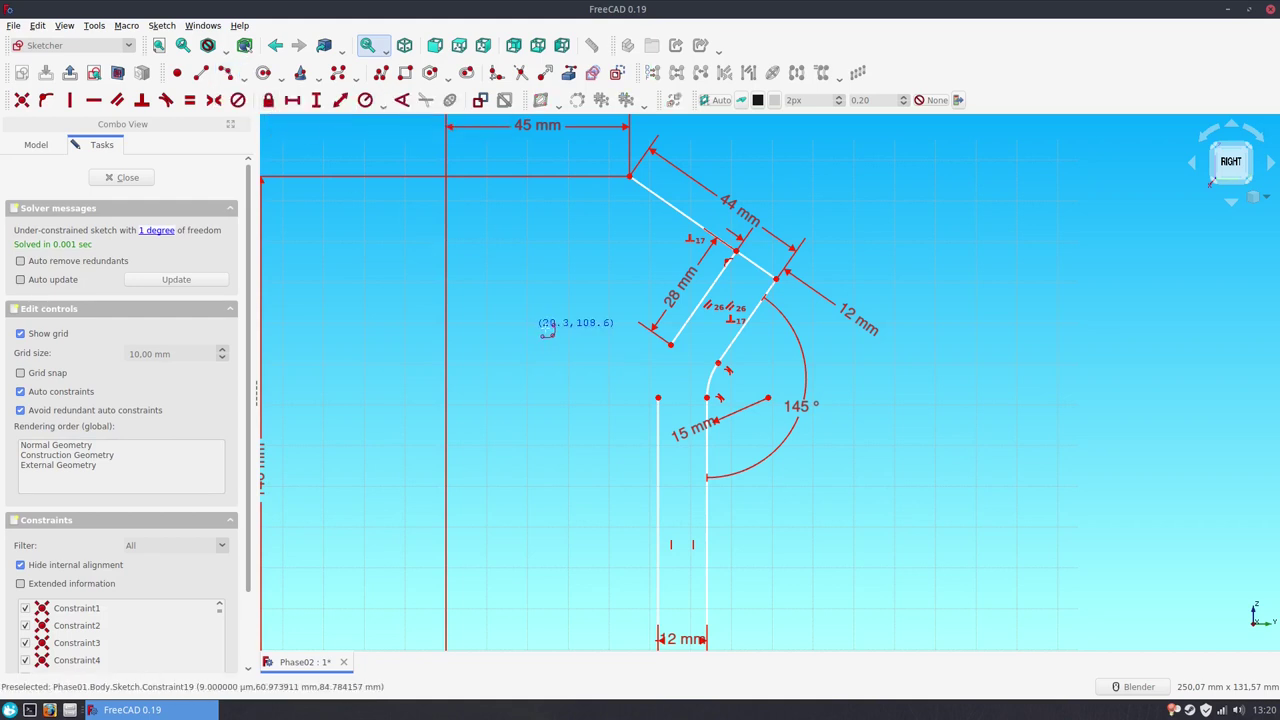
click(662, 364)
click(658, 398)
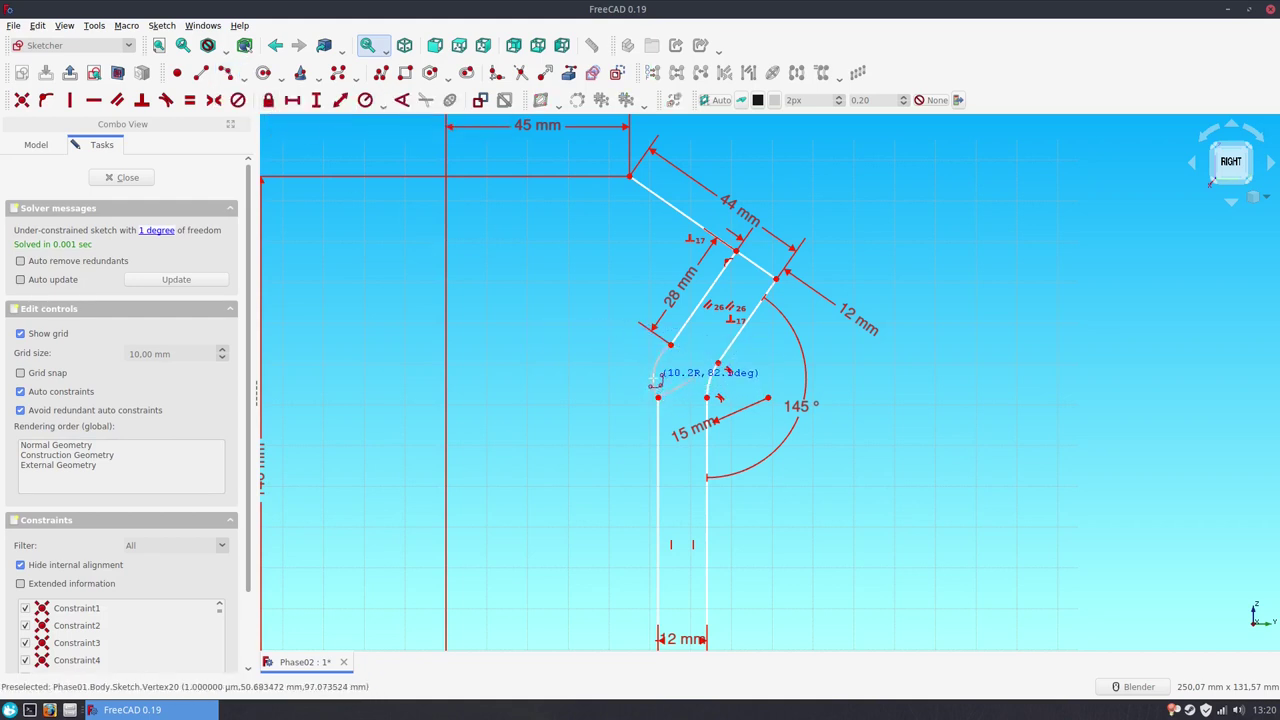
click(656, 363)
Step: Make the arc tangent to both the slanted and vertical lines, then close the sketch
click(656, 363)
click(656, 340)
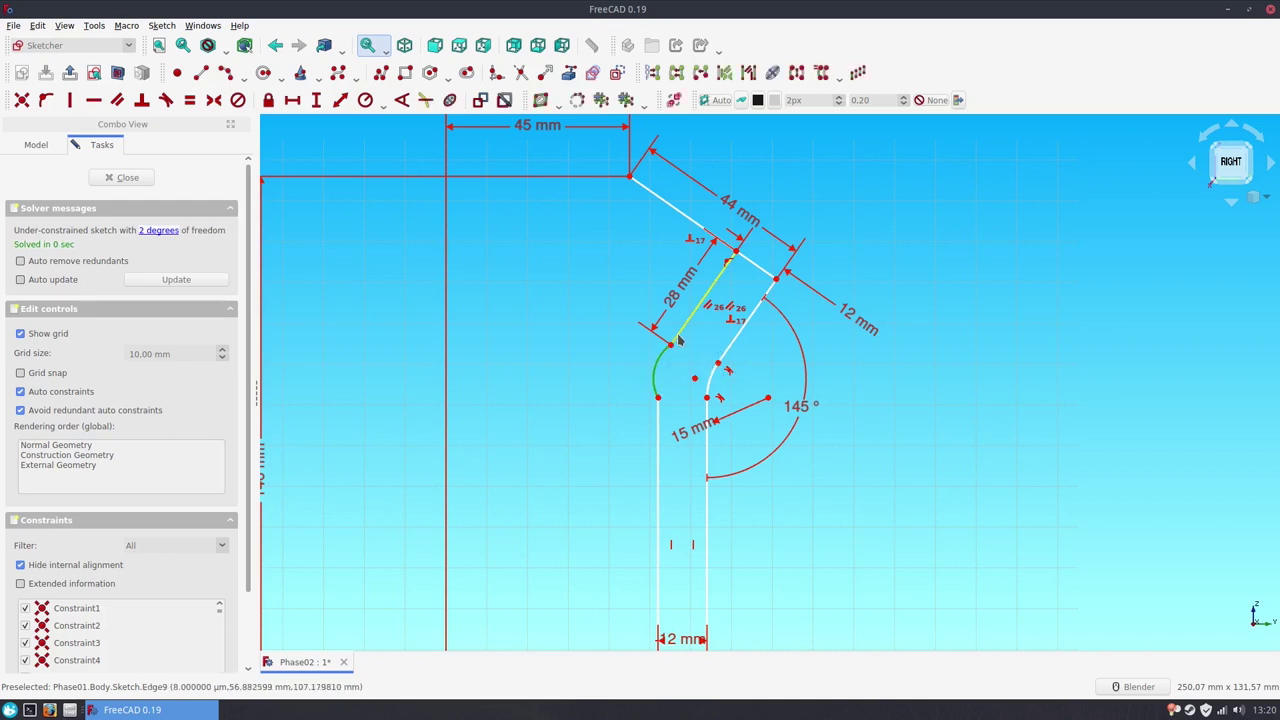
click(165, 101)
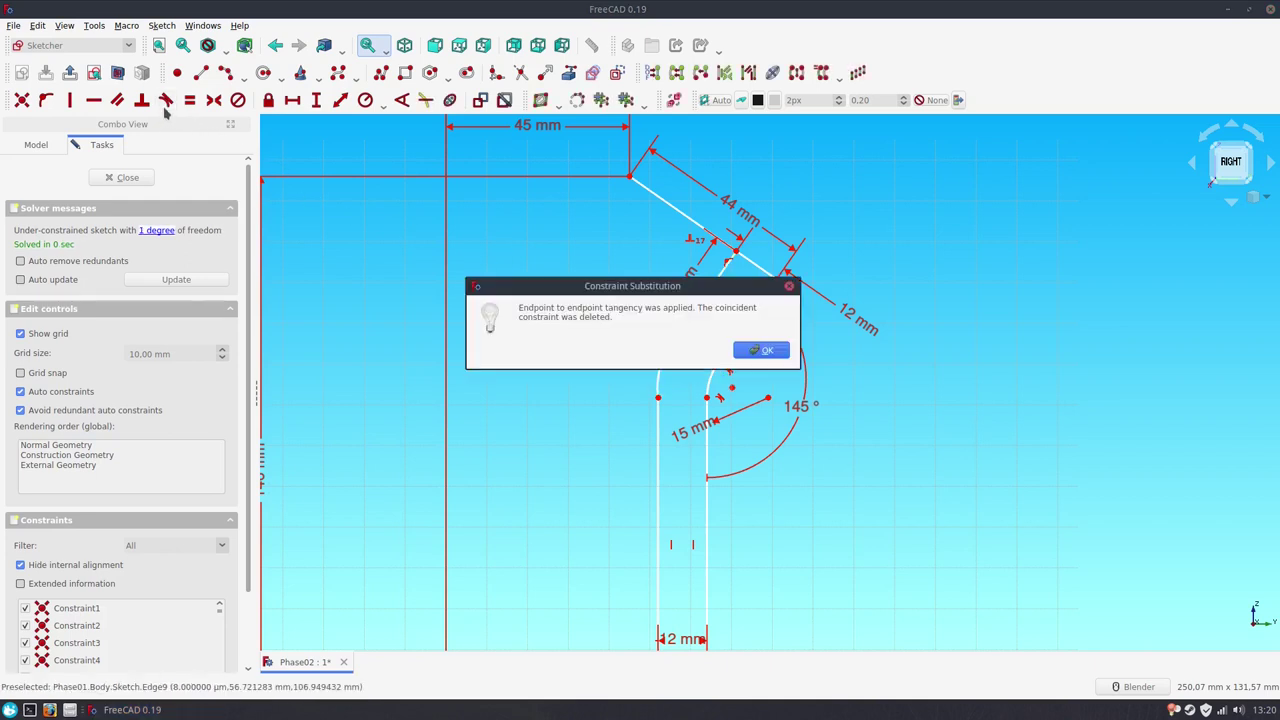
click(760, 348)
click(660, 382)
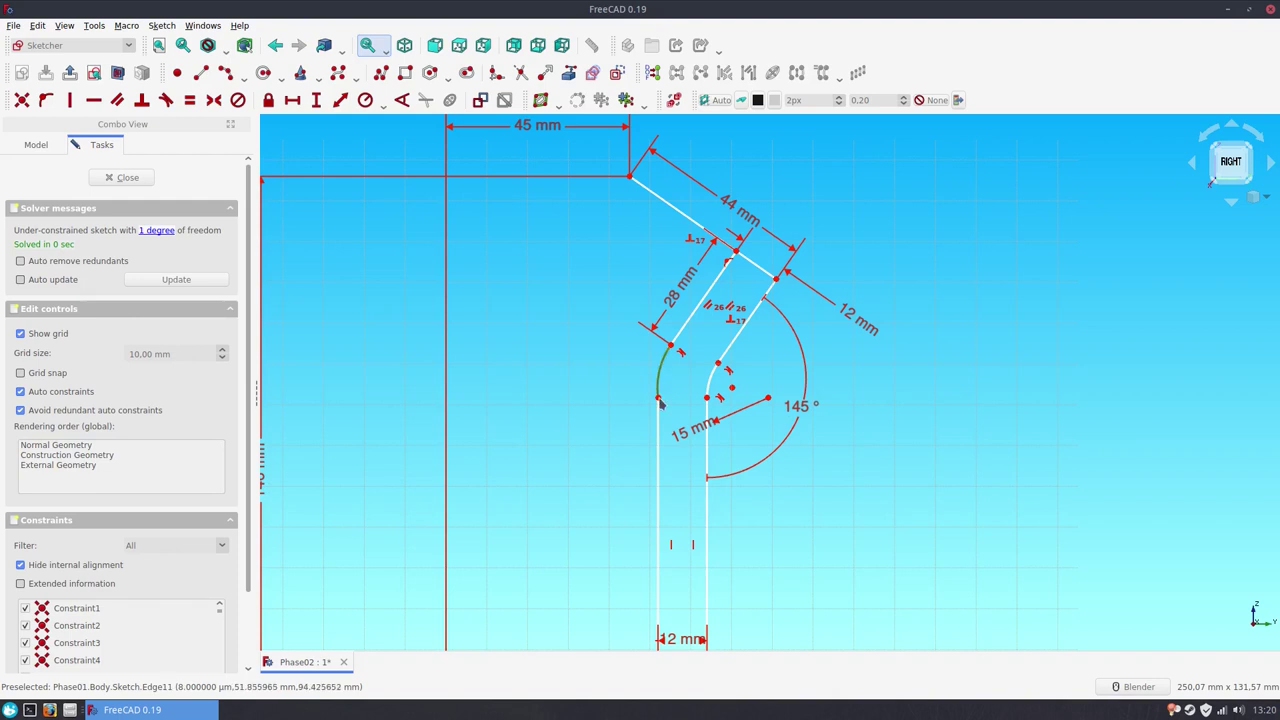
click(658, 480)
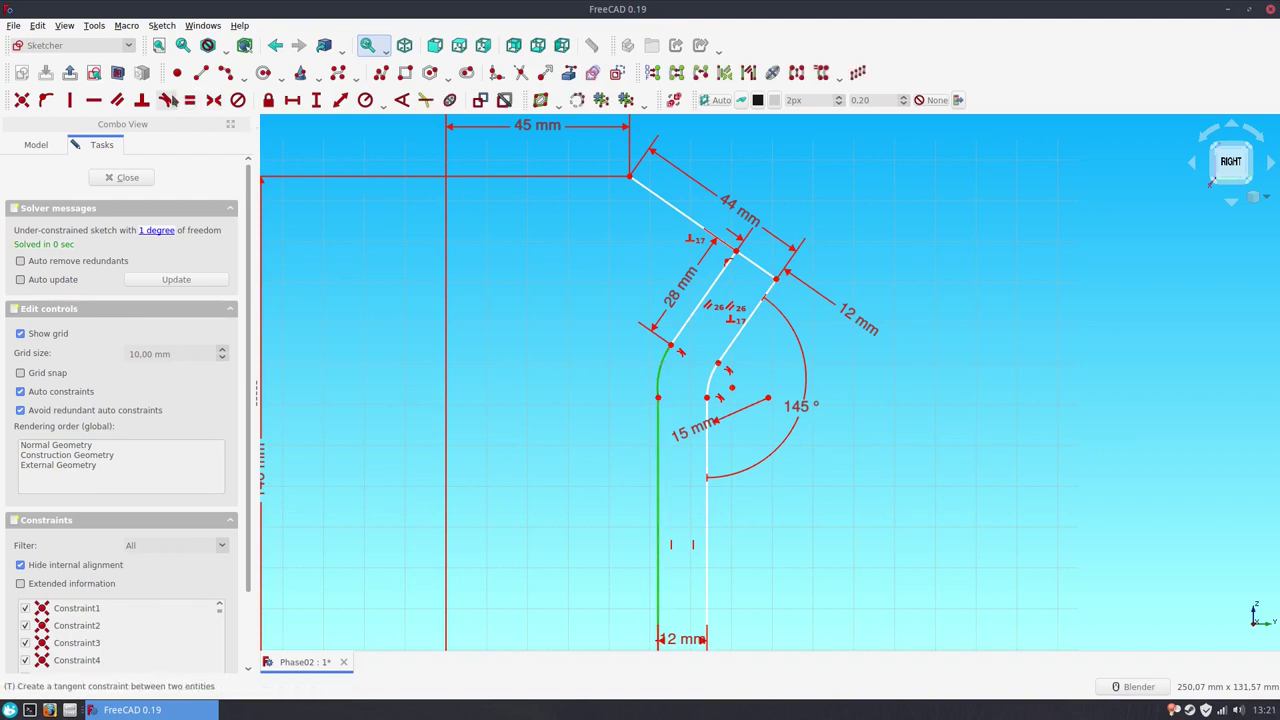
click(165, 100)
click(760, 350)
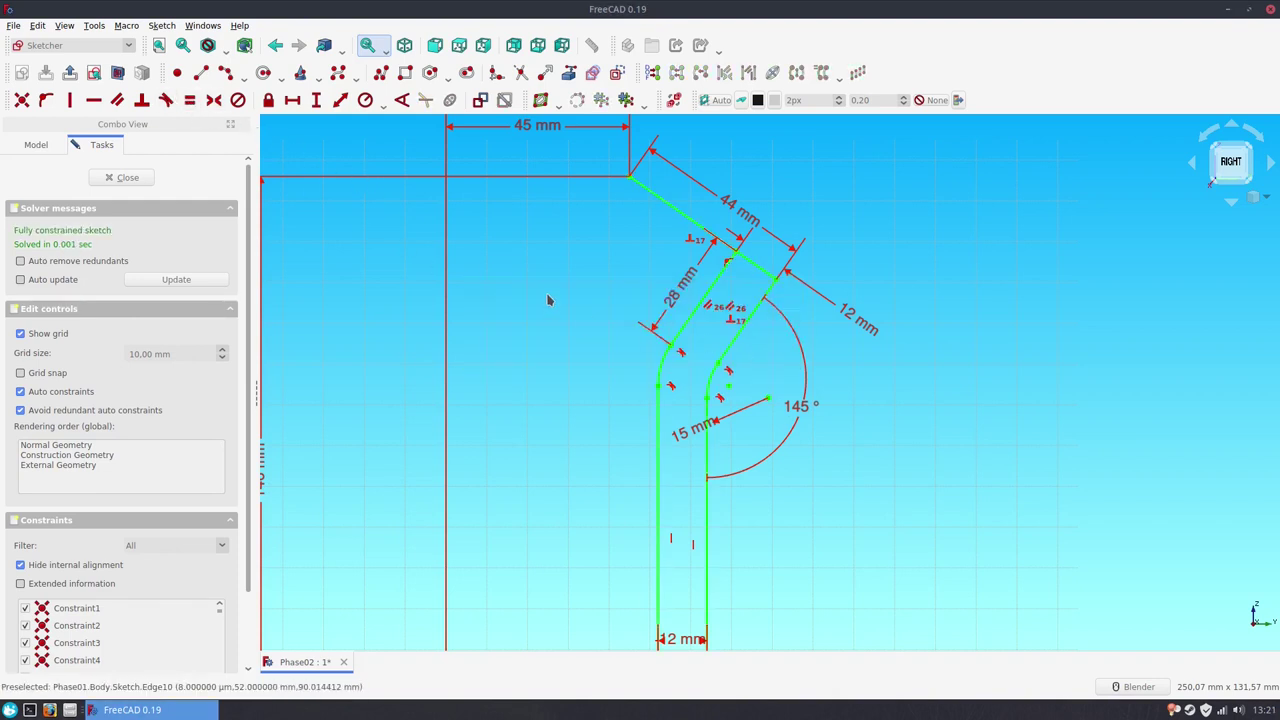
scroll(547, 300, down, 2)
shift+middle_drag(529, 276, 587, 283)
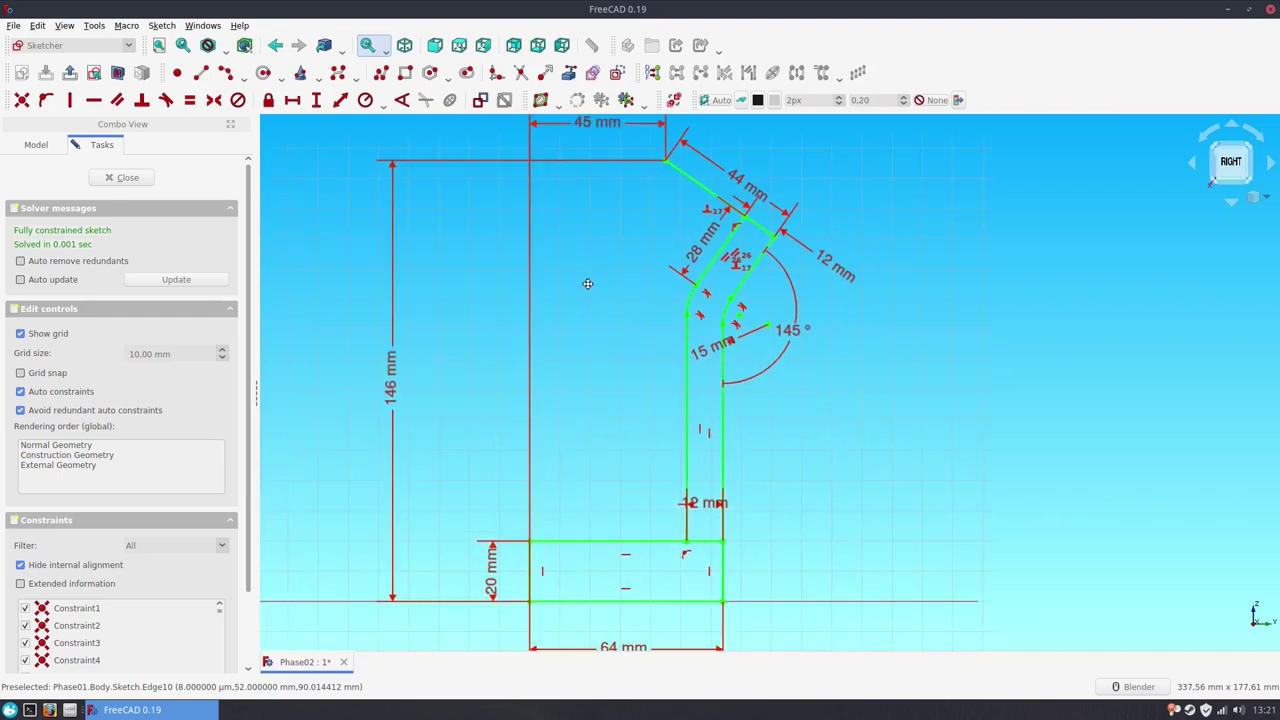
click(122, 177)
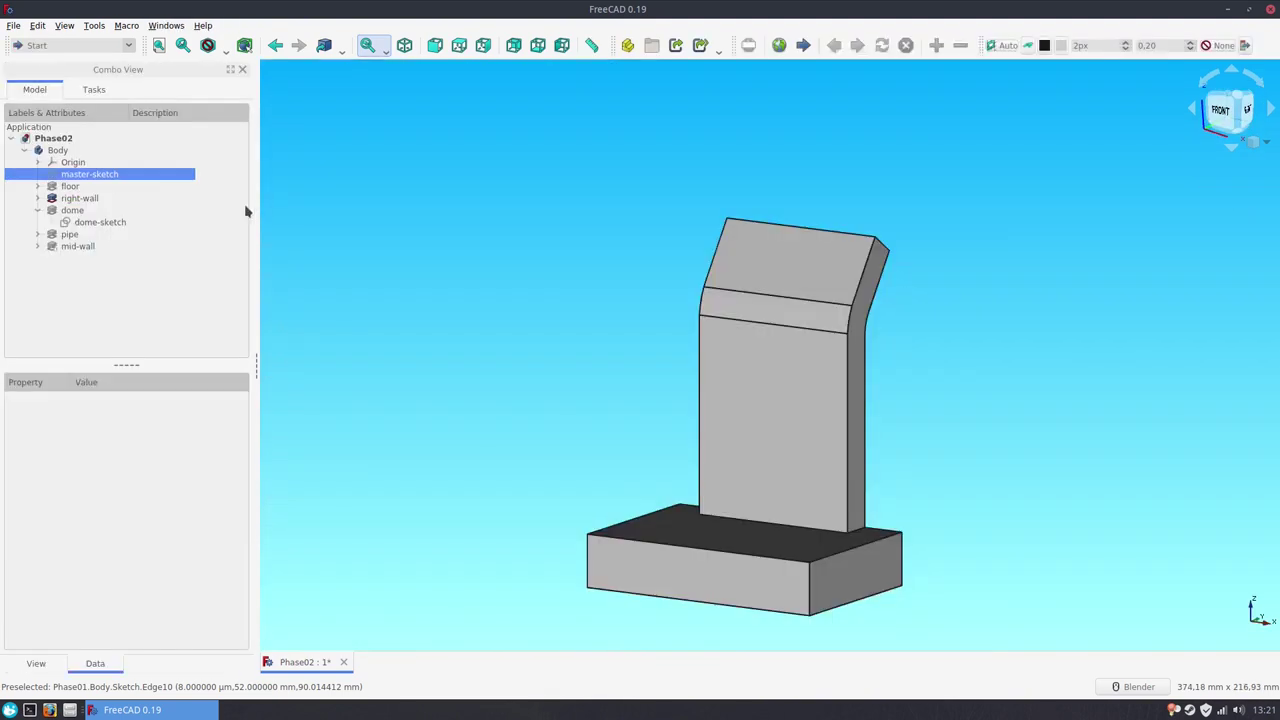
Step: Open the right-wall sketch and zoom in on its left bend
click(37, 198)
double_click(62, 210)
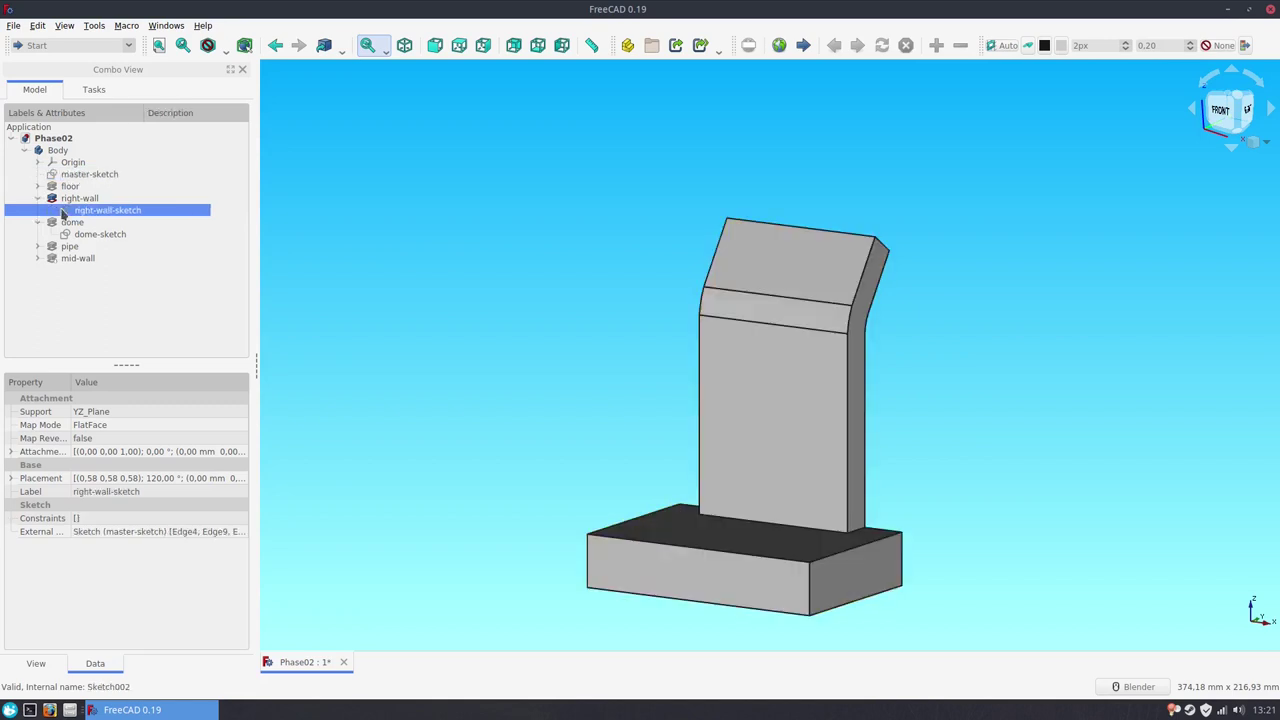
scroll(757, 367, up, 1)
scroll(757, 367, up, 2)
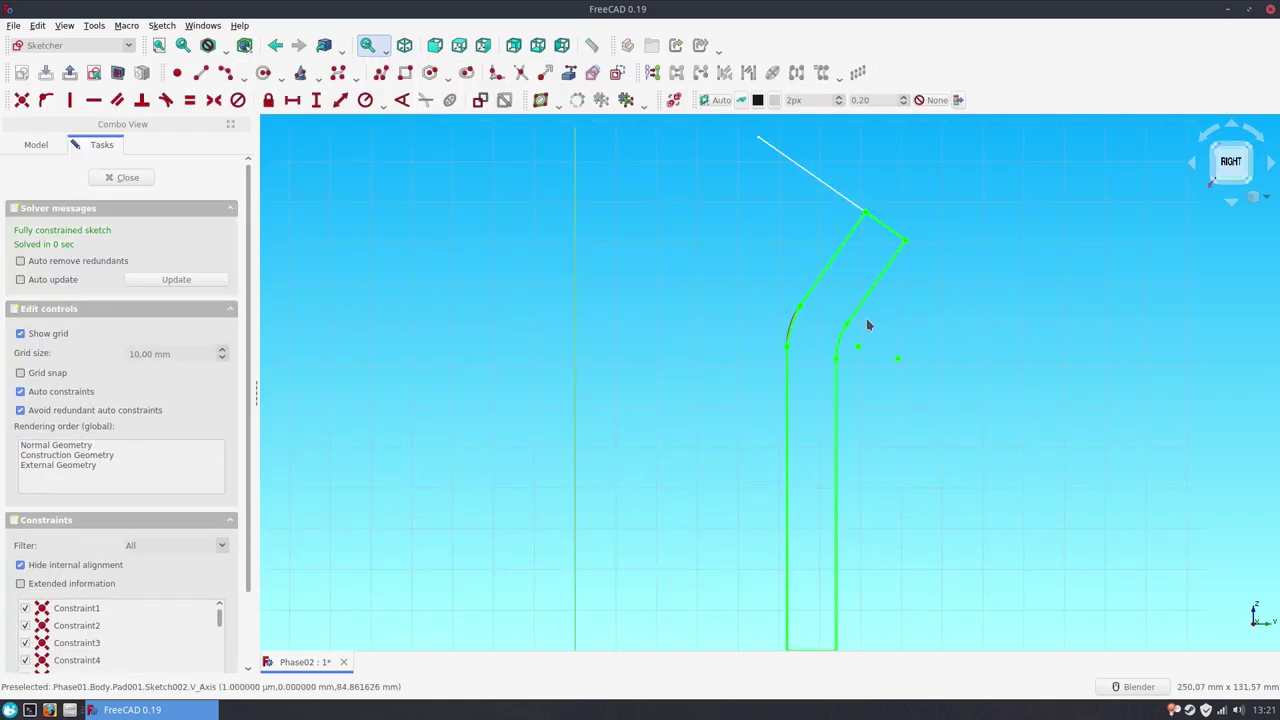
scroll(866, 318, up, 2)
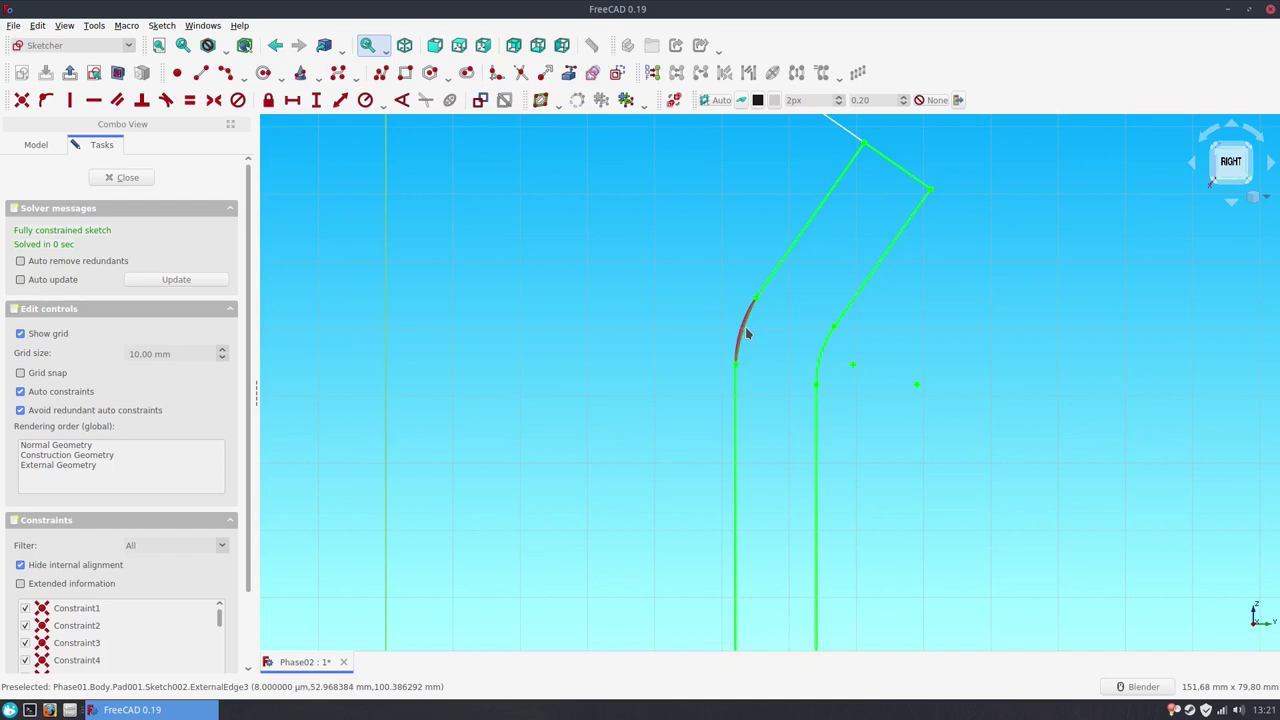
Step: Draw an end-points-and-rim-point arc from the slanted line to the vertical line
click(241, 78)
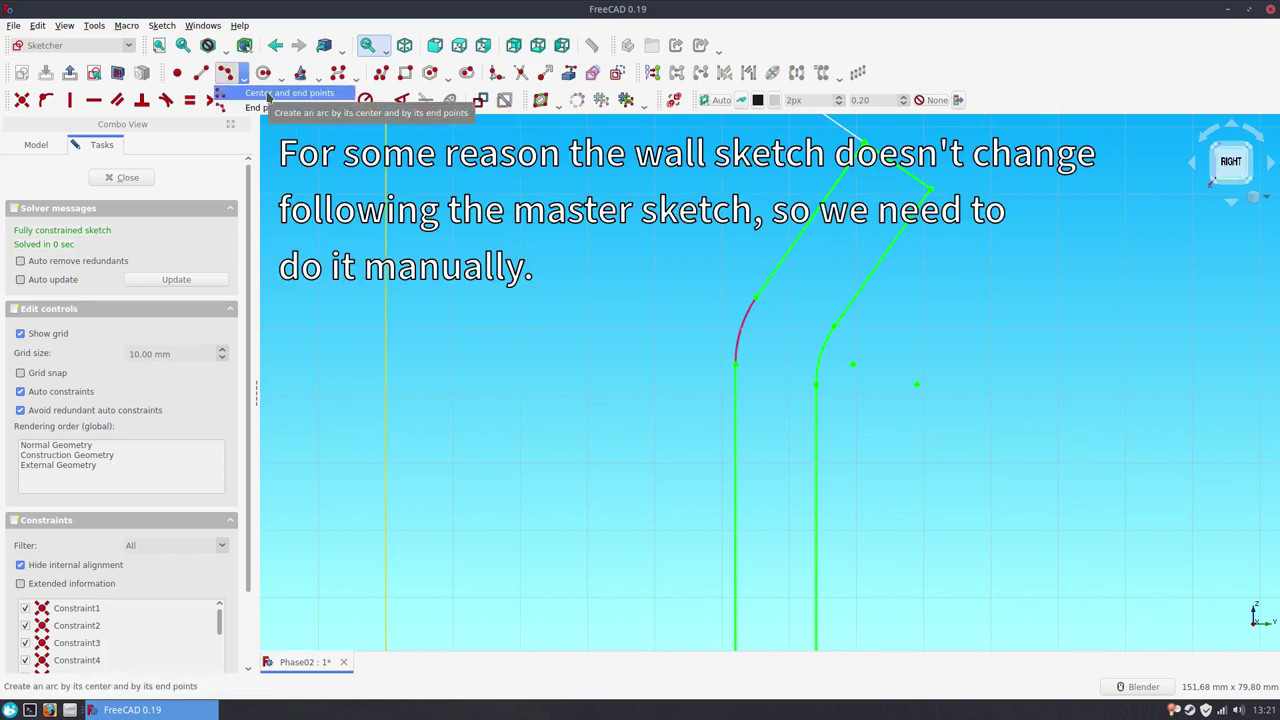
click(270, 107)
click(852, 365)
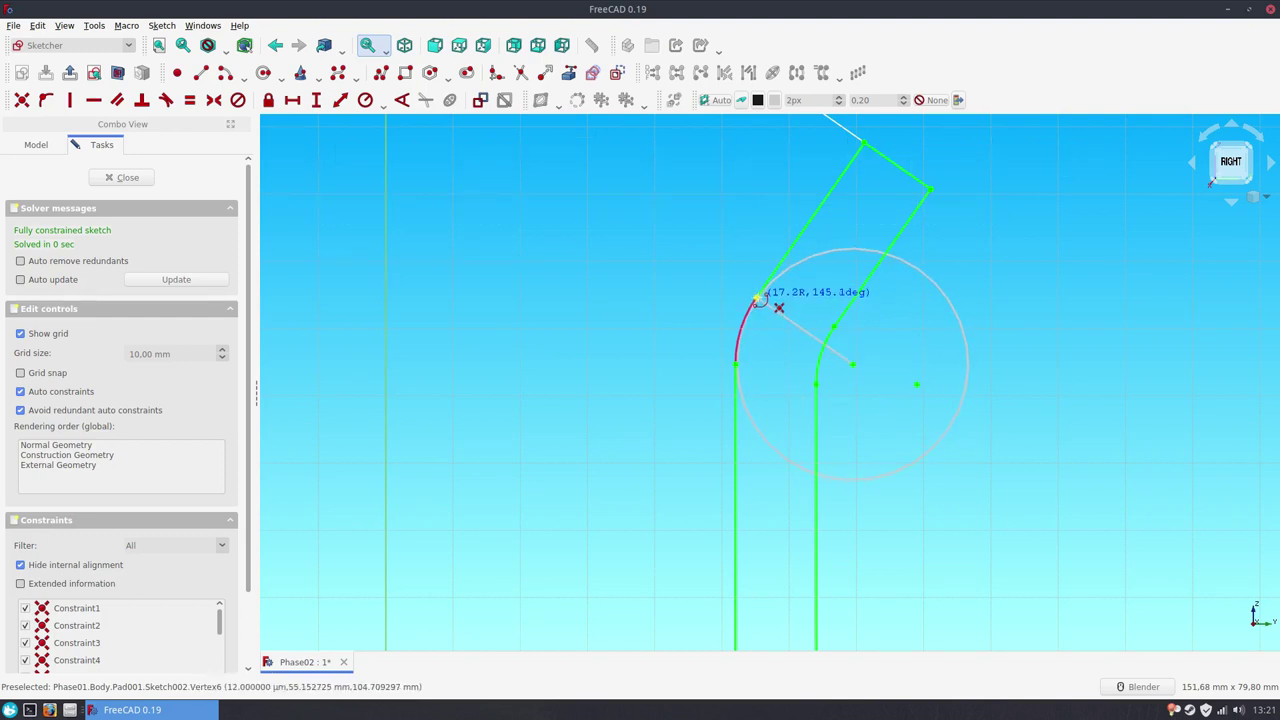
click(758, 300)
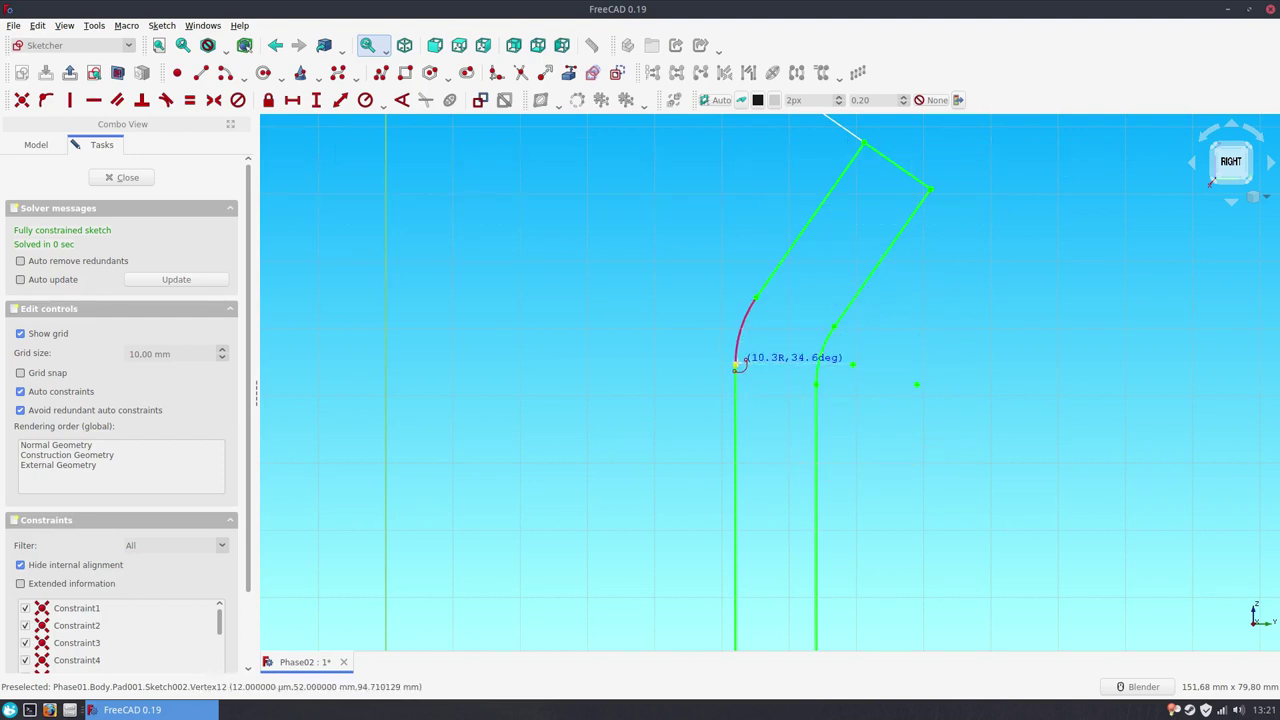
click(737, 366)
scroll(694, 338, down, 3)
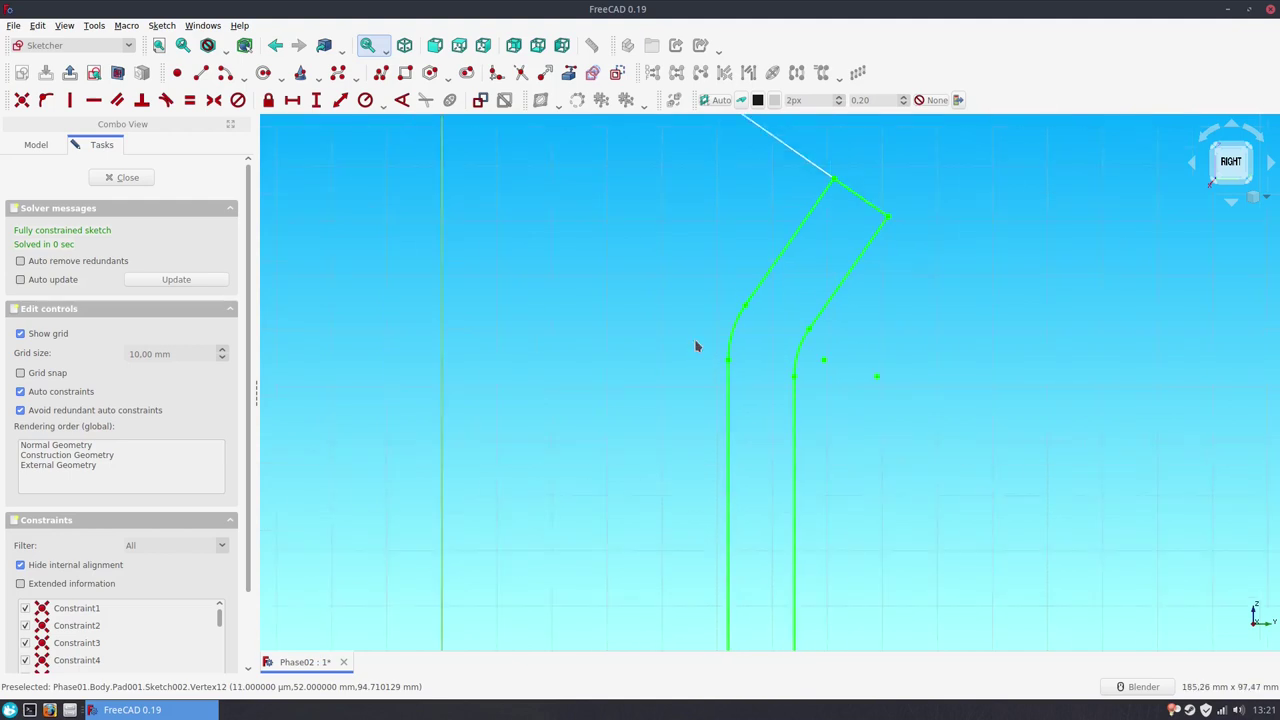
Step: Close the right-wall sketch and show the hidden dome and pipe features
click(112, 178)
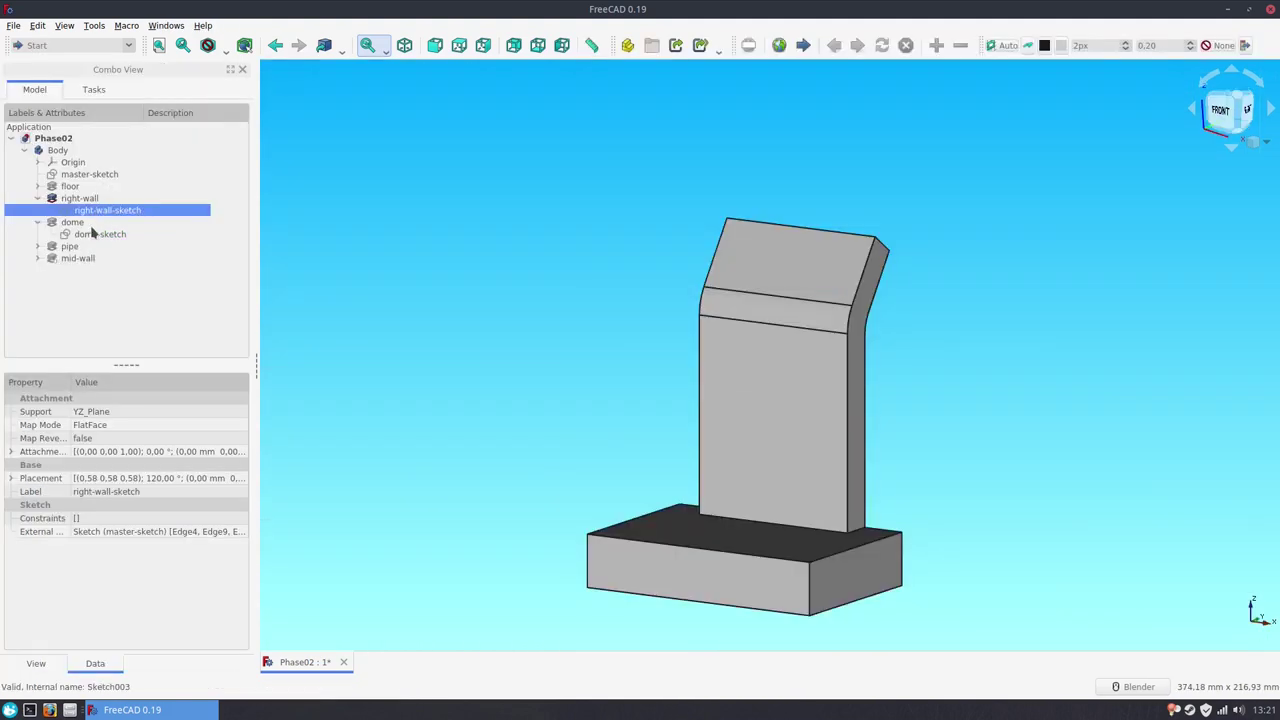
click(86, 223)
key(space)
click(514, 246)
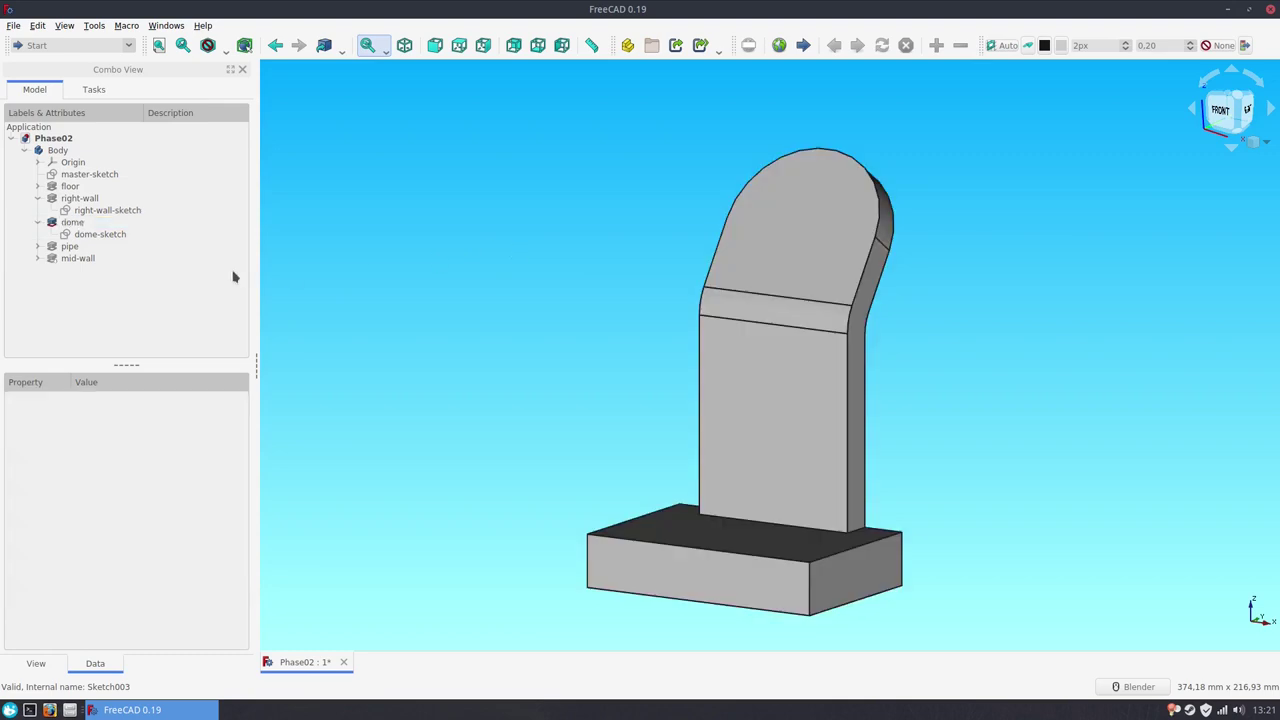
click(110, 248)
key(space)
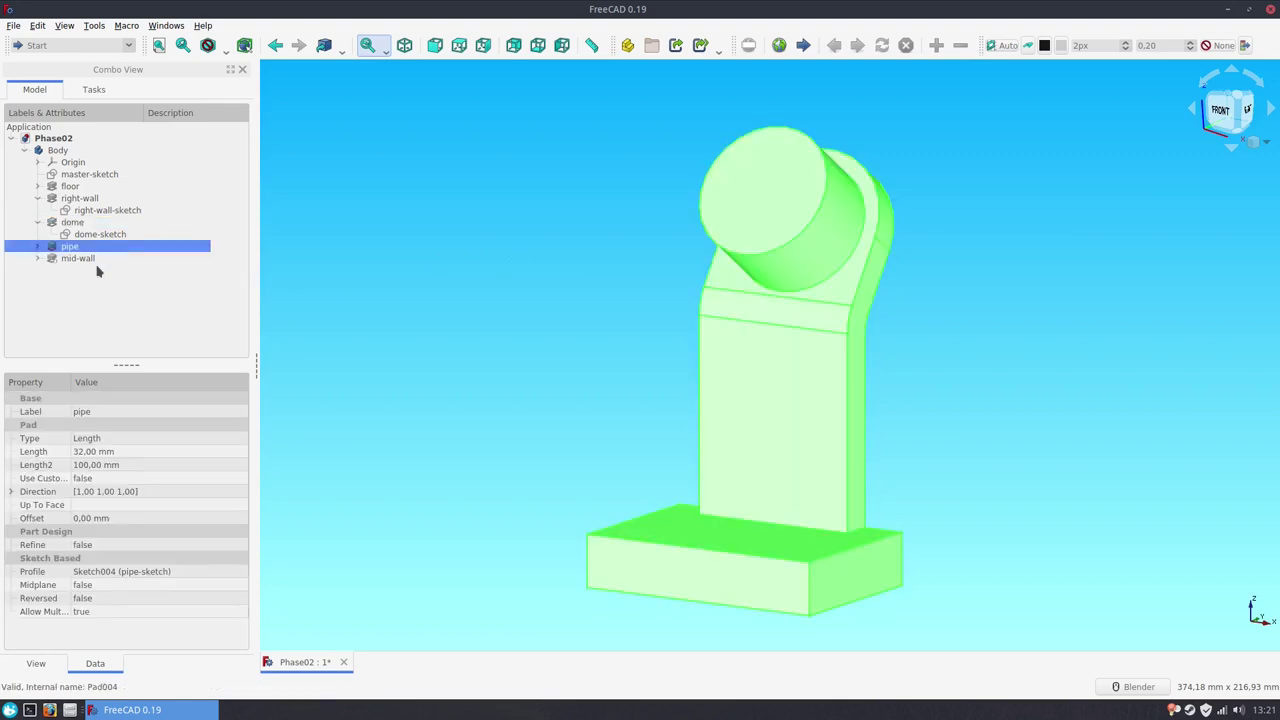
click(100, 270)
Step: Open mid-wall-sketch for editing
click(89, 262)
click(37, 259)
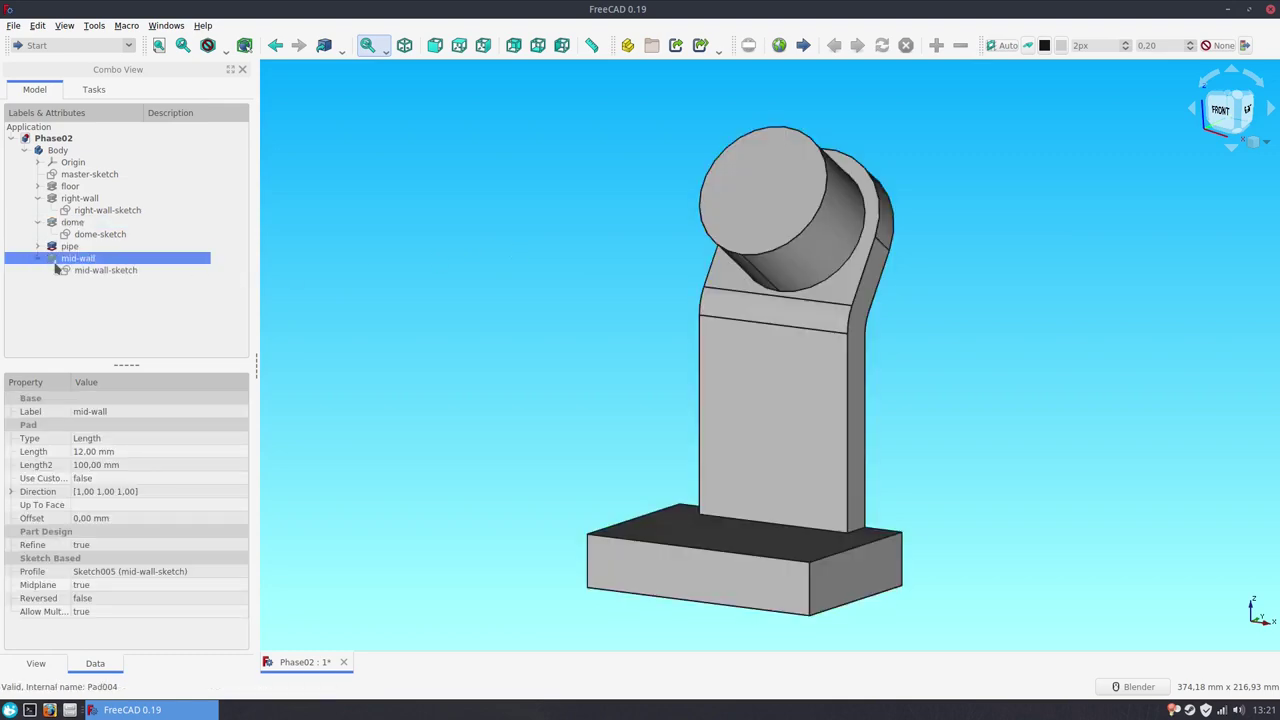
double_click(97, 270)
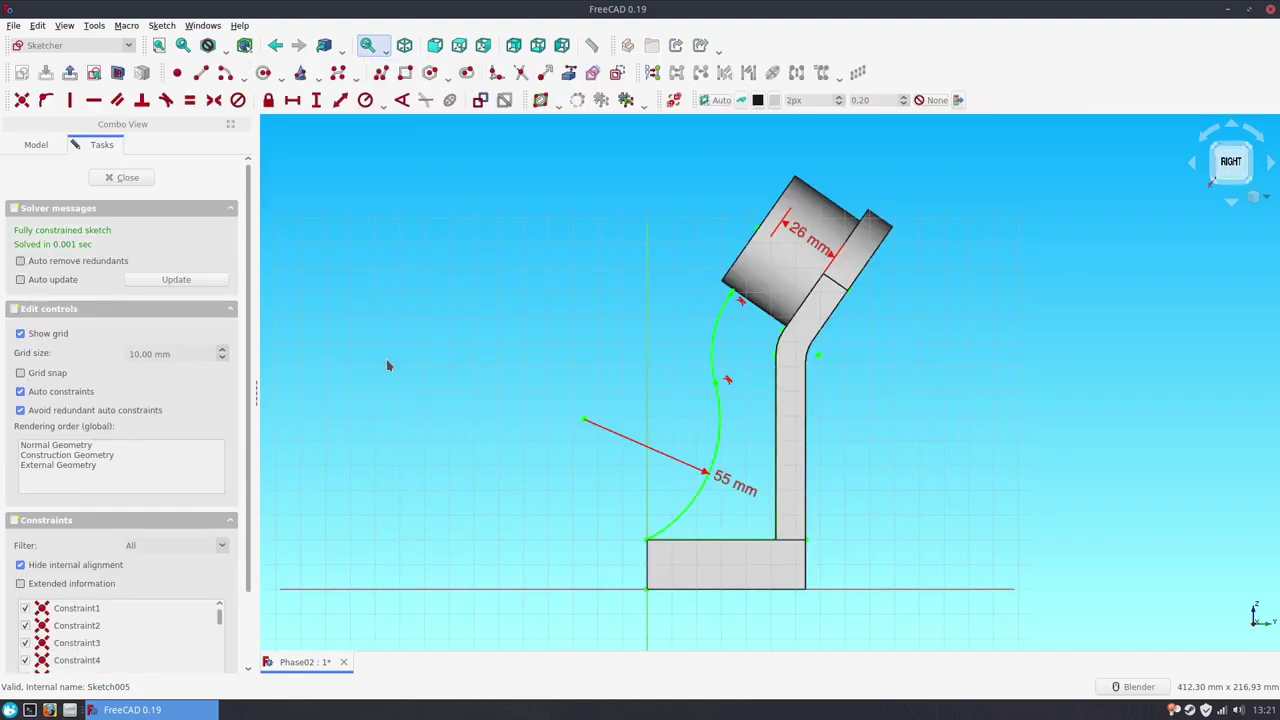
Step: Hide the pipe solid, close the mid-wall sketch and save Phase02 with Ctrl+S
click(35, 144)
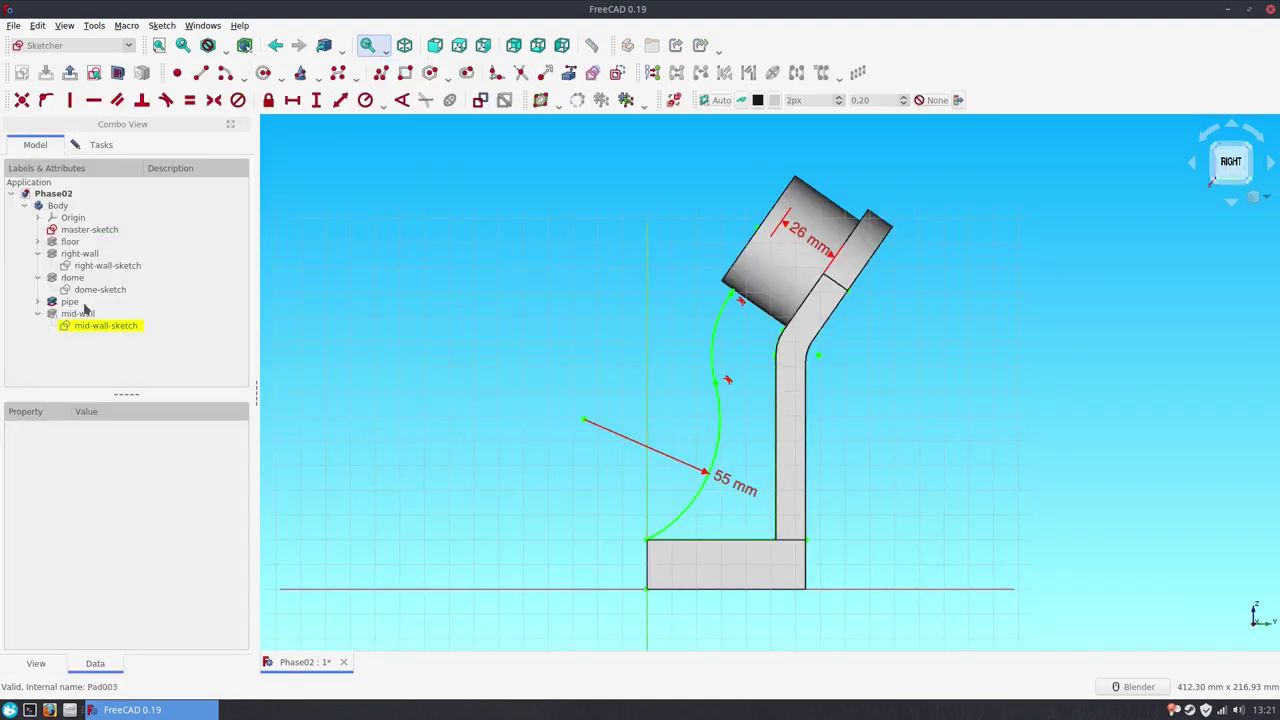
click(70, 302)
key(space)
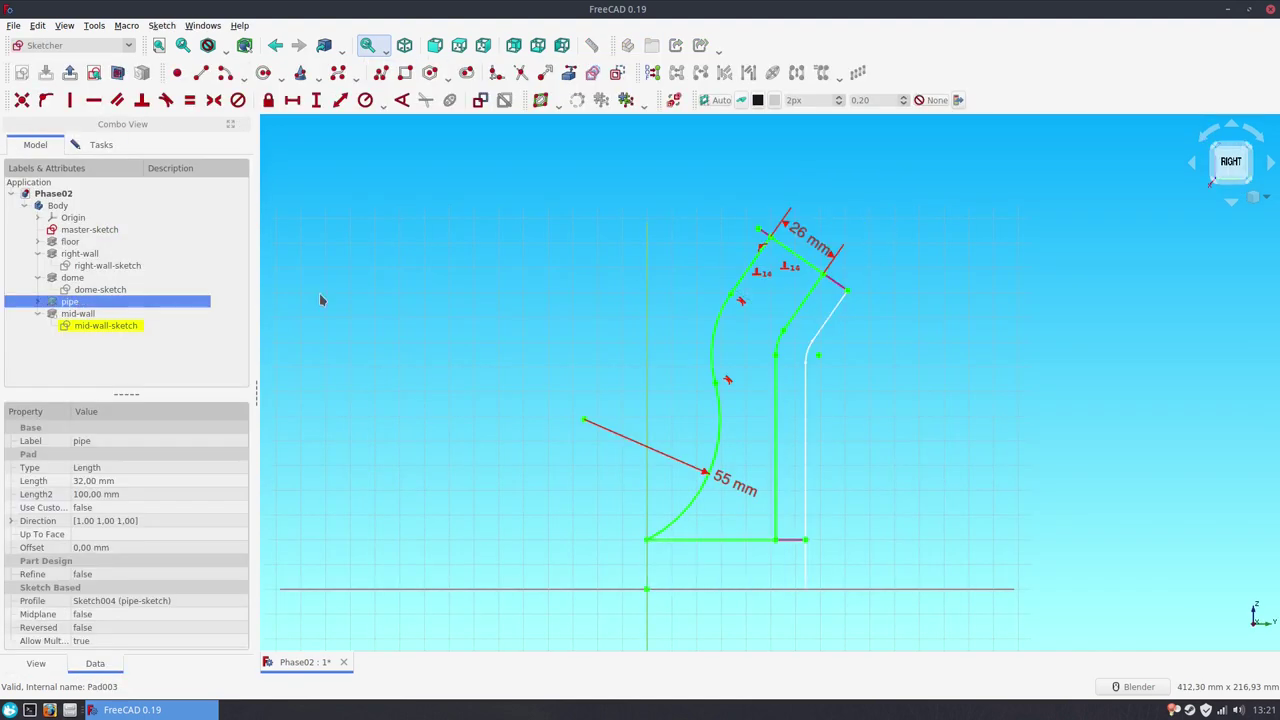
click(101, 144)
click(95, 185)
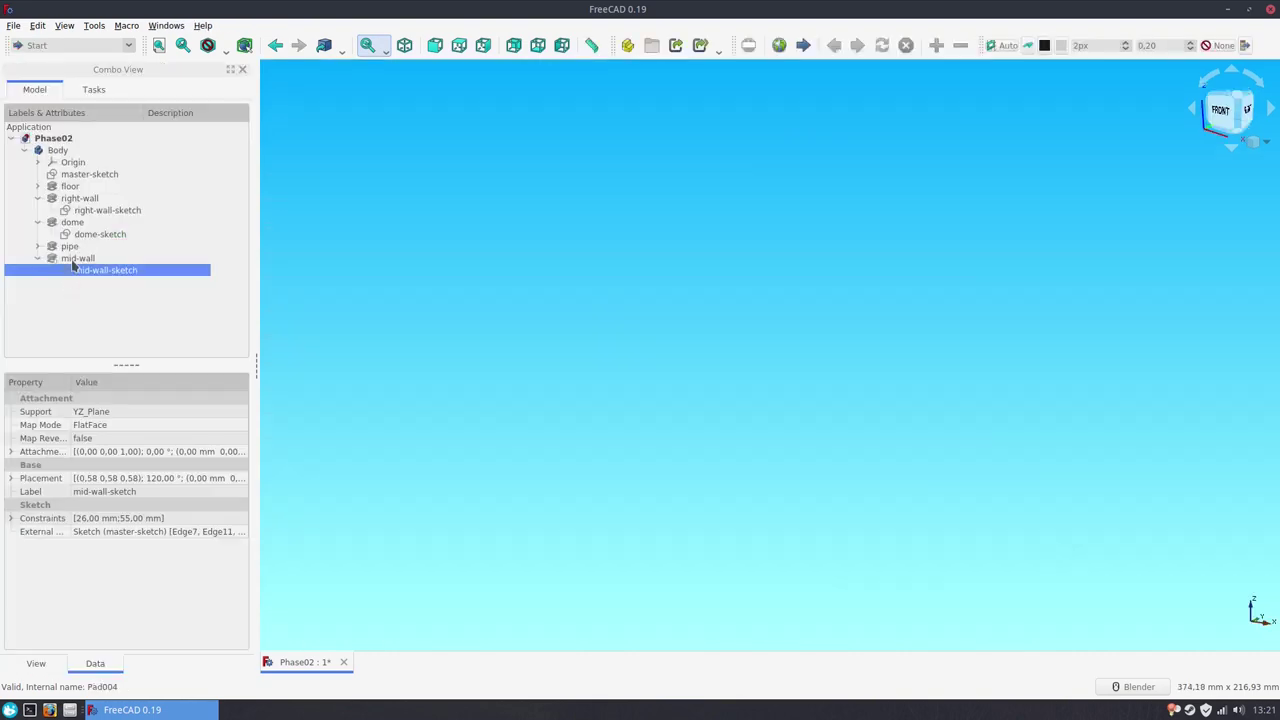
click(436, 283)
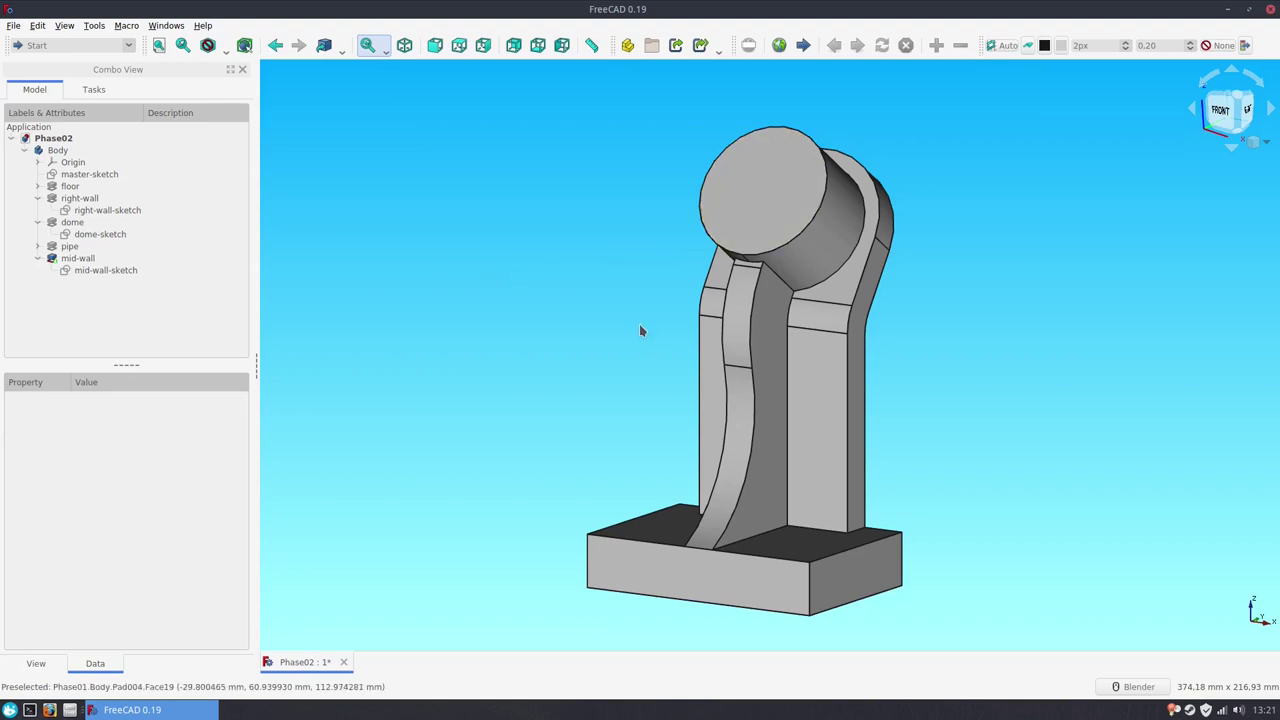
key(ctrl+s)
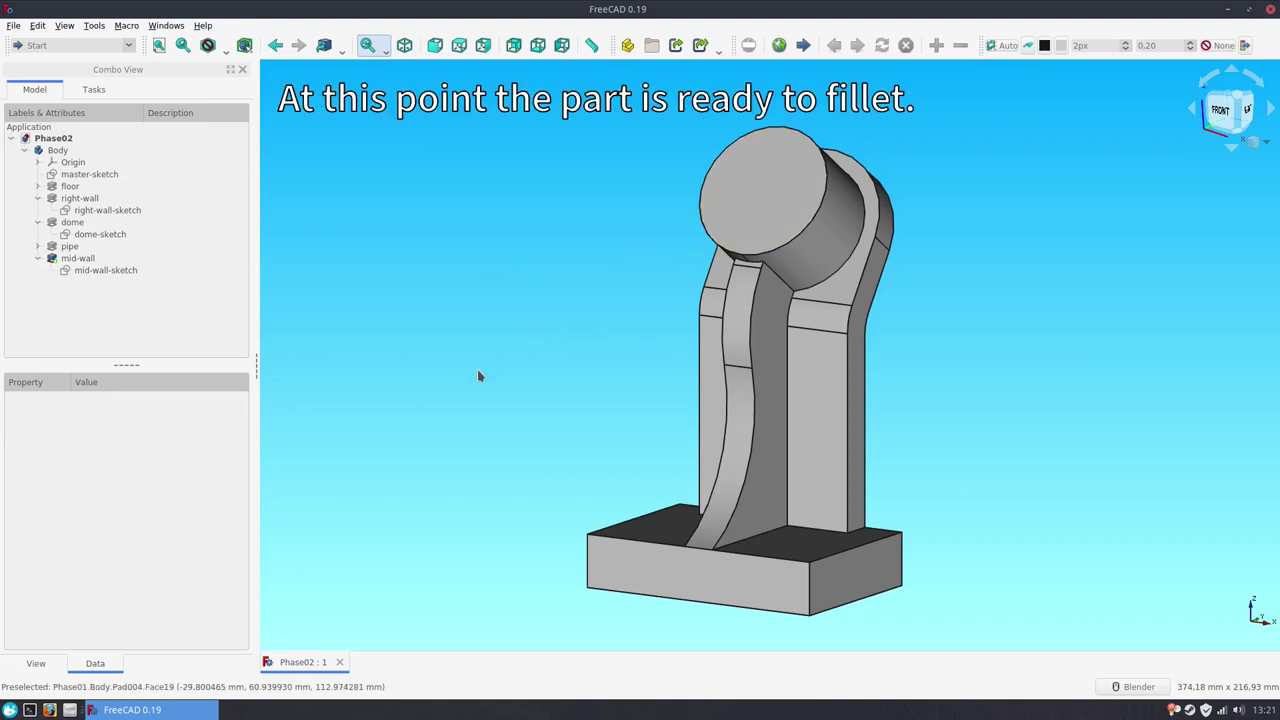
Step: Pick the mid-wall's curved edge and switch to the Part Design workbench
mouse_move(478, 376)
middle_down()
mouse_move(614, 409)
mouse_move(701, 413)
middle_up()
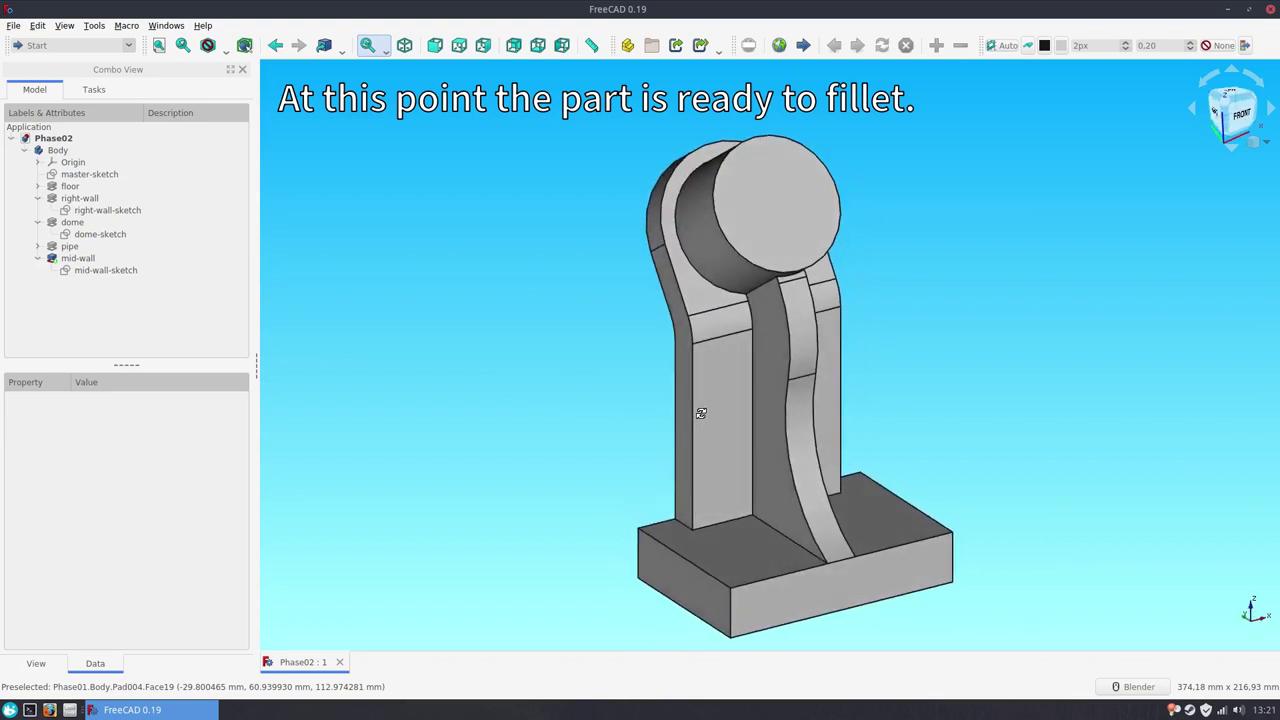
click(797, 488)
click(75, 45)
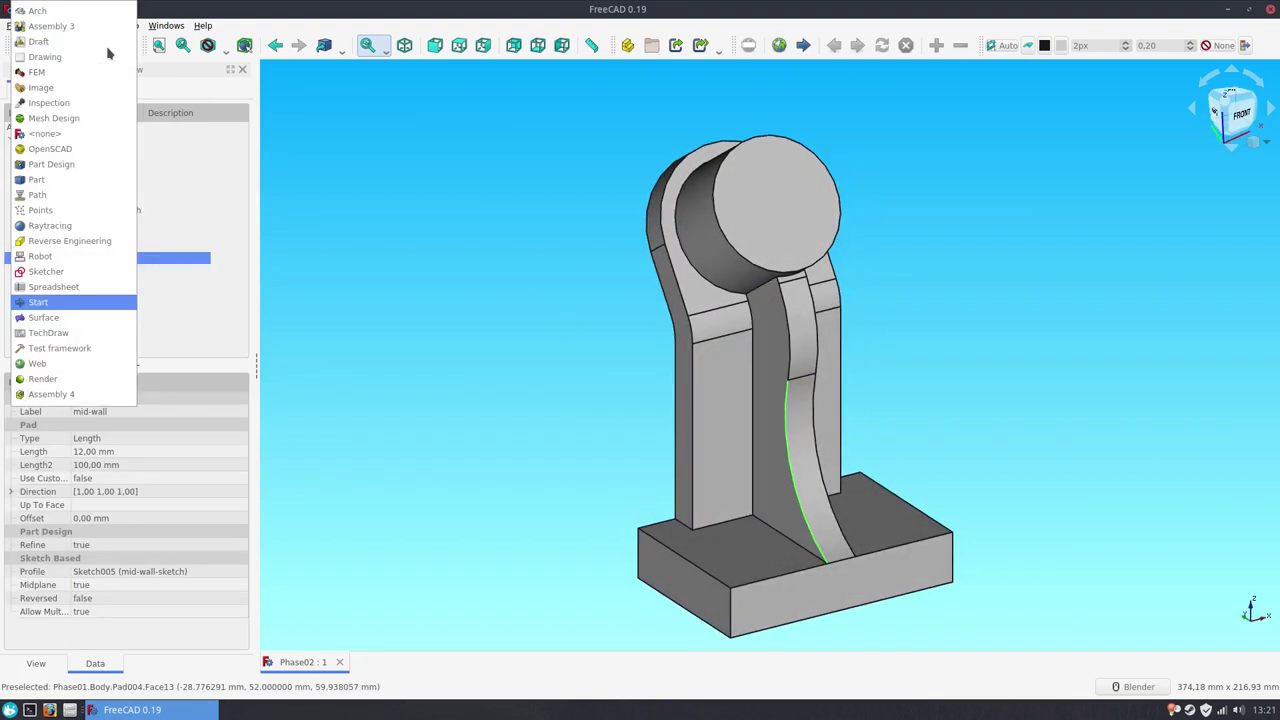
click(101, 165)
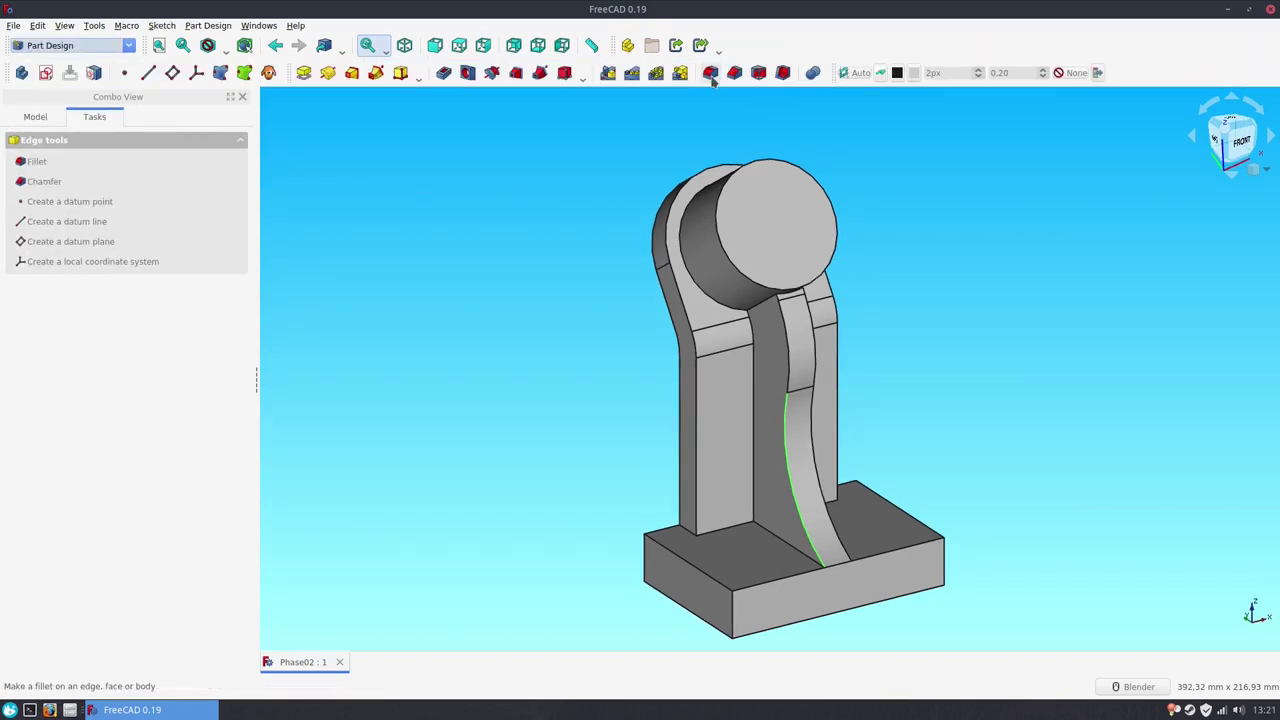
Step: Start a 2 mm fillet on the mid-wall's two curved edges
click(711, 76)
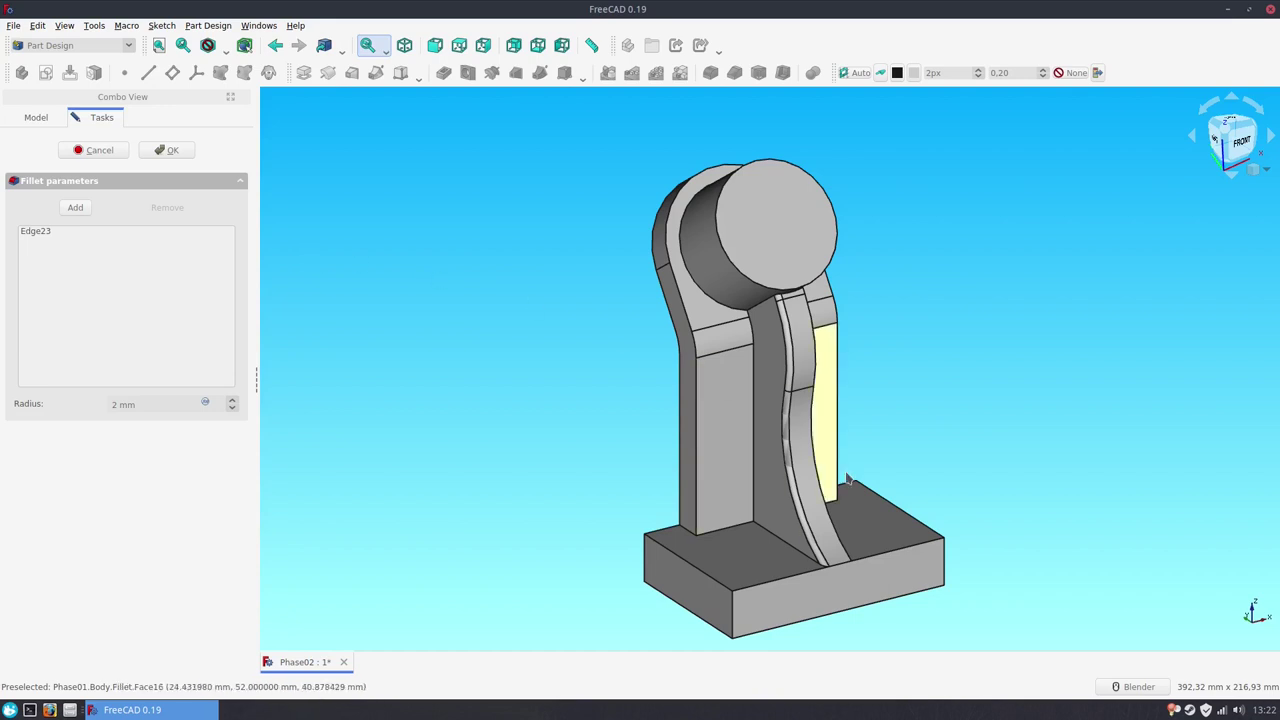
scroll(930, 570, up, 2)
scroll(931, 573, up, 3)
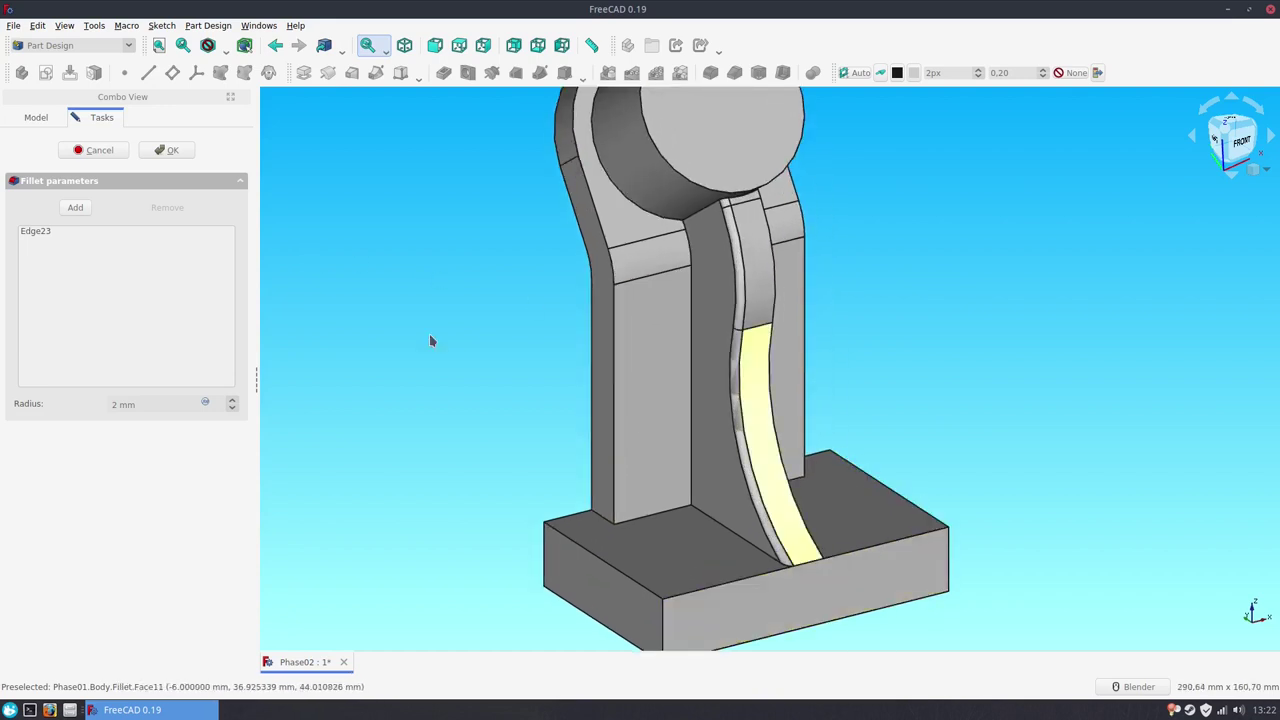
click(75, 207)
middle_drag(521, 330, 589, 380)
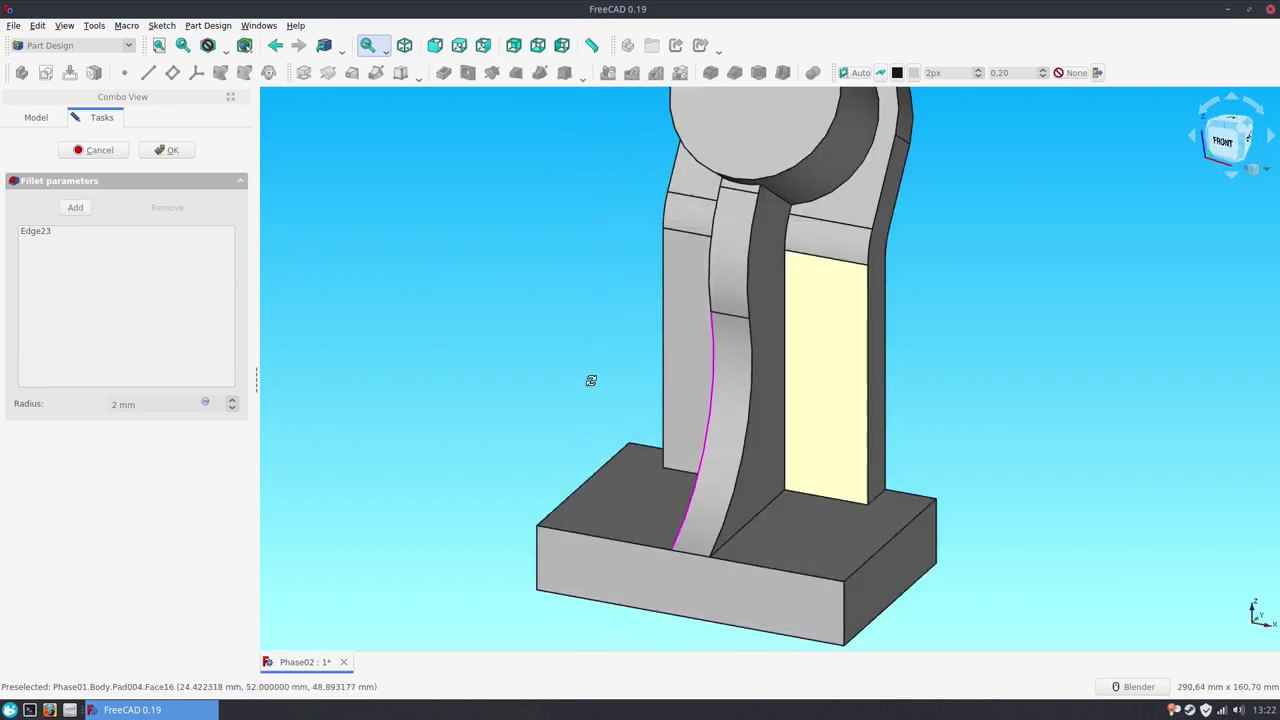
click(745, 452)
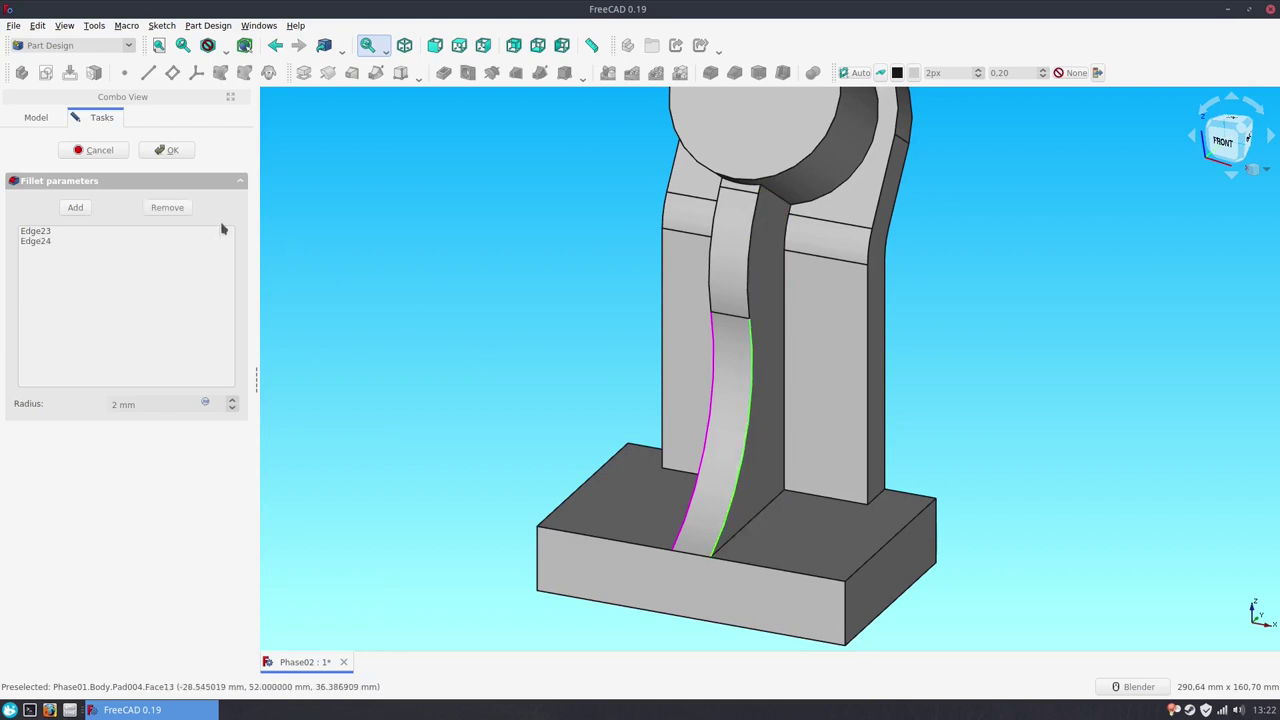
click(72, 207)
Step: Add the mid-wall's top edge and both slanted edges below the pipe to the fillet
click(72, 207)
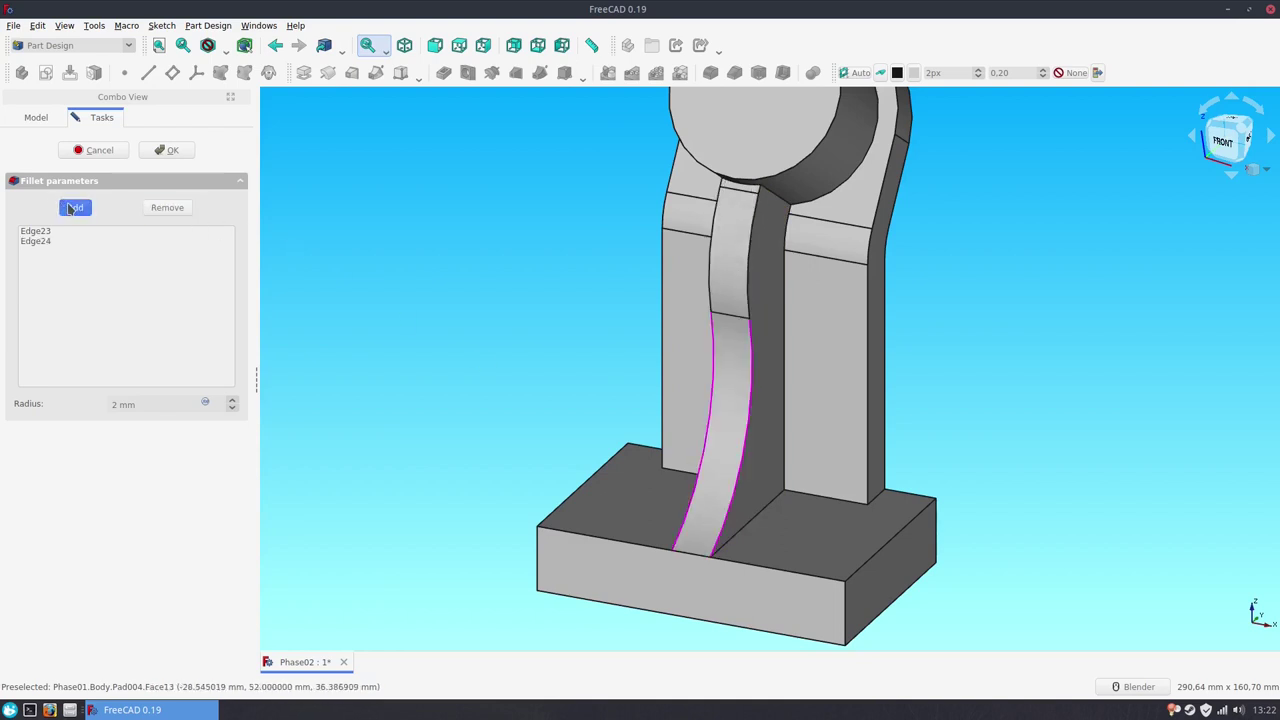
scroll(751, 214, up, 3)
scroll(751, 214, up, 1)
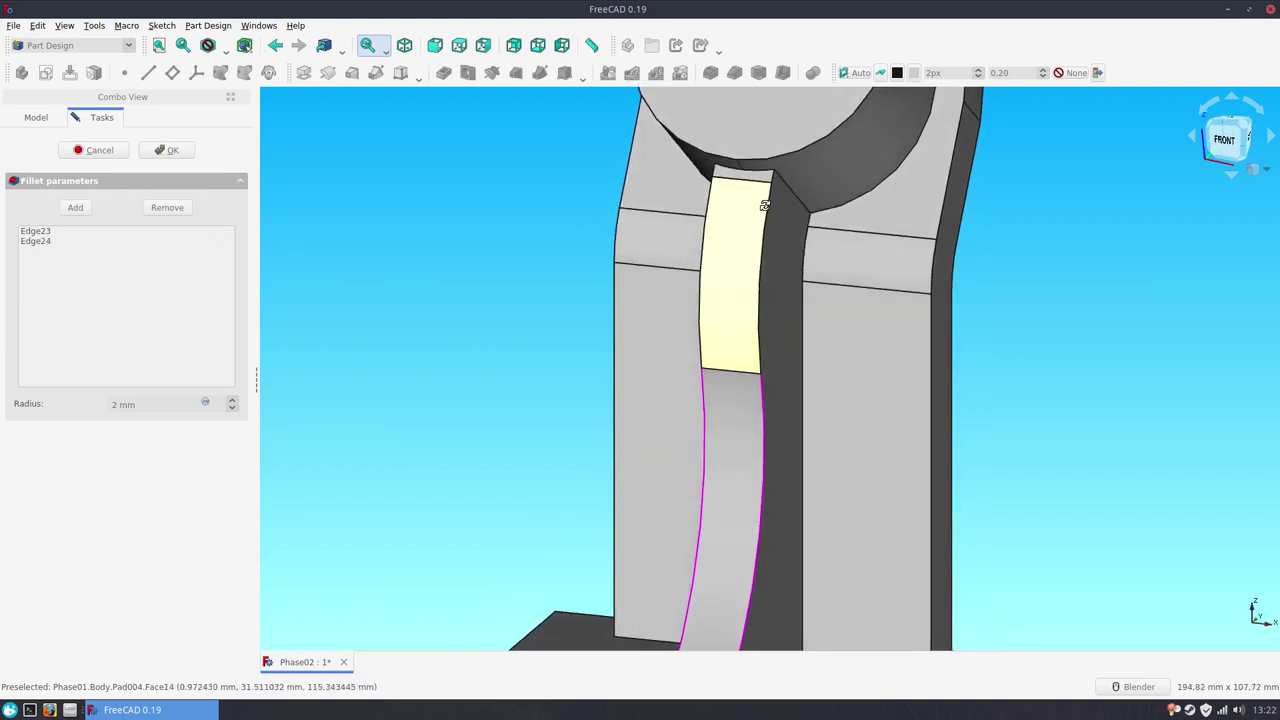
scroll(760, 186, up, 1)
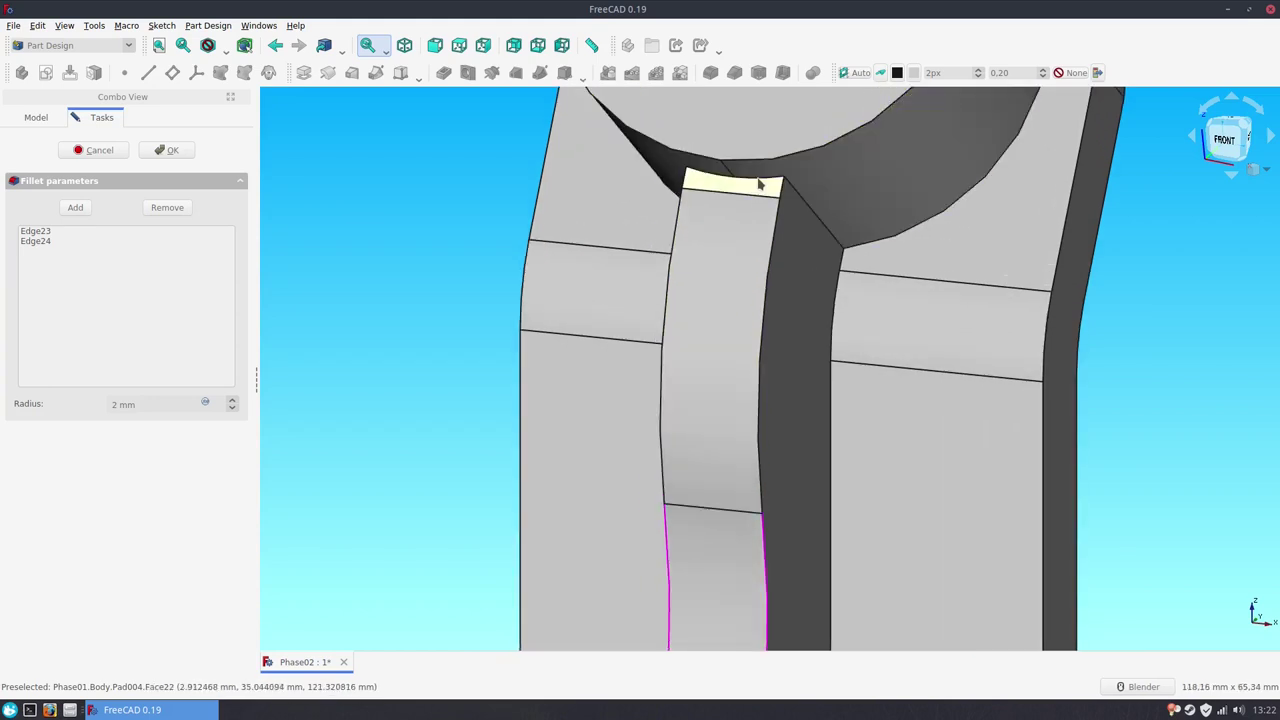
scroll(760, 186, up, 1)
scroll(760, 186, up, 1)
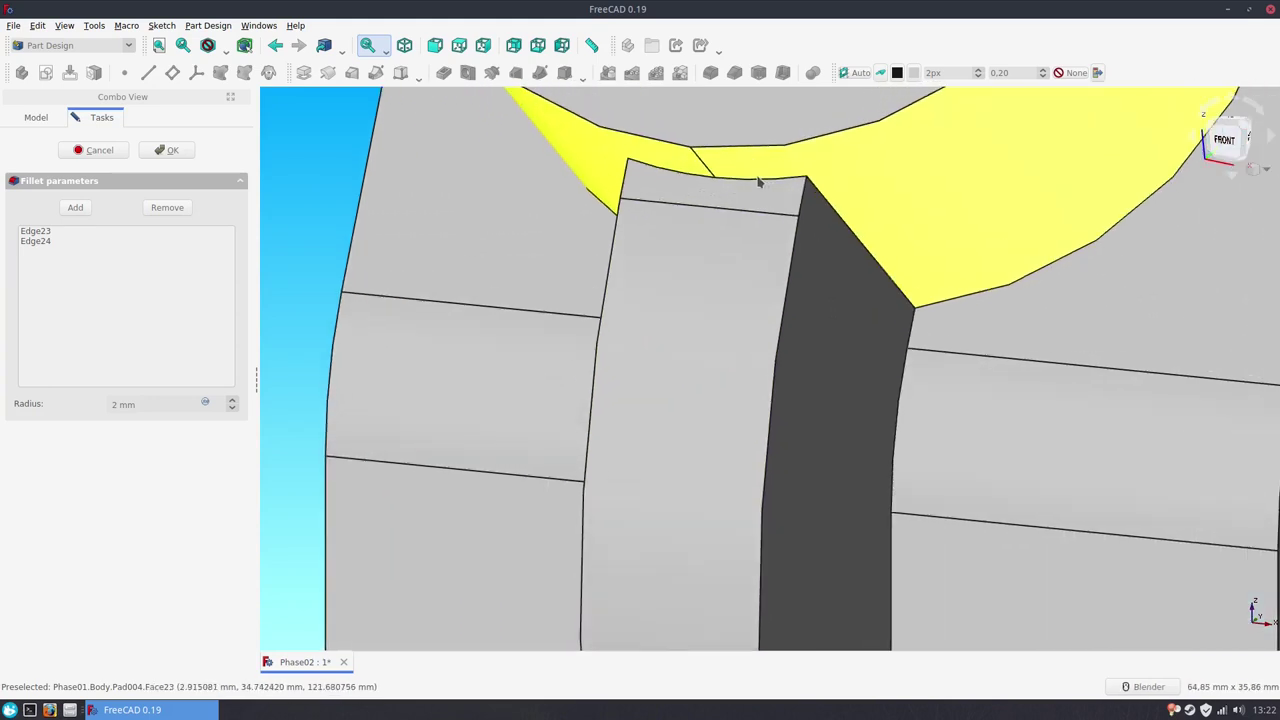
click(761, 185)
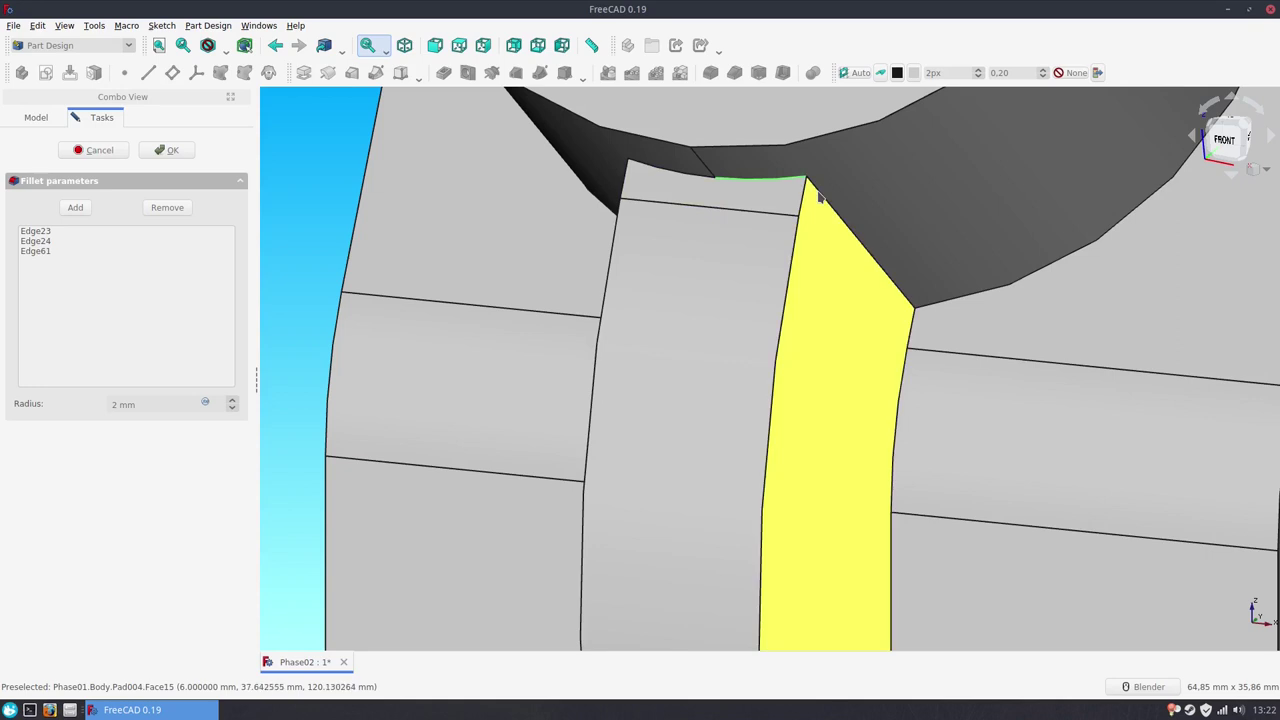
click(822, 199)
mouse_move(544, 303)
middle_down()
mouse_move(683, 300)
mouse_move(751, 233)
middle_up()
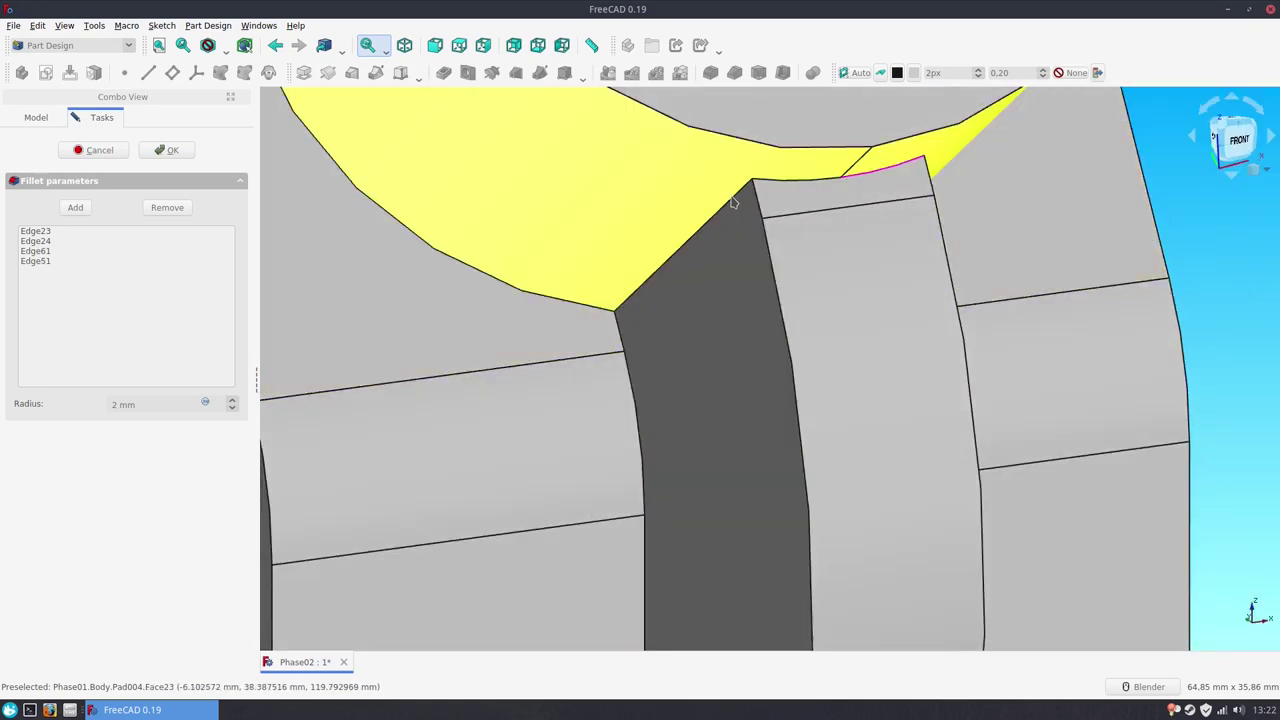
click(737, 197)
middle_drag(737, 197, 810, 322)
scroll(810, 322, down, 2)
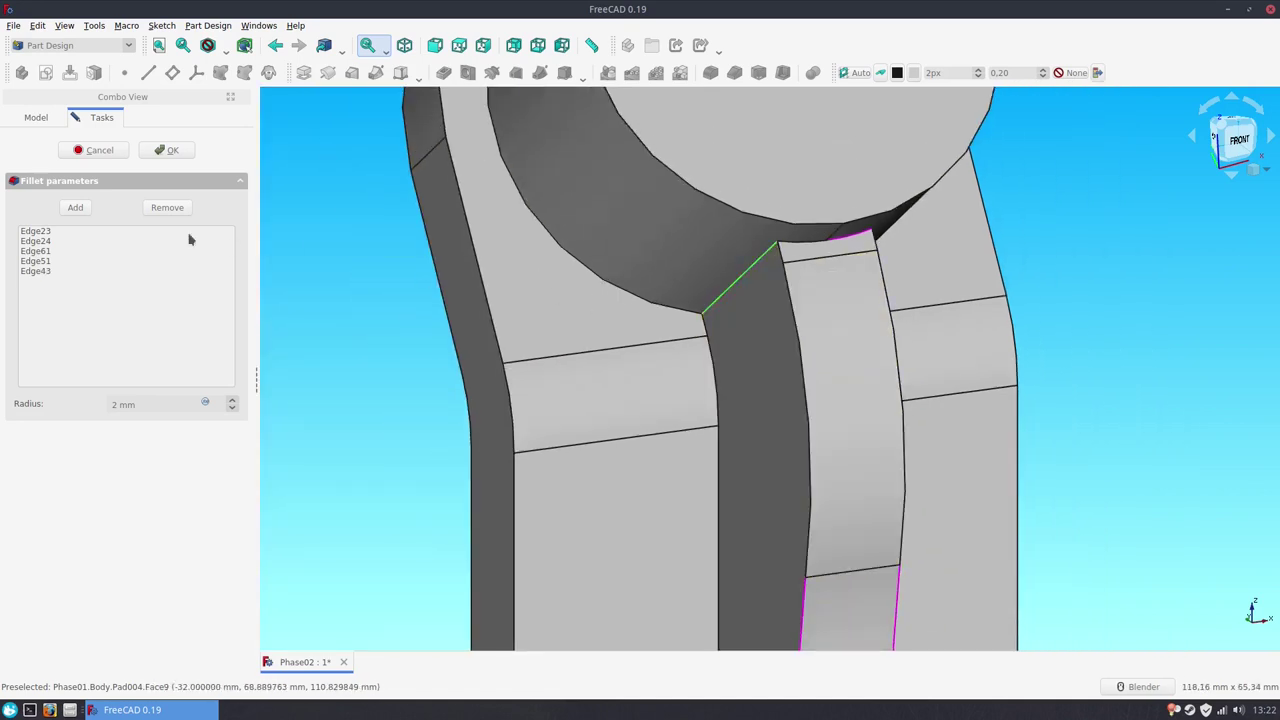
click(73, 212)
Step: Add the pipe-to-wall curve and the outer curved edge beside the pipe, then preview
middle_drag(971, 394, 785, 388)
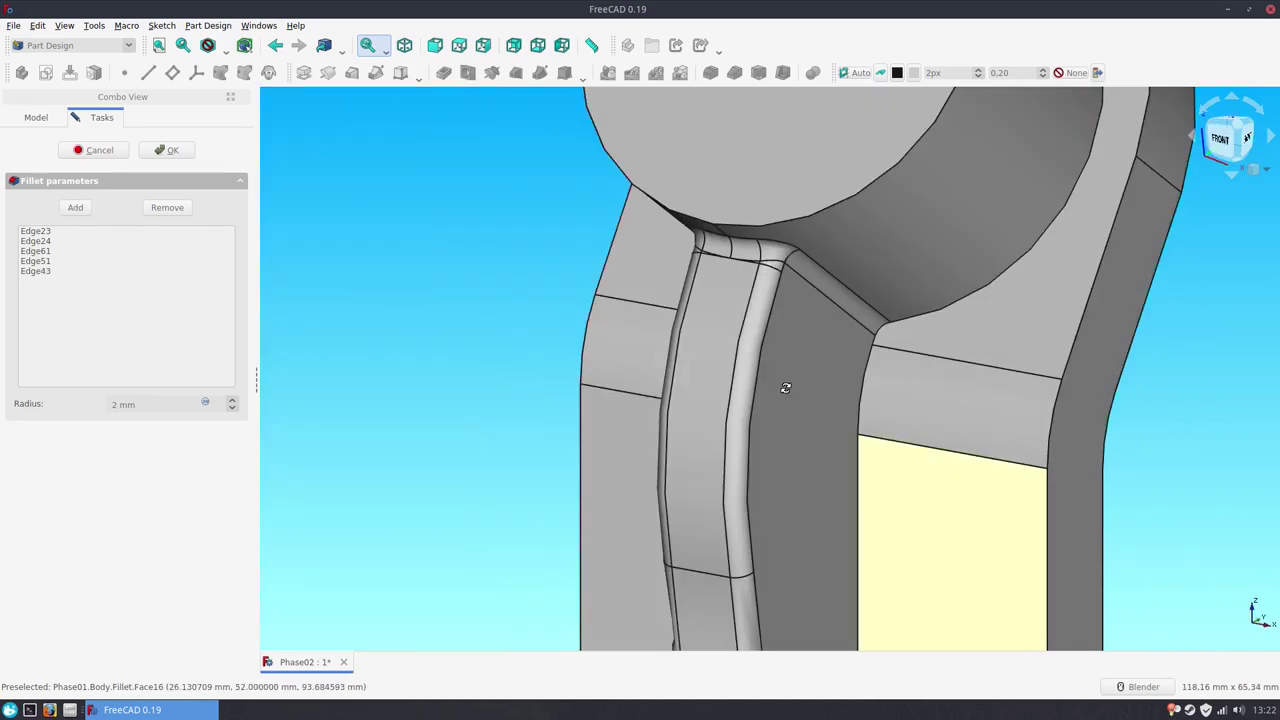
click(75, 207)
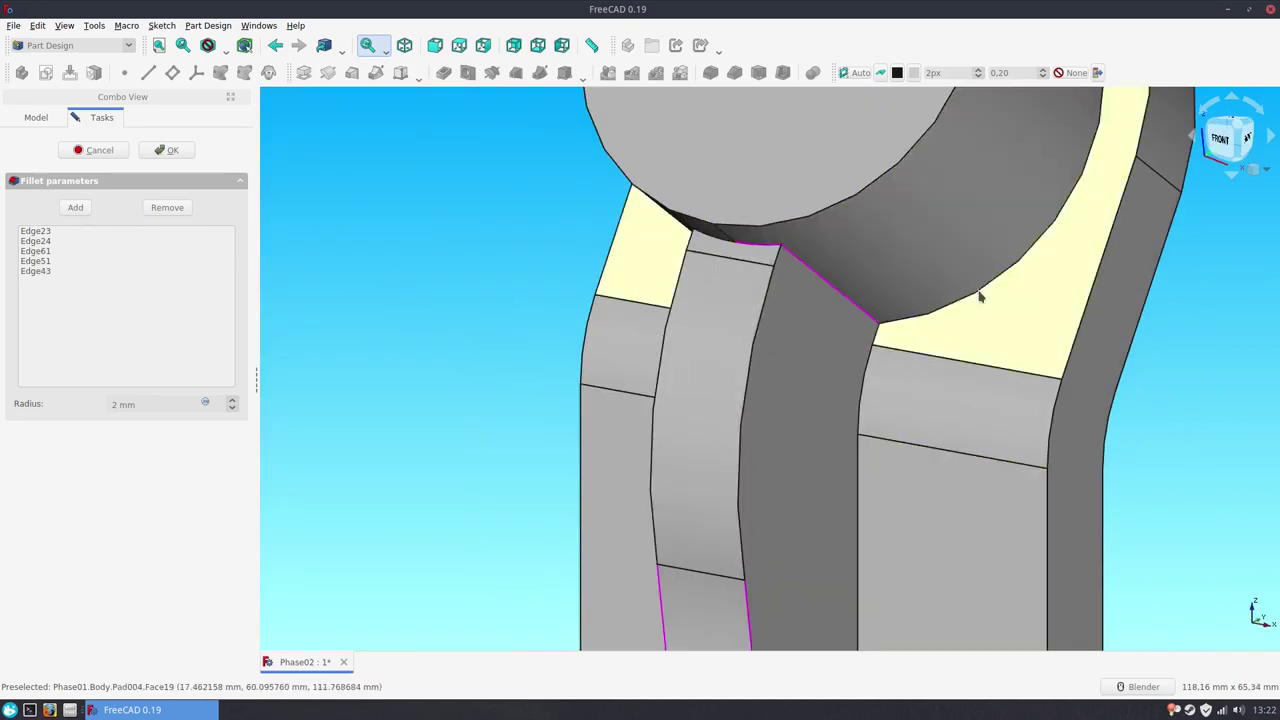
click(977, 297)
scroll(965, 338, down, 3)
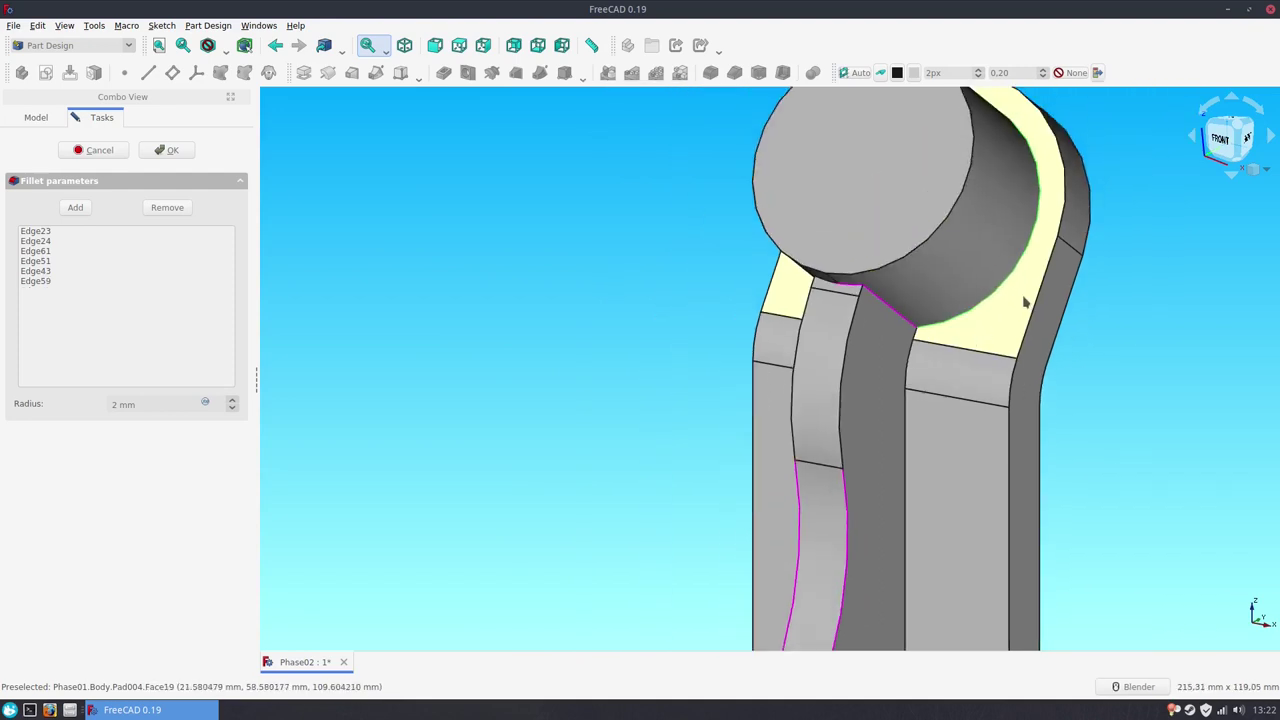
click(1065, 201)
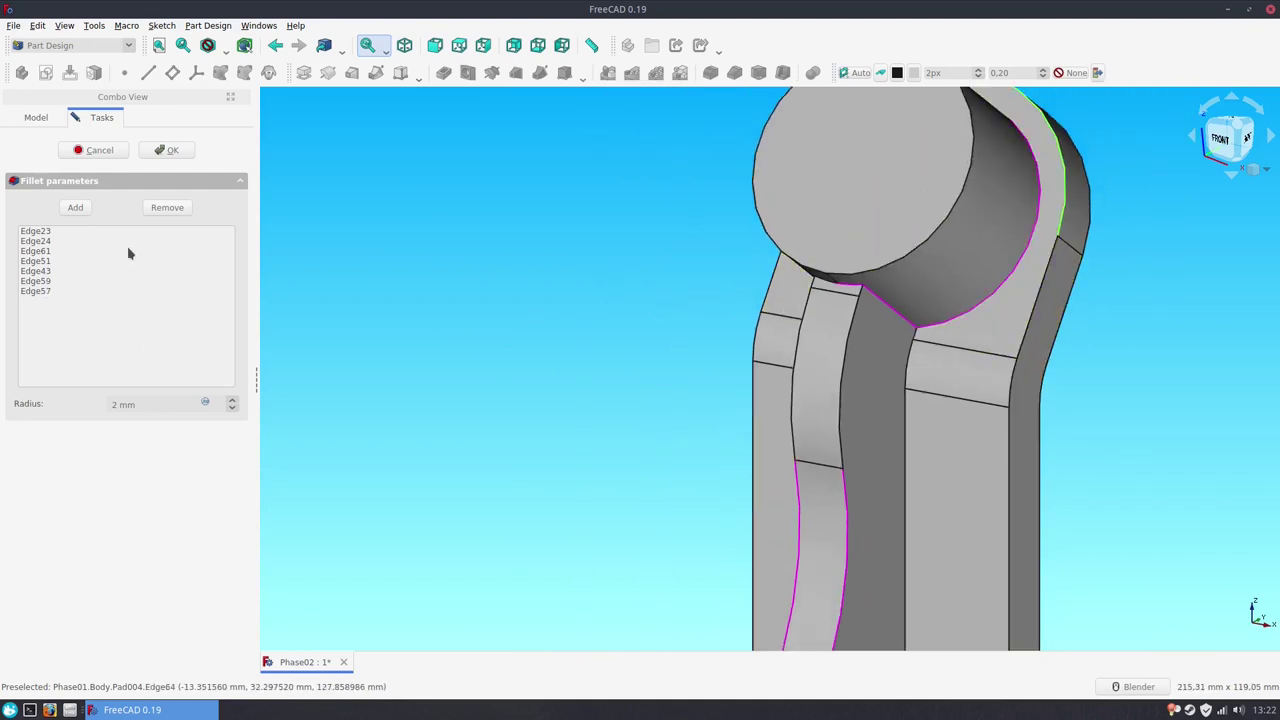
click(75, 207)
scroll(644, 347, down, 3)
Step: Add the base-top edge, the column's vertical corner and two column-to-base edges to the fillet
scroll(782, 598, up, 3)
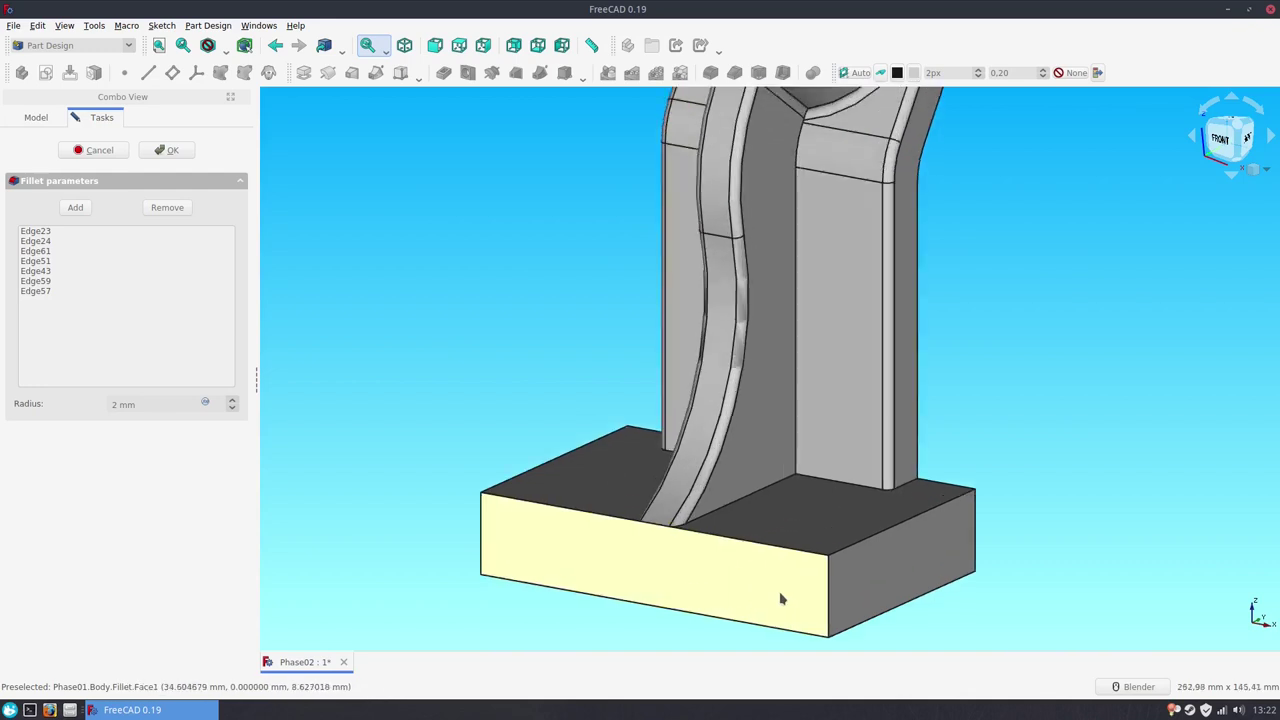
middle_drag(782, 598, 771, 500)
click(75, 207)
scroll(761, 465, up, 3)
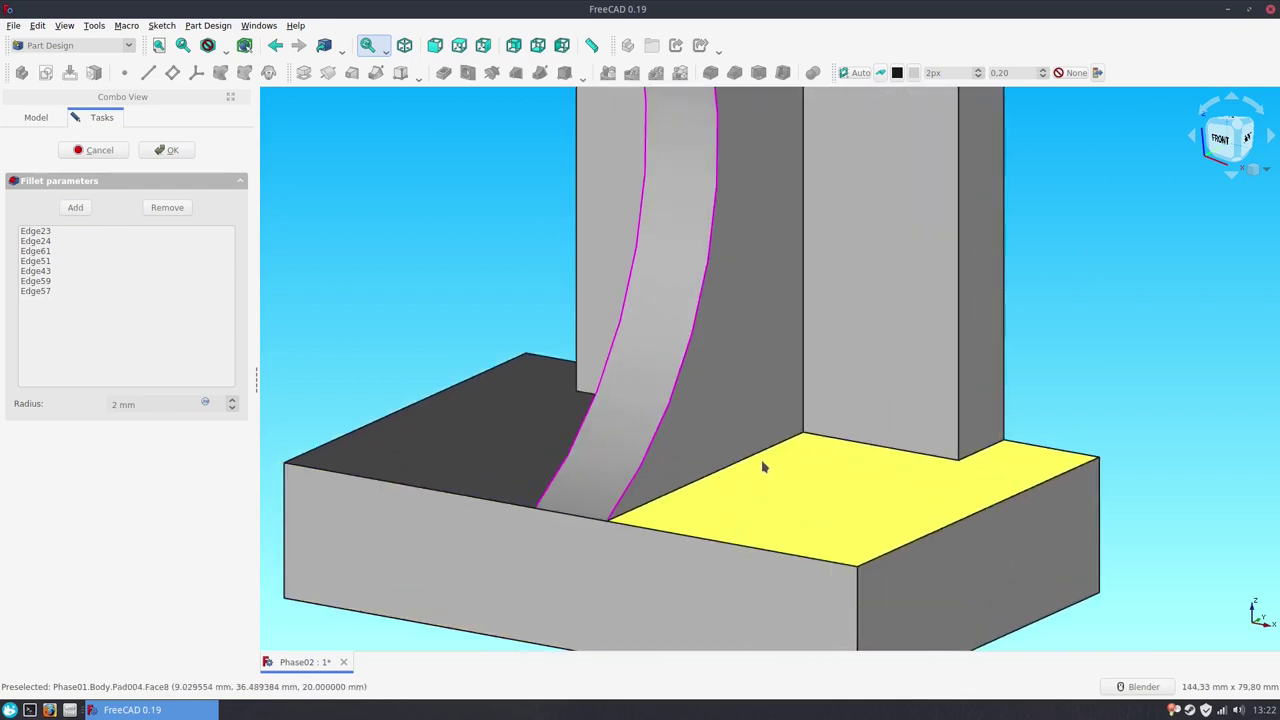
scroll(755, 457, up, 2)
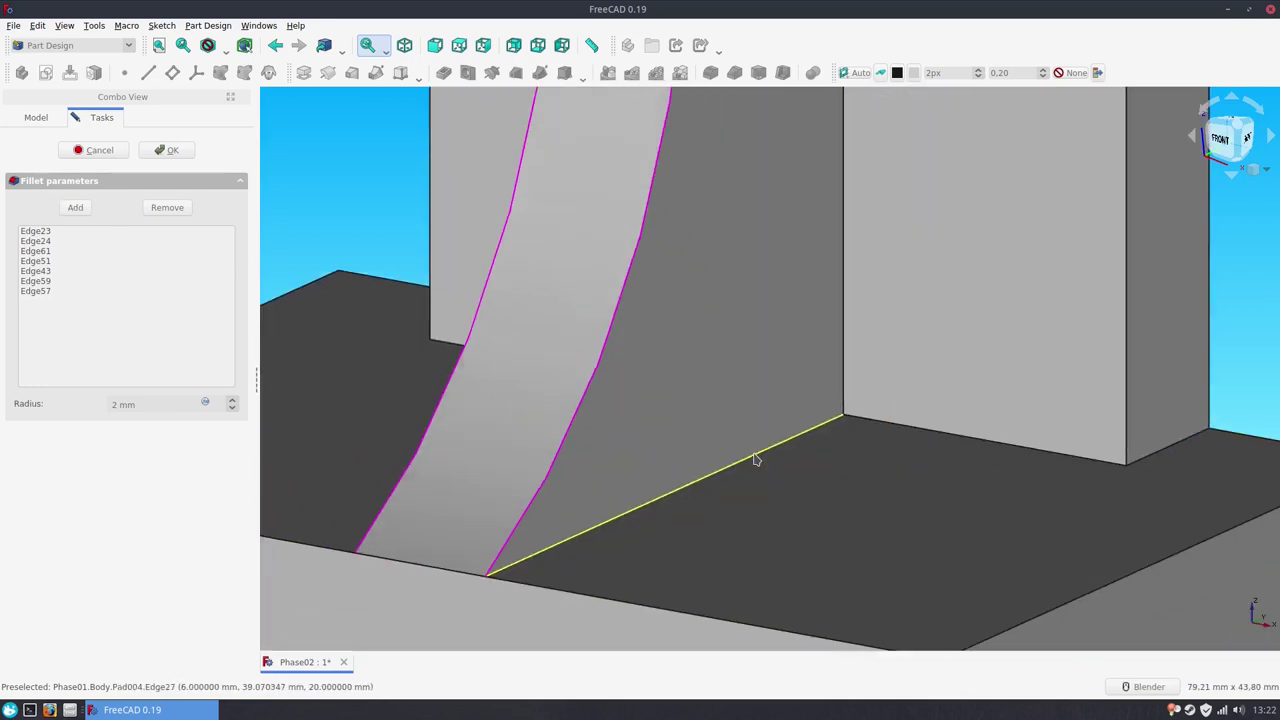
click(755, 458)
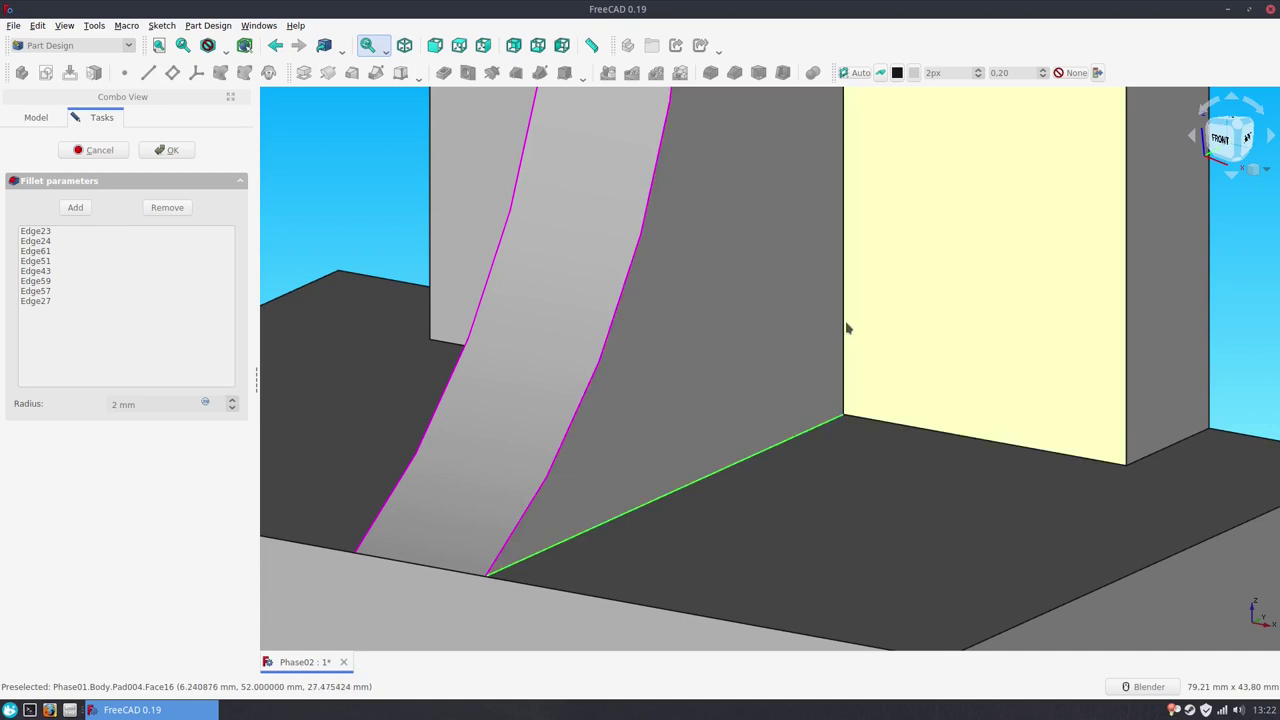
click(845, 325)
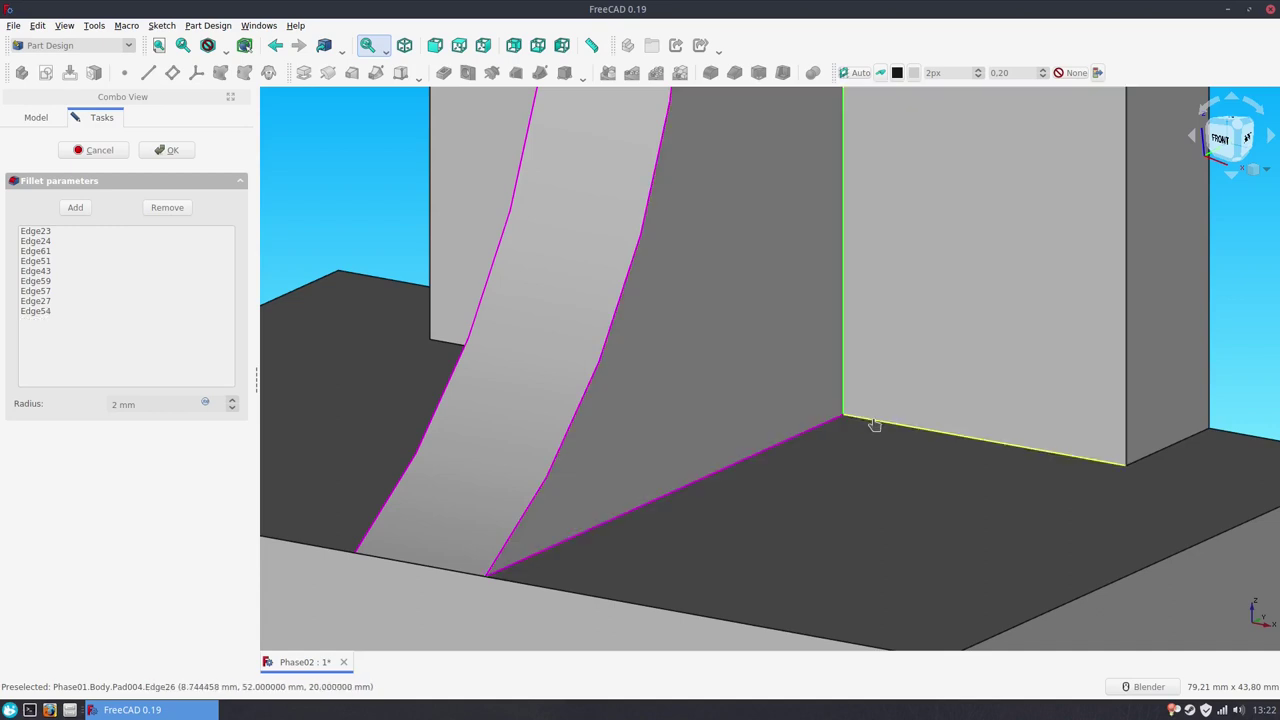
click(873, 425)
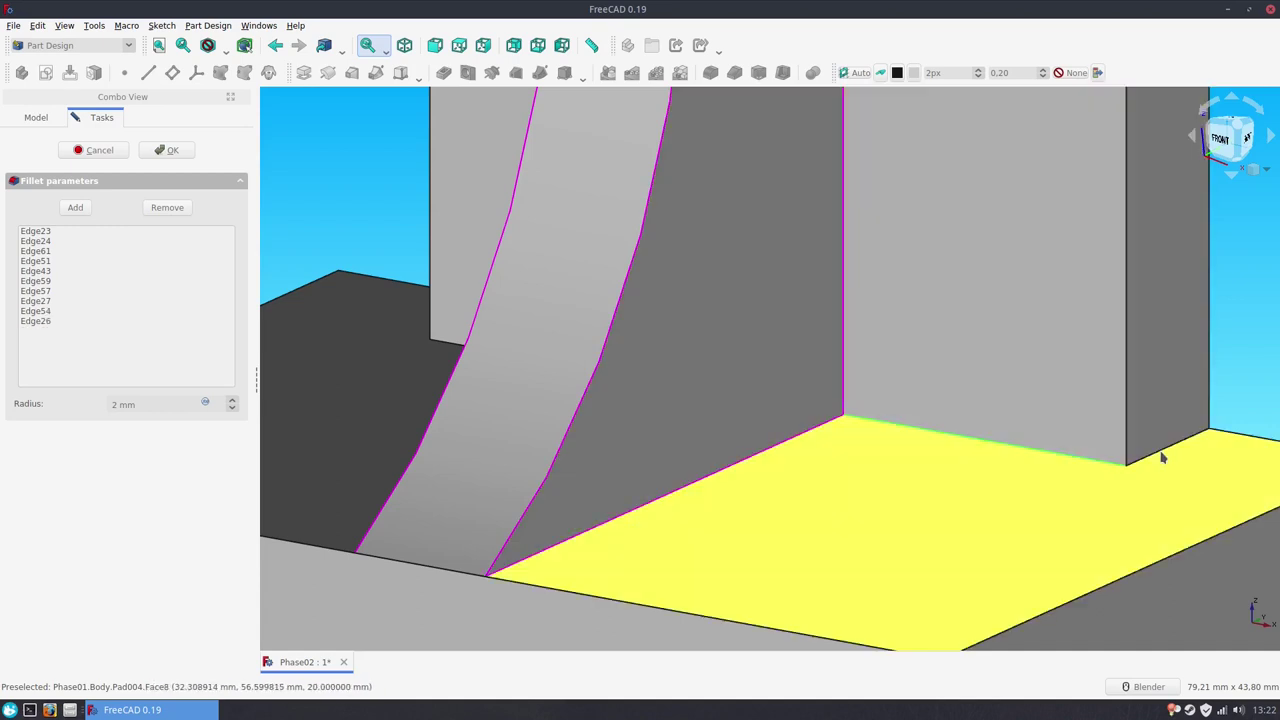
click(1158, 456)
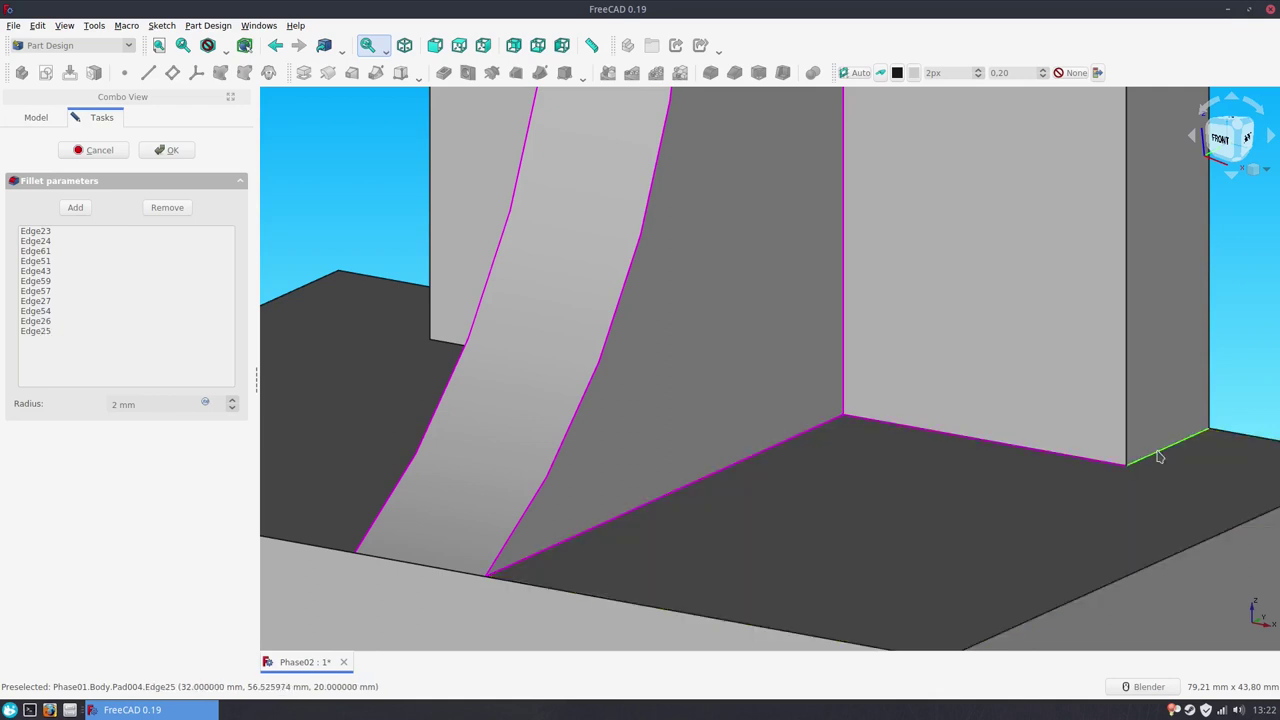
scroll(1130, 447, down, 3)
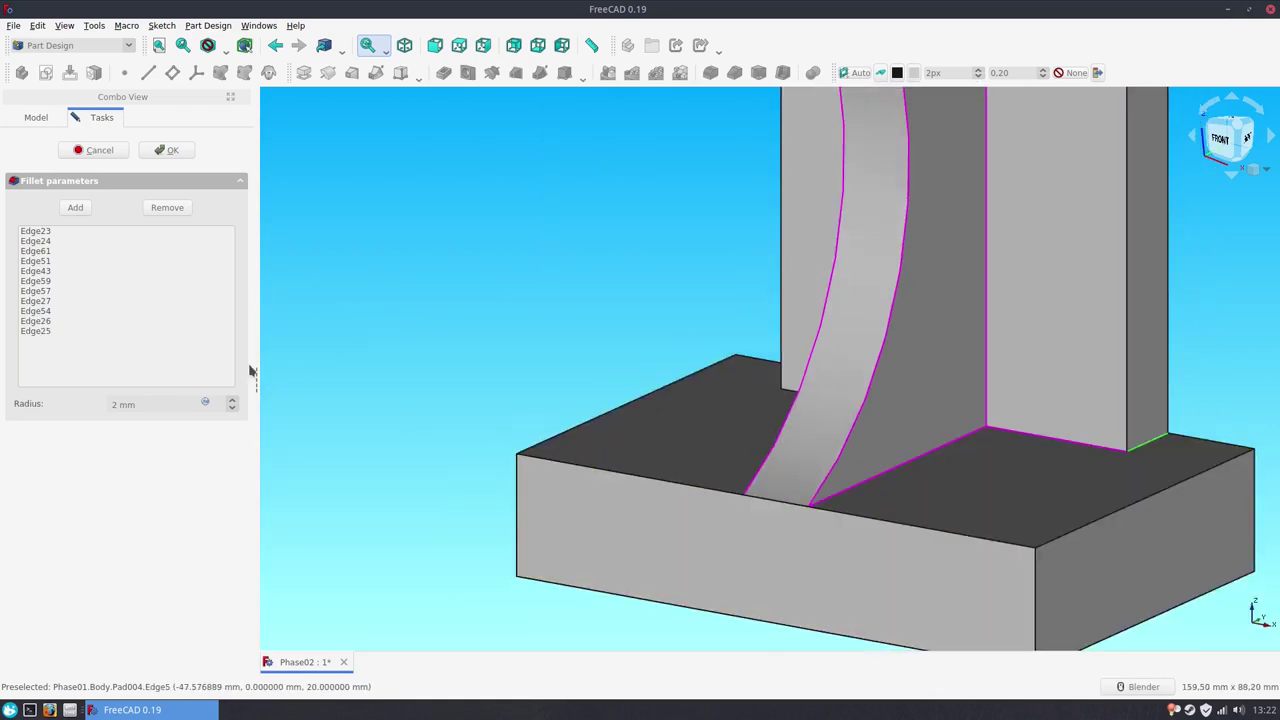
click(75, 207)
Step: Add Edge21, Edge20, Edge46 and Edge19 to the fillet and preview it
mouse_move(528, 424)
middle_down()
mouse_move(586, 449)
mouse_move(757, 460)
mouse_move(766, 531)
mouse_move(690, 289)
middle_up()
scroll(690, 289, up, 2)
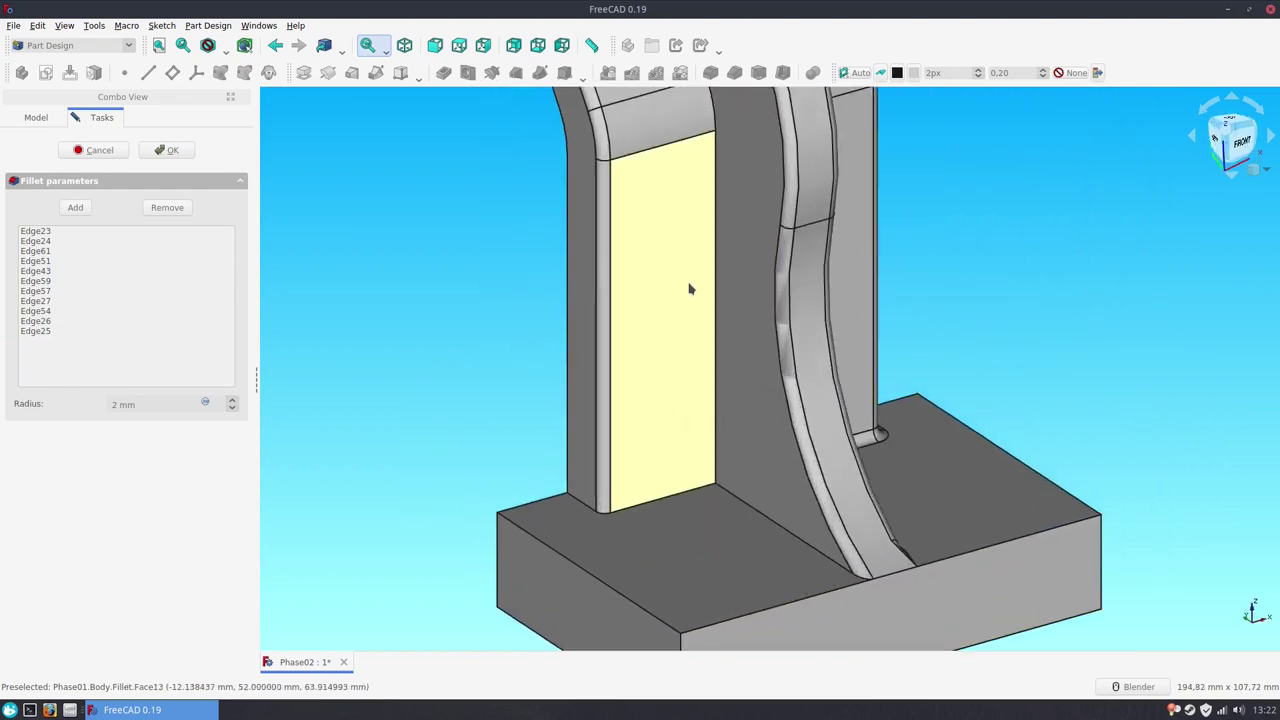
click(75, 207)
scroll(589, 548, up, 3)
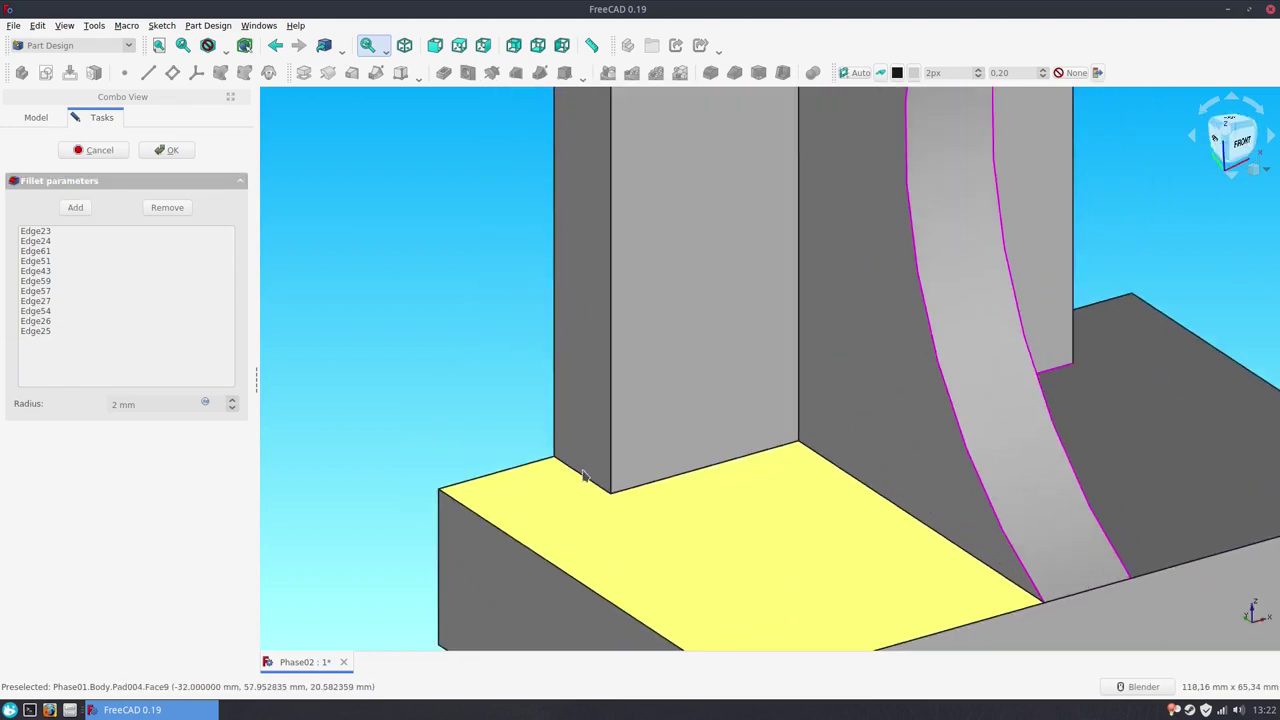
click(580, 478)
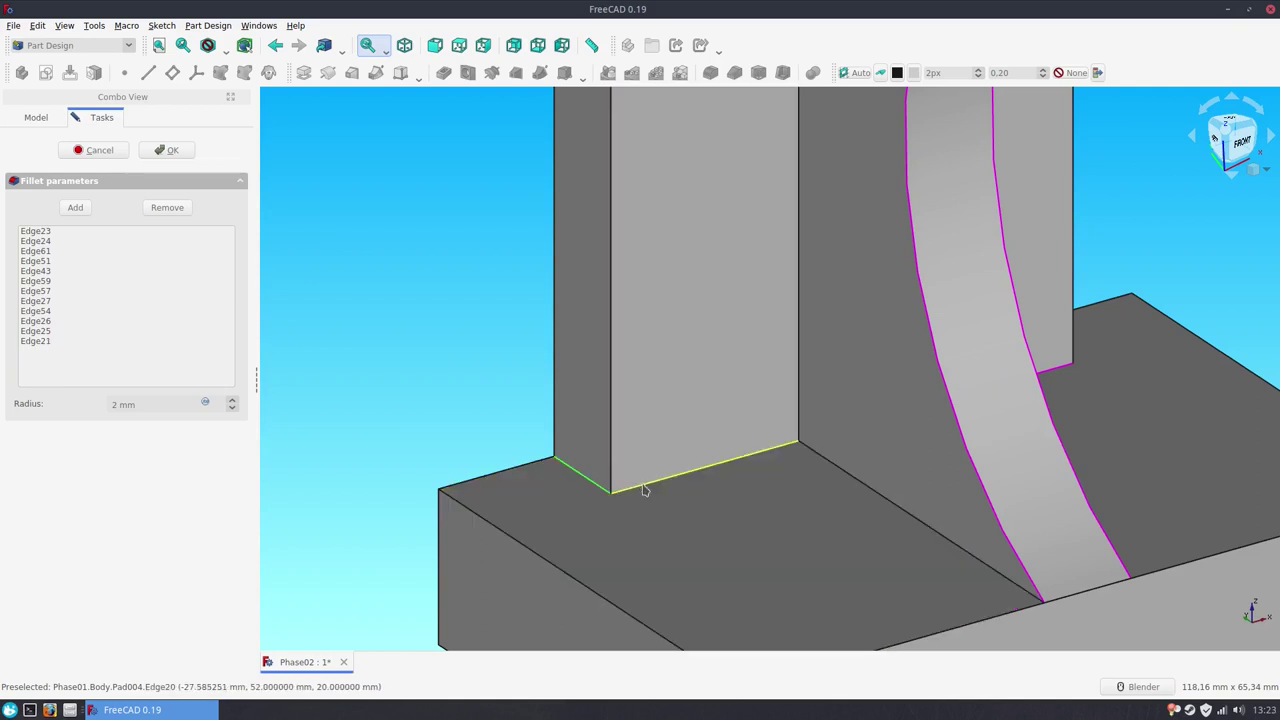
click(644, 490)
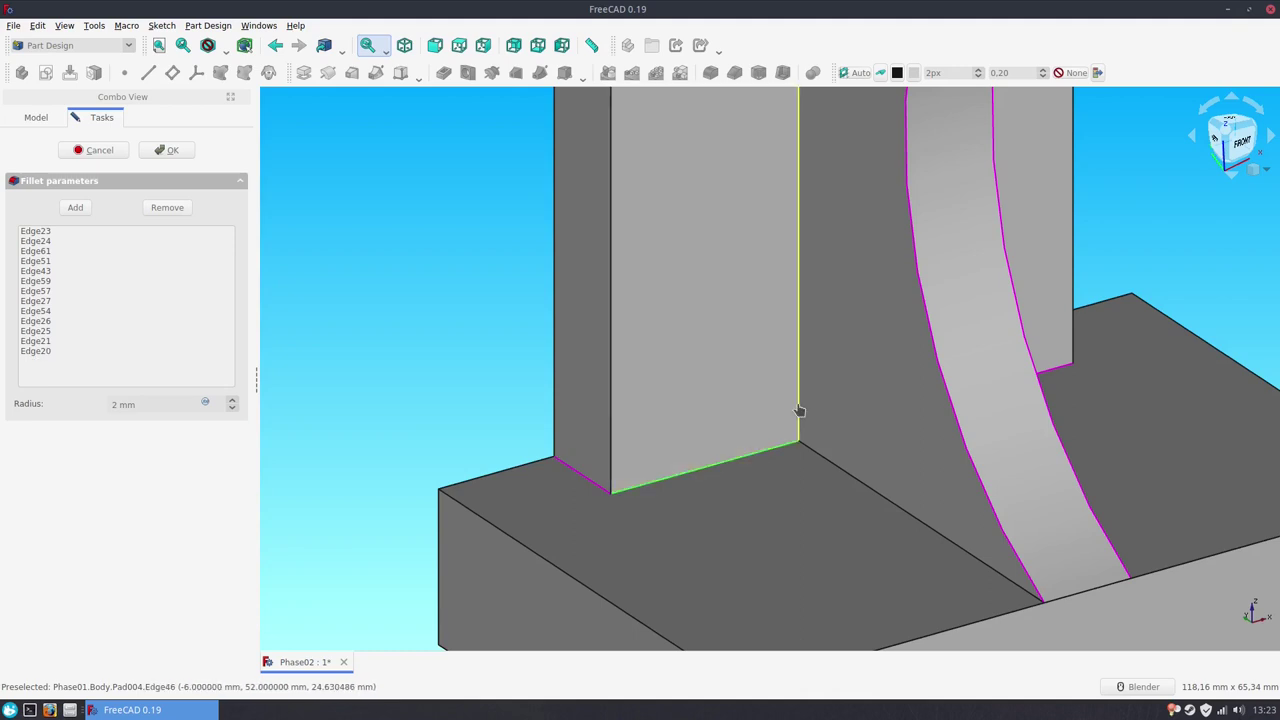
click(799, 410)
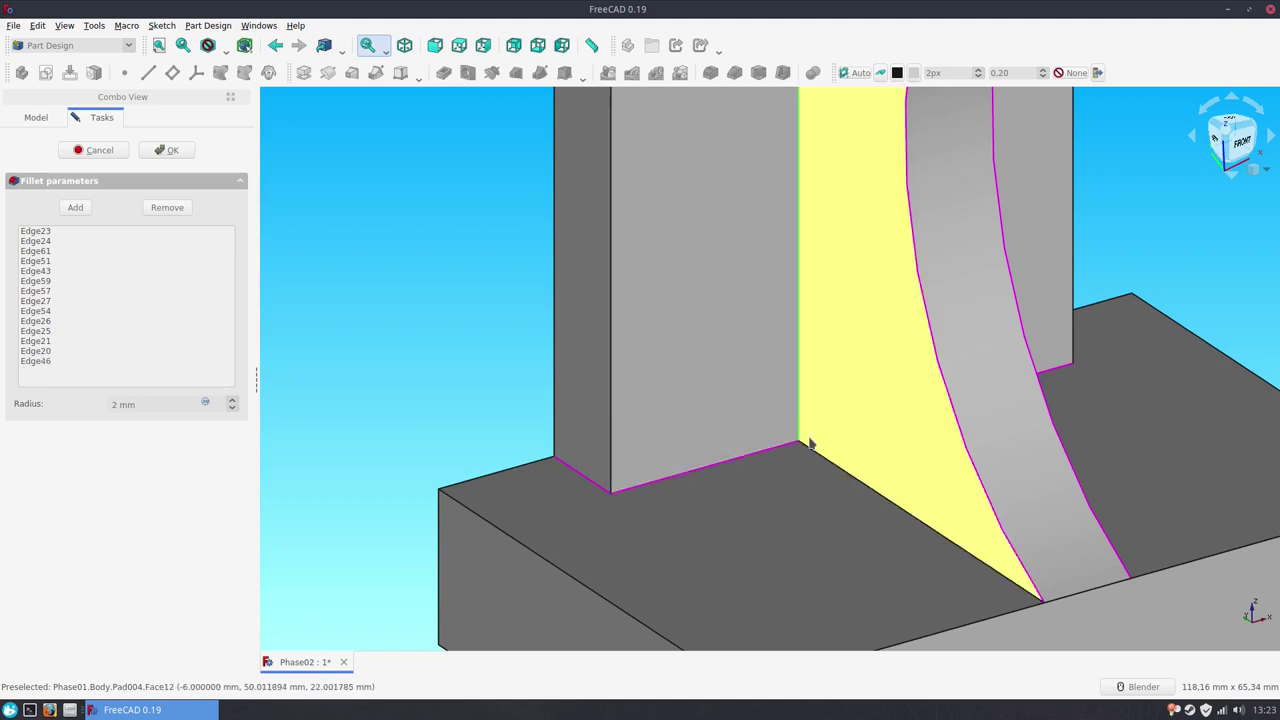
click(678, 570)
scroll(678, 570, down, 3)
click(70, 208)
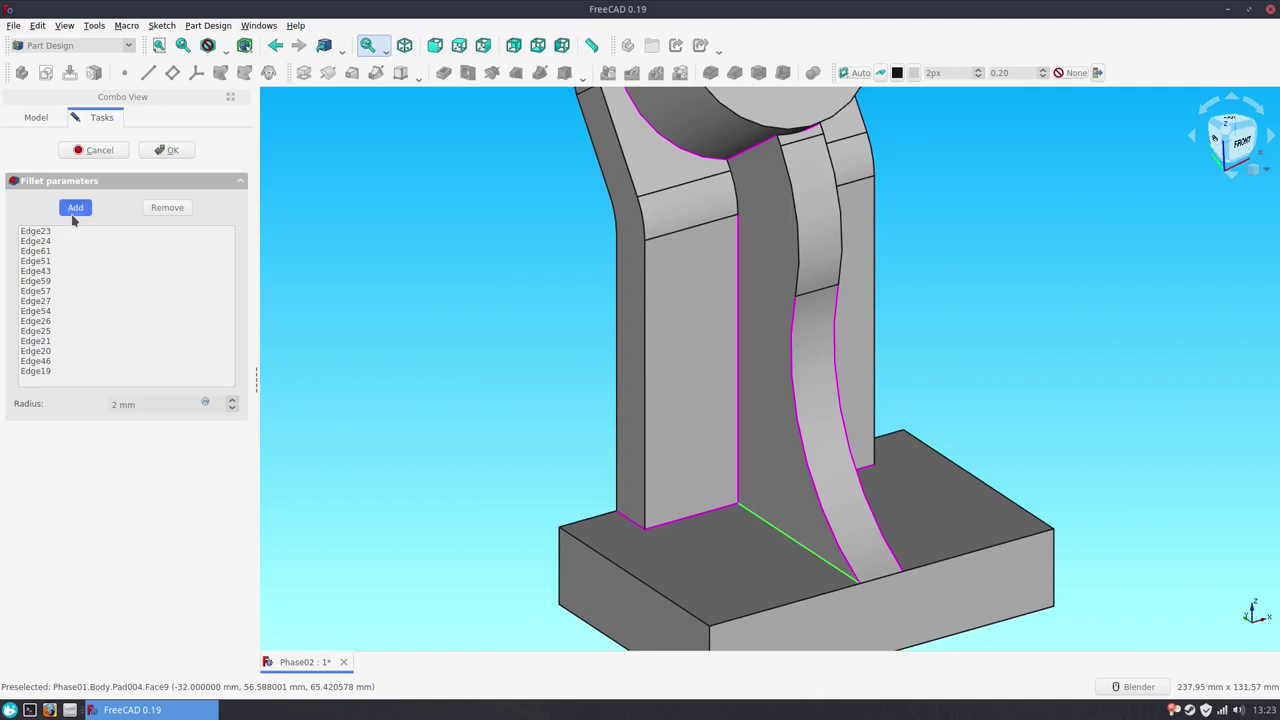
scroll(564, 430, down, 3)
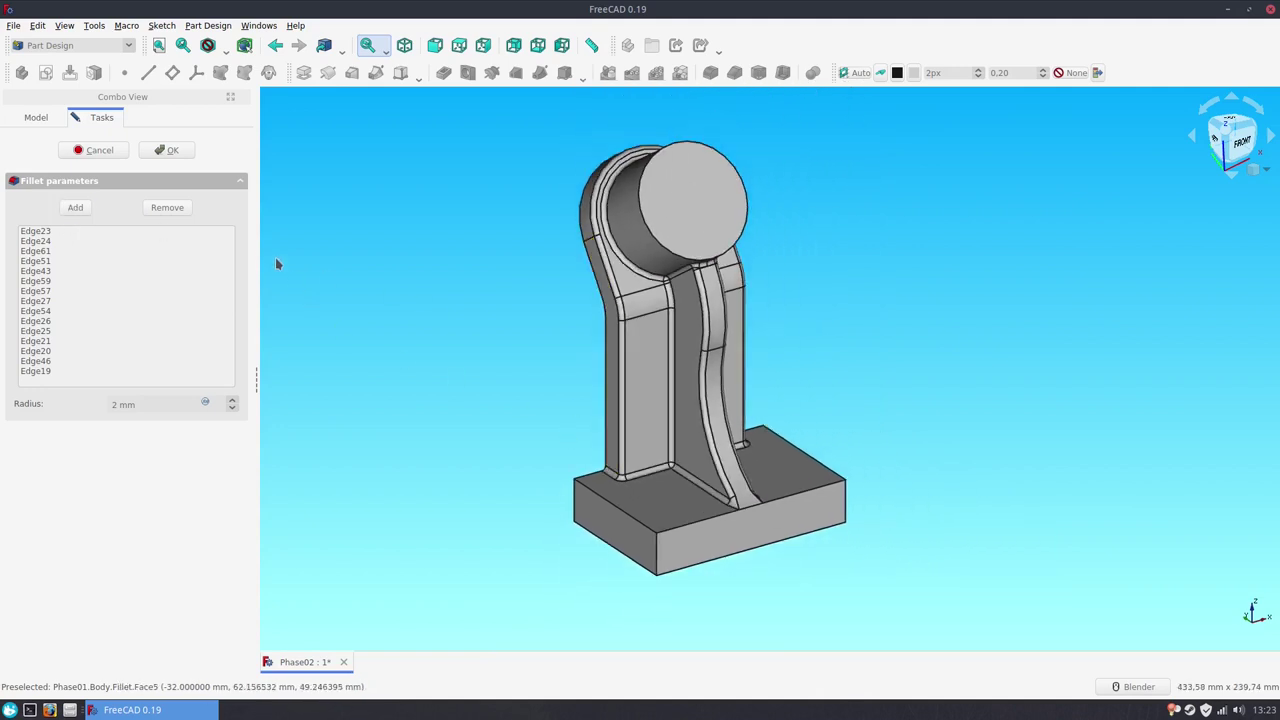
Step: Apply the 2 mm fillet and start a sketch on the pipe cylinder's flat end face
click(158, 150)
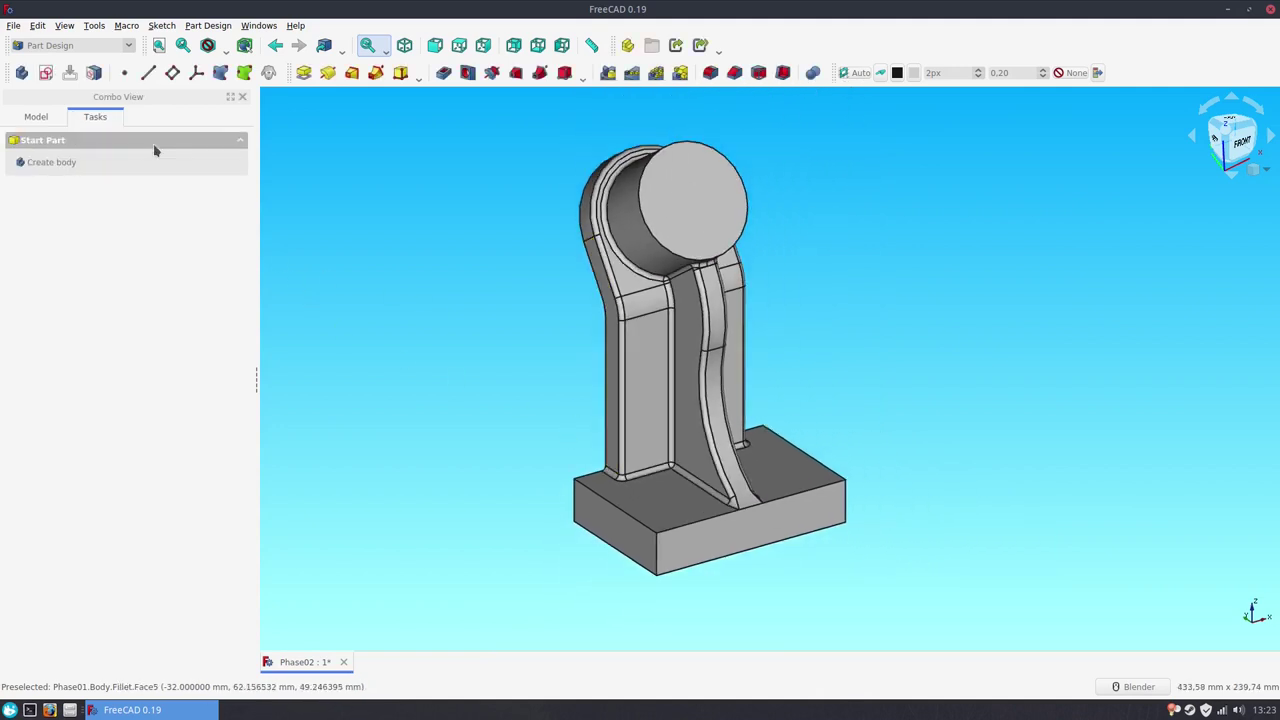
scroll(403, 206, up, 1)
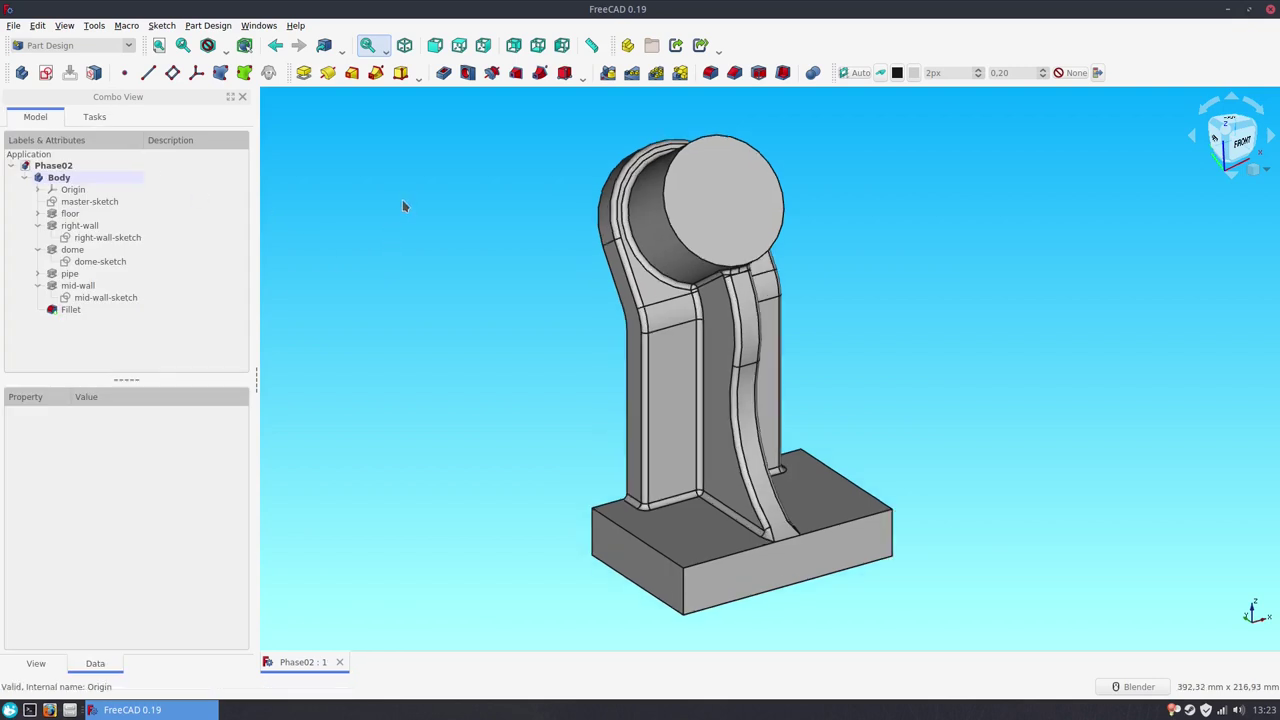
click(730, 248)
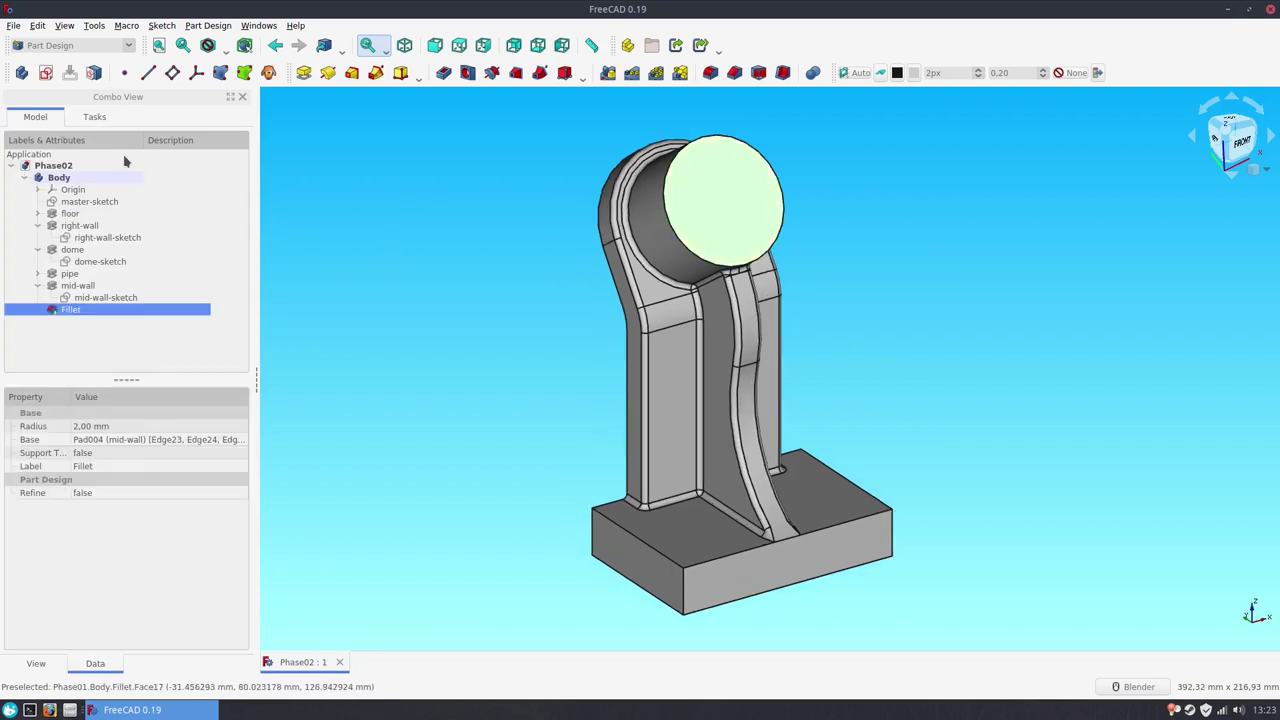
click(45, 72)
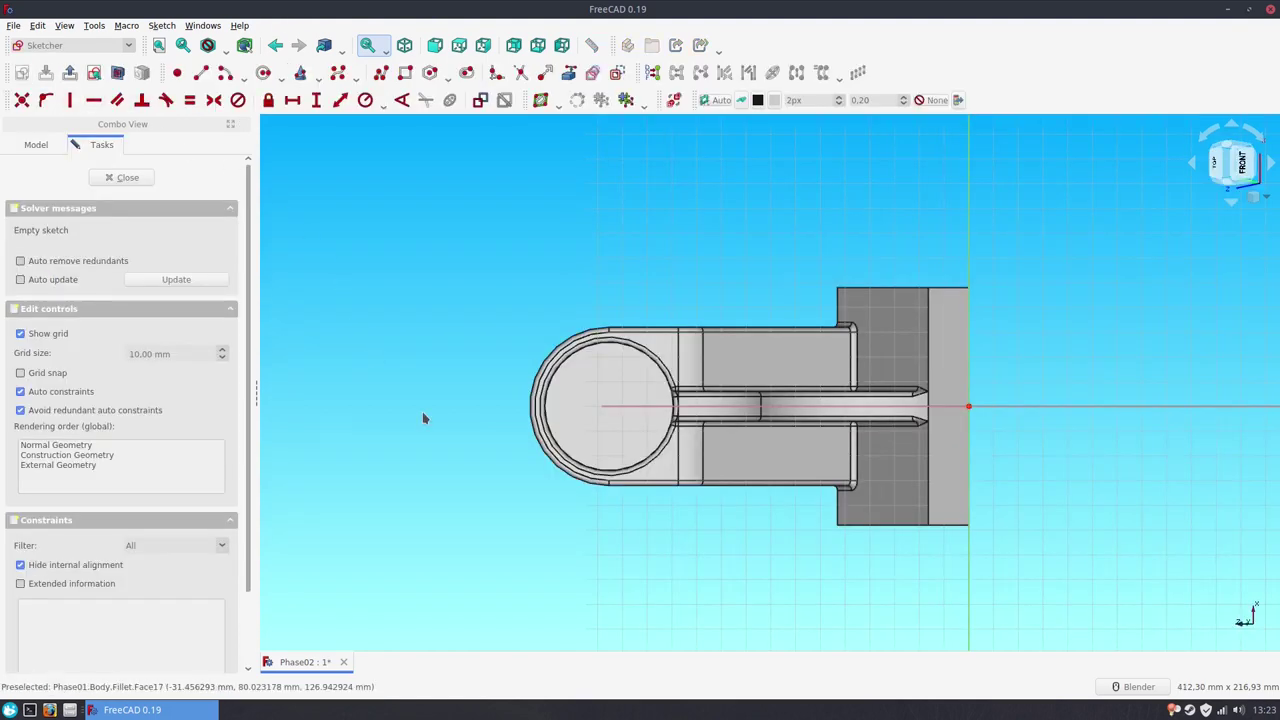
Step: Draw a circle centred on the referenced circular edge of the pipe end, then close the sketch
click(568, 72)
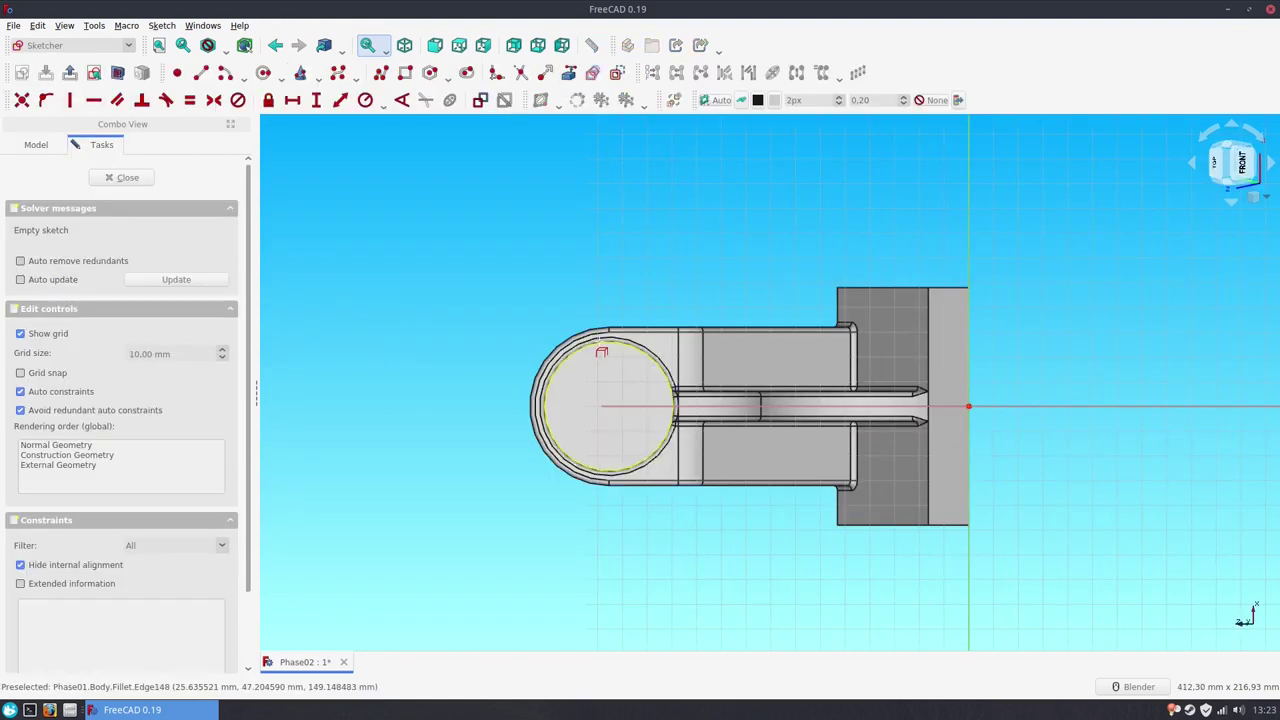
click(600, 342)
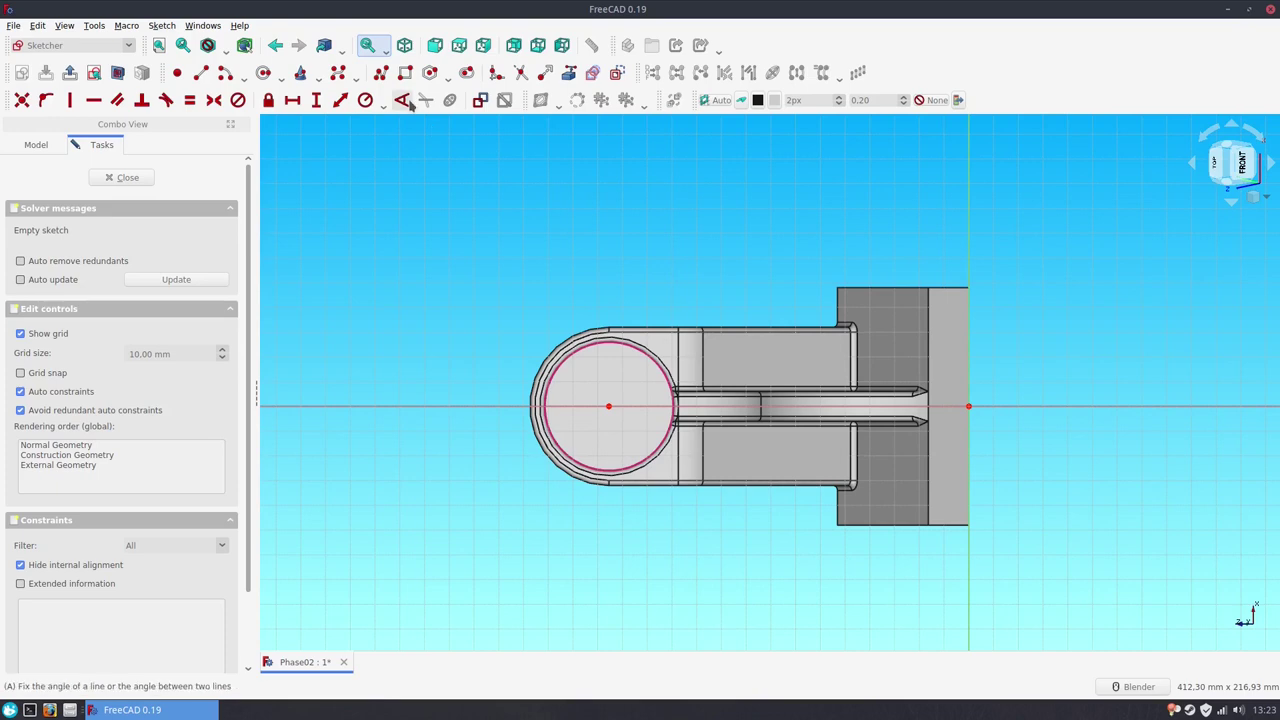
click(263, 72)
click(609, 407)
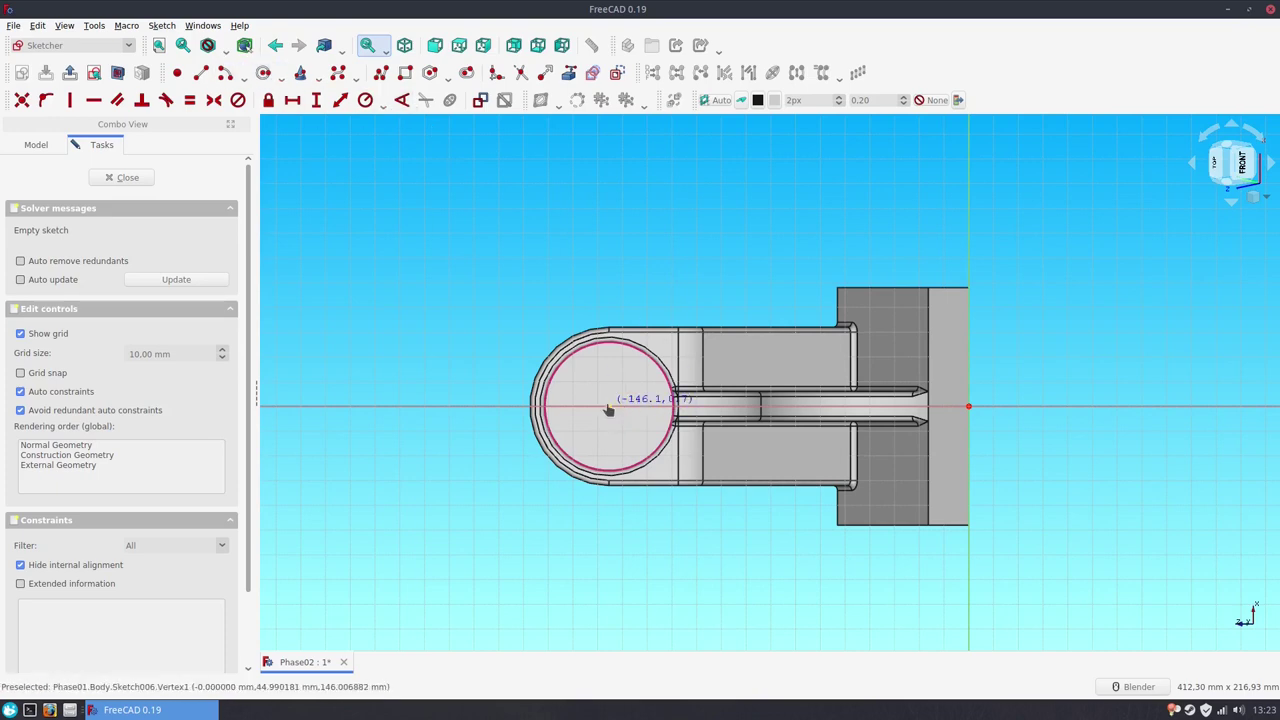
click(609, 366)
click(113, 177)
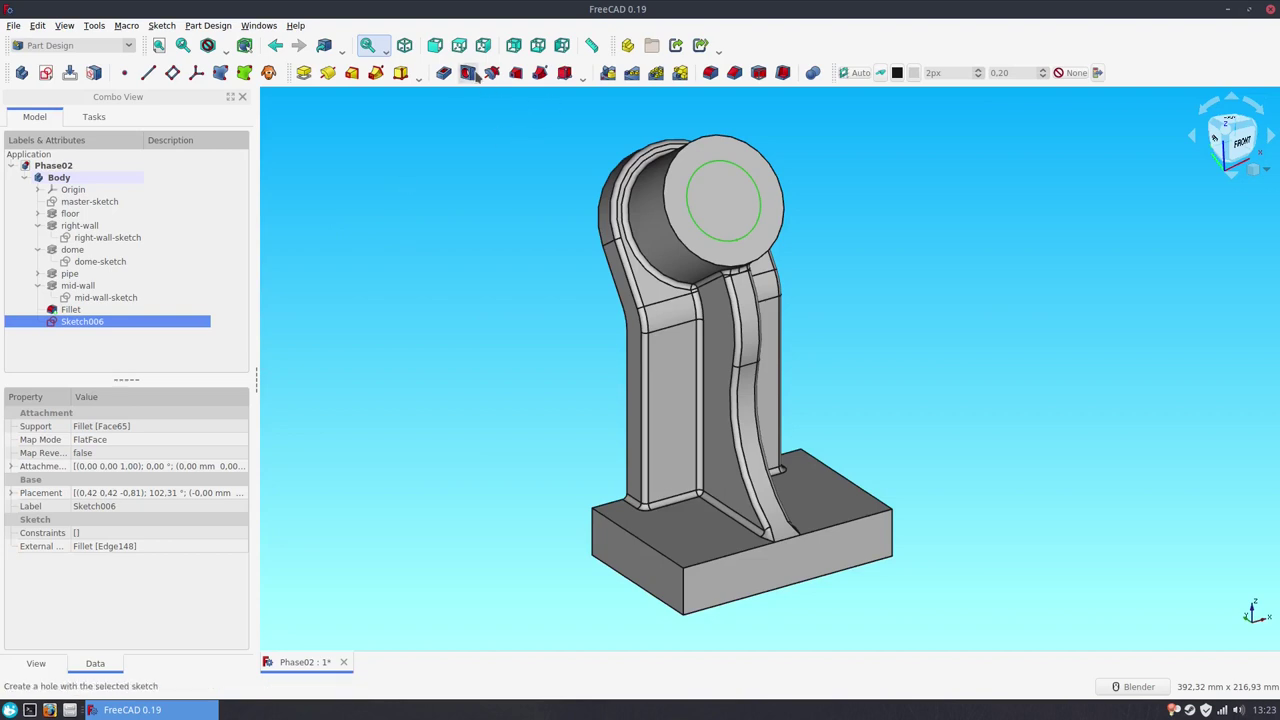
Step: Create a Hole from the sketch with 32 mm diameter and Through all depth
click(476, 76)
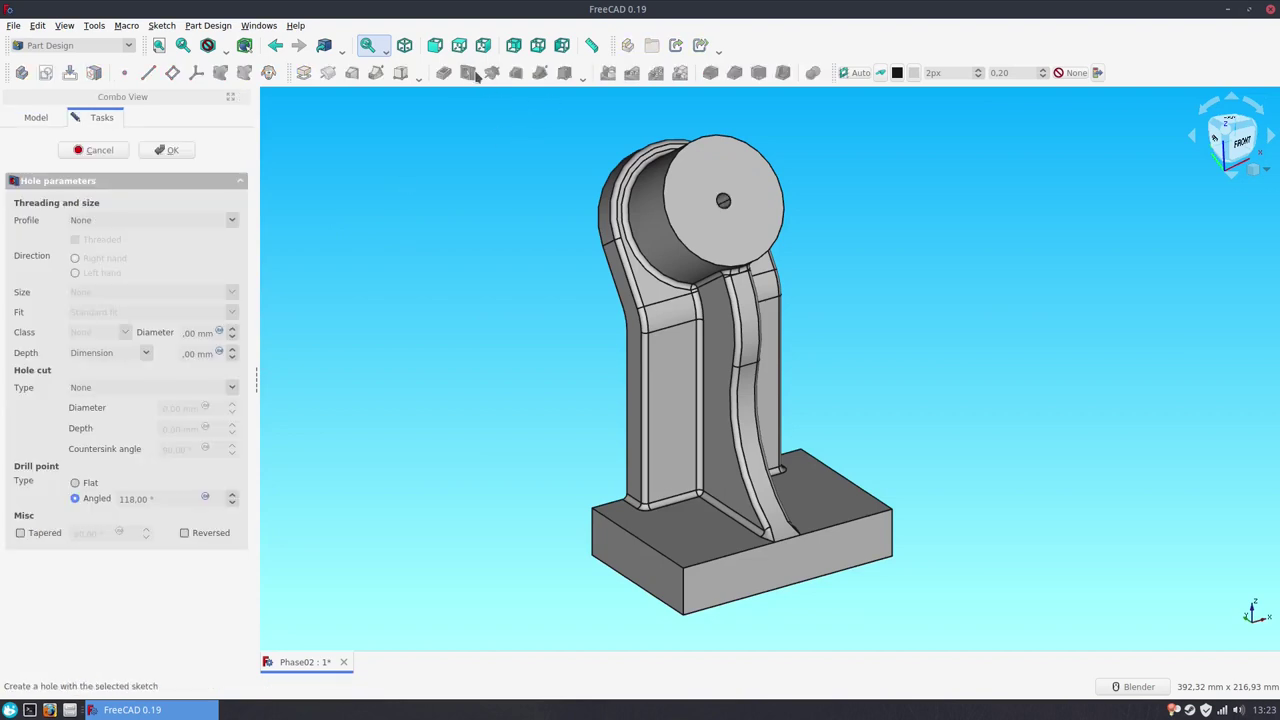
key(3)
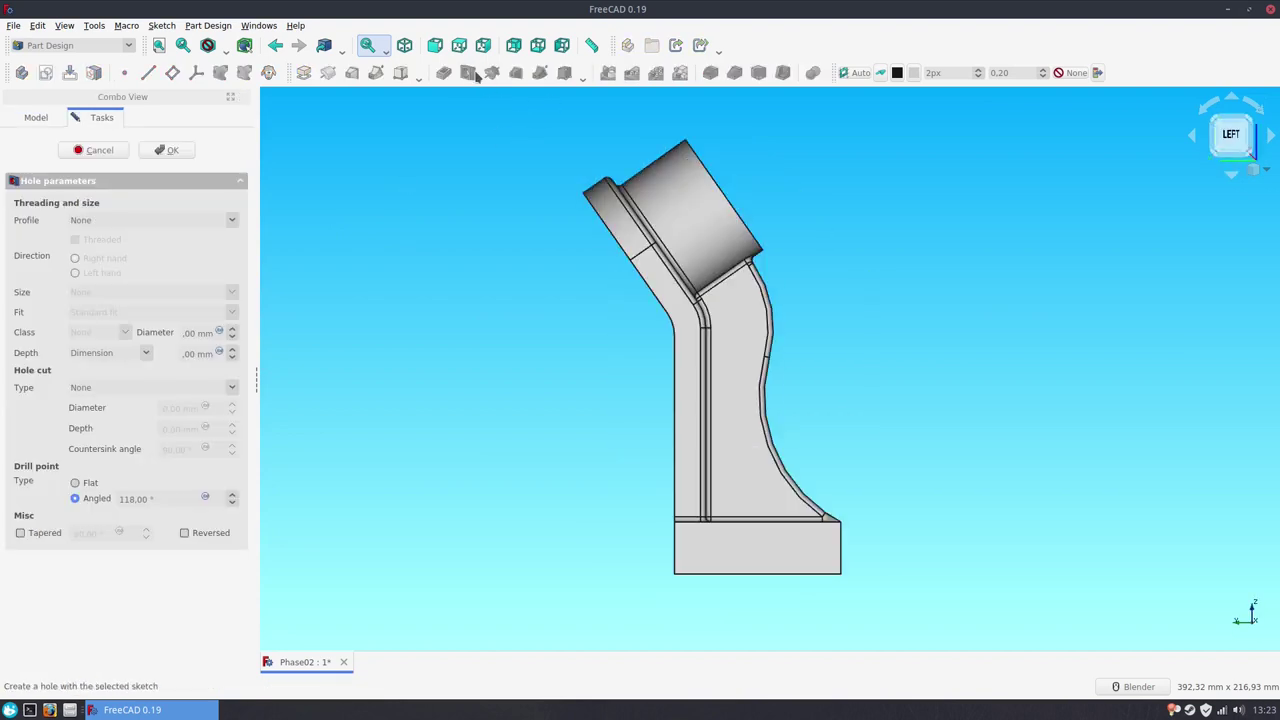
middle_drag(884, 249, 672, 315)
key(0)
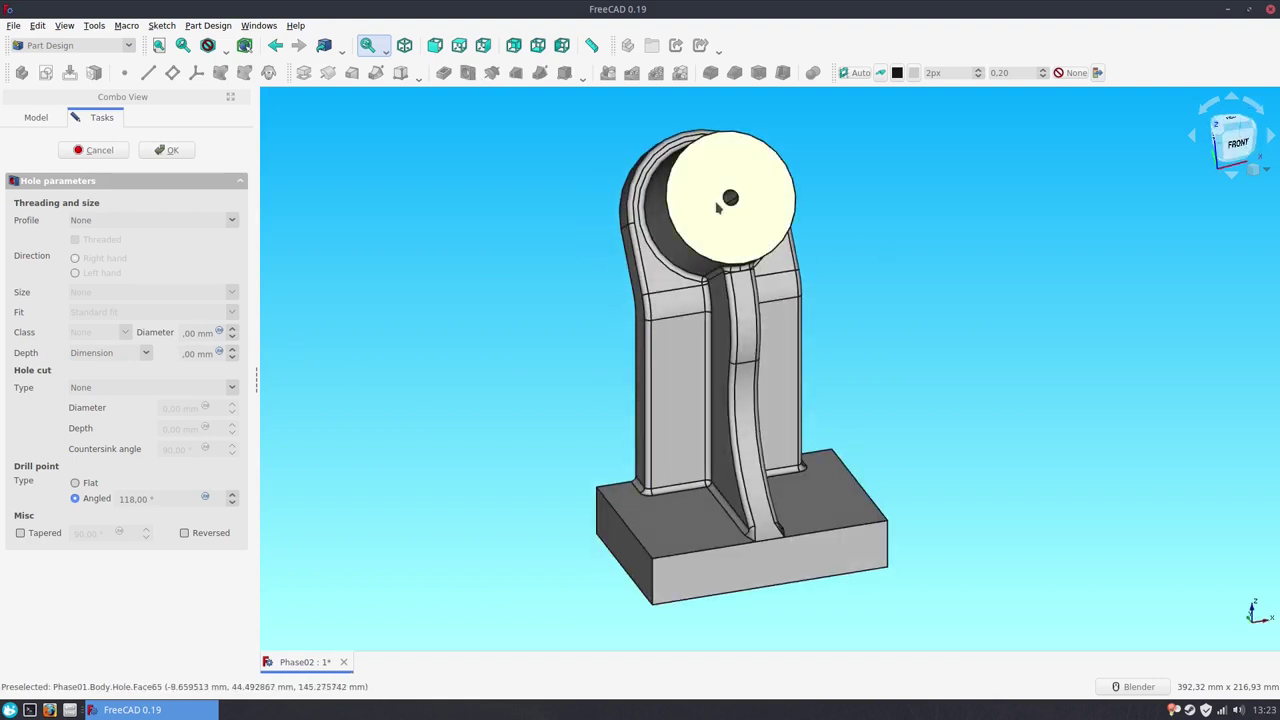
triple_click(192, 334)
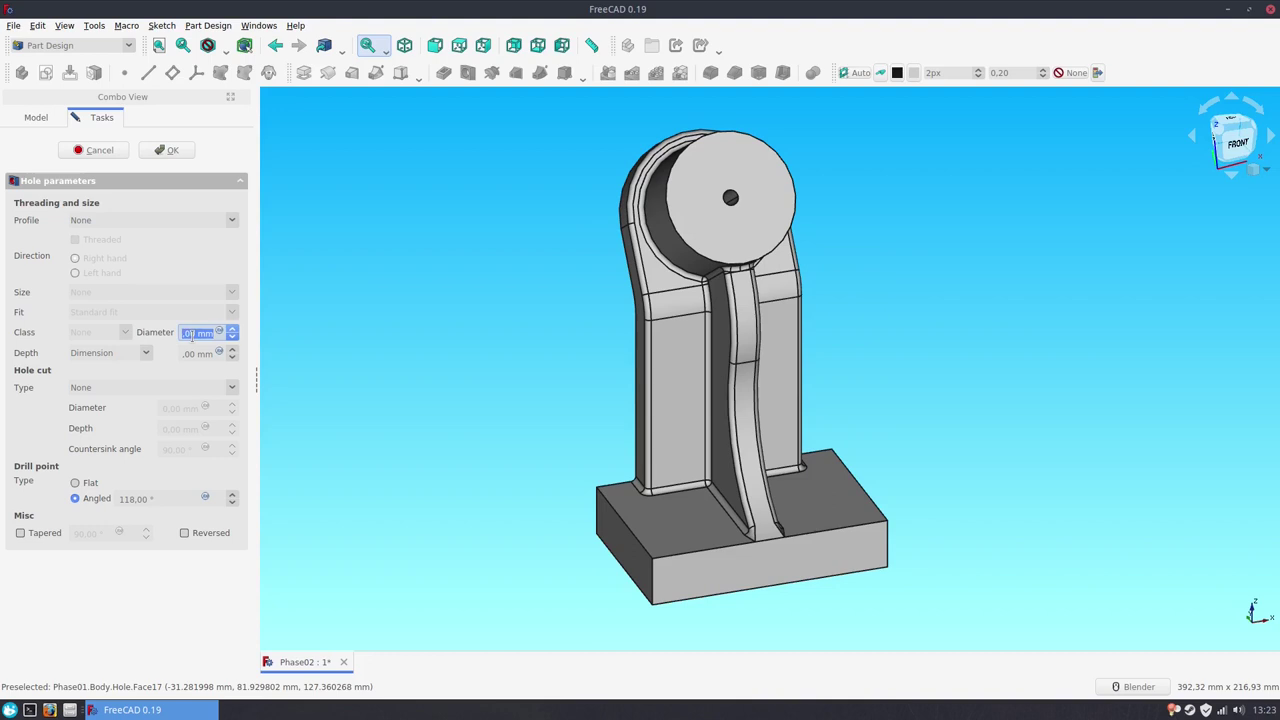
text(20)
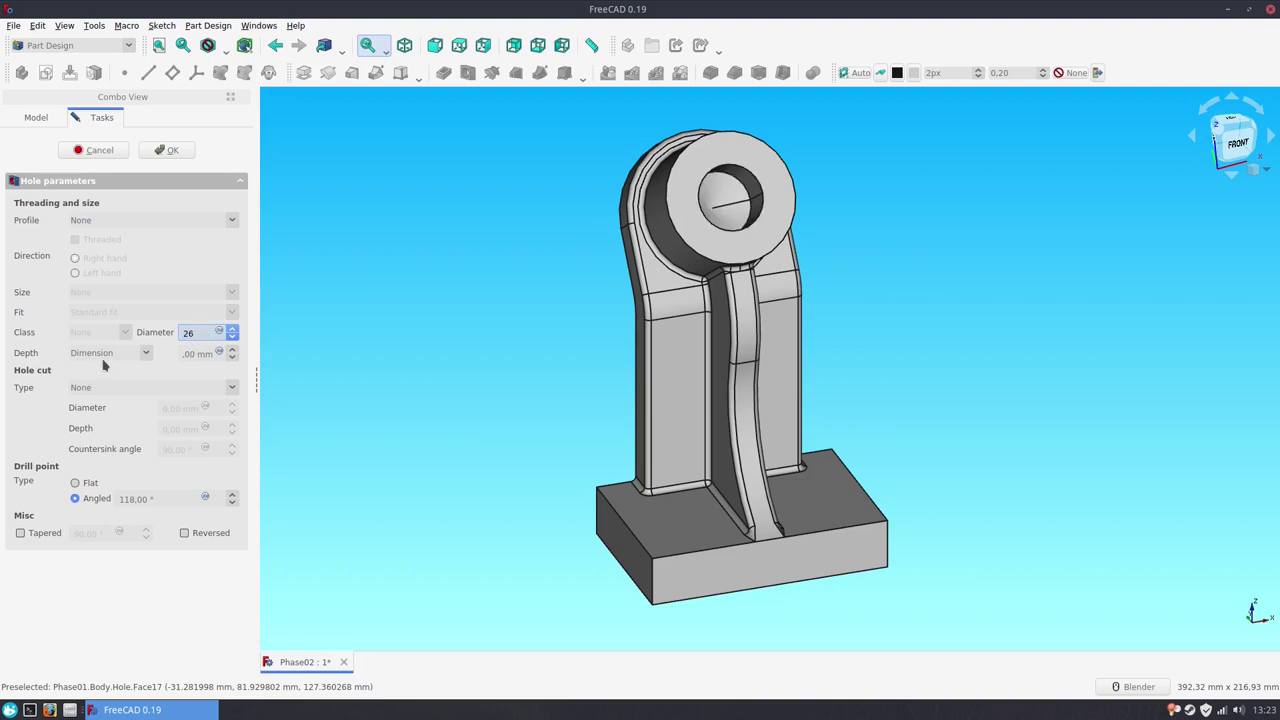
click(103, 353)
click(100, 369)
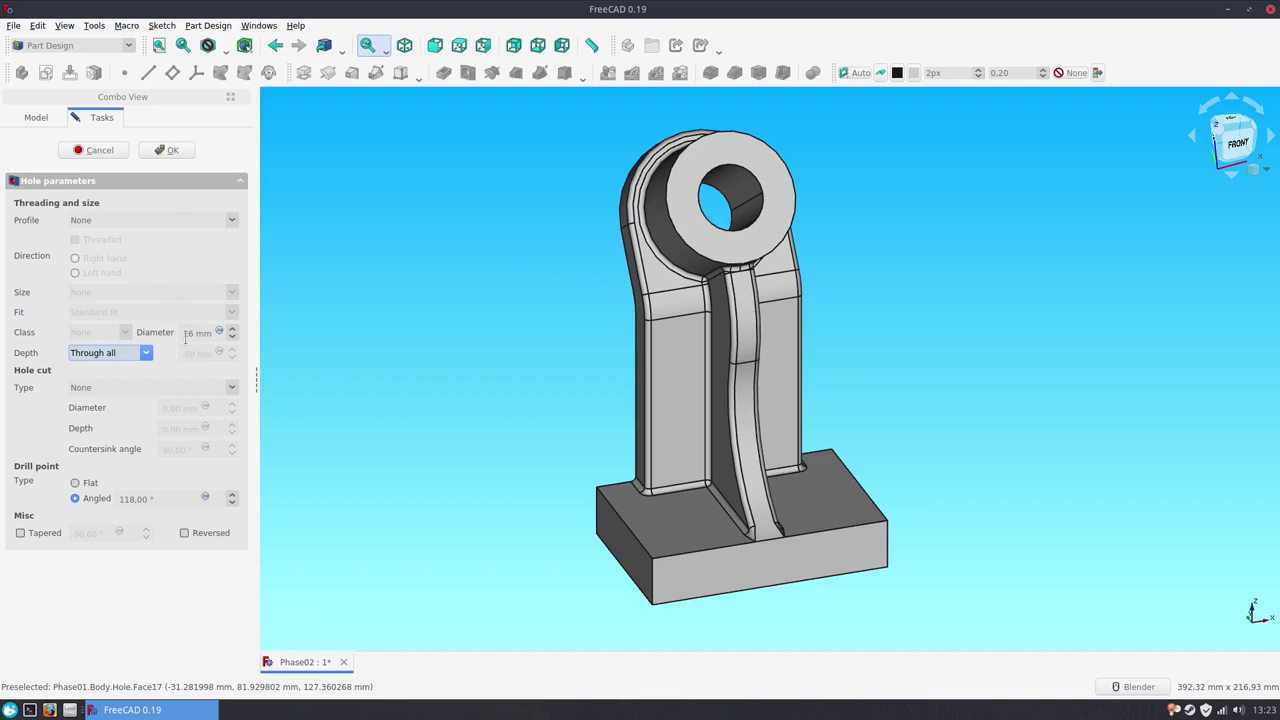
double_click(185, 336)
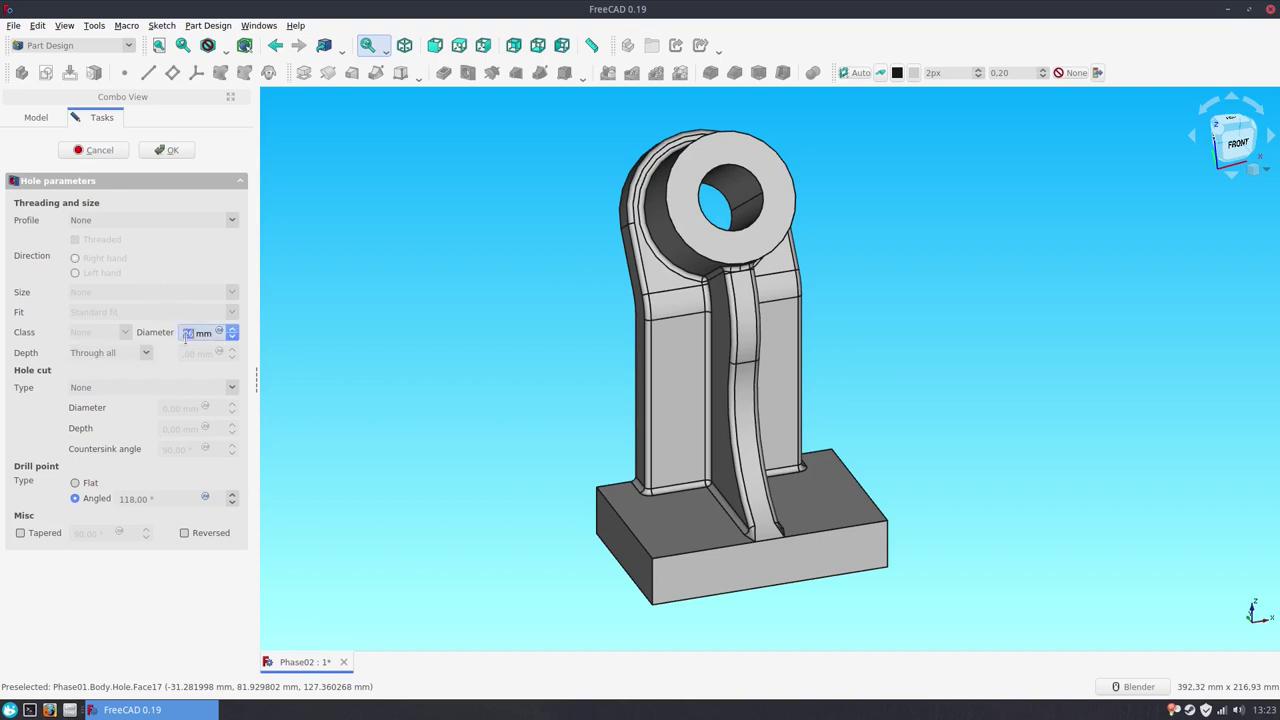
text(32)
click(166, 150)
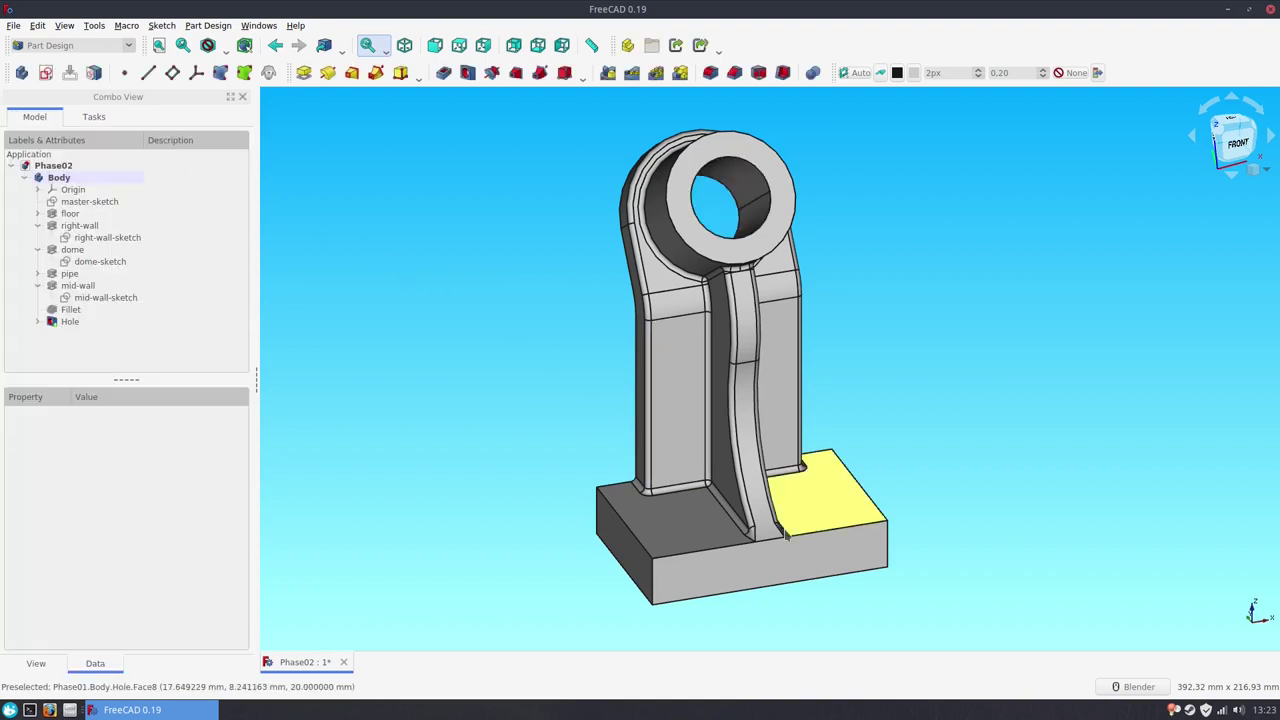
Step: Rename the hole's sketch to pipe-hole
middle_drag(737, 566, 694, 417)
click(707, 444)
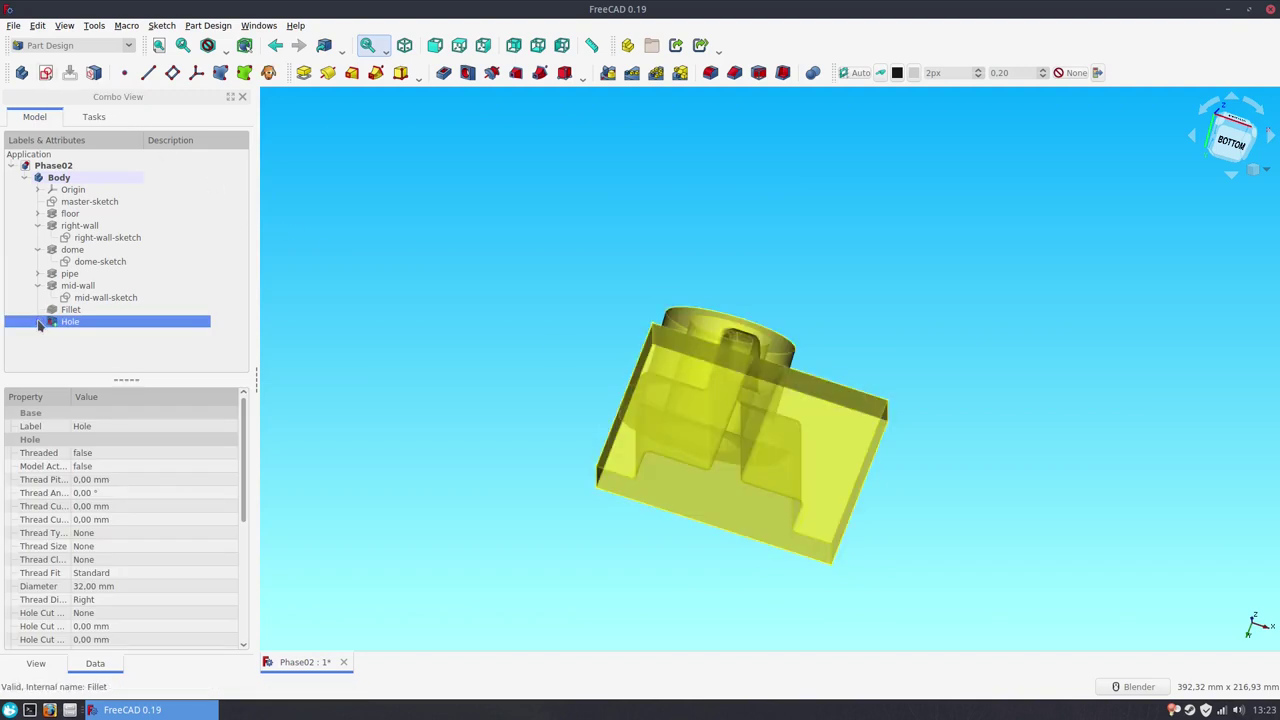
click(38, 321)
click(90, 334)
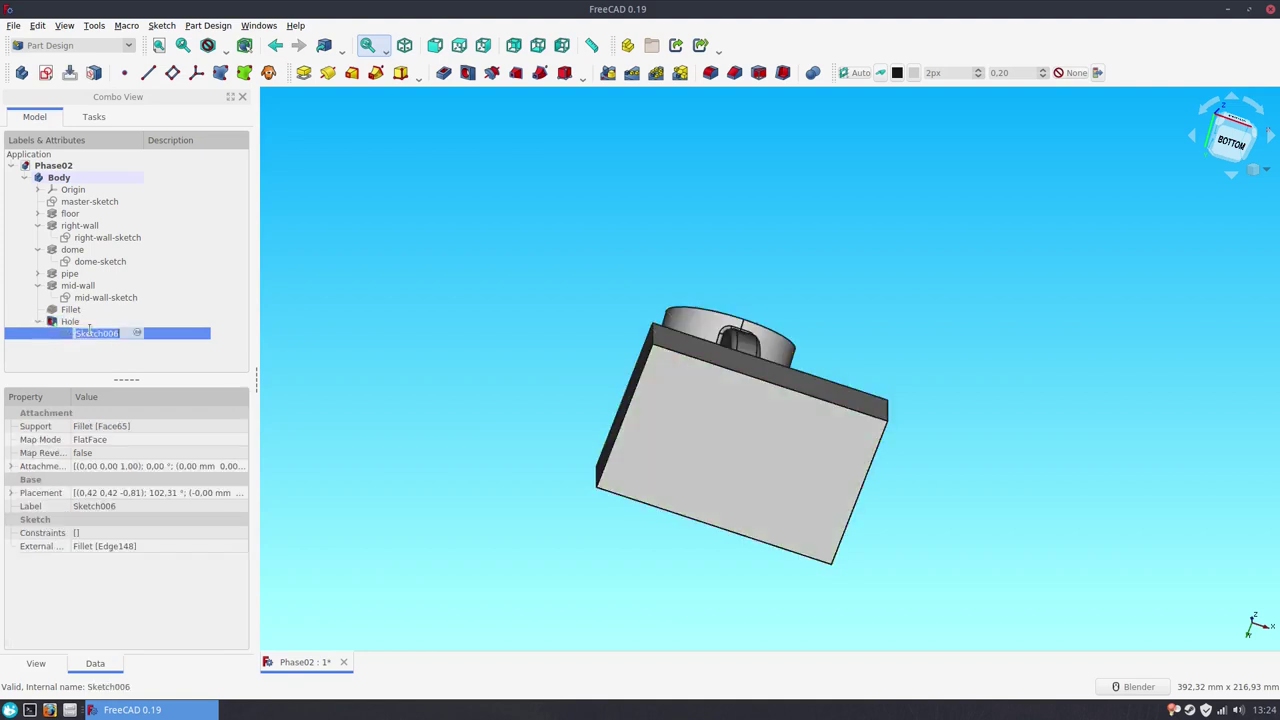
text(pipe-hole)
key(Return)
Step: Rename the sketch to pipe-hole-sketch and the Hole feature to pipe-hole
click(72, 321)
click(72, 321)
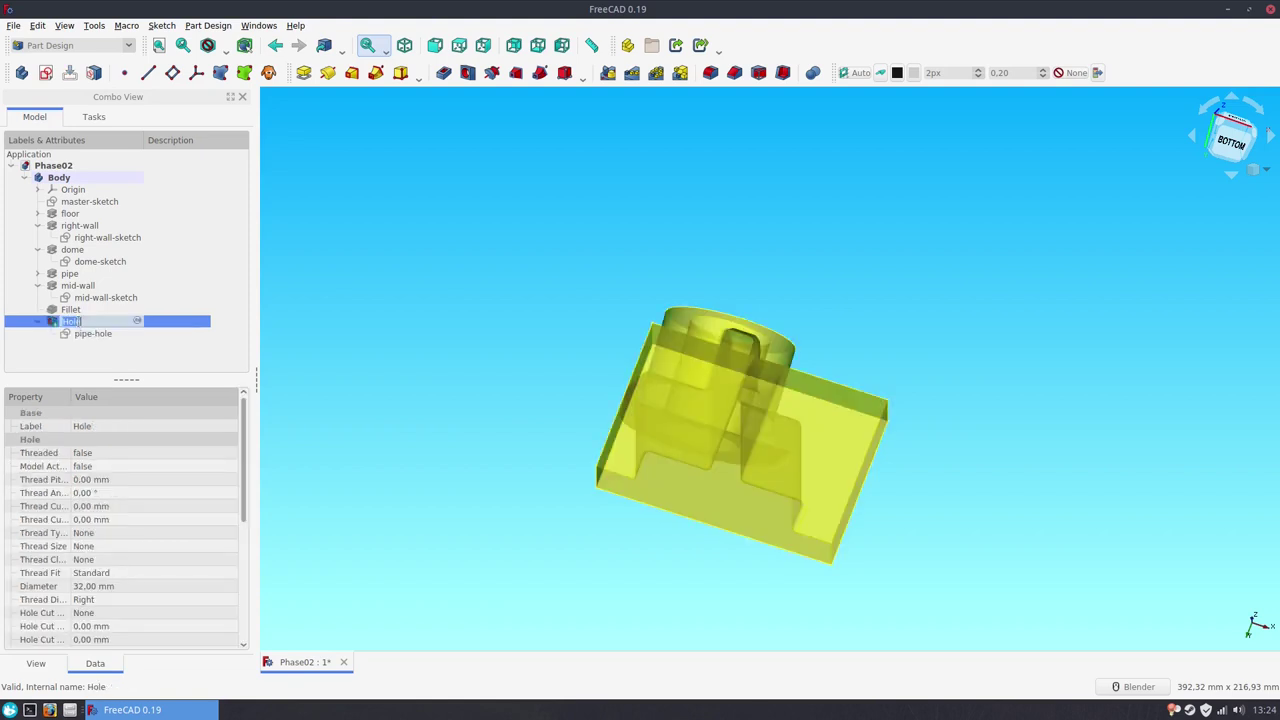
click(87, 337)
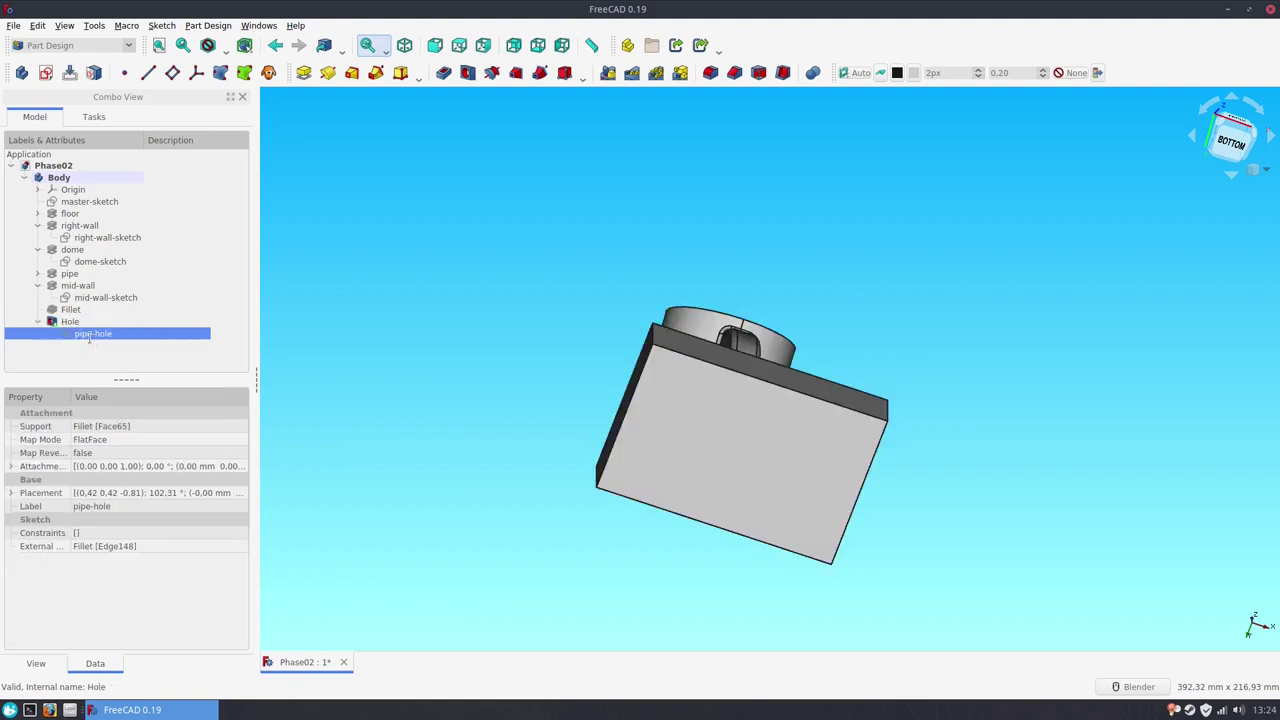
click(89, 336)
text(sket)
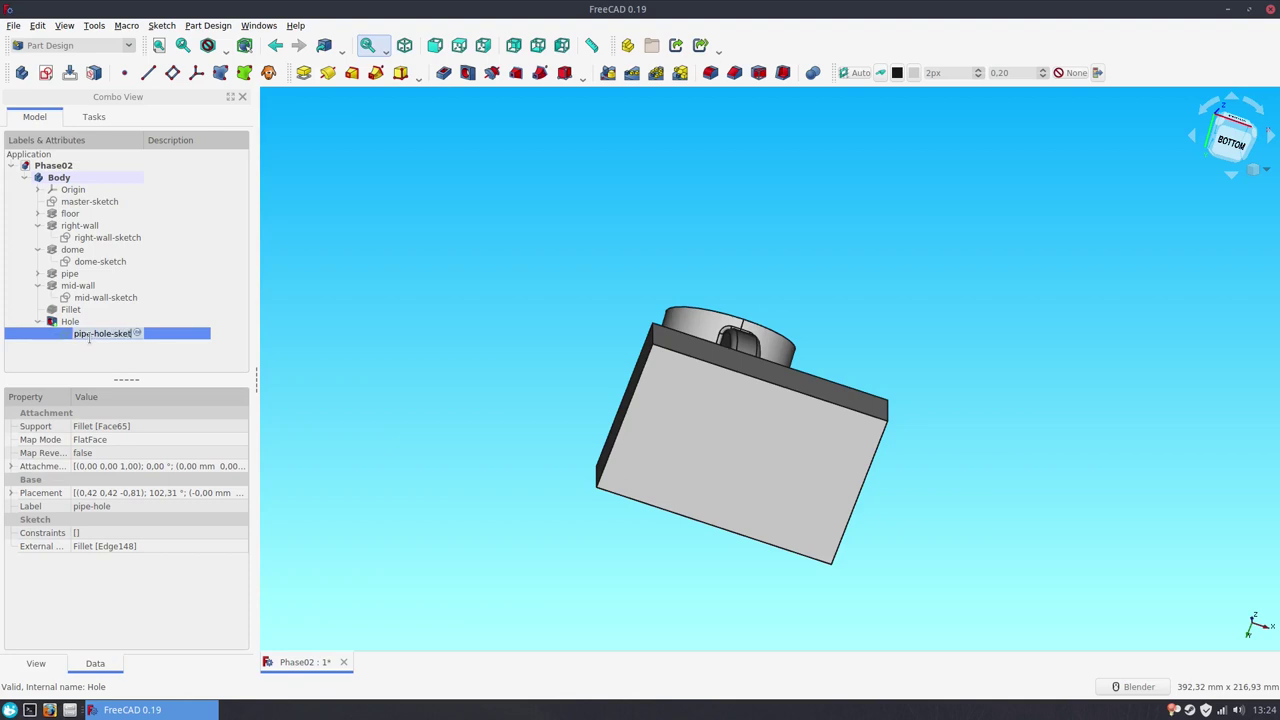
text(ch)
key(Return)
click(79, 323)
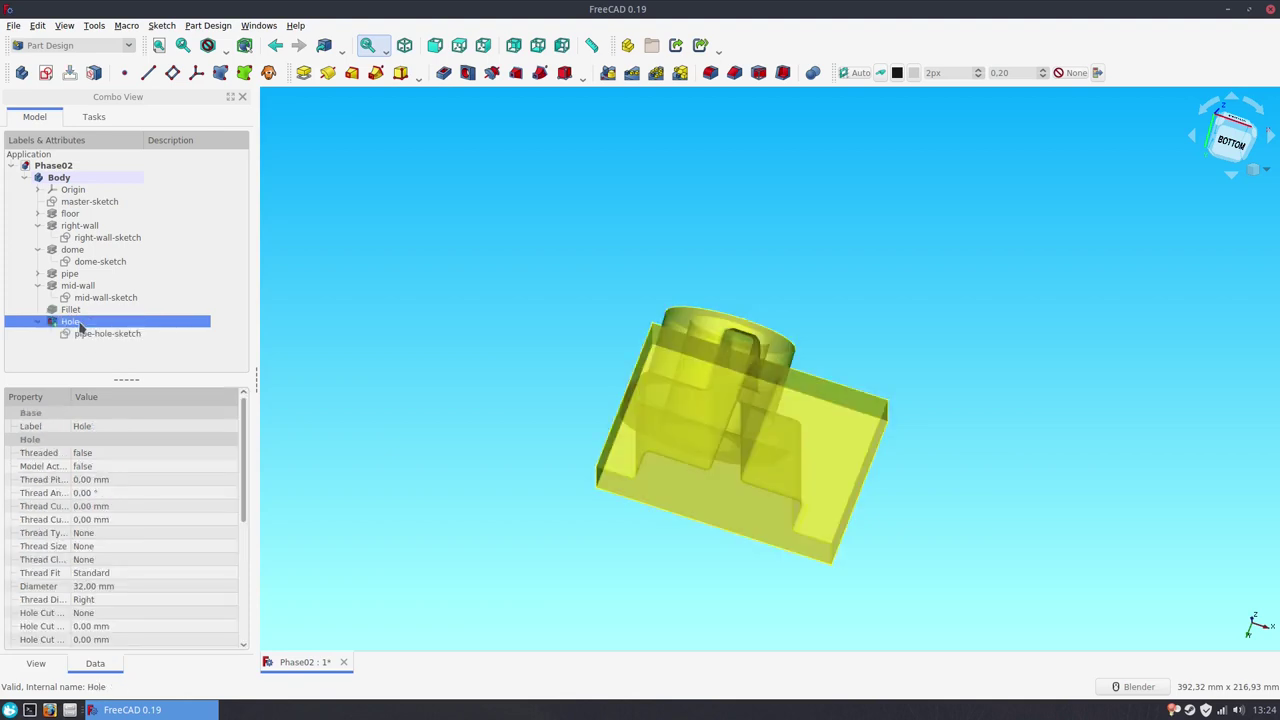
click(79, 322)
text(pip)
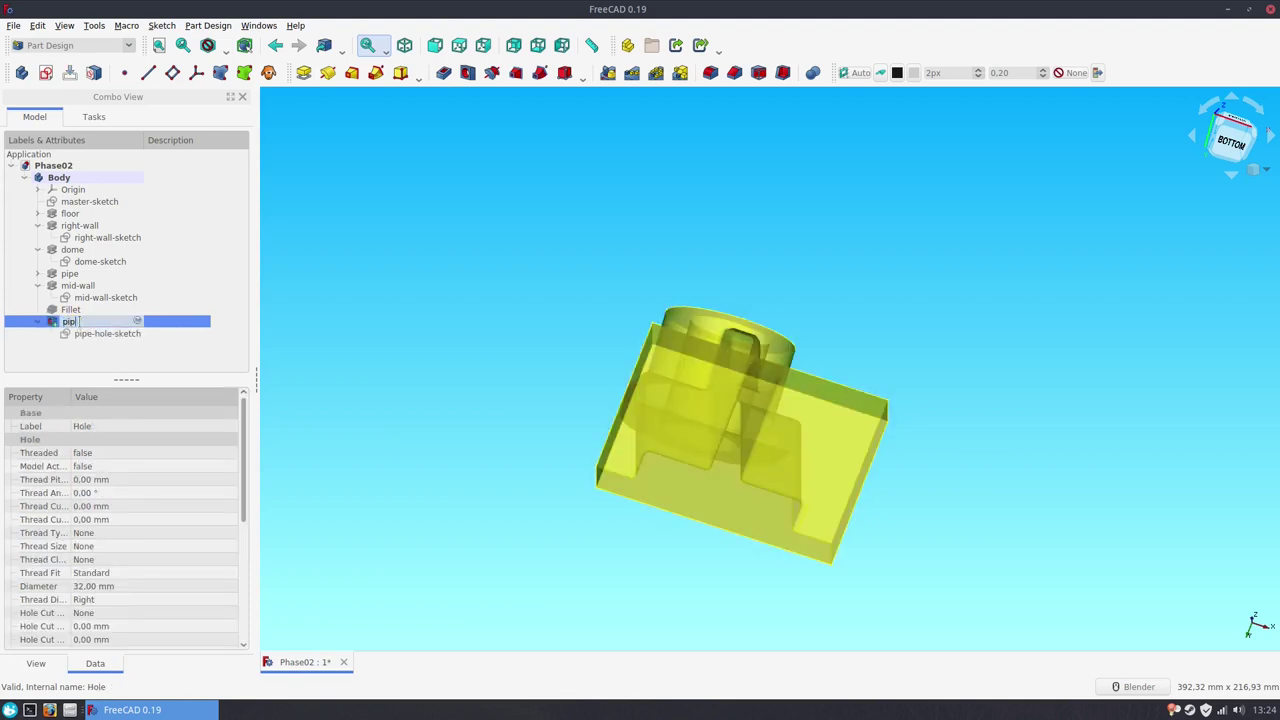
text(e-hol)
key(Return)
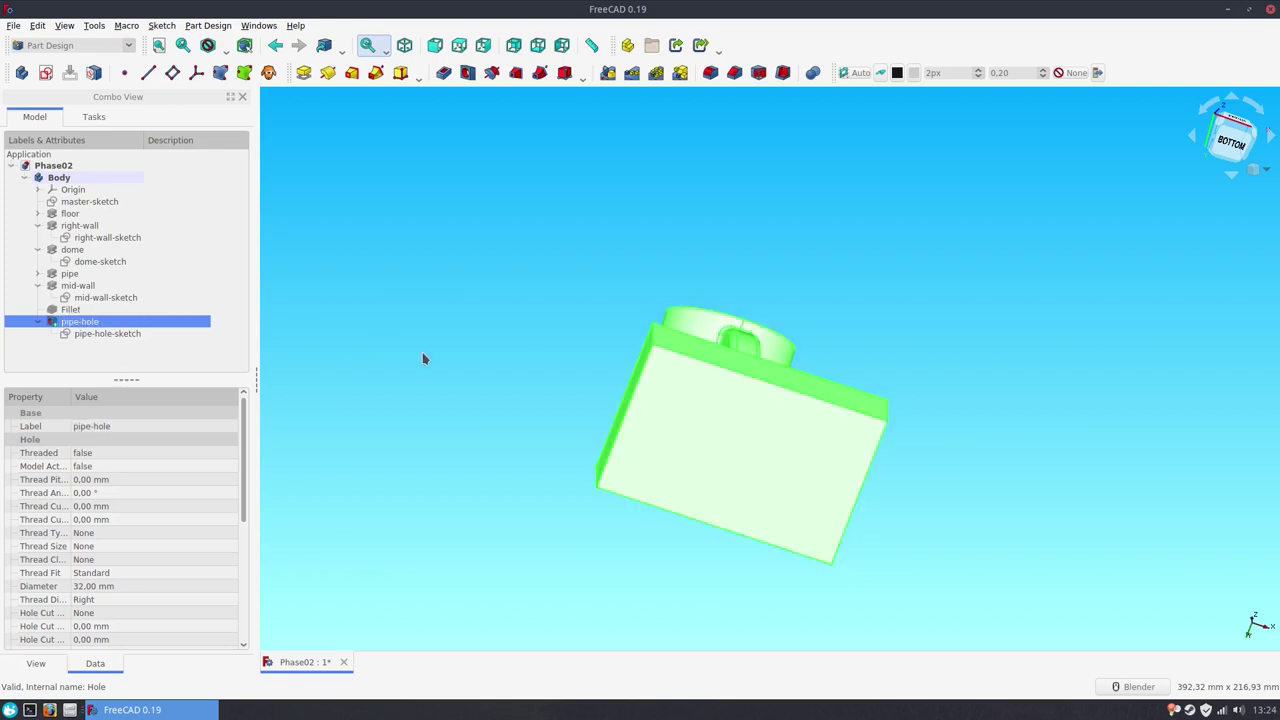
Step: Sketch two circles on the base underside, referencing the part's existing edges
click(45, 82)
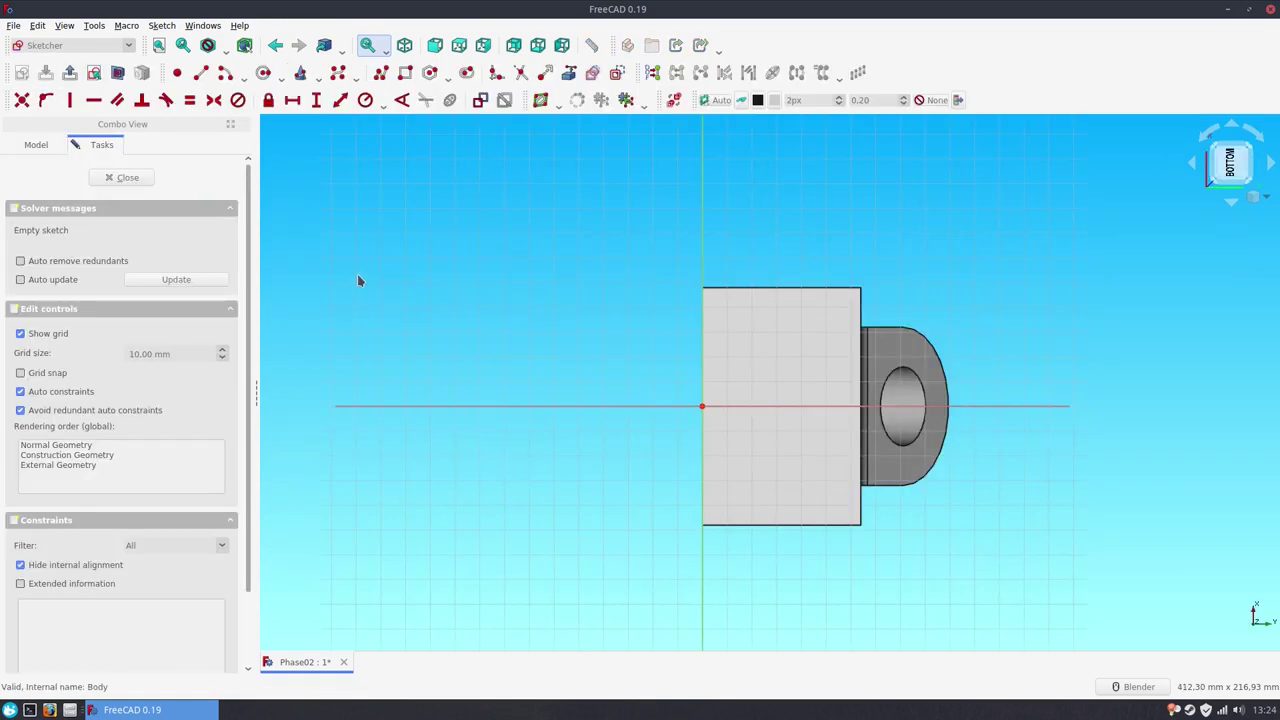
click(575, 77)
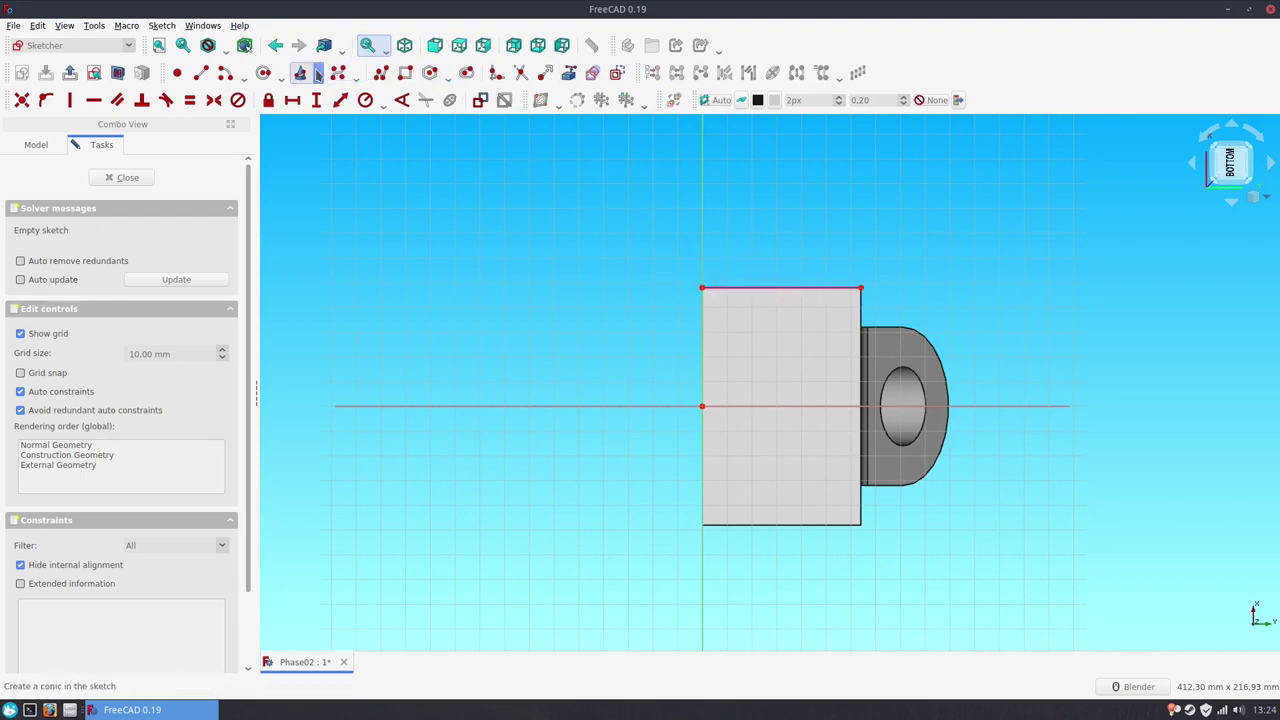
click(263, 73)
click(779, 322)
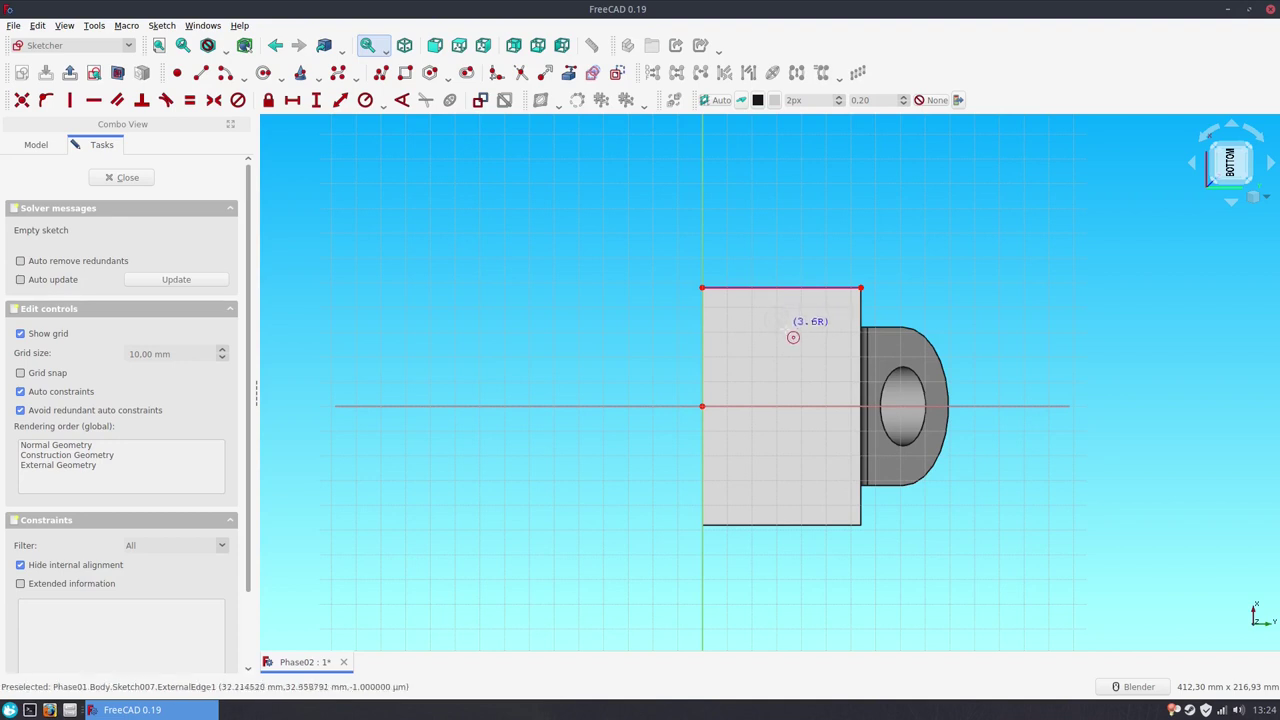
click(788, 338)
click(778, 492)
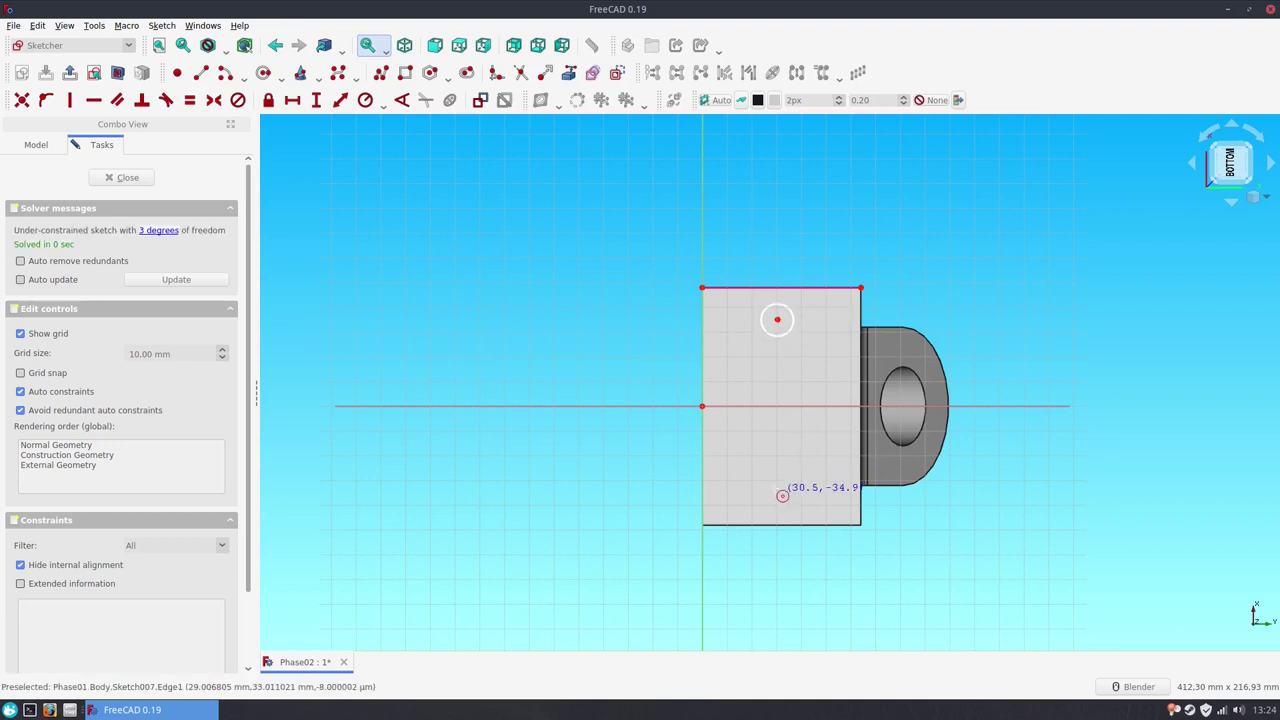
click(775, 478)
key(Escape)
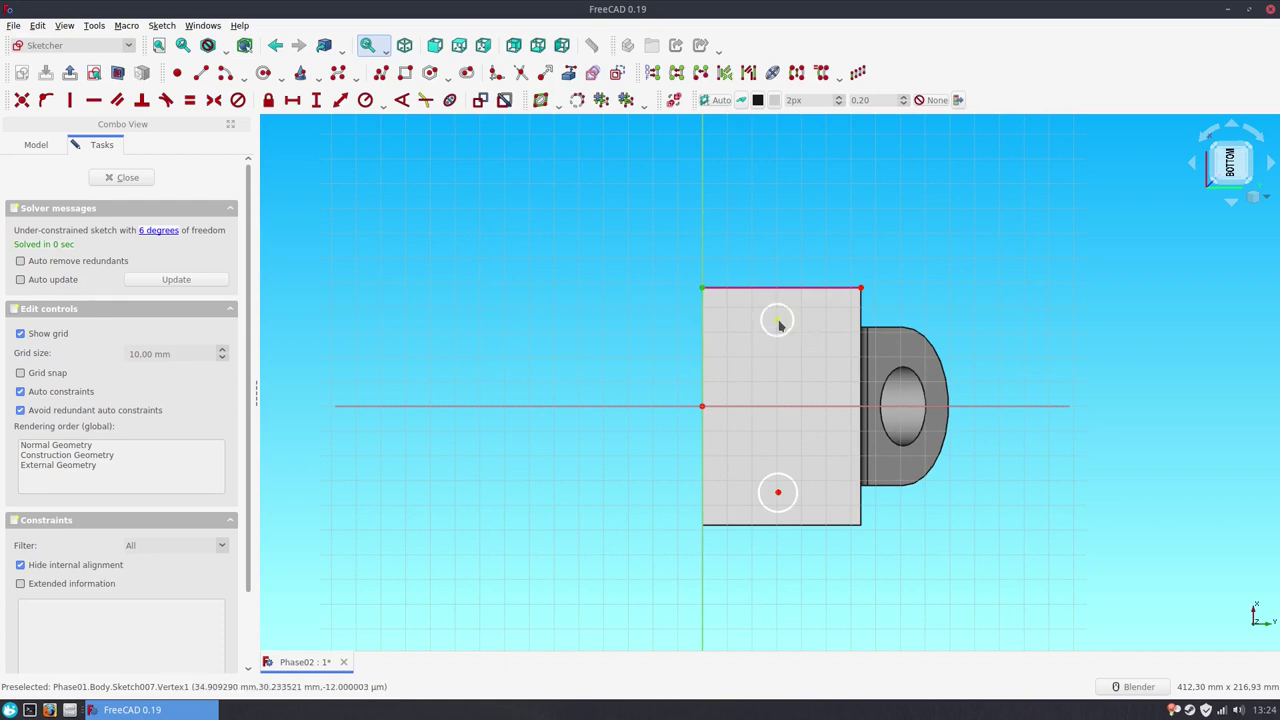
Step: Place the upper circle 18 mm from the top edge and 32 mm in
click(316, 100)
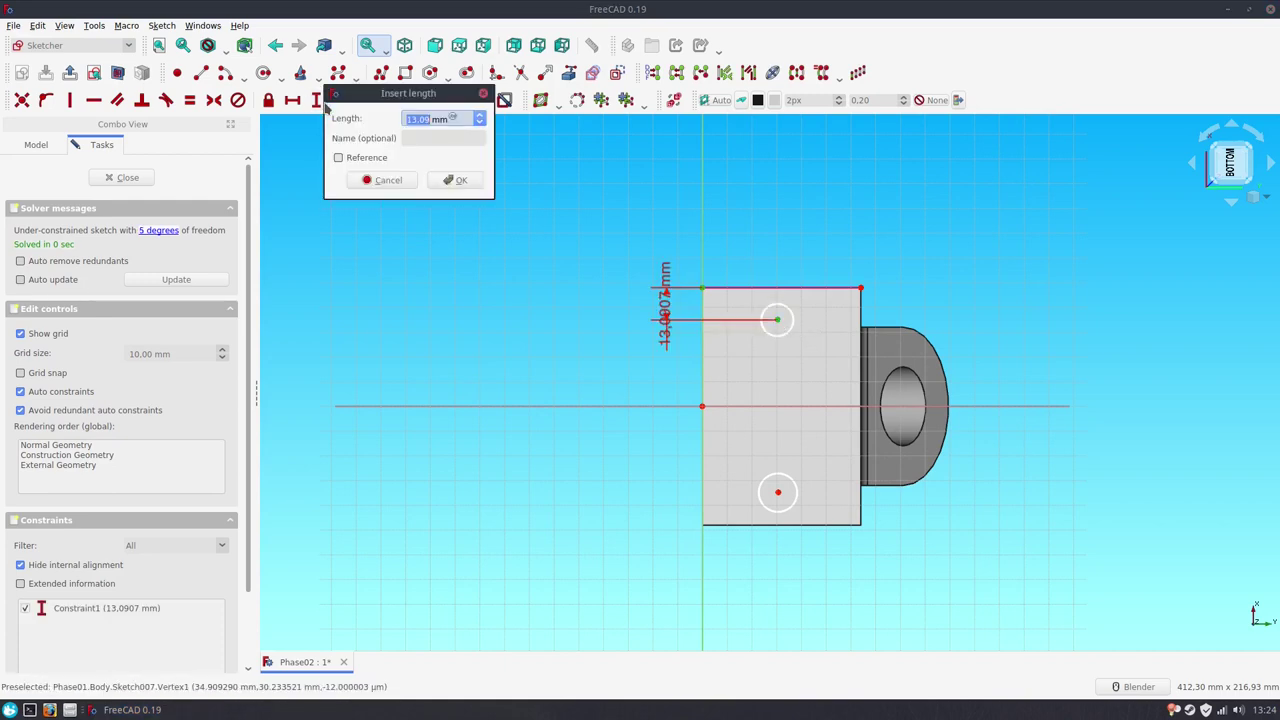
text(1)
key(Return)
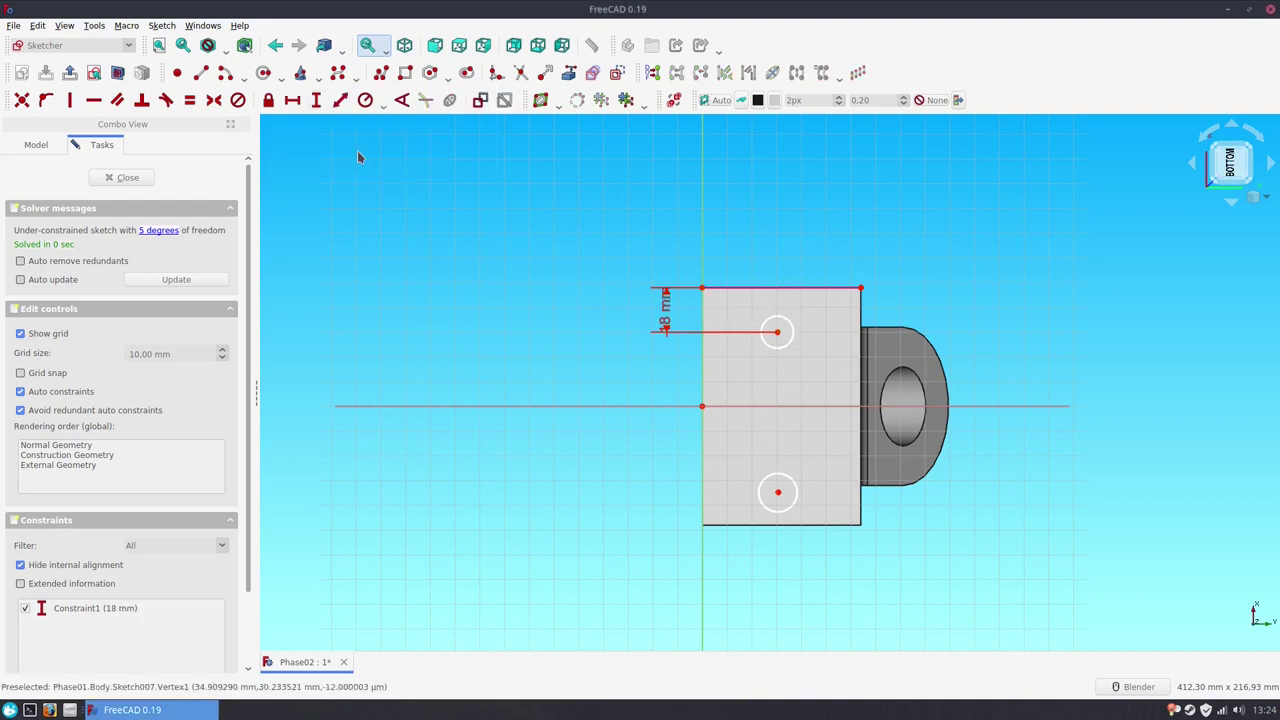
click(775, 335)
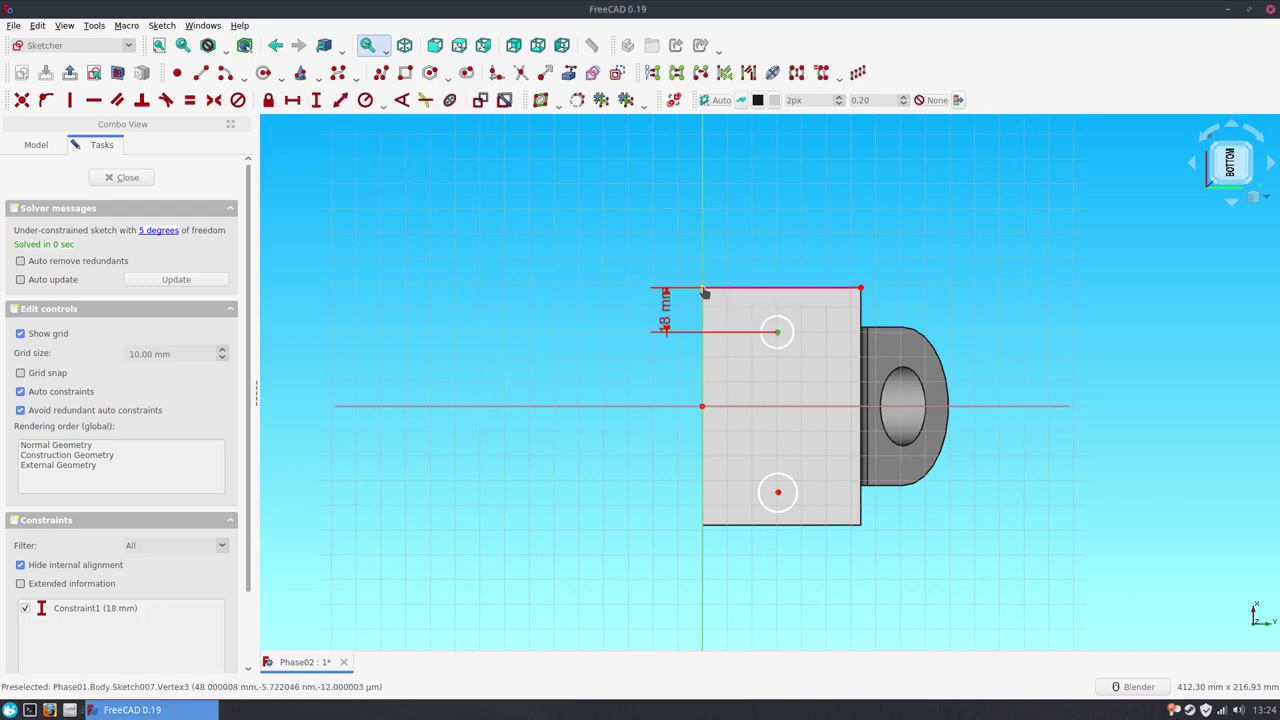
click(292, 100)
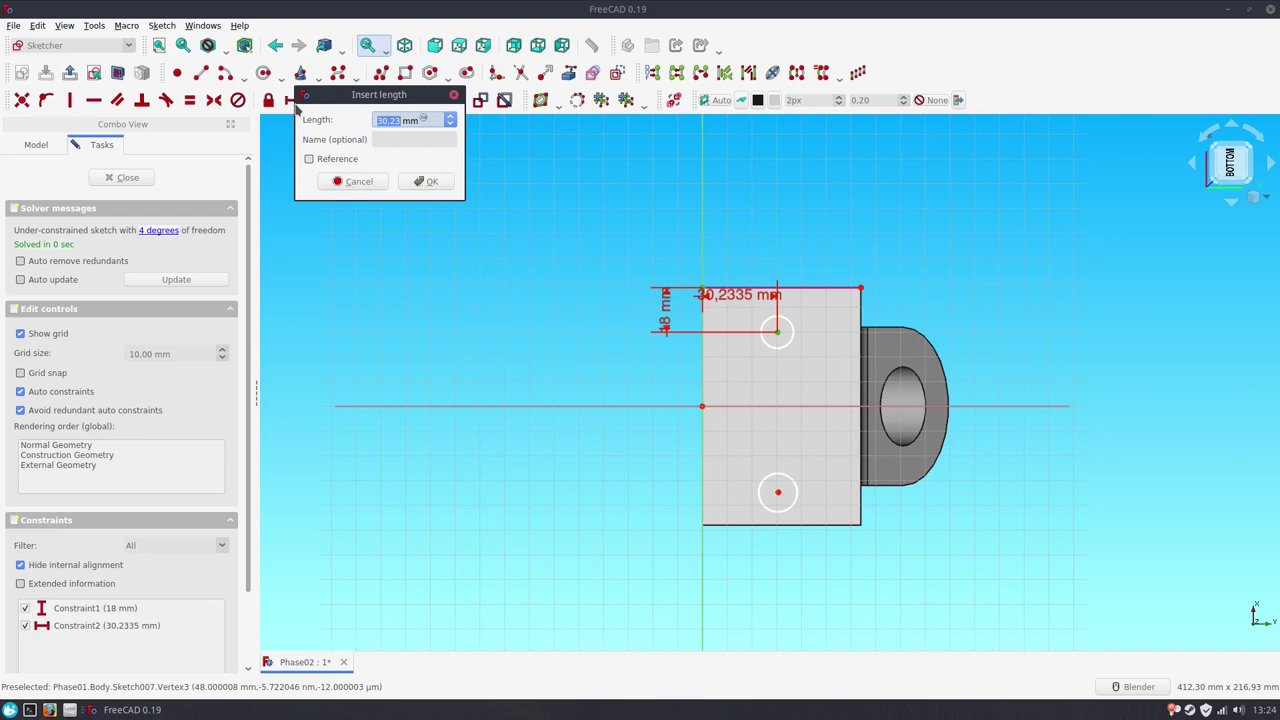
text(32)
key(Return)
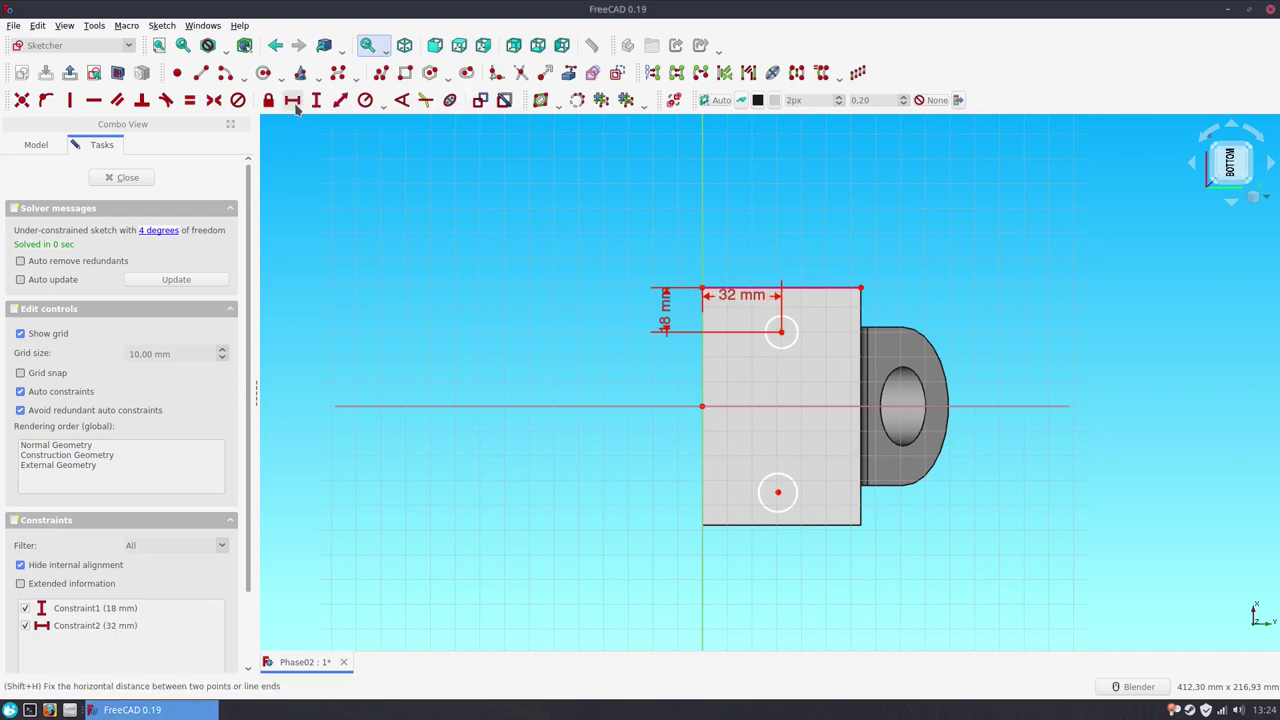
Step: Space the circle centres 60 mm apart, align them vertically, and close the sketch
click(778, 492)
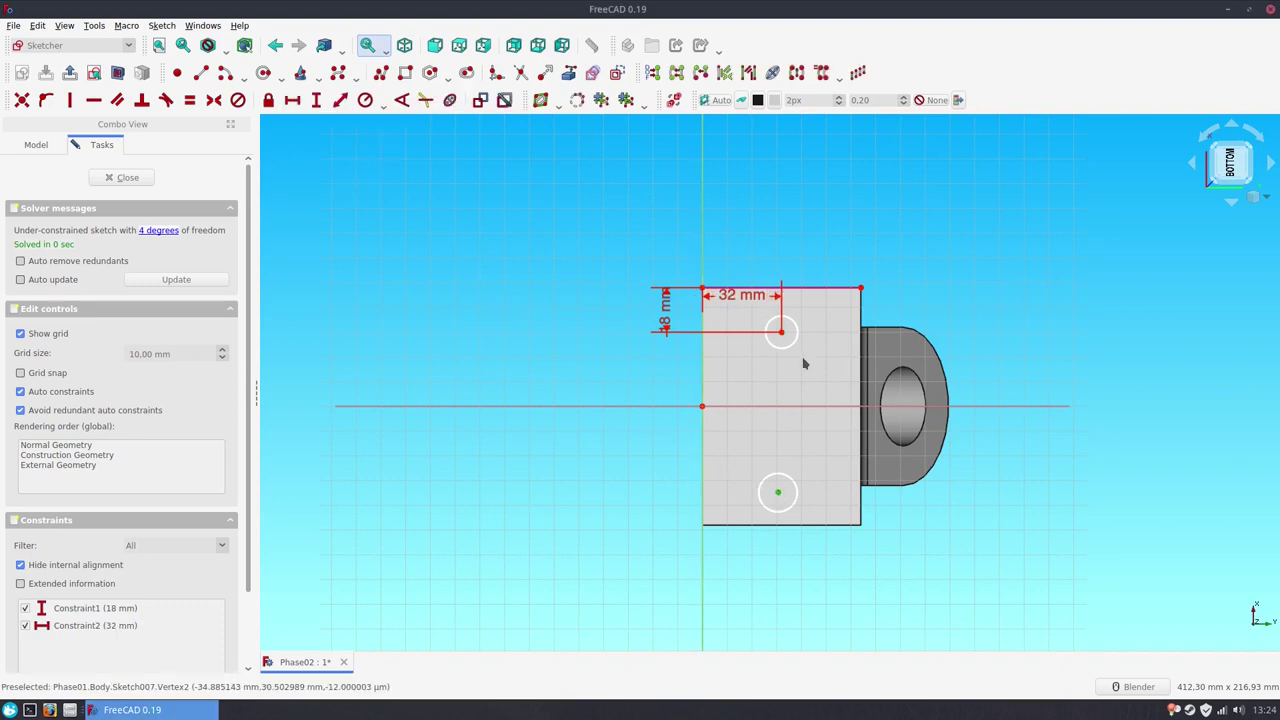
click(781, 333)
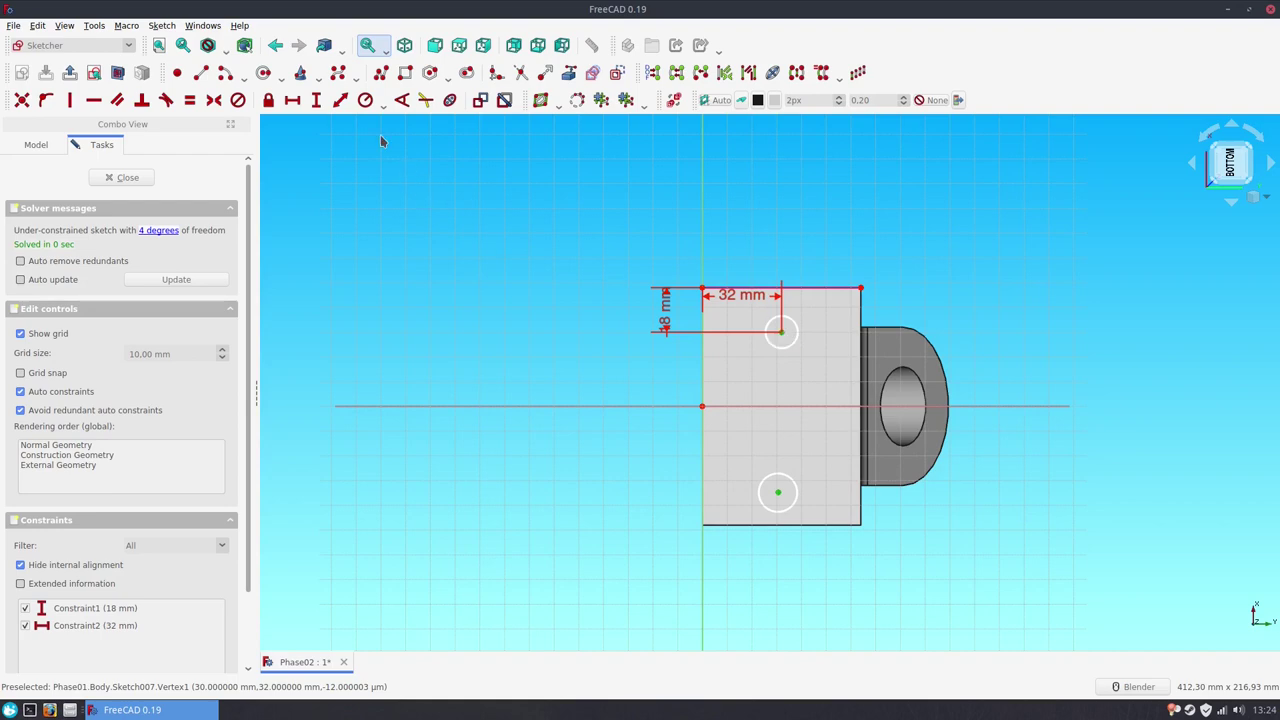
click(316, 100)
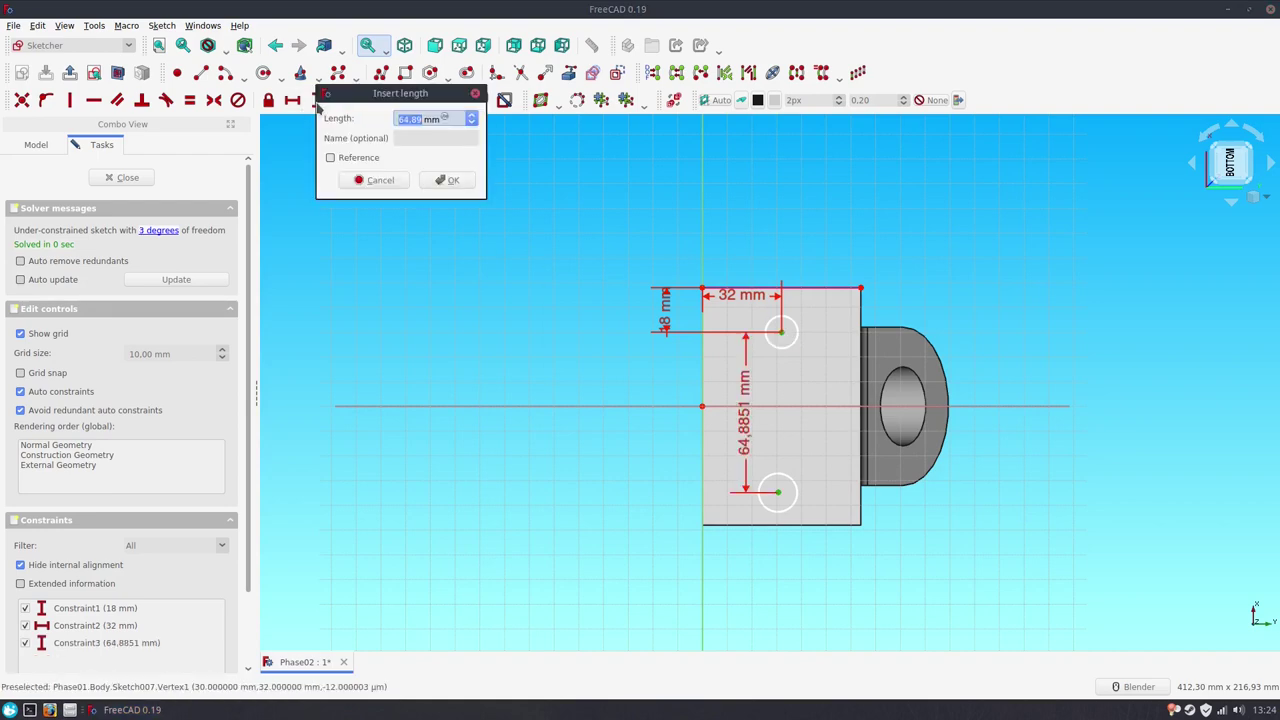
text(60)
key(Return)
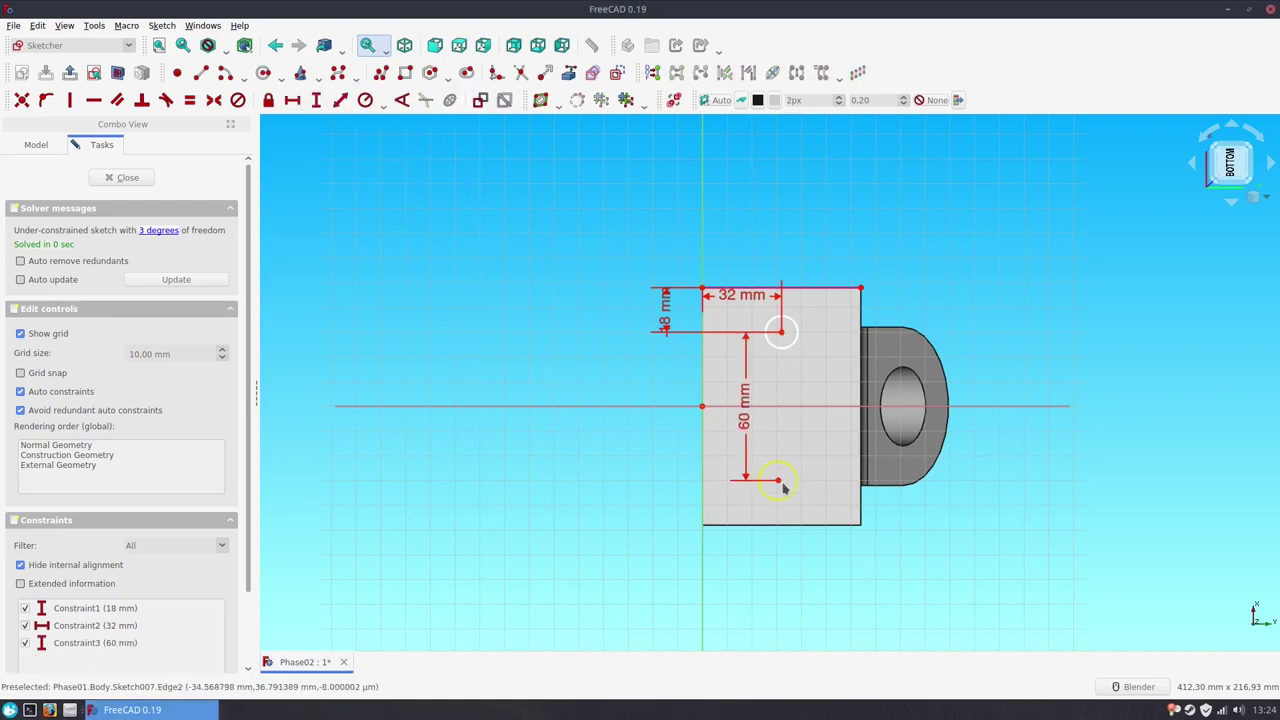
click(778, 481)
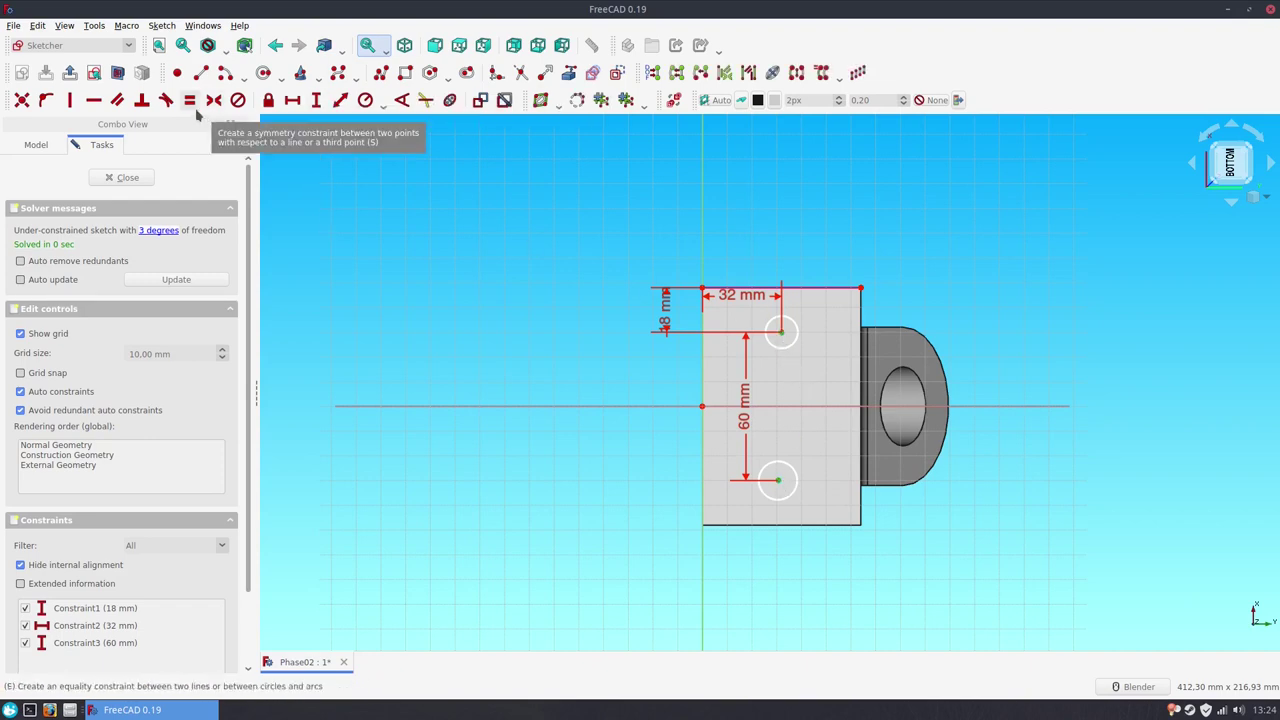
click(68, 100)
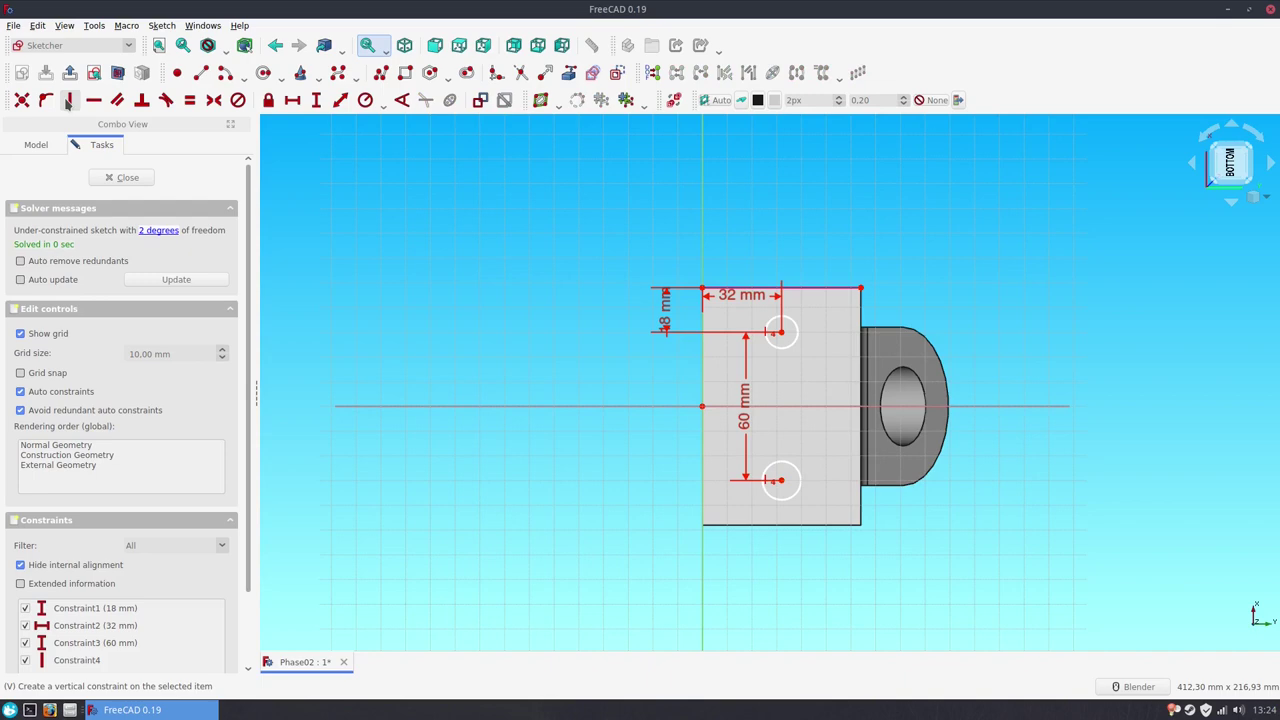
click(128, 177)
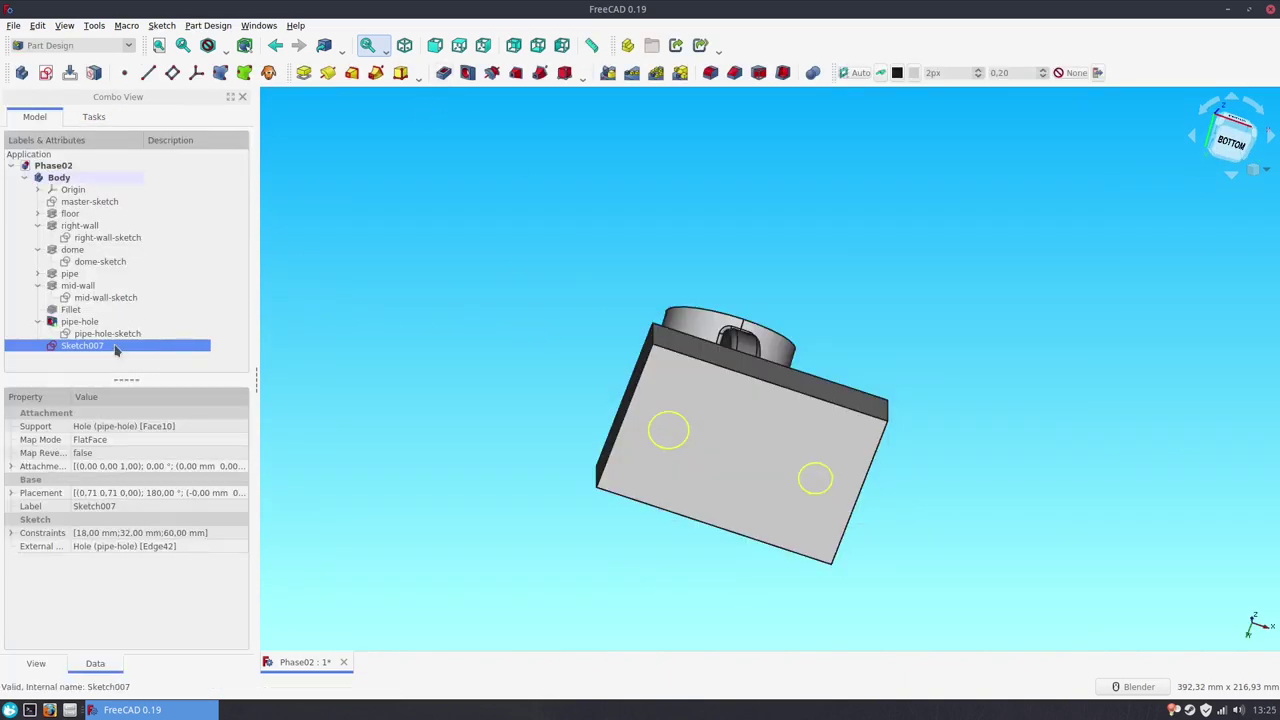
Step: Rename the new sketch to floor-holes
click(82, 345)
text(floor-holes)
key(Return)
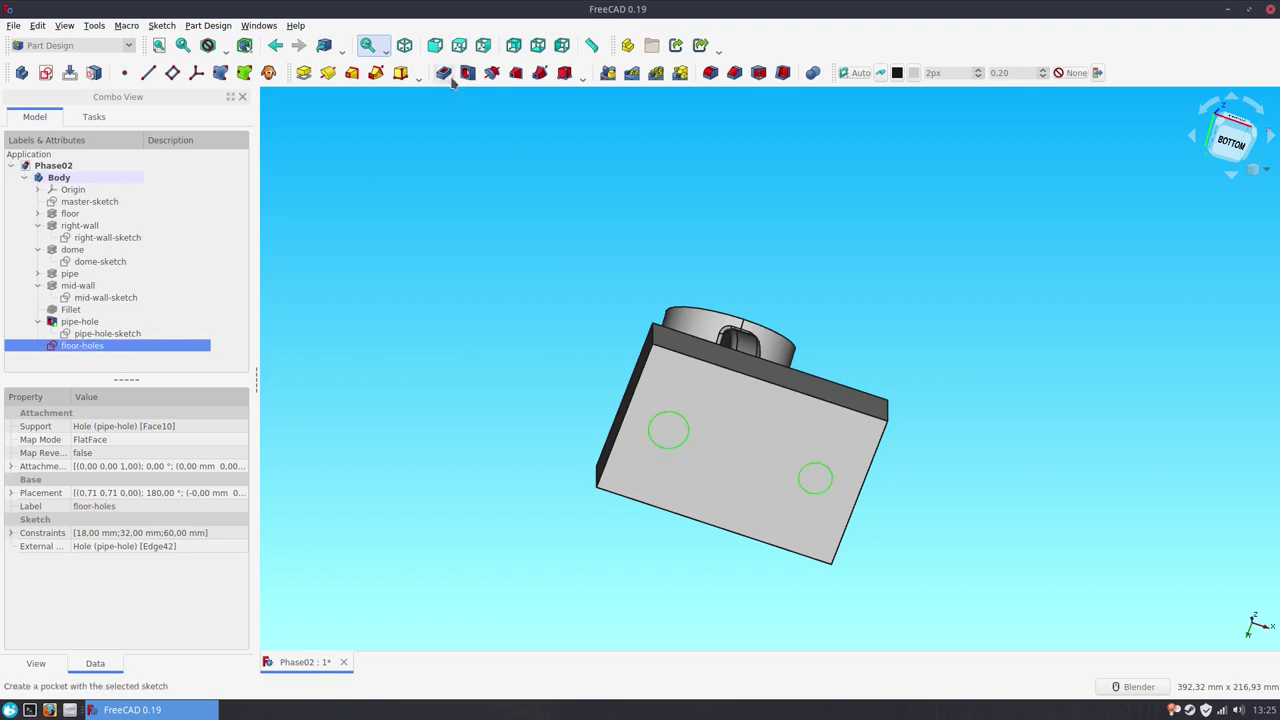
Step: Cut two 6 mm Through all holes from floor-holes and view the part isometrically
click(465, 74)
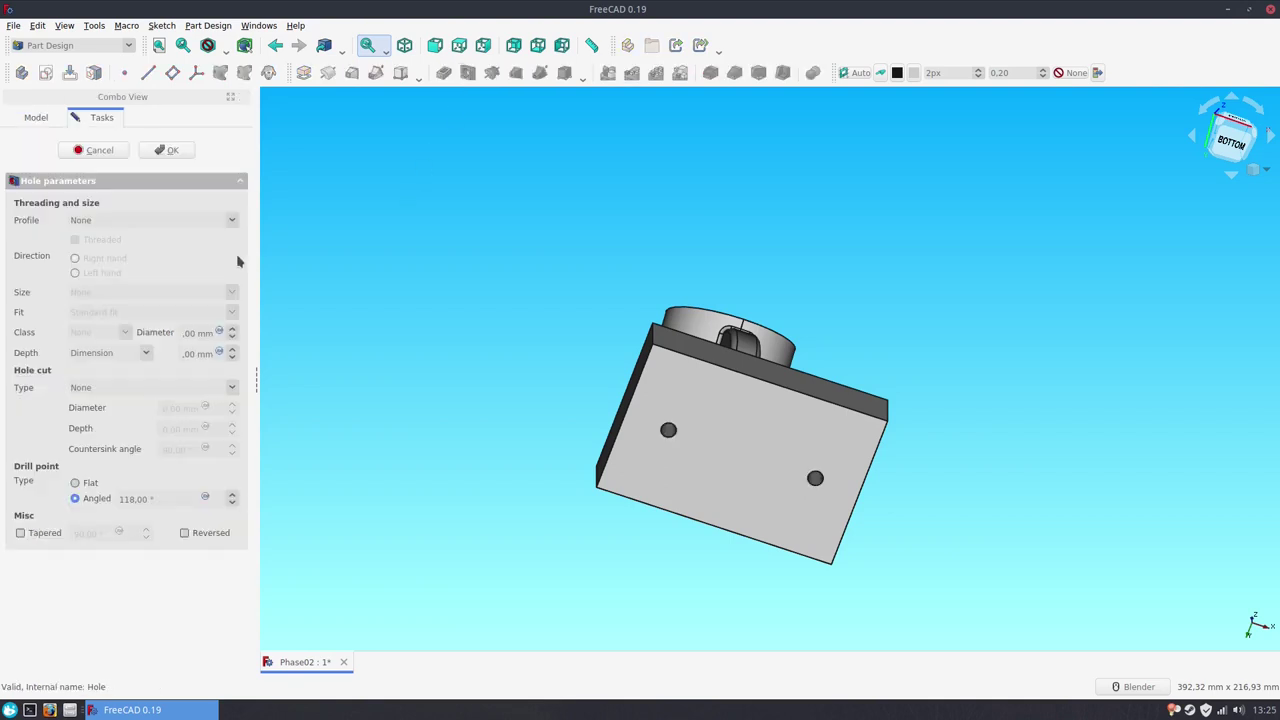
click(195, 332)
double_click(195, 332)
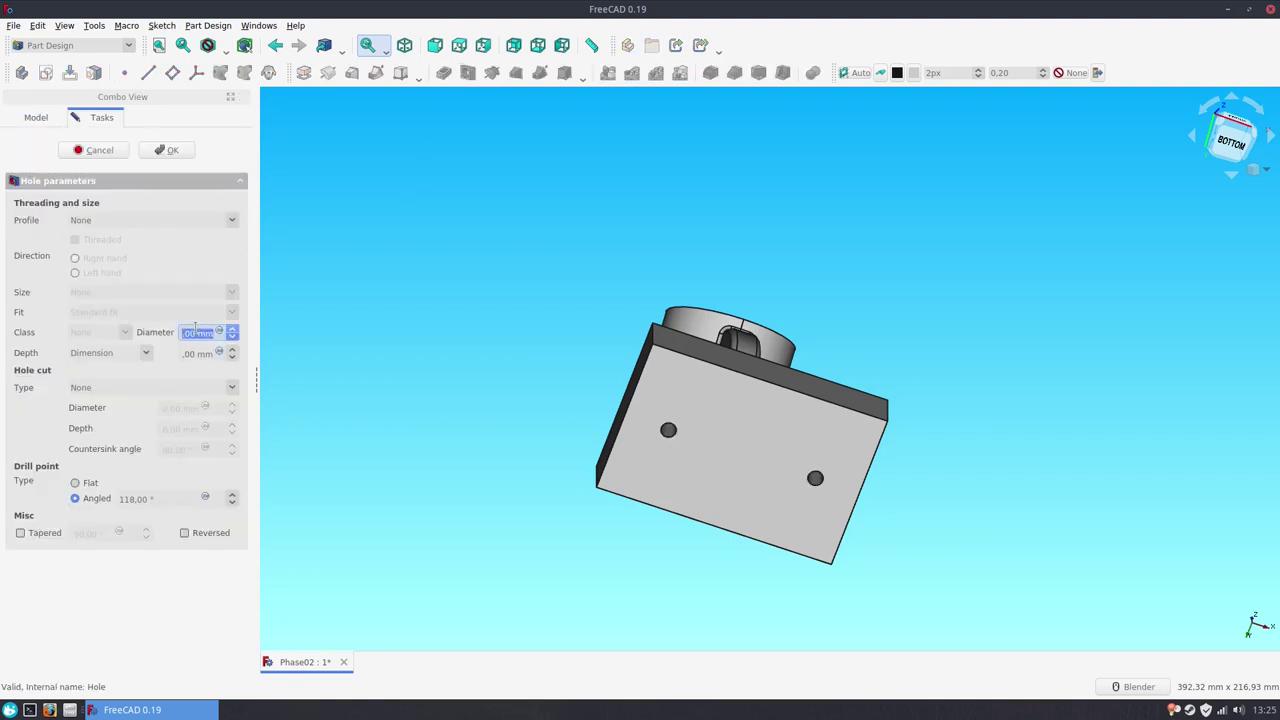
text(6)
key(Tab)
click(130, 353)
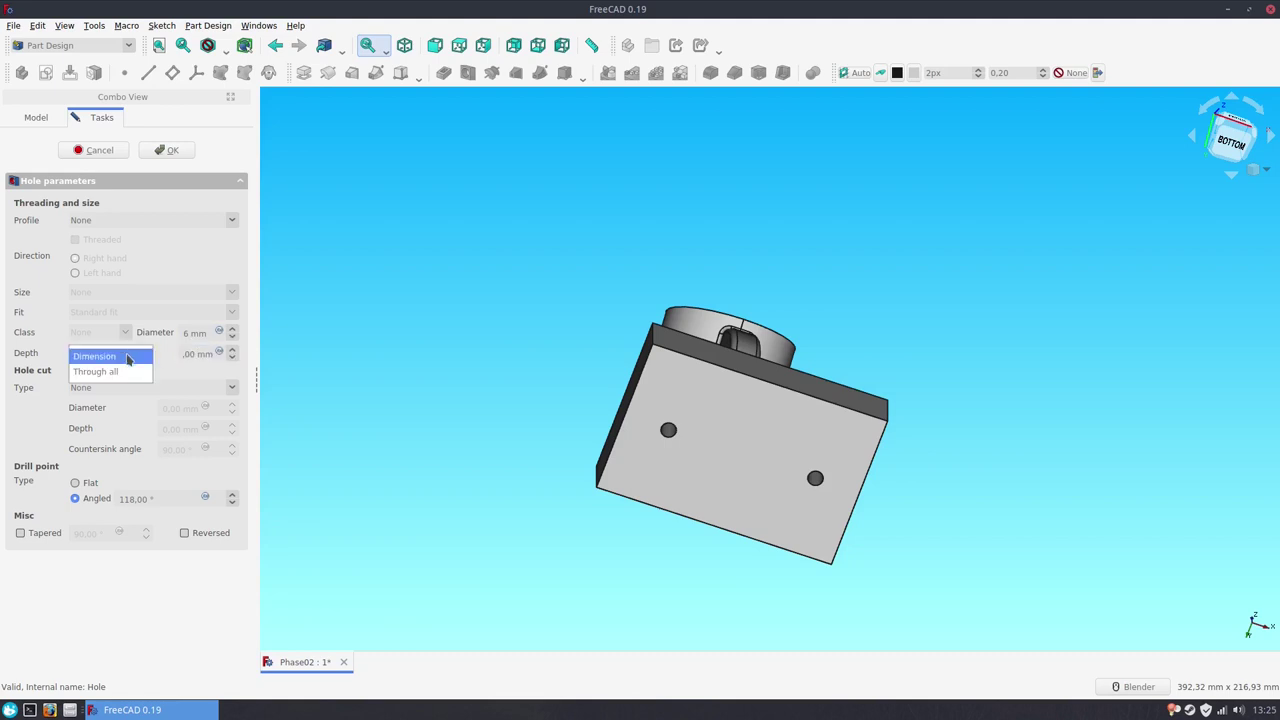
click(128, 355)
key(Down)
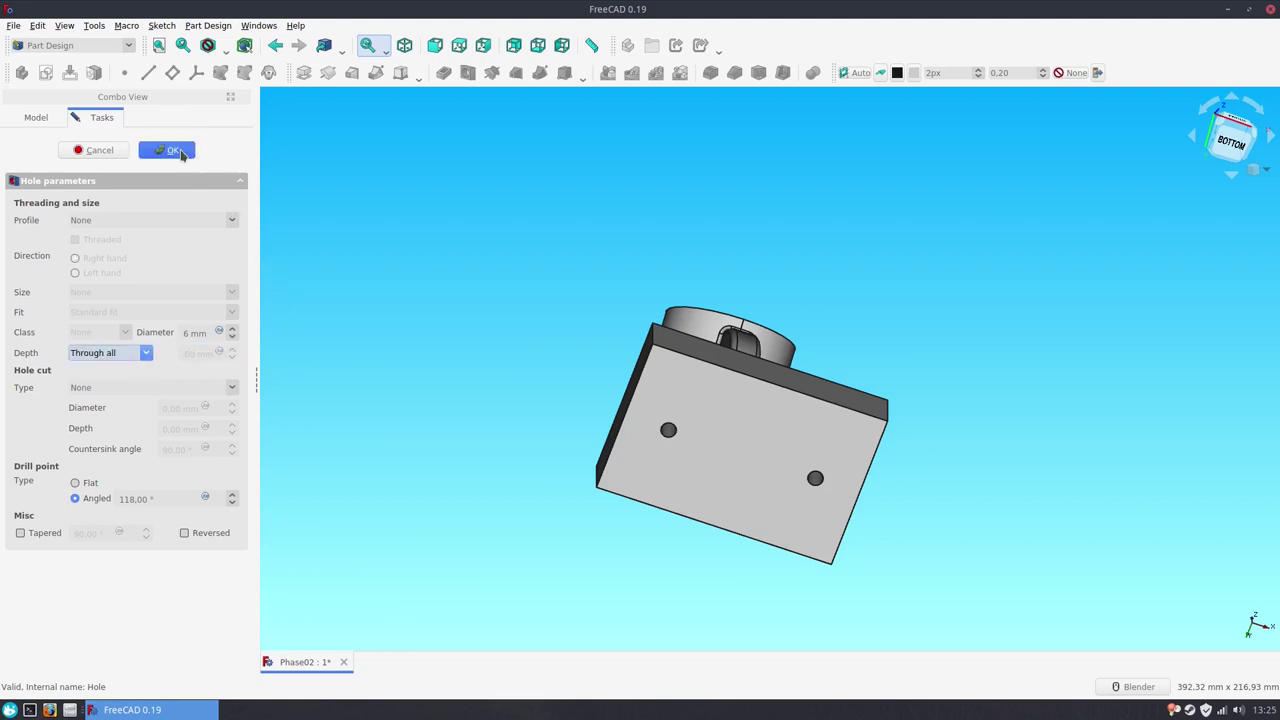
click(172, 151)
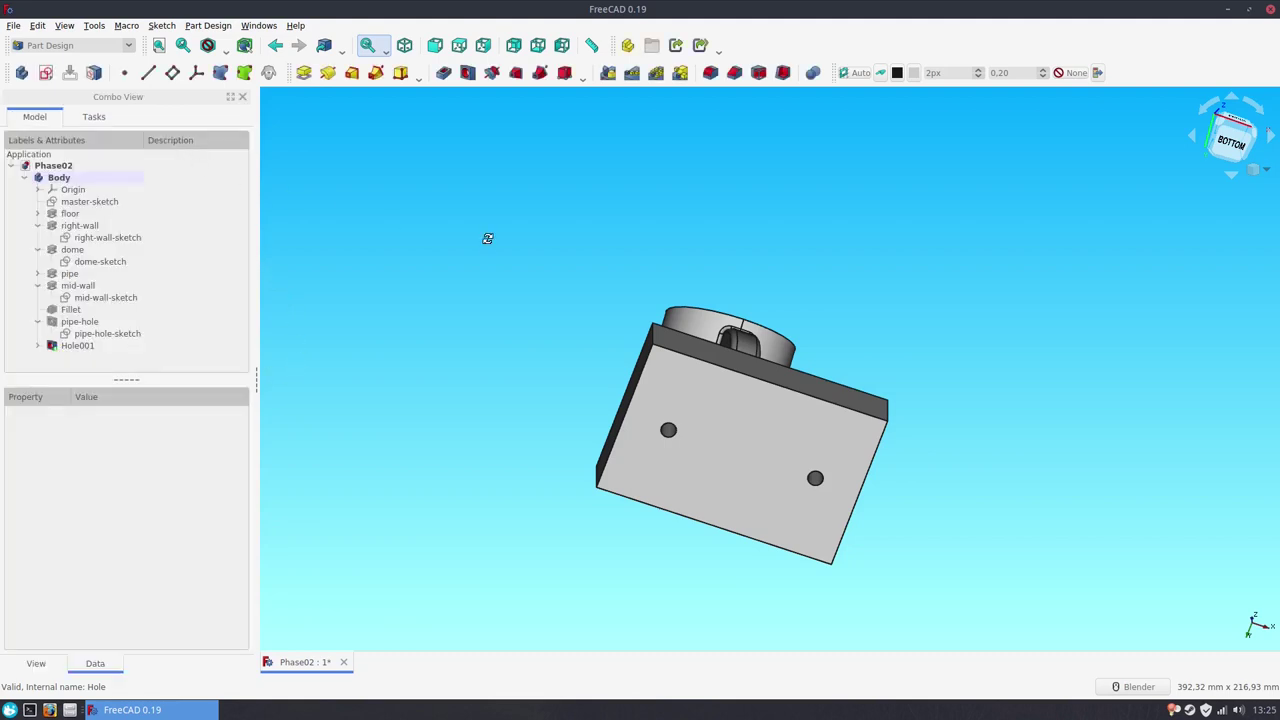
key(0)
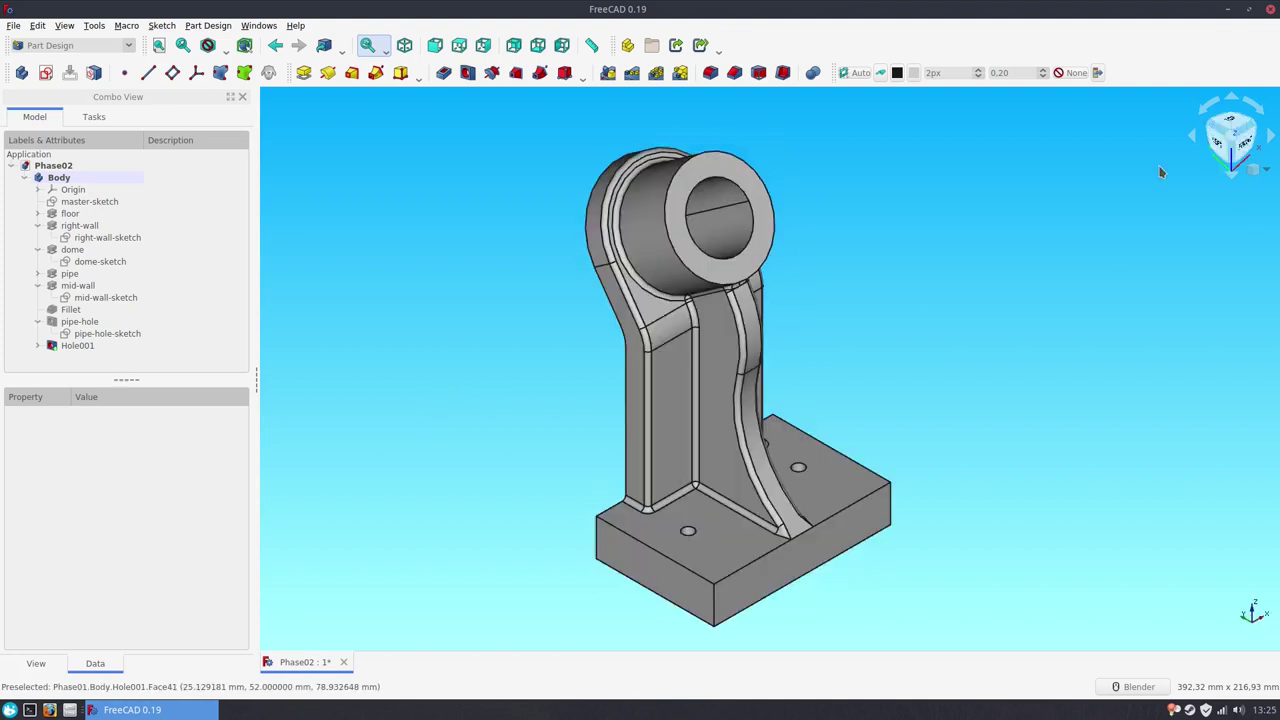